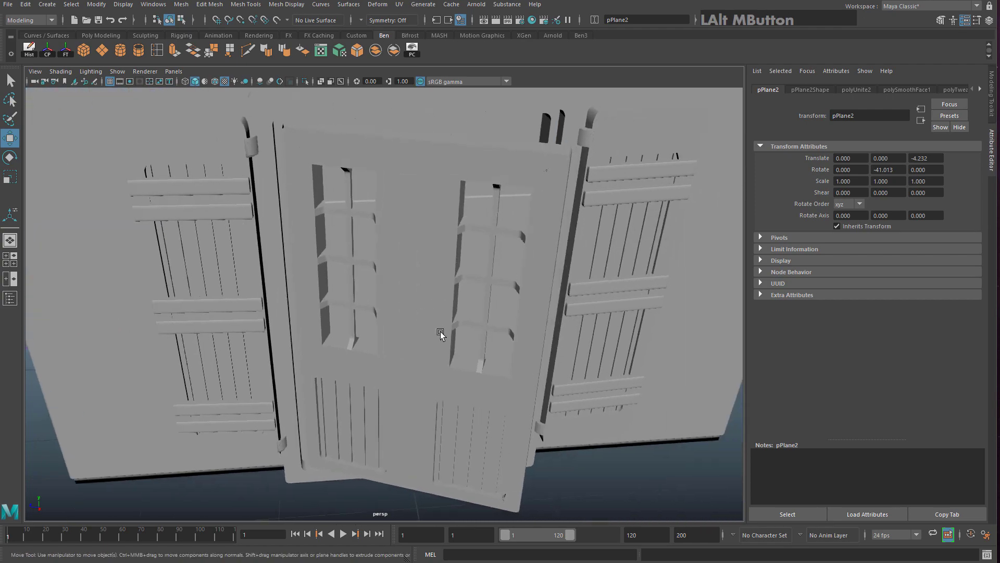
Examine the textured wooden door, its window panes and lower panels from several angles and distances
alt+drag(439, 331, 499, 331)
scroll(515, 355, down, 3)
scroll(528, 421, up, 3)
key(ctrl+z)
key(ctrl+z)
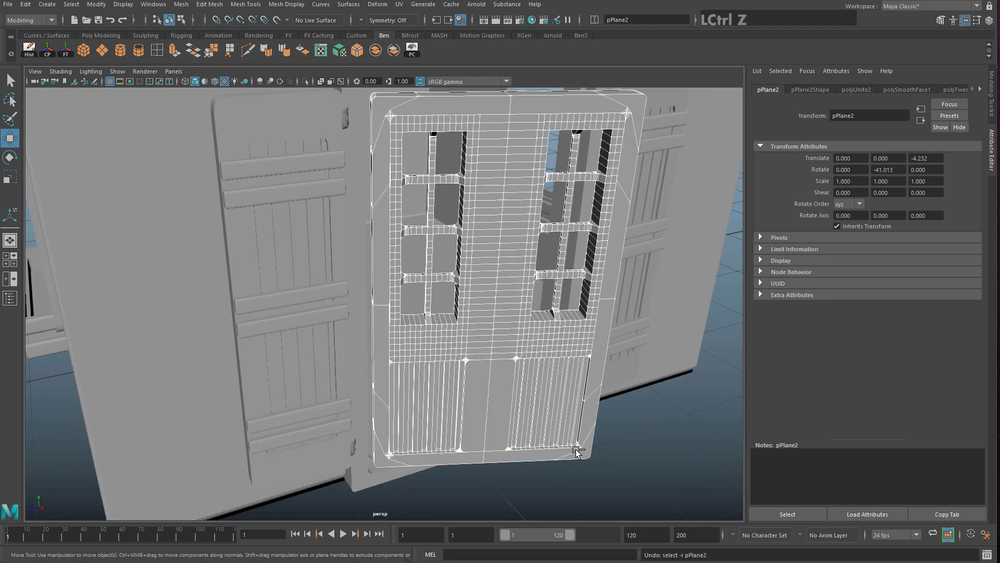
alt+drag(599, 416, 574, 326)
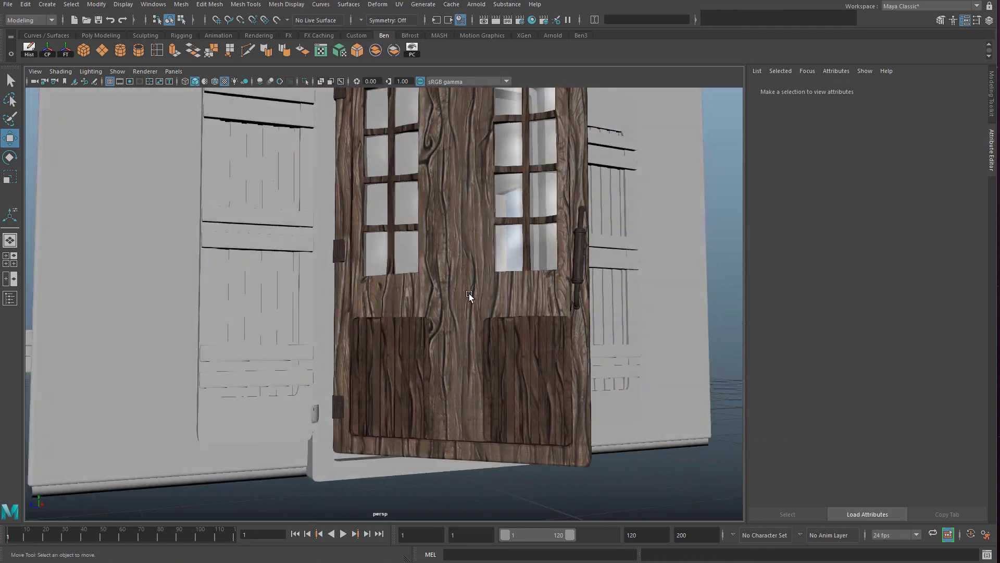
mouse_move(469, 293)
alt+mouse_down()
mouse_move(474, 313)
mouse_move(471, 295)
alt+mouse_up()
scroll(470, 295, up, 3)
scroll(548, 297, down, 3)
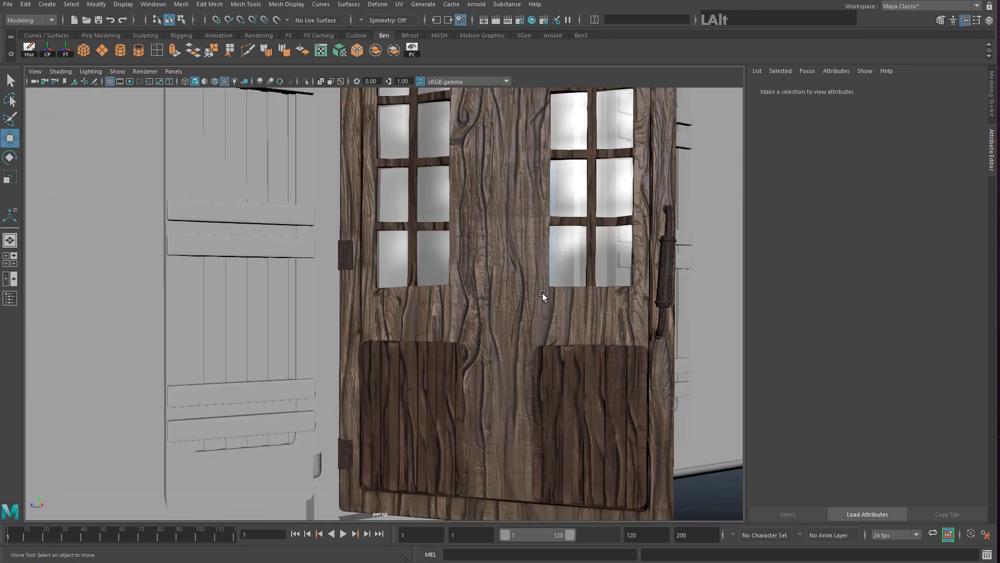
alt+drag(543, 295, 464, 296)
scroll(464, 296, down, 5)
alt+middle_drag(463, 296, 549, 296)
alt+drag(549, 297, 505, 298)
Select the untextured door copy and rotate it to about -1 degree around Y
click(366, 298)
key(e)
drag(366, 298, 486, 375)
alt+middle_drag(486, 376, 416, 107)
alt+middle_drag(495, 338, 458, 322)
alt+drag(458, 322, 506, 317)
alt+middle_drag(323, 347, 401, 300)
alt+drag(401, 301, 413, 328)
alt+middle_drag(454, 313, 462, 281)
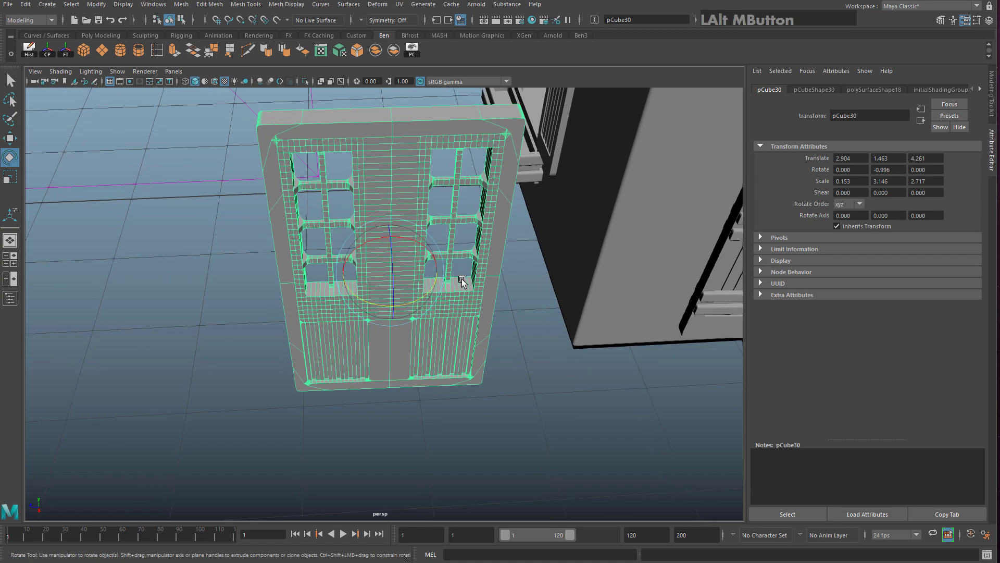
Move the untextured door further away from the house along Z to 5.516 and frame it
alt+right_drag(462, 281, 389, 286)
key(w)
drag(358, 285, 233, 291)
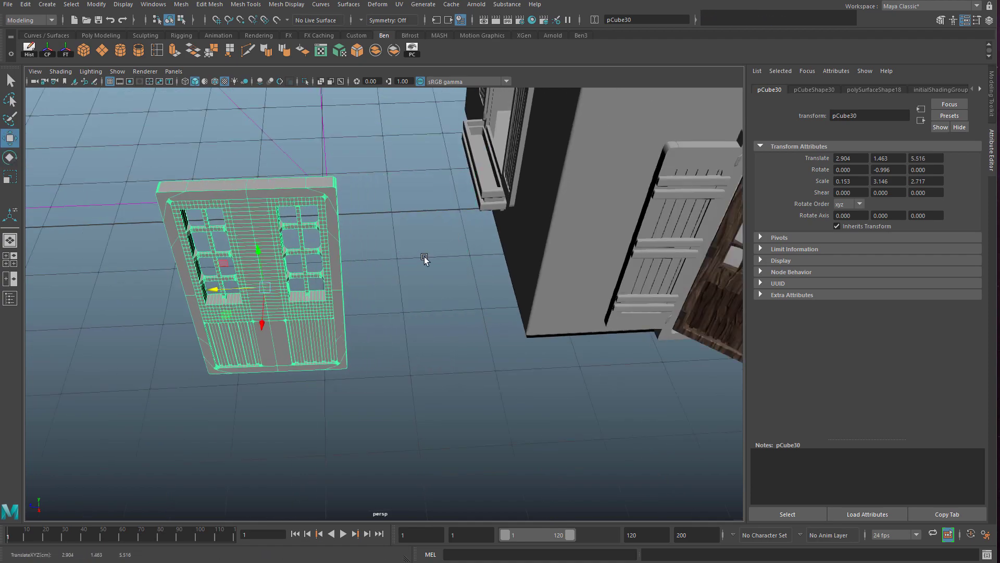
key(f)
alt+drag(388, 270, 404, 217)
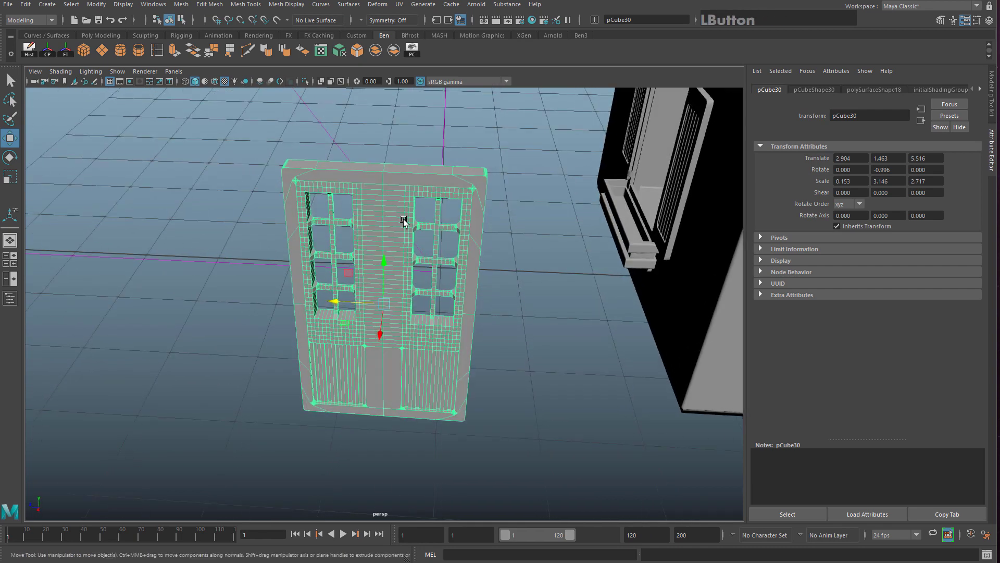
Assign a new Phong material to the untextured door and name it wood_test
right_drag(373, 177, 367, 447)
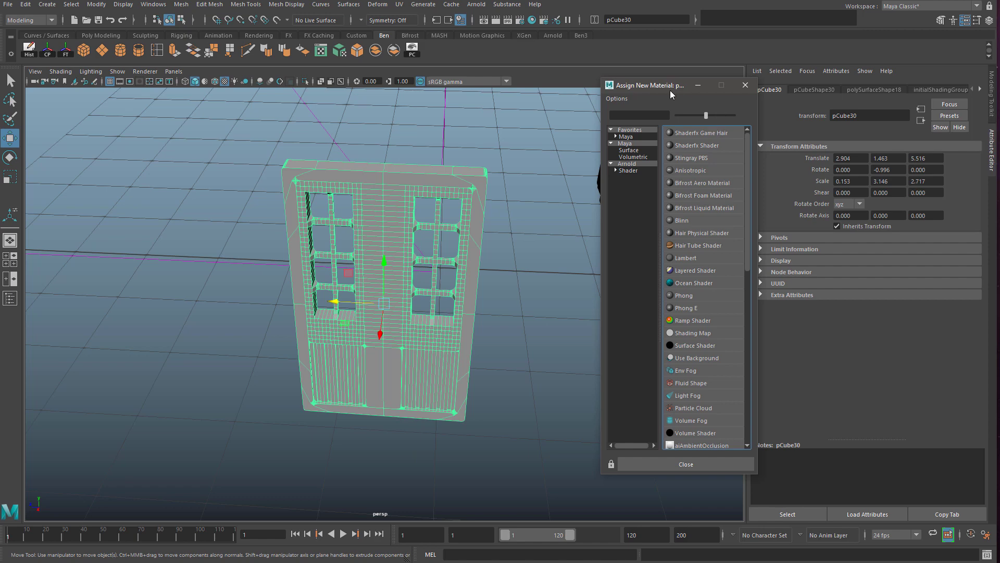
drag(675, 86, 591, 58)
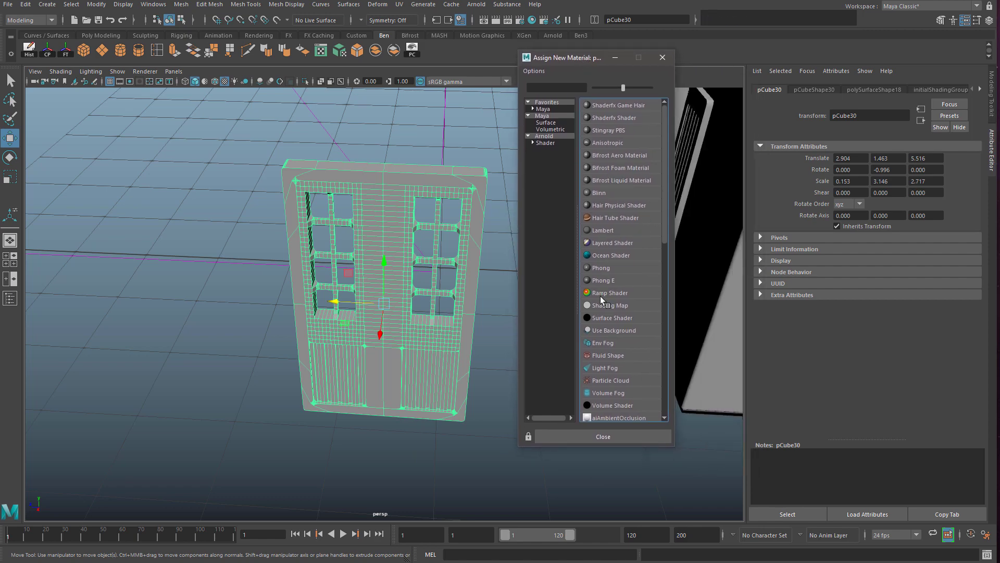
click(613, 270)
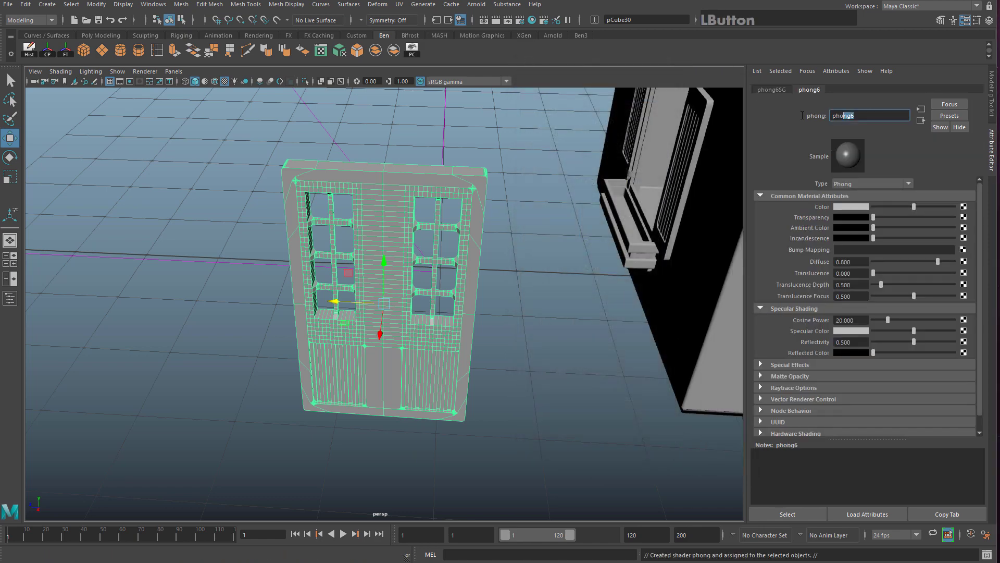
text(wood_test)
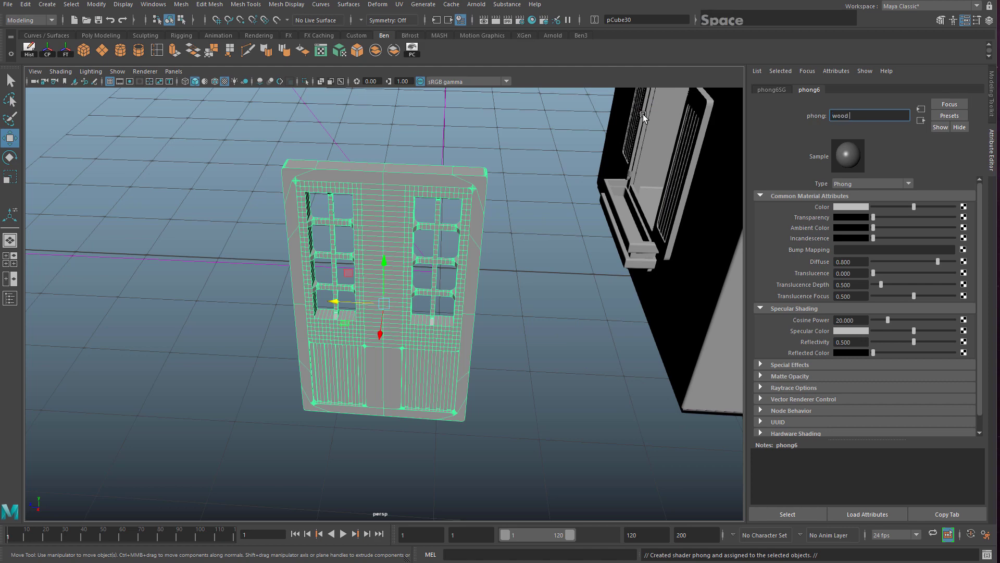
key(Return)
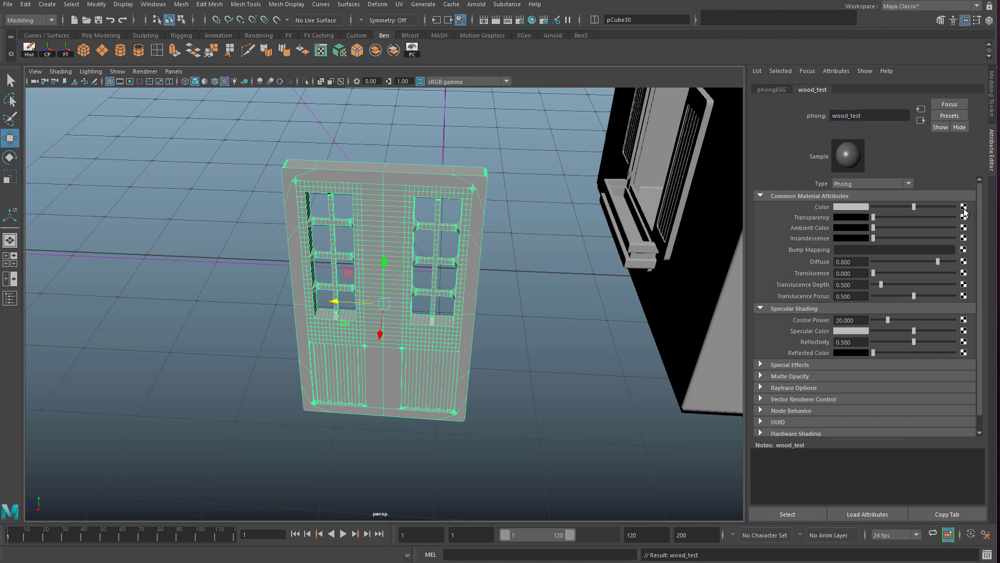
Connect a file texture to the wood_test color and load Wood texture 1.jpg from the Wood Stylised folder
click(964, 208)
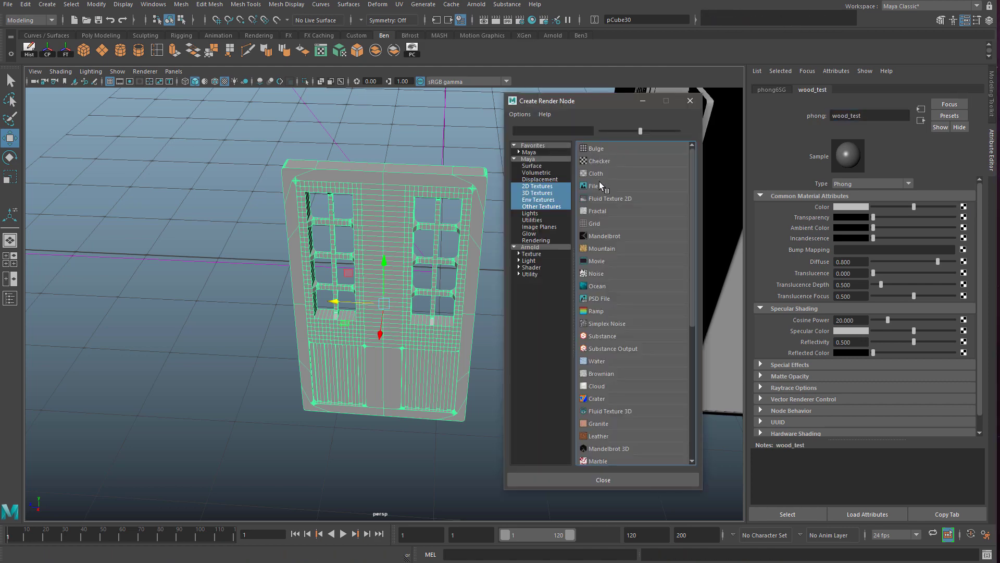
click(594, 186)
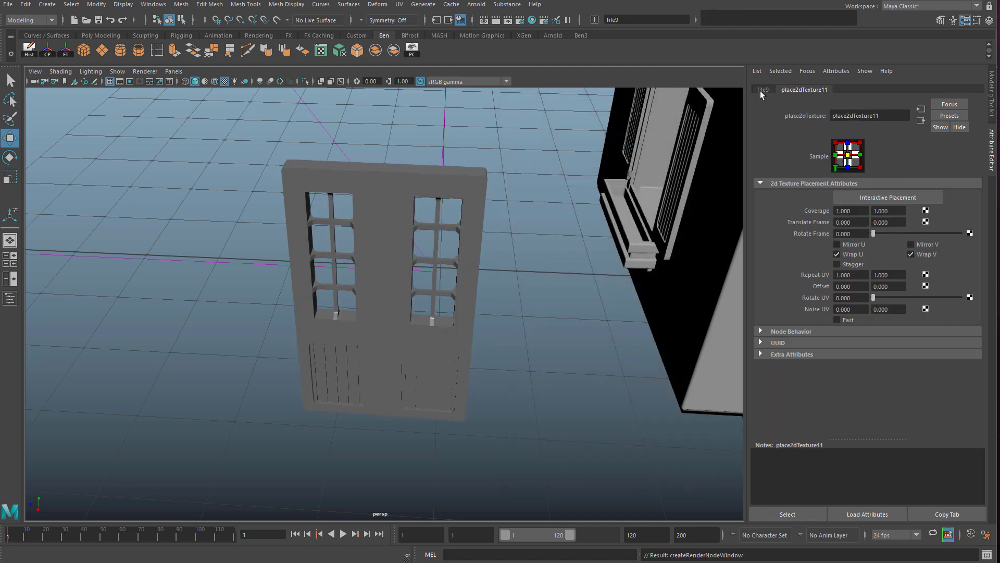
click(762, 90)
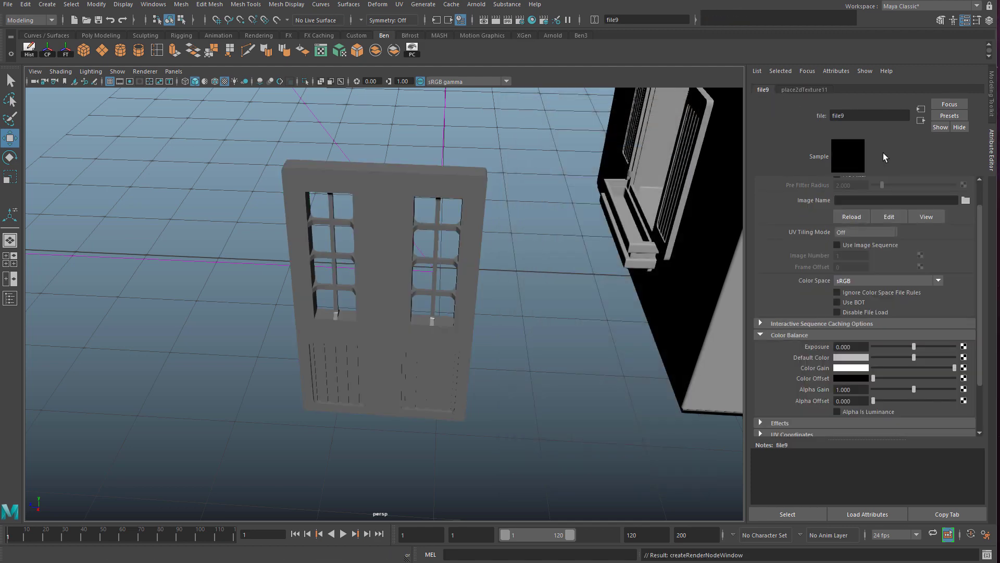
click(965, 200)
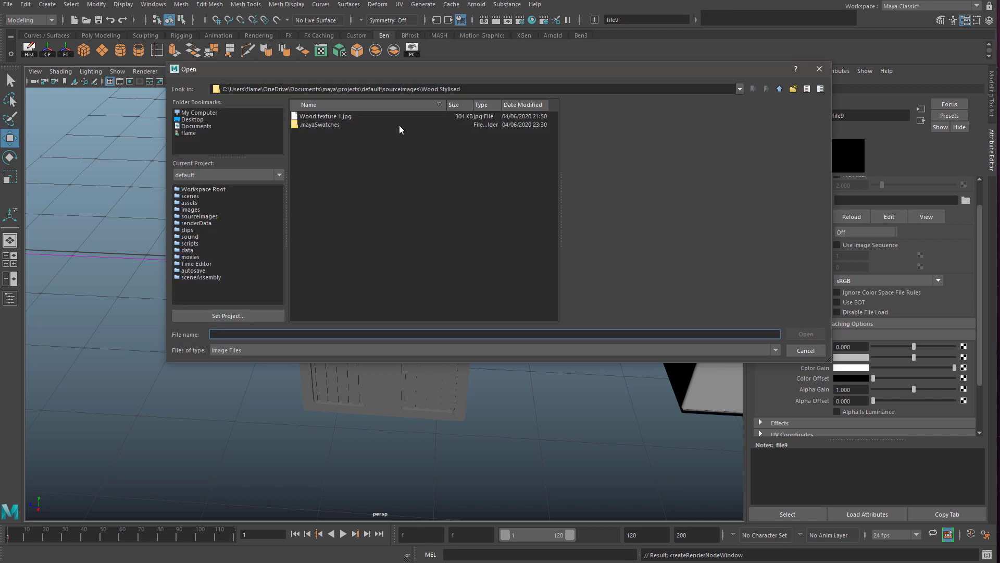
click(354, 119)
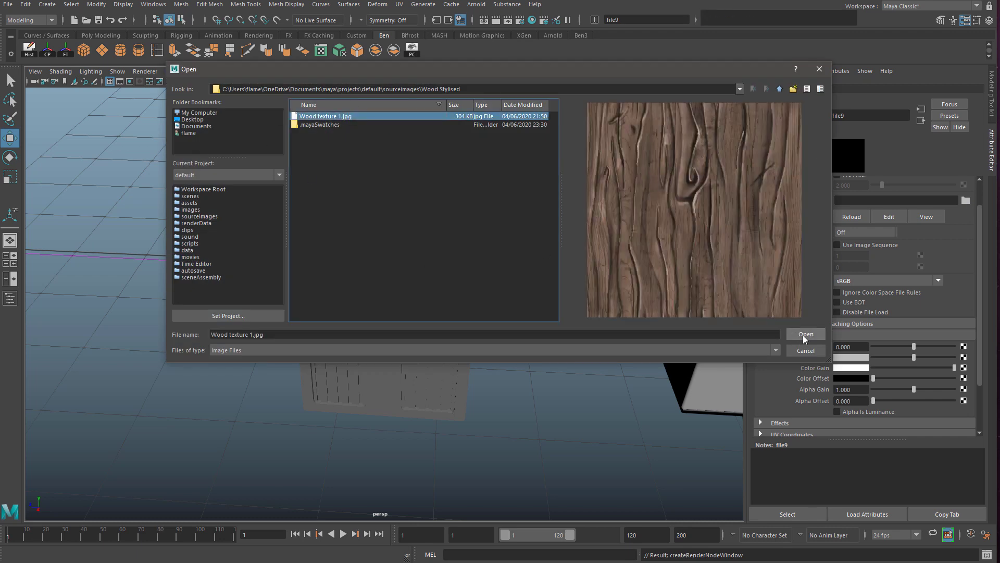
double_click(387, 89)
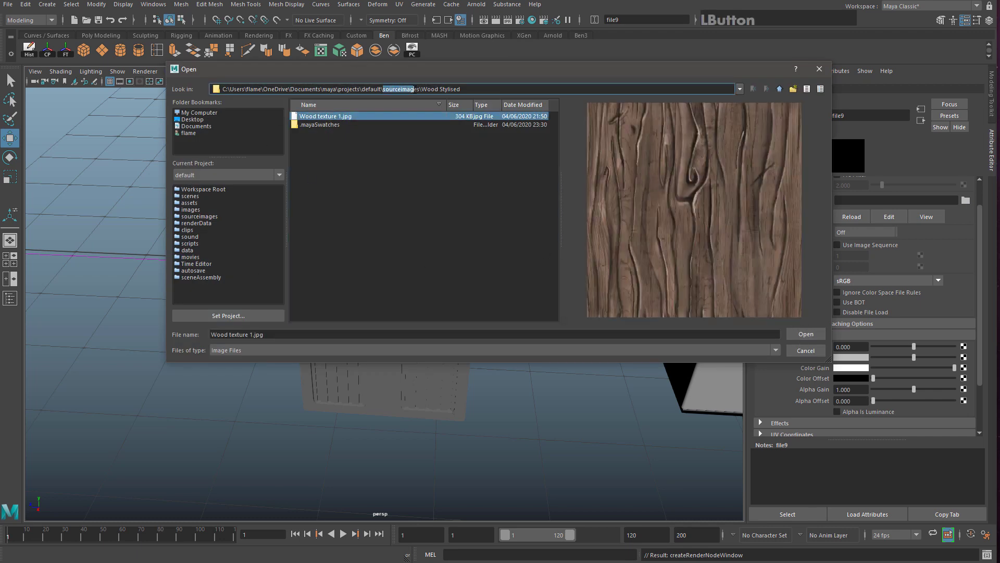
click(803, 332)
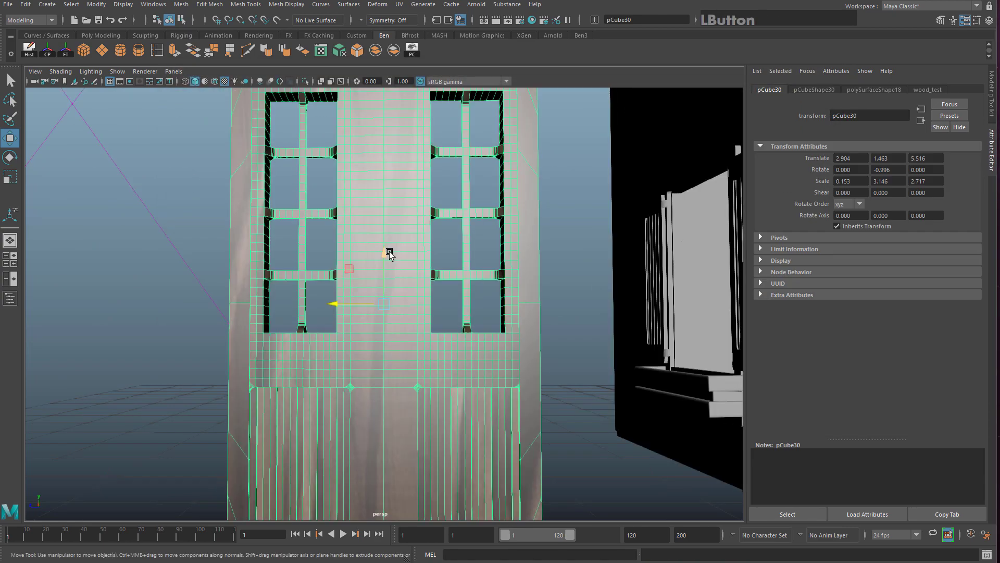
Apply Automatic UV mapping to the door and reselect it as an object
scroll(389, 252, down, 4)
alt+drag(389, 252, 448, 82)
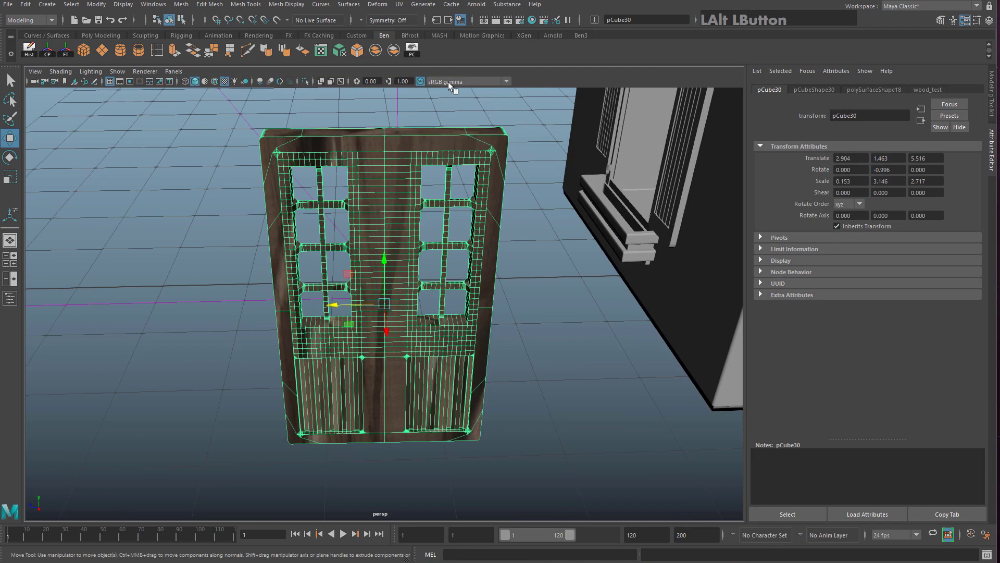
click(399, 4)
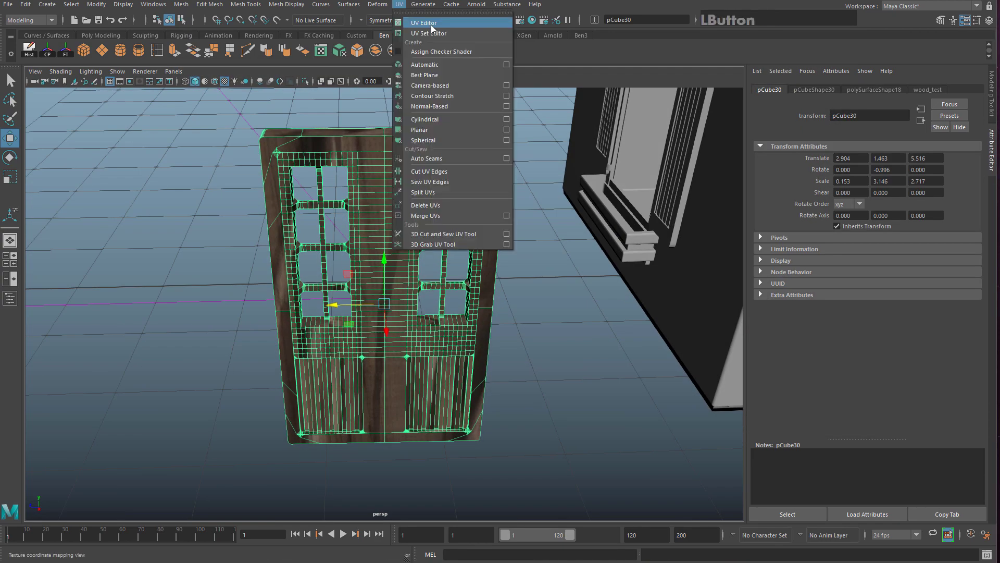
click(440, 65)
alt+drag(398, 208, 499, 209)
click(481, 241)
click(400, 246)
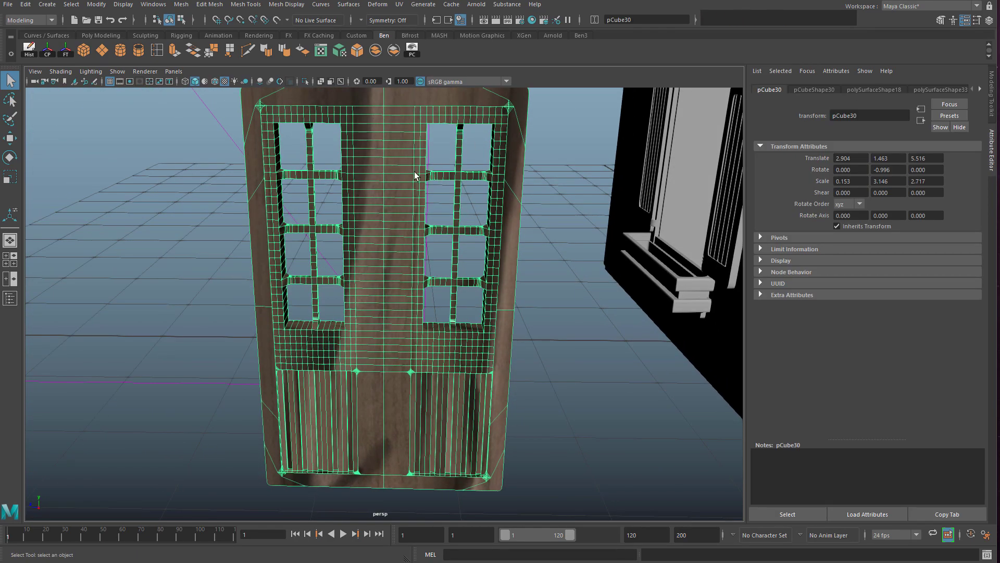
Open the UV Editor for the selected door and place its window beside the model
alt+drag(415, 172, 412, 214)
click(399, 4)
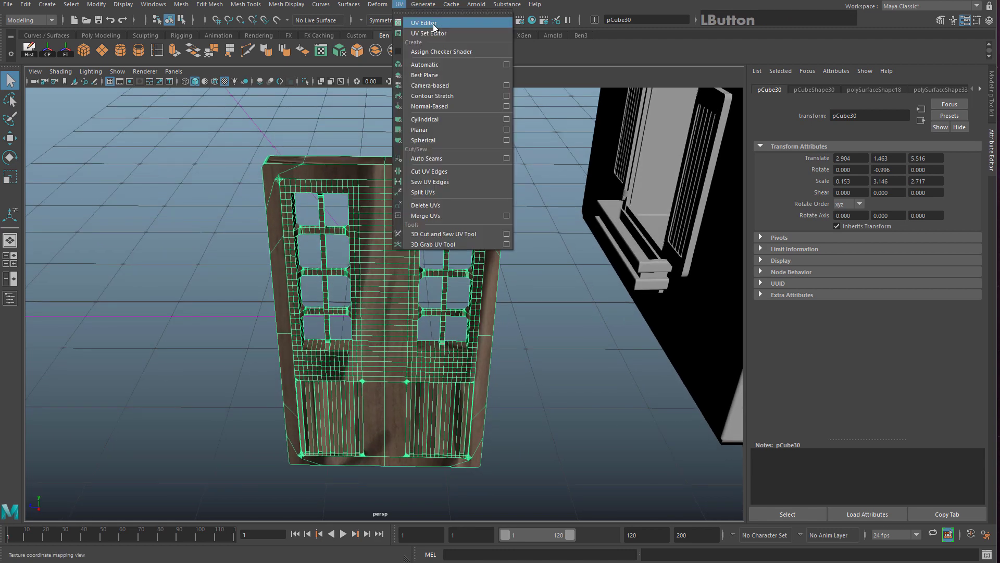
click(424, 23)
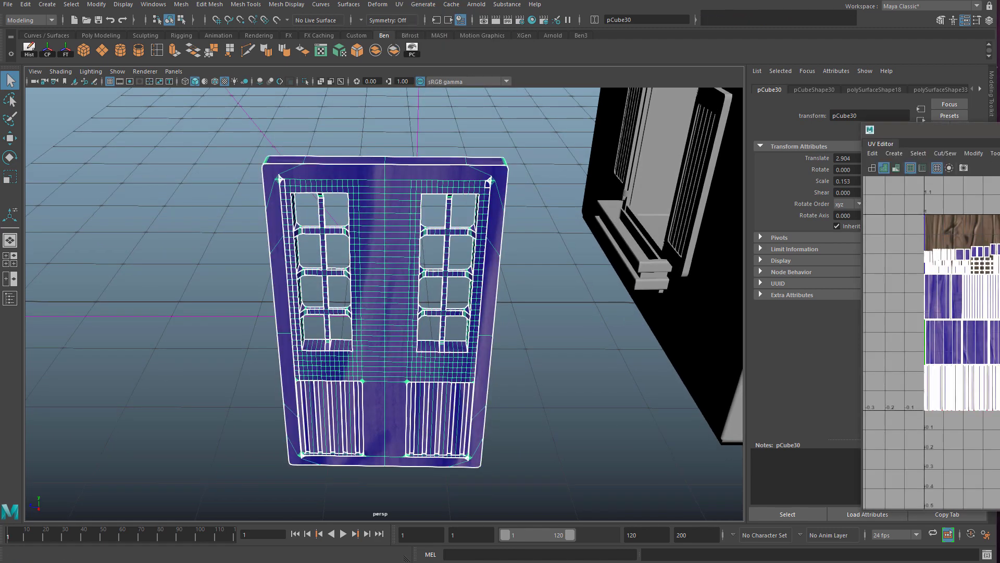
drag(938, 146, 740, 152)
Examine the door's UV shells over the wood texture, especially the two large door-face shells
scroll(423, 237, up, 5)
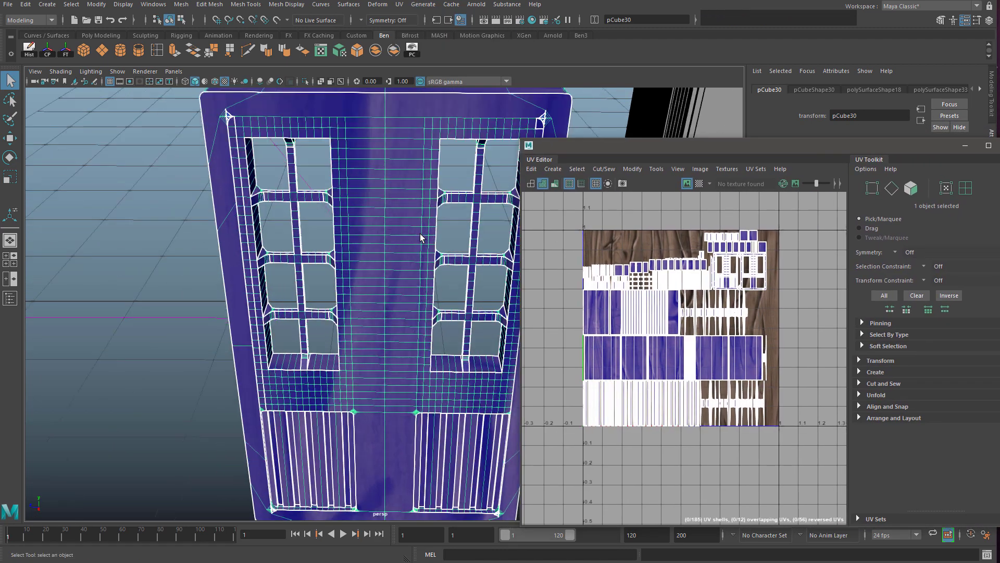
scroll(704, 298, up, 5)
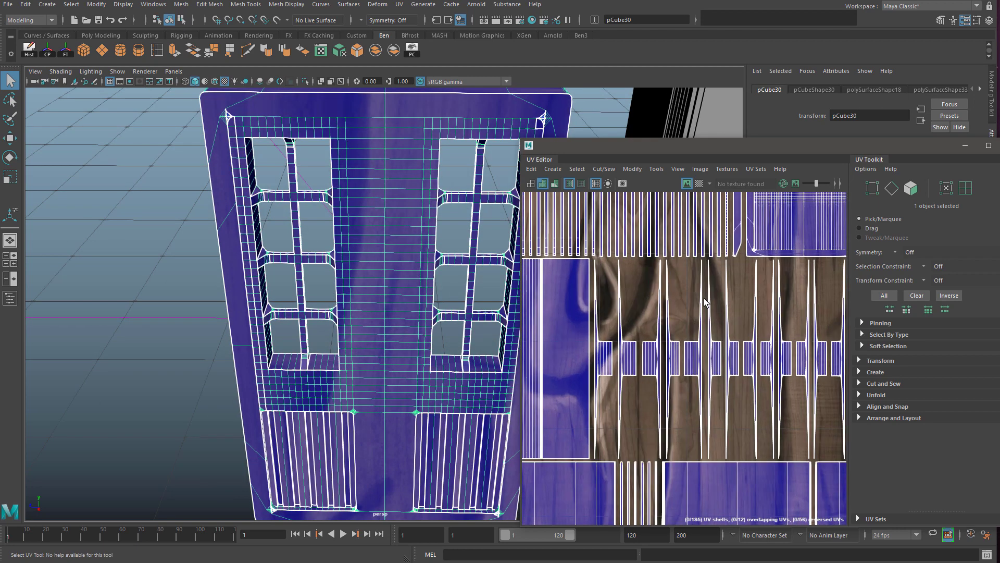
scroll(713, 318, down, 4)
scroll(724, 302, up, 3)
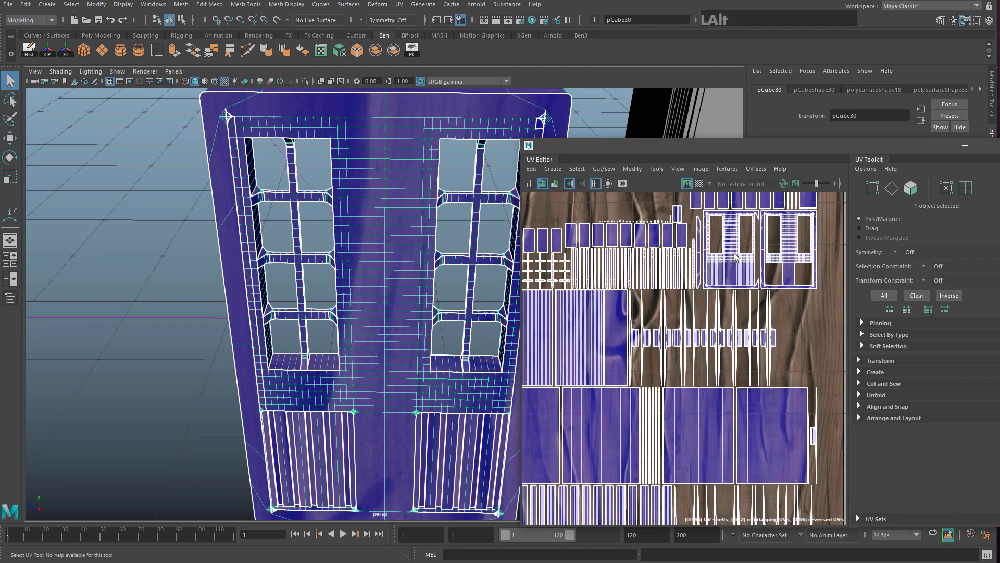
alt+middle_drag(735, 257, 662, 344)
scroll(669, 323, up, 5)
scroll(767, 278, down, 3)
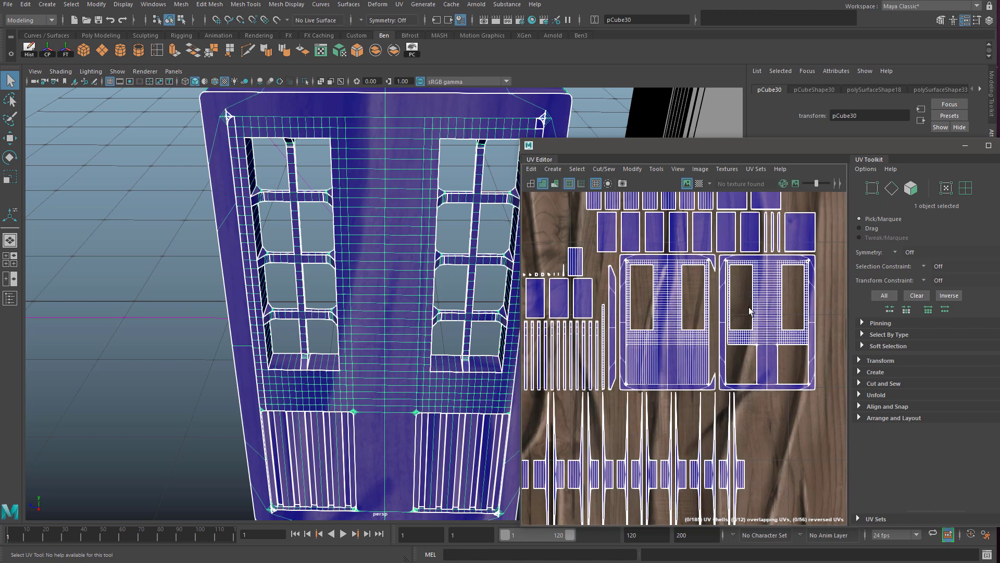
scroll(747, 306, up, 4)
scroll(720, 288, down, 10)
scroll(698, 312, up, 6)
Select the central faces of a door-face shell for inspection, return to the whole door object and close the UV Editor
right_drag(703, 271, 701, 302)
drag(662, 212, 715, 297)
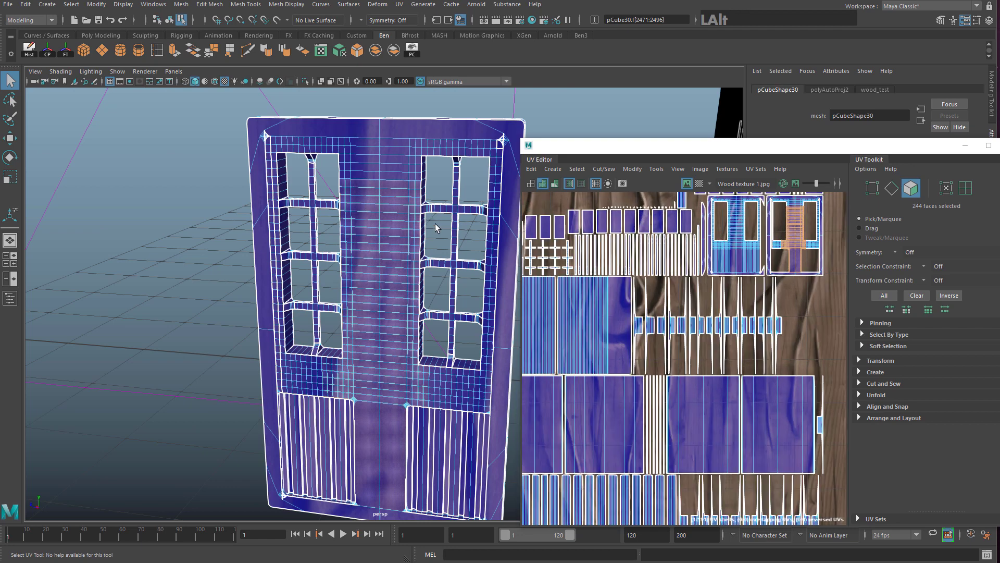
scroll(689, 273, down, 3)
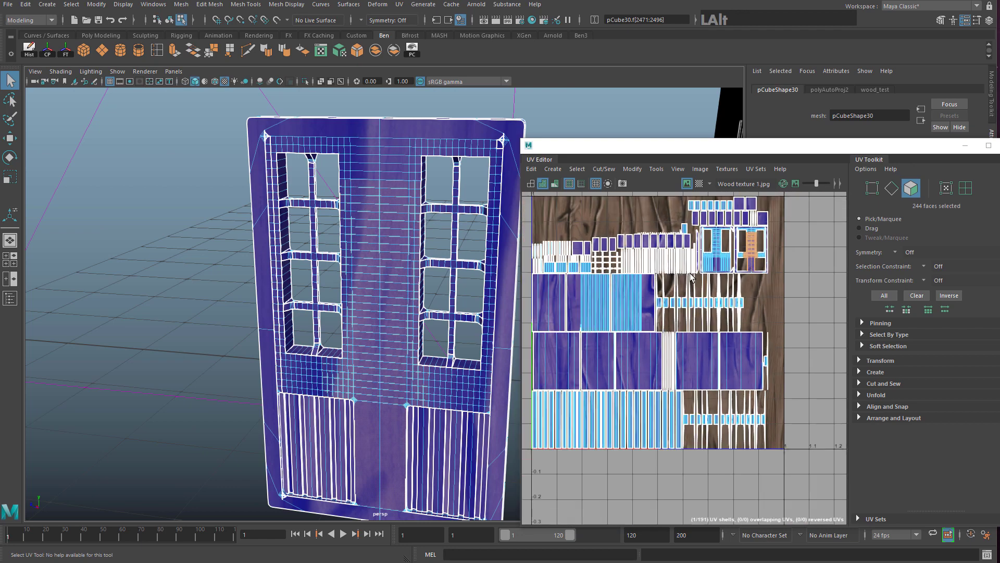
alt+drag(408, 261, 383, 211)
click(382, 219)
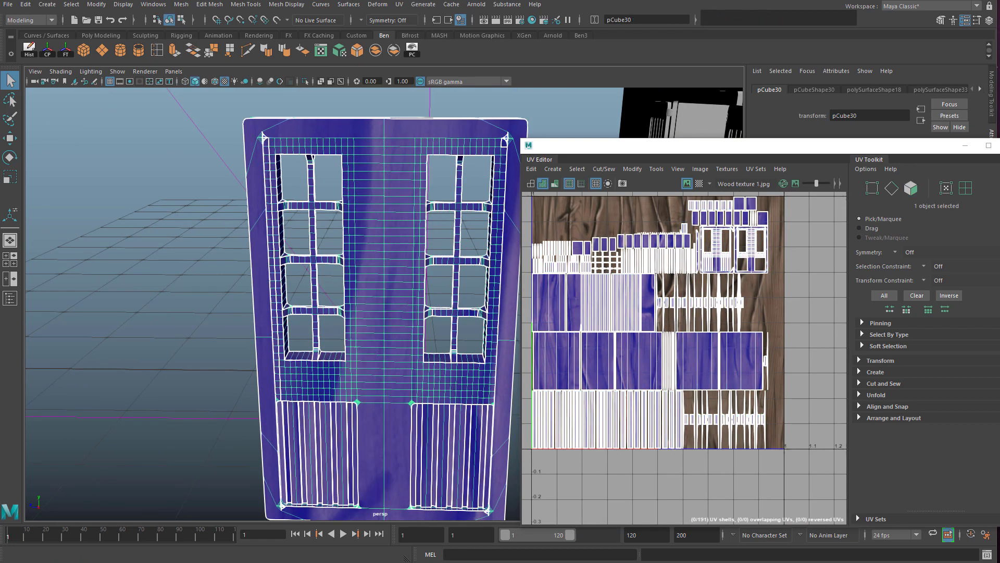
click(999, 145)
scroll(436, 252, down, 4)
click(387, 240)
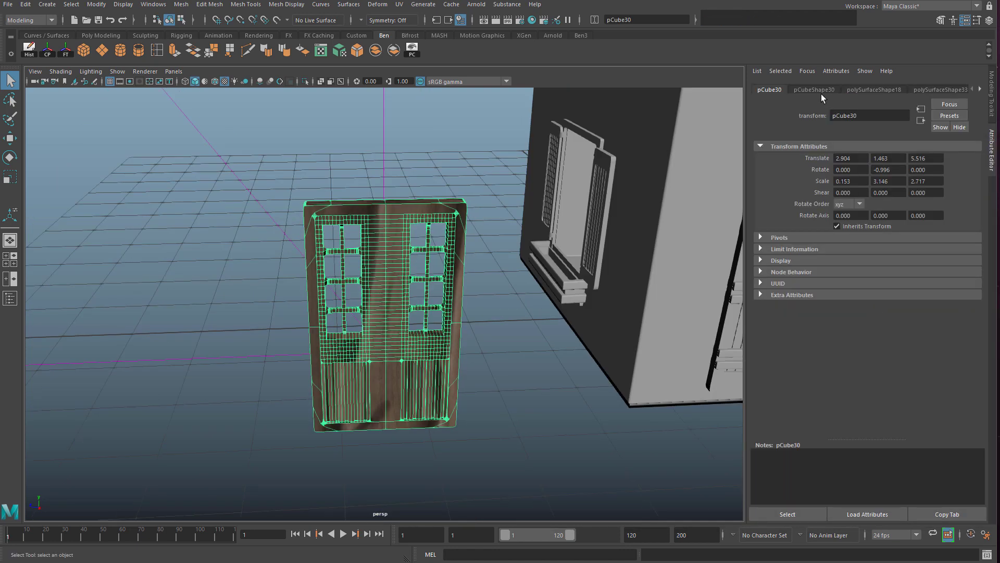
Delete the door's construction history, including all history in the scene
click(31, 55)
click(25, 4)
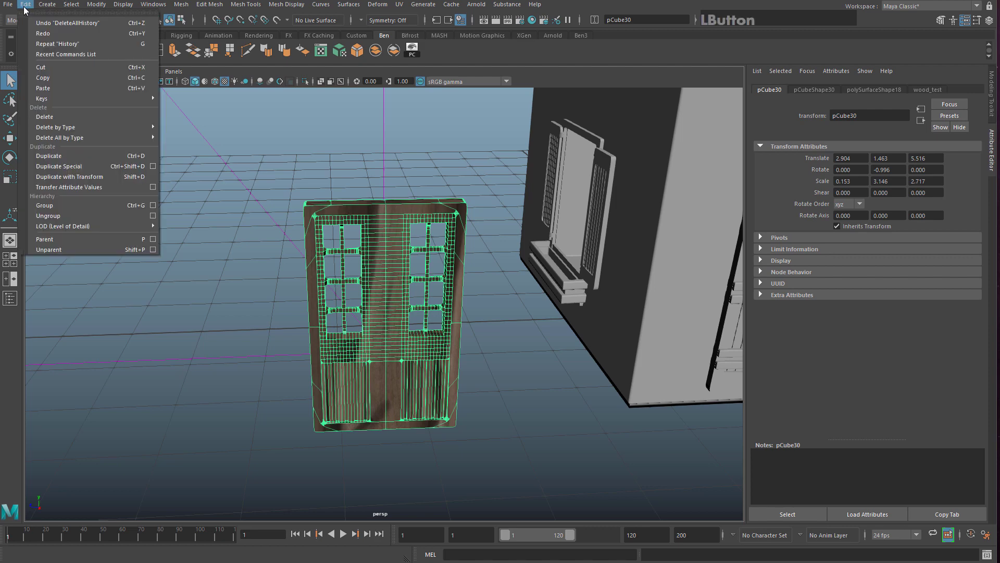
mouse_move(130, 137)
click(207, 148)
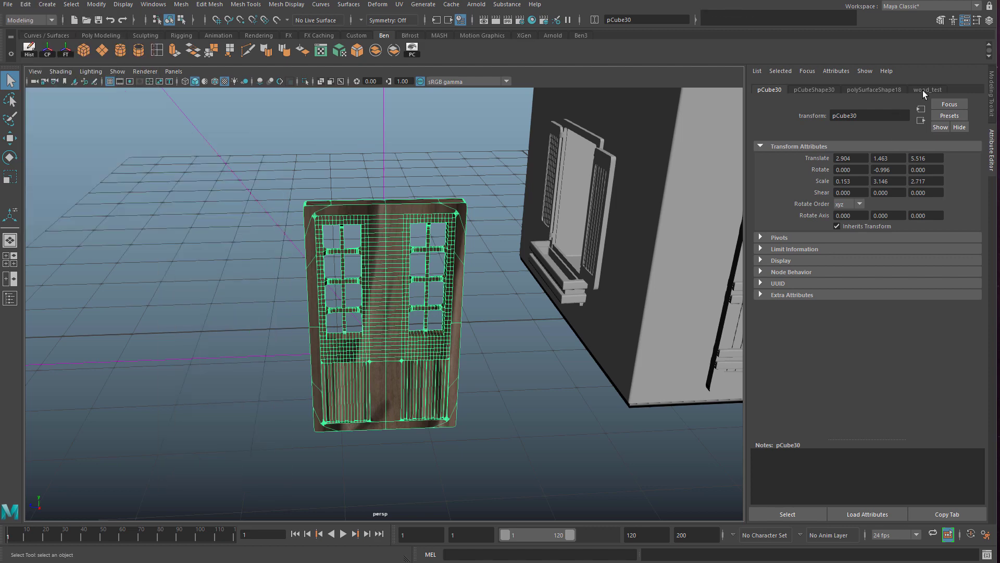
Set the Repeat UV of the wood_test material's colour texture to 5 by 5
click(925, 90)
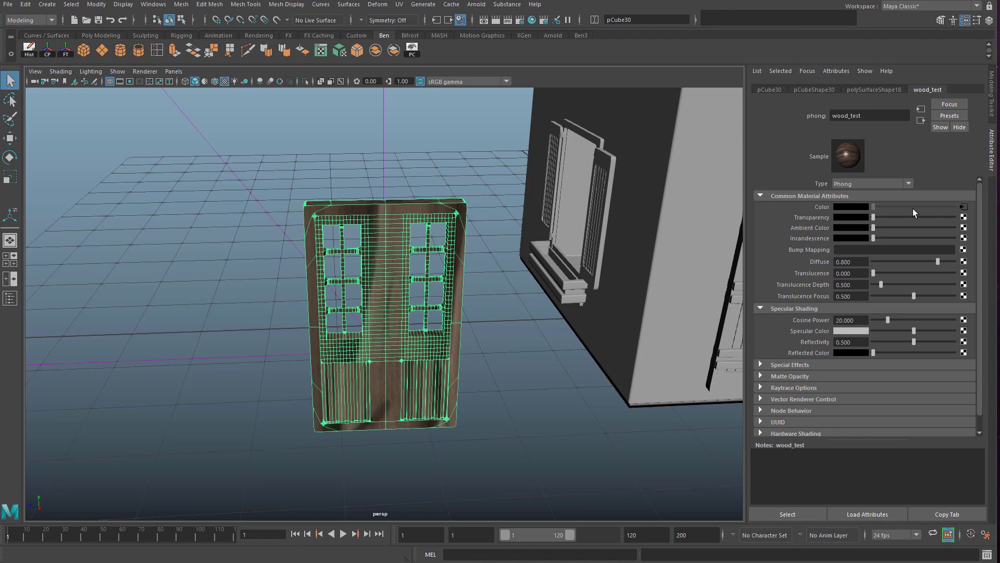
click(963, 207)
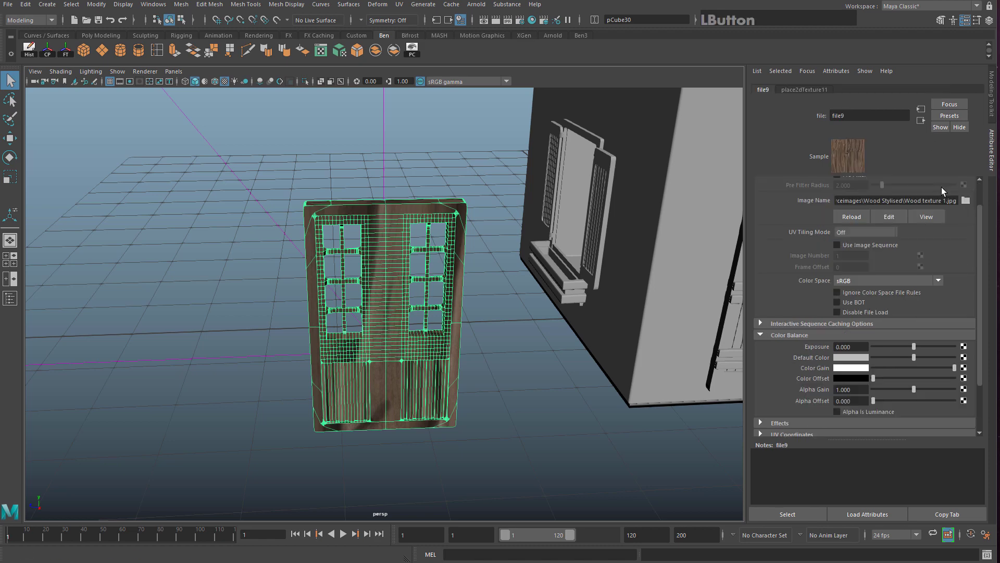
click(804, 90)
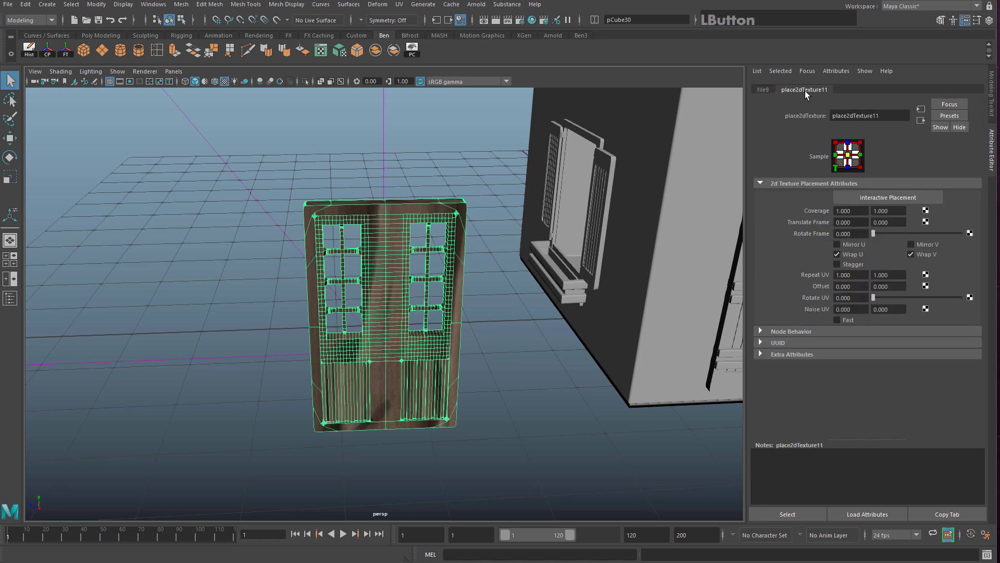
click(862, 274)
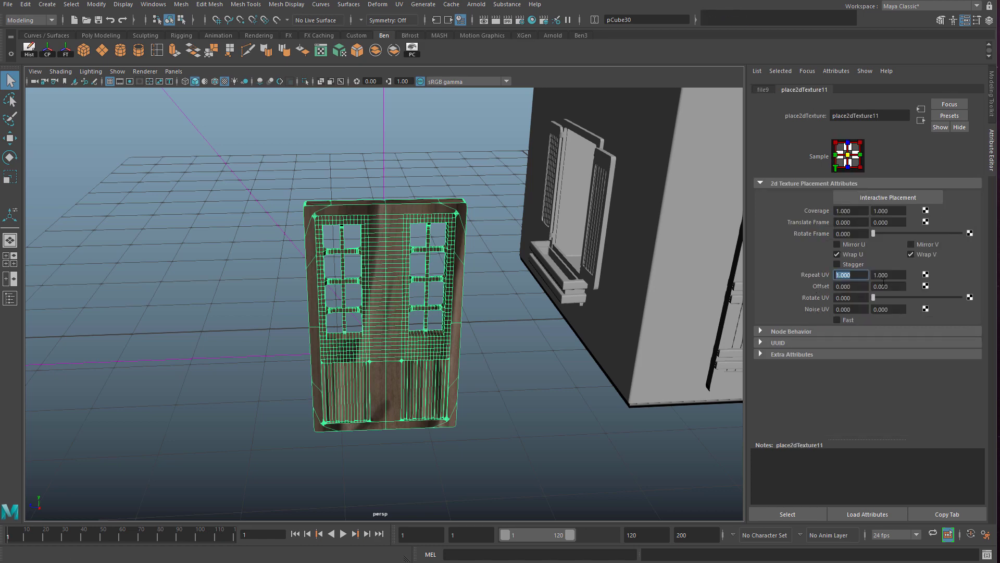
text(5)
key(Tab)
text(5)
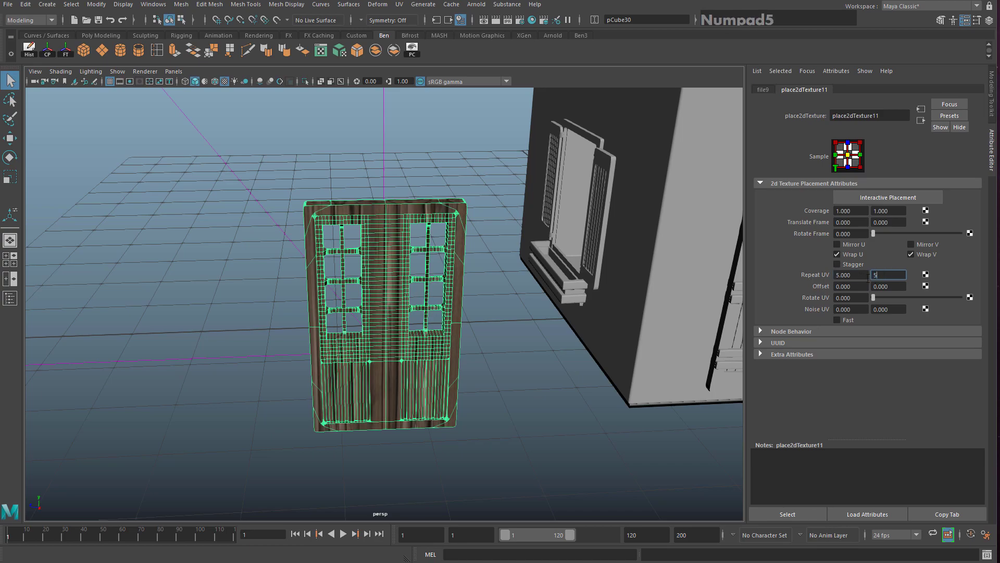
Examine the repeated wood grain on the door up close and from the front, with the door selected
alt+drag(448, 260, 478, 259)
alt+right_drag(477, 256, 394, 220)
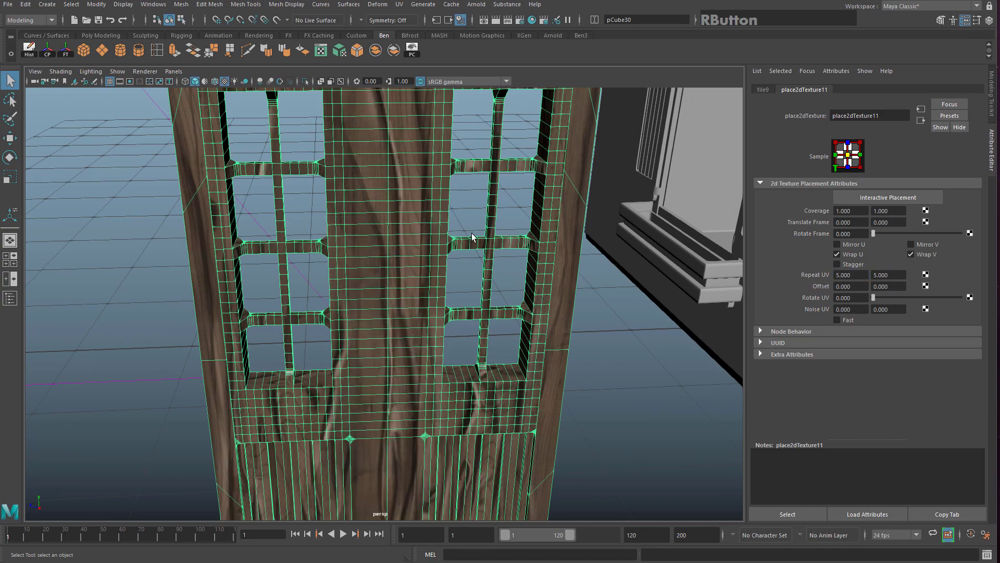
alt+right_drag(471, 233, 427, 230)
click(567, 285)
alt+drag(562, 302, 552, 277)
click(414, 259)
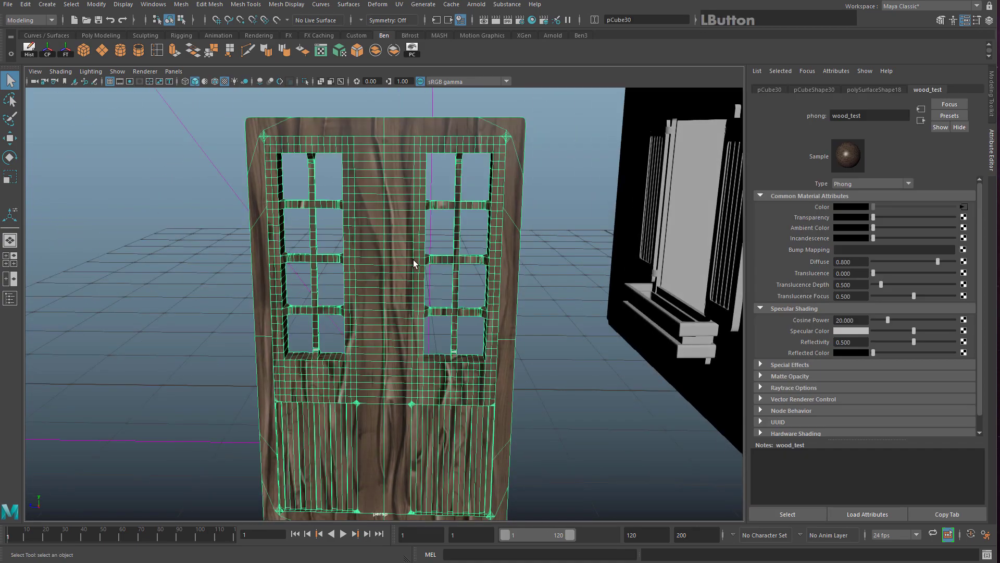
alt+drag(413, 260, 422, 265)
alt+middle_drag(422, 265, 599, 231)
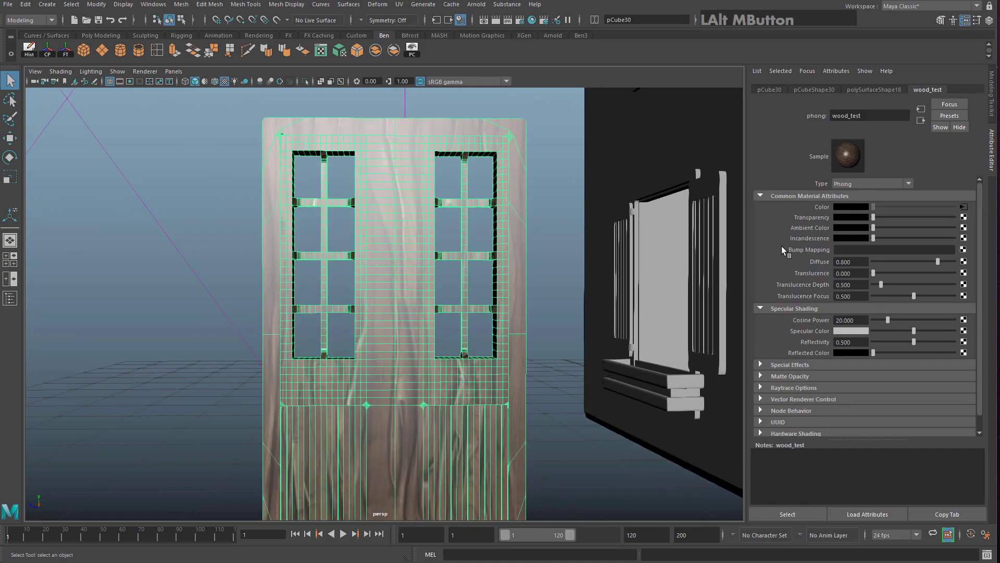
Connect a file texture to the wood_test material's Bump Mapping and set the Bump Depth to 0.25
click(963, 250)
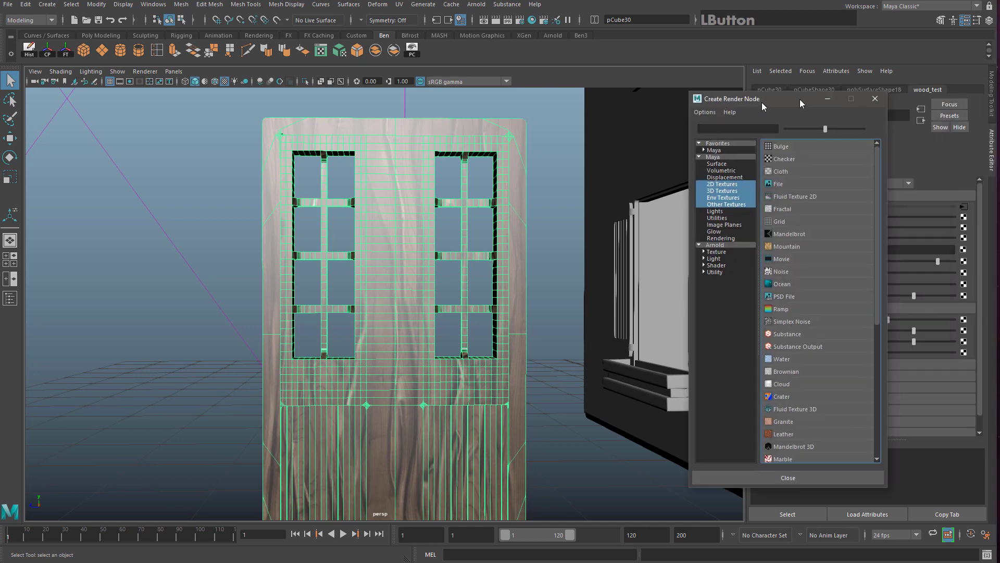
click(682, 168)
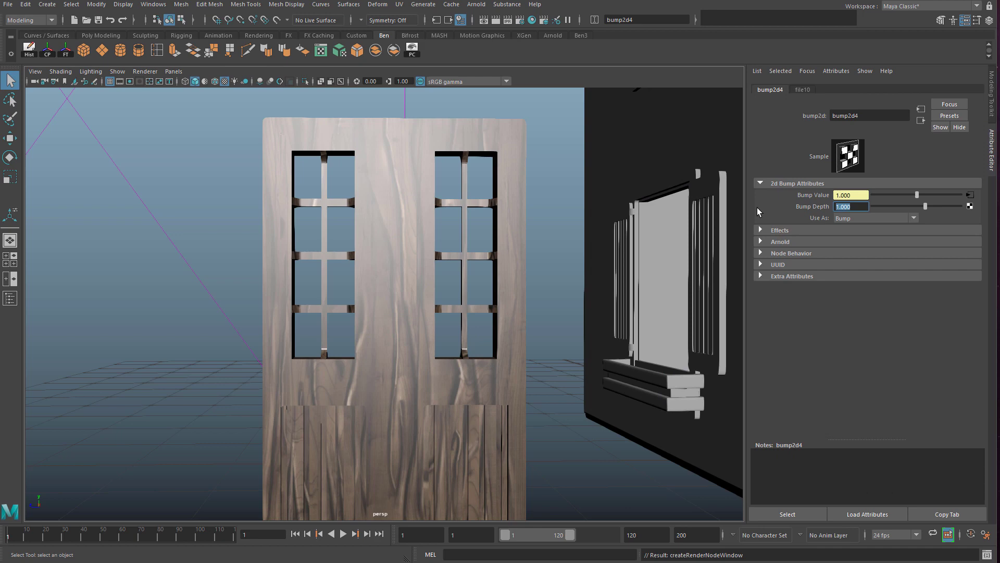
text(0.25)
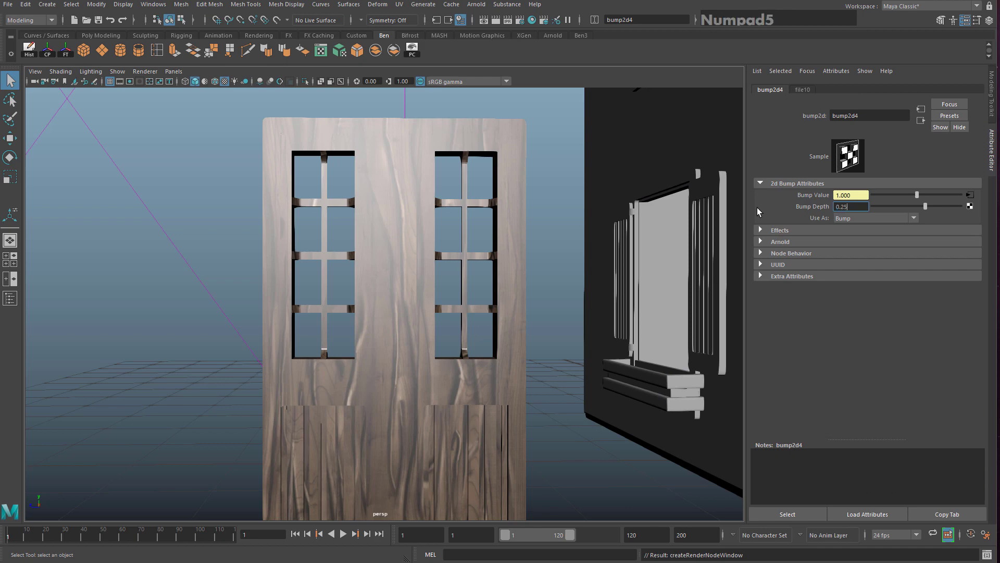
key(KP_Enter)
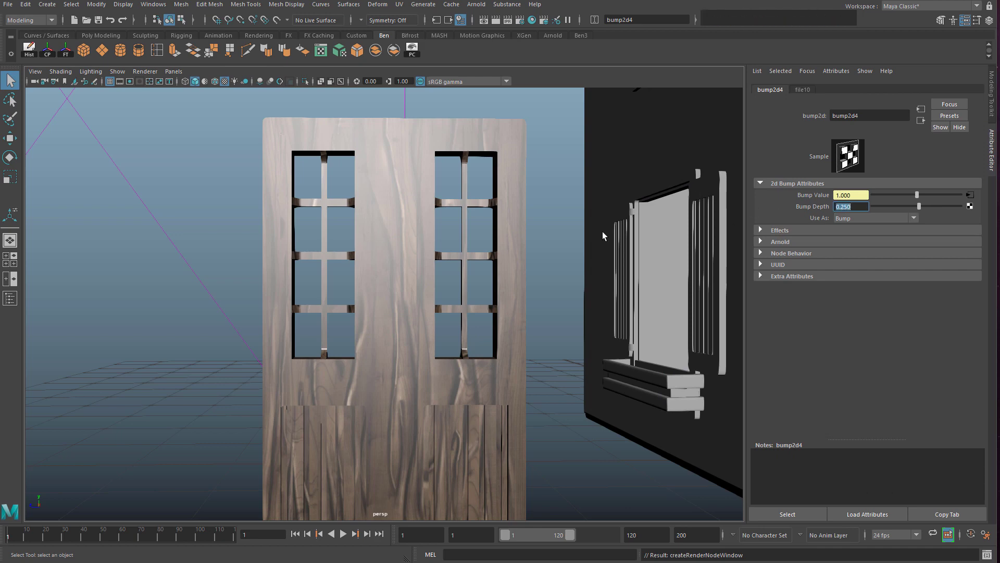
Load Wood texture 1.jpg as the image of the bump map's file texture
click(414, 237)
click(963, 249)
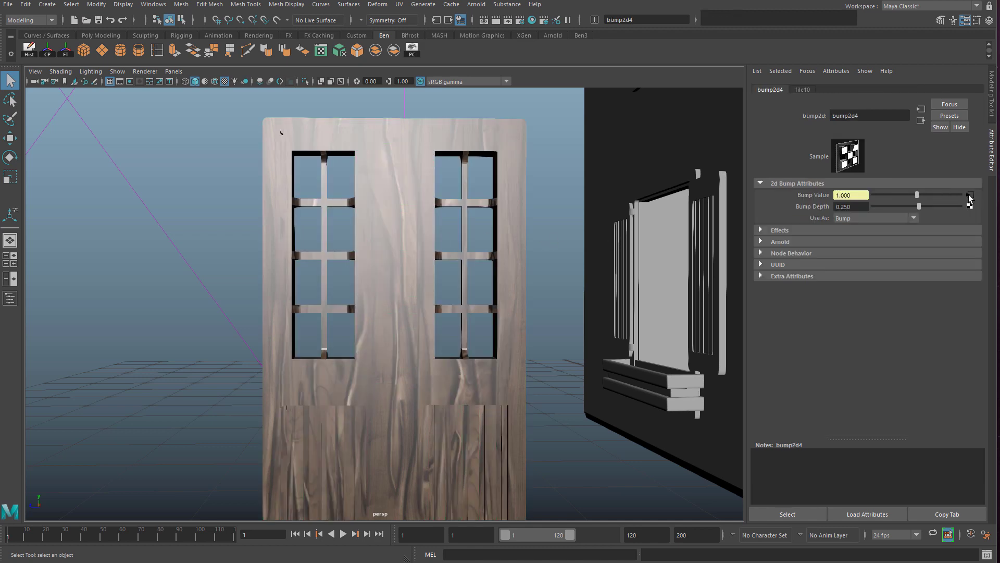
click(969, 196)
click(770, 89)
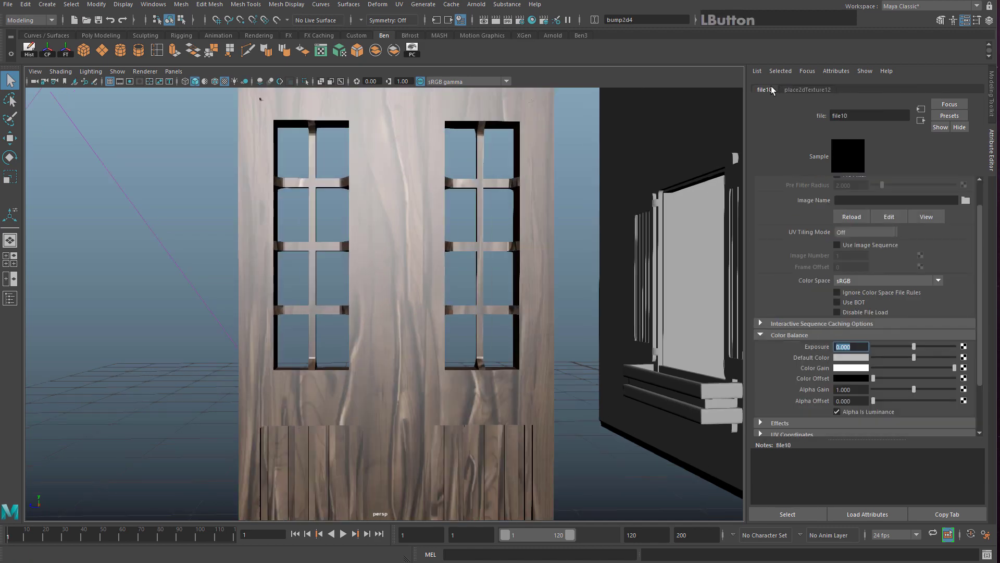
click(966, 200)
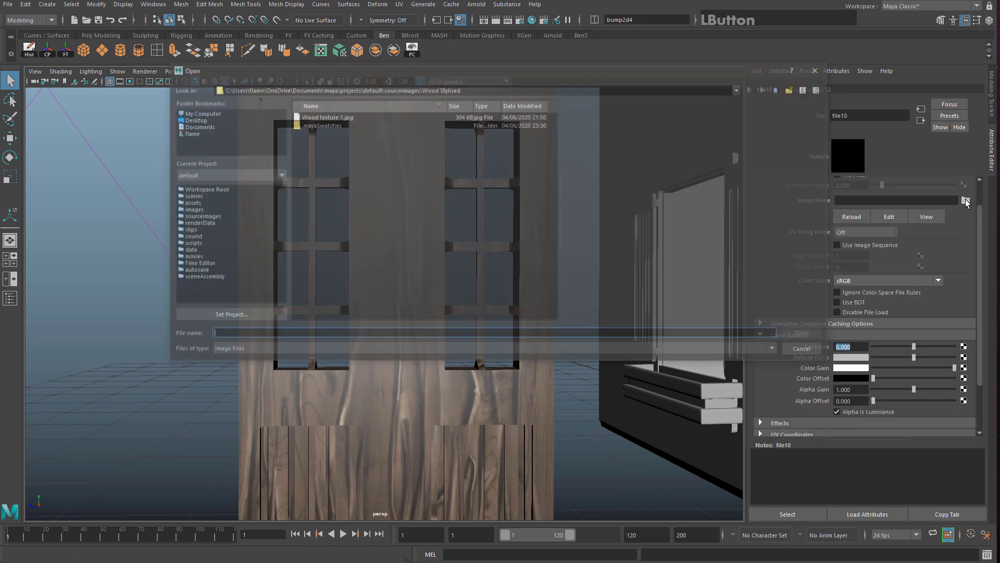
click(338, 118)
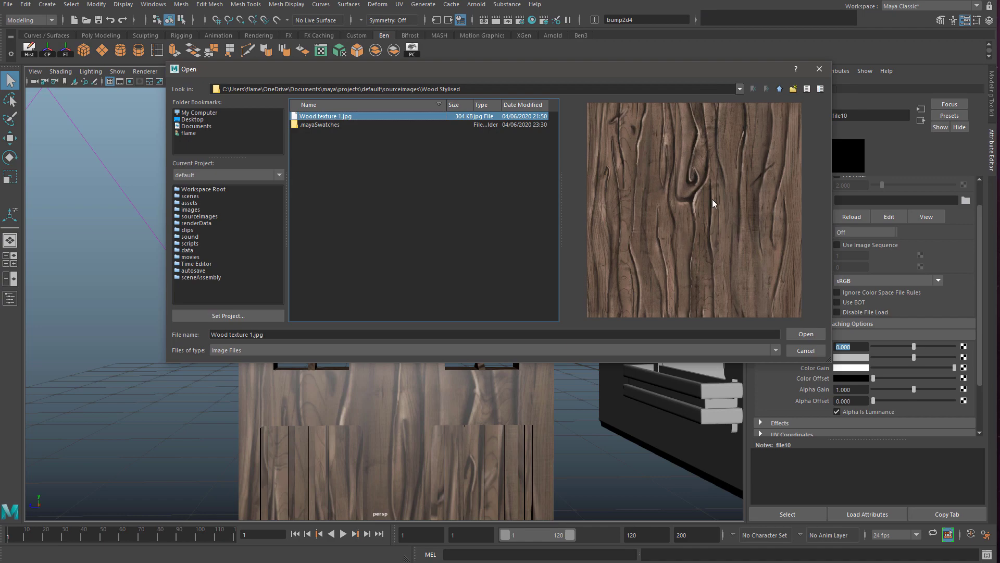
click(811, 334)
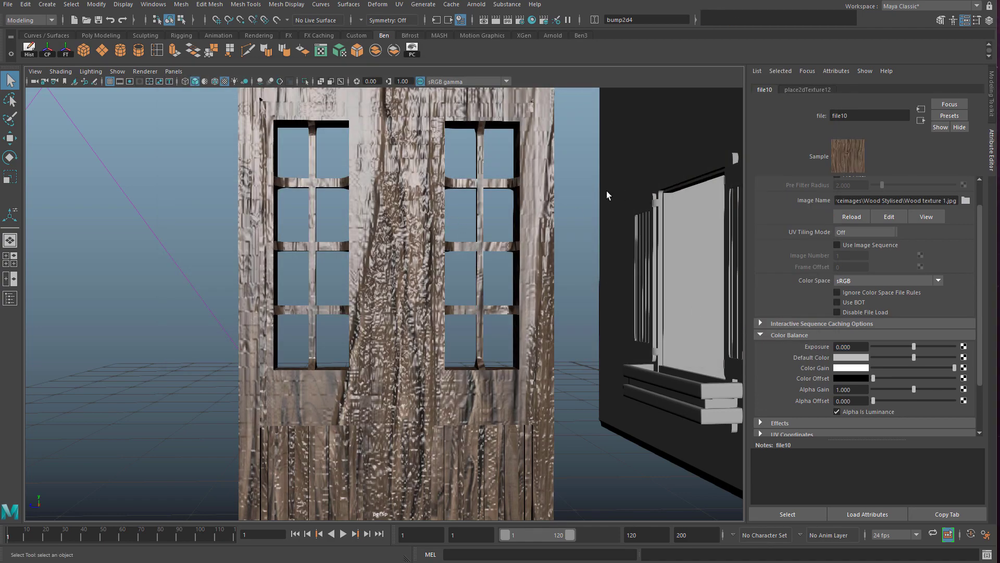
Set the bump texture's Repeat UV to 5 by 5 to match the colour texture
scroll(402, 197, down, 1)
scroll(404, 197, up, 1)
scroll(402, 197, down, 1)
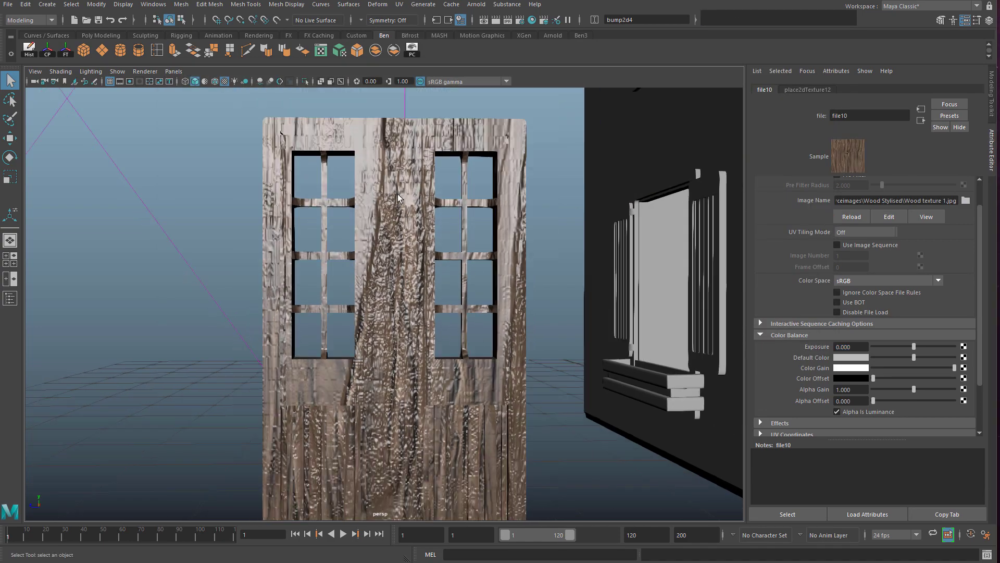
scroll(399, 198, up, 1)
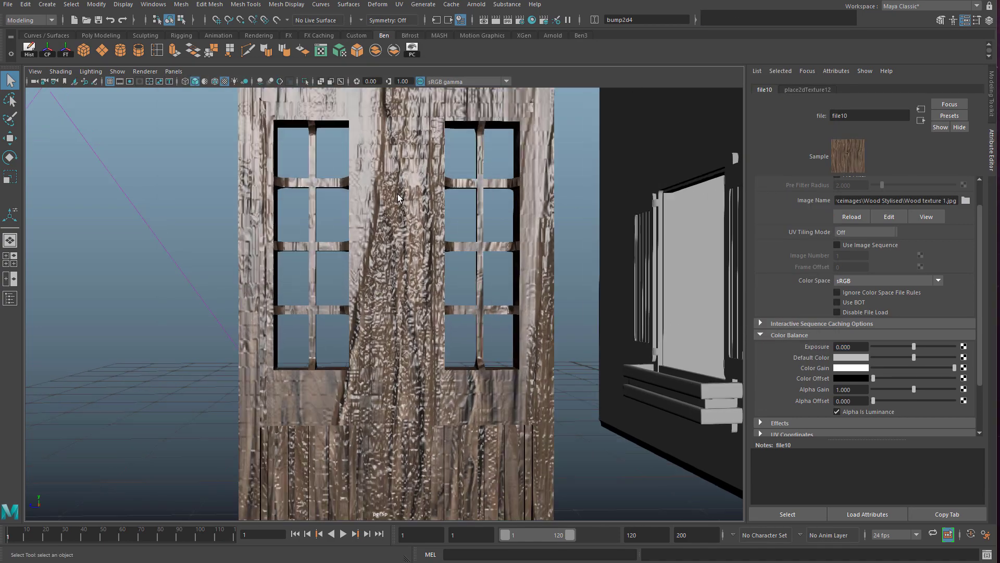
click(798, 90)
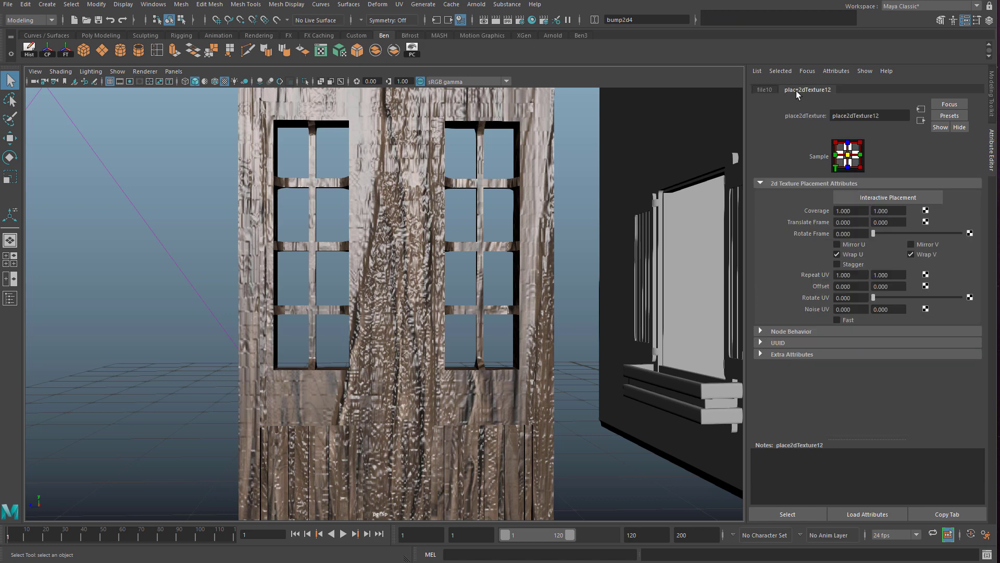
click(854, 275)
text(5)
click(888, 274)
text(5)
click(854, 275)
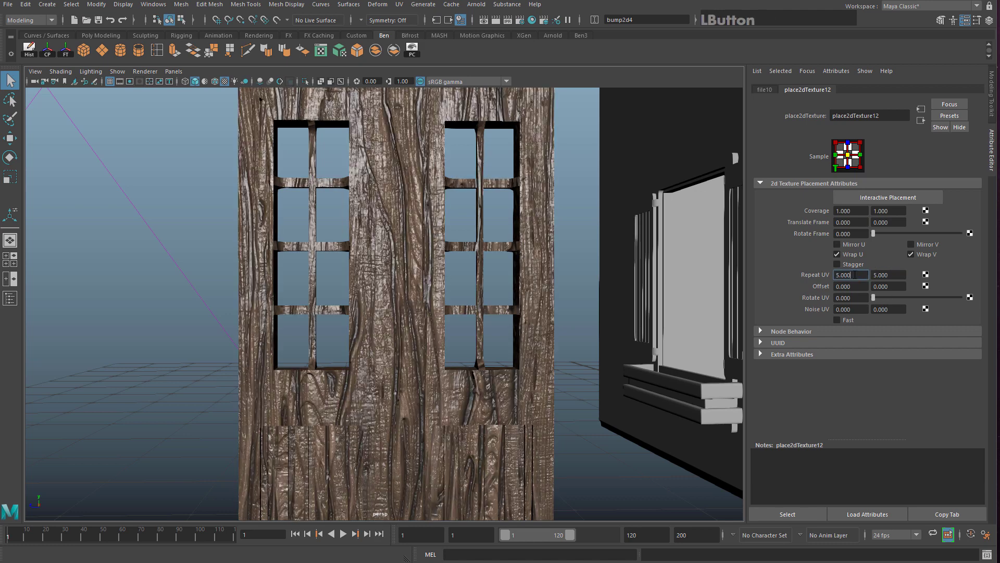
Reselect the door and darken the wood_test material's Specular Color to a dark grey
alt+drag(503, 214, 531, 188)
click(537, 182)
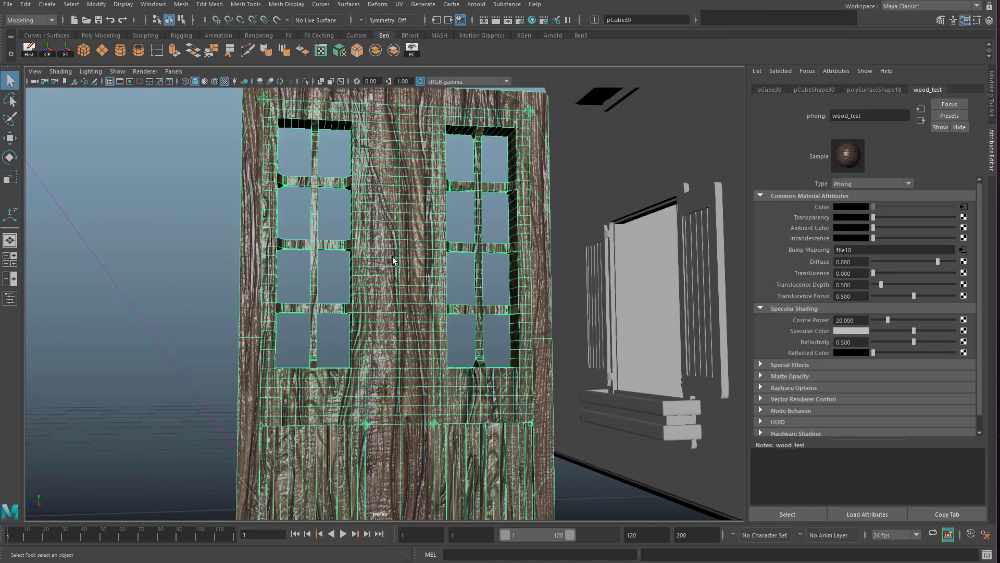
click(183, 271)
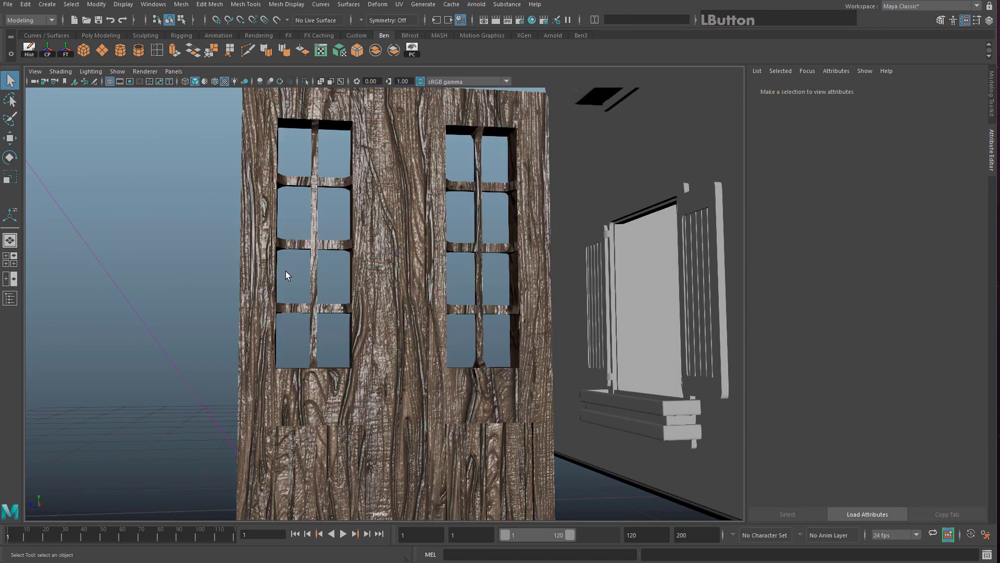
click(391, 273)
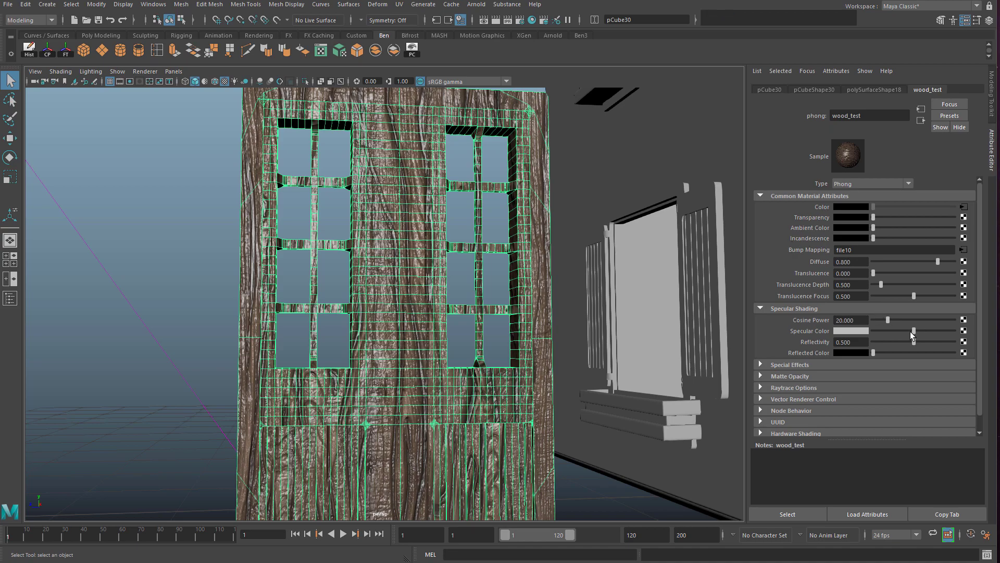
drag(912, 336, 883, 336)
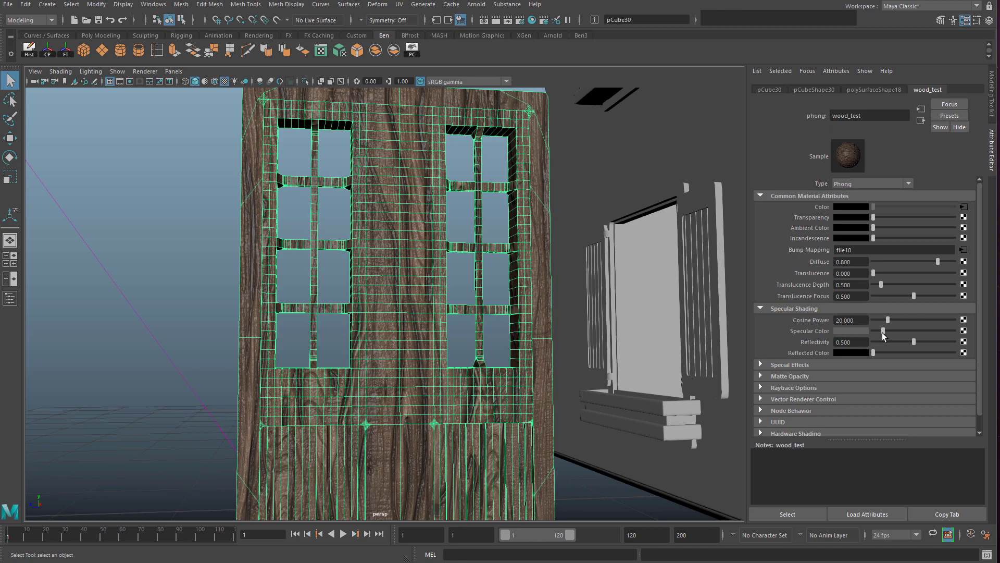
Examine the less shiny bump-mapped wood on the door from several angles and distances
click(133, 267)
alt+drag(133, 266, 456, 315)
click(429, 214)
scroll(457, 315, down, 5)
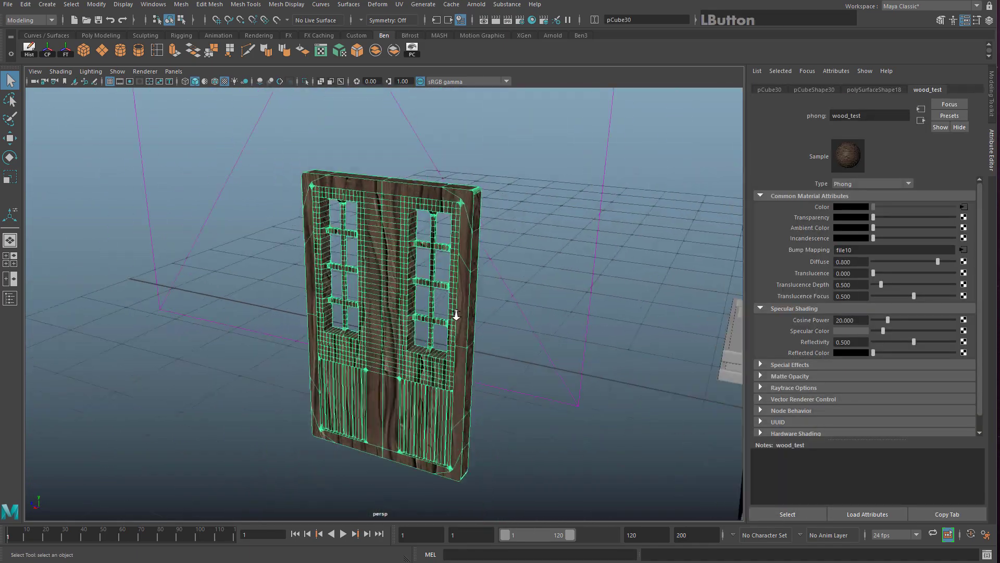
scroll(456, 315, up, 5)
alt+drag(338, 269, 367, 264)
alt+middle_drag(367, 264, 378, 272)
alt+drag(379, 272, 351, 230)
Try to move a single face of the door's left side frame outward in face mode, and undo the move
right_drag(345, 211, 344, 246)
click(346, 240)
key(w)
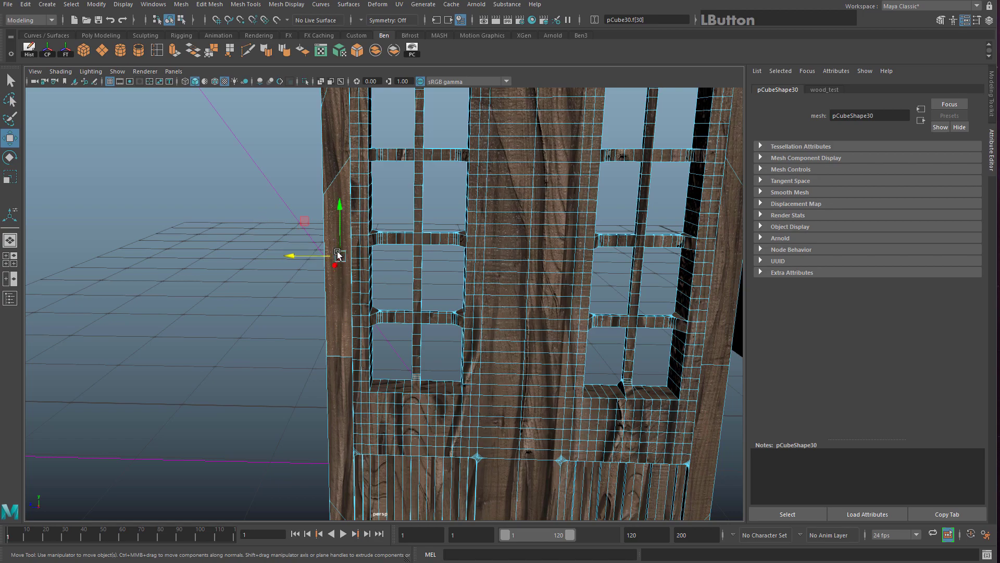
drag(297, 257, 257, 259)
alt+middle_drag(257, 259, 413, 270)
key(ctrl+z)
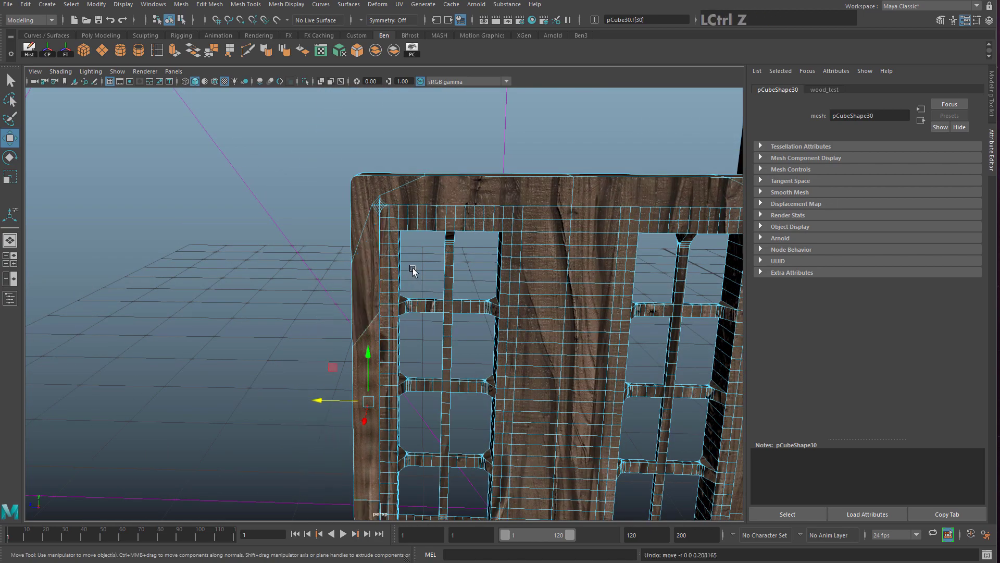
Try to pull the door's left side frame faces outward and the adjoining top frame faces upward
double_click(374, 251)
scroll(448, 318, down, 5)
alt+middle_drag(460, 326, 417, 229)
alt+drag(417, 229, 323, 209)
alt+middle_drag(323, 209, 317, 297)
alt+drag(317, 297, 245, 270)
click(270, 388)
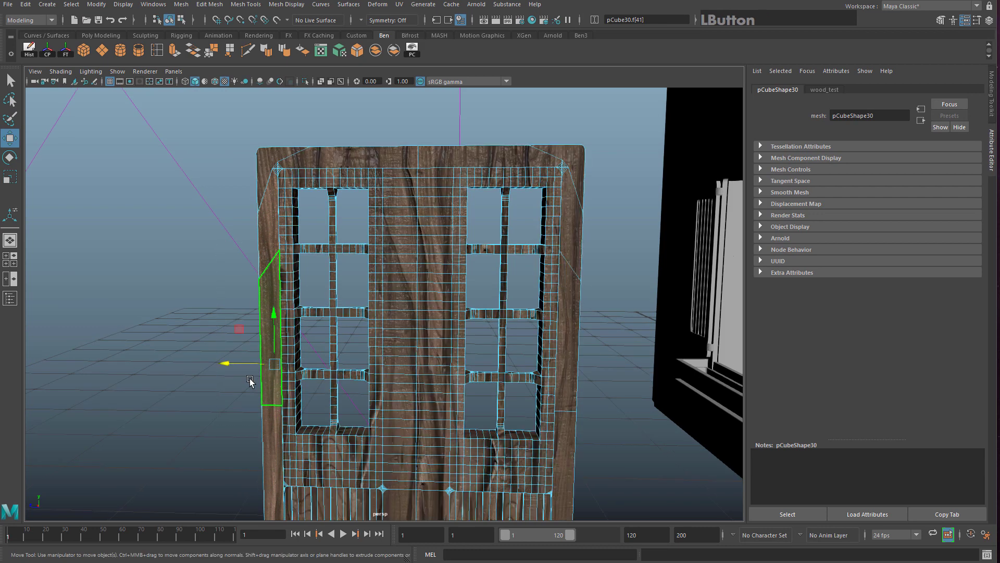
drag(226, 363, 198, 363)
click(350, 151)
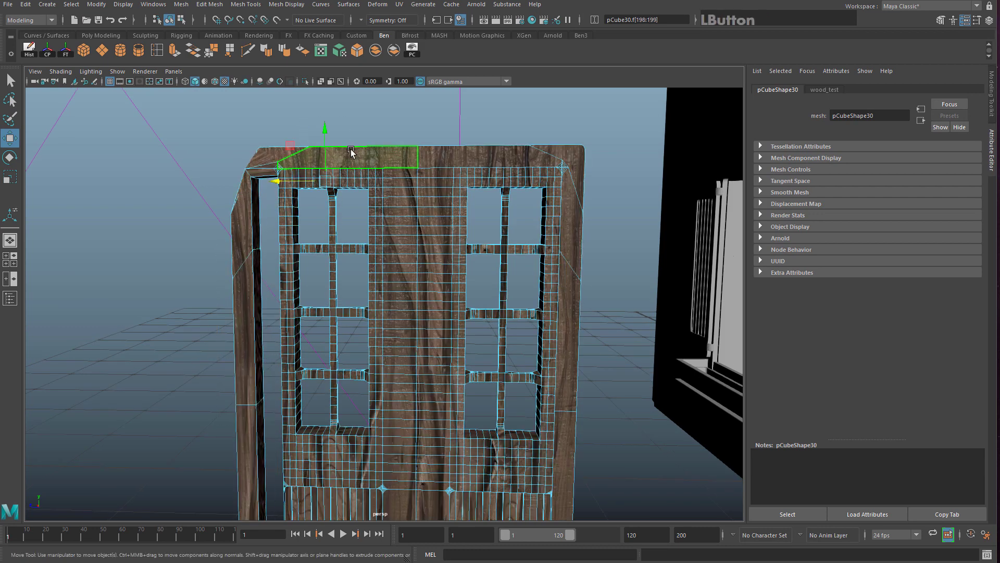
drag(325, 128, 325, 79)
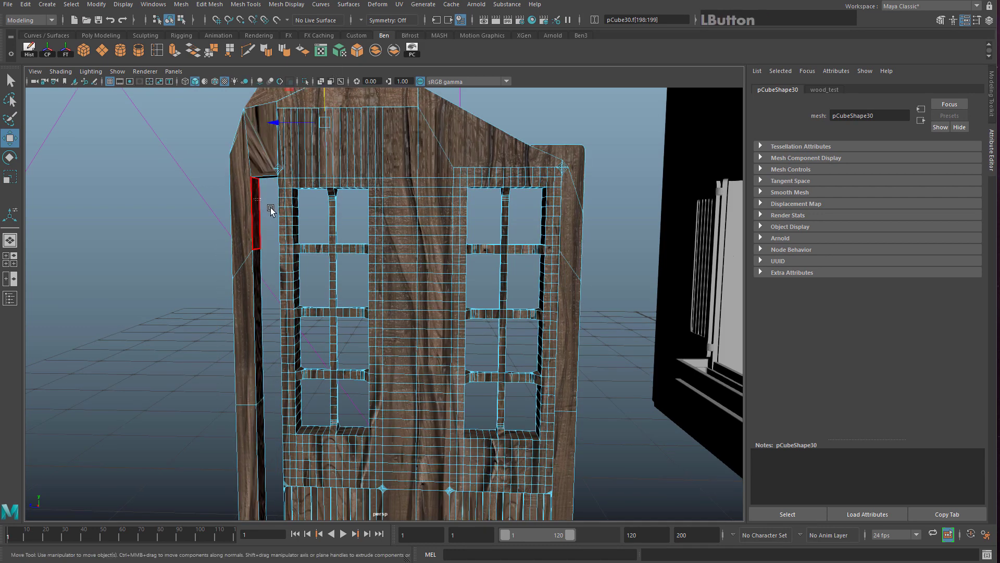
click(258, 201)
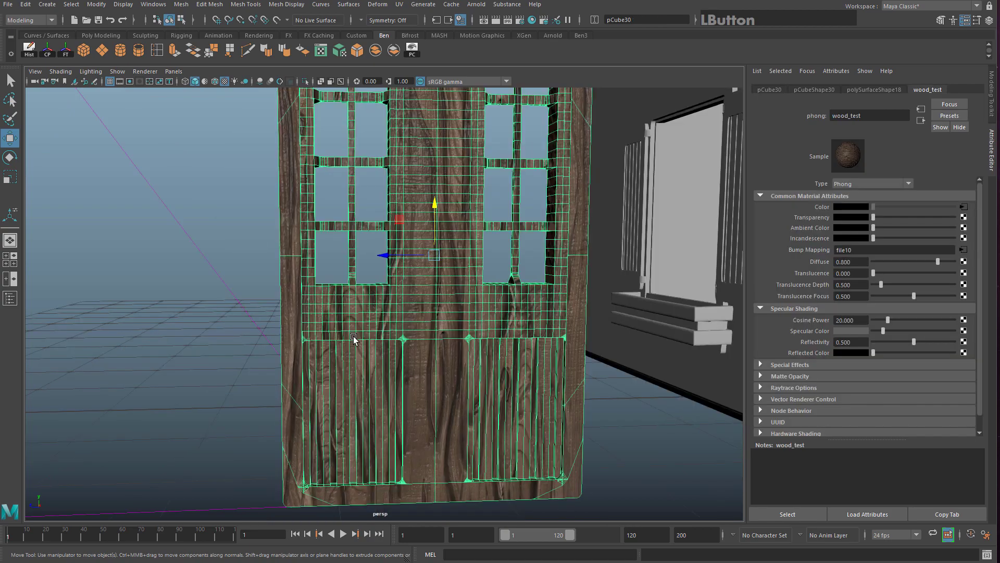
Examine the edge layout around the corners of the door's lower panels at close range in edge mode
scroll(353, 337, up, 5)
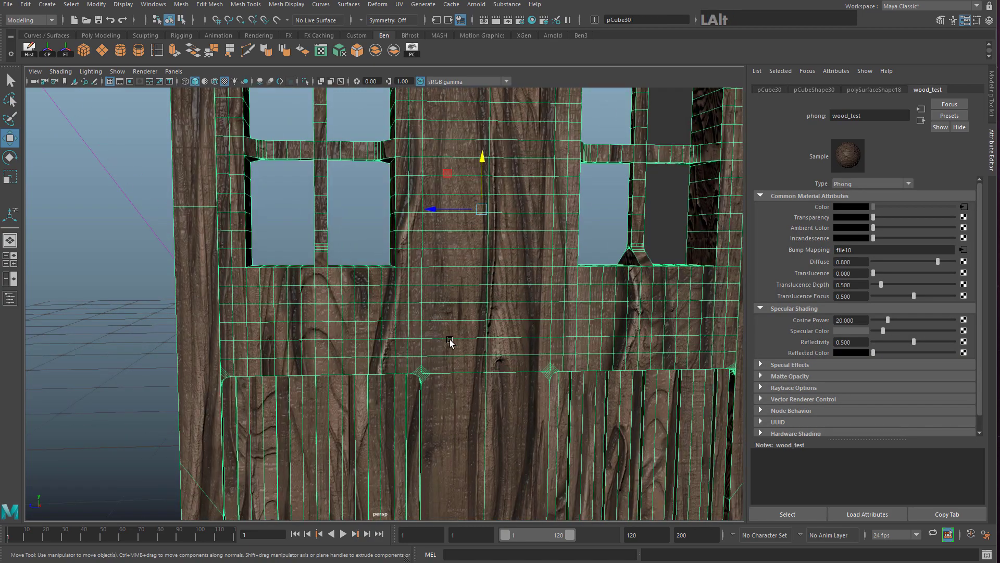
alt+middle_drag(450, 341, 449, 208)
alt+middle_drag(467, 402, 392, 185)
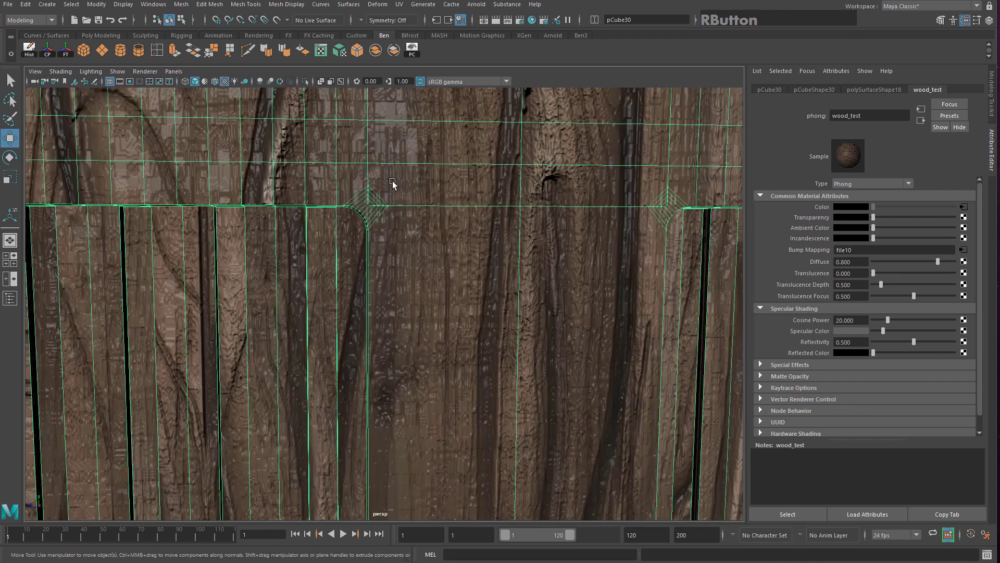
key(F10)
alt+scroll(449, 340, down, 3)
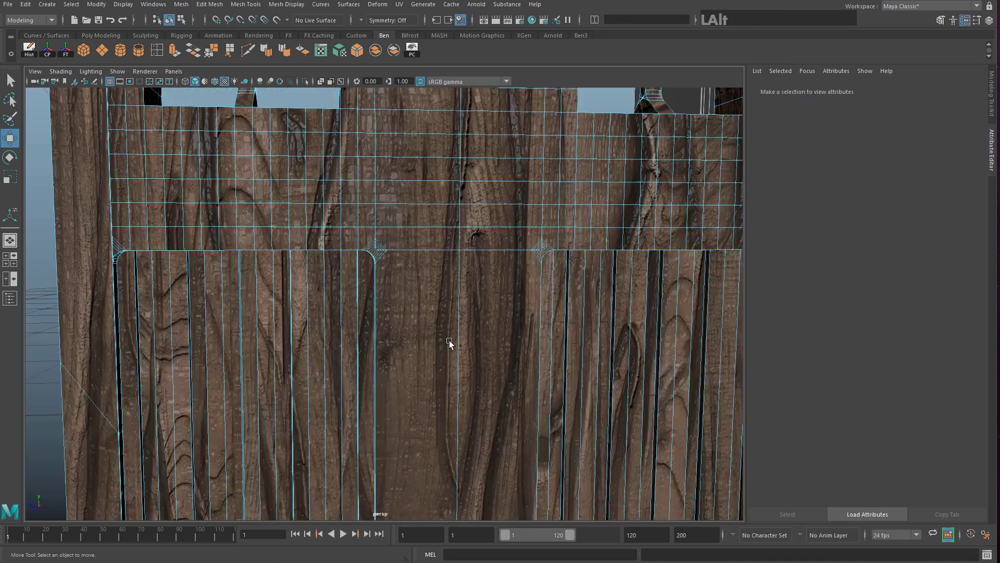
alt+middle_drag(449, 339, 366, 276)
alt+scroll(387, 204, up, 3)
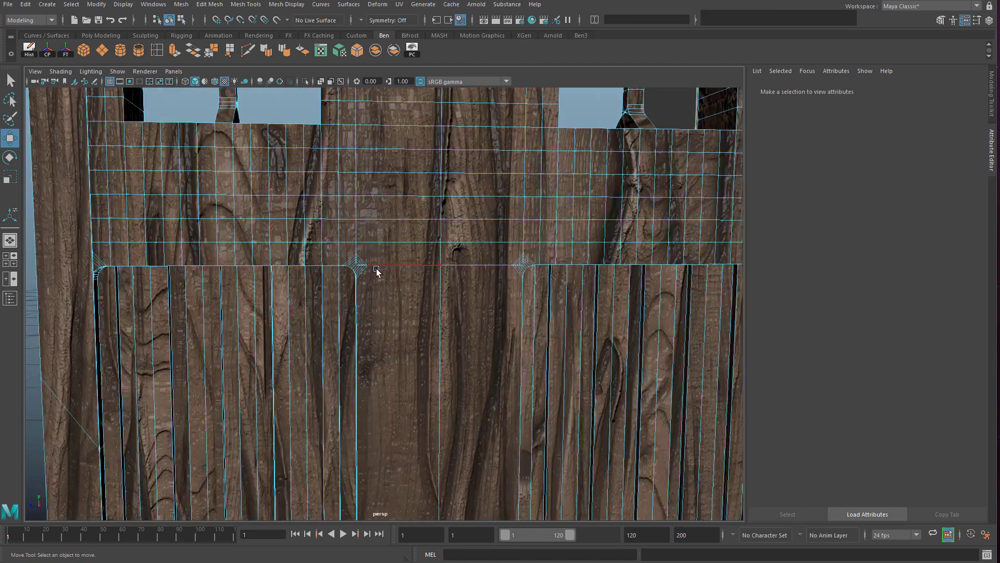
Inspect the dense mesh around the windows by picking edges along the sill of the door's left window opening
scroll(376, 270, down, 6)
mouse_move(368, 162)
alt+mouse_down()
mouse_move(352, 190)
mouse_move(351, 166)
alt+mouse_up()
alt+middle_drag(351, 166, 354, 262)
scroll(333, 276, up, 5)
click(311, 294)
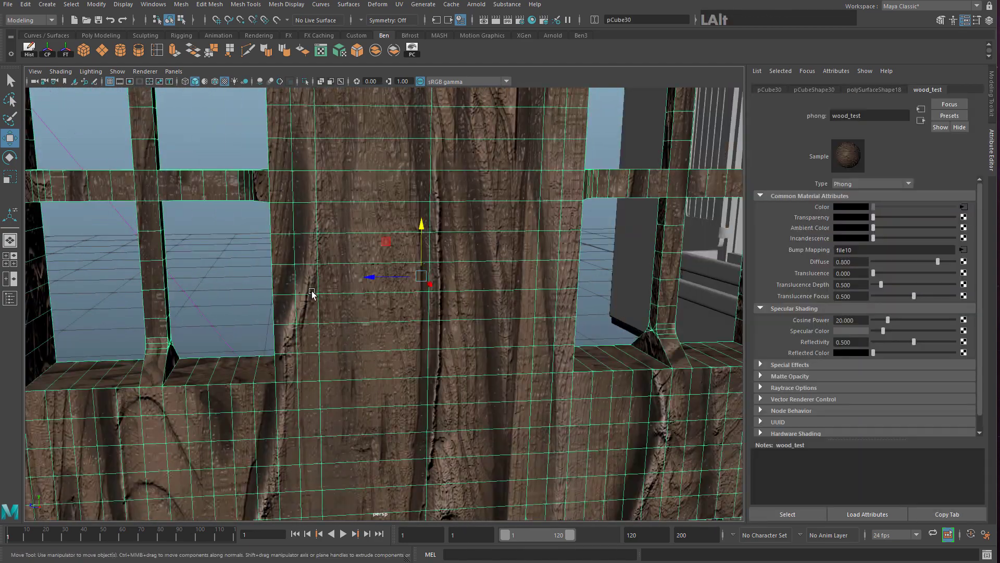
alt+middle_drag(156, 359, 328, 299)
right_drag(258, 287, 261, 270)
click(264, 306)
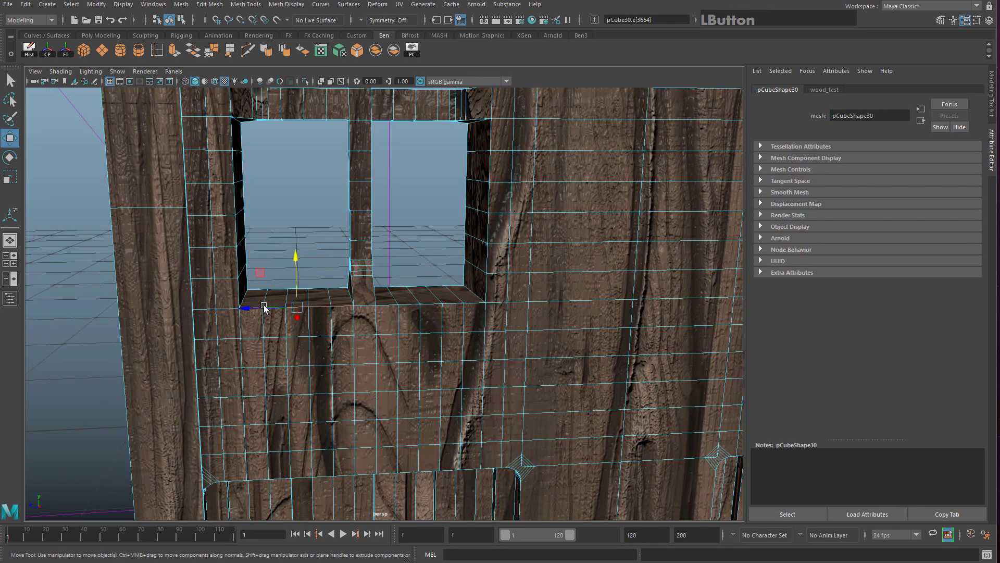
shift+double_click(357, 297)
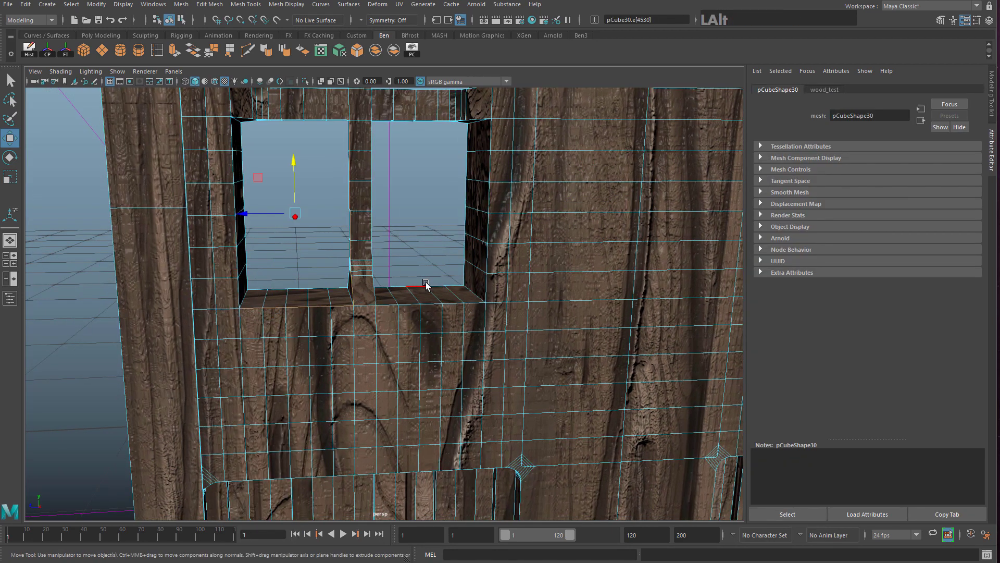
Examine the textured door's lower panels, side edge and top from several angles, with and without its wireframe
alt+right_drag(547, 284, 514, 241)
alt+middle_drag(416, 264, 437, 230)
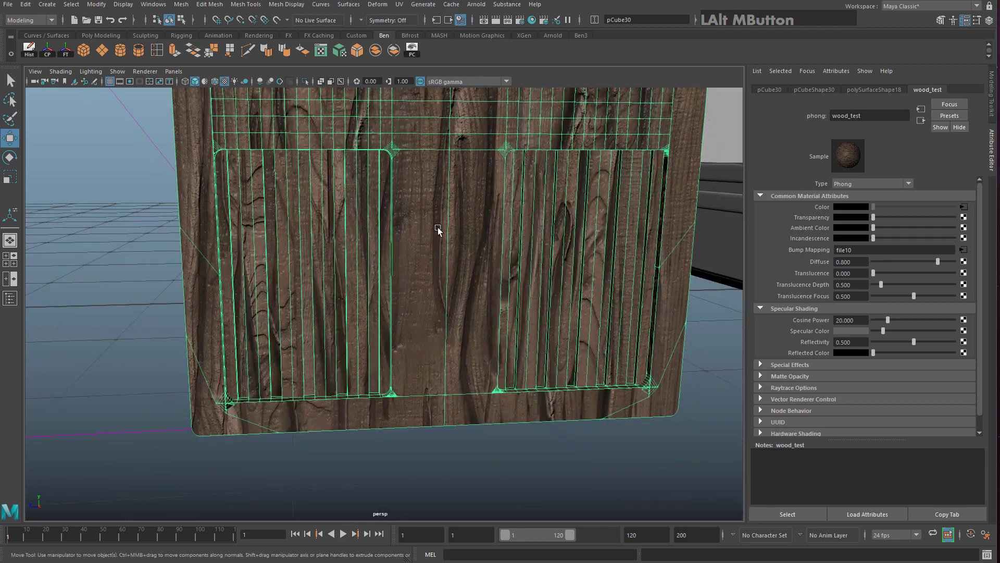
alt+drag(496, 386, 452, 360)
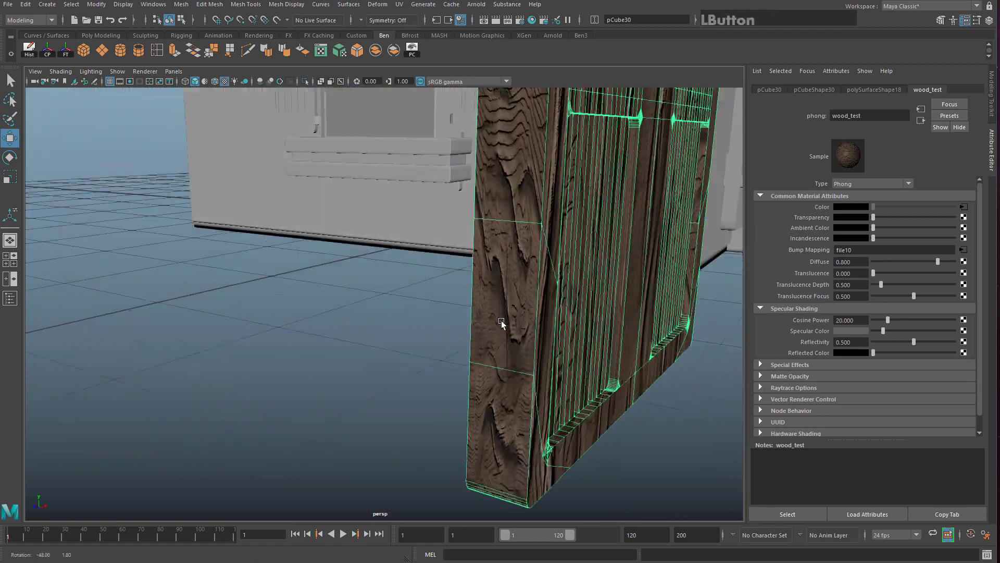
alt+middle_drag(452, 359, 444, 395)
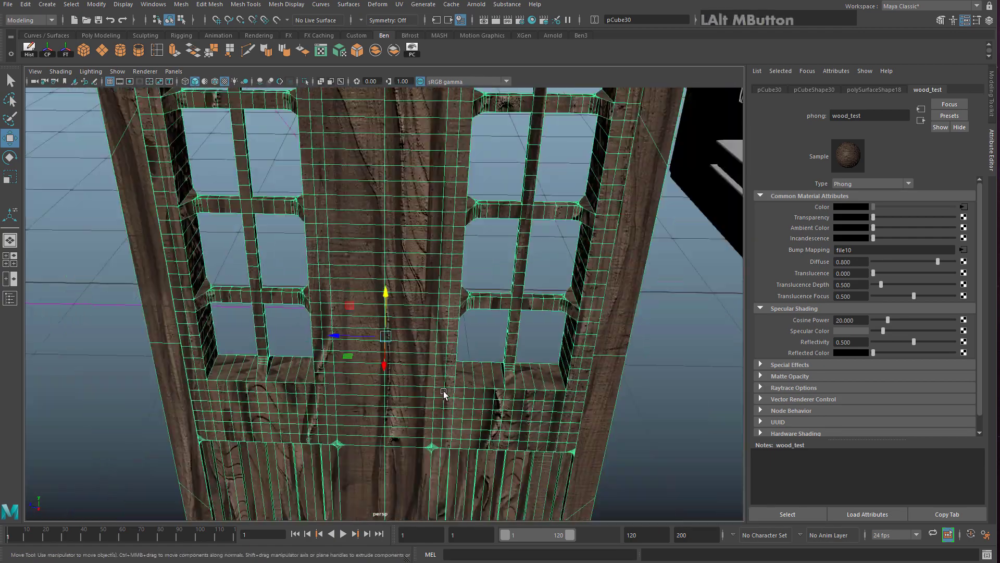
alt+right_drag(445, 395, 417, 333)
alt+middle_drag(425, 208, 422, 310)
alt+drag(423, 310, 406, 229)
click(383, 125)
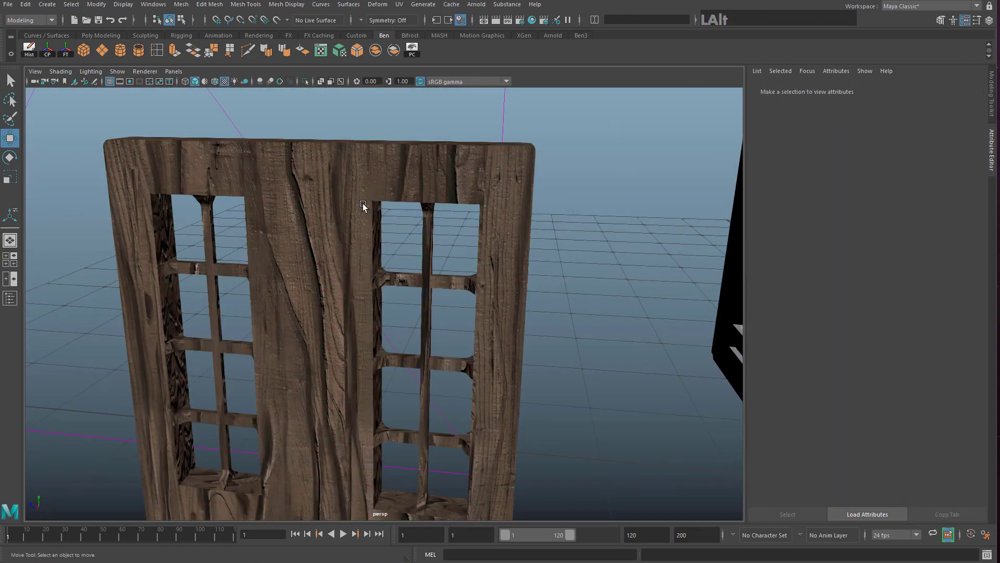
alt+drag(362, 203, 376, 195)
click(451, 234)
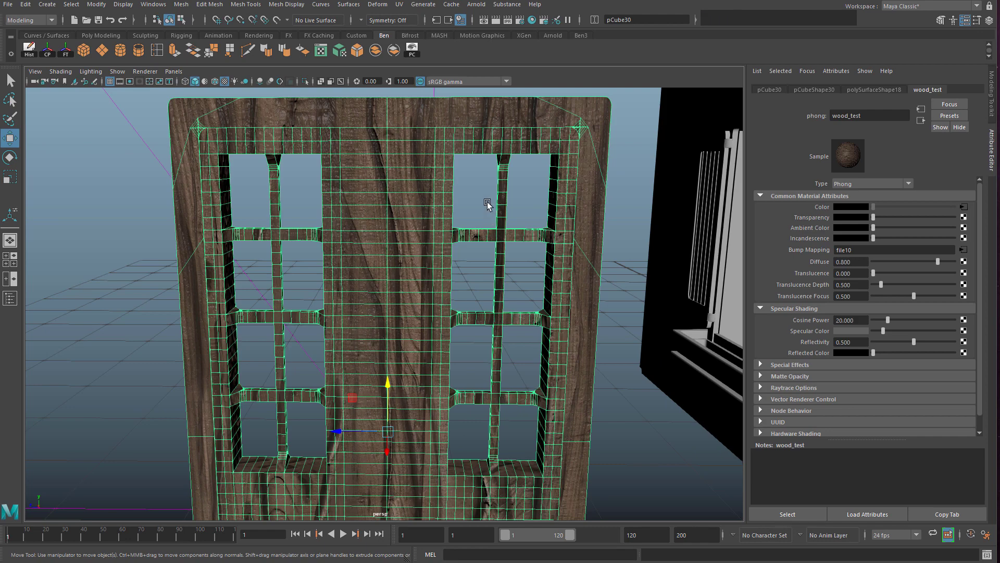
Review the whole textured door from a distance and from several angles, ending with it deselected
scroll(488, 204, down, 5)
scroll(435, 233, up, 2)
scroll(430, 268, down, 4)
scroll(417, 349, down, 4)
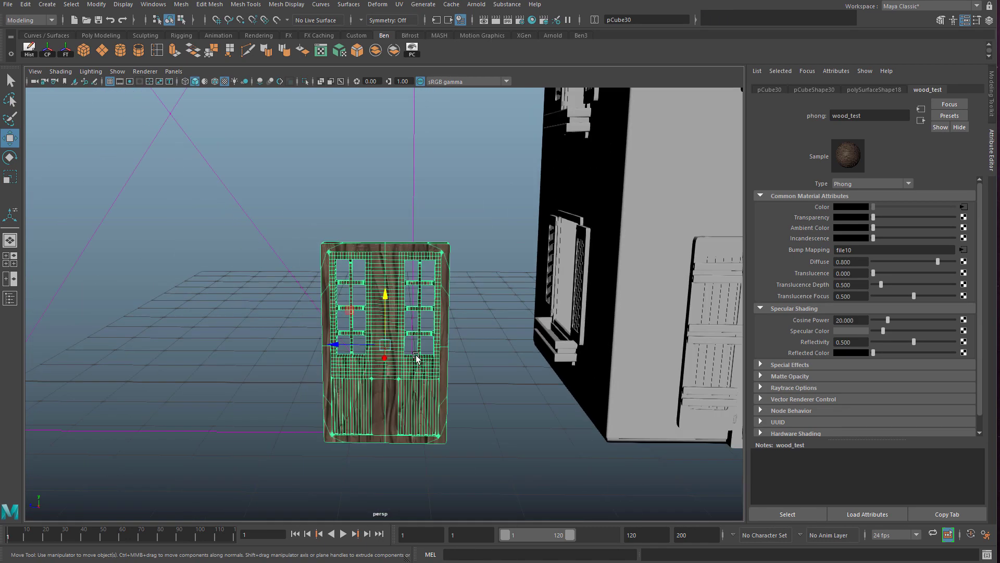
alt+drag(416, 357, 344, 302)
key(e)
key(w)
key(w)
alt+middle_drag(344, 302, 61, 312)
alt+middle_drag(615, 292, 435, 279)
alt+drag(384, 326, 412, 262)
alt+drag(244, 282, 313, 299)
alt+middle_drag(312, 300, 377, 328)
alt+drag(377, 327, 391, 384)
click(391, 384)
alt+middle_drag(391, 384, 447, 337)
alt+drag(447, 337, 457, 349)
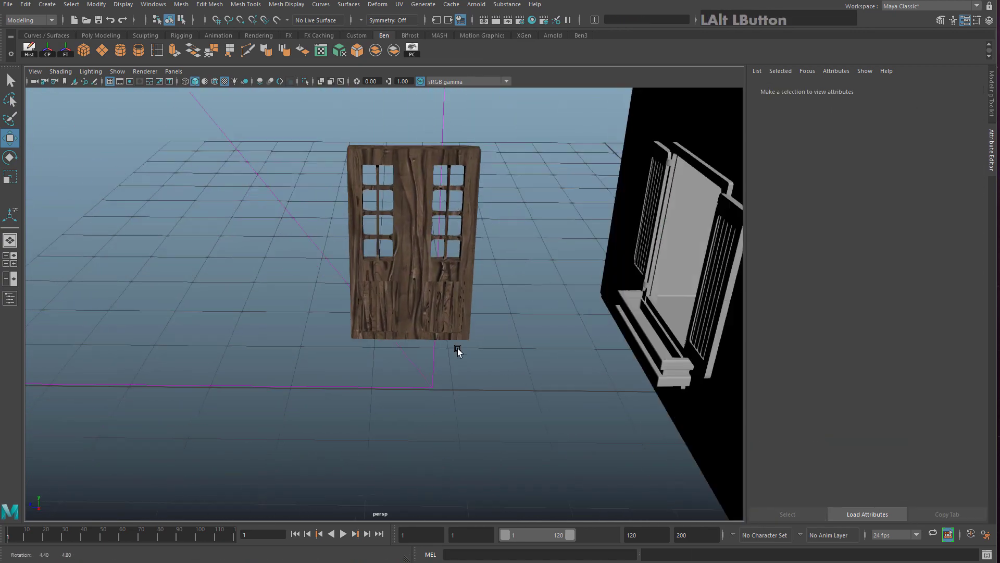
Frame the door in the top, front and side views of the four-view layout and enlarge the side view
key(space)
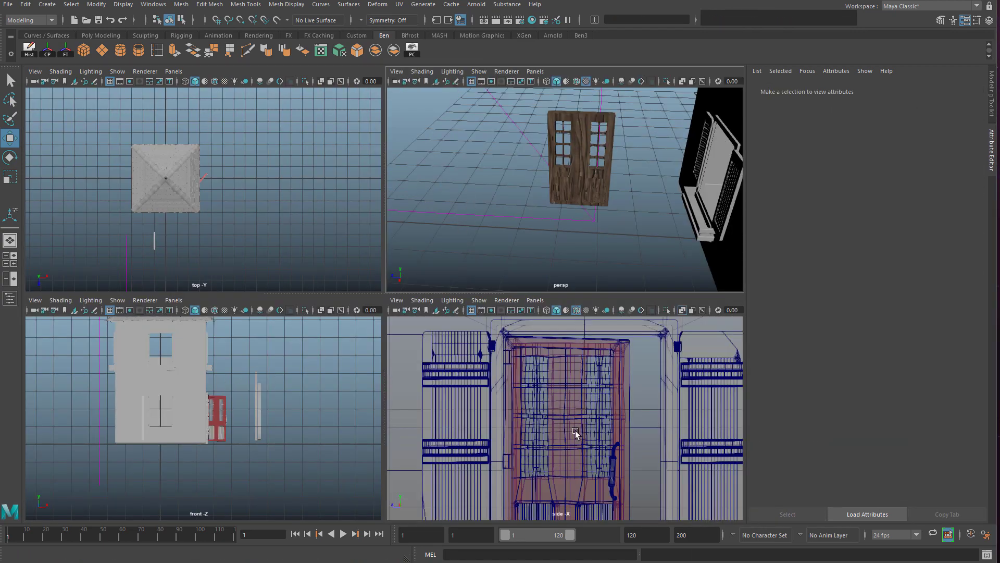
scroll(575, 430, down, 5)
click(583, 180)
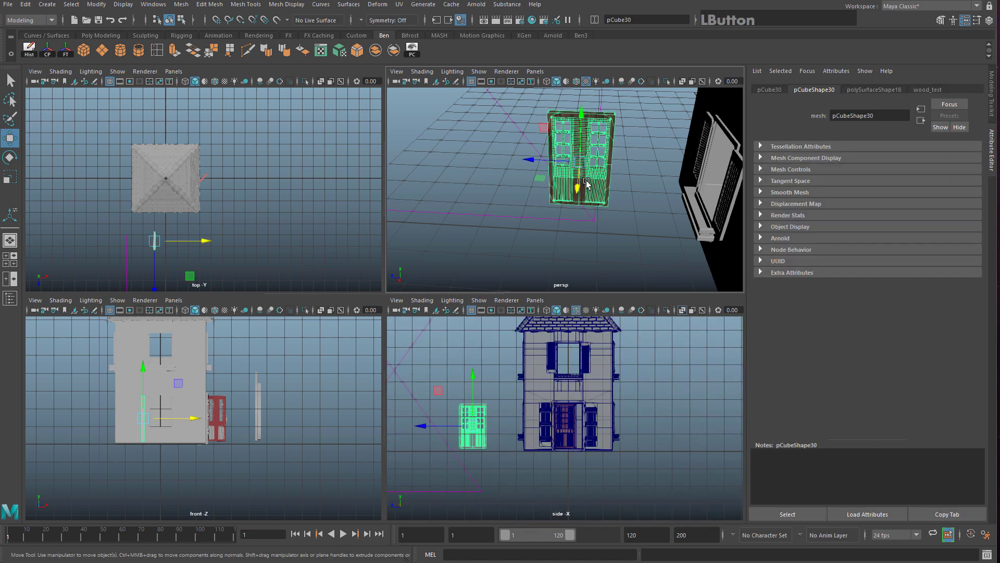
key(f)
key(f)
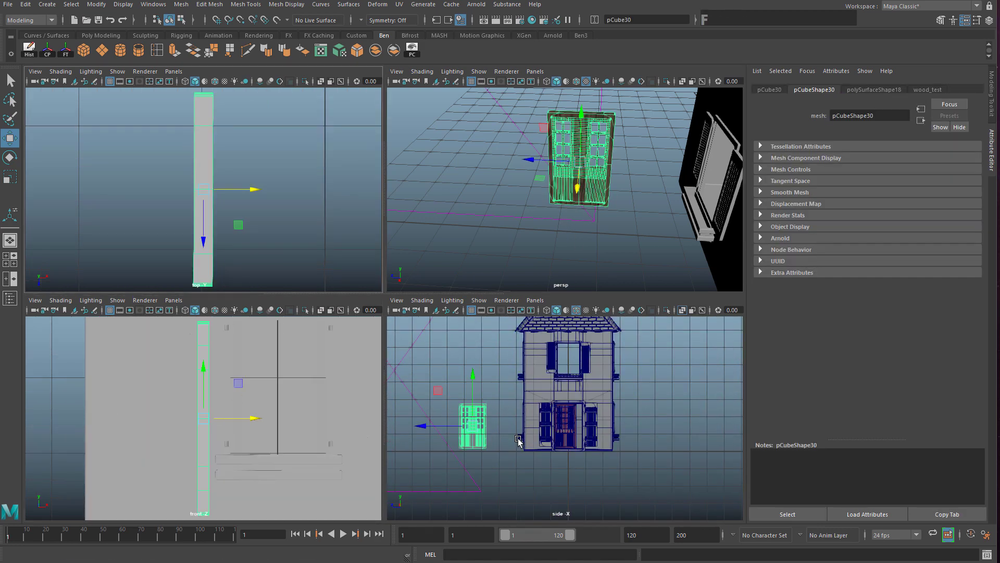
key(f)
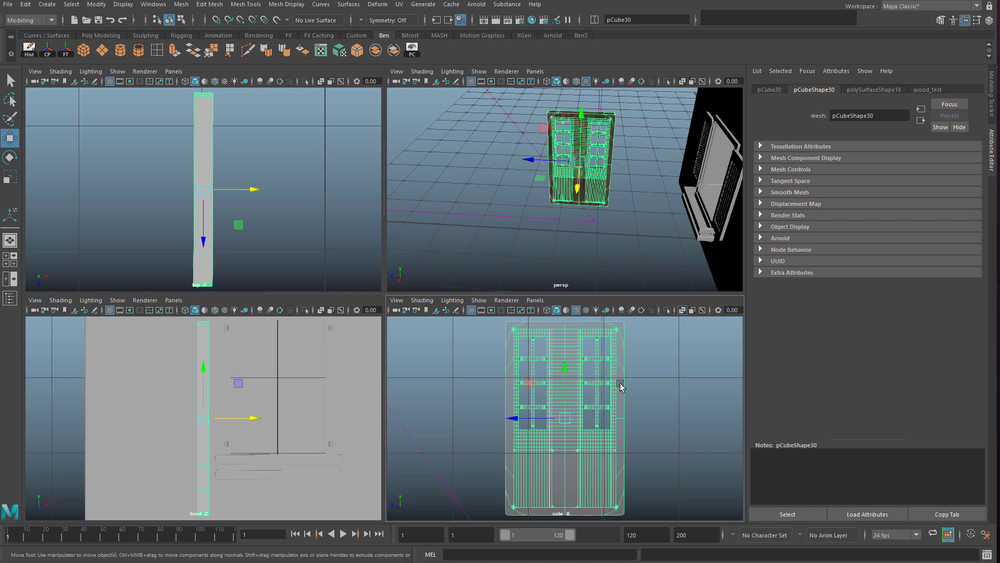
key(space)
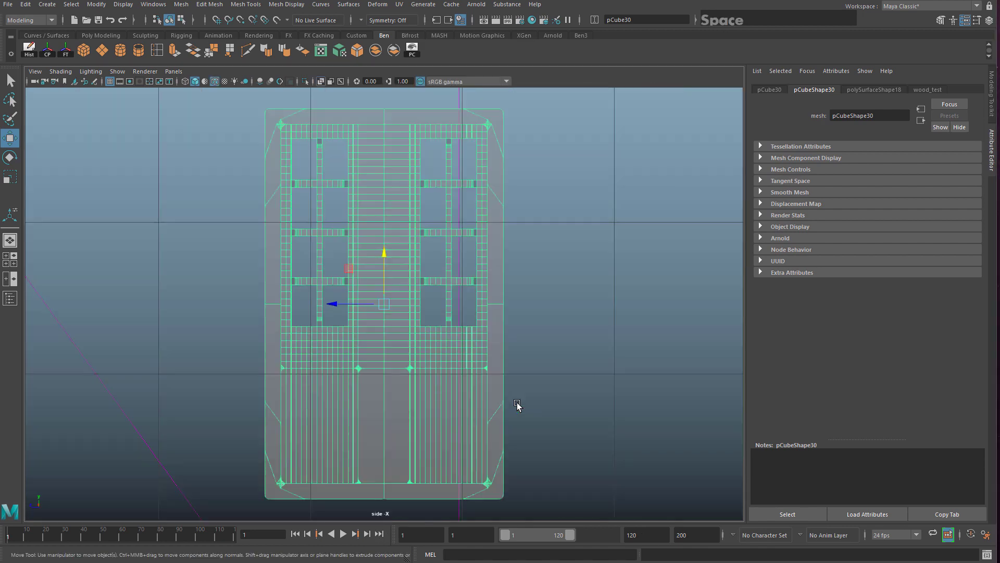
Deselect the door and consult the stylised fantasy door reference painting beside the model
click(508, 240)
mouse_move(552, 240)
alt+middle_down()
mouse_move(561, 264)
mouse_move(559, 241)
alt+middle_up()
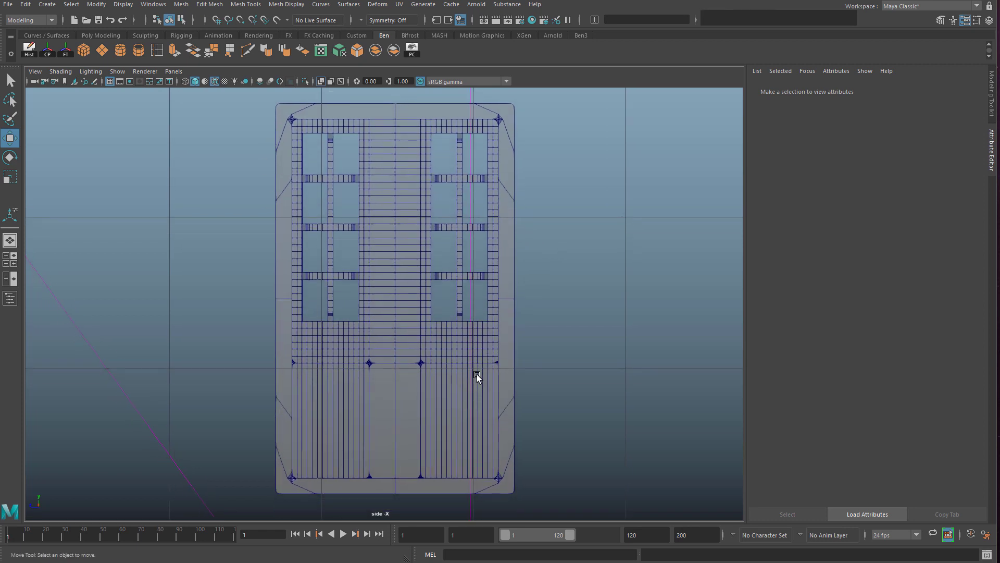
right_drag(448, 1, 623, 115)
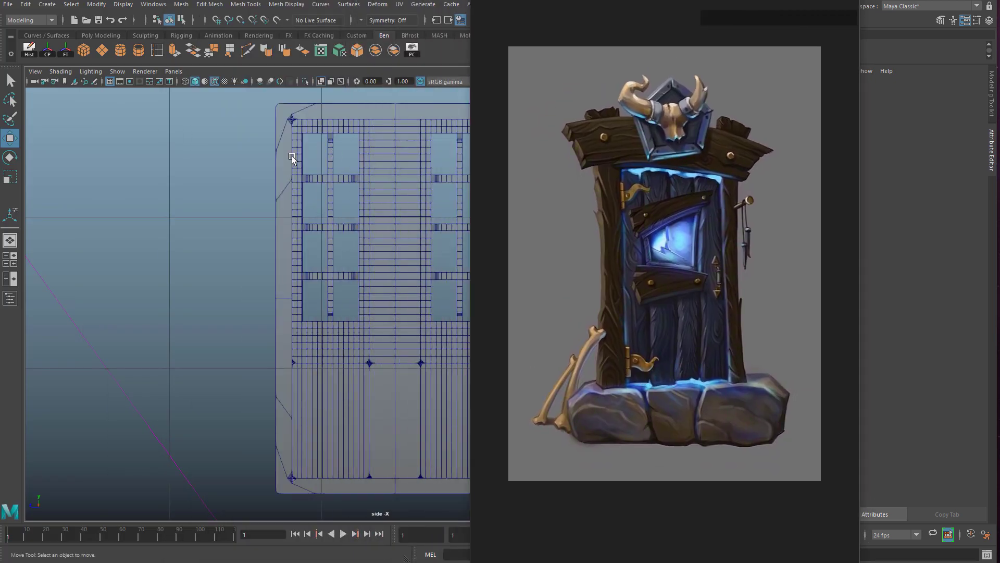
drag(623, 115, 999, 104)
Put the door in a new display layer and set that layer's display type to reference
click(279, 132)
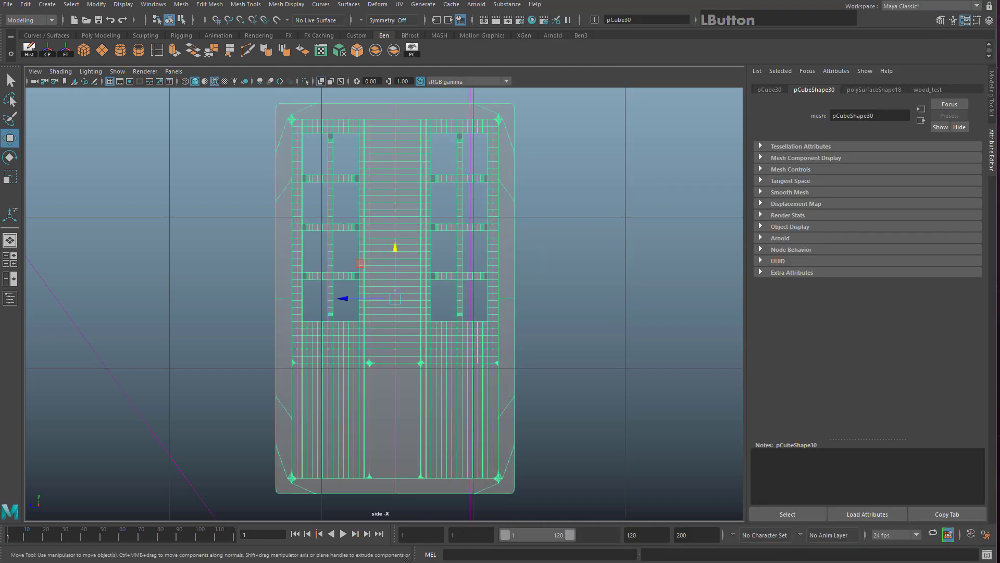
click(988, 22)
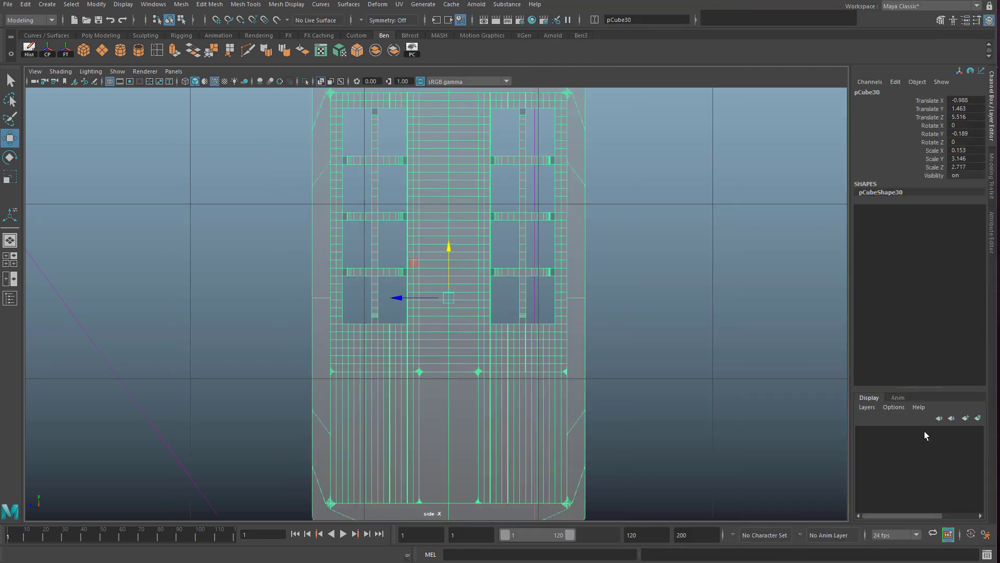
click(978, 418)
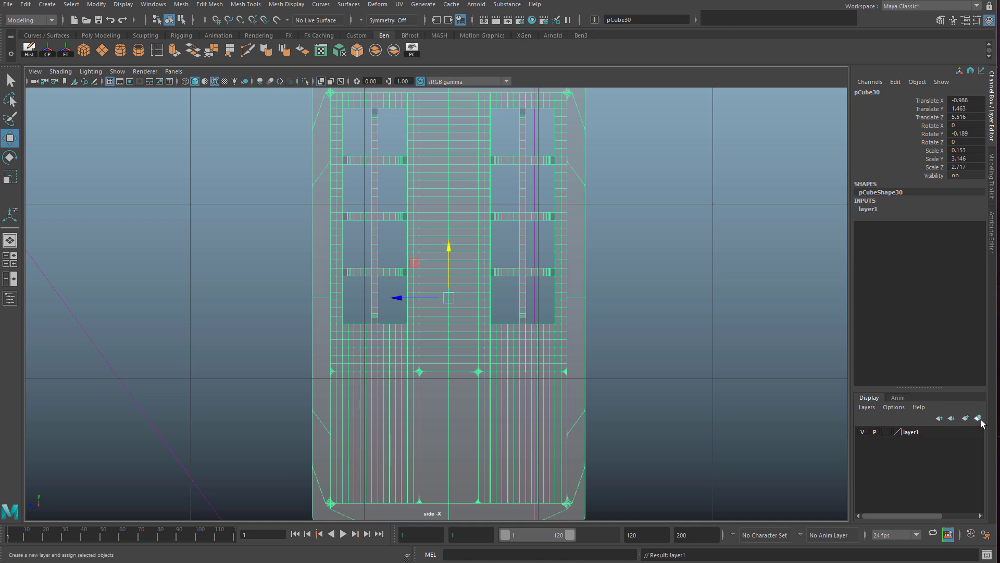
click(886, 432)
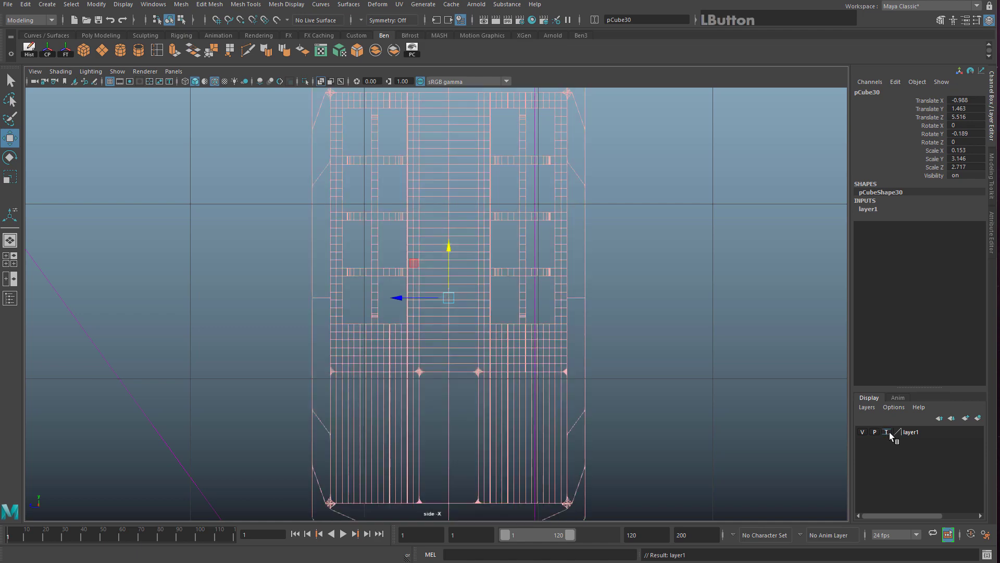
click(886, 432)
Check that the door cannot be selected, and move the large image plane along Z away from the door
click(430, 339)
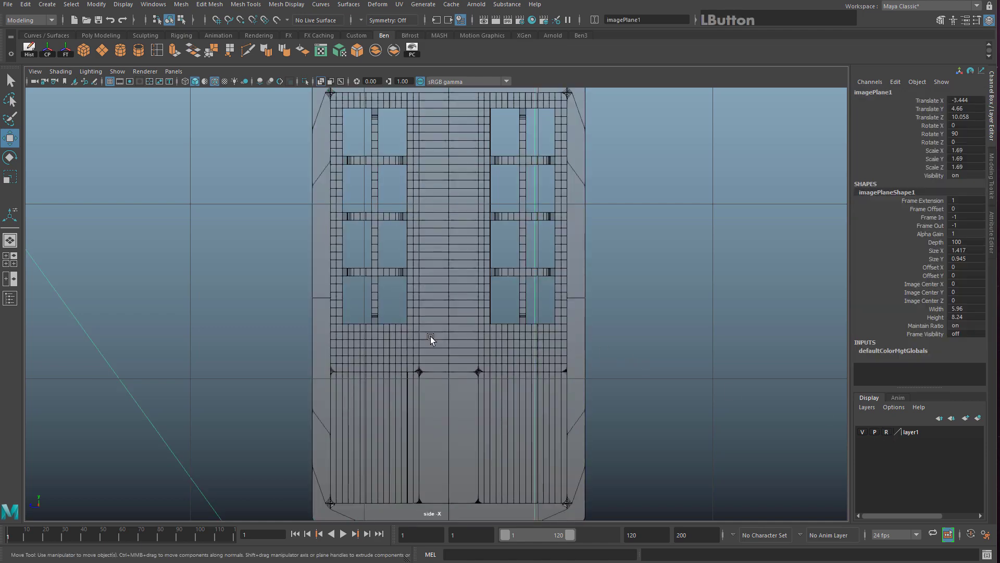
click(393, 321)
click(544, 291)
scroll(398, 309, down, 10)
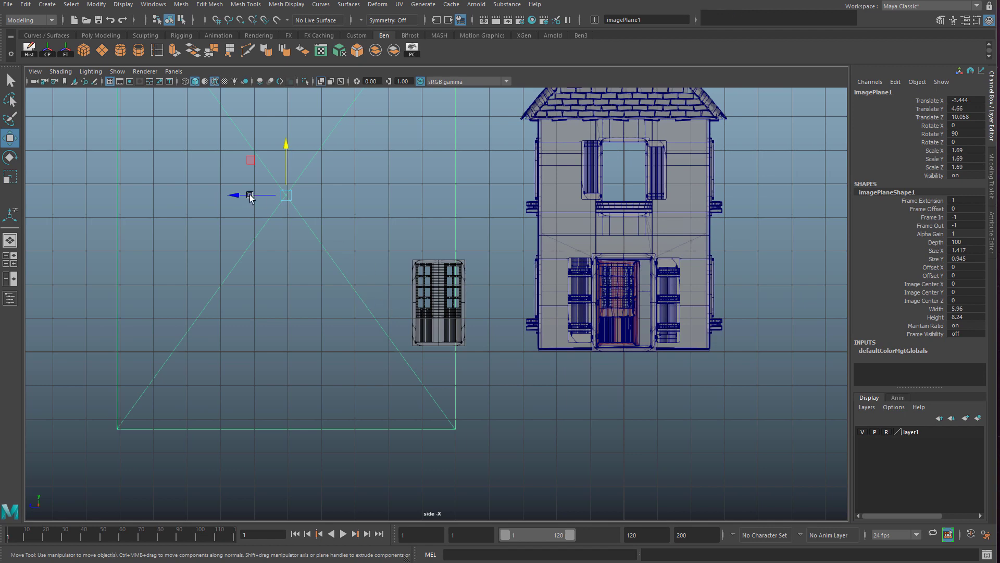
drag(250, 195, 156, 196)
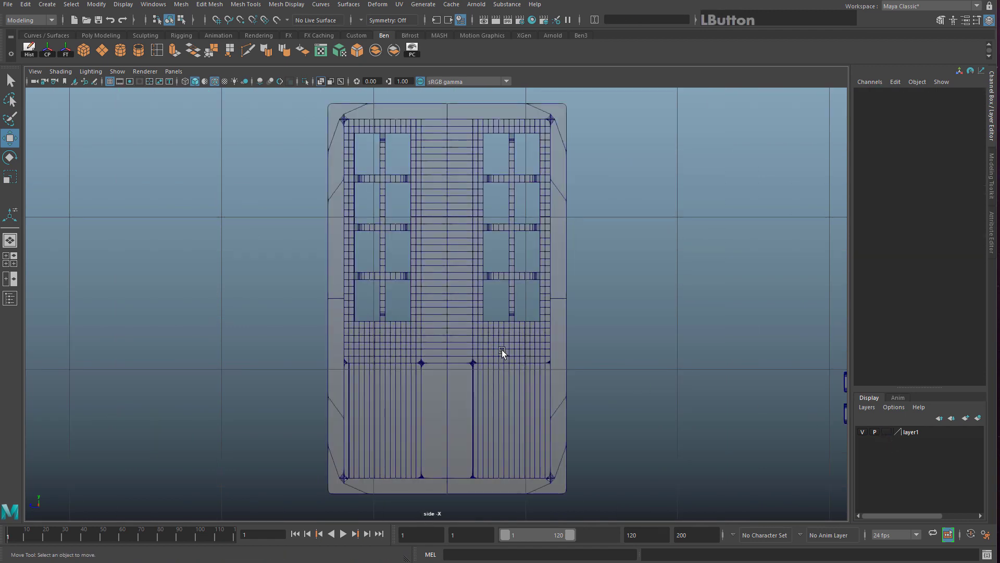
Switch layer1's display type back to reference and test that the door stays unselectable
click(501, 349)
click(886, 431)
click(886, 431)
click(437, 251)
Create a polygon plane about 1.36 wide and 2.35 high over the door's inner area, inside the outer frame
scroll(437, 250, up, 1)
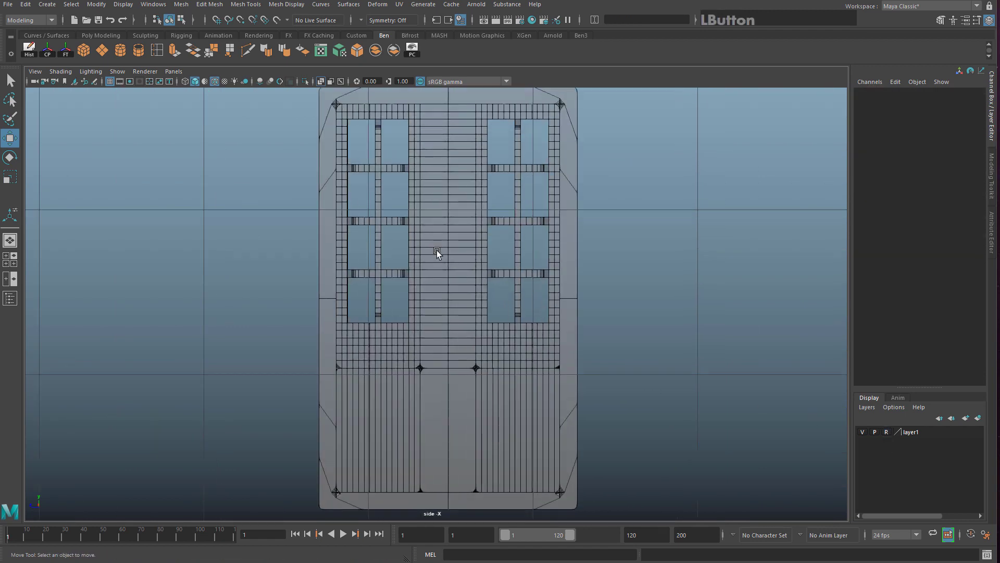
scroll(437, 251, down, 4)
scroll(402, 227, up, 4)
alt+middle_drag(346, 210, 342, 217)
mouse_move(342, 217)
alt+right_down()
mouse_move(340, 208)
mouse_move(342, 218)
alt+right_up()
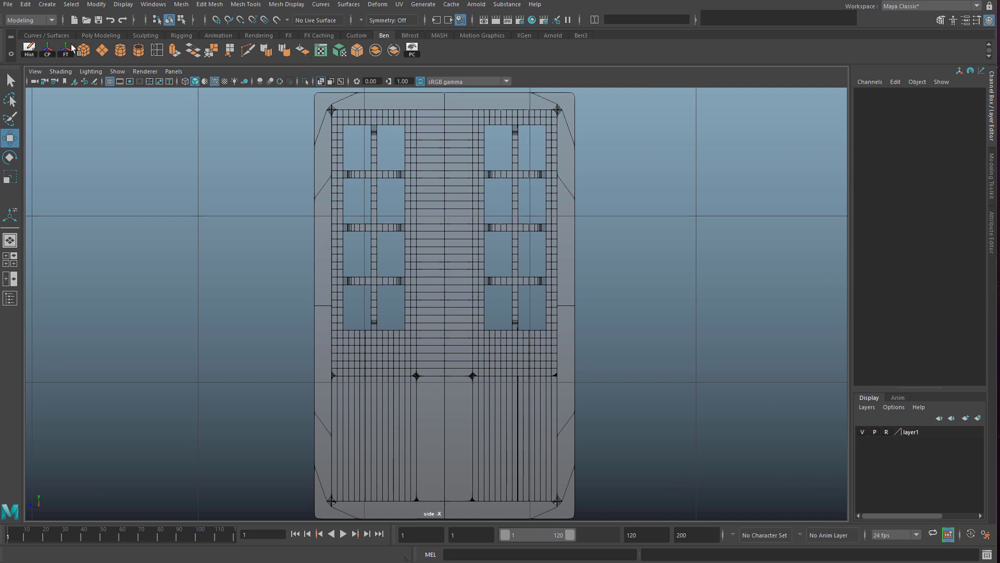
click(47, 4)
mouse_move(104, 41)
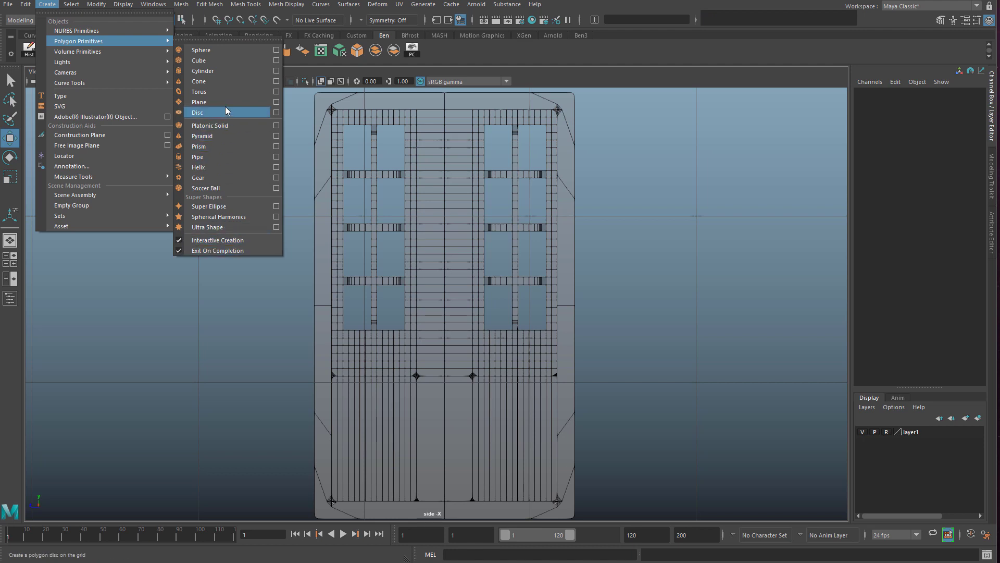
click(211, 102)
drag(332, 110, 556, 502)
Select all border edges of the new plane and extrude them outward by scaling towards the door's outer outline
key(w)
right_drag(370, 122, 369, 97)
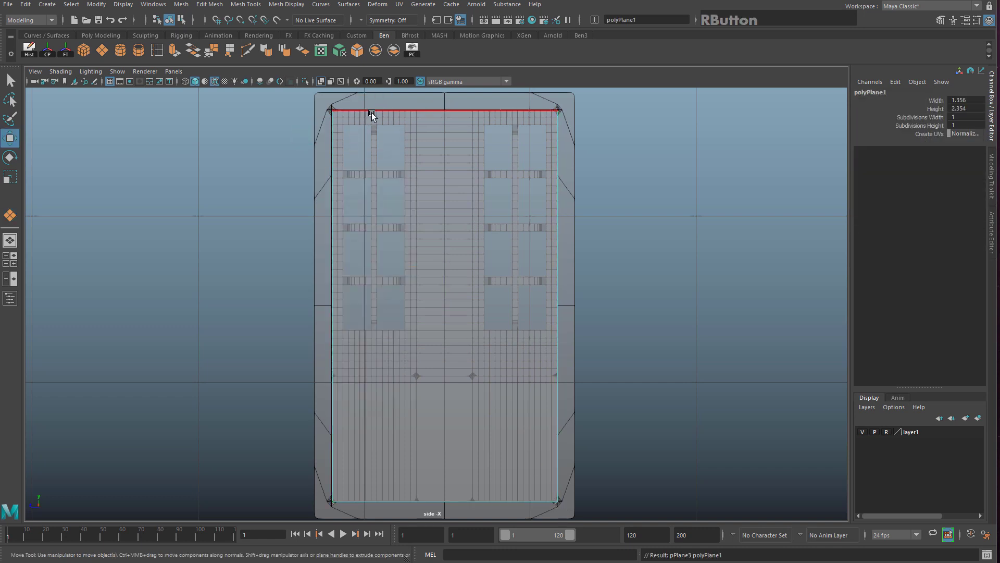
click(371, 112)
double_click(371, 113)
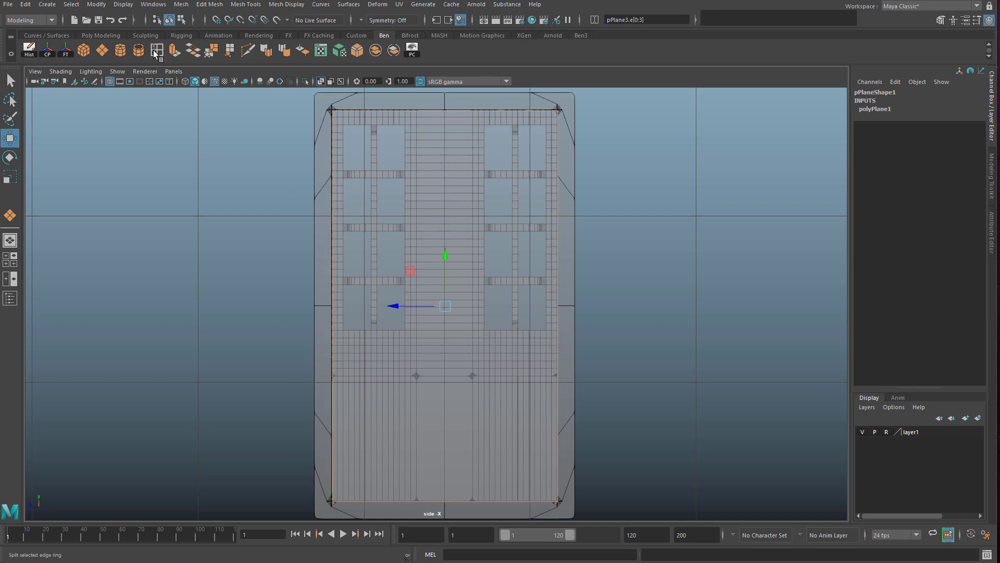
key(r)
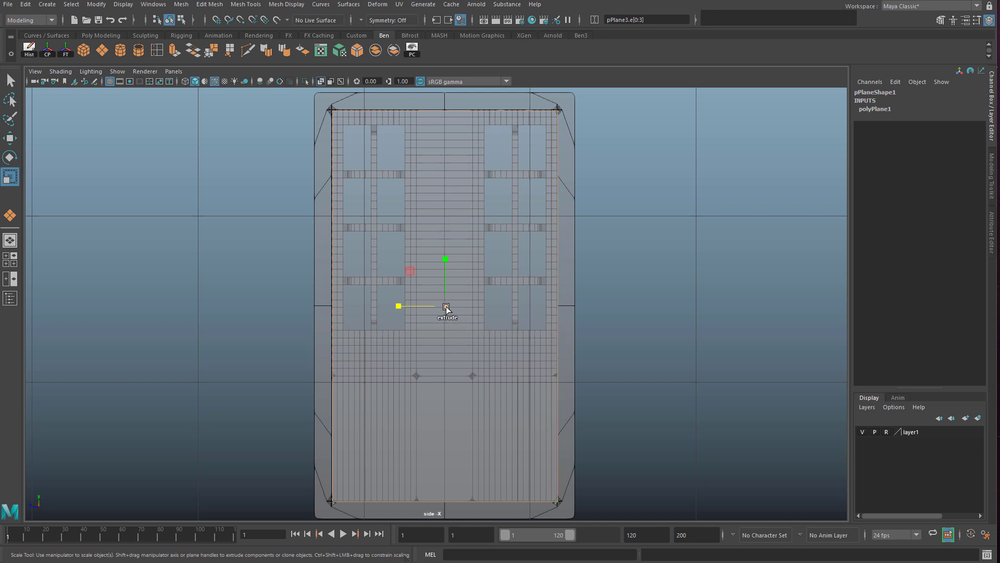
shift+drag(446, 308, 481, 307)
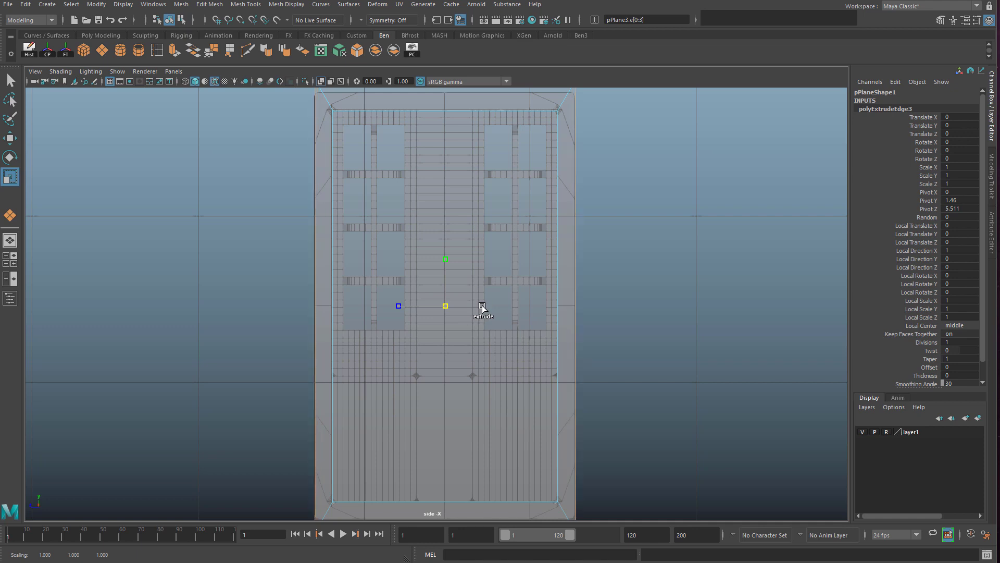
Scale the extruded border edges vertically so they follow the door's outer outline
shift+drag(481, 308, 482, 308)
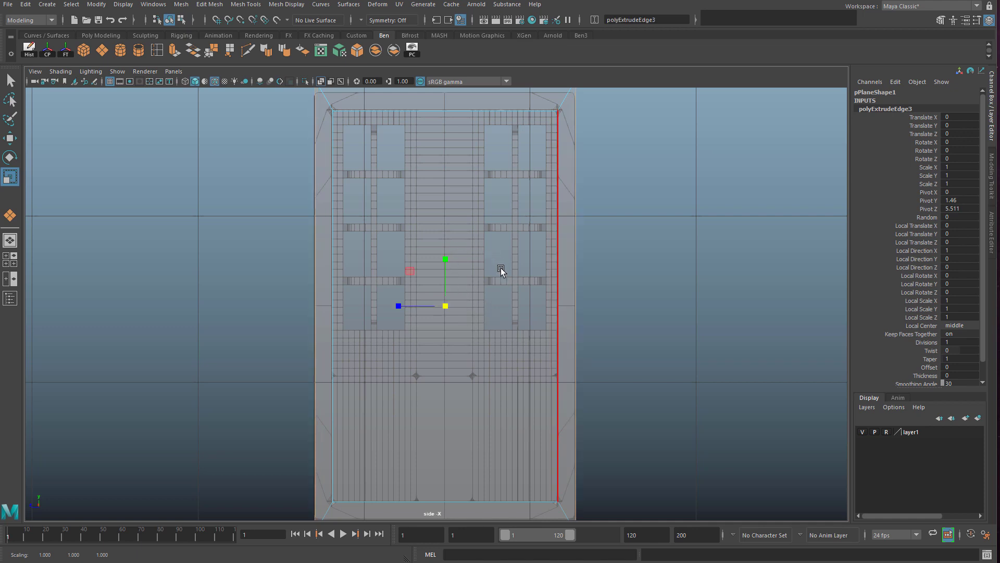
scroll(501, 270, down, 3)
scroll(504, 290, up, 3)
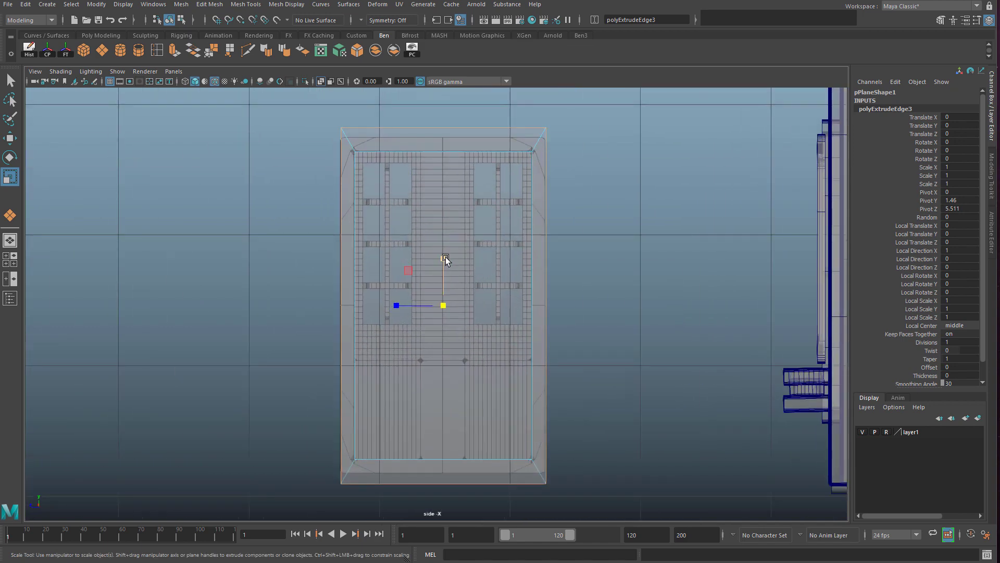
drag(445, 259, 446, 261)
scroll(508, 208, up, 1)
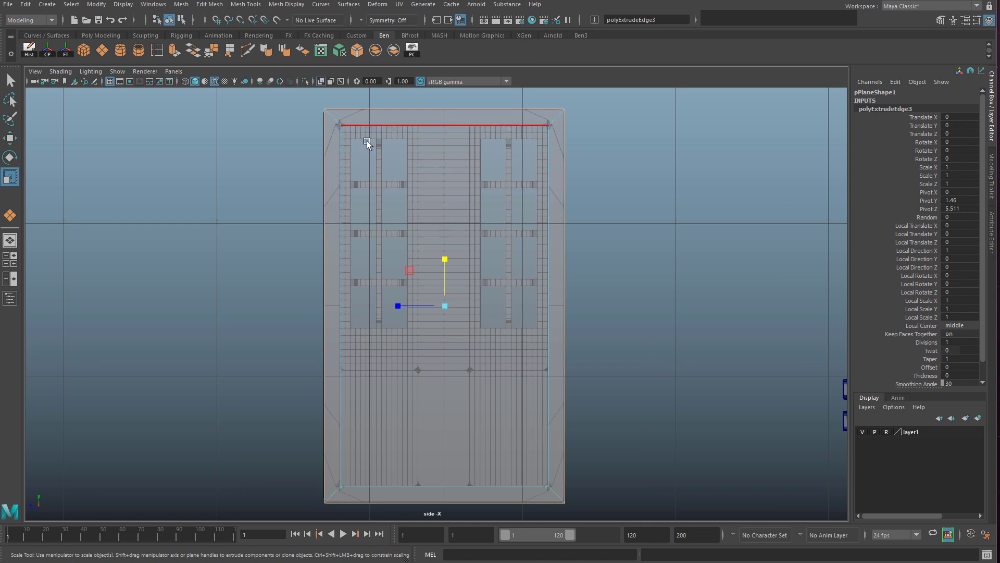
Bevel the four diagonal corner edges of the plane's extruded border
alt+middle_drag(328, 104, 339, 204)
scroll(326, 186, up, 4)
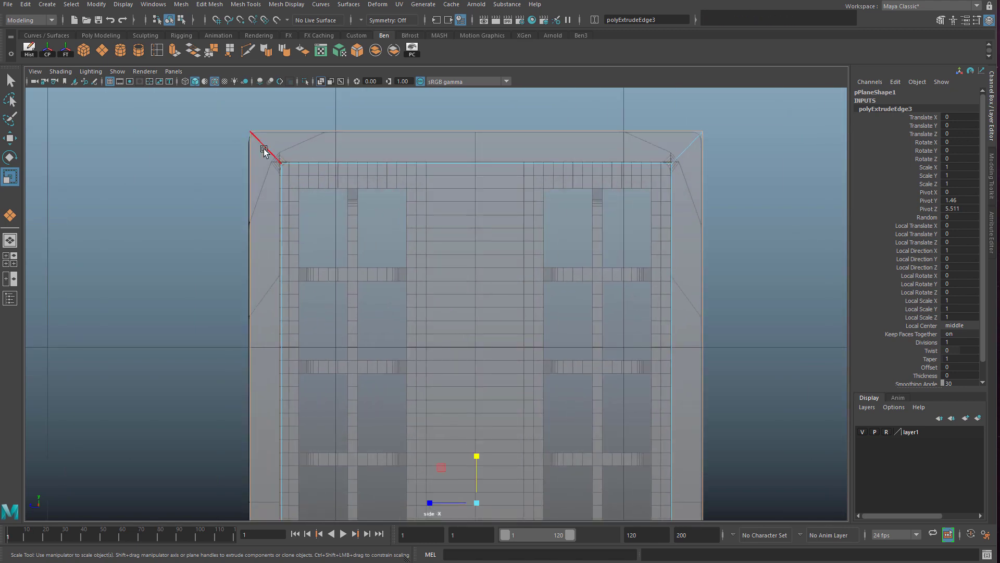
click(265, 150)
alt+middle_drag(623, 295, 577, 83)
alt+middle_drag(622, 449, 600, 163)
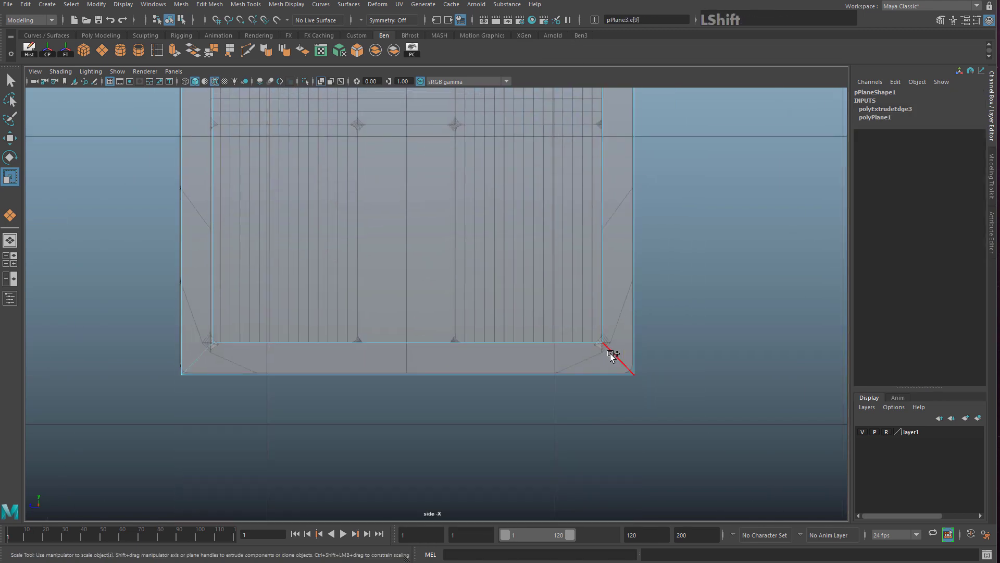
shift+click(611, 354)
shift+click(199, 357)
alt+middle_drag(342, 188, 404, 441)
alt+middle_drag(378, 201, 346, 435)
alt+middle_drag(350, 179, 349, 241)
alt+middle_drag(267, 191, 292, 173)
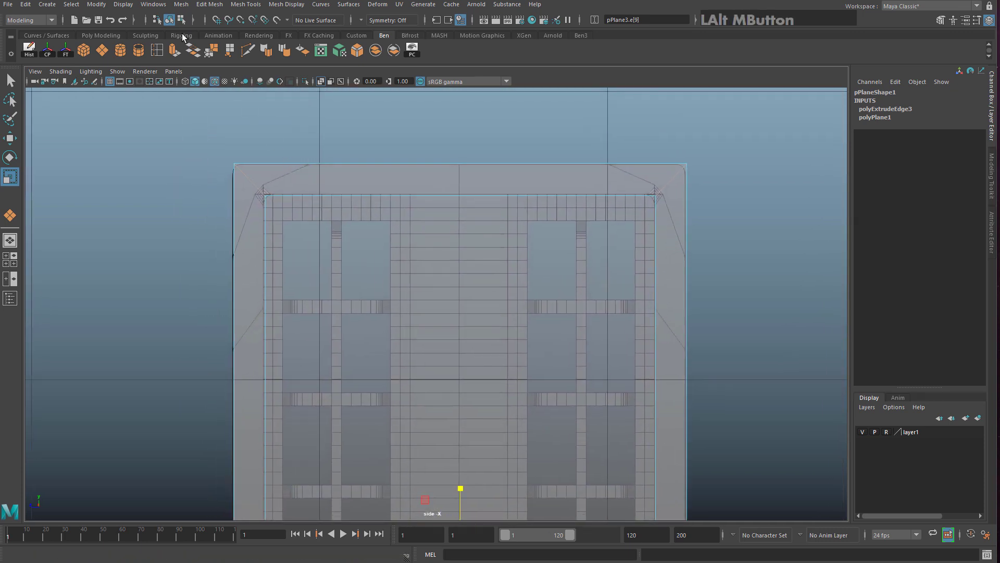
click(209, 4)
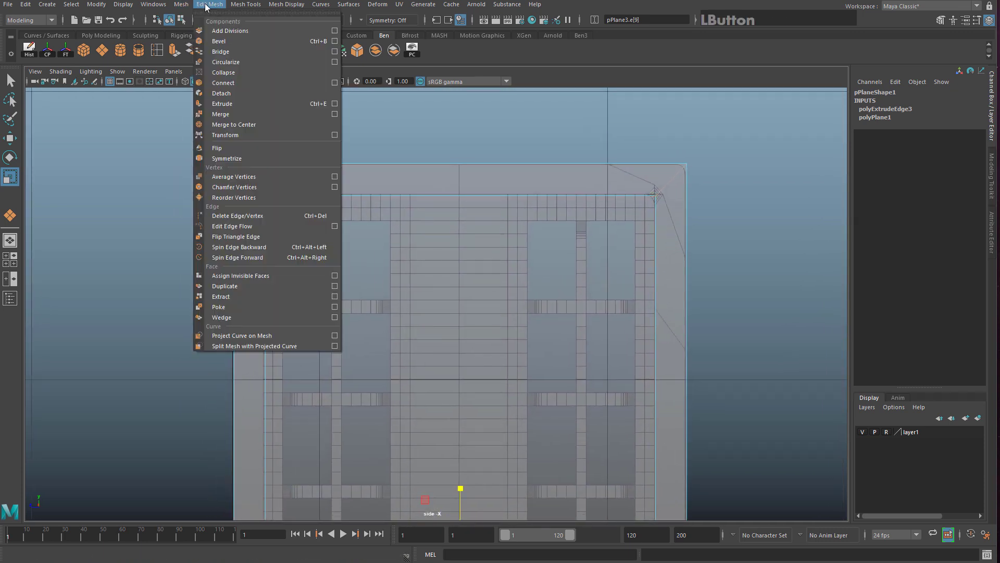
click(219, 41)
Set the corner bevel to 3 segments with a fraction of 0.03 to match the door's rounded corners
scroll(449, 318, down, 8)
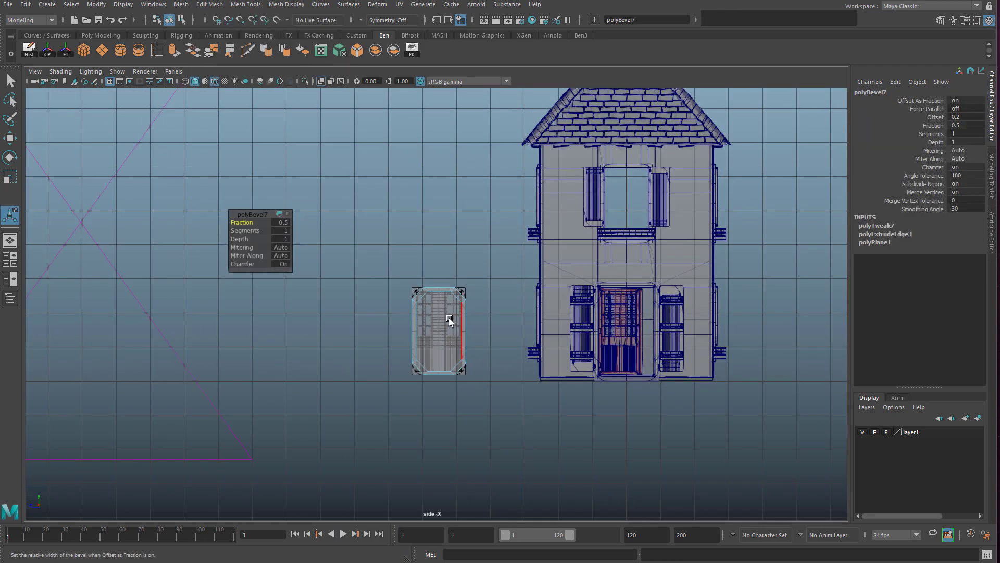
scroll(449, 317, up, 8)
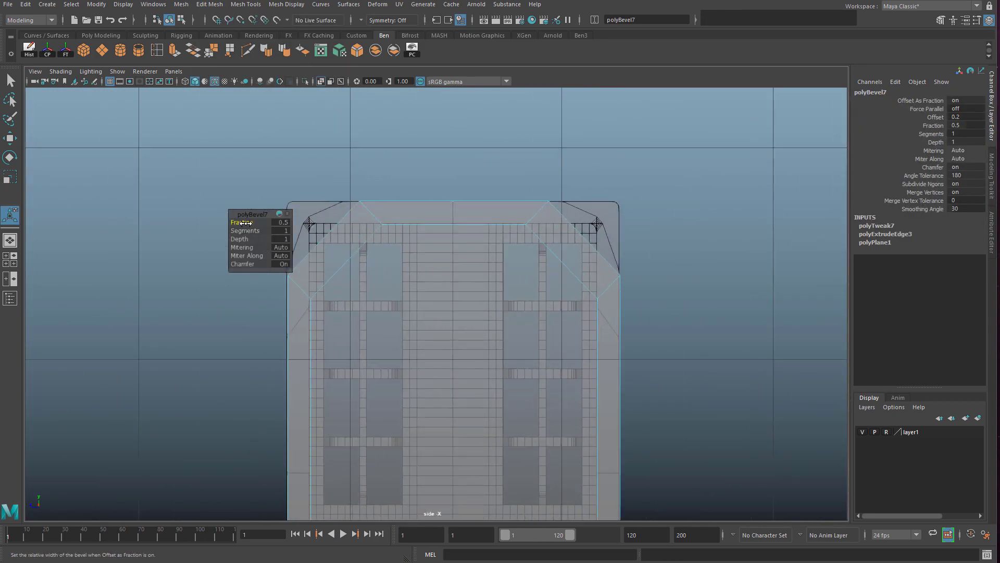
mouse_move(254, 226)
mouse_down()
mouse_move(238, 222)
mouse_move(244, 230)
mouse_up()
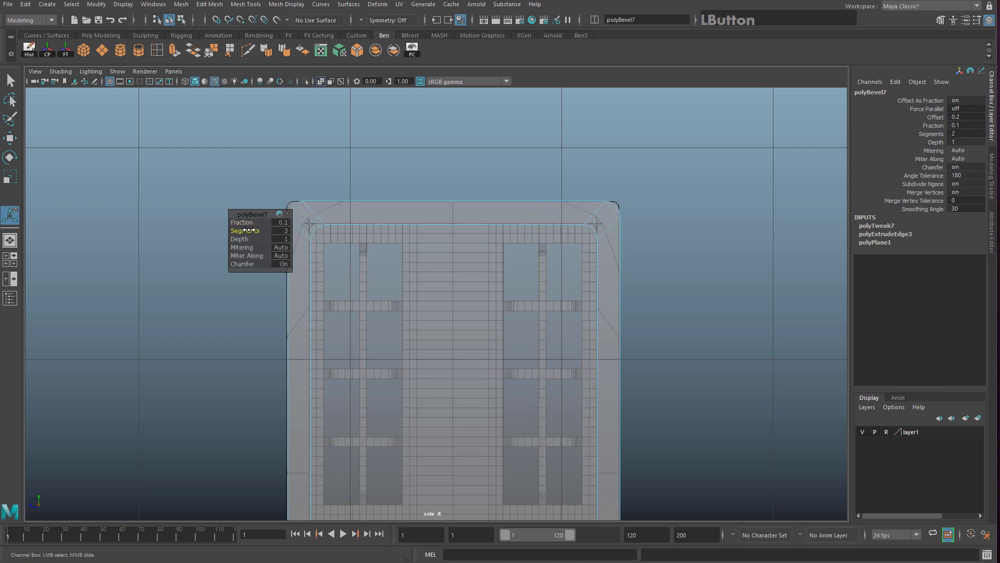
alt+middle_drag(292, 211, 440, 250)
scroll(439, 250, up, 6)
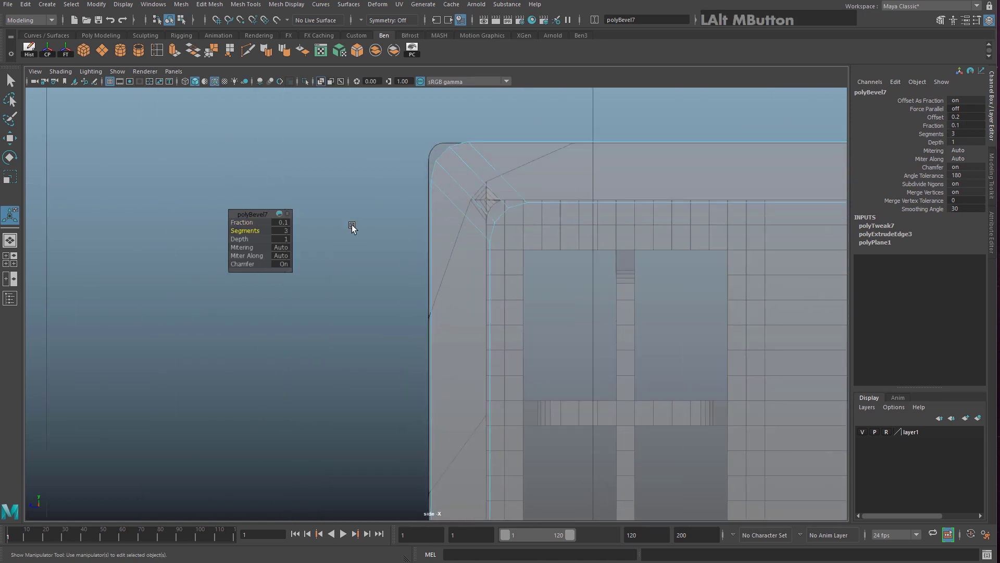
drag(247, 221, 245, 222)
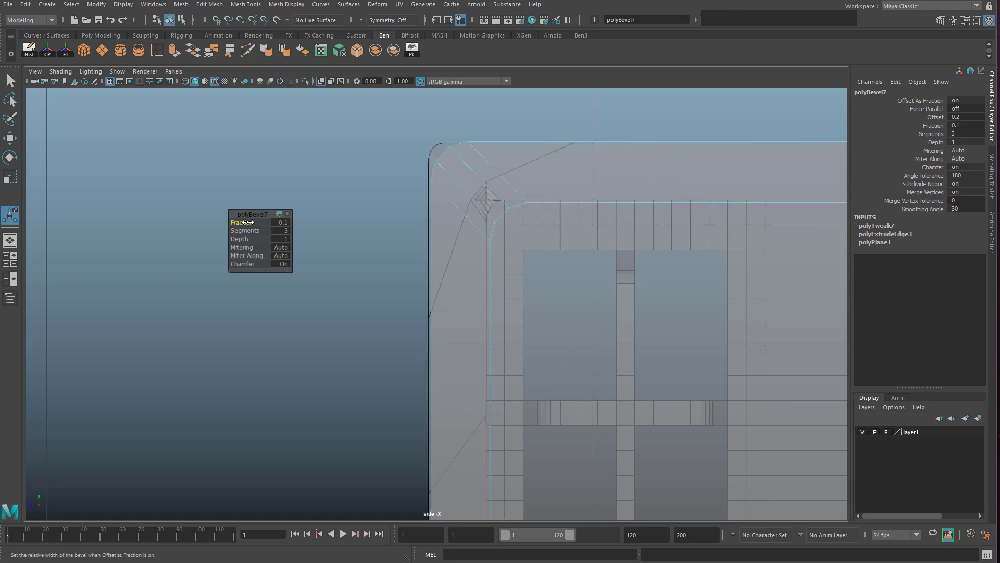
ctrl+drag(242, 223, 242, 223)
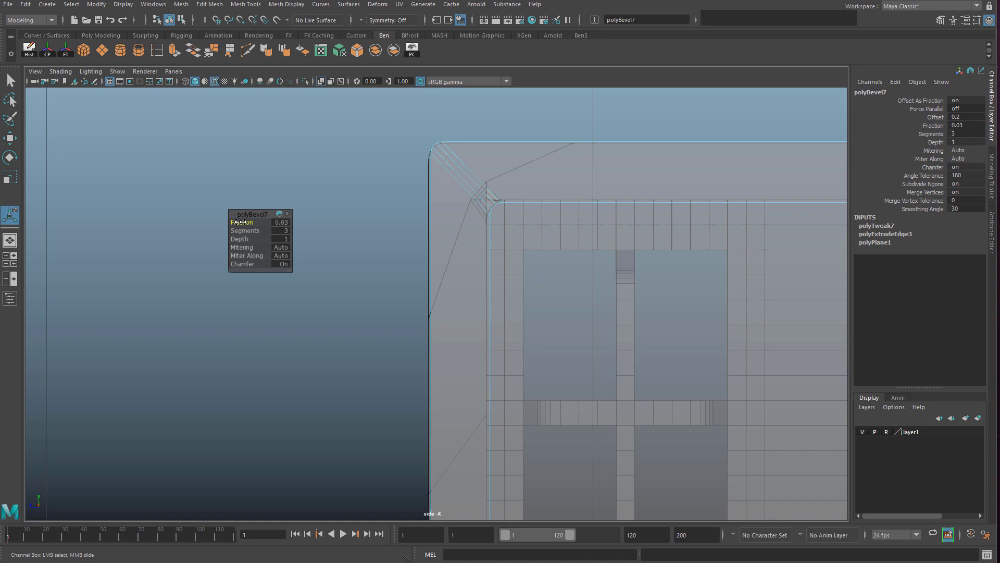
scroll(555, 269, down, 10)
scroll(529, 321, up, 6)
alt+middle_drag(532, 368, 463, 273)
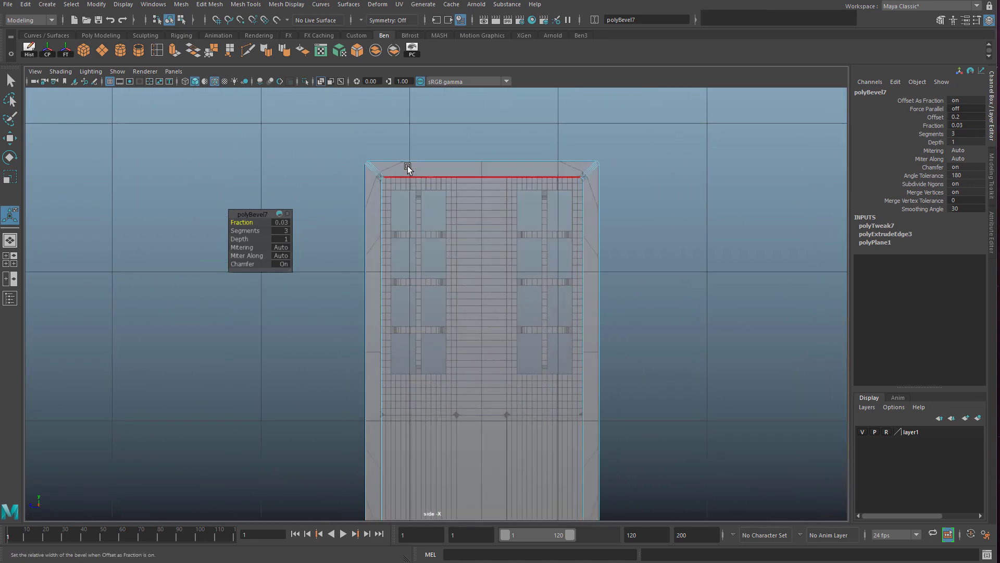
Select the beveled plane as an object and show it enlarged in the perspective view beside the door
right_drag(408, 165, 456, 155)
click(433, 173)
key(space)
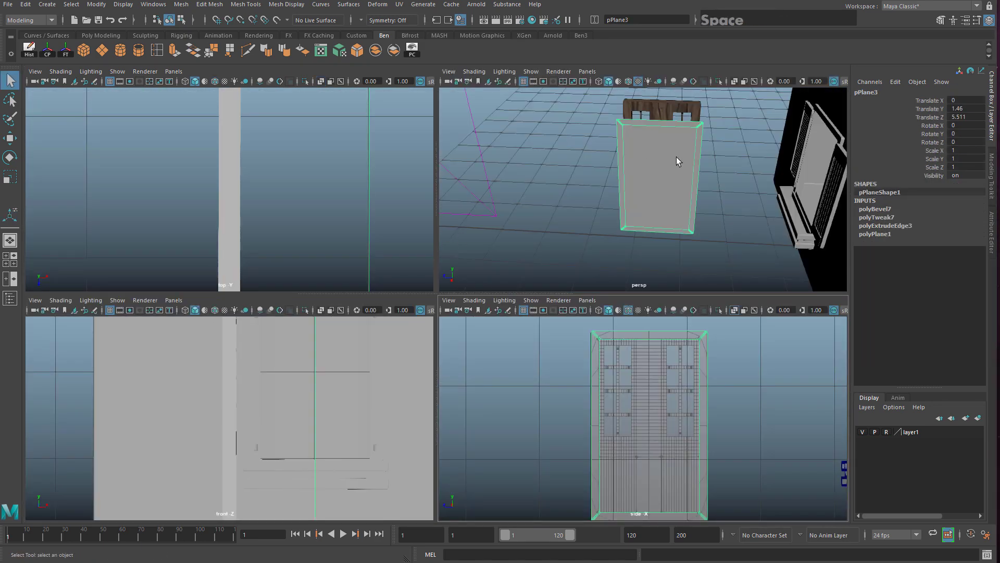
key(space)
alt+drag(507, 262, 456, 210)
scroll(411, 192, up, 5)
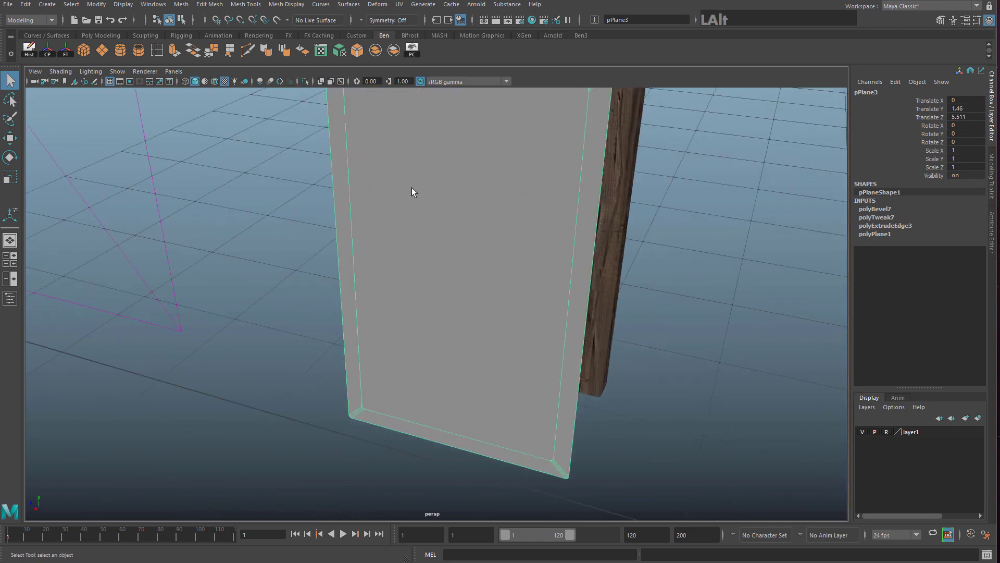
scroll(411, 191, down, 5)
alt+middle_drag(406, 292, 420, 163)
Extrude the plane's large central face along X to form a shallow recess inside the border frame
right_drag(407, 161, 414, 190)
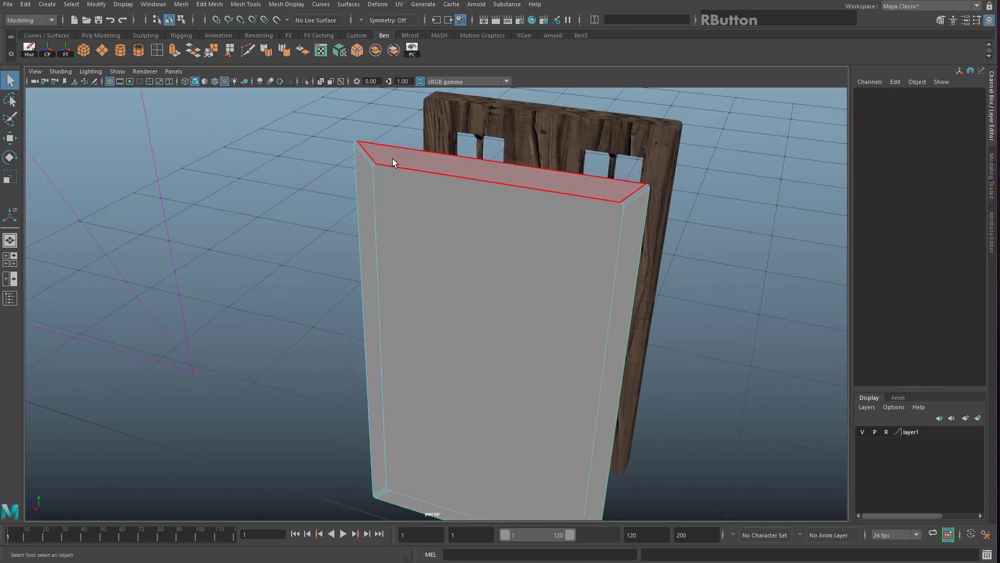
click(430, 212)
key(w)
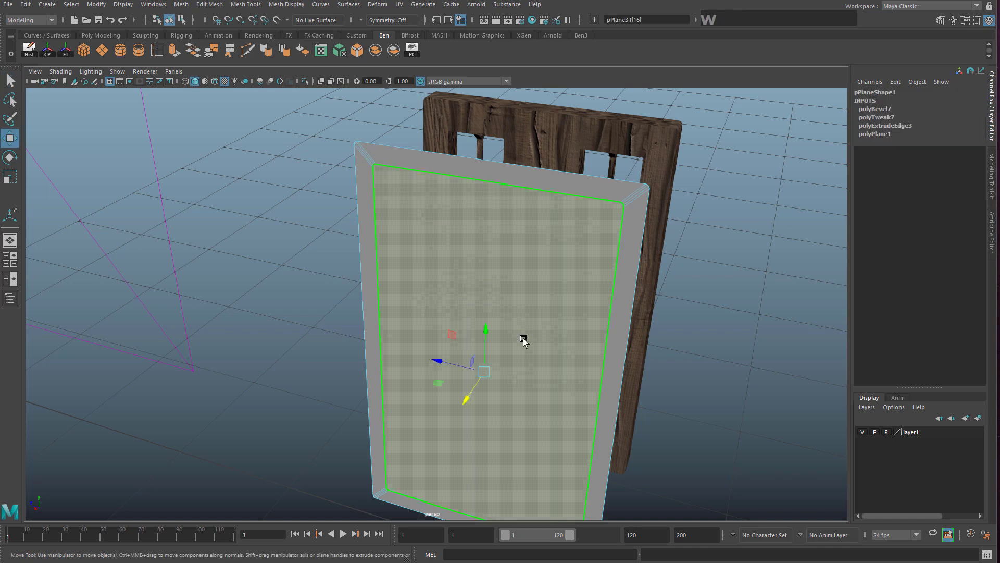
shift+drag(466, 403, 418, 265)
alt+middle_drag(418, 266, 415, 369)
alt+drag(414, 369, 433, 290)
alt+middle_drag(433, 289, 406, 297)
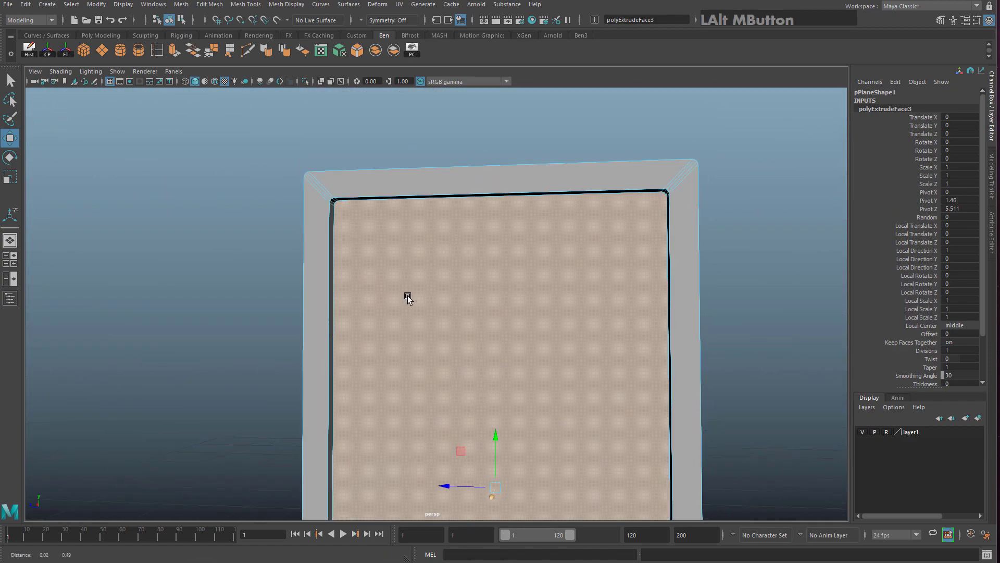
Try to insert a vertical edge loop across the upper part of the frame and its recess wall
right_drag(370, 238, 406, 211)
click(409, 223)
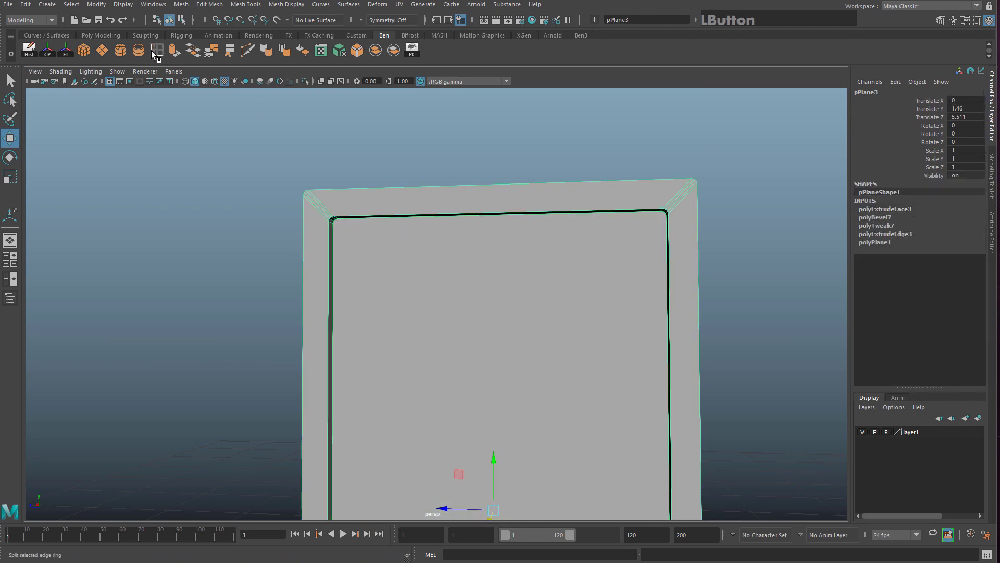
click(155, 51)
alt+drag(373, 315, 339, 245)
alt+middle_drag(339, 245, 355, 212)
click(363, 214)
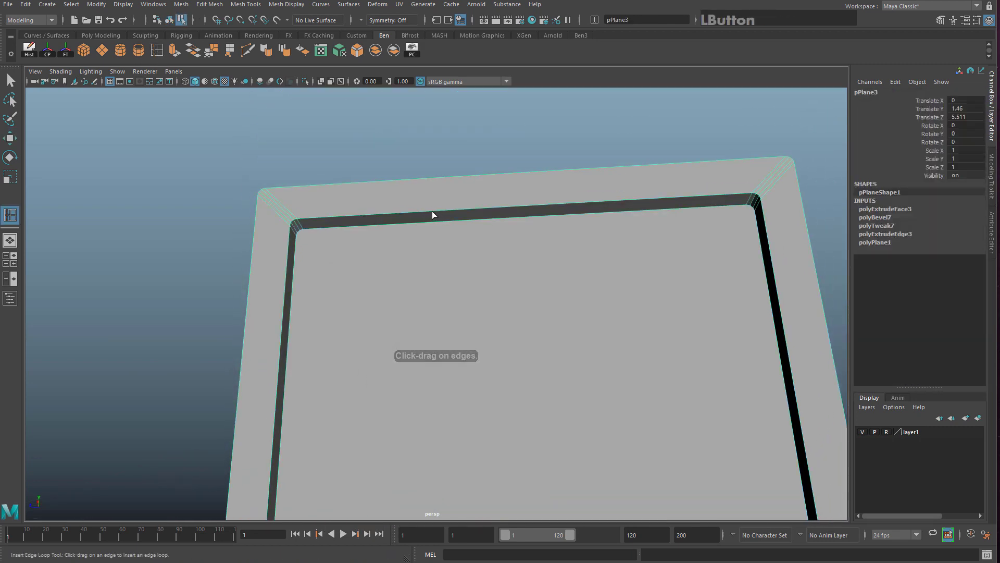
drag(433, 211, 607, 197)
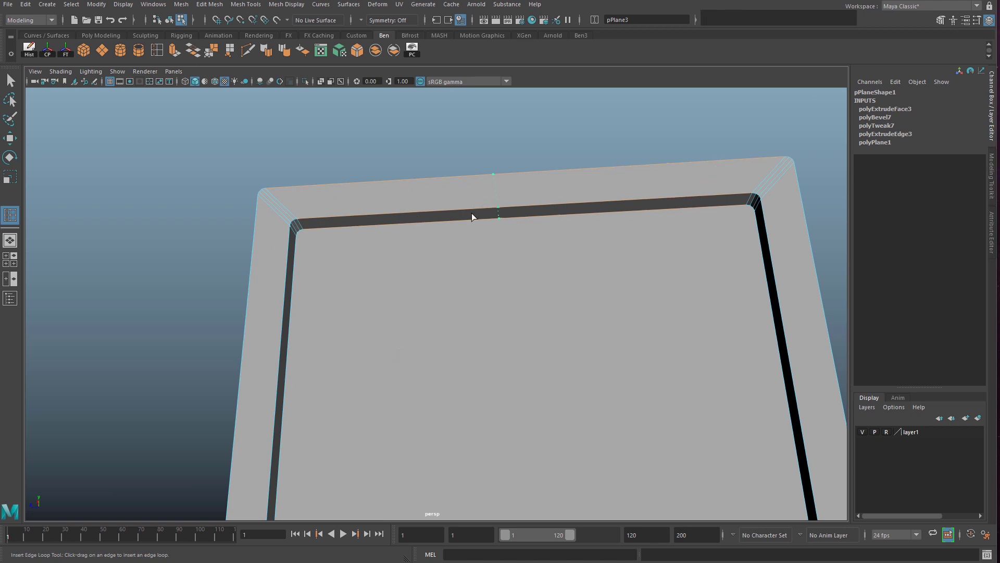
drag(472, 213, 439, 230)
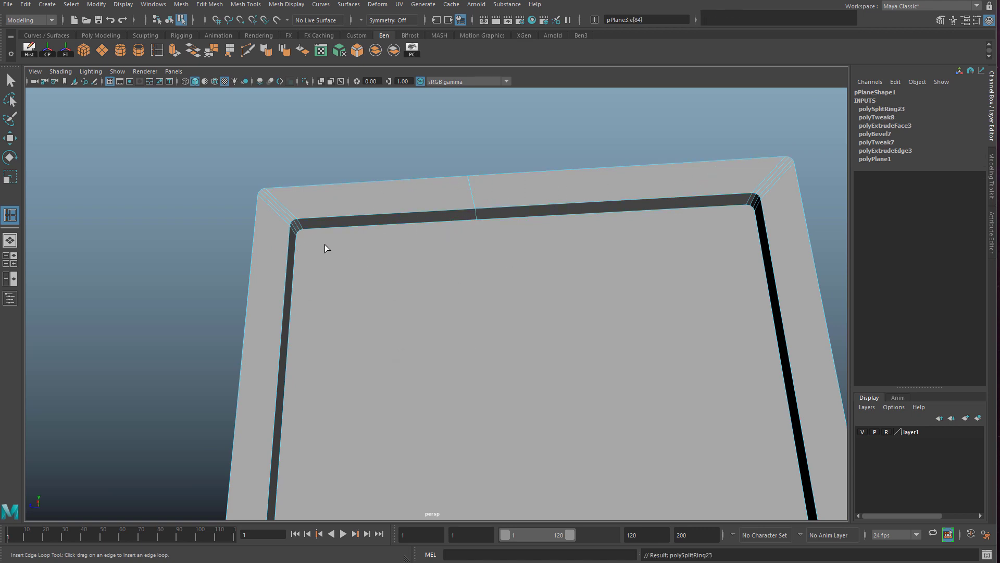
scroll(324, 245, up, 2)
alt+middle_drag(238, 199, 252, 238)
scroll(250, 239, up, 2)
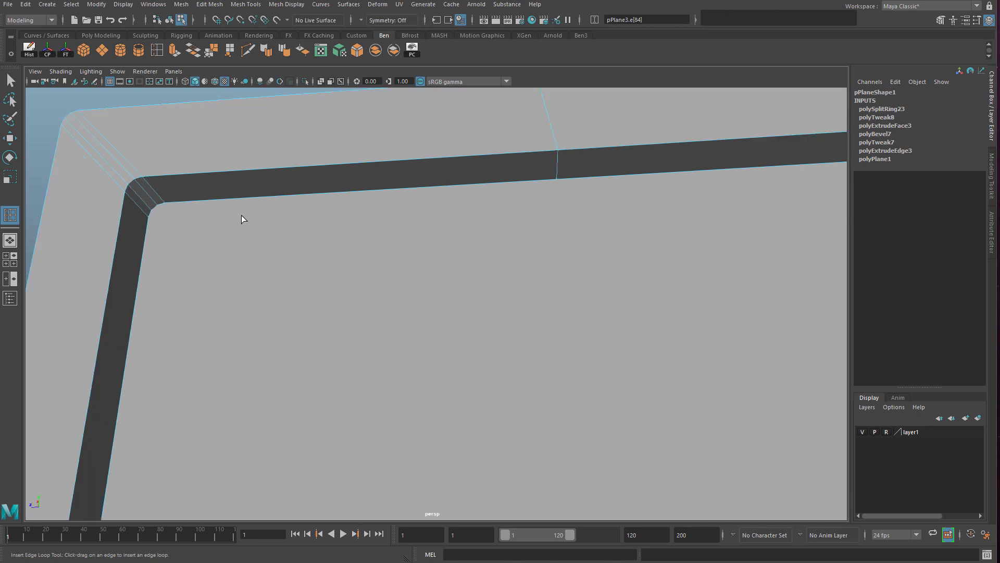
scroll(237, 224, down, 5)
alt+middle_drag(526, 277, 512, 235)
key(ctrl+z)
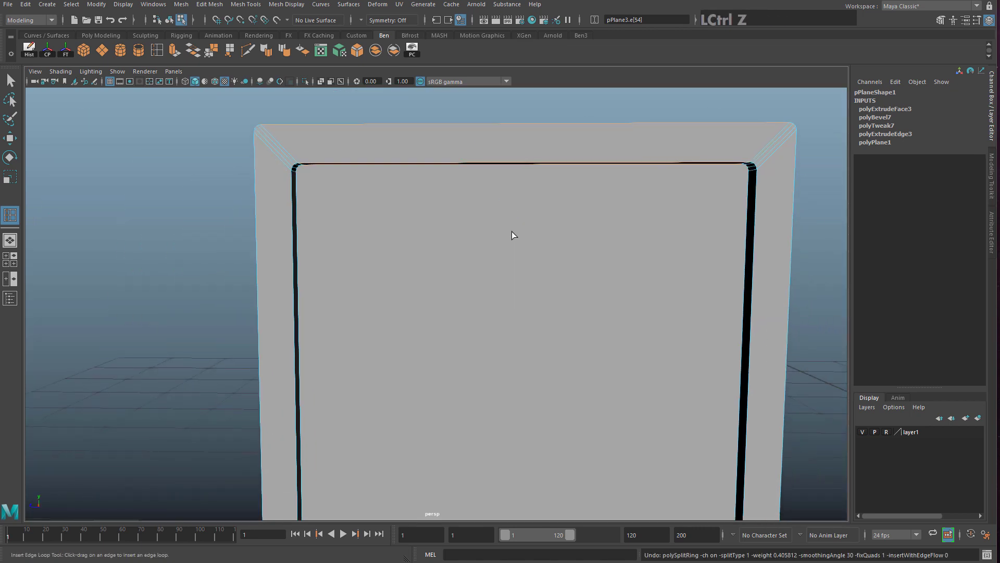
Leave the edge loop tool and delete the recessed central face, keeping the frame and recess walls
click(11, 81)
right_drag(411, 218, 472, 191)
alt+drag(371, 243, 388, 273)
alt+middle_drag(389, 273, 443, 312)
alt+drag(442, 312, 384, 248)
right_drag(380, 231, 385, 263)
click(386, 263)
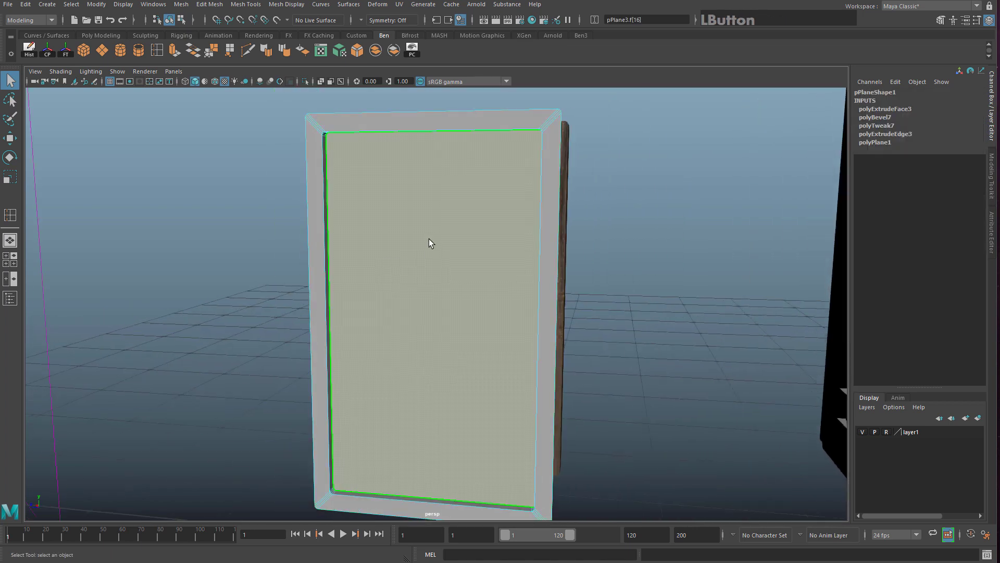
key(Delete)
Bridge the two long vertical inner edges at the back of the recess to span the opening with a new face
right_drag(314, 153, 312, 125)
click(330, 173)
alt+drag(330, 172, 570, 164)
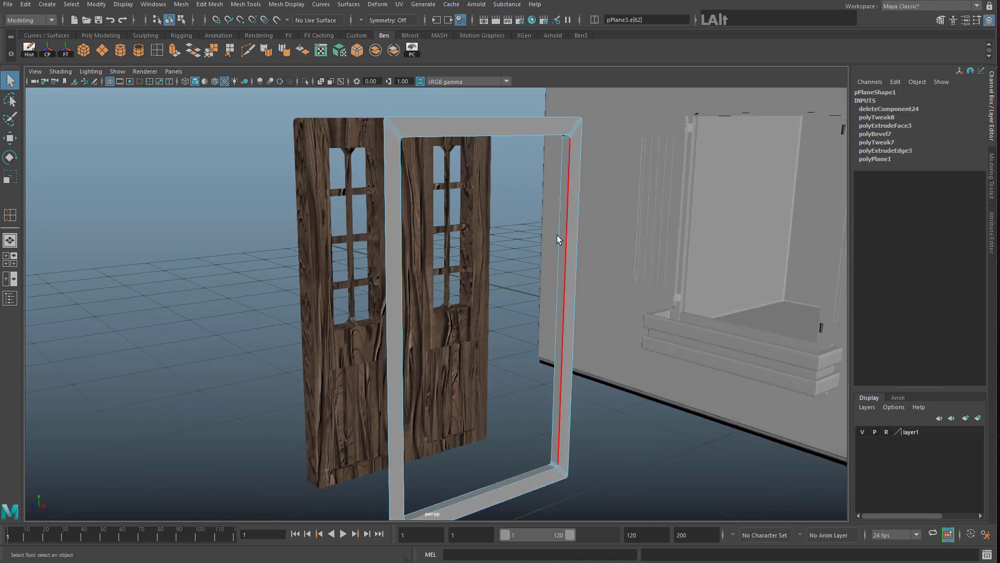
alt+drag(558, 236, 492, 203)
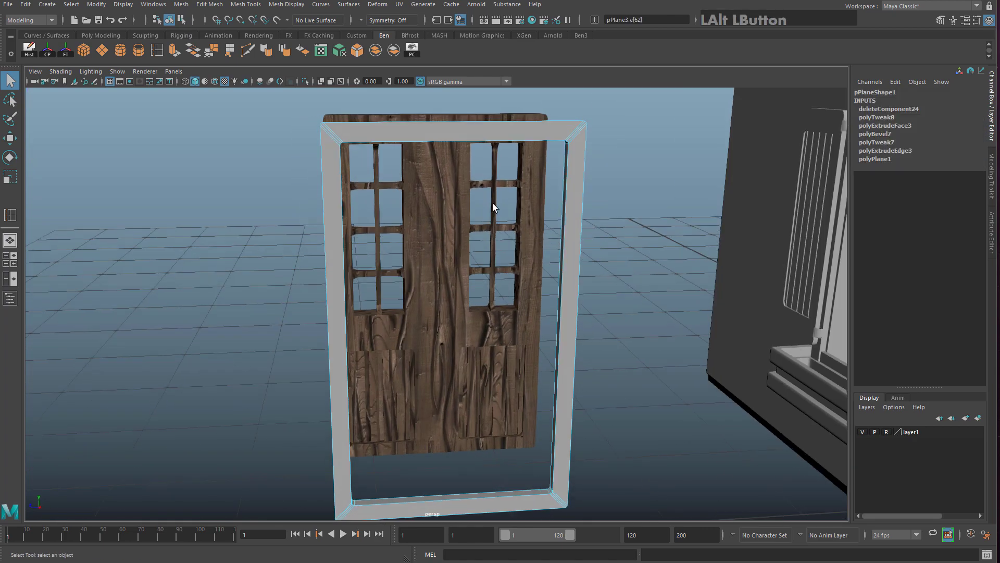
shift+click(554, 339)
alt+drag(554, 339, 329, 330)
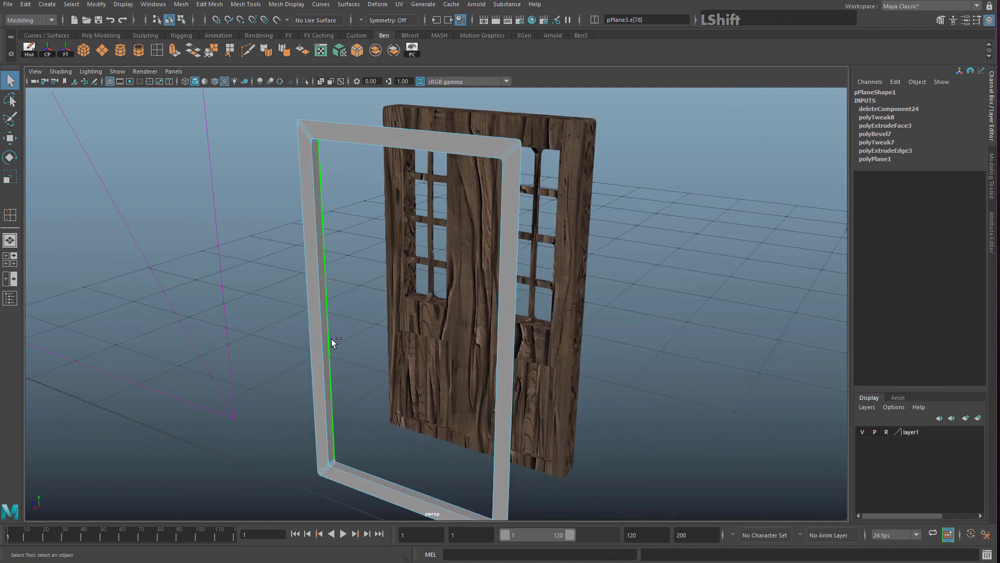
alt+drag(312, 274, 621, 170)
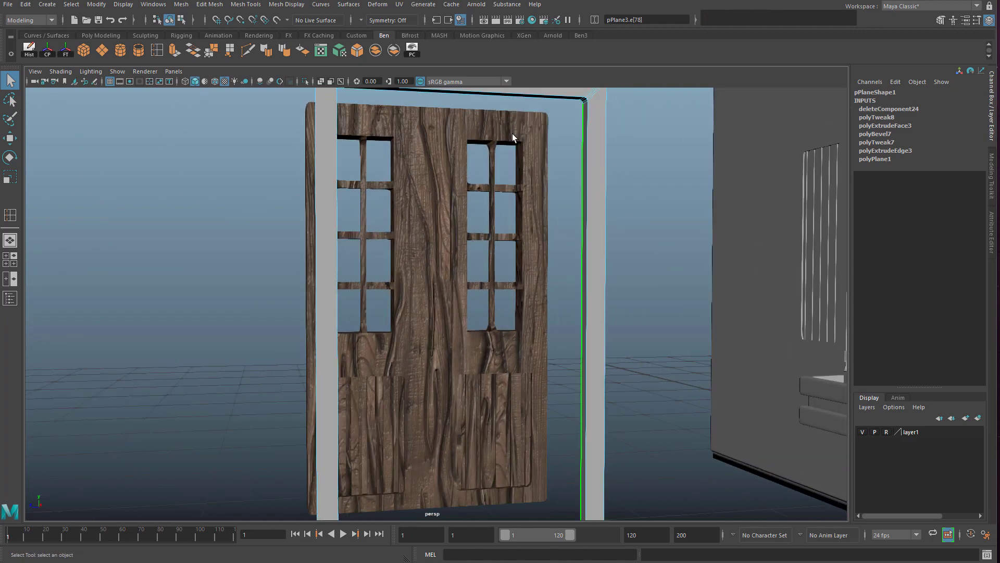
click(243, 5)
mouse_move(209, 4)
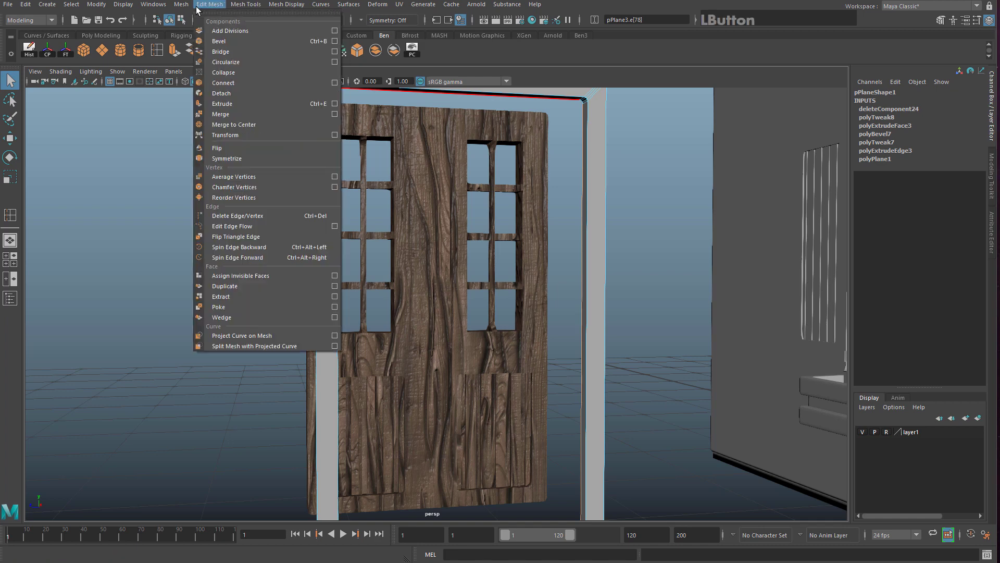
click(236, 52)
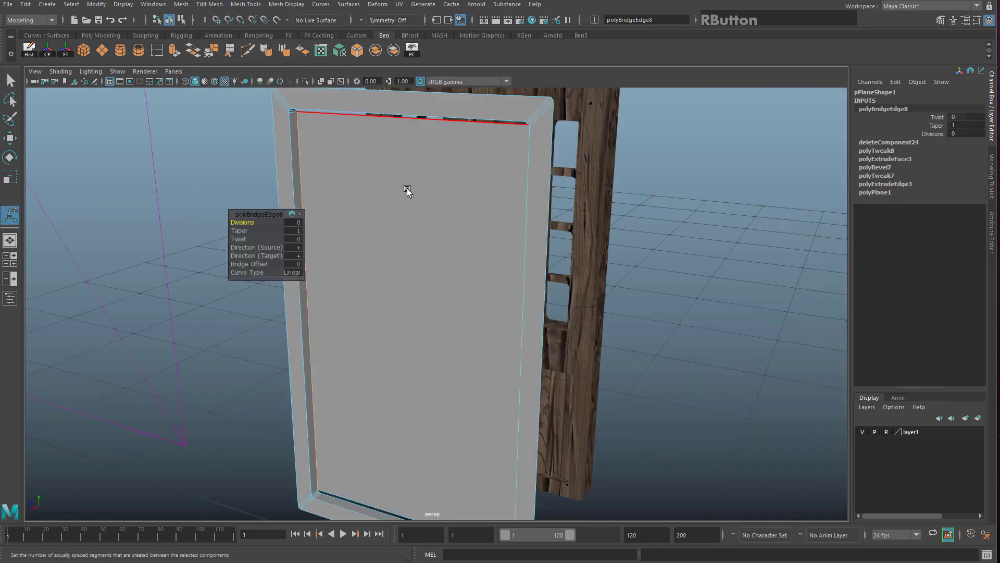
Examine the bridged central face from several angles, and return to object mode with nothing selected
click(405, 208)
alt+drag(338, 222, 282, 173)
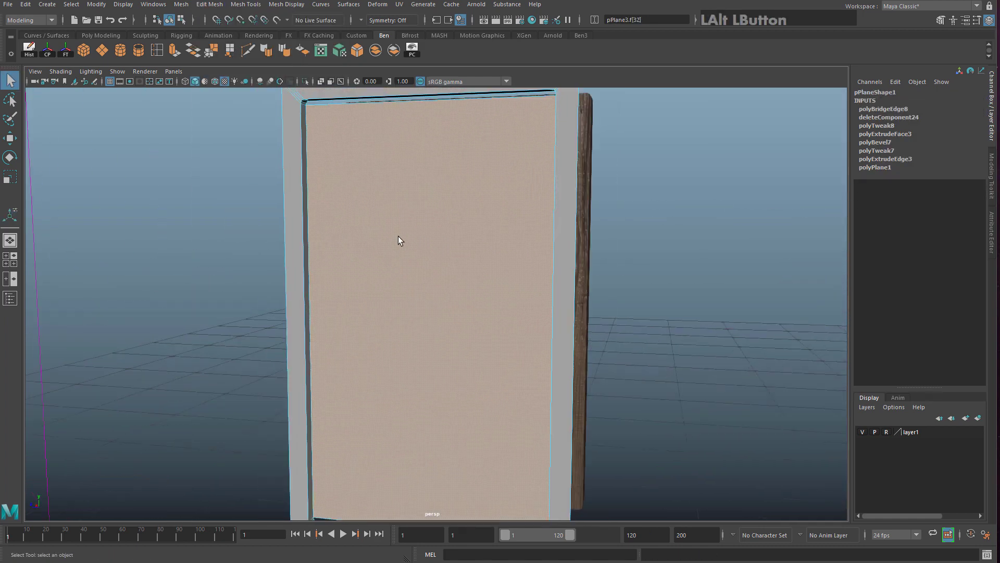
key(f)
key(ctrl+z)
scroll(453, 213, down, 3)
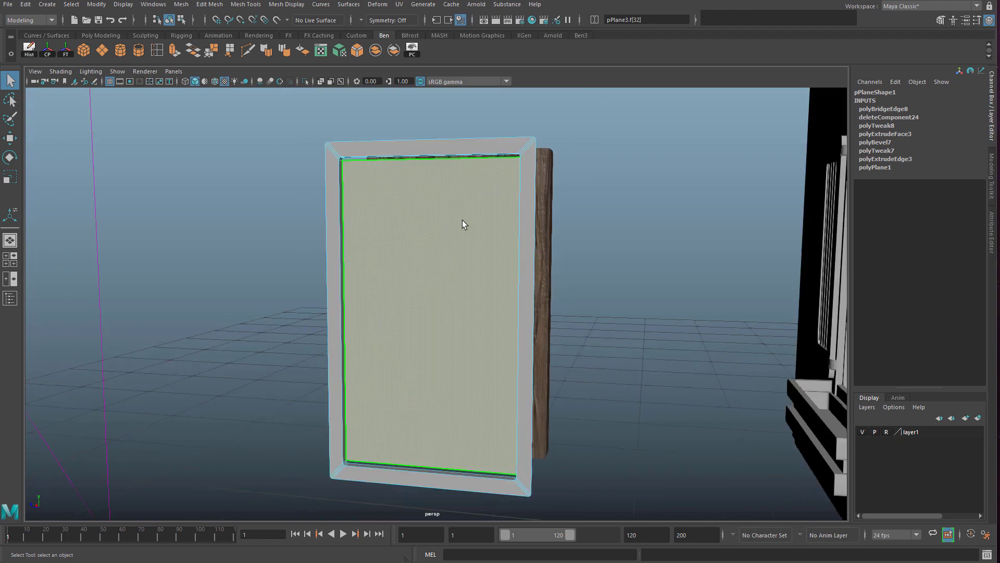
scroll(471, 222, up, 2)
alt+drag(383, 163, 486, 155)
right_drag(468, 138, 507, 117)
click(431, 150)
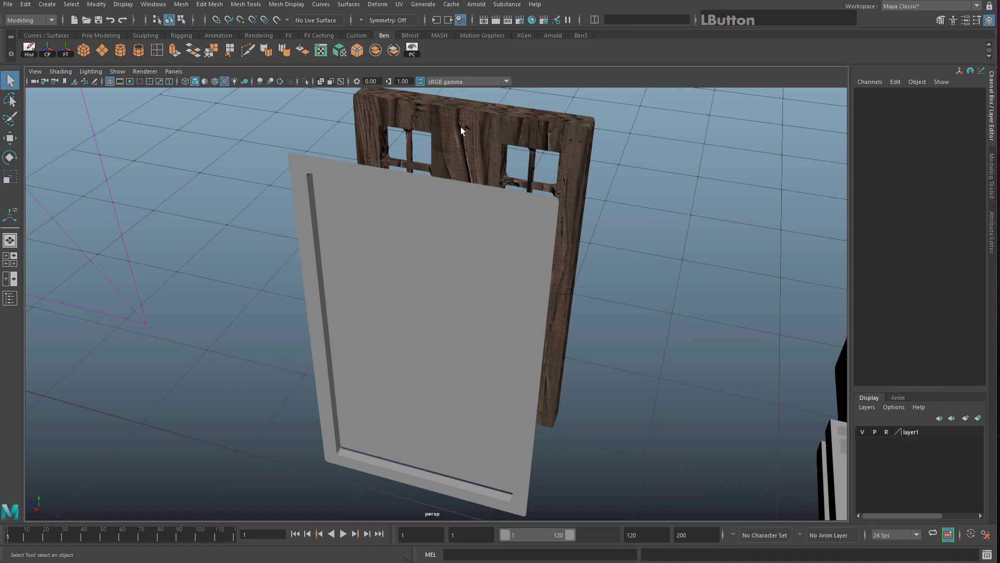
Turn off the reference lock on layer1, select the original wooden door and frame it in the view
scroll(461, 126, down, 5)
alt+drag(652, 344, 532, 281)
alt+middle_drag(531, 282, 493, 219)
alt+drag(492, 219, 557, 318)
alt+middle_drag(558, 318, 583, 342)
click(358, 193)
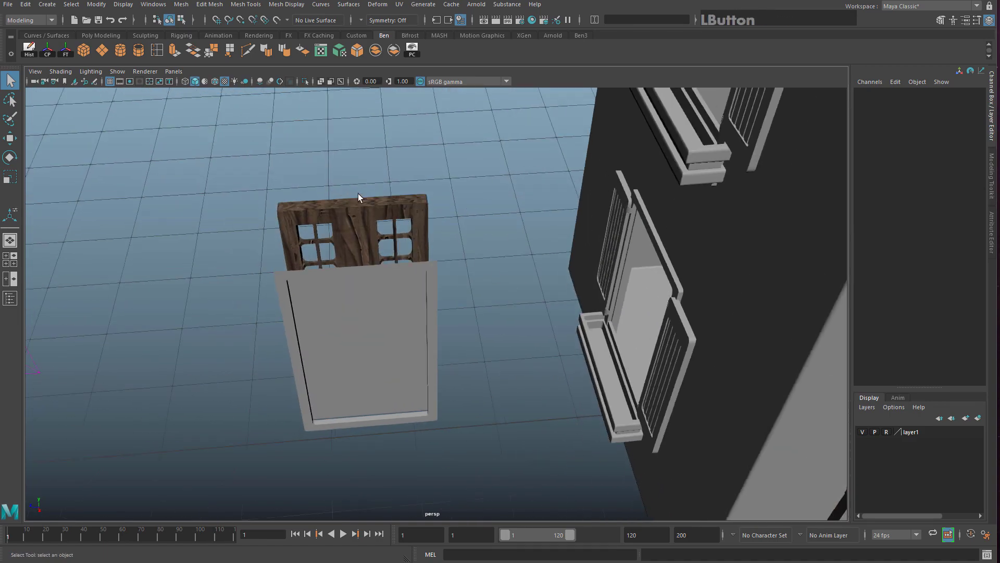
scroll(346, 218, up, 2)
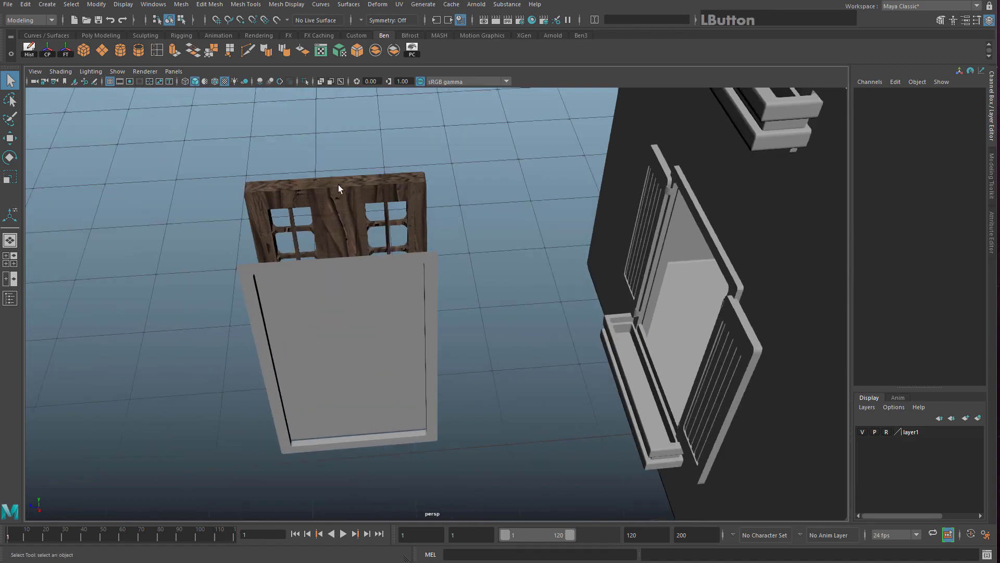
click(886, 431)
click(319, 210)
key(f)
Examine the original door's window openings, crossbars and surrounding frame from several angles, comparing them with the new mesh in front
alt+middle_drag(319, 210, 495, 284)
alt+drag(496, 284, 547, 239)
alt+middle_drag(547, 239, 576, 311)
alt+drag(576, 310, 520, 281)
alt+middle_drag(521, 282, 466, 299)
scroll(465, 299, up, 4)
alt+middle_drag(424, 248, 435, 289)
scroll(435, 288, up, 4)
alt+drag(480, 288, 425, 408)
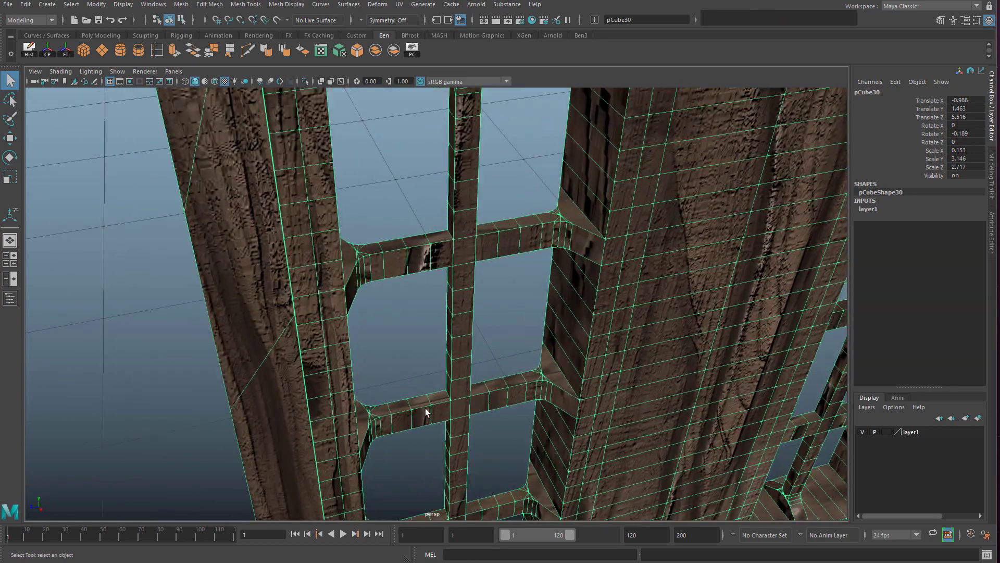
scroll(478, 242, down, 5)
scroll(476, 268, up, 3)
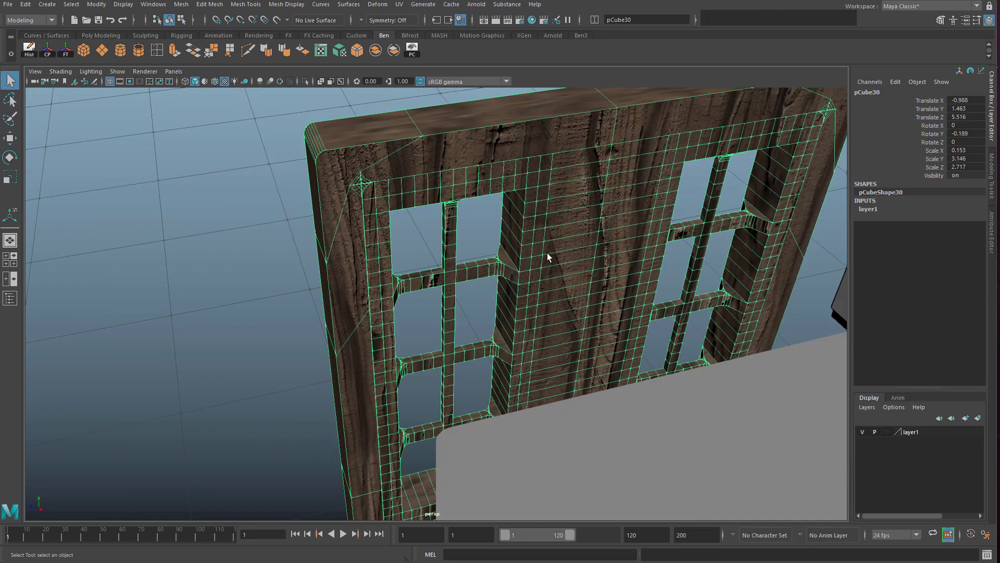
alt+drag(547, 252, 512, 252)
alt+middle_drag(513, 253, 448, 328)
alt+drag(448, 328, 350, 317)
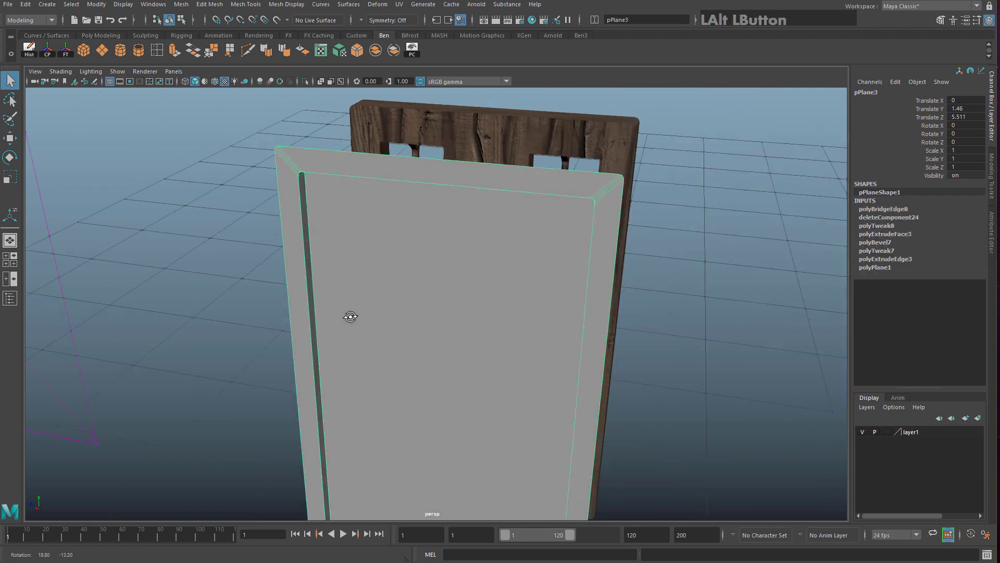
scroll(421, 292, down, 5)
alt+drag(421, 291, 458, 251)
click(461, 249)
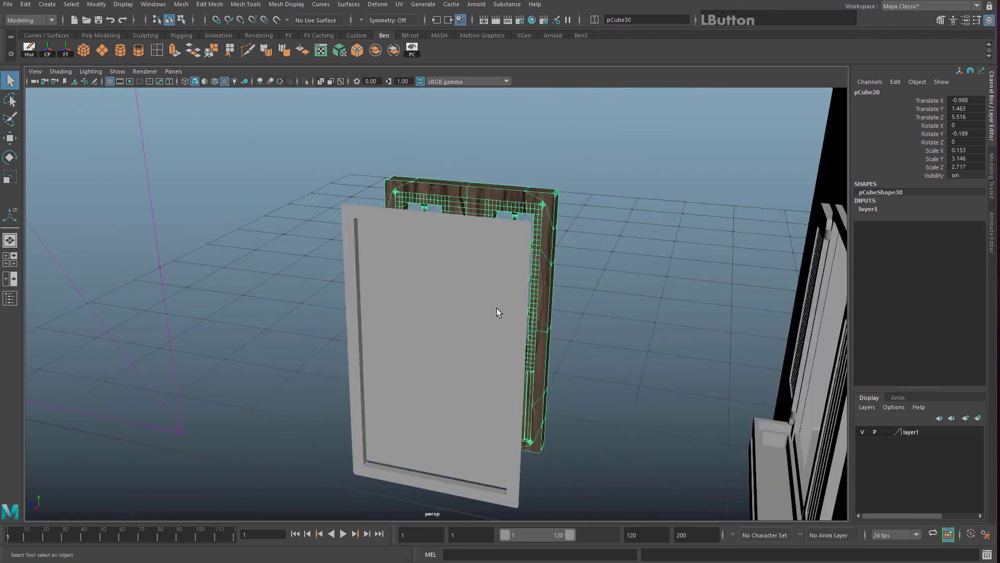
Extract the recessed central face of the new door into its own object and return to object mode
click(434, 371)
alt+drag(434, 369, 404, 280)
right_drag(402, 241, 408, 267)
click(409, 265)
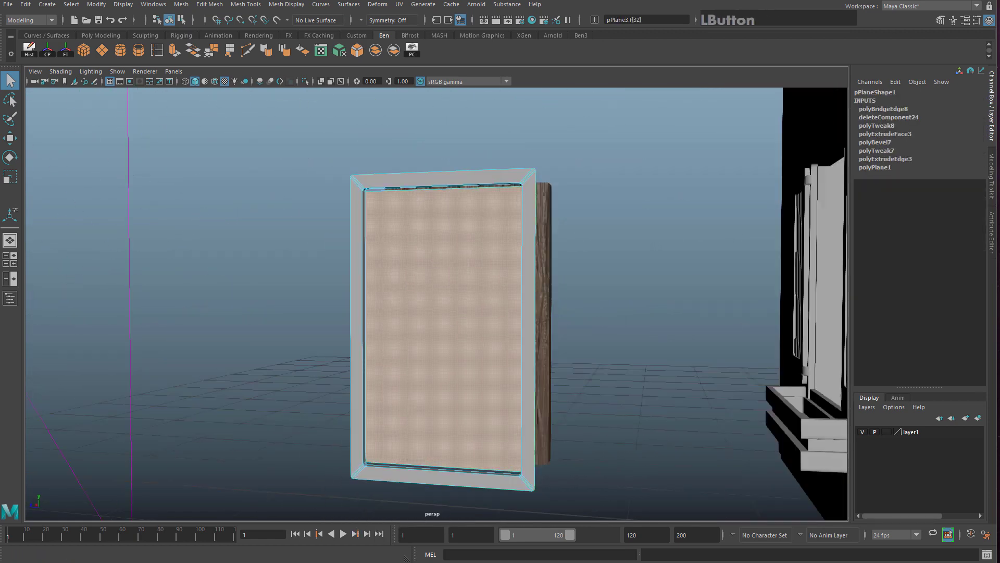
click(209, 4)
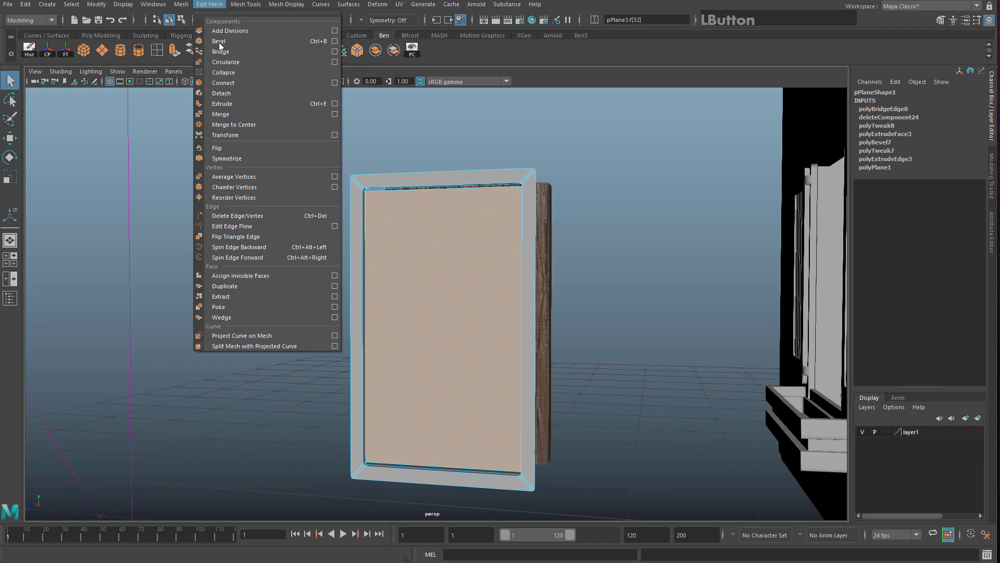
click(243, 296)
right_drag(421, 214, 461, 196)
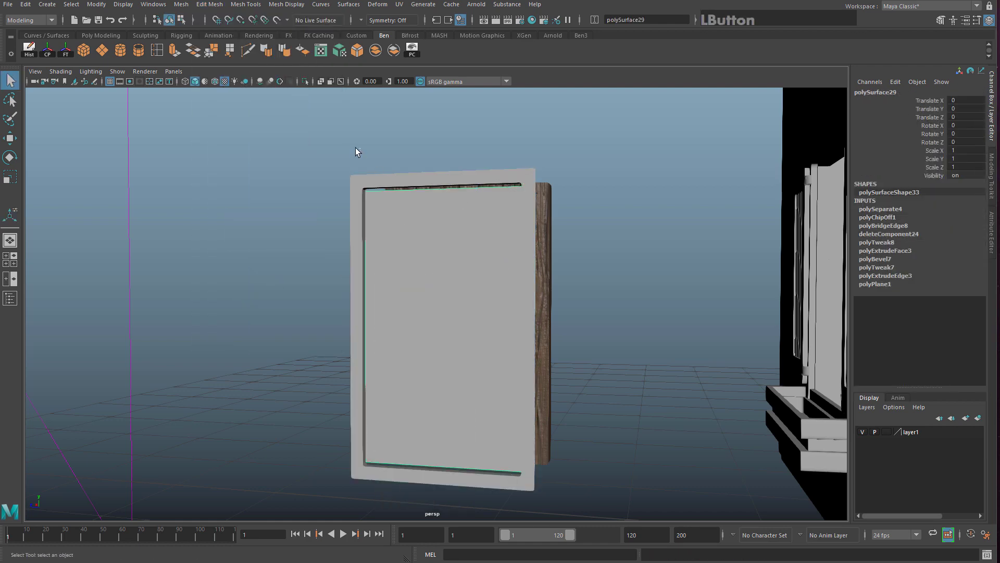
In the side view, scale the extracted panel to about 1.056 in Y and 1.089 in Z so its edges extend behind the frame
alt+drag(413, 226, 445, 302)
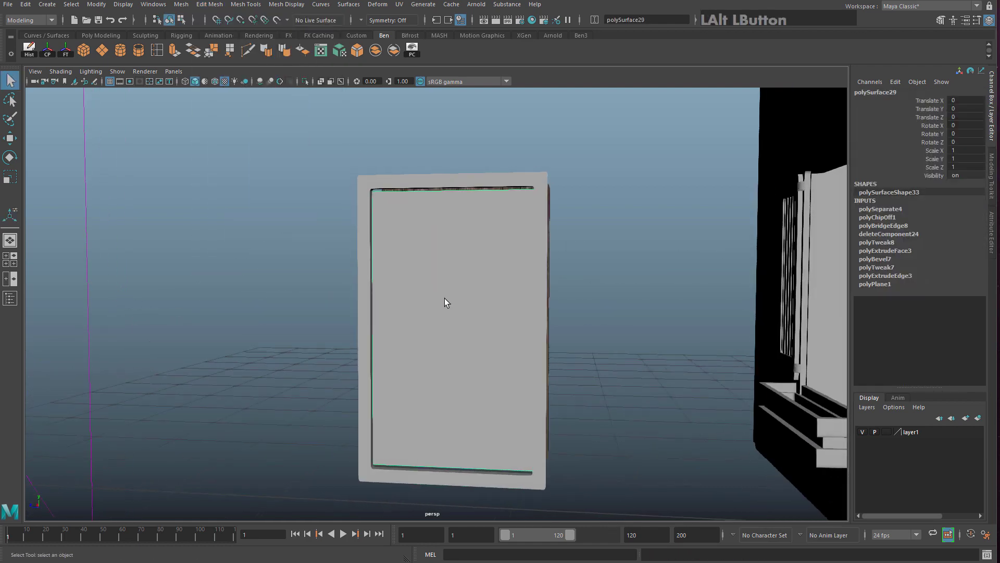
key(space)
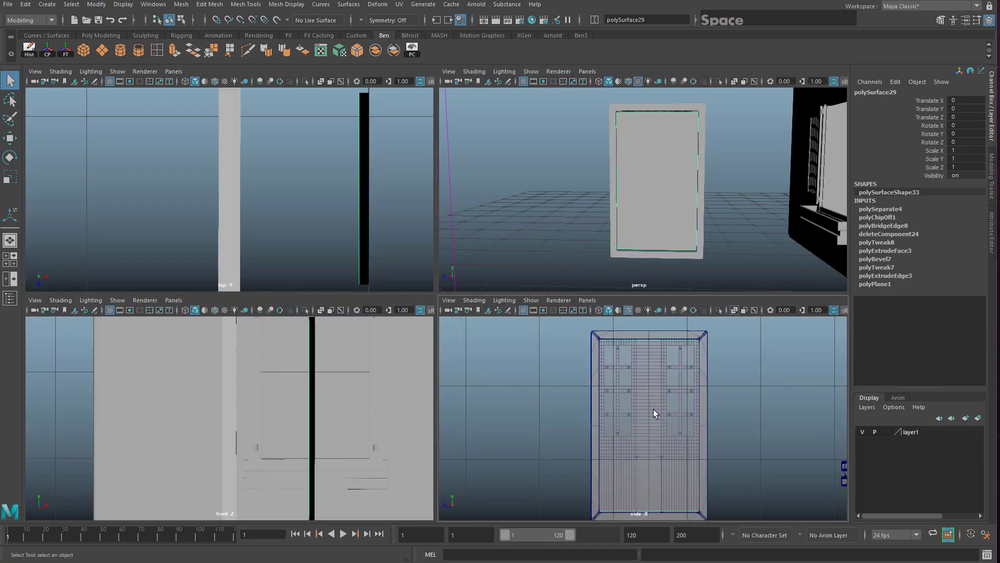
key(space)
key(r)
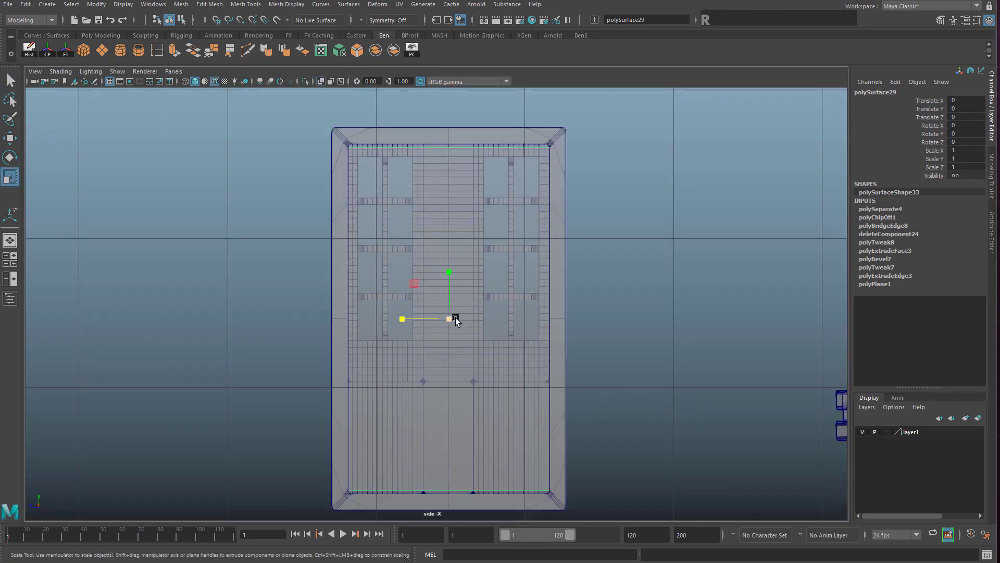
drag(448, 271, 446, 270)
drag(400, 320, 399, 317)
scroll(335, 161, up, 1)
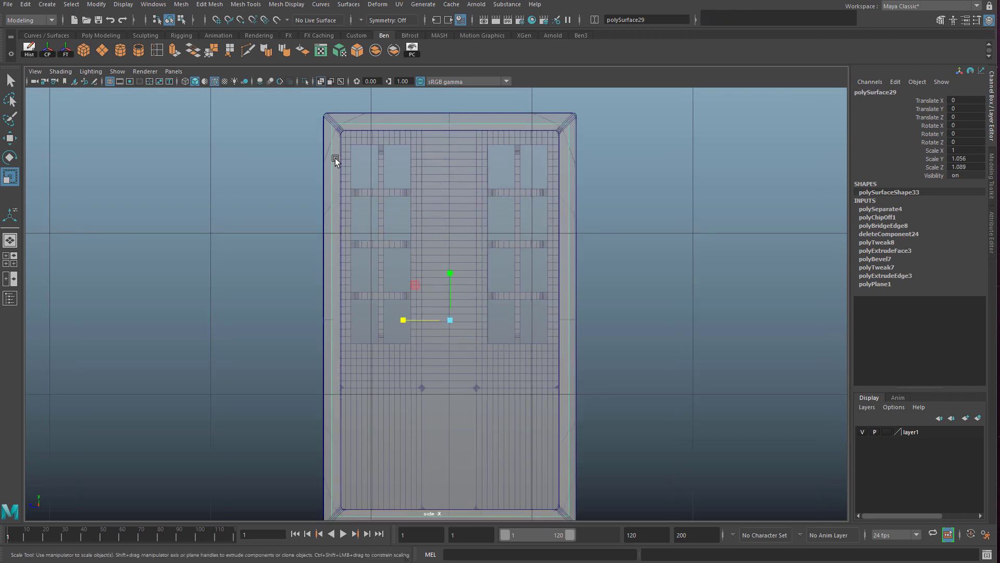
scroll(500, 199, up, 1)
alt+drag(458, 202, 462, 308)
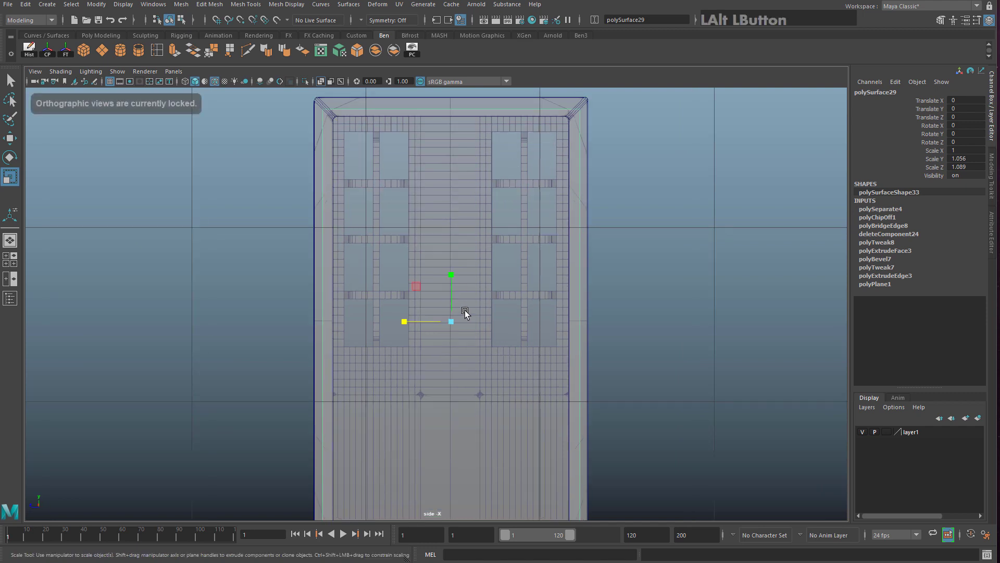
mouse_move(454, 330)
alt+middle_down()
mouse_move(468, 227)
mouse_move(453, 321)
alt+middle_up()
alt+middle_drag(408, 168, 416, 163)
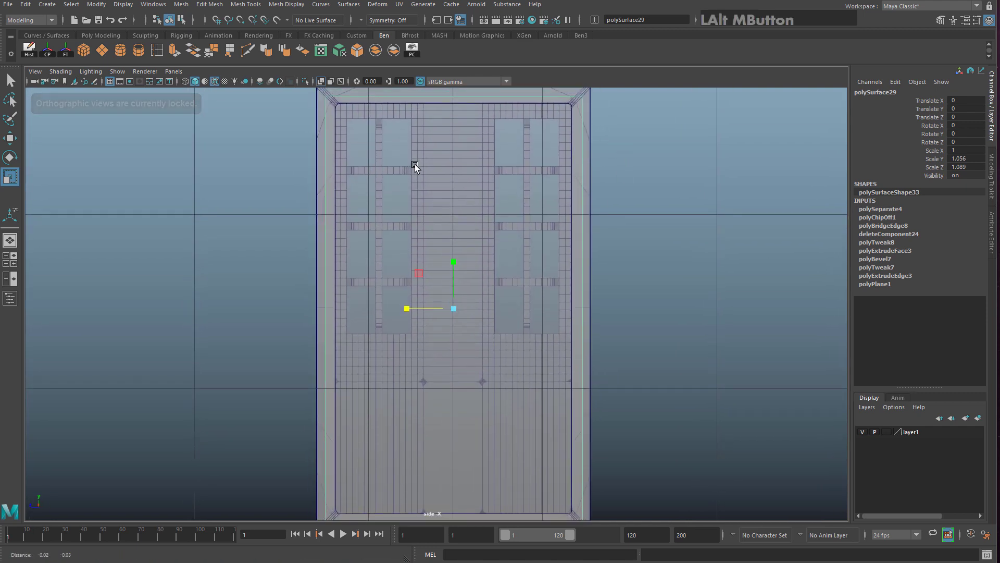
alt+right_drag(451, 218, 467, 226)
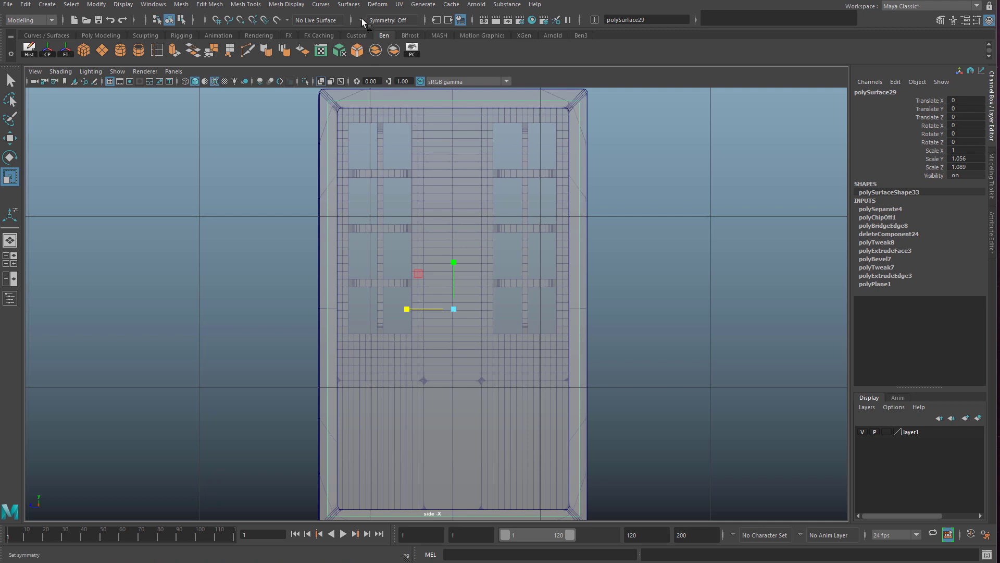
alt+middle_drag(435, 120, 412, 164)
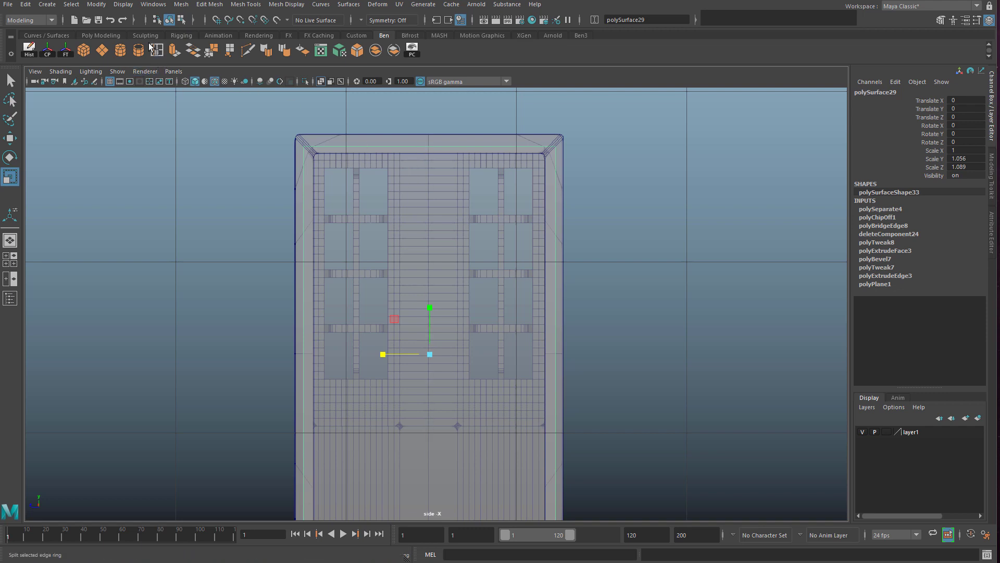
click(245, 5)
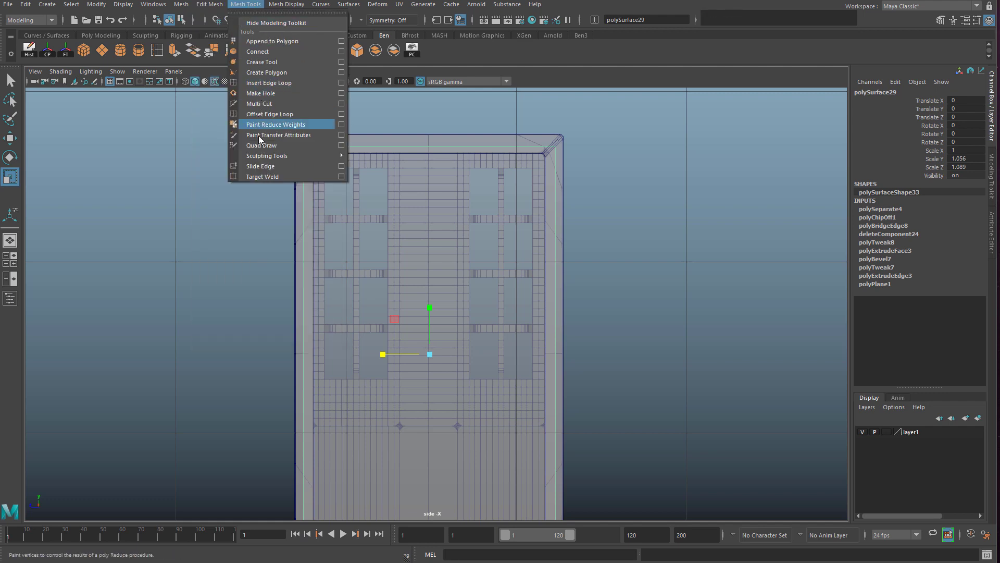
click(260, 165)
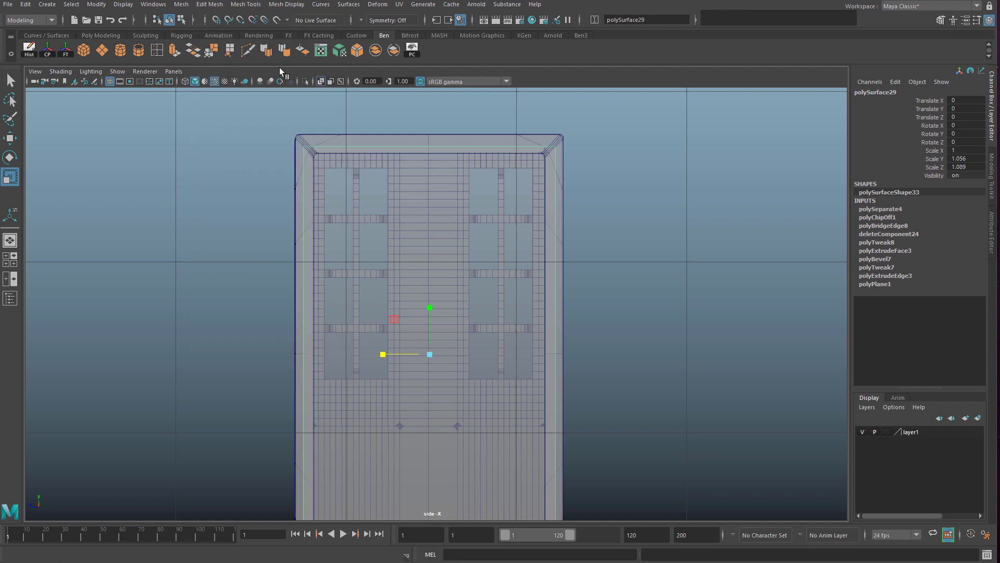
click(289, 5)
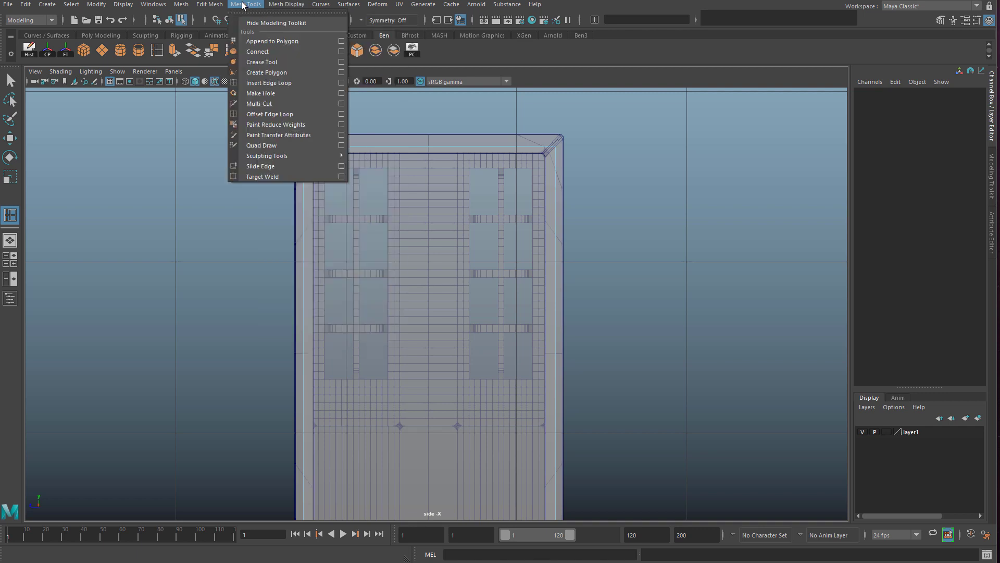
ctrl+shift+click(282, 6)
mouse_move(245, 4)
ctrl+shift+click(290, 83)
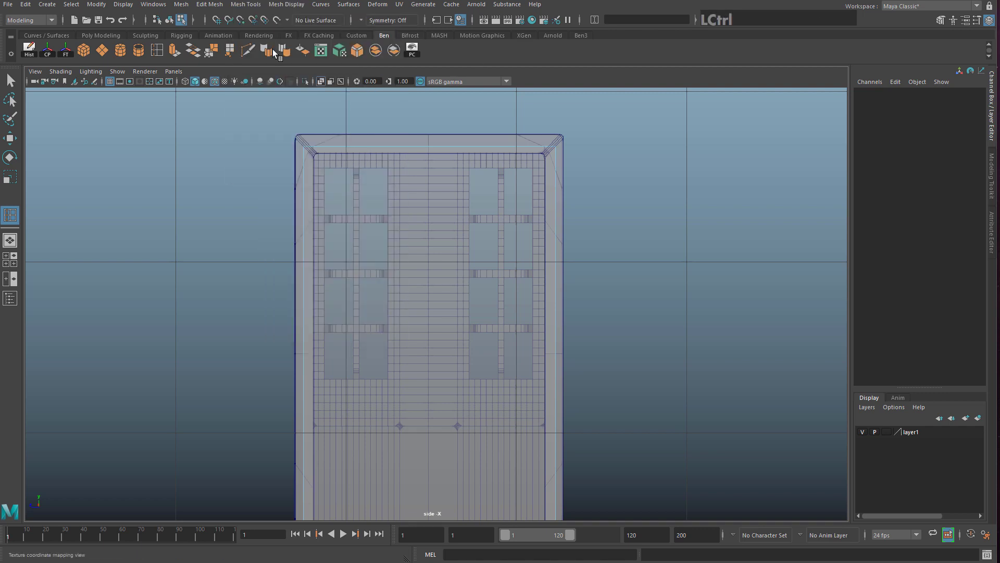
Set Insert Edge Loop to multiple edge loops with a count of 1, and insert a vertical loop down the panel's centre
double_click(157, 51)
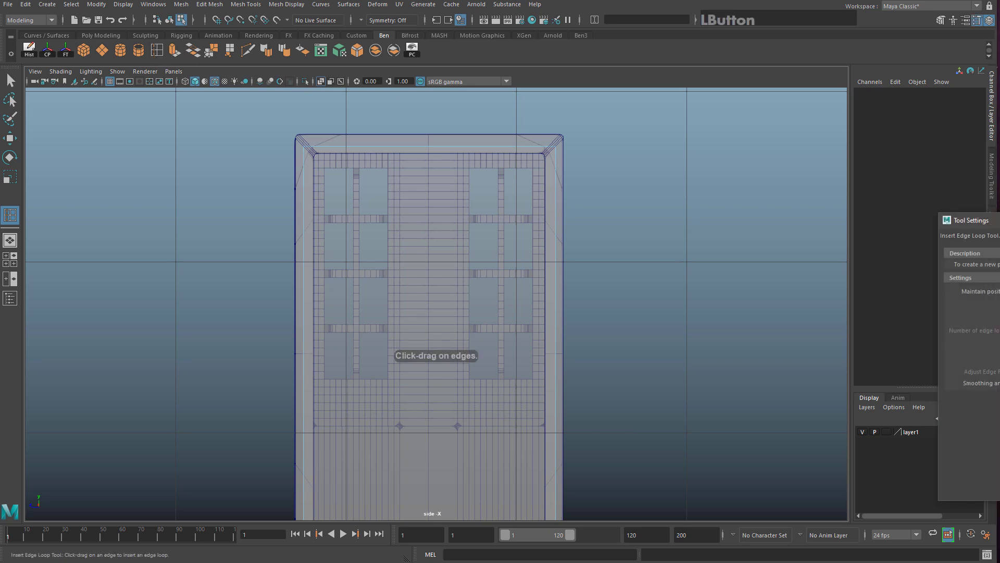
drag(974, 220, 622, 105)
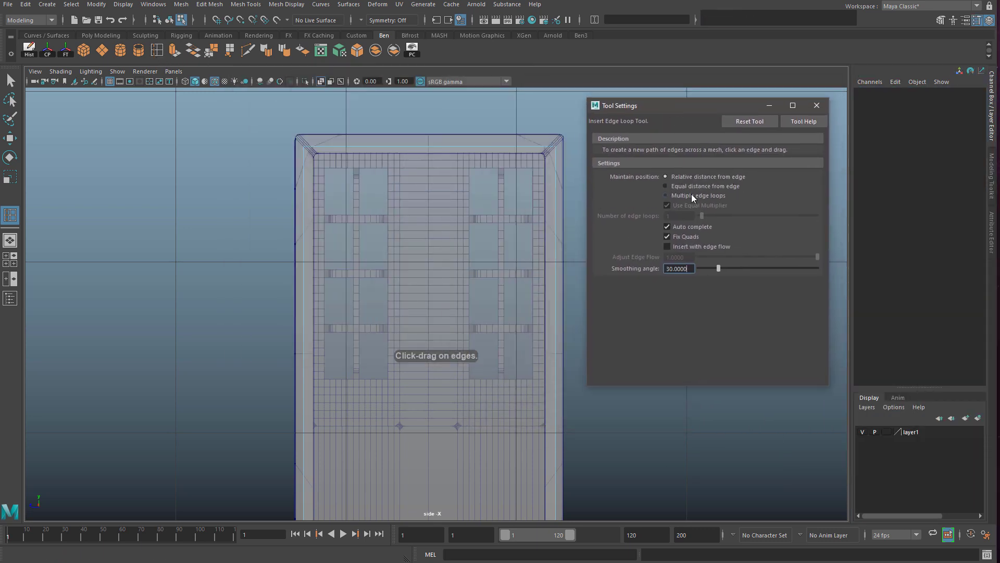
click(693, 196)
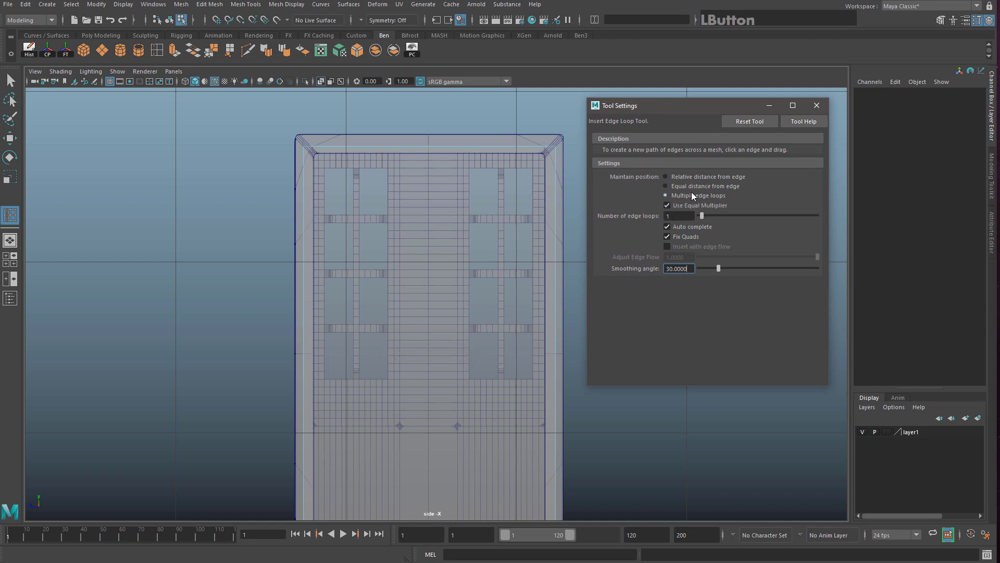
drag(702, 216, 703, 216)
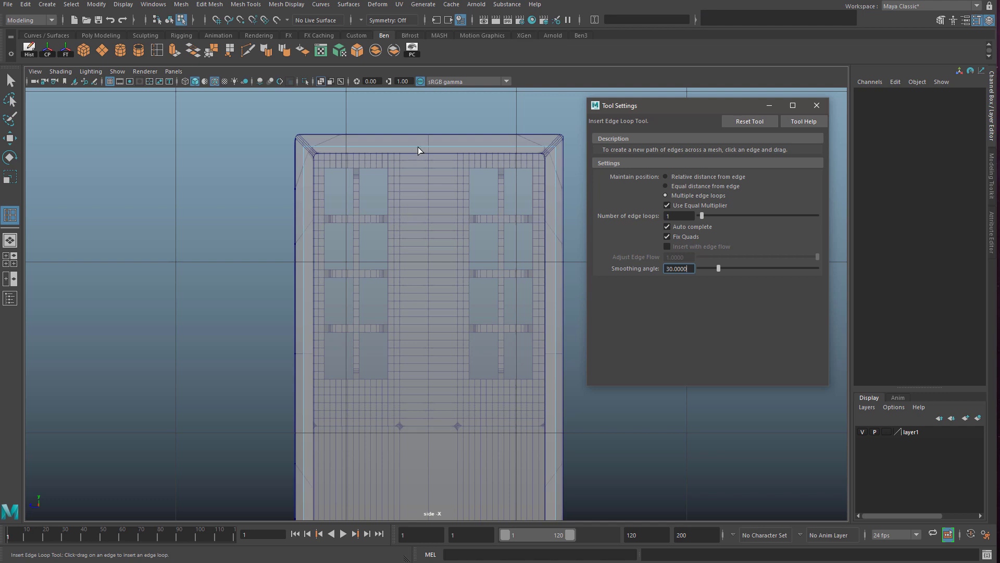
scroll(428, 145, up, 2)
alt+middle_drag(457, 139, 411, 163)
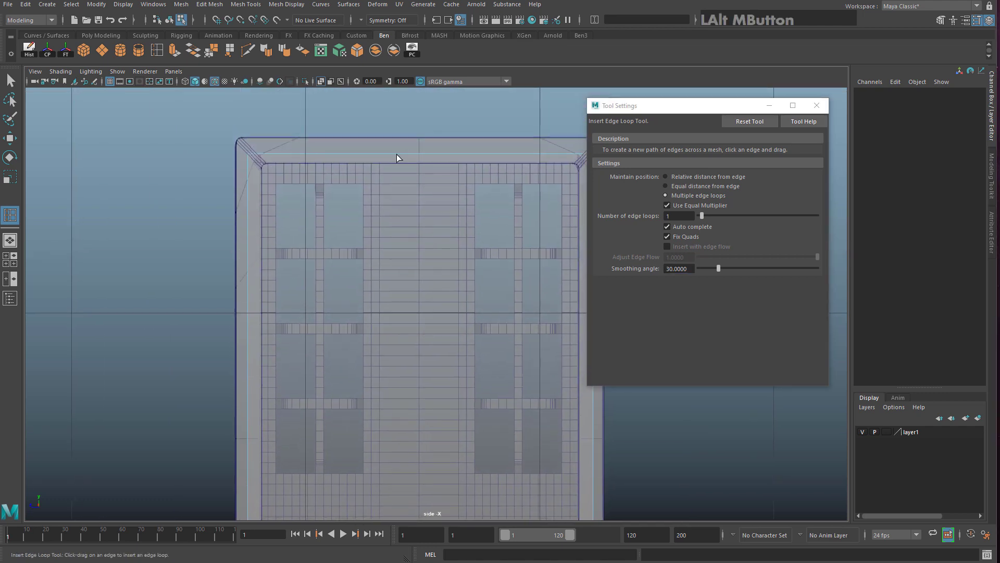
drag(396, 155, 420, 154)
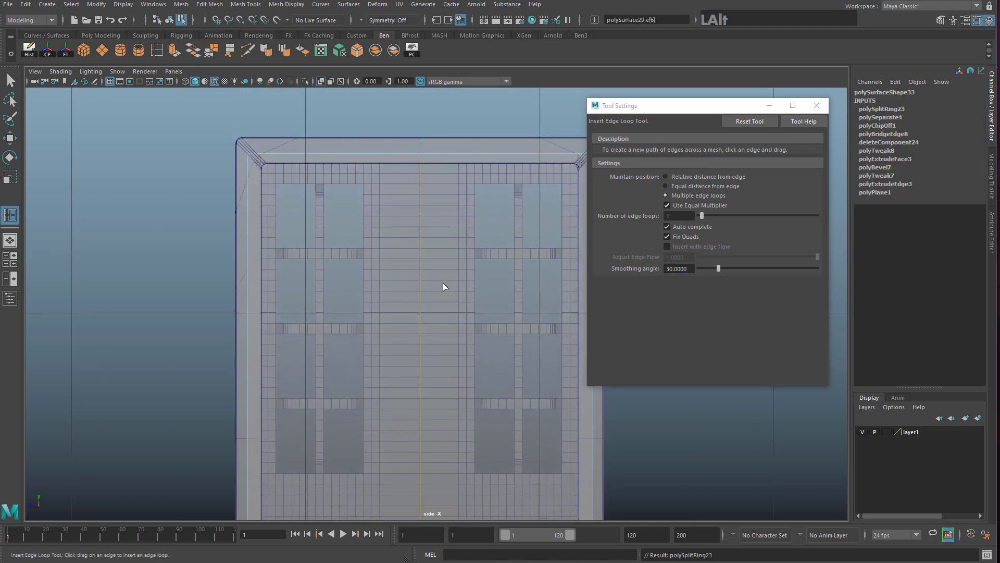
Set Insert Edge Loop to relative distance from edge, and insert horizontal loops along the upper and lower edges of the original's window openings
mouse_move(443, 329)
alt+middle_down()
mouse_move(442, 228)
mouse_move(441, 314)
alt+middle_up()
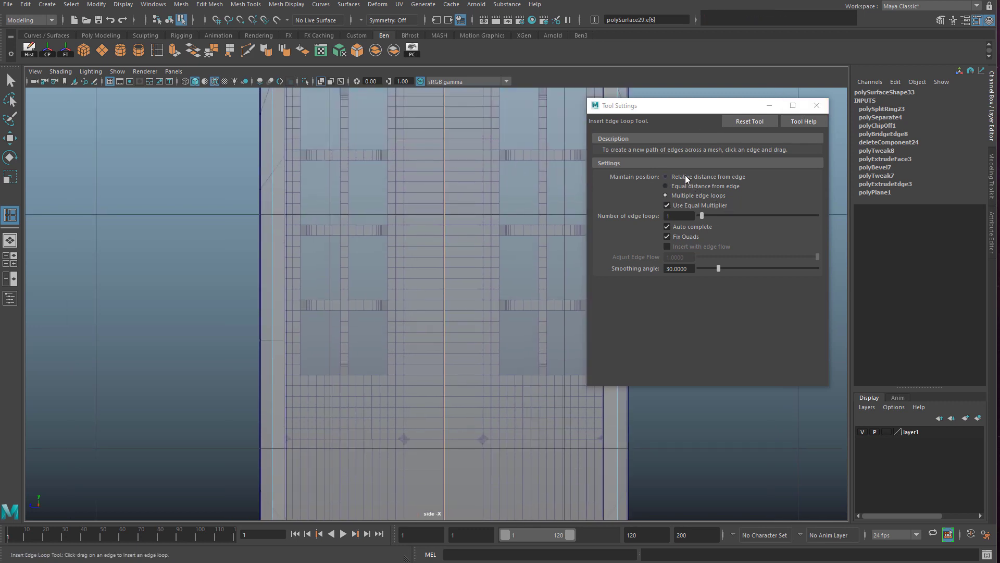
click(686, 176)
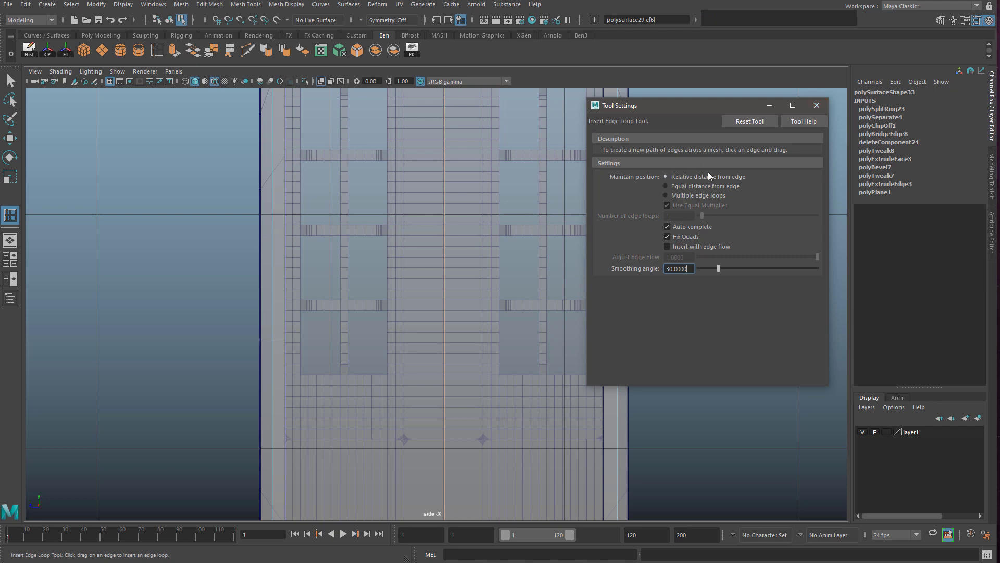
click(817, 105)
alt+middle_drag(374, 182, 312, 154)
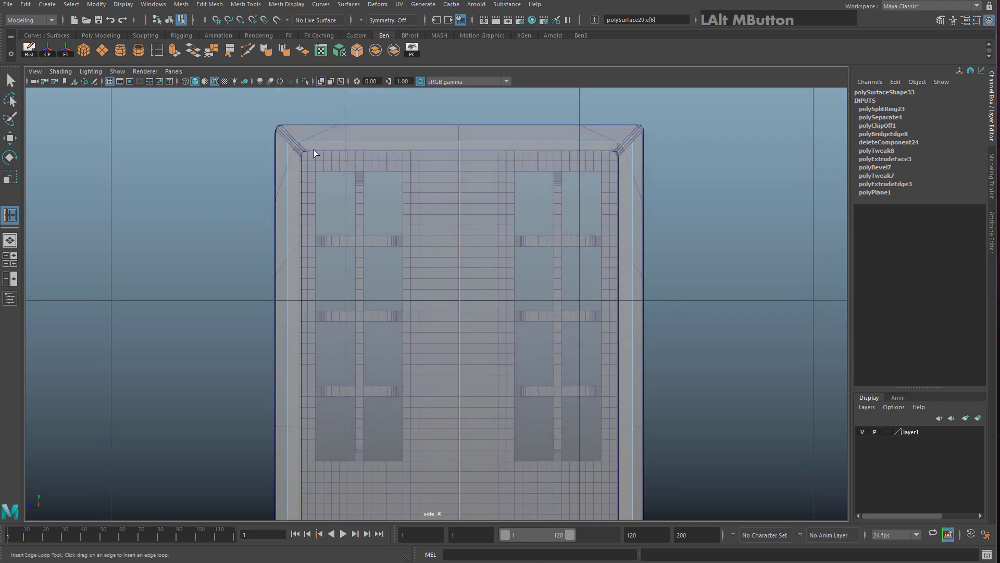
alt+scroll(383, 167, up, 2)
drag(464, 147, 463, 149)
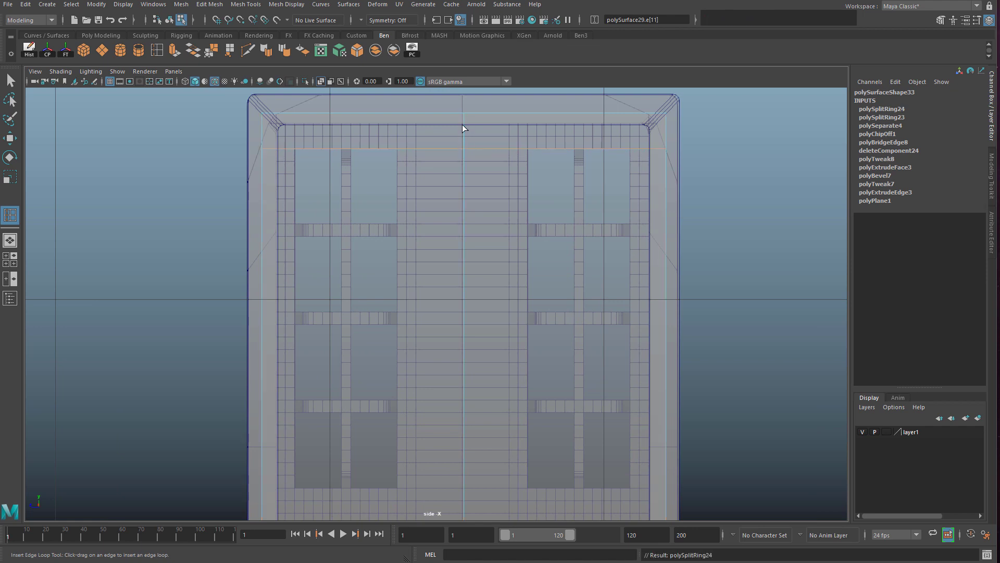
alt+middle_drag(460, 359, 336, 195)
click(458, 305)
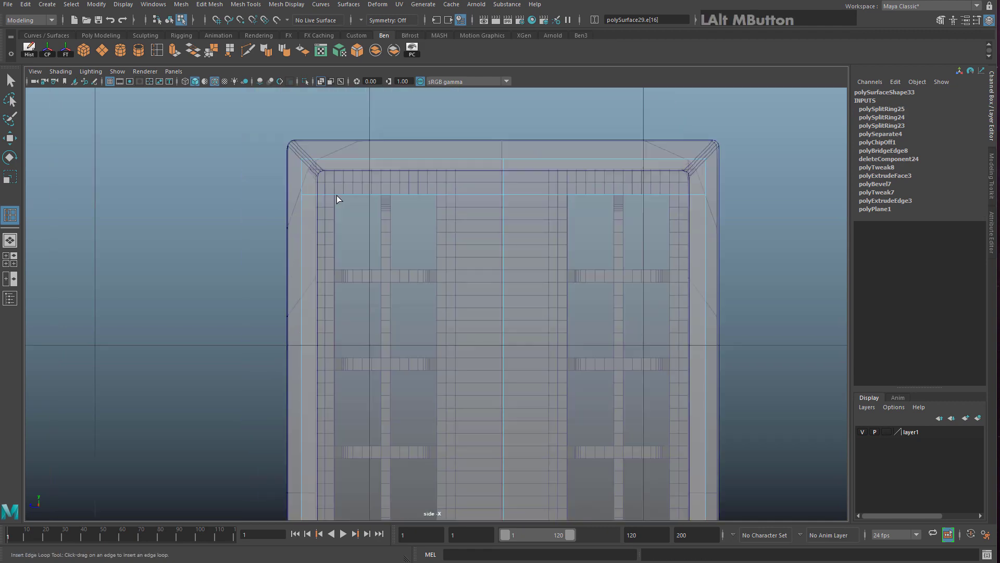
Try to insert a vertical edge loop along the outer edge of the original's left window openings
click(335, 195)
key(ctrl+z)
alt+middle_drag(444, 216, 436, 178)
scroll(476, 289, down, 12)
scroll(457, 297, up, 5)
scroll(466, 342, up, 5)
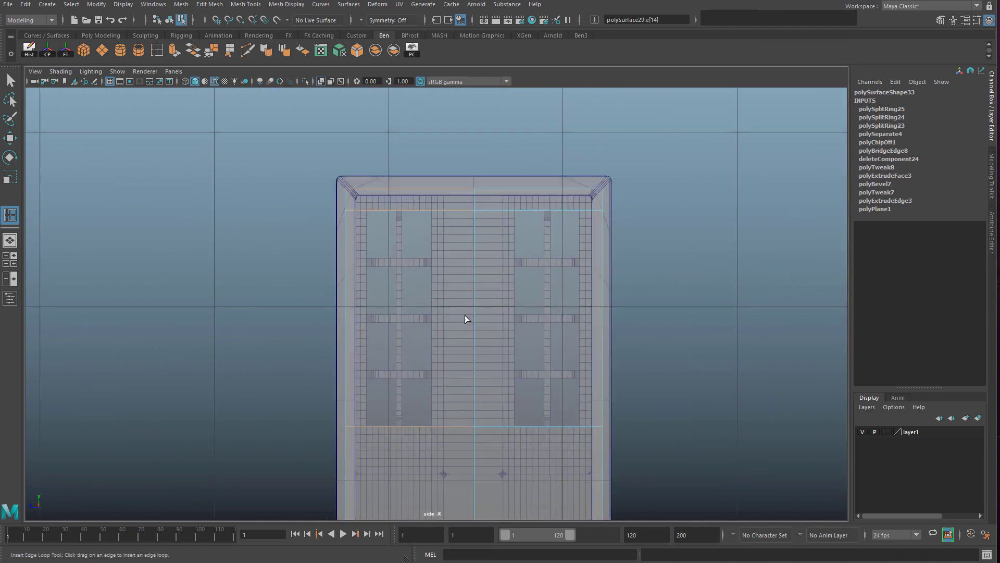
alt+middle_drag(198, 382, 123, 444)
alt+middle_drag(109, 487, 130, 453)
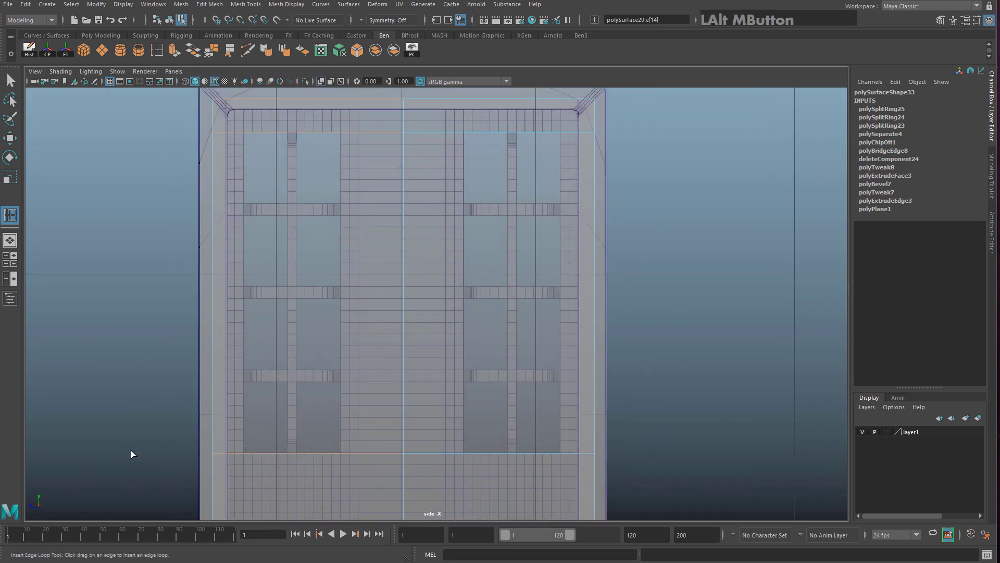
alt+middle_drag(442, 384, 473, 394)
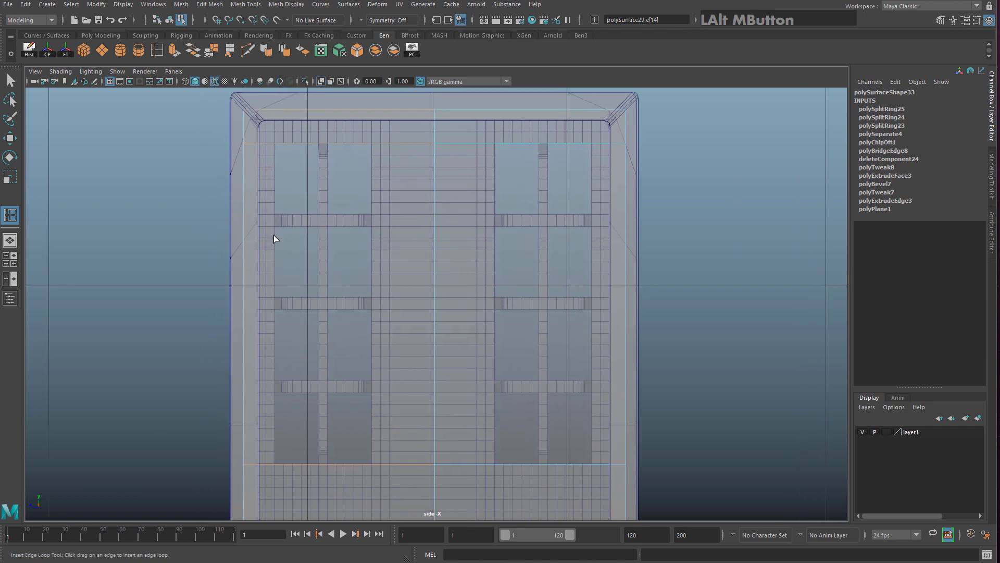
Set symmetry to Object Z and insert mirrored vertical edge loops along the outer and inner sides of the original's window openings
click(10, 81)
right_drag(448, 149, 503, 128)
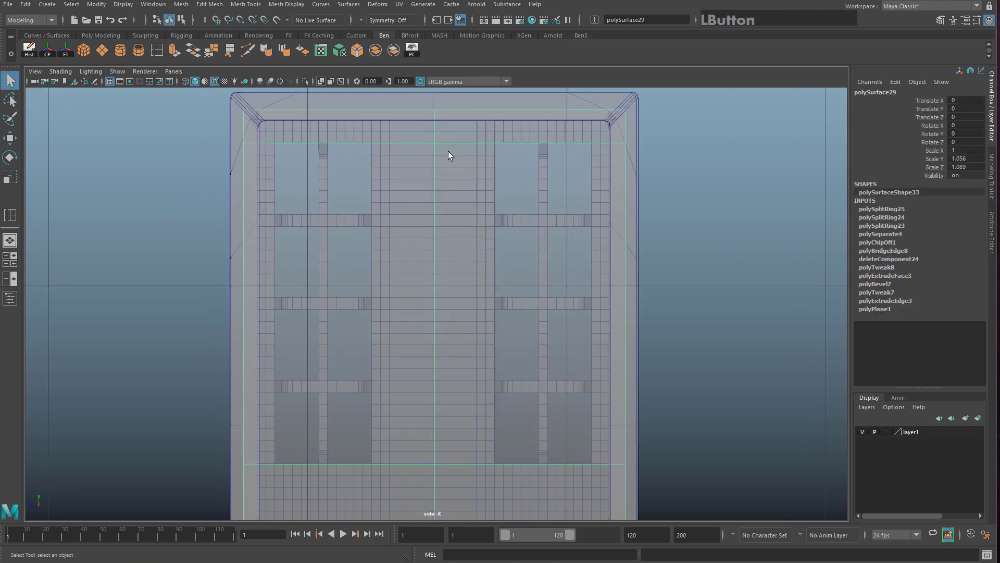
click(365, 20)
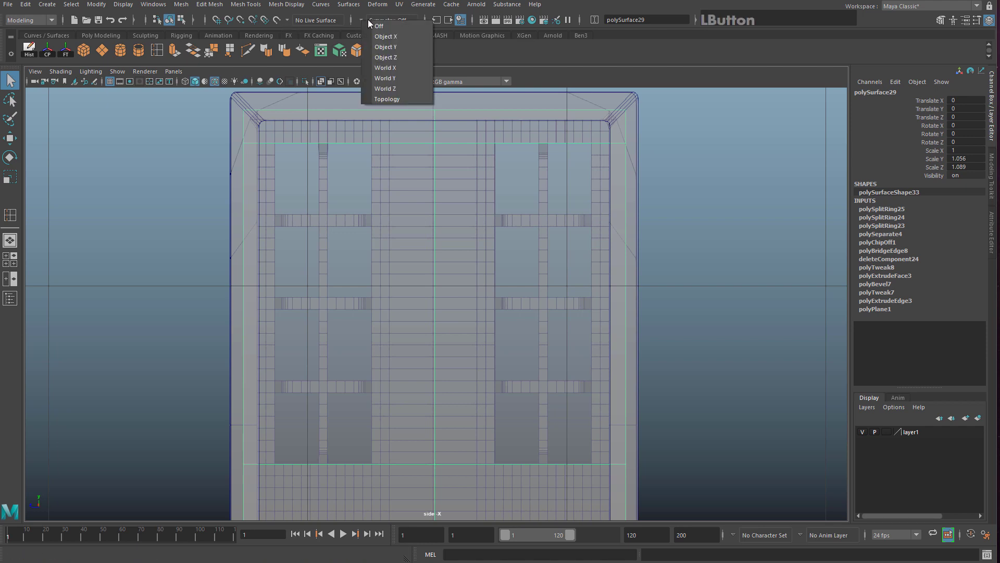
click(401, 57)
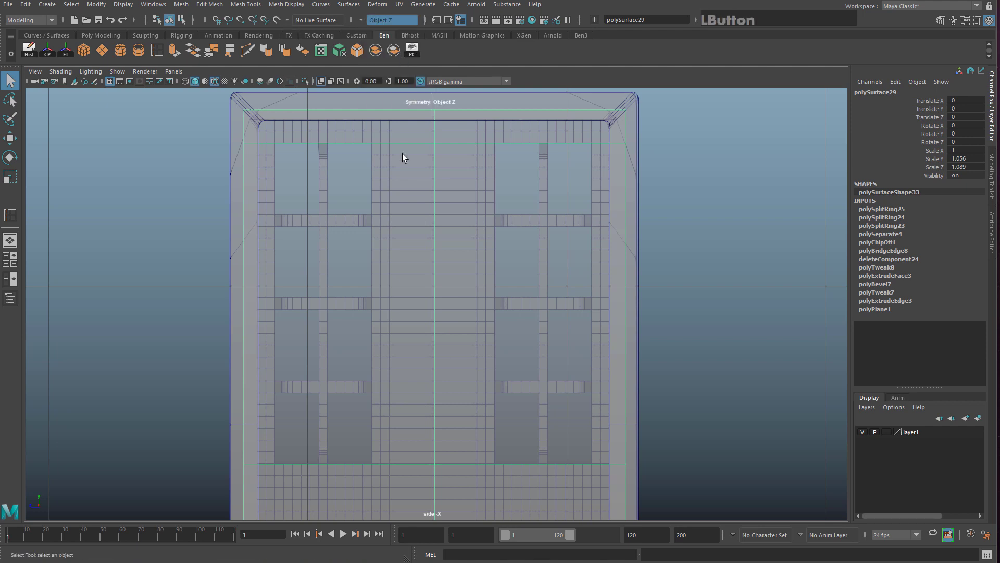
click(156, 50)
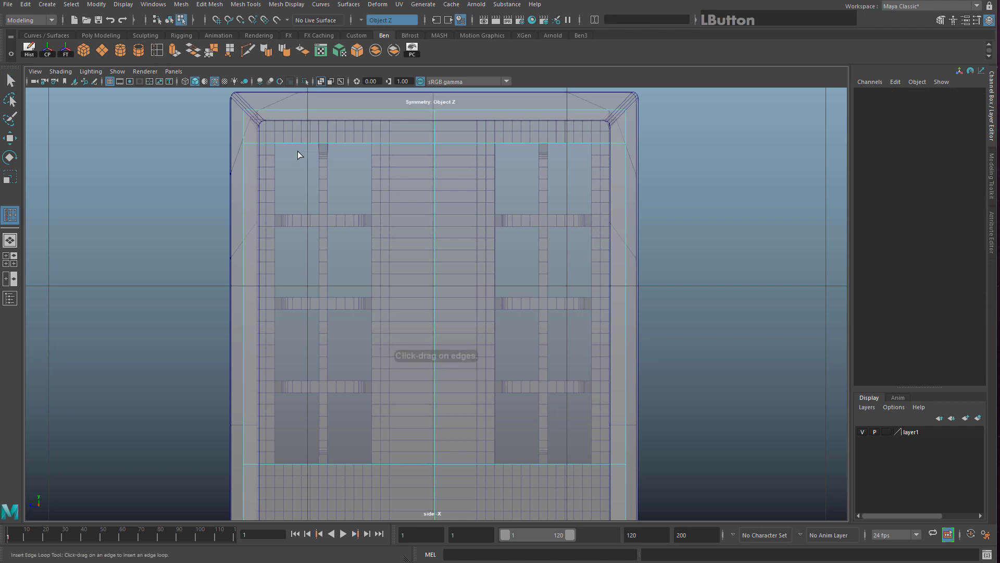
click(274, 142)
drag(274, 143, 276, 143)
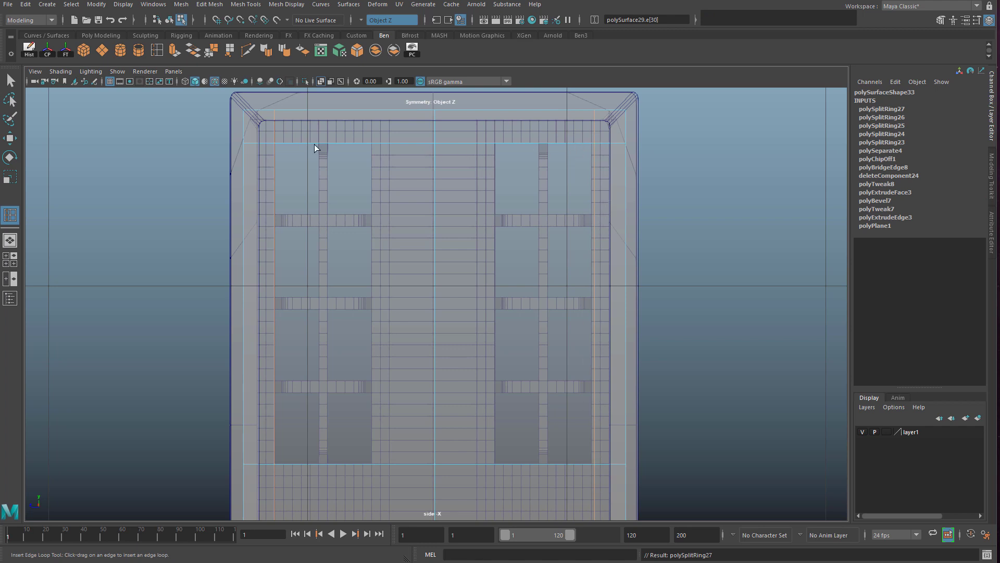
drag(373, 142, 371, 142)
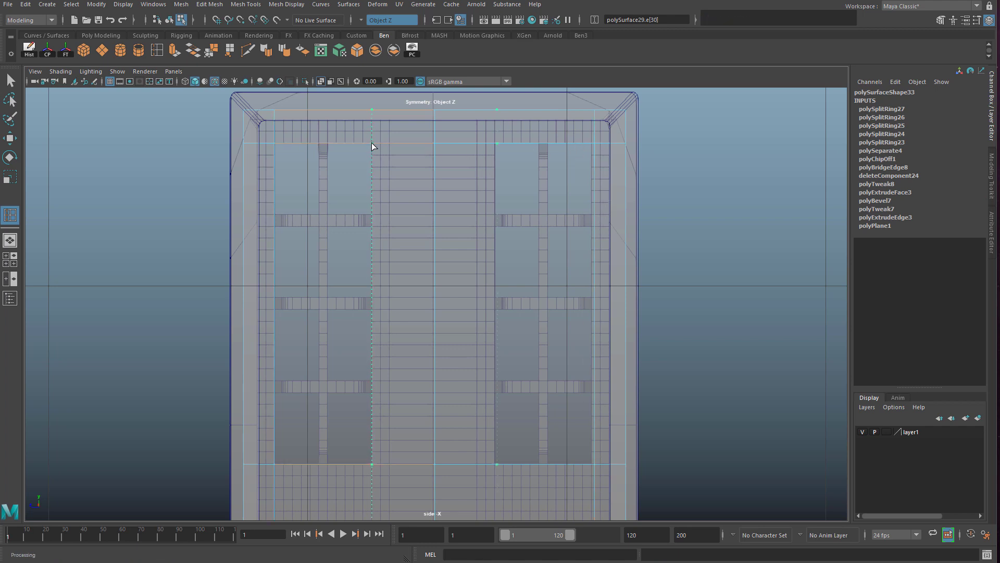
In the side view, insert a horizontal edge loop across the panel along the upper edge of the original's lower recessed boards
alt+middle_drag(512, 433, 531, 450)
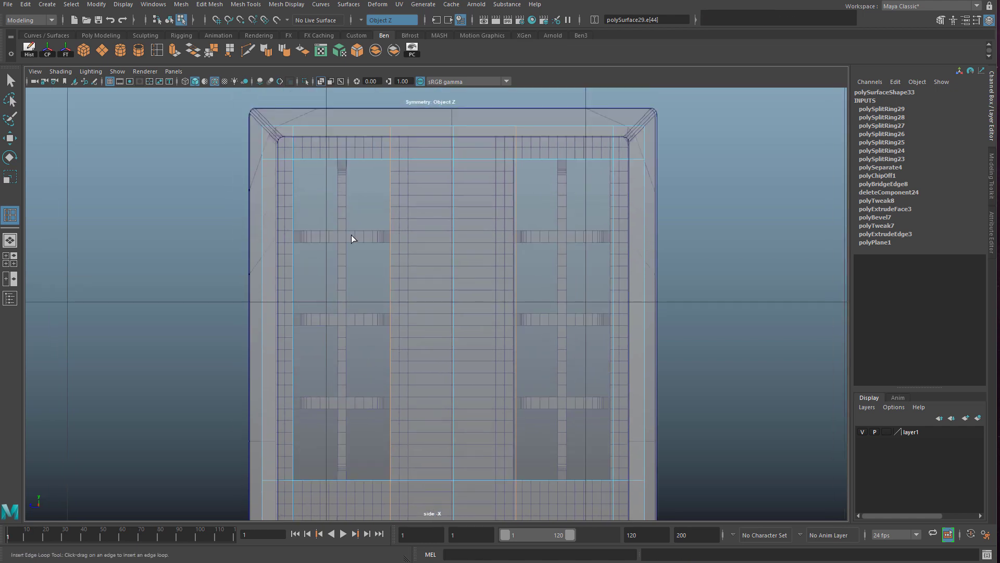
alt+middle_drag(441, 314, 456, 131)
scroll(432, 313, up, 1)
alt+middle_drag(418, 427, 461, 245)
scroll(432, 229, down, 5)
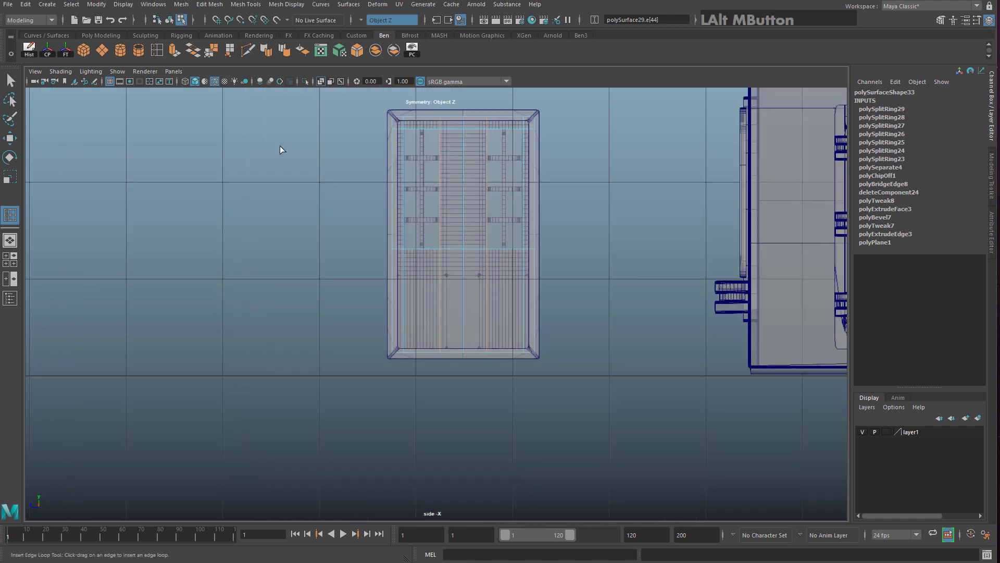
scroll(408, 221, up, 1)
key(space)
key(space)
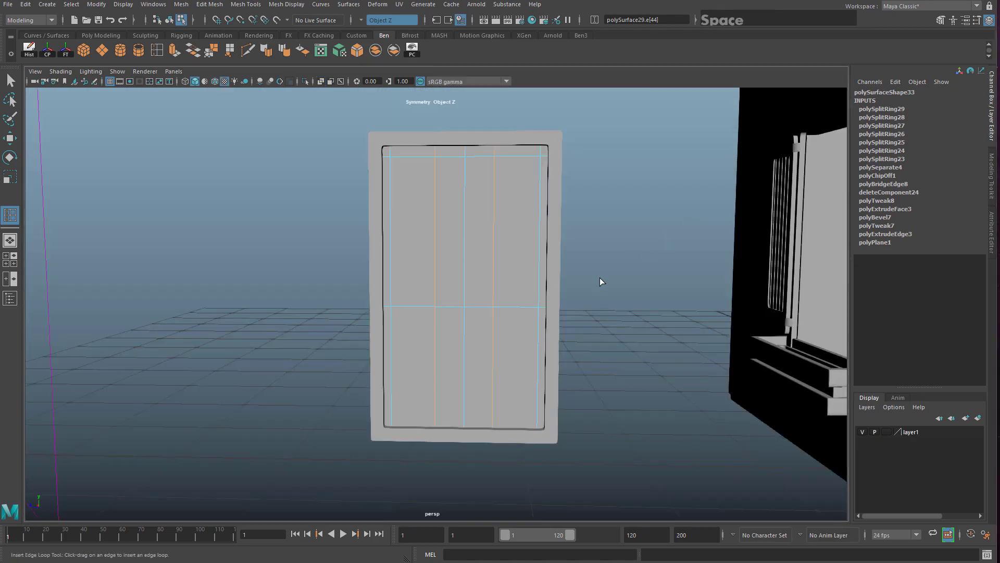
alt+drag(601, 281, 561, 348)
alt+middle_drag(561, 348, 489, 151)
alt+drag(489, 152, 508, 230)
key(space)
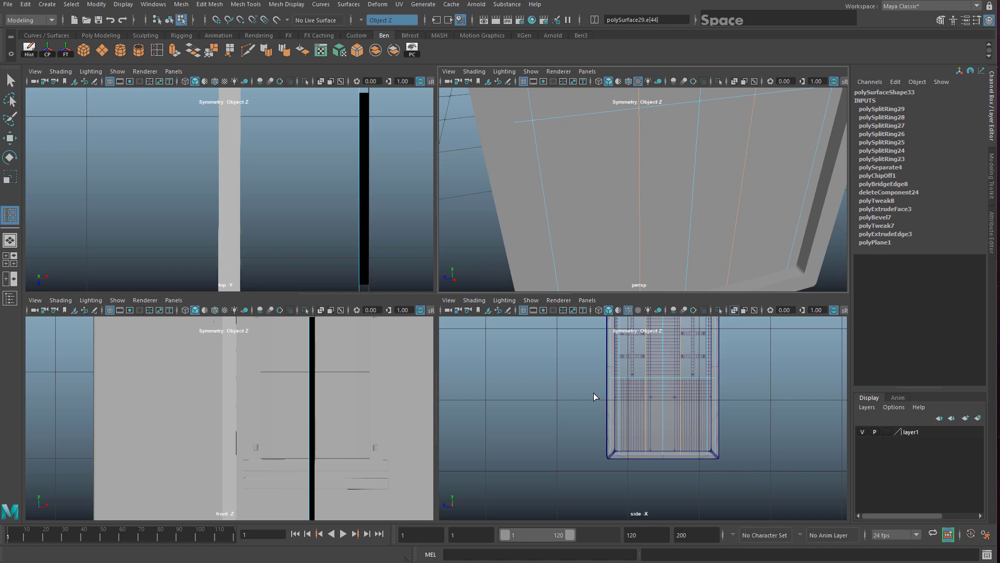
key(space)
alt+middle_drag(520, 382, 416, 382)
scroll(411, 183, up, 6)
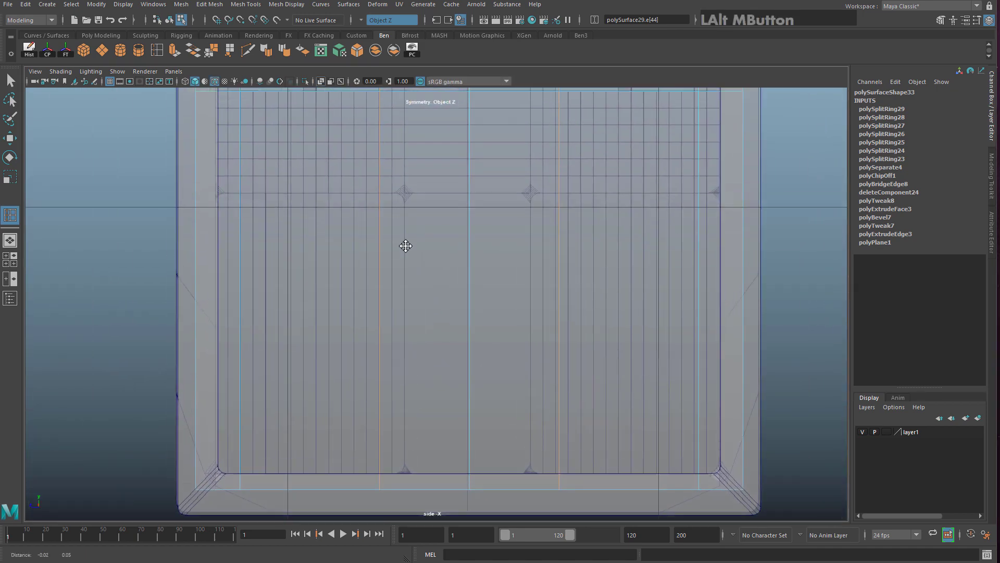
alt+middle_drag(406, 246, 449, 283)
click(423, 229)
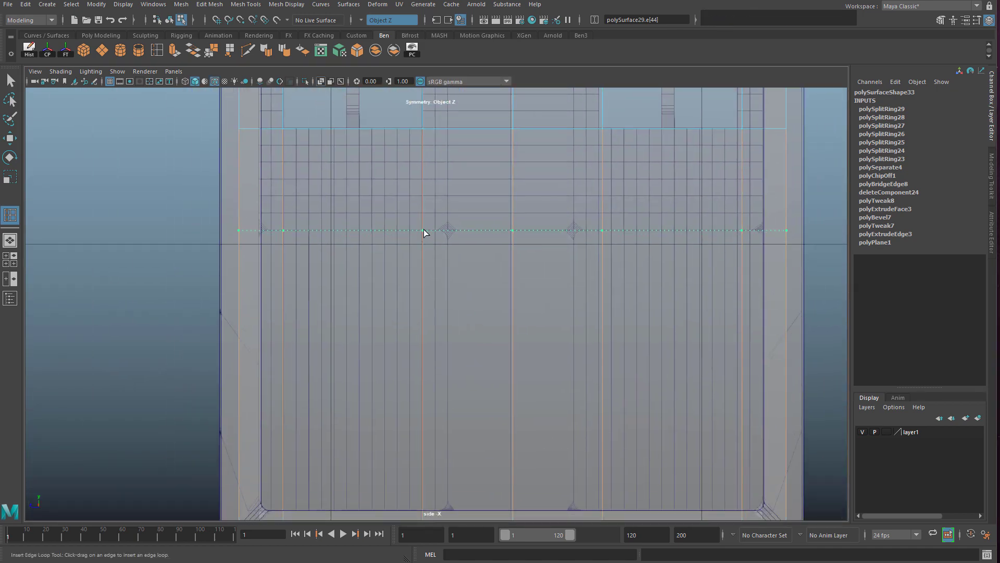
Move the lower vertical edges sideways so the inner and outer pairs line up with the sides of the original's lower recesses
click(12, 82)
click(429, 279)
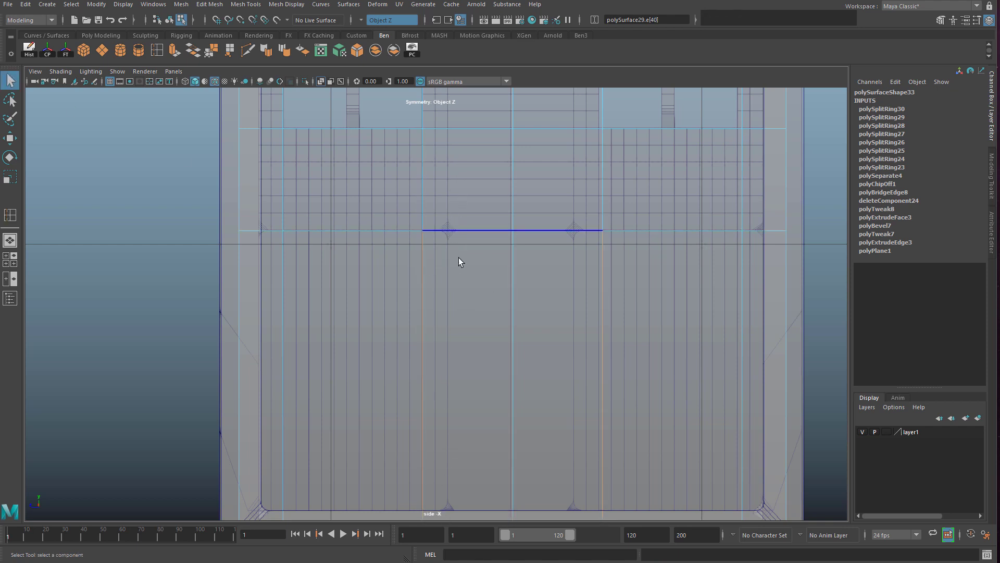
key(w)
drag(370, 376, 395, 381)
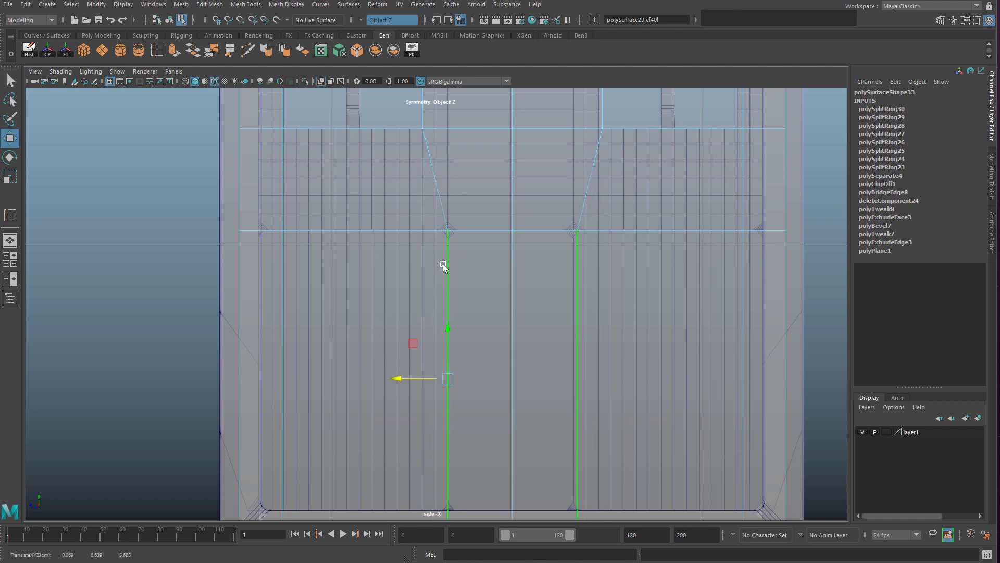
click(285, 344)
drag(237, 379, 215, 379)
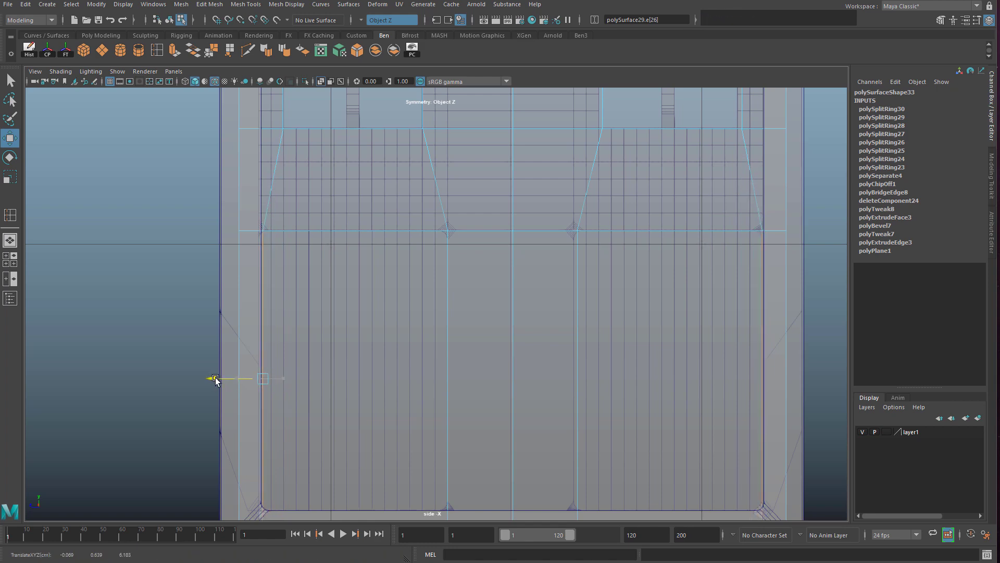
In the perspective view, fine-tune the sideways position of the lower outer vertical edges against the frame's inner edge
key(space)
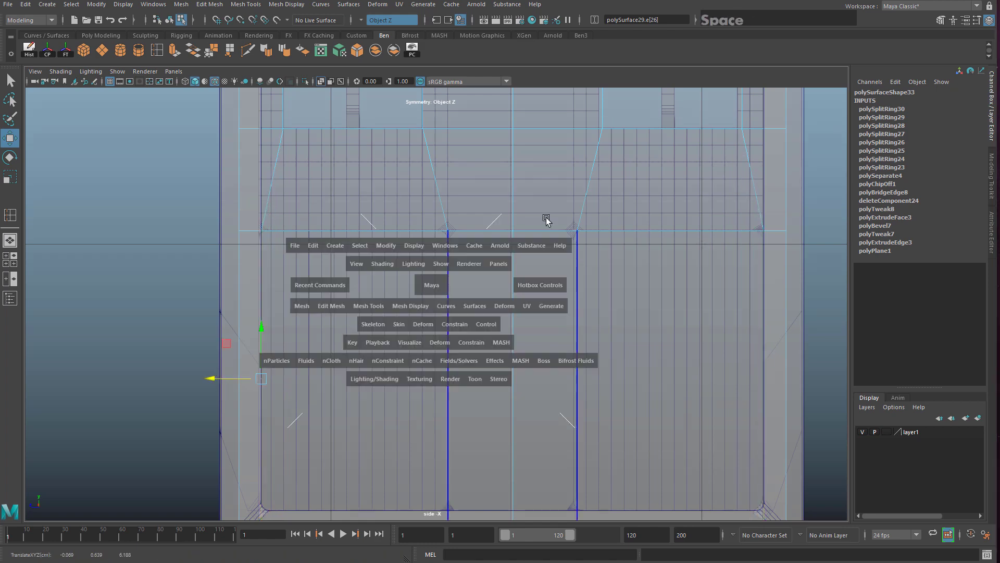
key(space)
alt+drag(630, 198, 420, 270)
alt+middle_drag(420, 269, 196, 324)
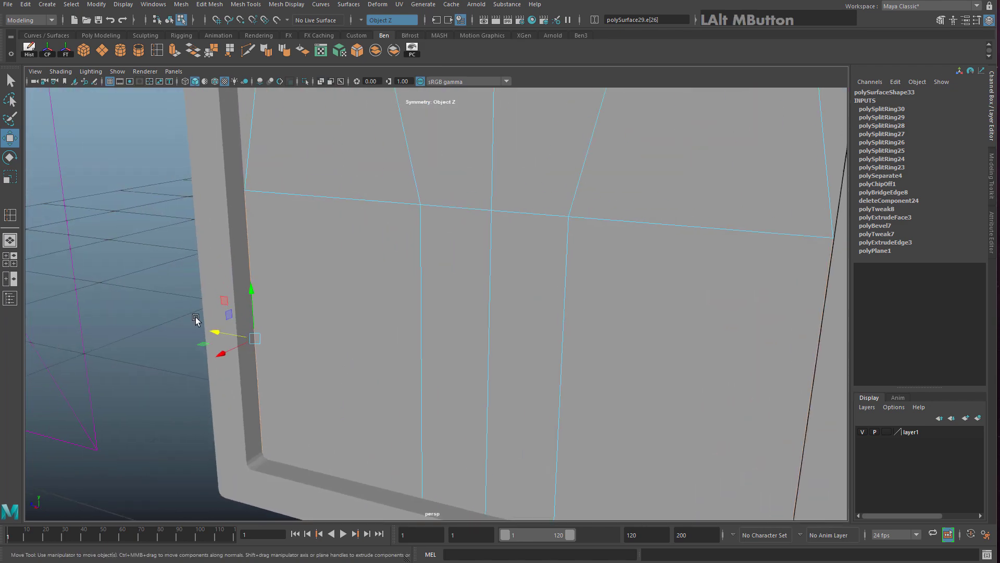
drag(215, 331, 217, 332)
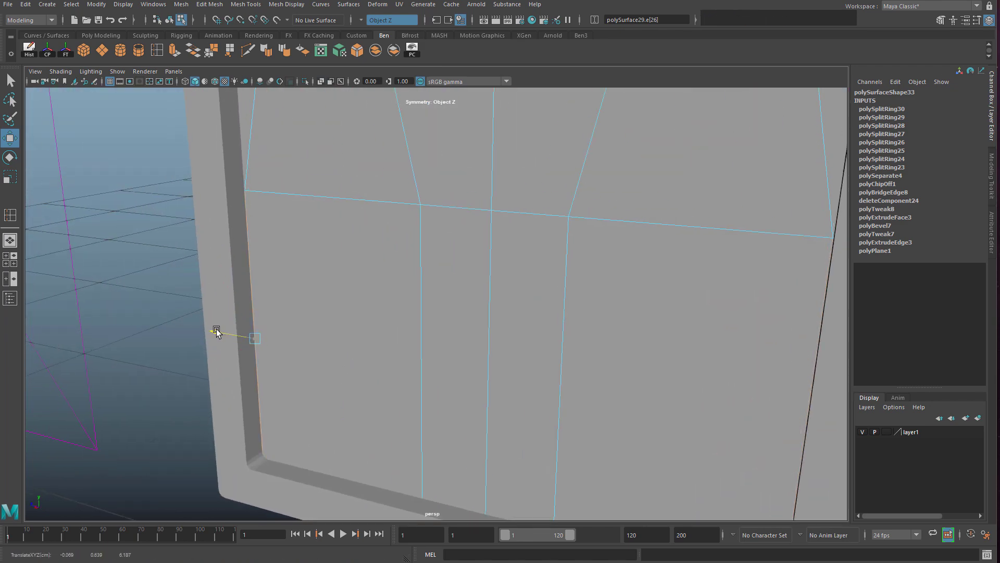
In the side view, insert a horizontal edge loop near the panel's bottom, along the lower edge of the original's recesses
key(space)
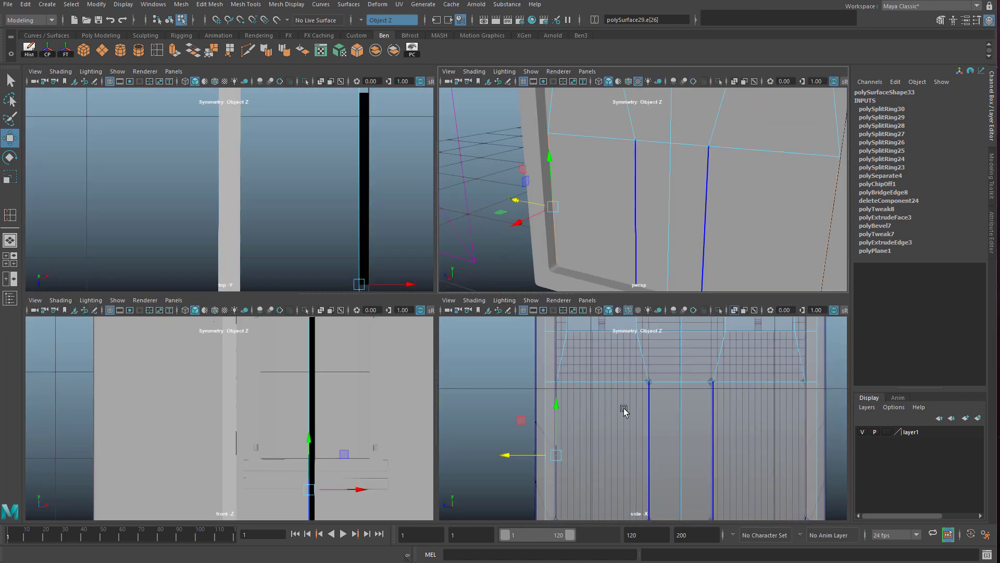
key(space)
alt+middle_drag(455, 500, 487, 339)
alt+middle_drag(412, 240, 388, 299)
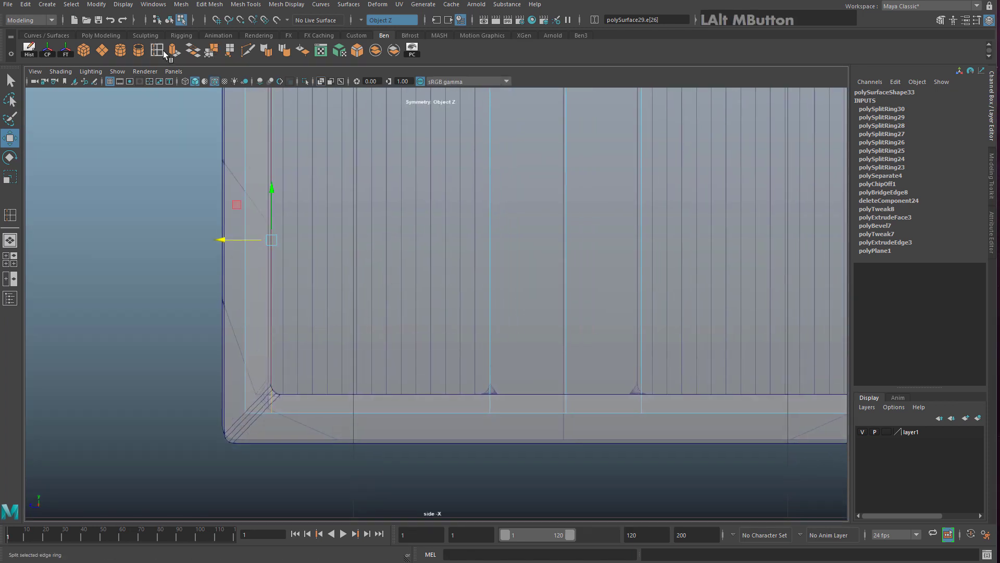
click(157, 50)
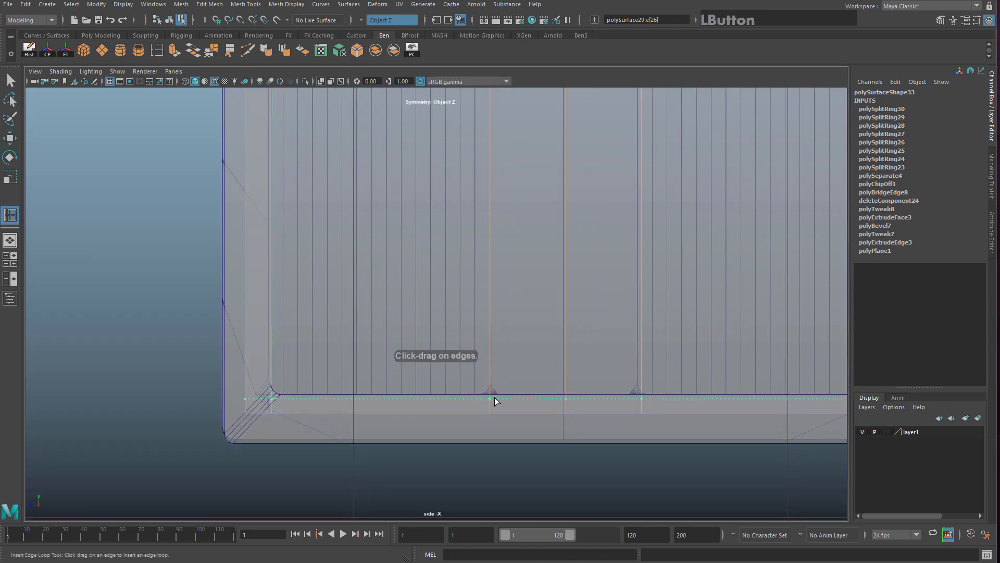
drag(495, 401, 496, 397)
key(space)
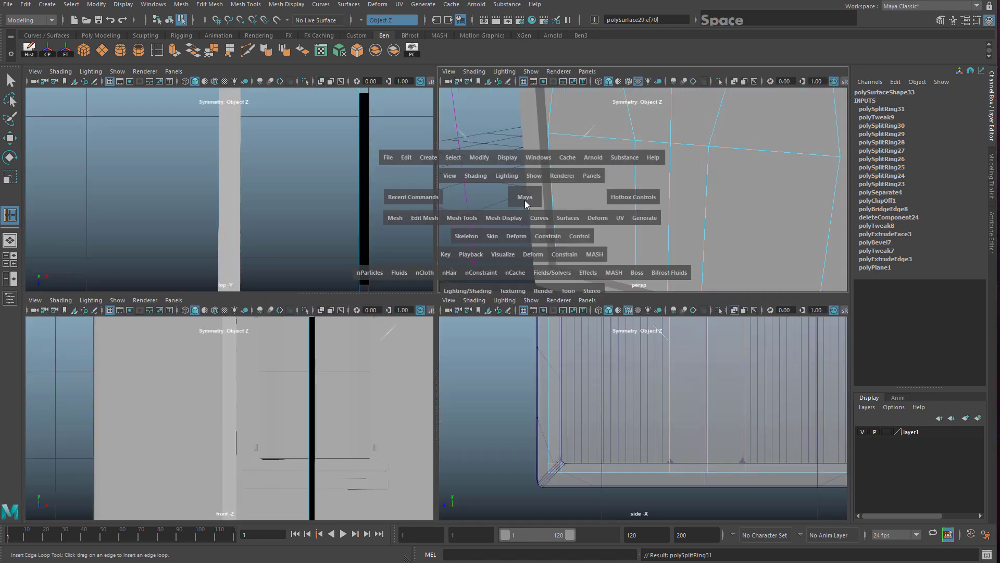
Delete the two tall panel faces that cover the window openings
click(11, 81)
alt+drag(317, 200, 358, 204)
key(f)
alt+middle_drag(426, 220, 466, 223)
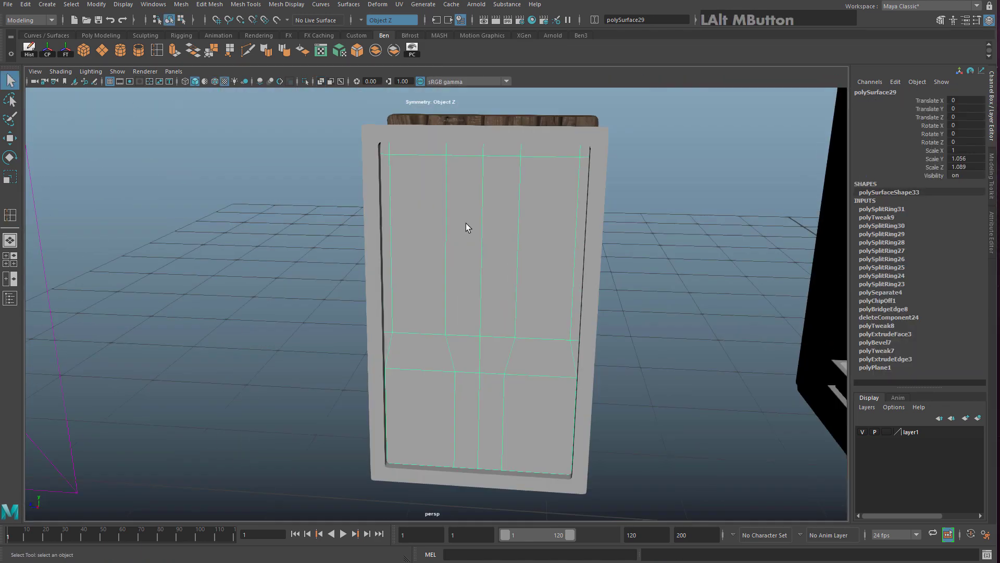
right_drag(469, 200, 476, 227)
click(494, 215)
alt+drag(579, 211, 508, 244)
click(391, 226)
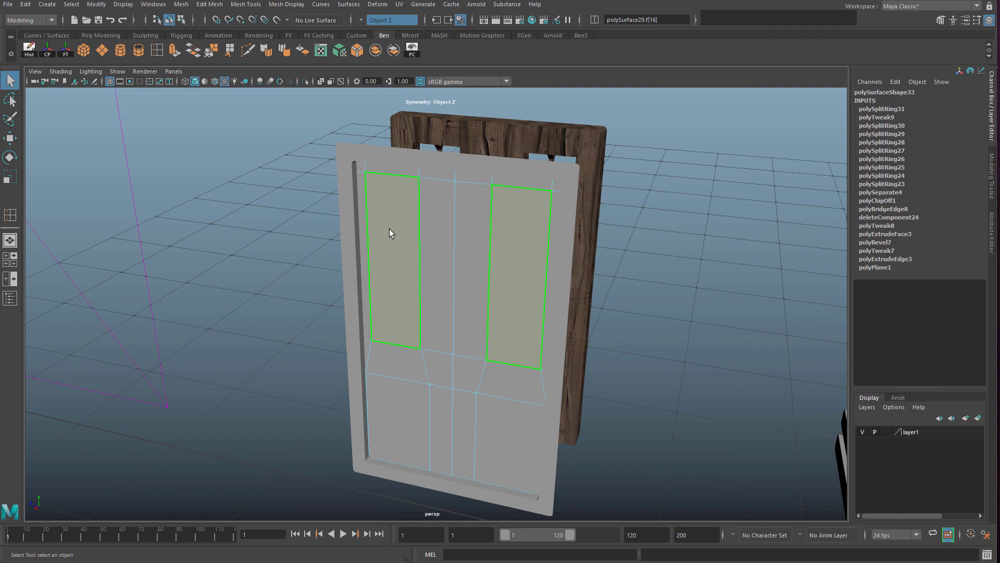
key(Delete)
Extrude the two lower panel faces backward along X, into the depth of the door
alt+drag(441, 294, 423, 301)
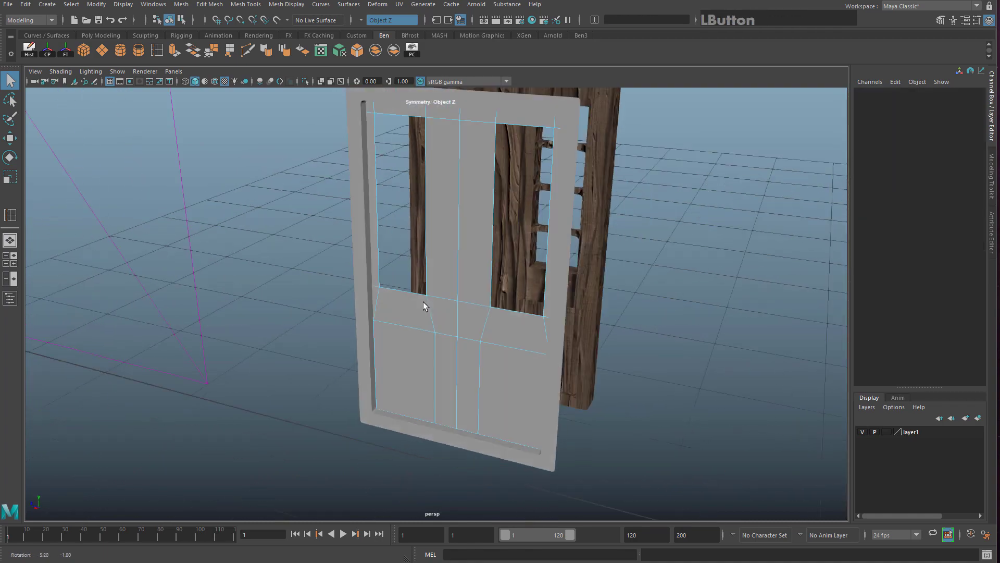
alt+middle_drag(423, 302, 423, 336)
click(474, 316)
alt+drag(474, 317, 594, 180)
click(578, 184)
scroll(573, 208, down, 5)
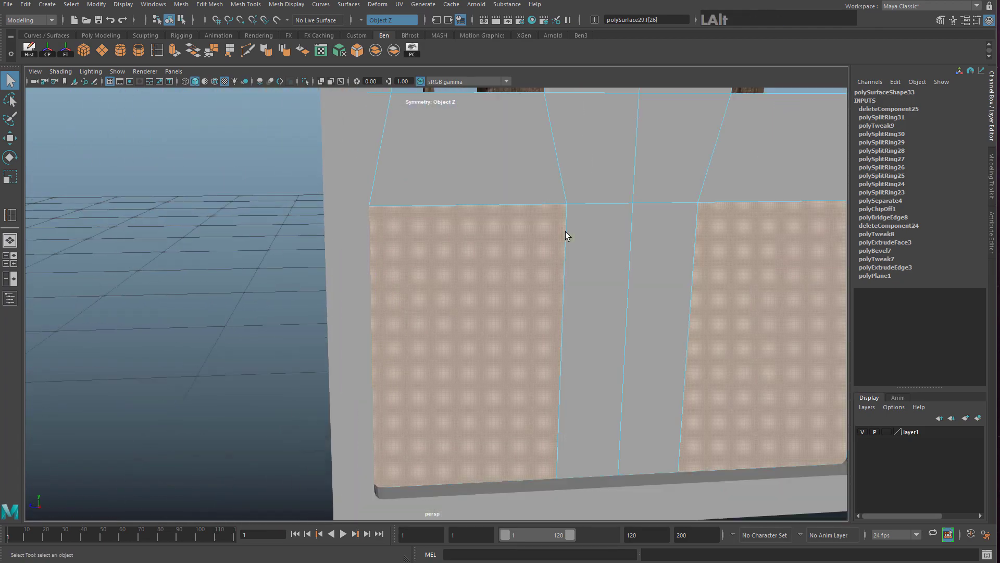
alt+drag(565, 234, 436, 311)
key(w)
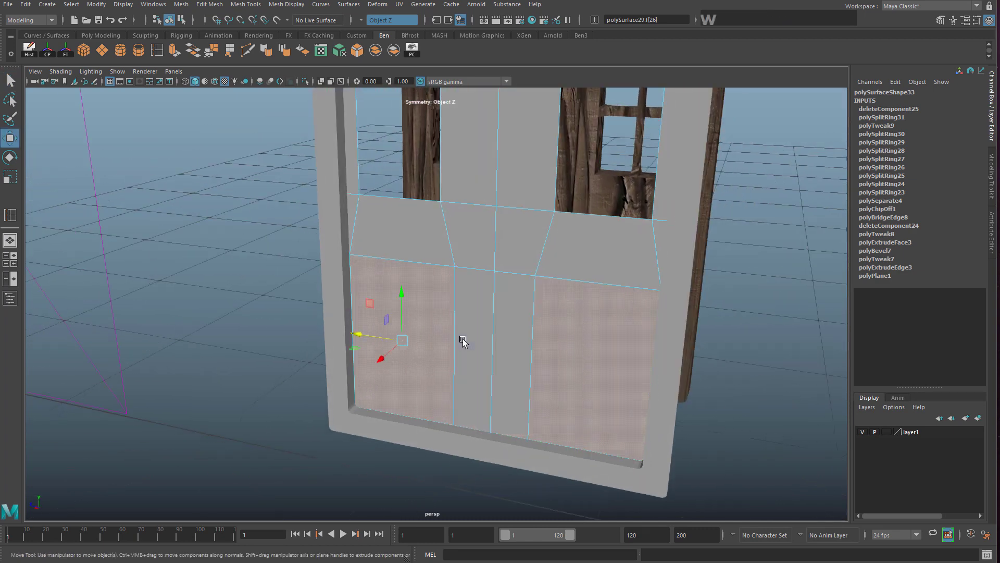
shift+drag(381, 360, 435, 333)
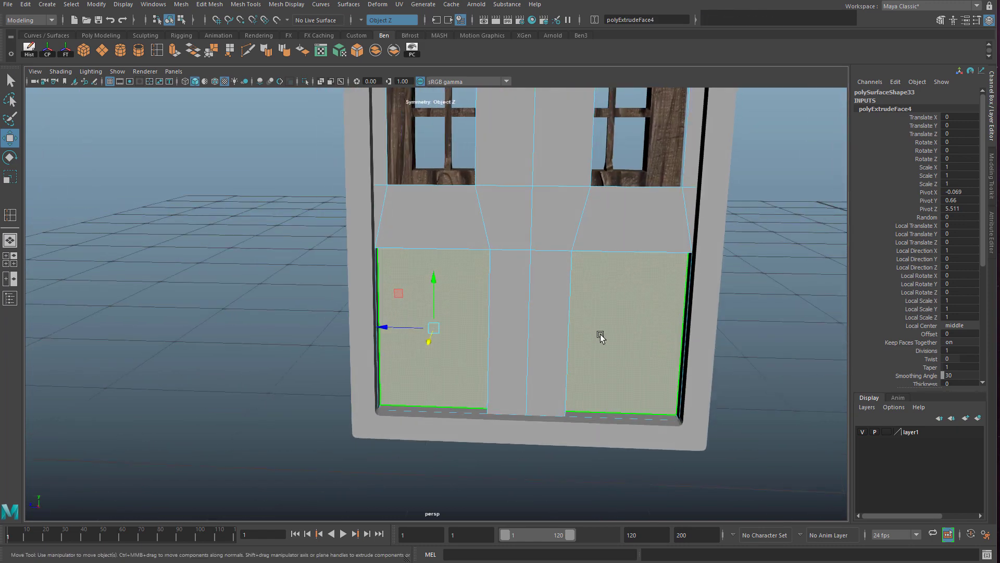
Delete the extruded faces at the back of the two lower recesses, keeping their side walls
alt+right_drag(600, 337, 704, 331)
key(Delete)
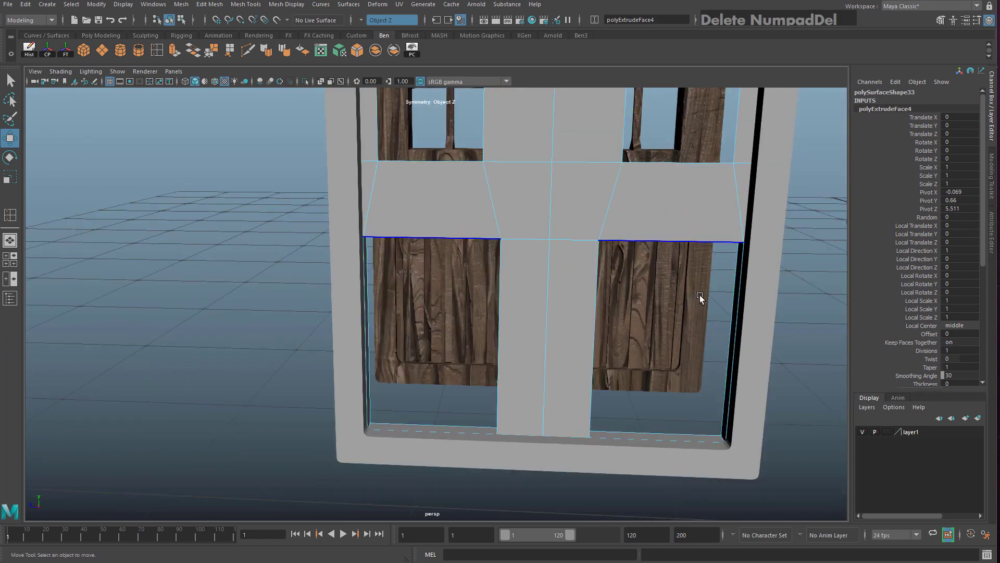
scroll(440, 347, up, 5)
alt+drag(464, 343, 527, 264)
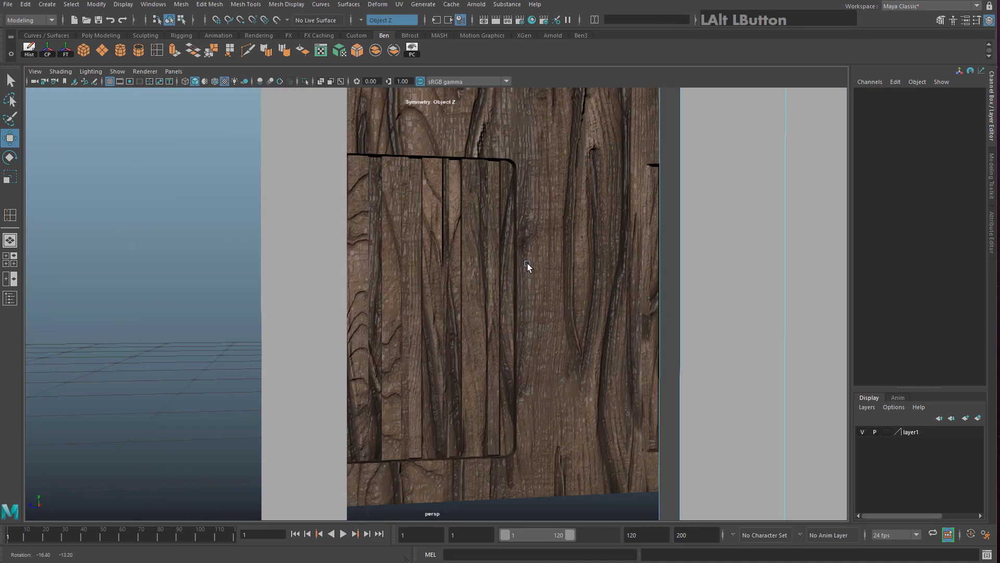
alt+middle_drag(528, 264, 599, 281)
Bevel the corner edges of the two lower openings with 3 segments to round their corners
click(617, 263)
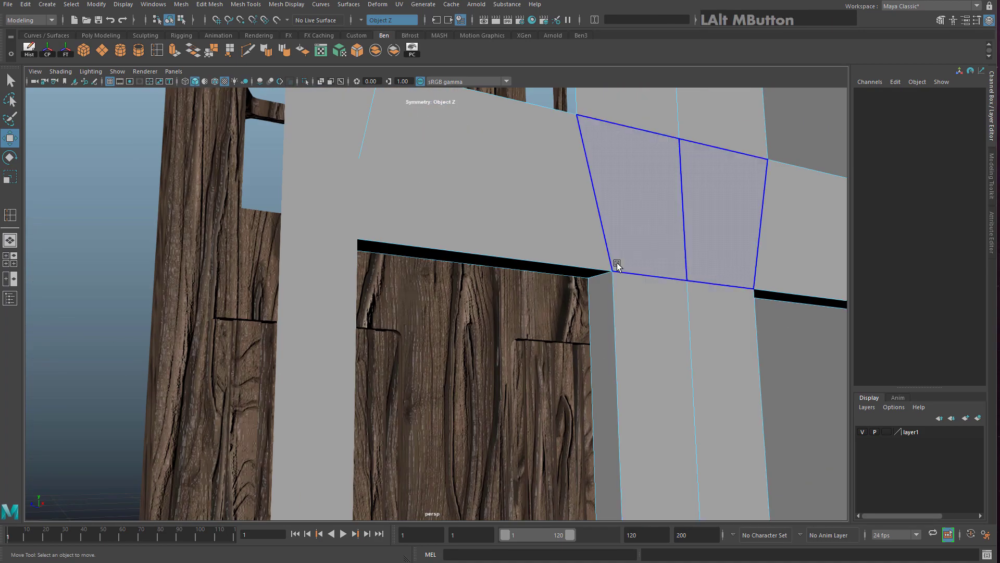
alt+drag(618, 230, 592, 216)
click(591, 217)
alt+drag(440, 224, 257, 232)
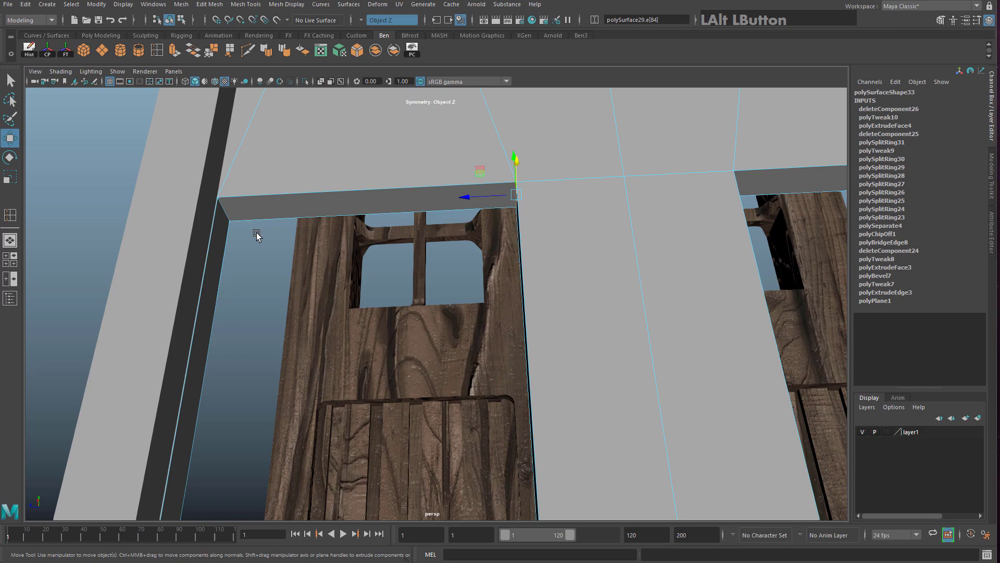
shift+click(224, 210)
alt+drag(299, 289, 311, 449)
alt+drag(494, 400, 599, 413)
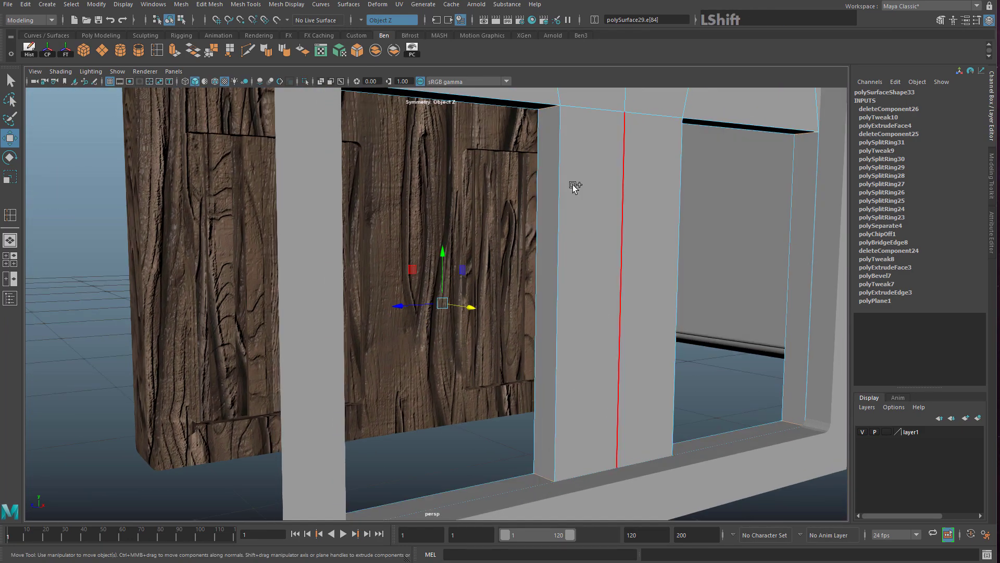
alt+drag(577, 186, 485, 111)
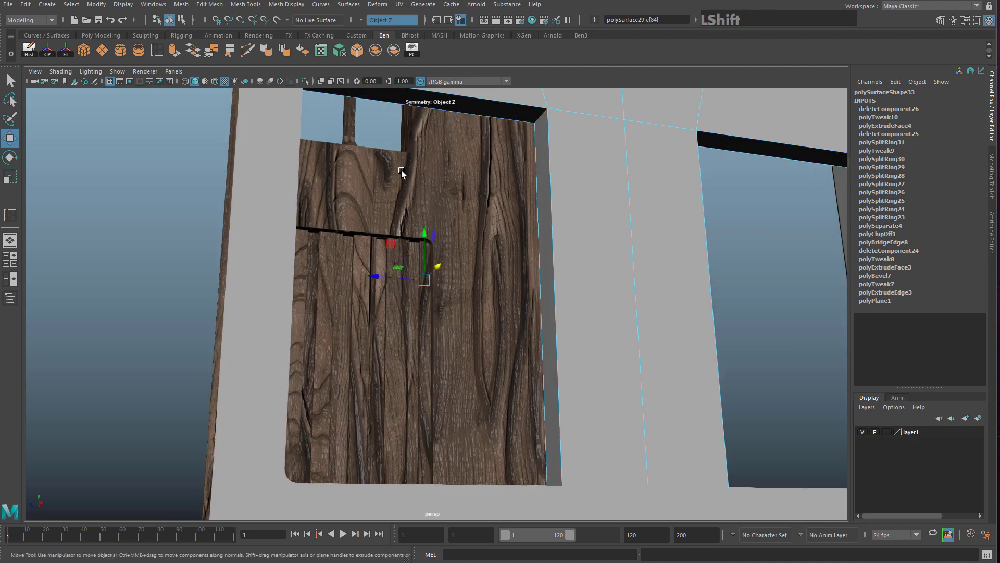
alt+drag(401, 172, 392, 323)
alt+middle_drag(393, 323, 401, 459)
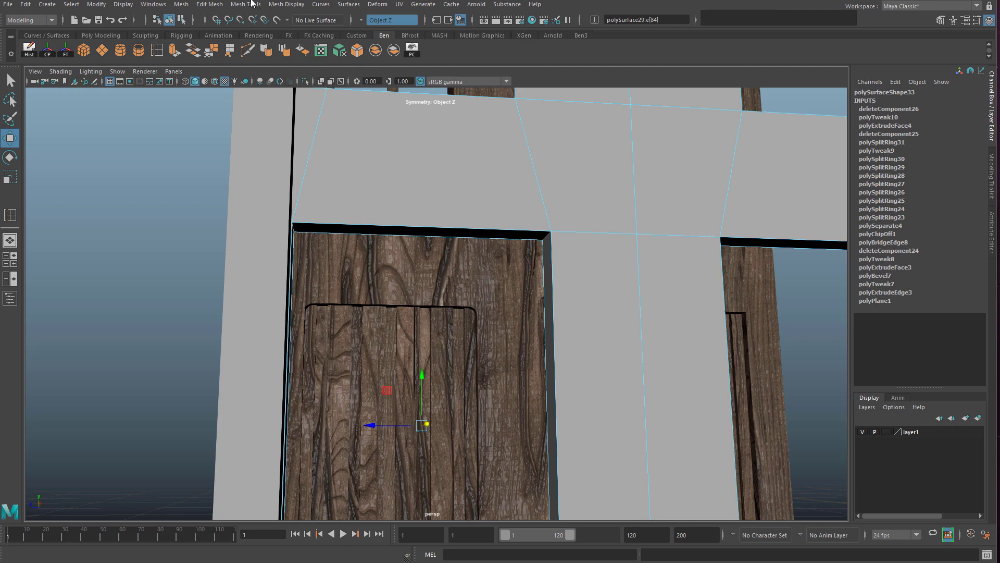
click(209, 3)
click(224, 40)
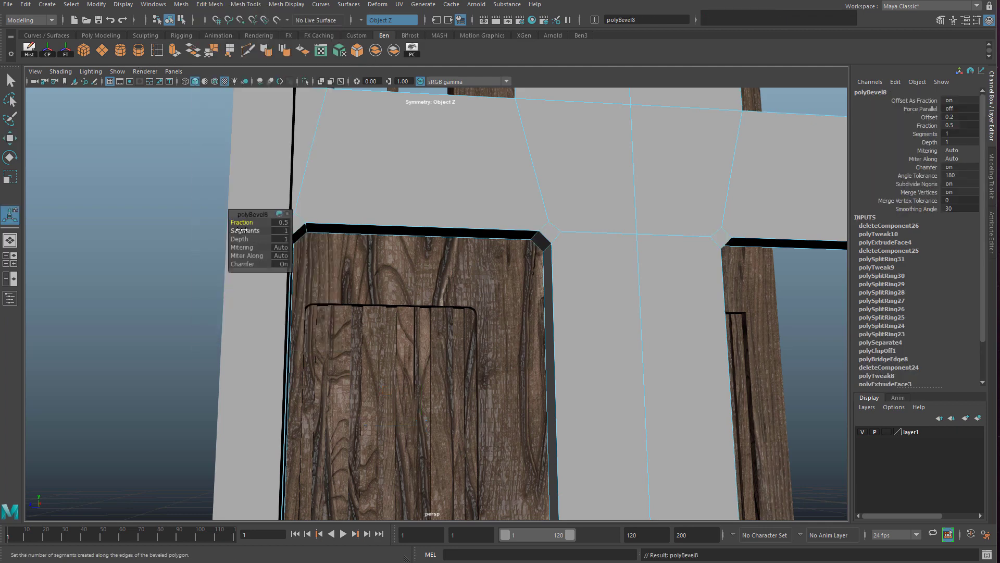
drag(241, 231, 251, 230)
Compare the rounded corners with the original in the side view and set the bevel fraction to 0.57
scroll(439, 239, down, 5)
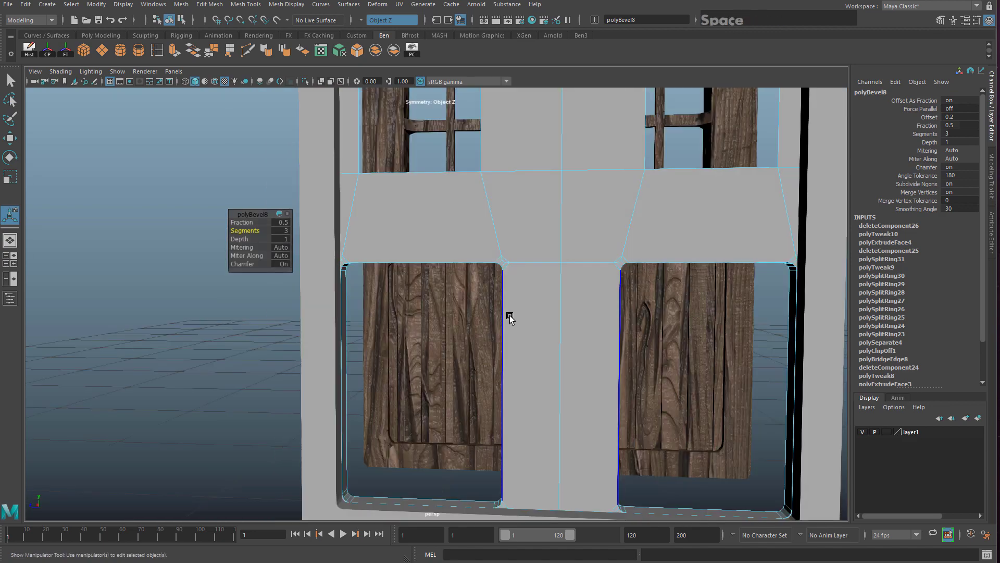
key(space)
key(space)
alt+middle_drag(586, 413, 257, 203)
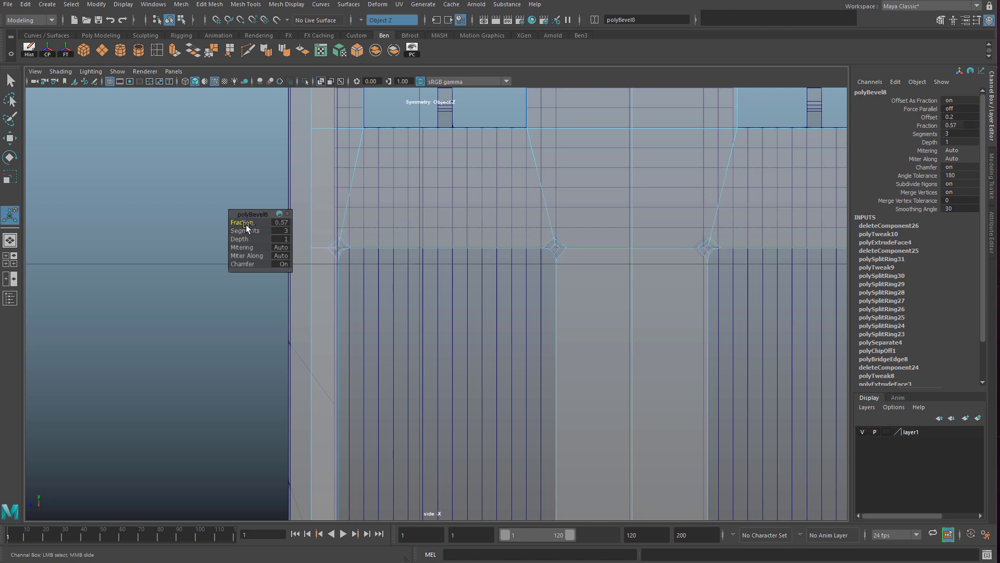
scroll(516, 295, down, 10)
key(space)
key(space)
alt+drag(489, 247, 460, 241)
key(q)
right_drag(460, 241, 490, 224)
Examine the rounded corners of the lower openings and the edges that run into them
mouse_move(489, 265)
alt+middle_down()
mouse_move(446, 257)
mouse_move(489, 283)
alt+middle_up()
scroll(386, 245, up, 3)
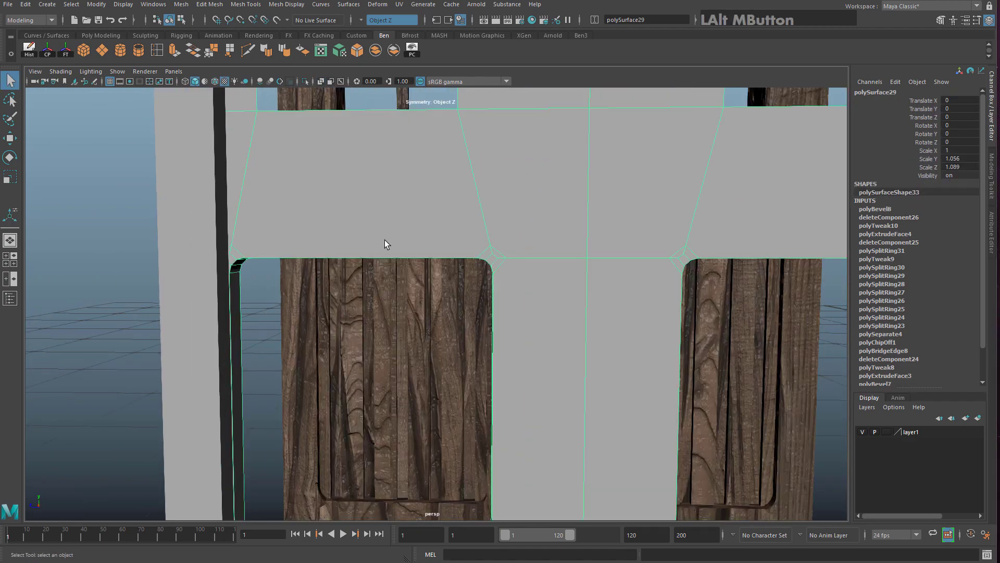
scroll(391, 256, up, 1)
scroll(410, 256, down, 2)
scroll(427, 261, up, 1)
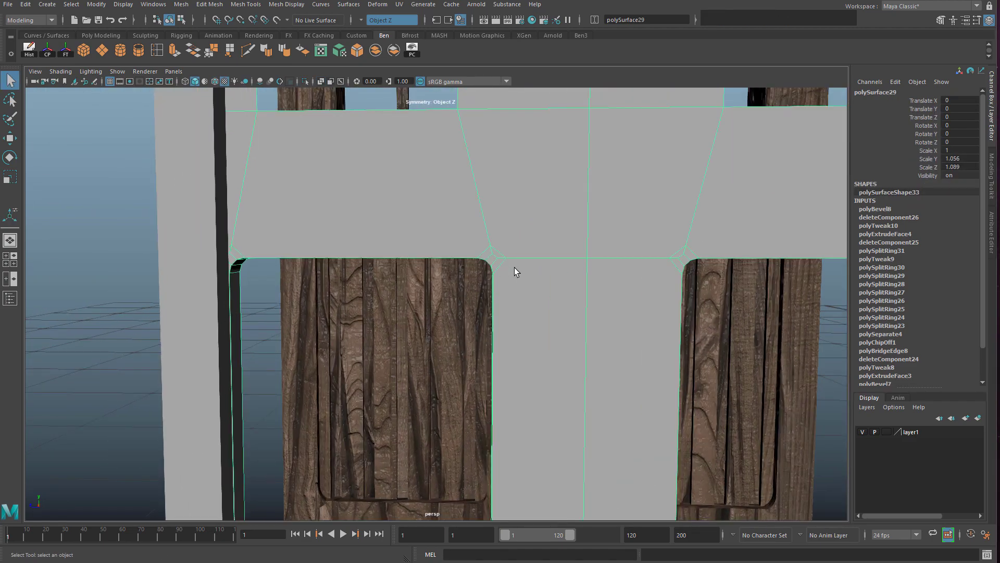
mouse_move(573, 245)
alt+mouse_down()
mouse_move(484, 248)
mouse_move(573, 239)
alt+mouse_up()
alt+middle_drag(574, 240, 491, 304)
scroll(490, 303, down, 3)
scroll(477, 306, up, 4)
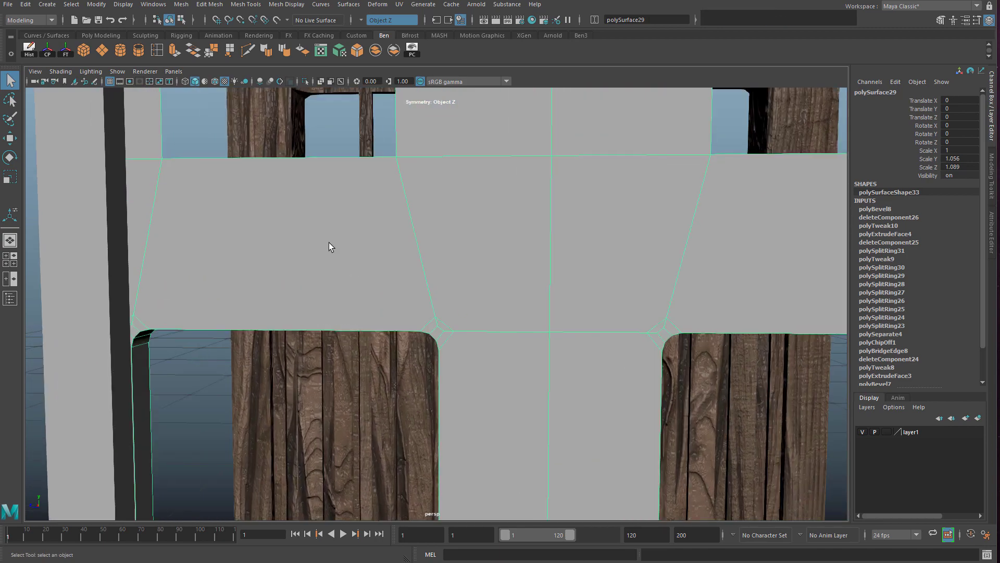
scroll(375, 235, down, 4)
Move the panel forward out of the frame along X, to a Translate X of 0.281
right_drag(453, 218, 490, 196)
scroll(482, 218, down, 2)
key(e)
key(w)
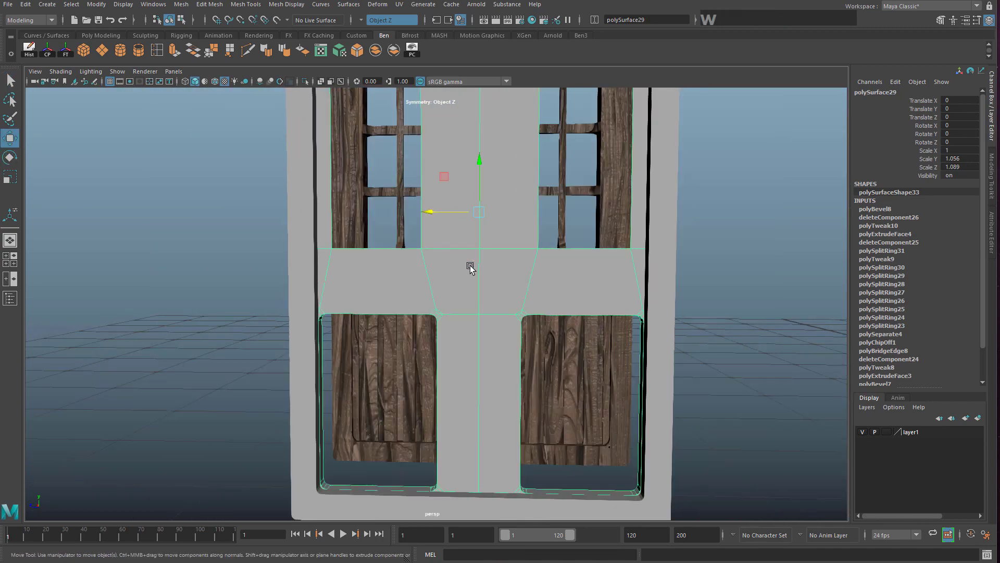
alt+drag(471, 269, 434, 279)
drag(395, 306, 319, 337)
alt+drag(311, 337, 344, 319)
alt+middle_drag(417, 332, 426, 280)
mouse_move(368, 320)
alt+mouse_down()
mouse_move(424, 273)
mouse_move(382, 308)
alt+mouse_up()
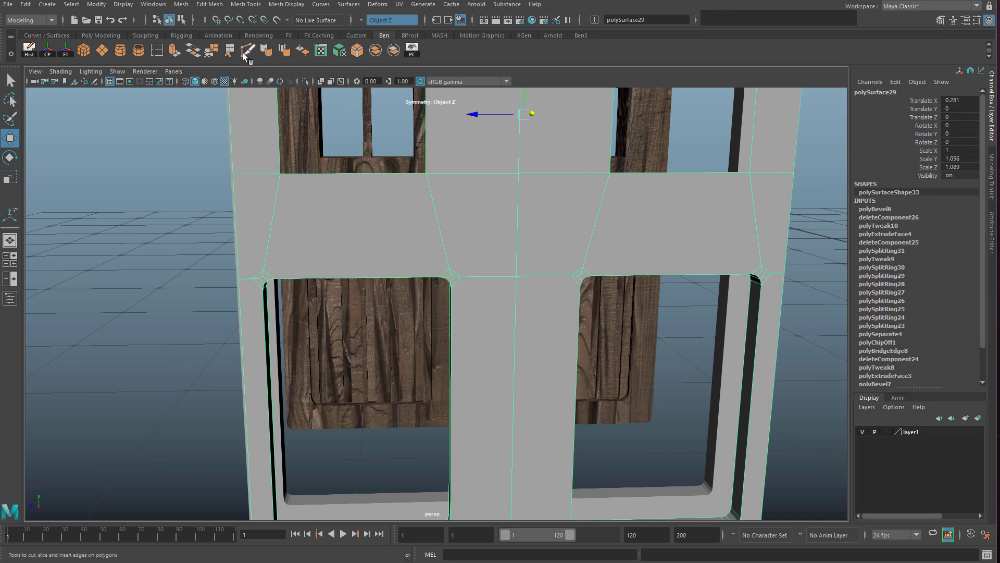
With Multi-Cut, cut a horizontal edge above each lower opening, joining the upper points of its two beveled corners
click(245, 4)
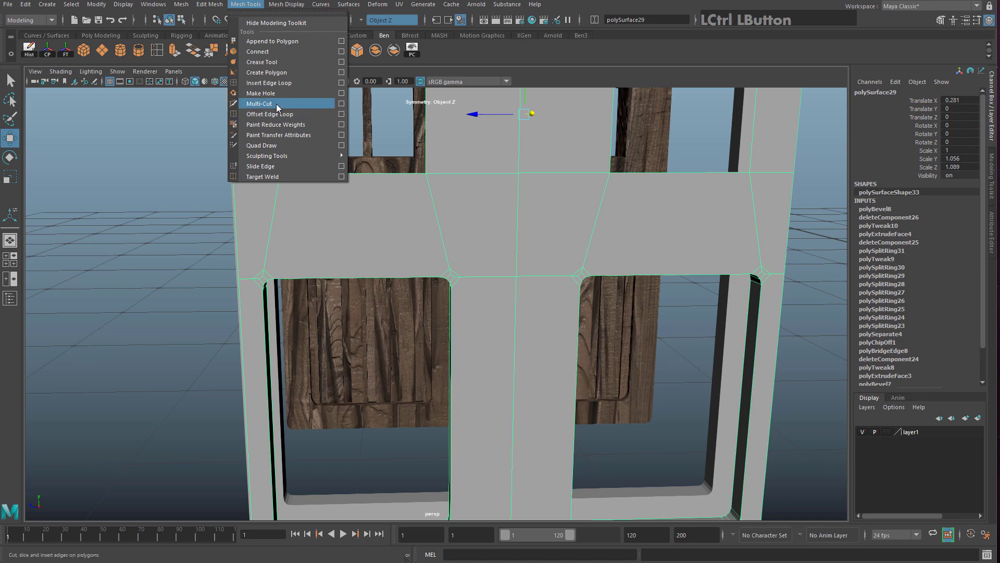
click(247, 5)
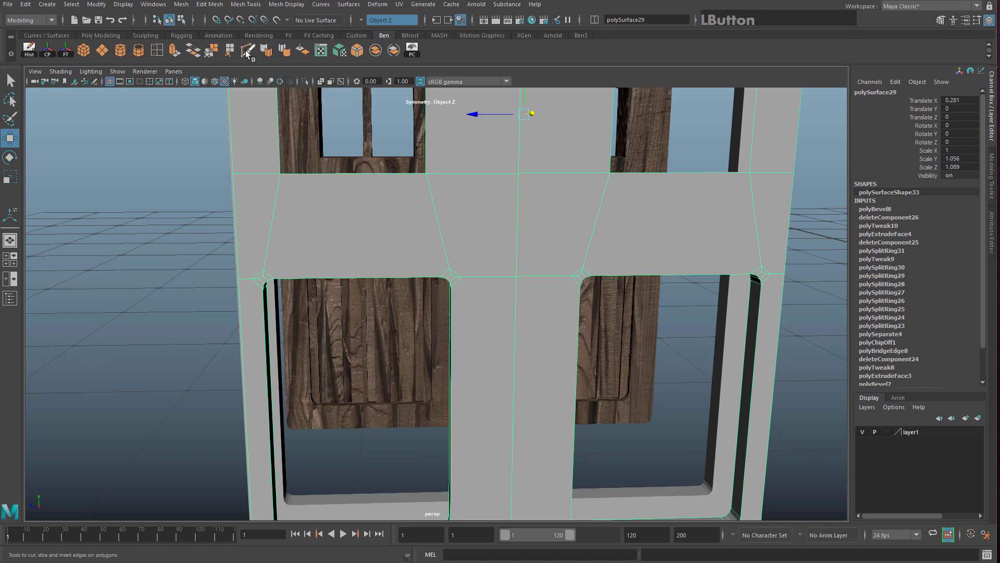
click(245, 51)
alt+middle_drag(334, 276, 334, 244)
alt+scroll(244, 218, up, 6)
alt+middle_drag(243, 218, 327, 283)
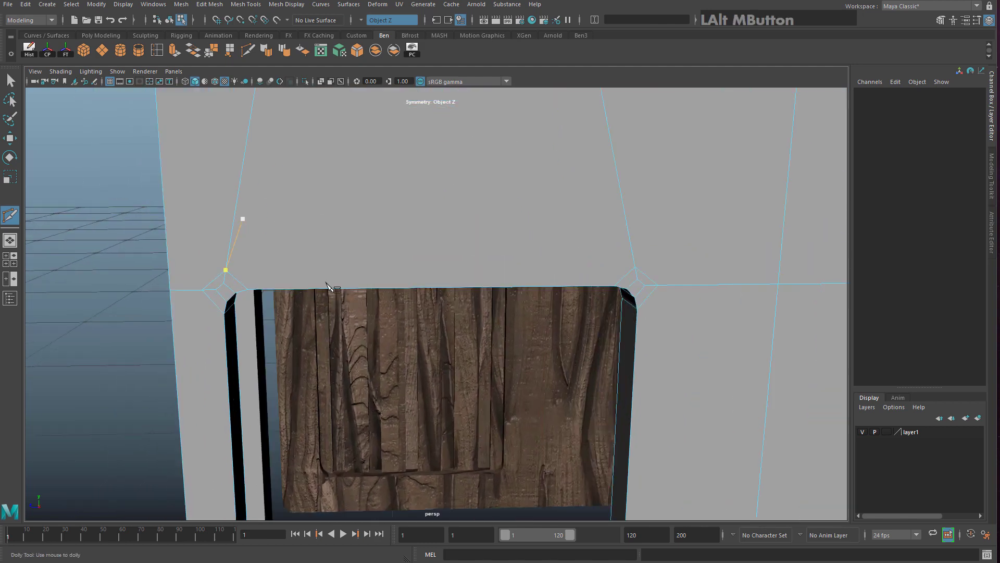
alt+drag(280, 290, 282, 275)
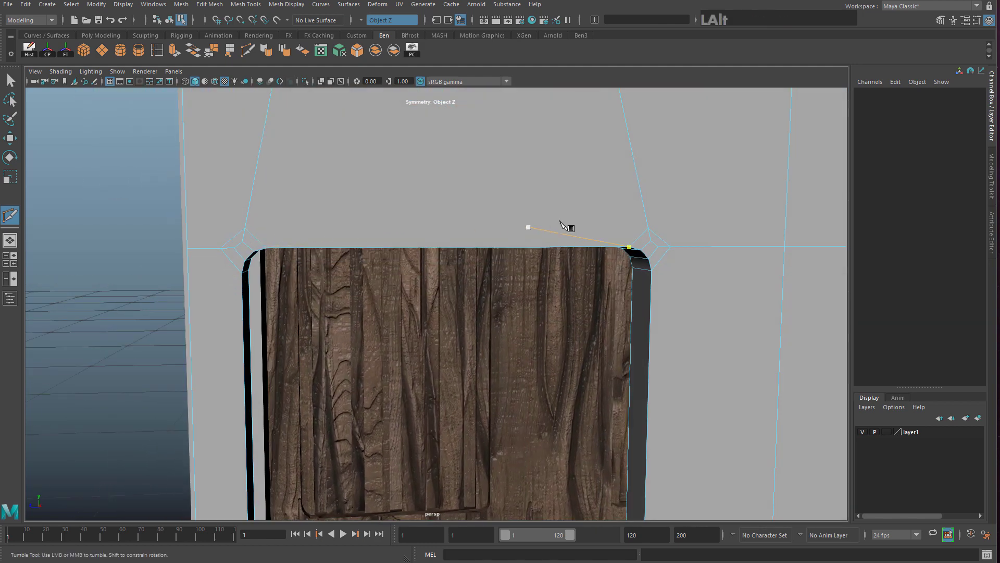
alt+middle_drag(561, 222, 499, 238)
alt+middle_drag(183, 267, 202, 270)
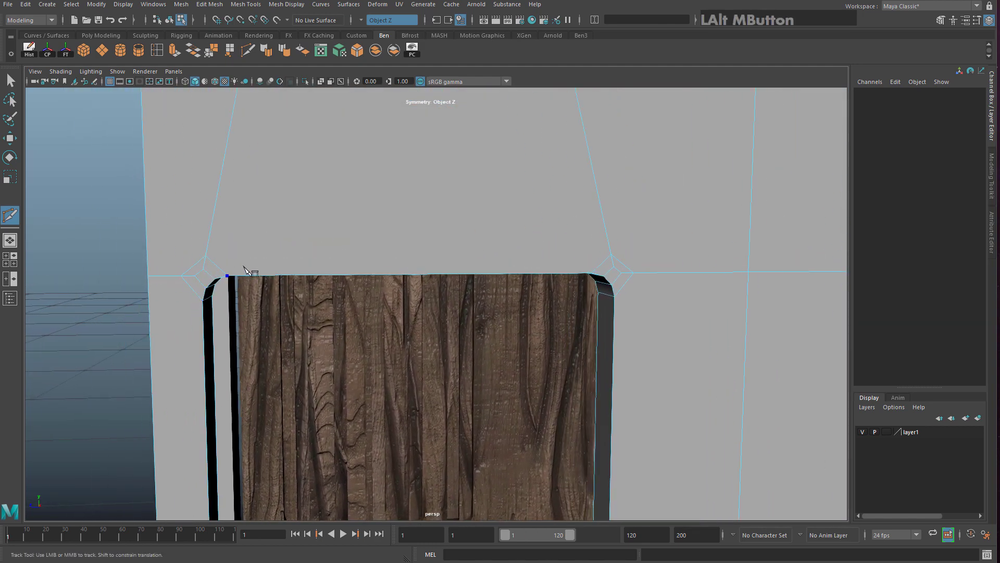
click(206, 256)
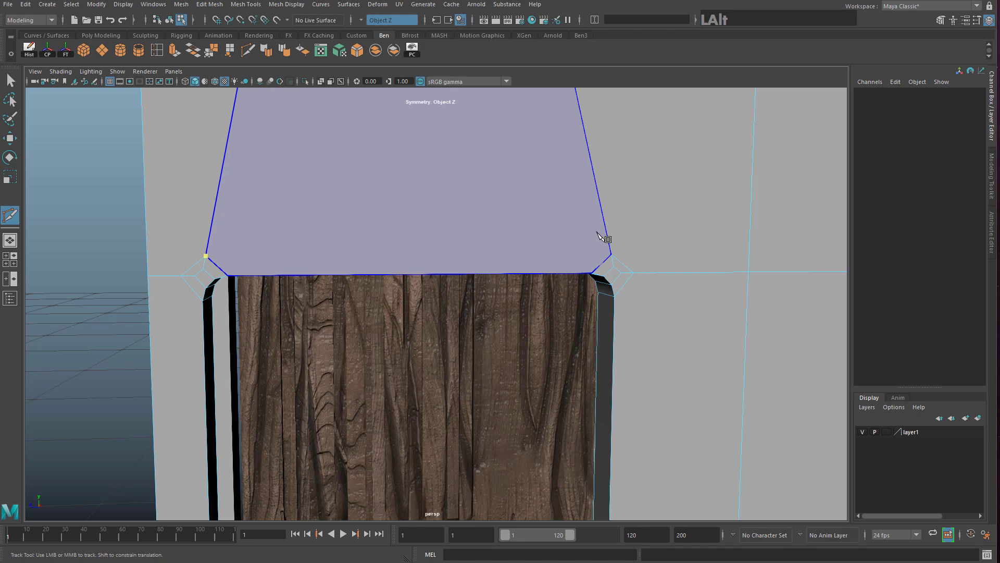
click(612, 254)
scroll(623, 278, down, 4)
alt+middle_drag(648, 290, 485, 274)
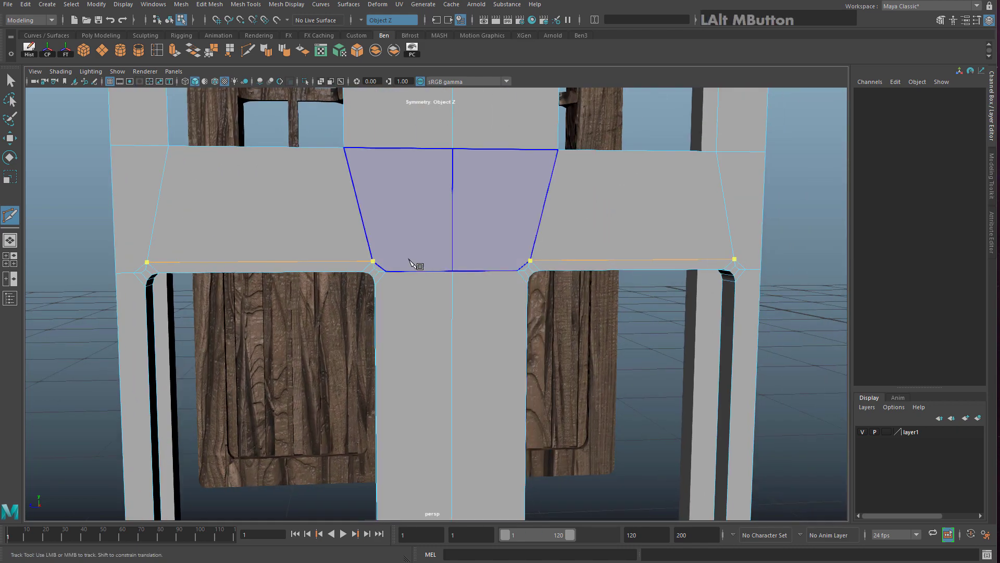
key(Return)
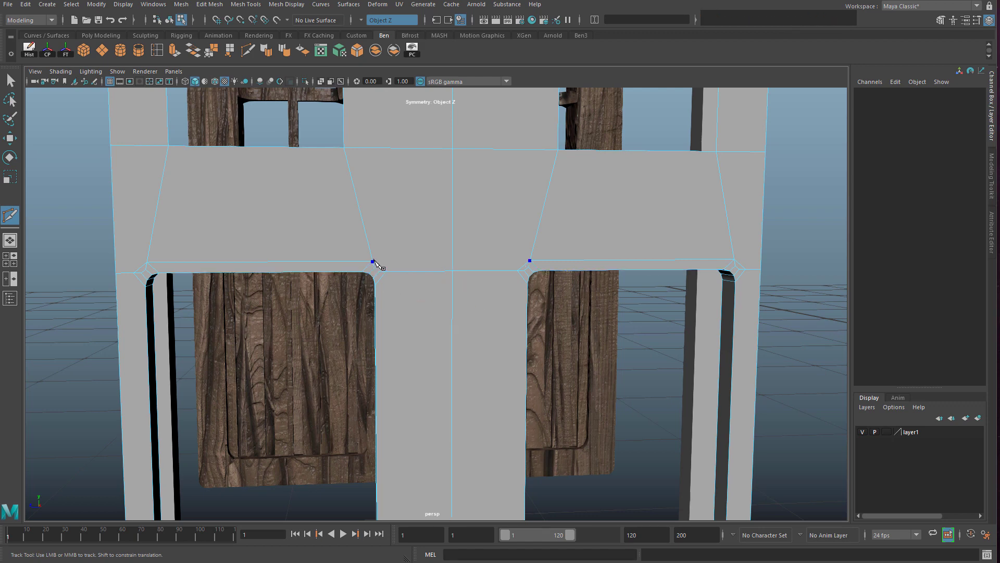
Cut a horizontal edge across the middle of the panel, linking the inner corner points above the two lower openings
scroll(397, 265, up, 2)
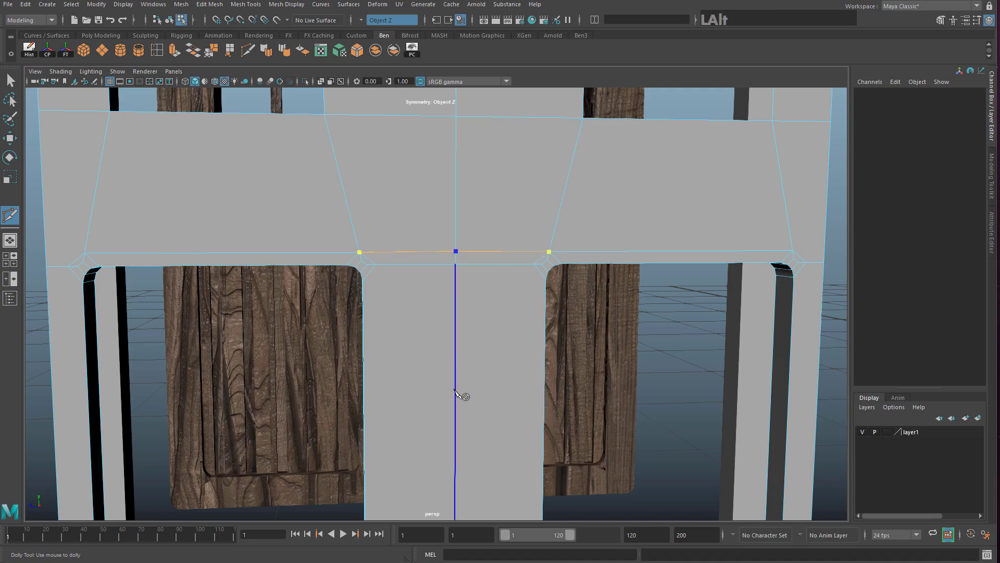
alt+middle_drag(462, 398, 500, 163)
alt+drag(501, 163, 444, 248)
alt+middle_drag(444, 248, 417, 146)
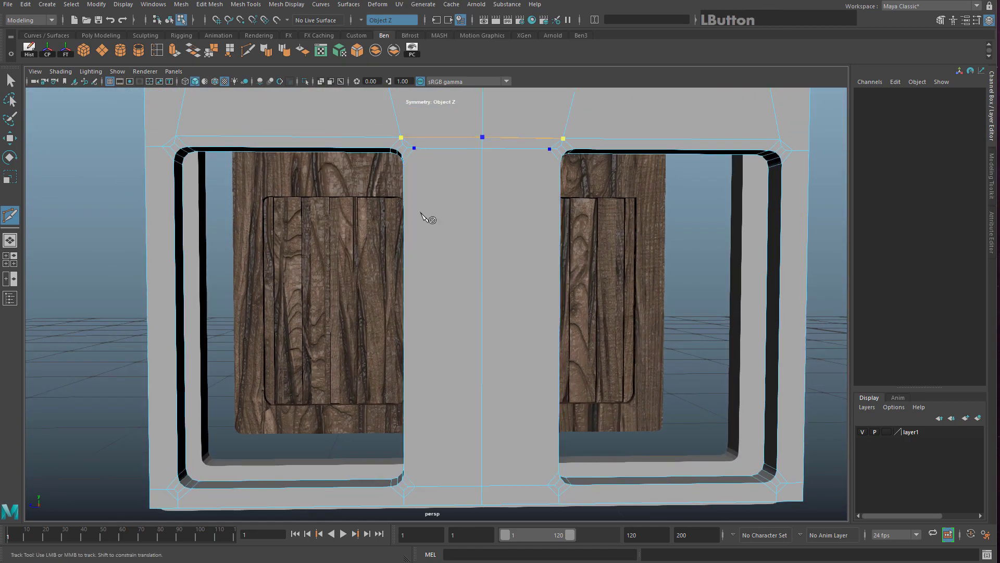
alt+middle_drag(431, 368, 456, 304)
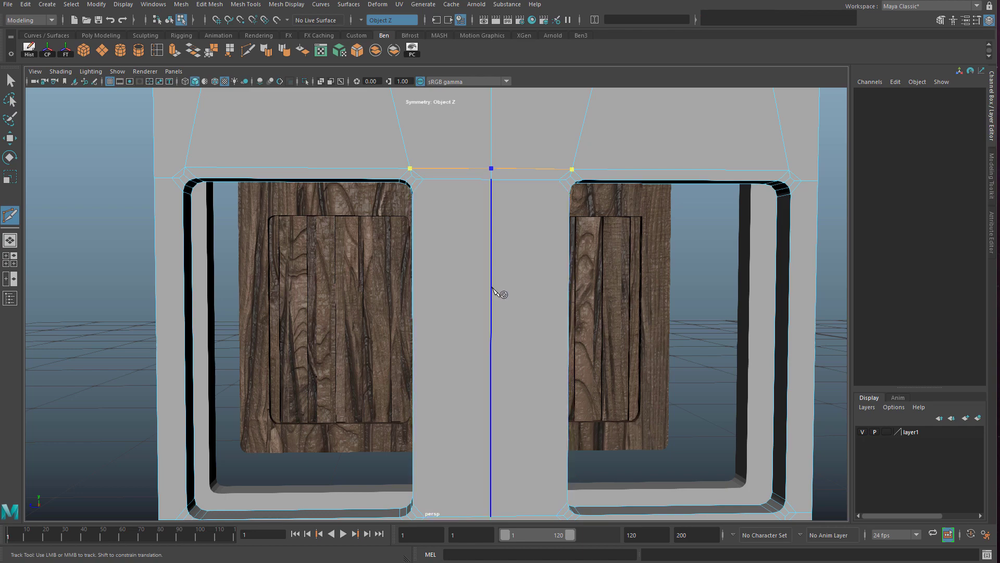
Cut vertical edges down both sides of the center post, from the upper to the lower beveled corners of the openings
alt+middle_drag(440, 437, 440, 364)
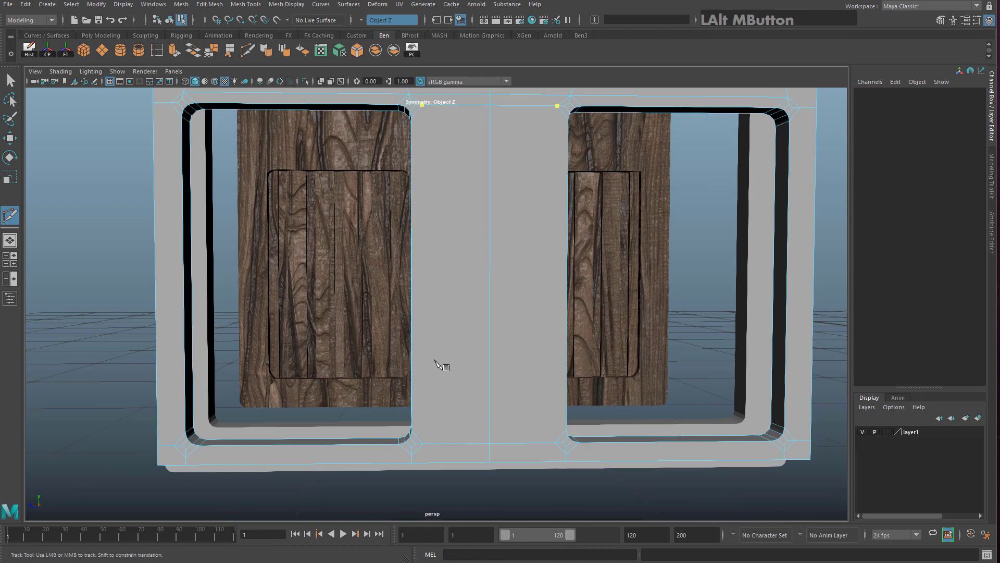
click(423, 444)
key(Return)
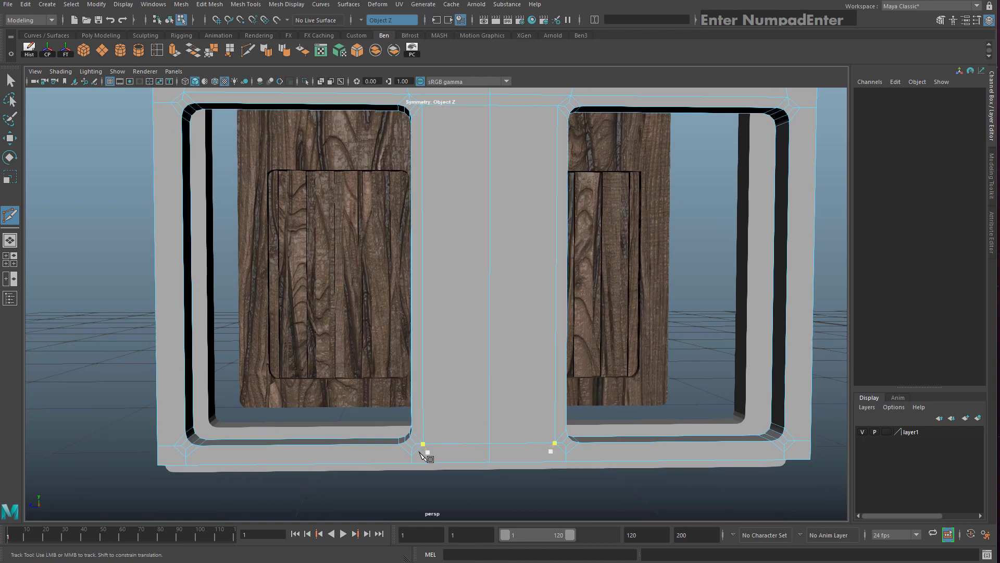
Cut horizontal edges along the bottom rail below both openings and across the base of the center post
click(411, 455)
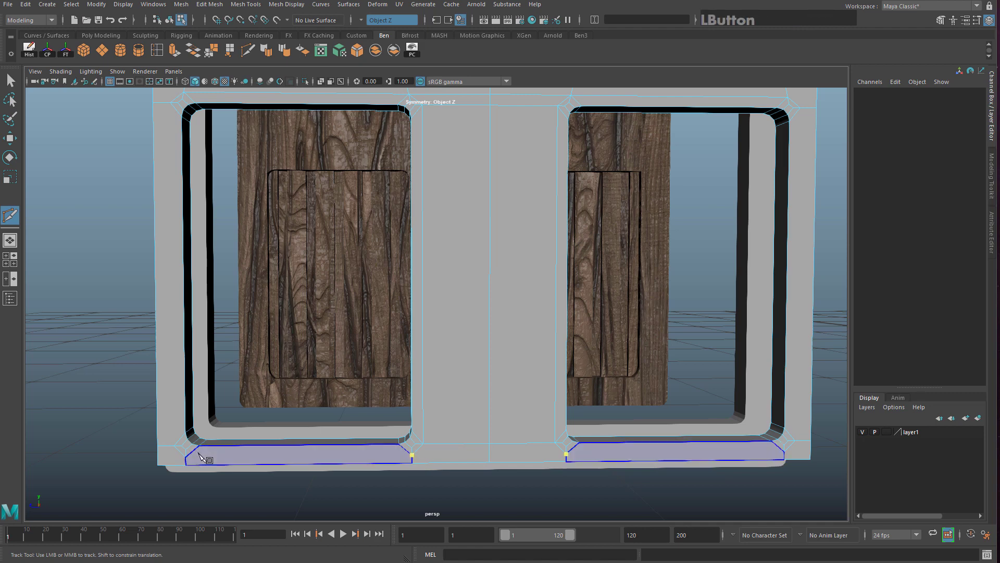
key(Return)
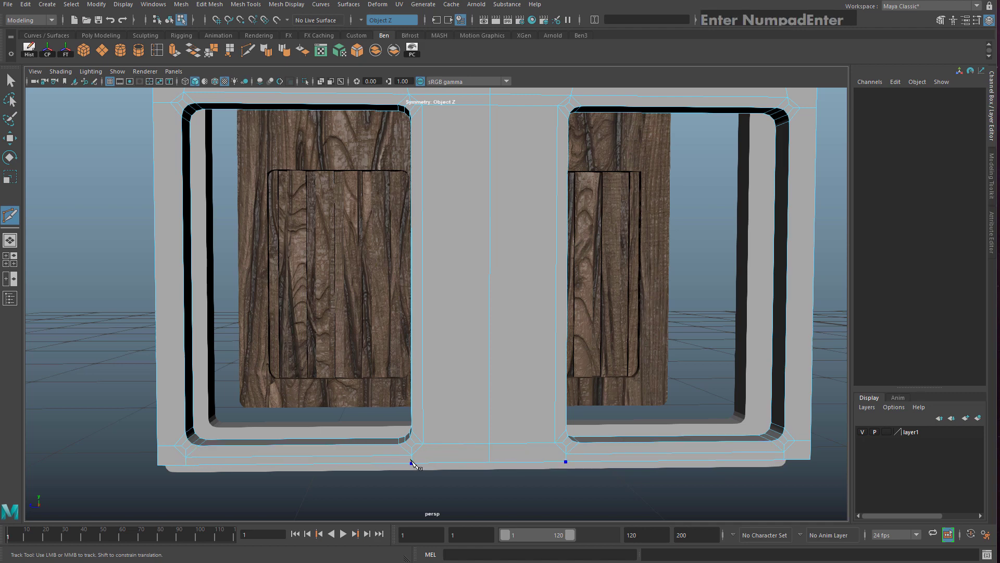
click(411, 455)
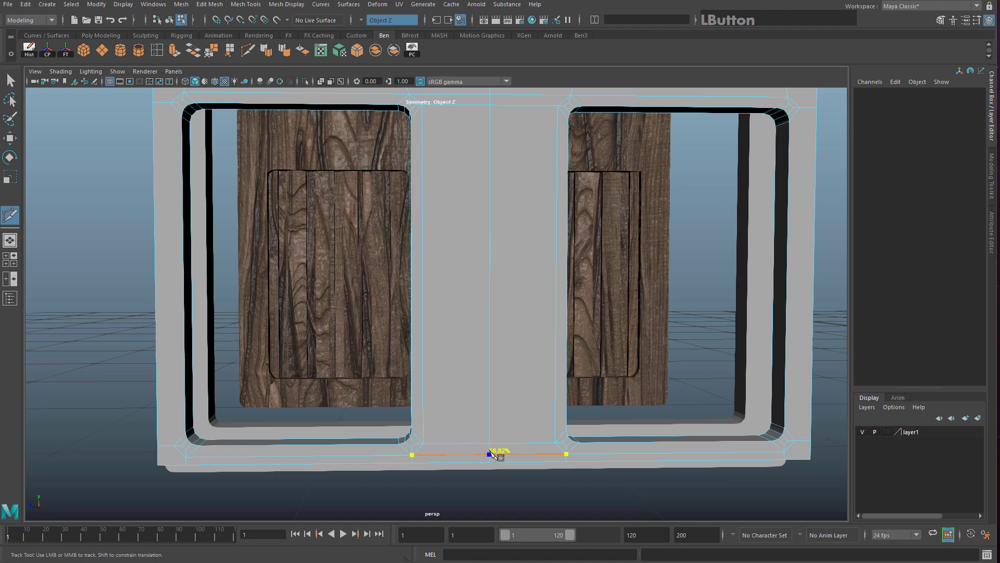
key(Return)
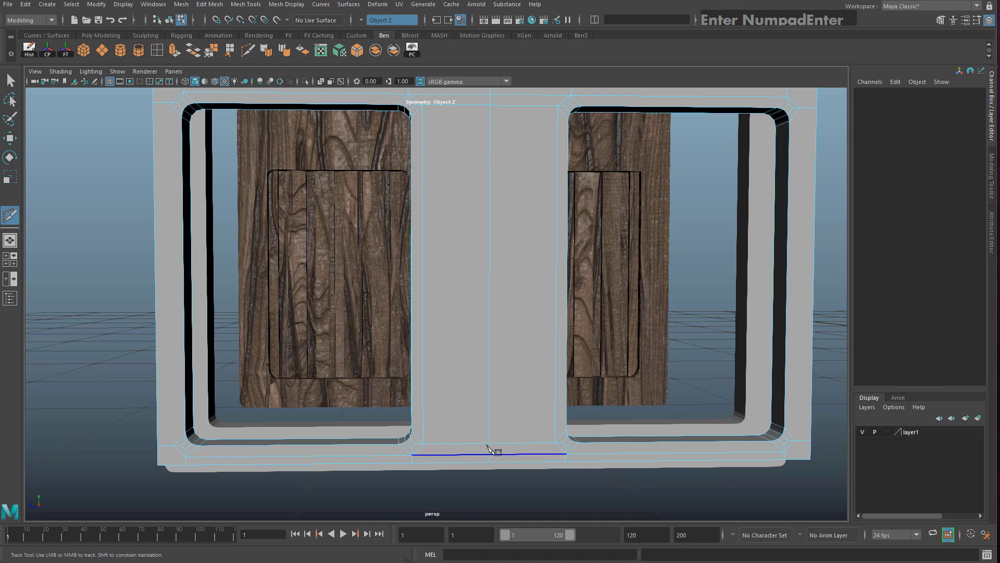
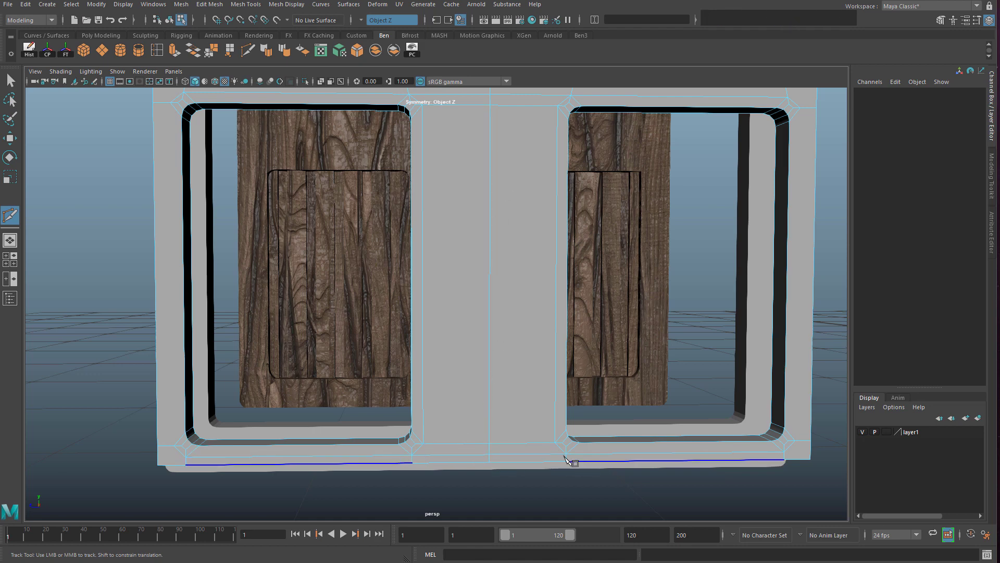
click(426, 459)
alt+middle_drag(432, 443, 494, 375)
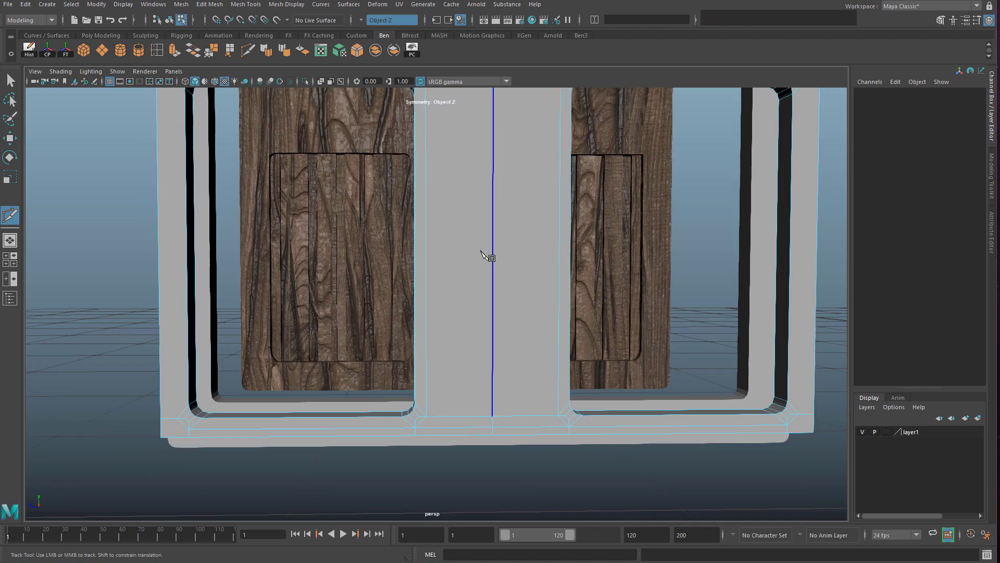
Cut an edge from the openings' lower outer corner points straight out to the panel's side edges
alt+middle_drag(307, 308, 508, 241)
scroll(448, 323, up, 4)
alt+middle_drag(416, 373, 438, 359)
scroll(427, 359, up, 1)
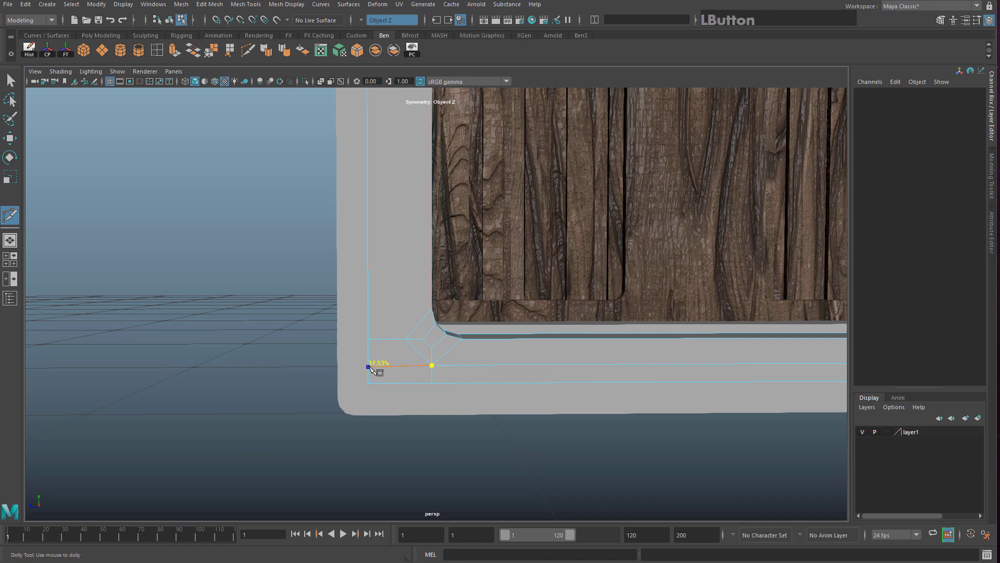
key(Return)
Cut an edge from the openings' upper outer corner points out to the panel's side edges
alt+middle_drag(437, 251, 430, 394)
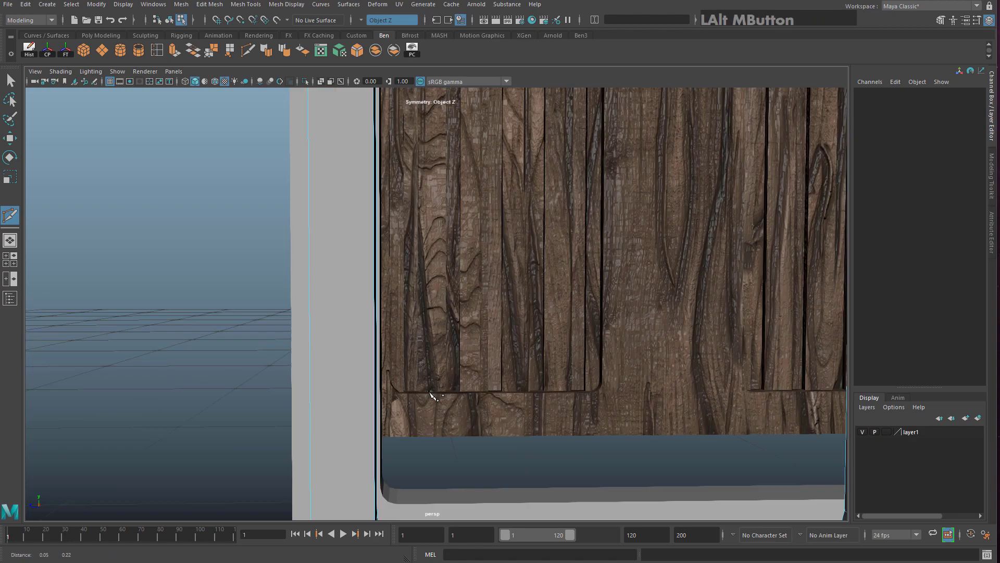
scroll(430, 394, down, 6)
alt+middle_drag(430, 127, 417, 333)
scroll(411, 365, up, 4)
alt+middle_drag(397, 420, 447, 232)
click(428, 311)
click(382, 308)
key(Return)
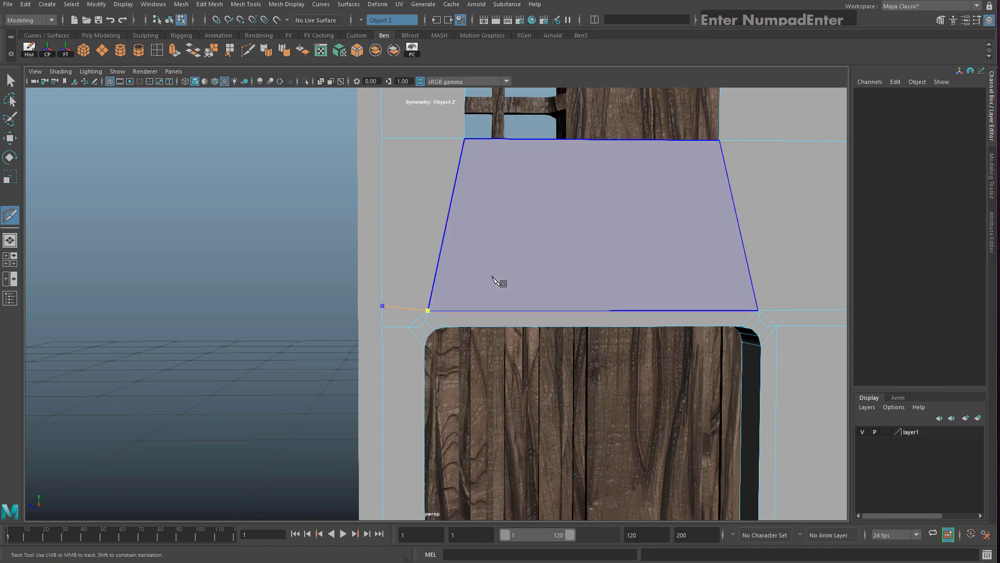
Finish the edge cutting and examine the panel's new edges from the front and the back
scroll(495, 279, down, 6)
alt+middle_drag(520, 98, 432, 140)
alt+middle_drag(471, 315, 484, 234)
key(w)
alt+drag(203, 110, 359, 156)
alt+middle_drag(364, 260, 438, 340)
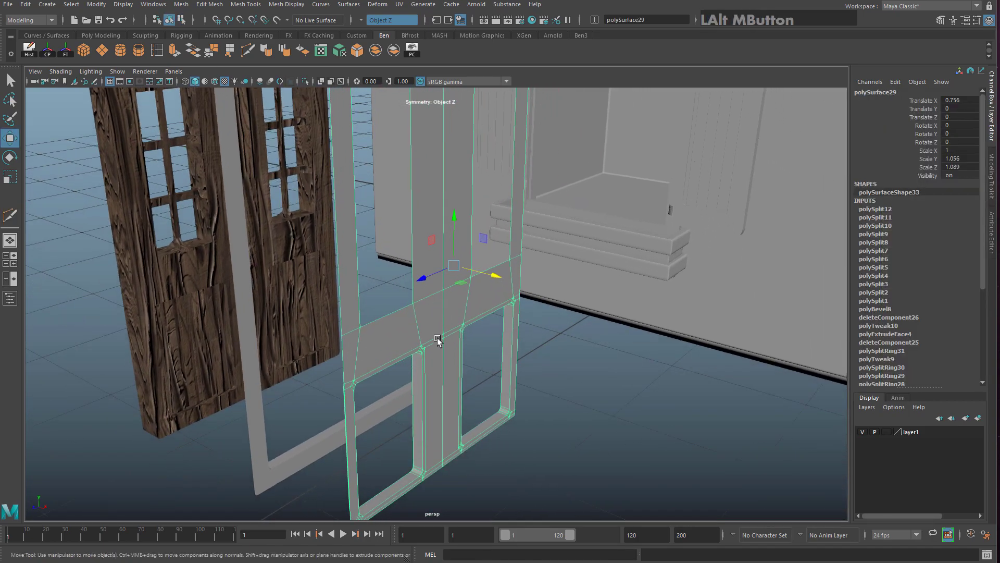
mouse_move(438, 340)
alt+mouse_down()
mouse_move(327, 348)
mouse_move(342, 328)
mouse_move(386, 345)
mouse_move(331, 350)
mouse_move(413, 368)
mouse_move(471, 311)
mouse_move(516, 304)
mouse_move(476, 331)
mouse_move(440, 326)
alt+mouse_up()
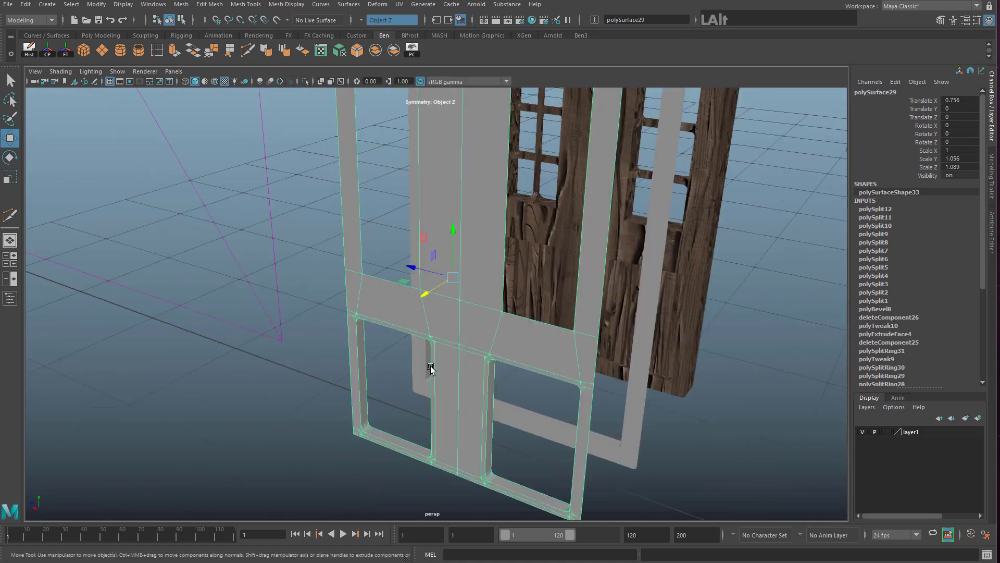
Try to extrude all of the panel's faces to give it thickness
alt+middle_drag(431, 366, 449, 350)
right_drag(449, 286, 448, 317)
double_click(447, 294)
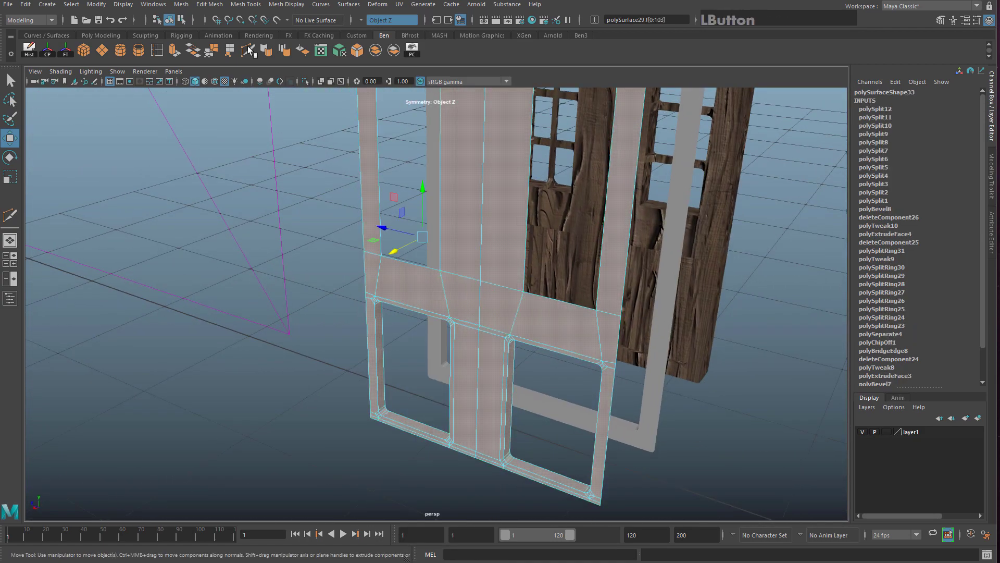
click(211, 50)
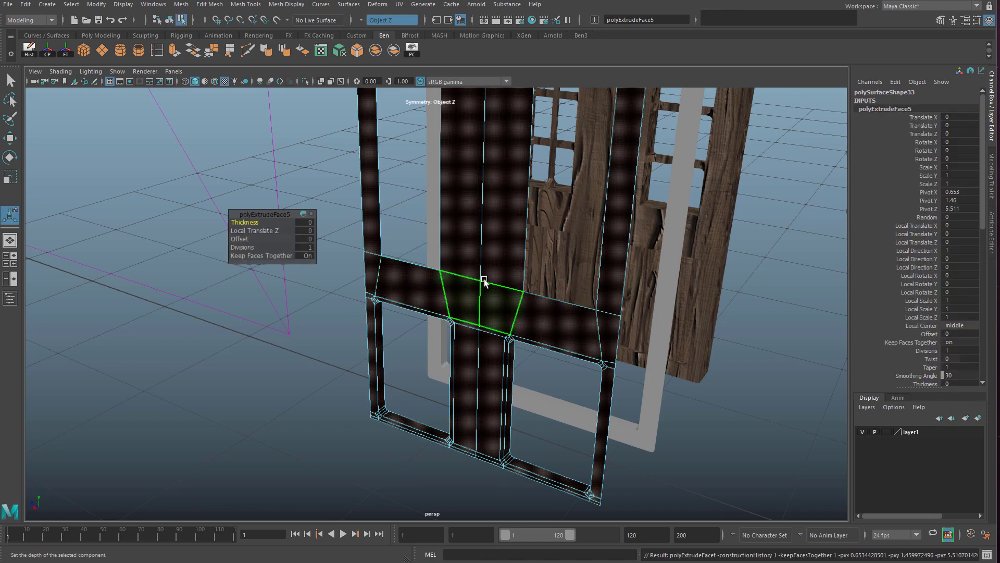
alt+right_drag(484, 281, 462, 220)
alt+middle_drag(462, 220, 465, 259)
drag(483, 169, 506, 180)
key(ctrl+z)
key(ctrl+z)
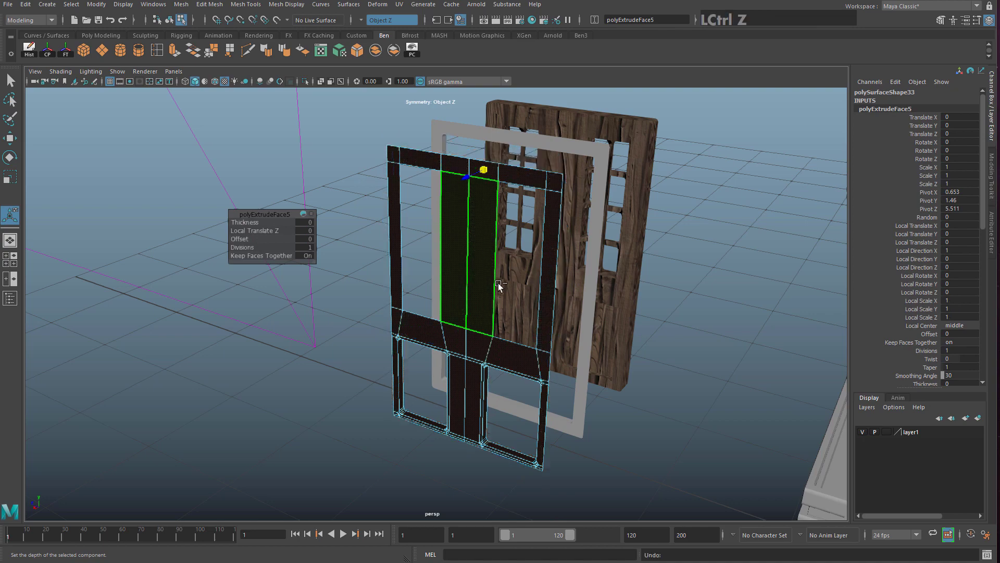
alt+right_drag(498, 353, 388, 443)
alt+middle_drag(388, 443, 395, 280)
key(ctrl+z)
key(ctrl+z)
Delete the loop of inner wall faces around the panel's lower openings
alt+middle_drag(421, 386, 377, 373)
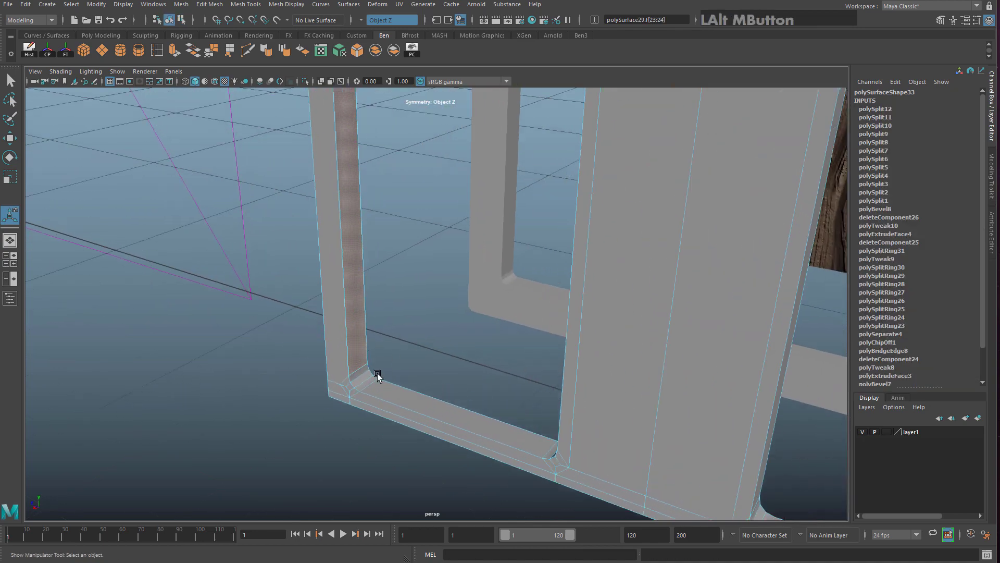
click(430, 404)
alt+middle_drag(430, 404, 422, 352)
alt+drag(422, 352, 403, 381)
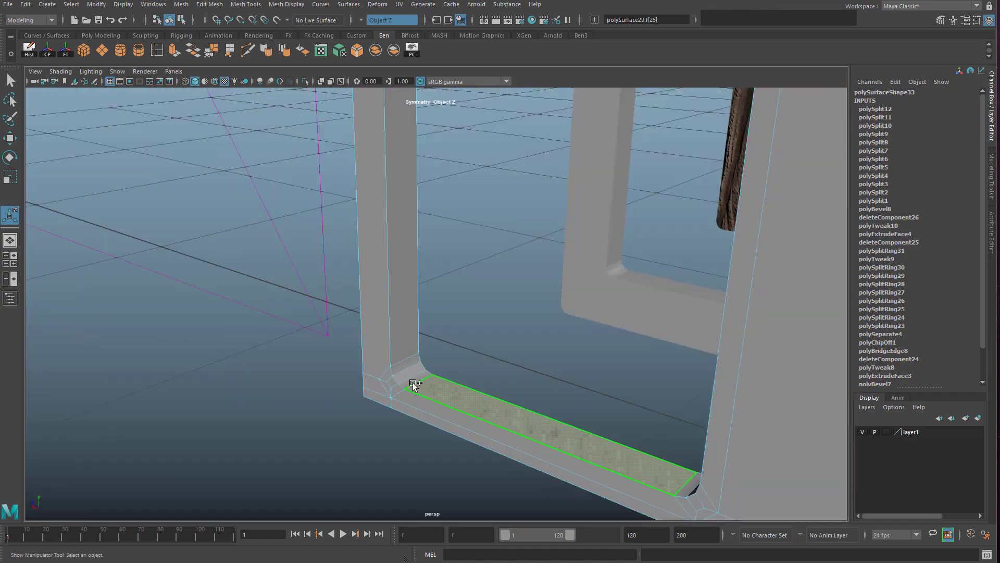
shift+double_click(412, 381)
alt+drag(412, 381, 533, 281)
key(Delete)
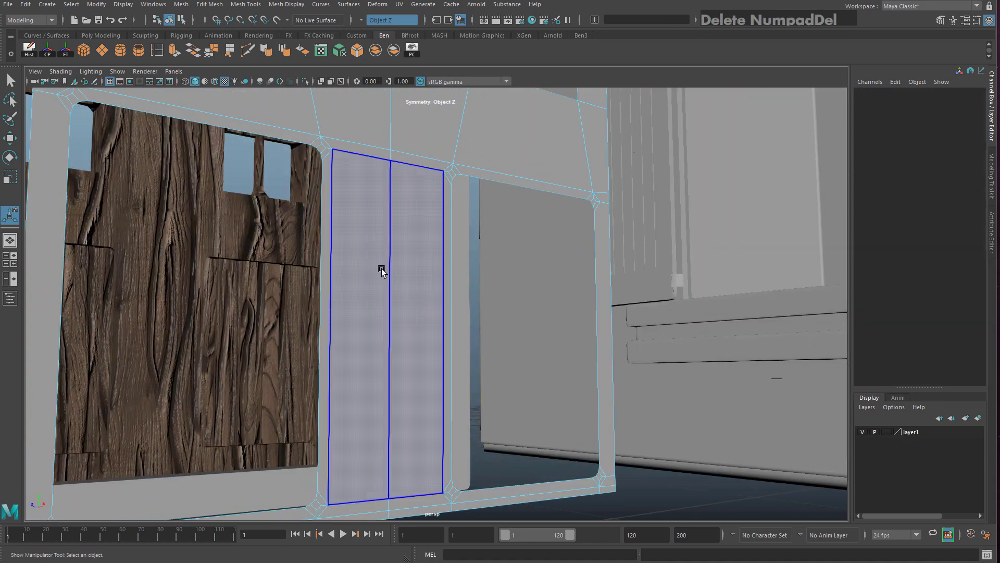
Return to object selection and examine the panel's middle rail and lower openings from both sides
scroll(384, 261, down, 3)
alt+middle_drag(395, 198, 458, 288)
right_drag(458, 286, 500, 256)
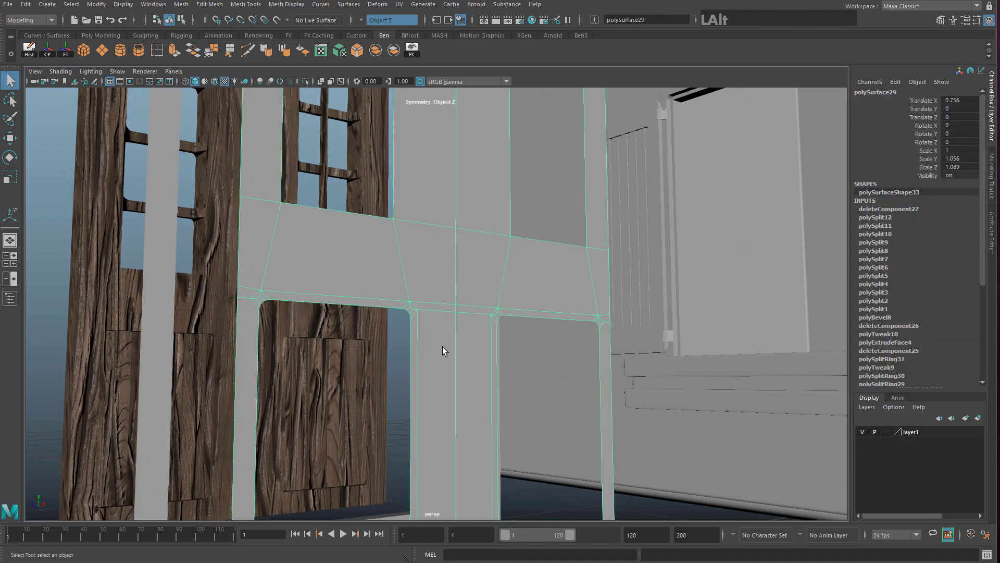
alt+middle_drag(442, 346, 511, 244)
scroll(511, 244, up, 3)
scroll(531, 307, down, 2)
mouse_move(531, 309)
alt+mouse_down()
mouse_move(469, 353)
mouse_move(507, 424)
mouse_move(531, 261)
mouse_move(530, 345)
mouse_move(531, 304)
alt+mouse_up()
alt+middle_drag(531, 305, 543, 289)
alt+drag(536, 317, 392, 314)
mouse_move(392, 314)
alt+middle_down()
mouse_move(420, 282)
mouse_move(408, 325)
alt+middle_up()
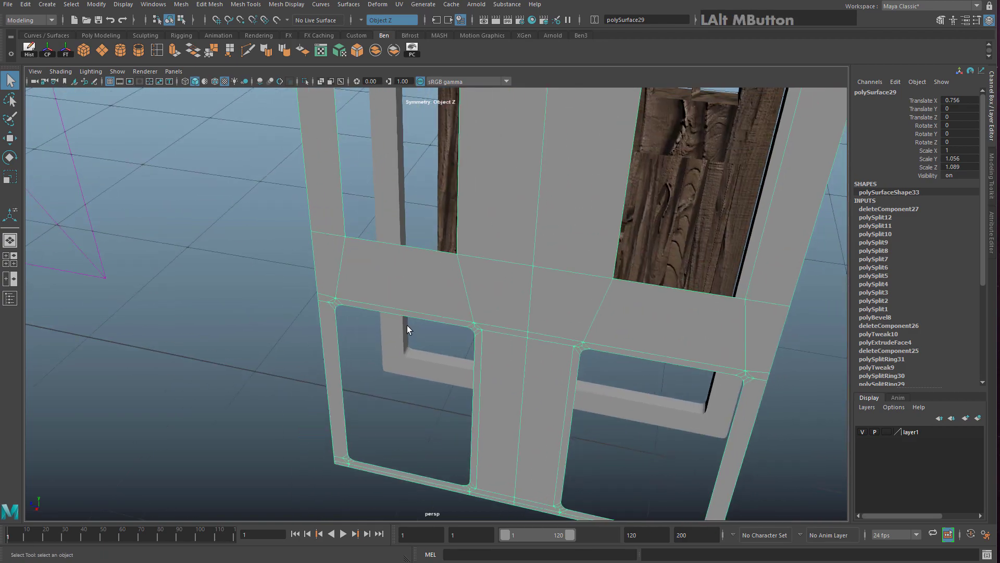
alt+drag(407, 325, 445, 288)
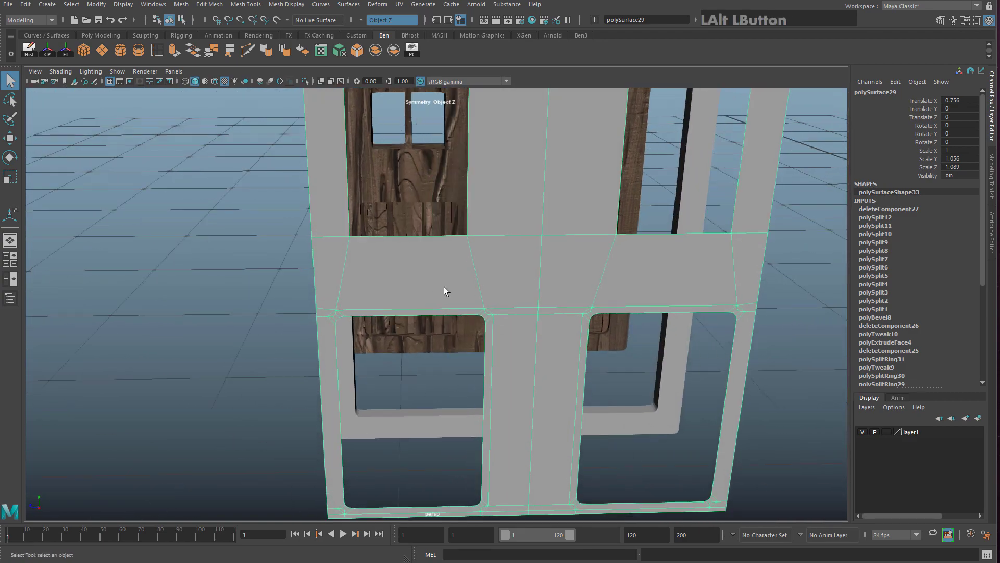
Select all of the flat panel's faces and extrude them to give the panel an even thickness
right_drag(445, 288, 446, 299)
scroll(443, 288, down, 10)
drag(346, 158, 570, 497)
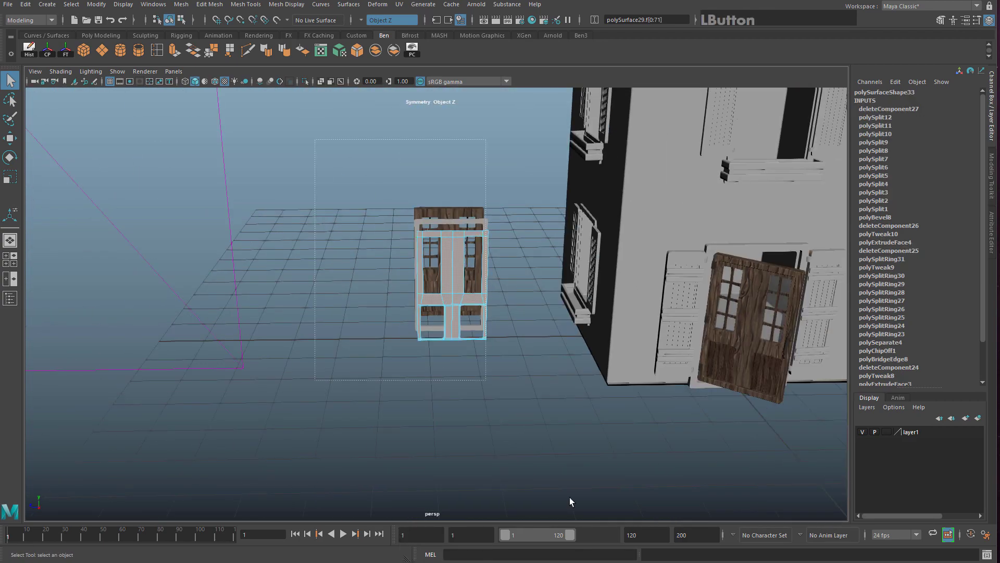
scroll(475, 274, up, 6)
alt+middle_drag(478, 278, 417, 308)
alt+drag(417, 307, 402, 313)
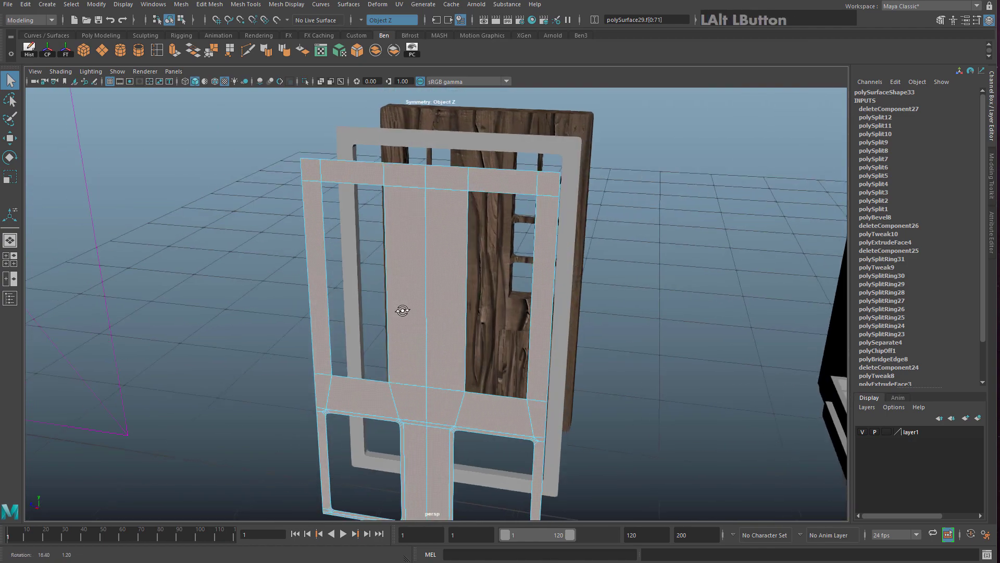
alt+middle_drag(401, 313, 448, 291)
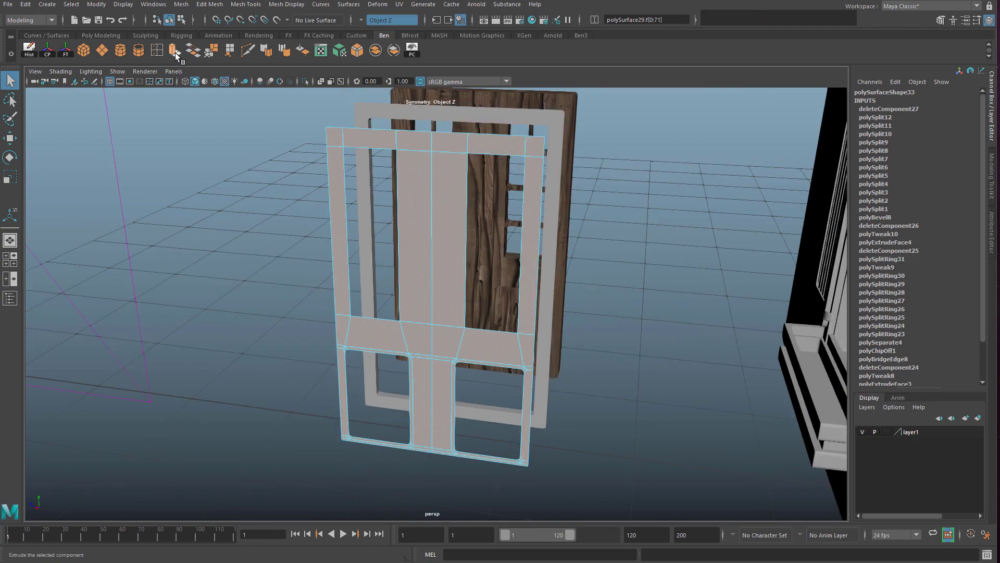
click(175, 52)
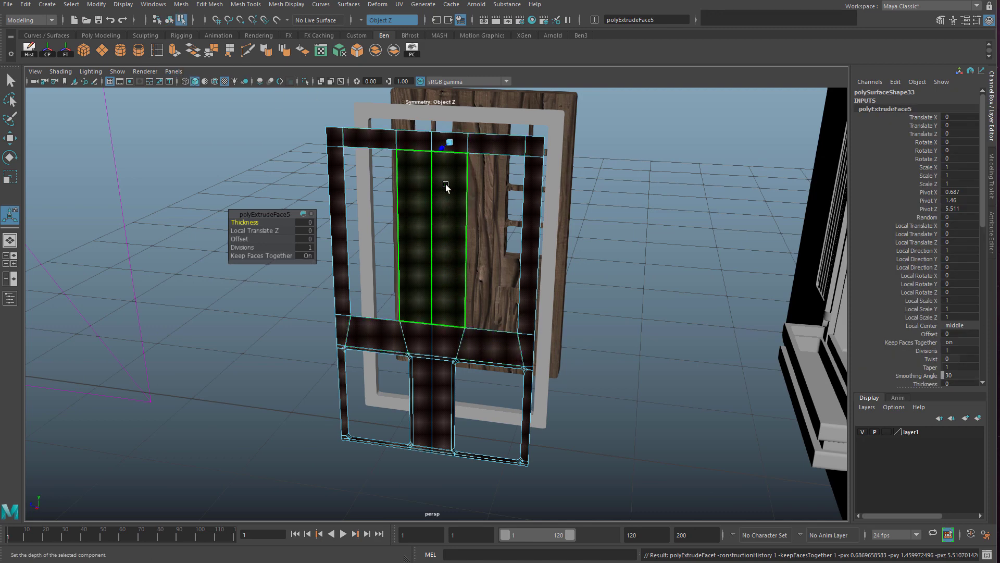
alt+drag(445, 154, 482, 209)
key(q)
key(F8)
Select the outer door frame and delete the loop of inner wall faces around its opening
click(502, 125)
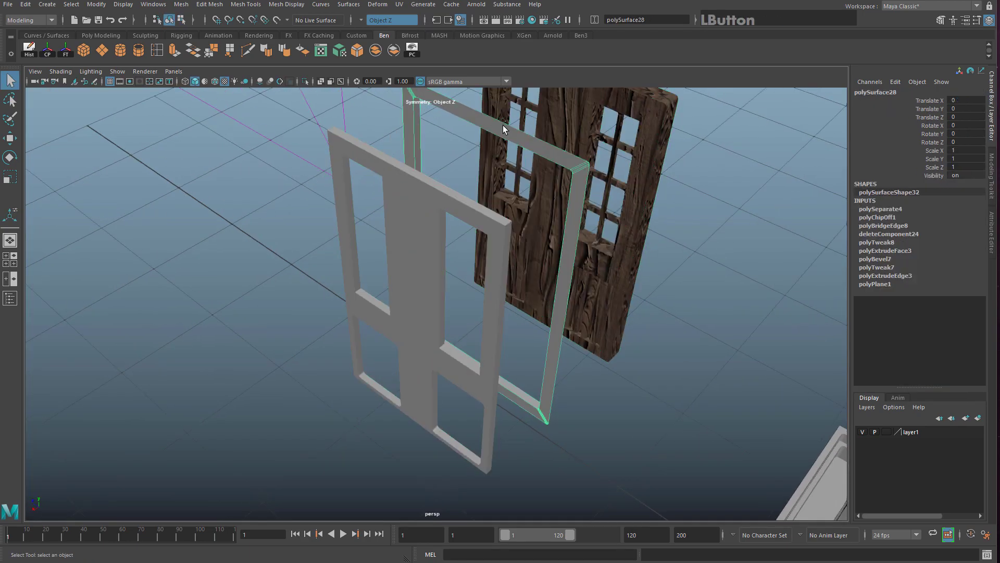
alt+drag(375, 164, 551, 121)
alt+middle_drag(393, 214, 424, 277)
scroll(424, 277, up, 5)
alt+drag(424, 277, 479, 292)
alt+middle_drag(478, 291, 508, 305)
right_drag(481, 292, 486, 296)
alt+middle_drag(566, 355, 458, 318)
scroll(459, 318, up, 6)
alt+middle_drag(336, 205, 372, 244)
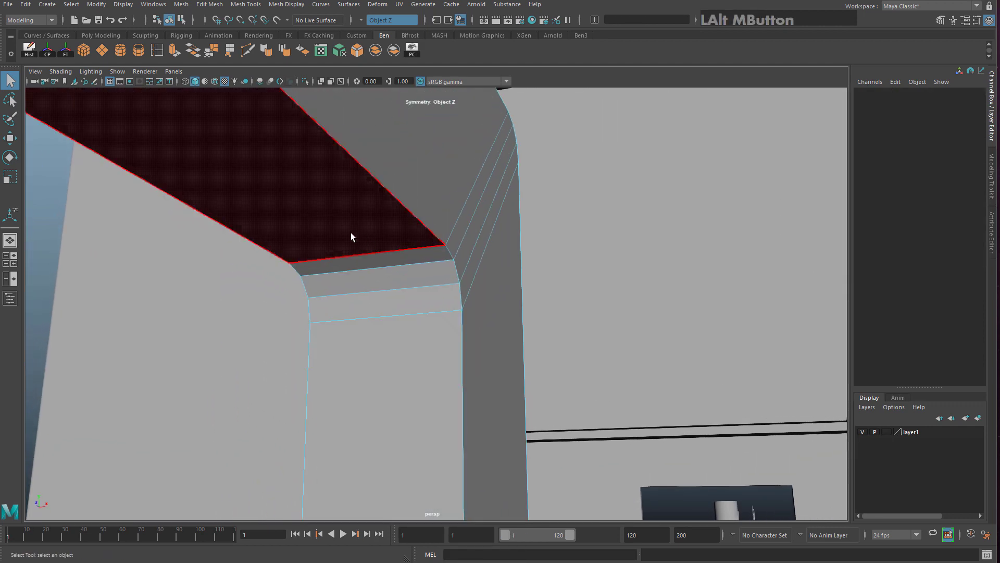
click(390, 268)
shift+double_click(387, 266)
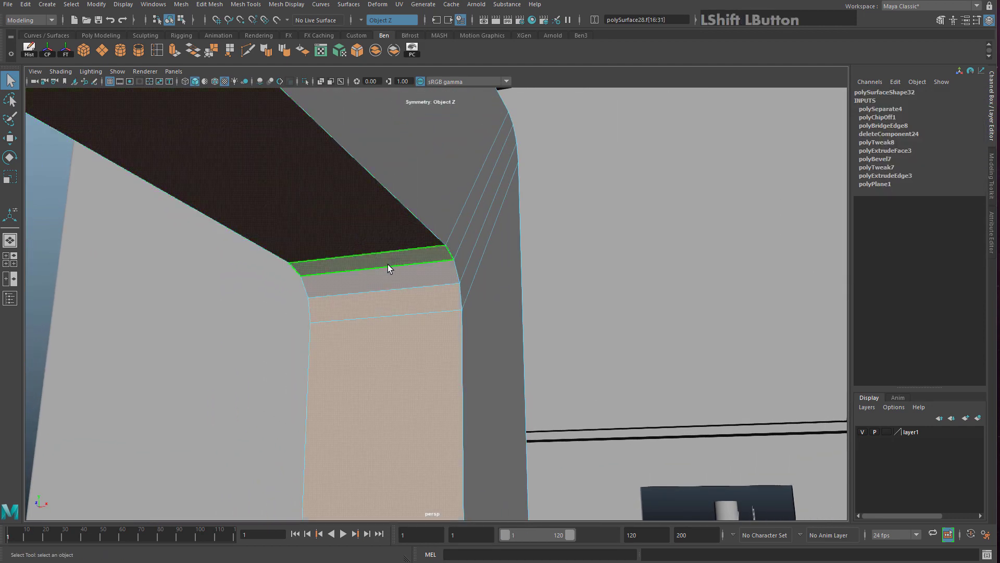
alt+drag(388, 266, 370, 346)
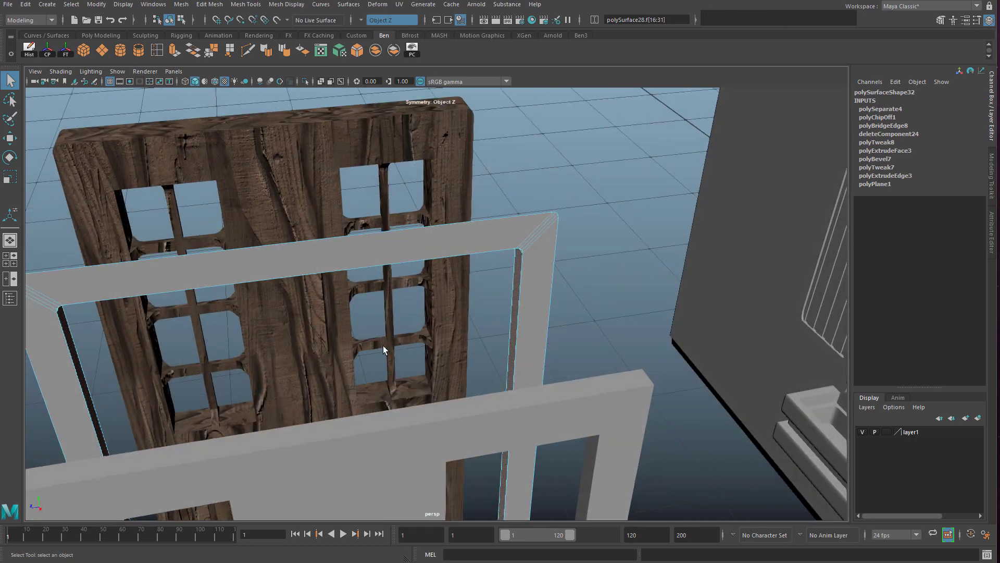
key(Delete)
Try to extrude the door frame's remaining face loop to give it depth
shift+double_click(320, 266)
alt+drag(320, 267, 386, 235)
alt+middle_drag(386, 235, 420, 348)
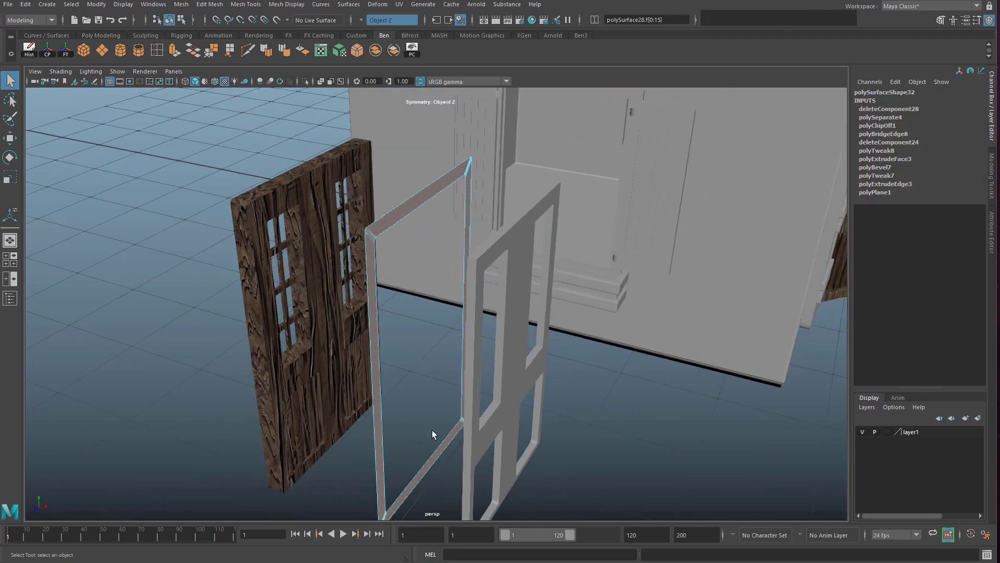
key(w)
shift+drag(474, 358, 480, 279)
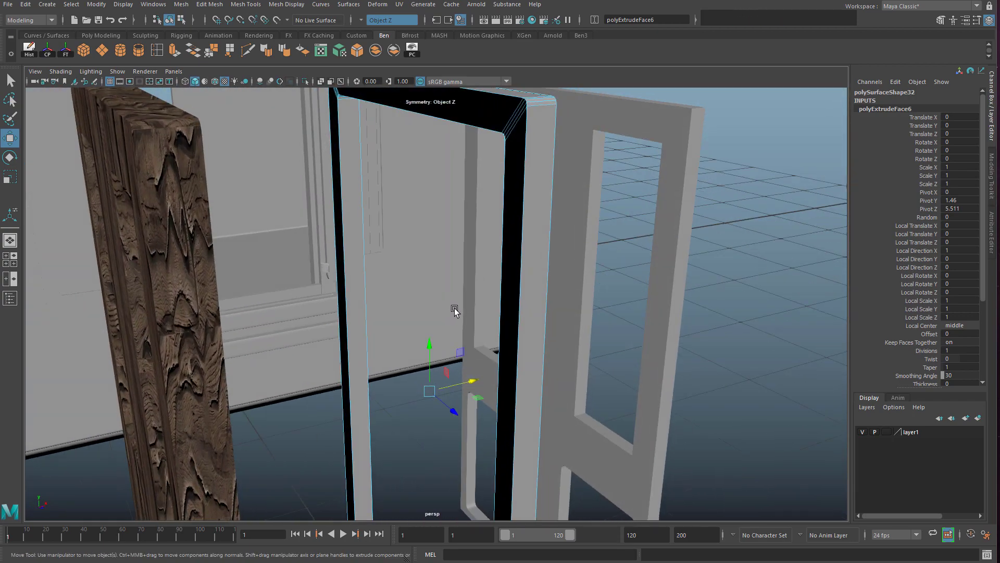
Examine the extruded frame's faces from behind and undo that extrusion
alt+drag(454, 311, 462, 350)
alt+middle_drag(462, 351, 479, 401)
alt+drag(479, 402, 413, 328)
alt+middle_drag(413, 328, 486, 290)
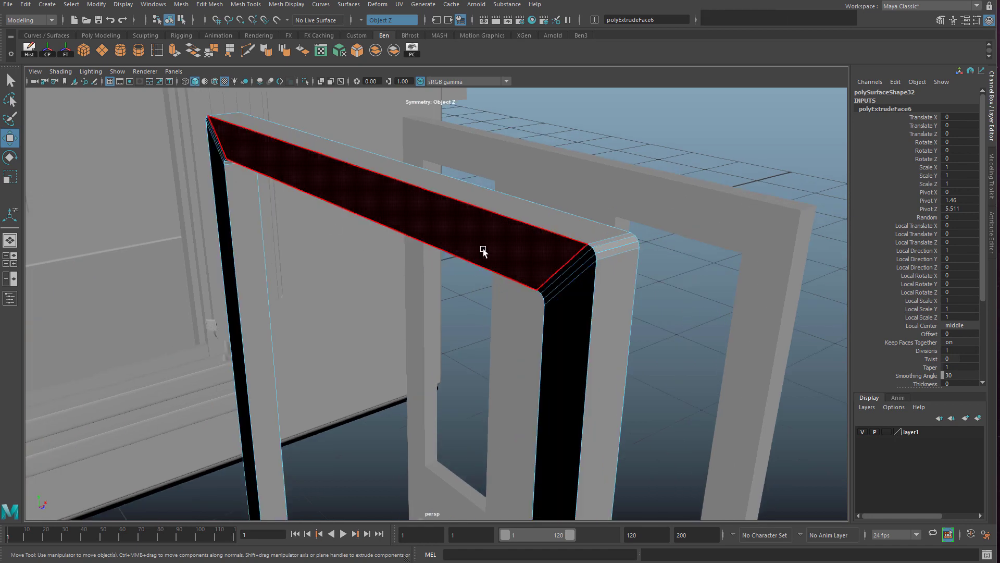
right_click(556, 257)
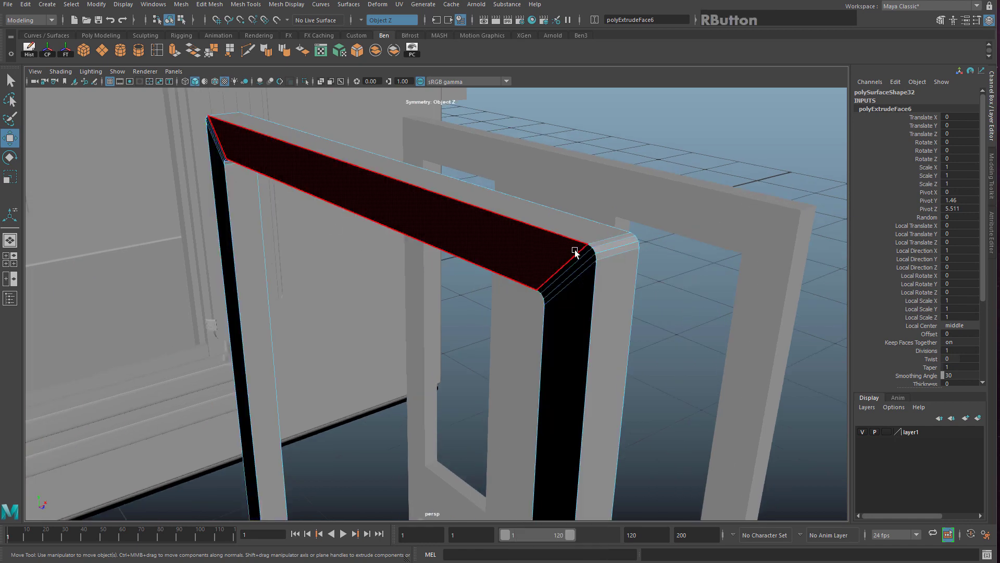
alt+drag(559, 260, 489, 233)
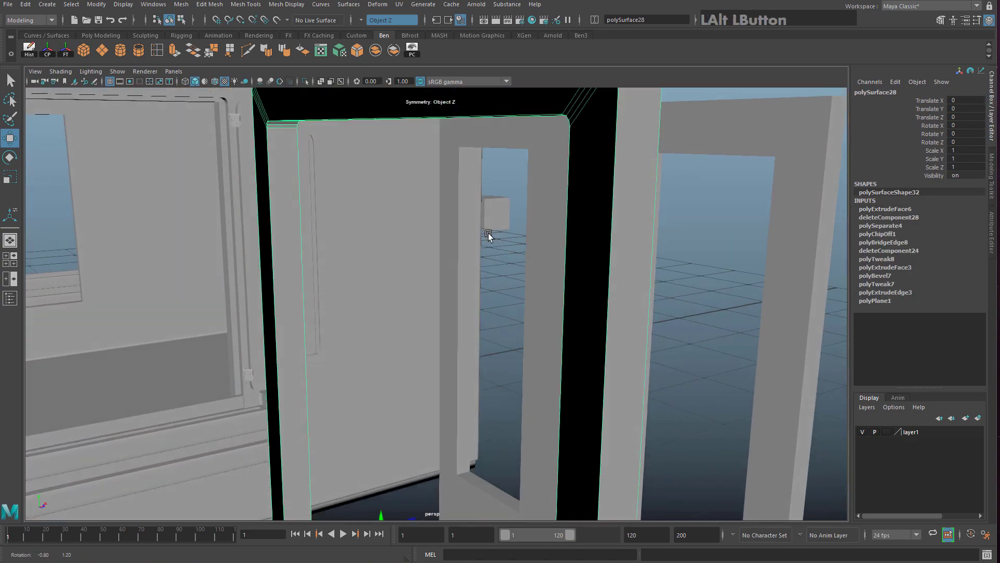
alt+middle_drag(488, 233, 477, 259)
alt+drag(478, 259, 475, 339)
key(ctrl+z)
key(ctrl+z)
key(ctrl+z)
key(ctrl+z)
key(ctrl+z)
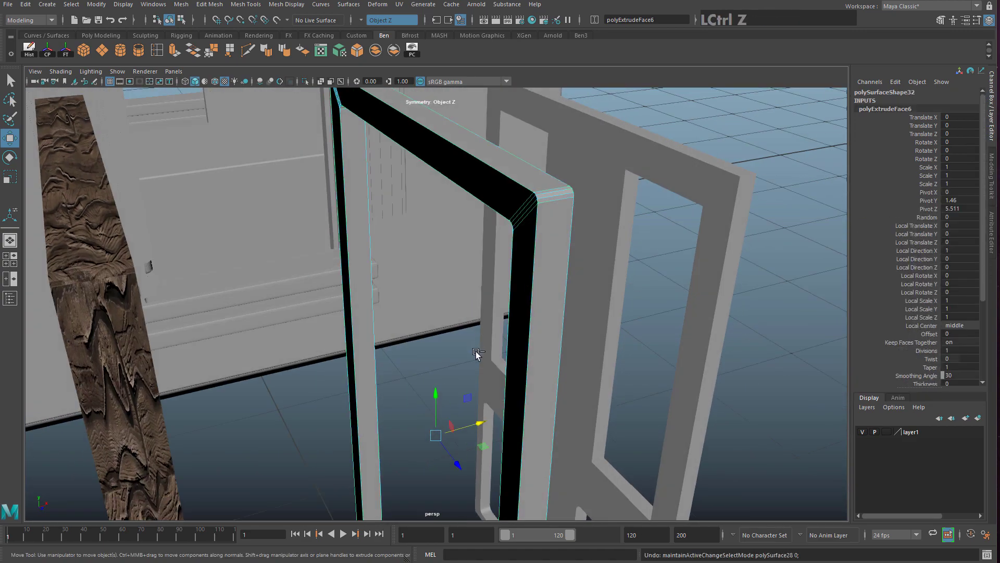
Reselect all of the door frame's faces and extrude them to give the frame solid thickness
alt+drag(511, 292, 284, 179)
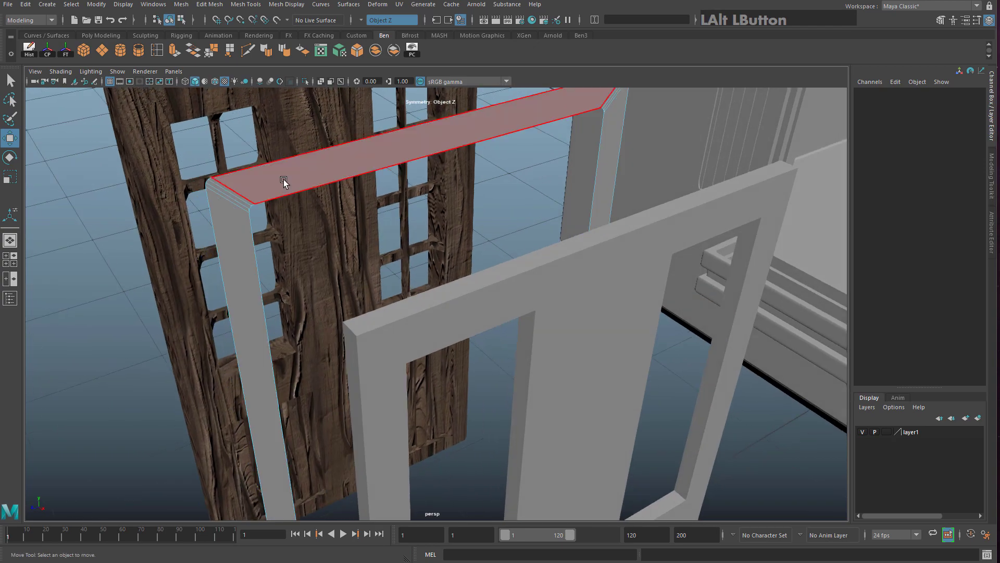
right_drag(284, 179, 261, 204)
click(250, 189)
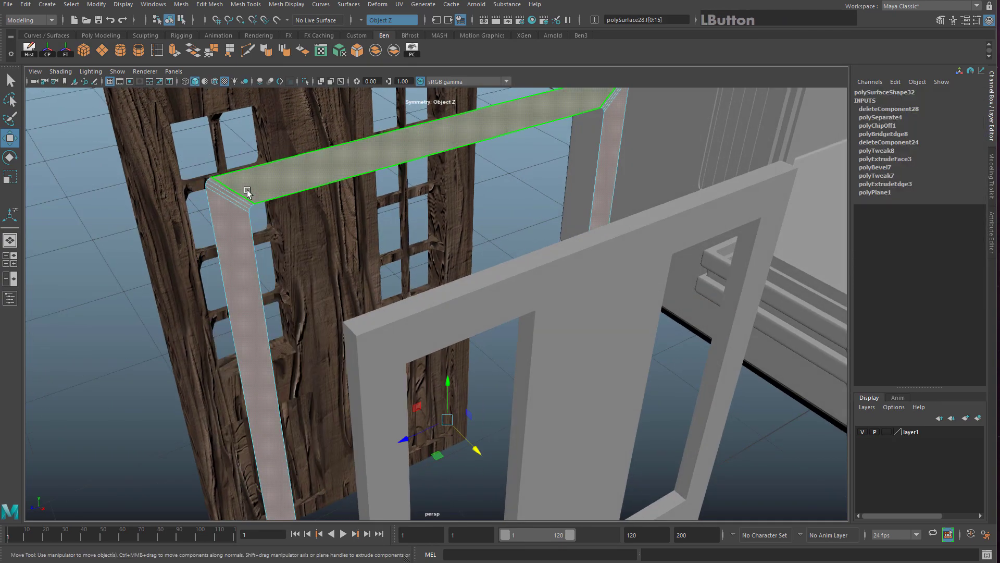
click(173, 51)
alt+drag(396, 339, 473, 494)
alt+drag(443, 404, 399, 257)
Move the thickened panel along X back into the outer frame, to a Translate X of about 0.083
right_drag(386, 237, 422, 217)
alt+drag(423, 221, 487, 323)
click(489, 327)
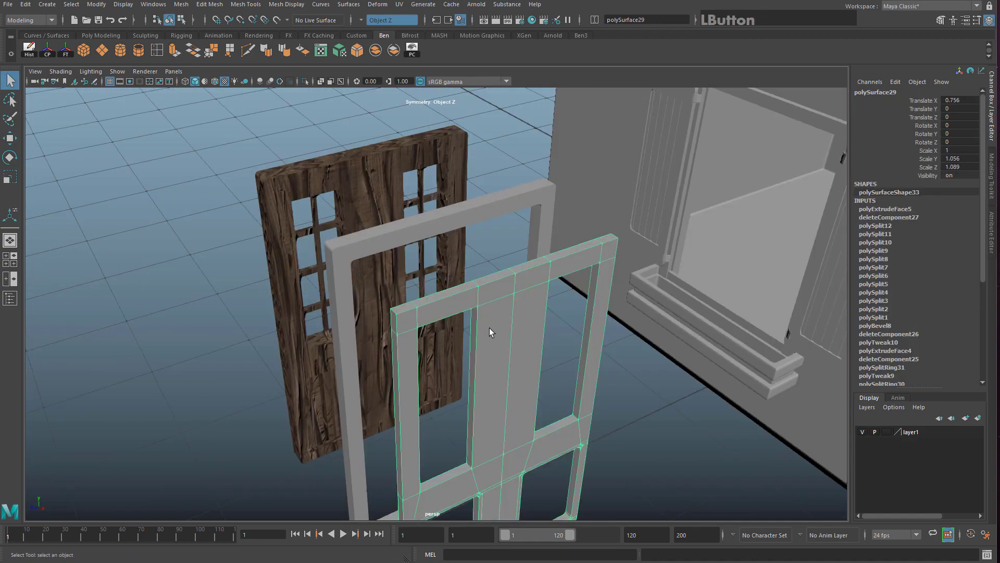
alt+middle_drag(522, 403, 517, 297)
key(w)
drag(509, 363, 425, 259)
scroll(439, 321, up, 3)
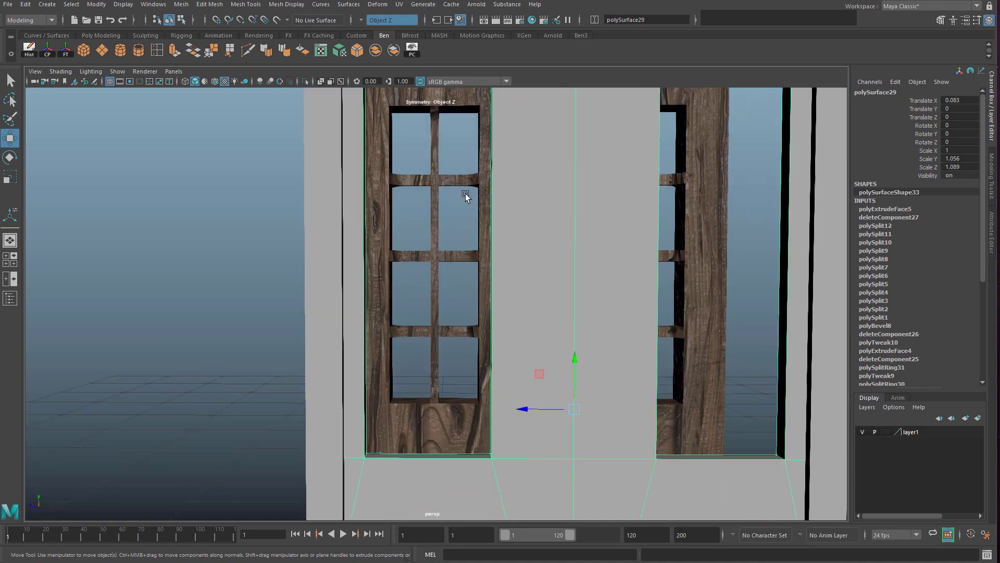
alt+middle_drag(442, 150, 446, 256)
alt+drag(446, 257, 388, 265)
Draw a polygon plane about 0.378 wide and 0.043 high over the window's upper horizontal crossbar in the side view
key(space)
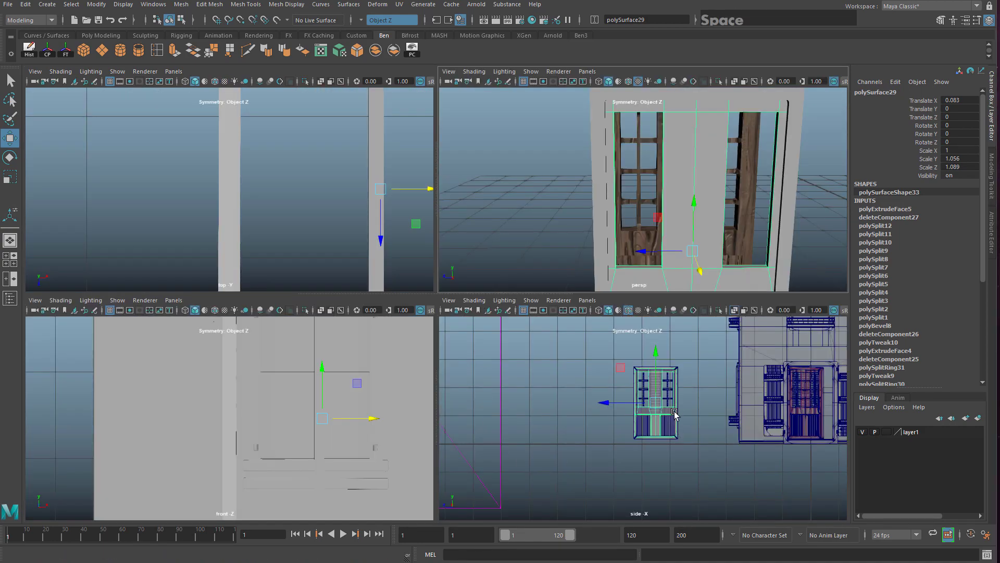
key(space)
scroll(576, 330, up, 4)
alt+middle_drag(576, 331, 508, 344)
scroll(500, 386, down, 3)
scroll(507, 333, up, 3)
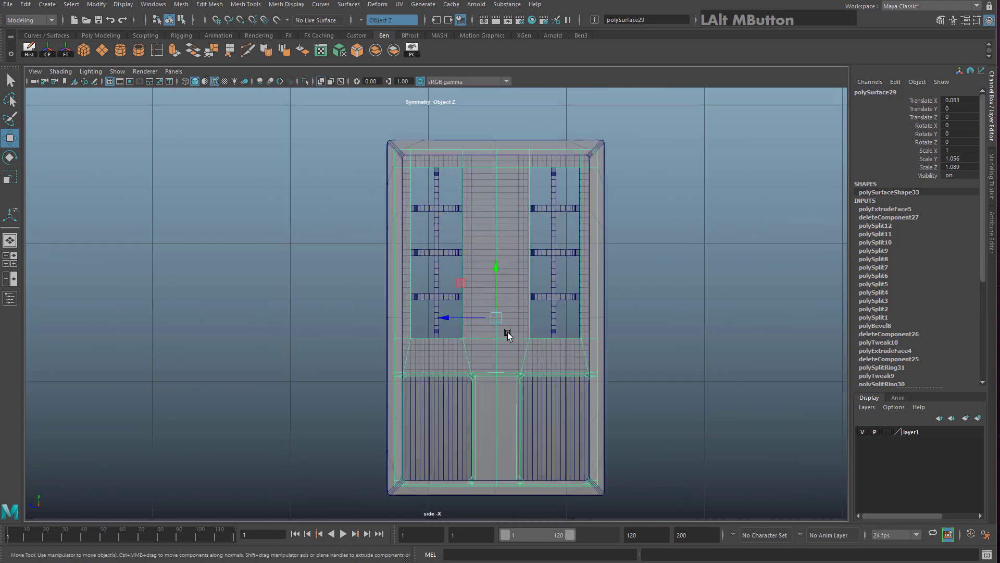
scroll(507, 332, up, 6)
alt+middle_drag(414, 145, 402, 239)
scroll(402, 239, up, 2)
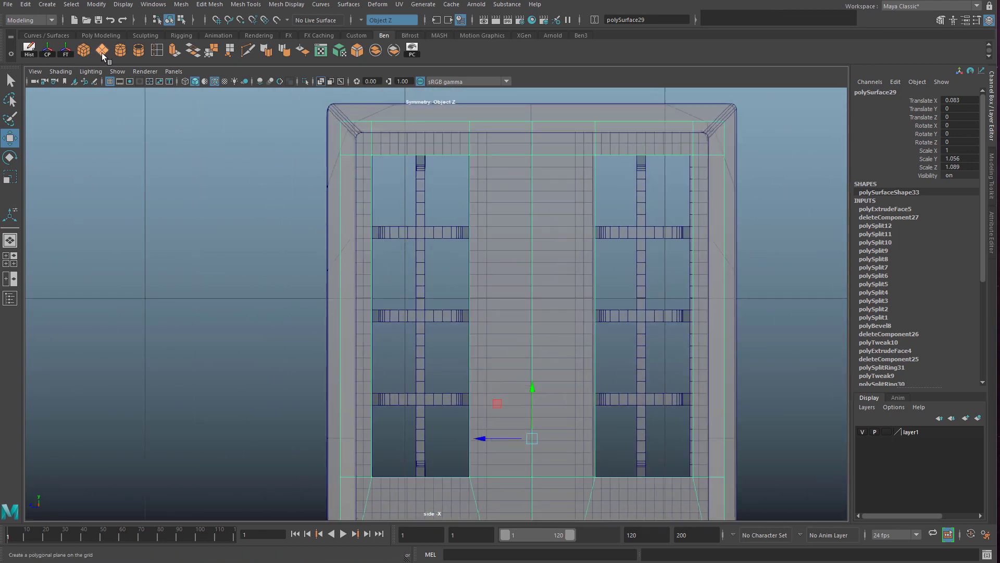
click(101, 51)
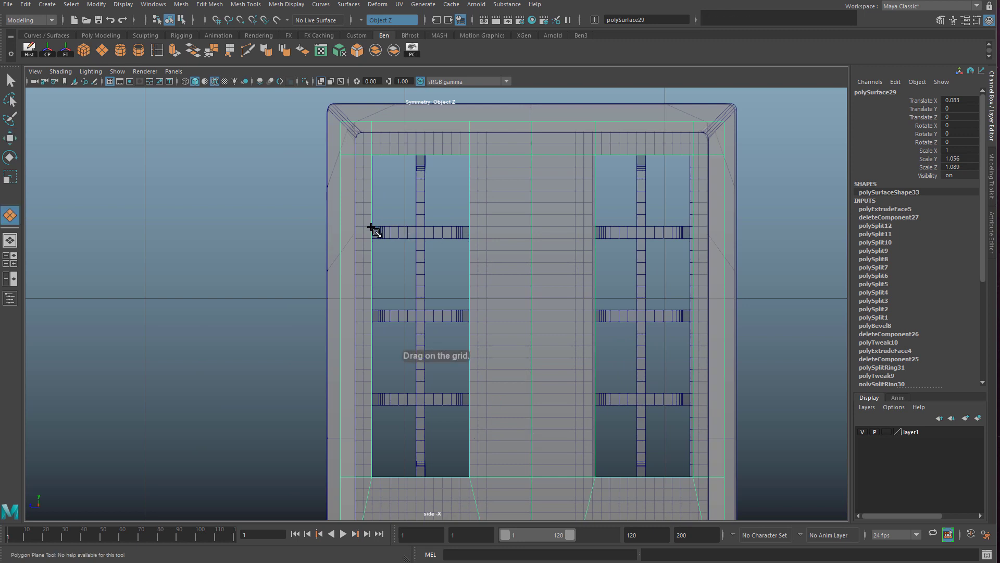
scroll(436, 262, up, 1)
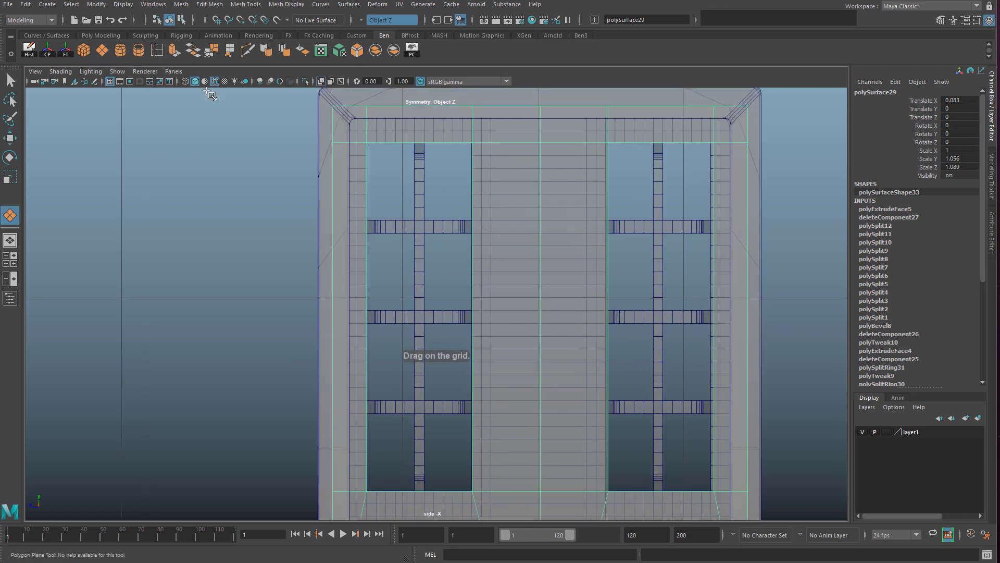
scroll(376, 225, up, 1)
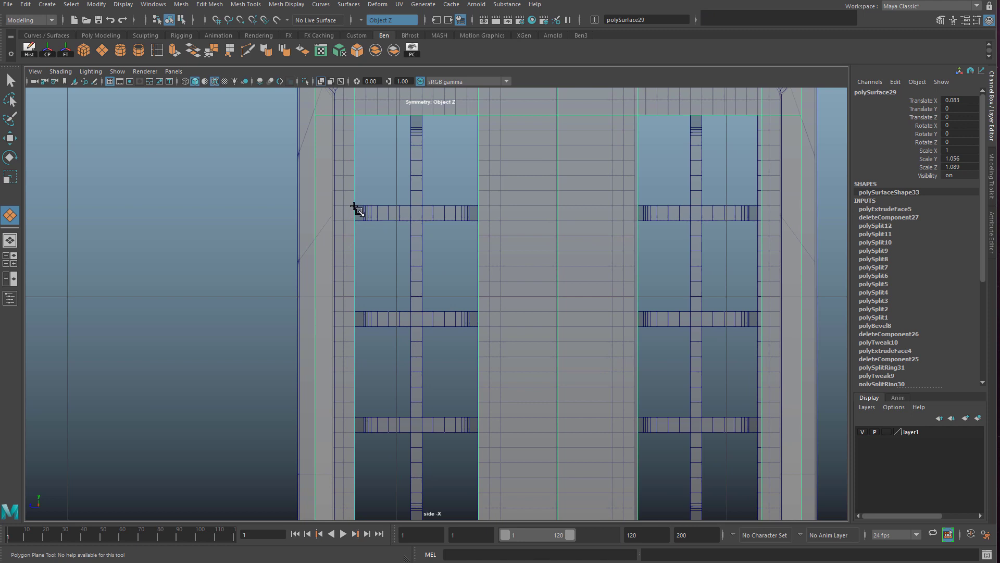
drag(354, 207, 385, 216)
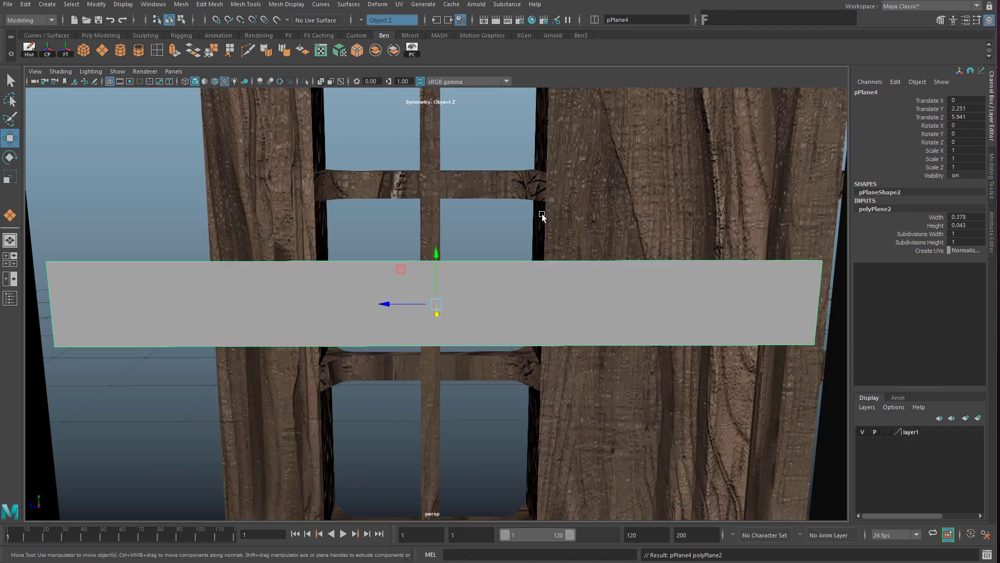
Move the new plane along X toward the door opening, to a Translate X of about 0.049
alt+drag(541, 214, 412, 308)
scroll(438, 312, down, 5)
alt+drag(245, 140, 423, 253)
Examine the shape and wireframe of the original textured crossbars where they meet the window frame
scroll(469, 251, up, 7)
alt+middle_drag(543, 228, 558, 330)
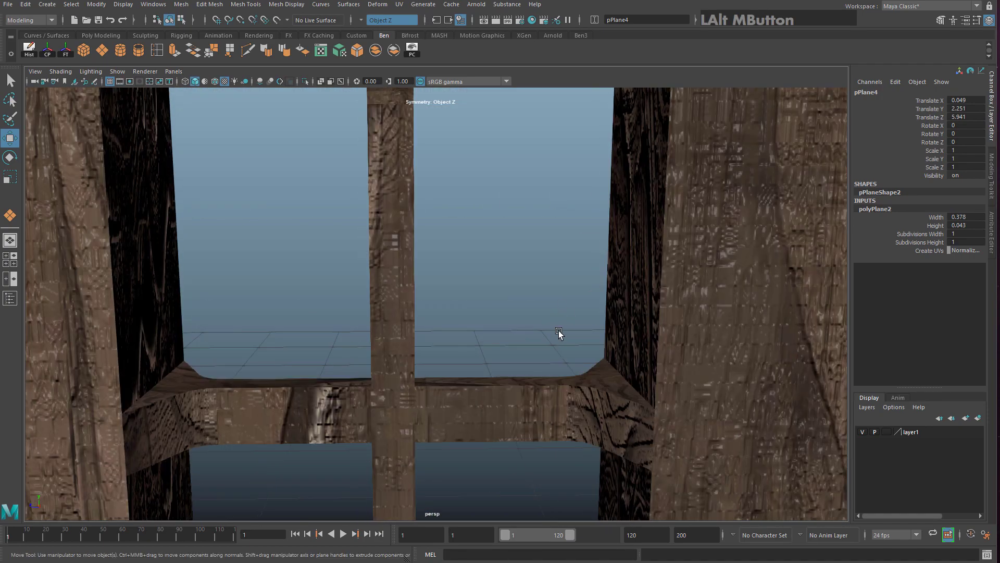
alt+drag(558, 330, 575, 299)
alt+middle_drag(575, 299, 613, 370)
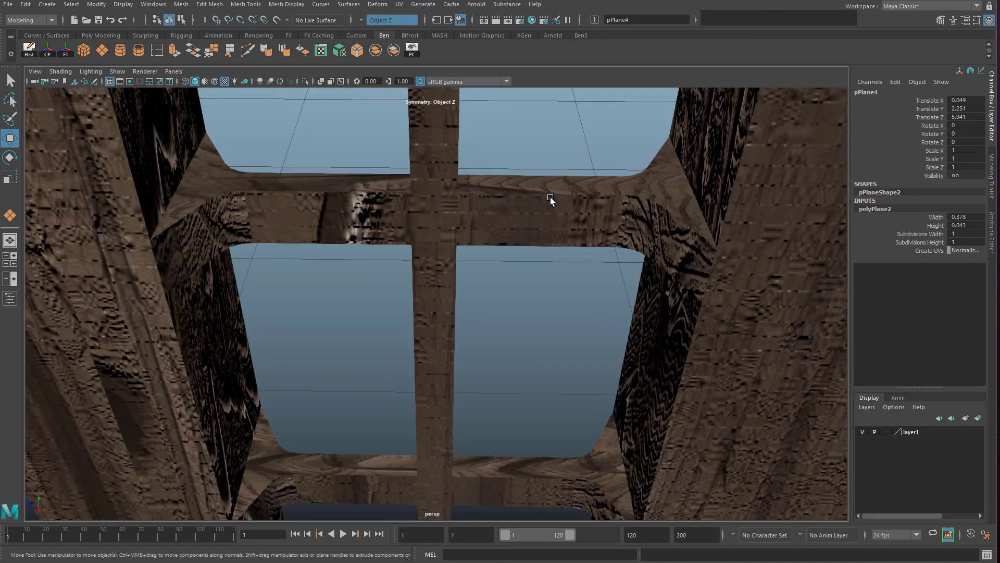
click(216, 206)
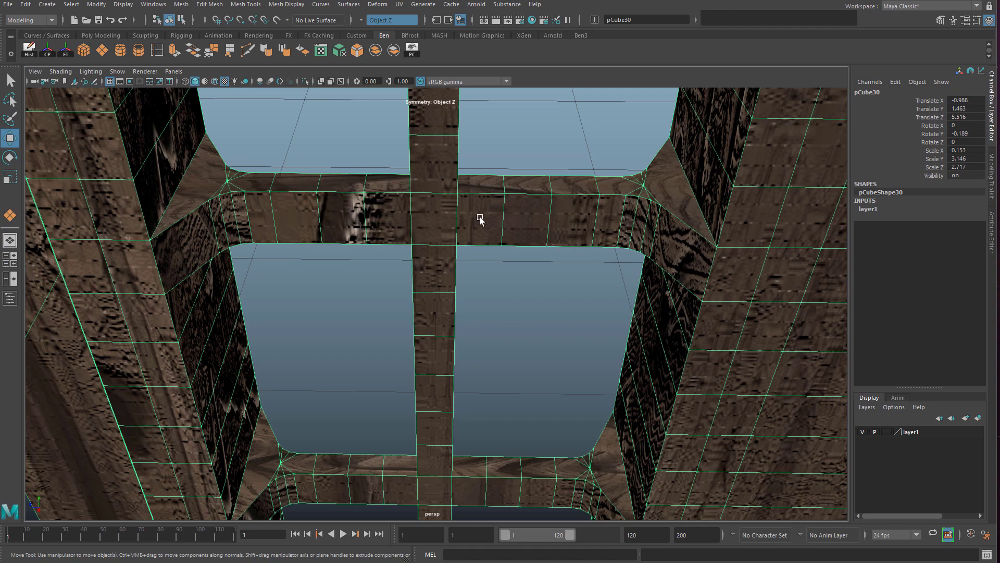
scroll(480, 217, down, 6)
alt+middle_drag(461, 400, 465, 132)
alt+middle_drag(410, 363, 432, 252)
Reselect the flat crossbar plane and move it along X to about 0.064
click(385, 299)
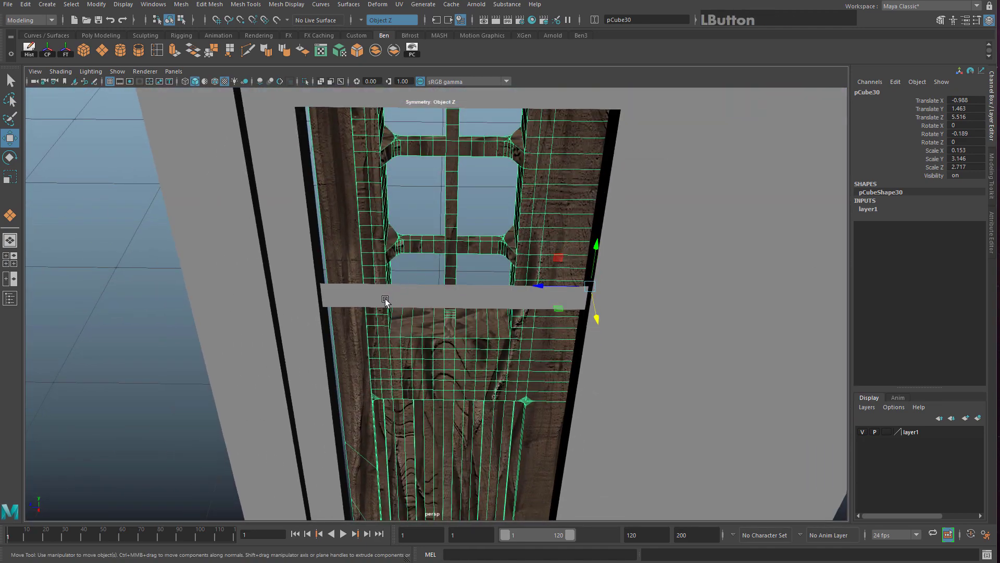
alt+drag(385, 299, 384, 330)
click(389, 343)
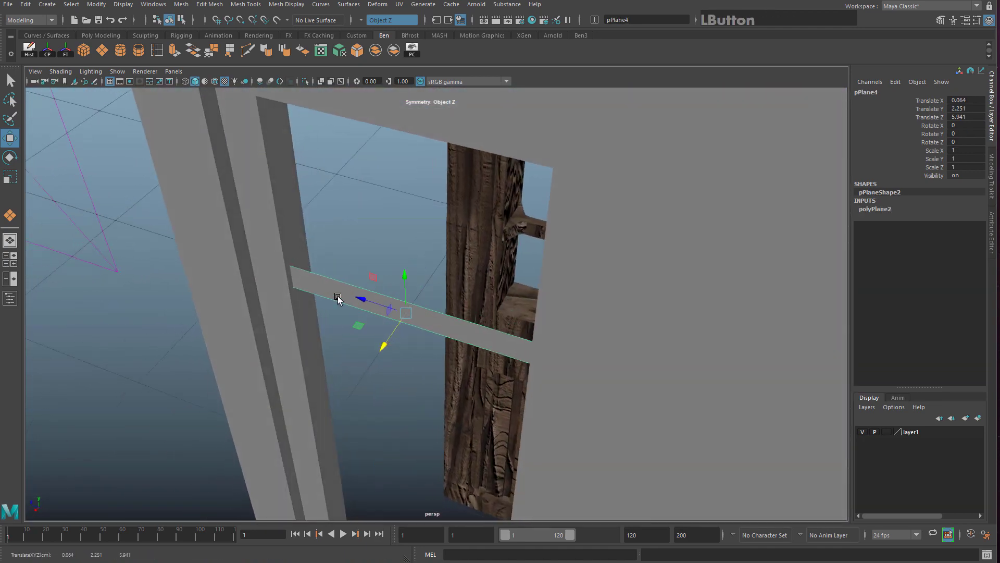
Extrude the crossbar plane's face to turn it into a solid bar
right_drag(338, 298, 339, 315)
click(350, 302)
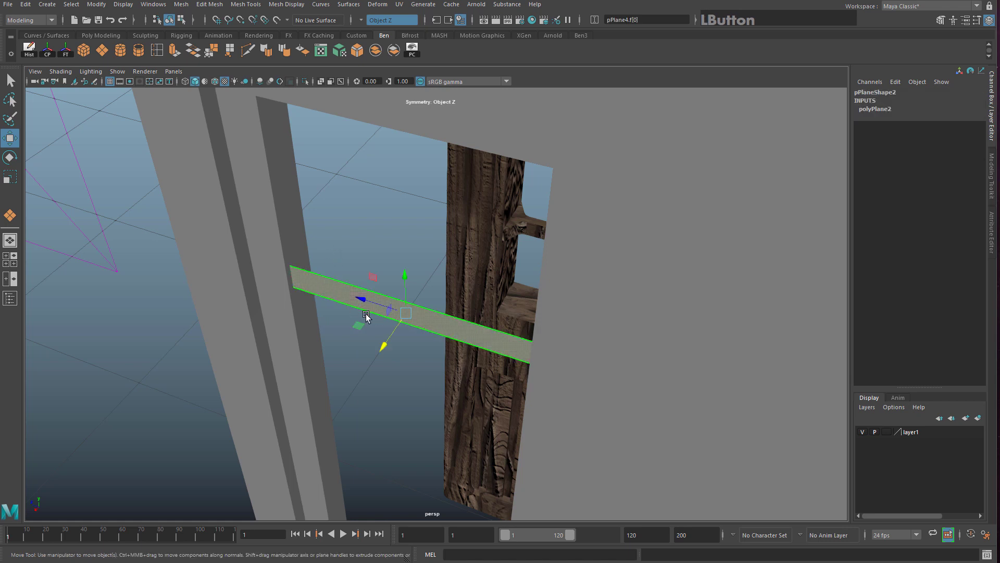
drag(366, 316, 387, 340)
click(176, 52)
right_drag(382, 301, 399, 284)
Move the bar to a Translate X of about 0.025 and scale it to about 1.816 in X
key(w)
drag(391, 335, 444, 213)
key(r)
key(w)
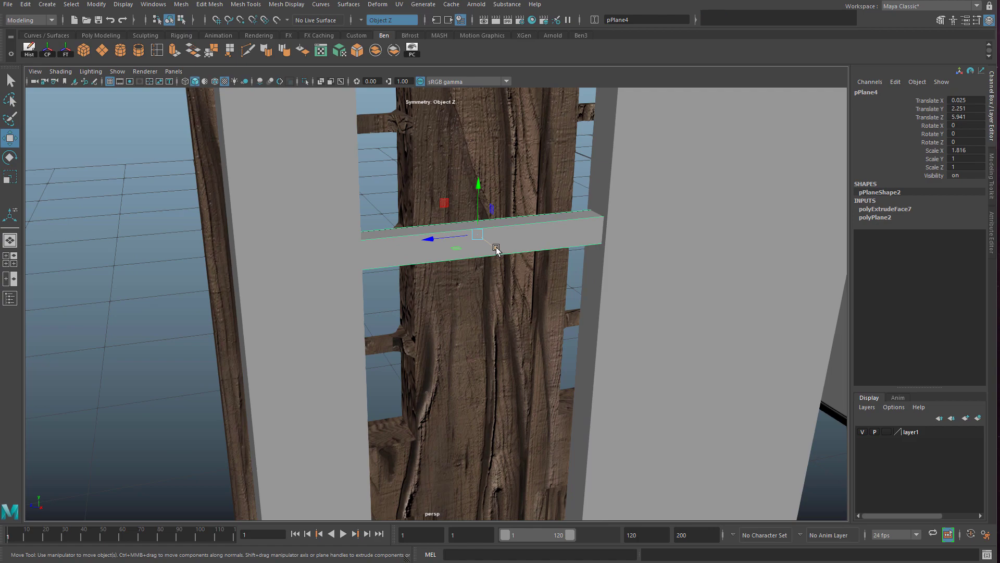
Pull the bar out of the opening to a Translate X of about 0.183 and delete its end face
drag(497, 250, 483, 281)
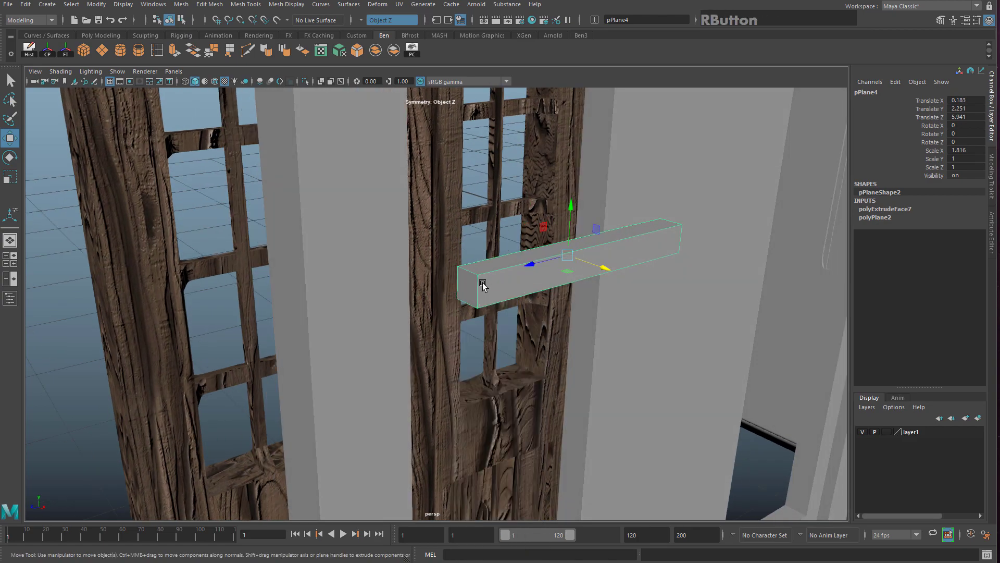
right_drag(483, 283, 482, 307)
alt+drag(524, 254, 516, 263)
click(462, 311)
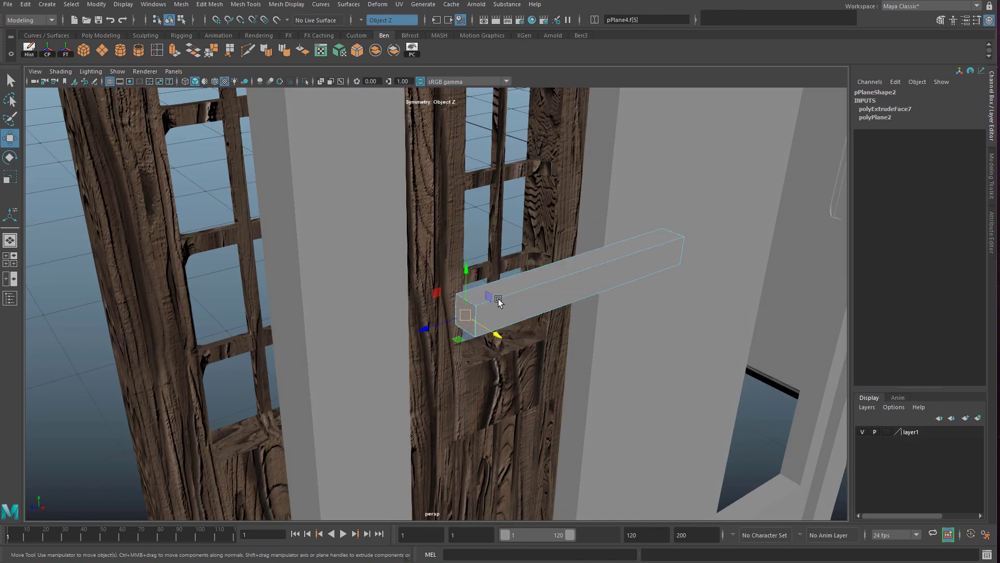
key(Delete)
alt+drag(473, 201, 392, 312)
right_drag(393, 313, 411, 294)
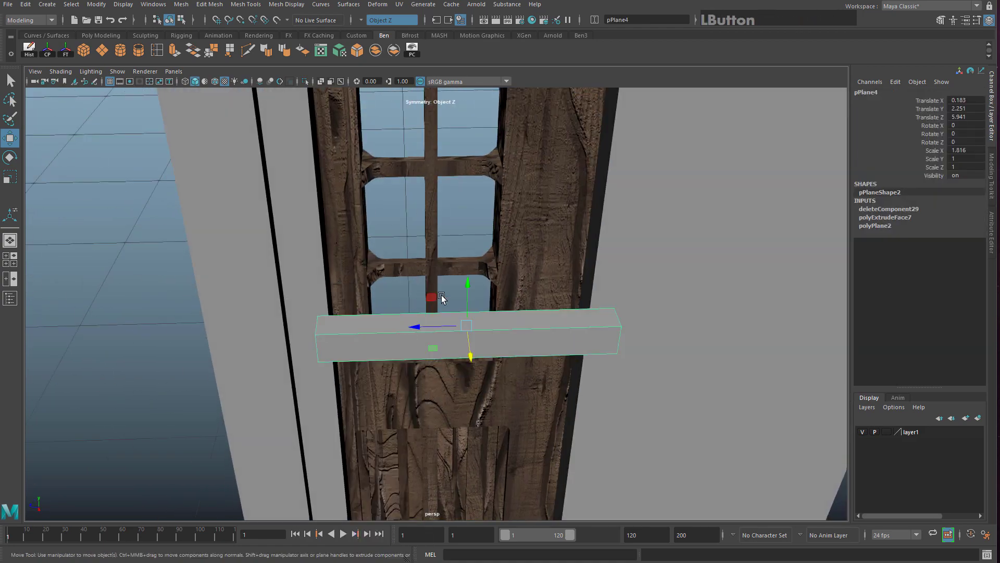
Move the bar back into the opening at Translate X of about 0.026 and scale it to about 2.142 in X
drag(478, 342, 472, 273)
alt+drag(472, 273, 459, 210)
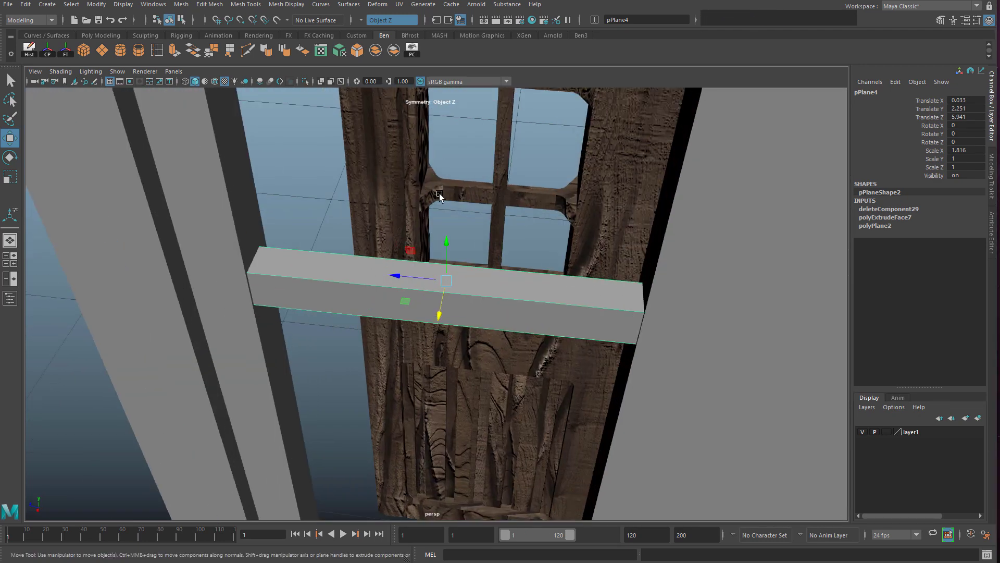
drag(447, 312, 364, 348)
key(r)
alt+drag(364, 347, 193, 90)
Insert two edge loops across the bar using the Insert Edge Loop tool's multiple edge loops option
double_click(157, 52)
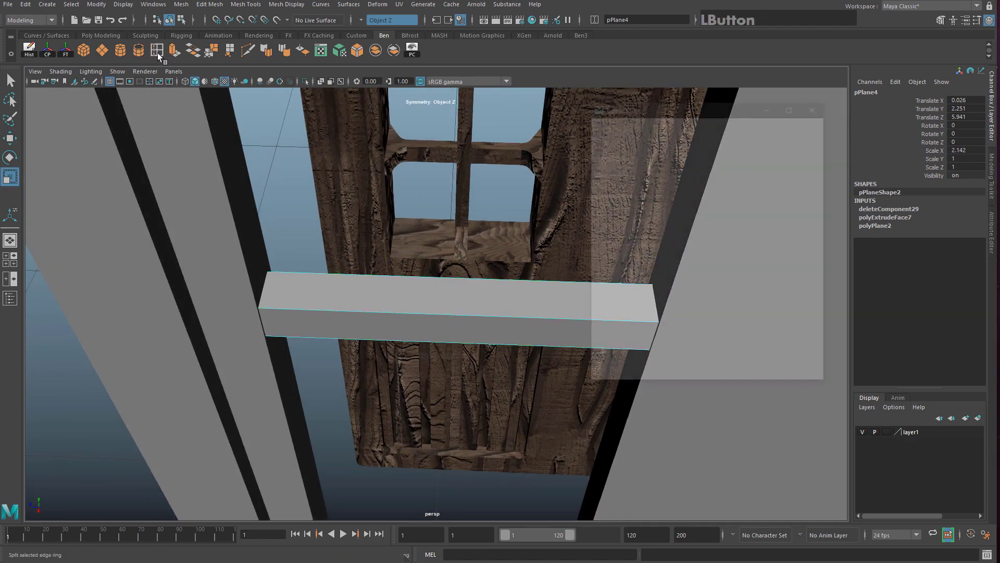
click(678, 197)
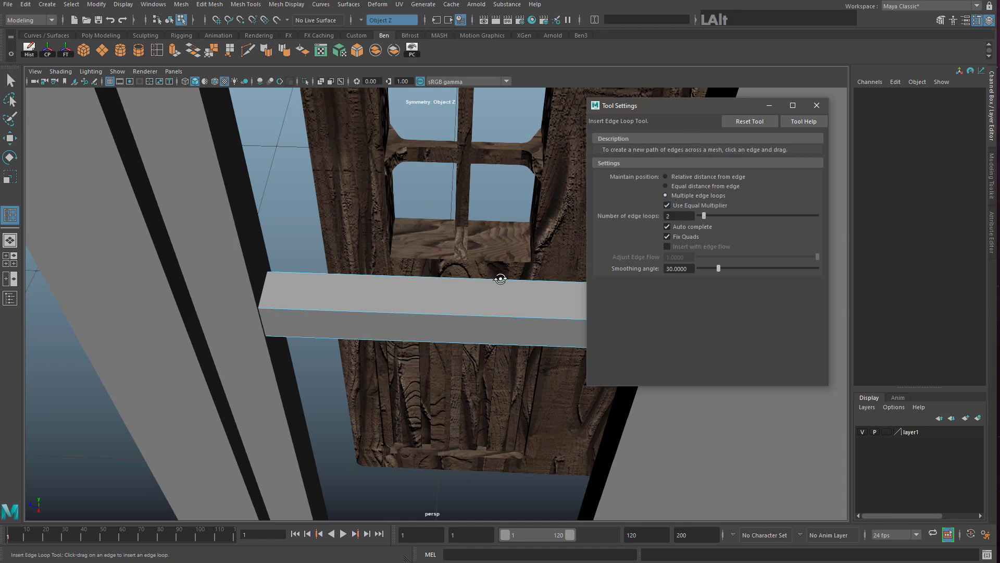
alt+middle_drag(500, 279, 380, 275)
click(380, 273)
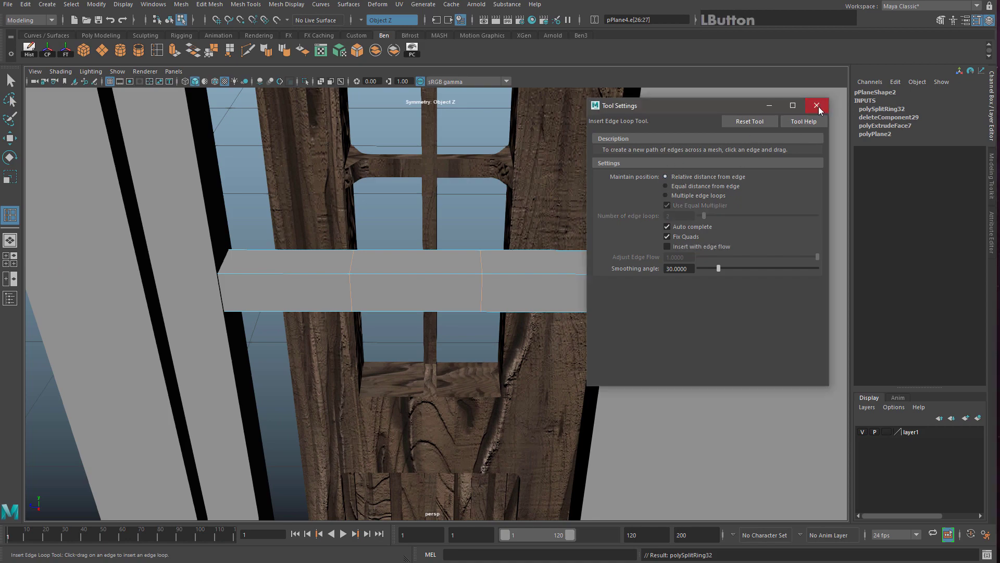
click(817, 106)
Spread the two inserted edge loops apart toward the ends of the bar
alt+drag(411, 284, 332, 272)
key(r)
key(w)
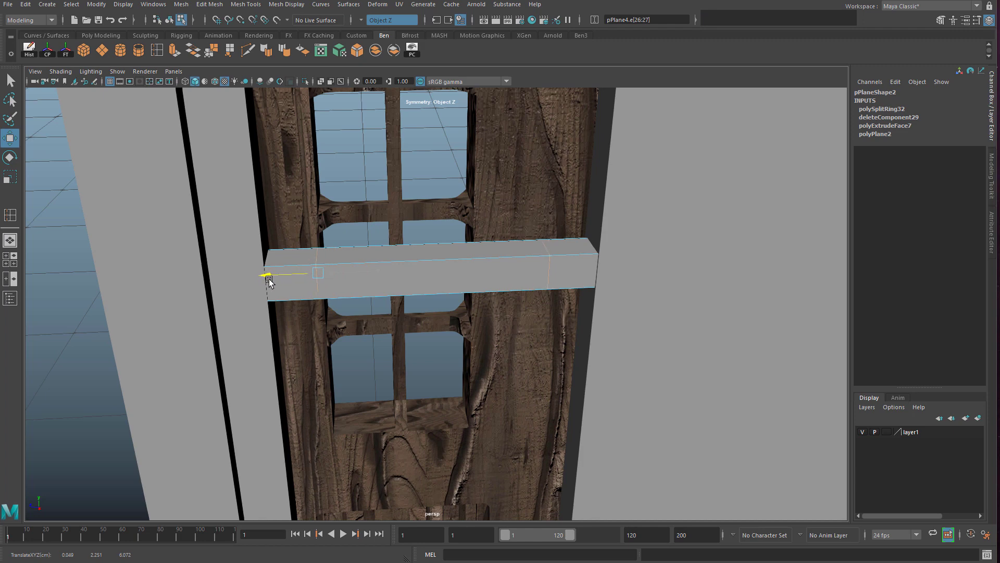
Select the faces of the bar's middle section and scale them thinner in depth so both ends flare outward
right_drag(400, 286, 398, 312)
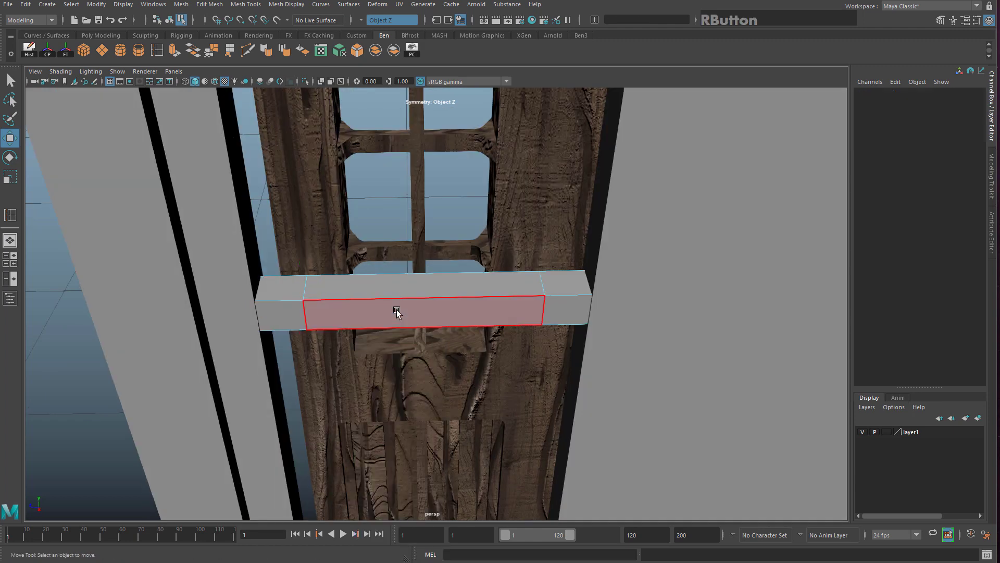
drag(388, 210, 388, 211)
drag(410, 386, 393, 228)
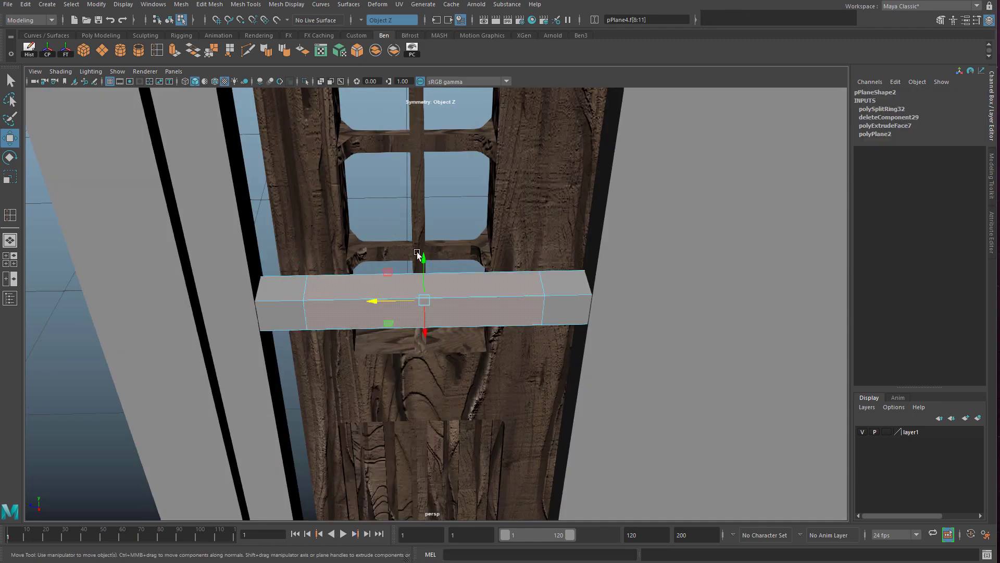
key(r)
alt+drag(407, 345, 406, 300)
key(w)
key(F8)
Move the vertices of the bar's inner loops outward along Z in the side view to shorten the flared ends
right_drag(370, 288, 339, 274)
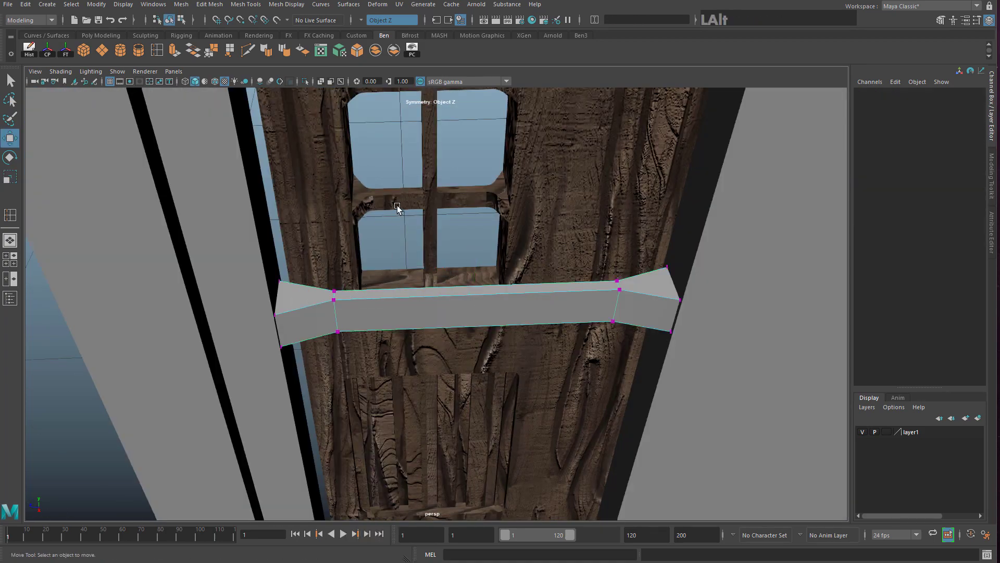
alt+drag(397, 207, 511, 258)
key(space)
alt+middle_drag(511, 259, 433, 267)
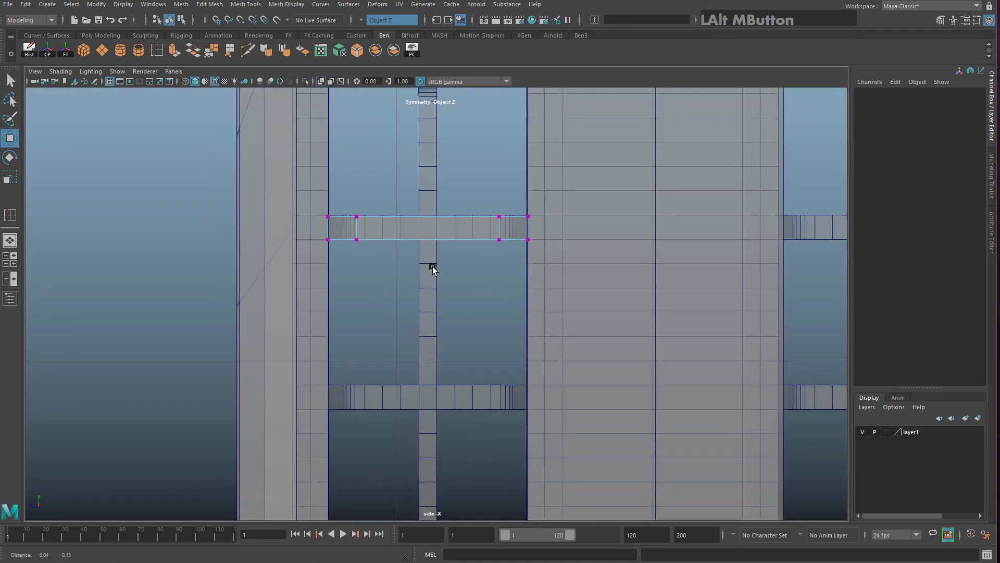
scroll(433, 267, up, 2)
drag(309, 178, 541, 286)
scroll(487, 259, up, 1)
key(r)
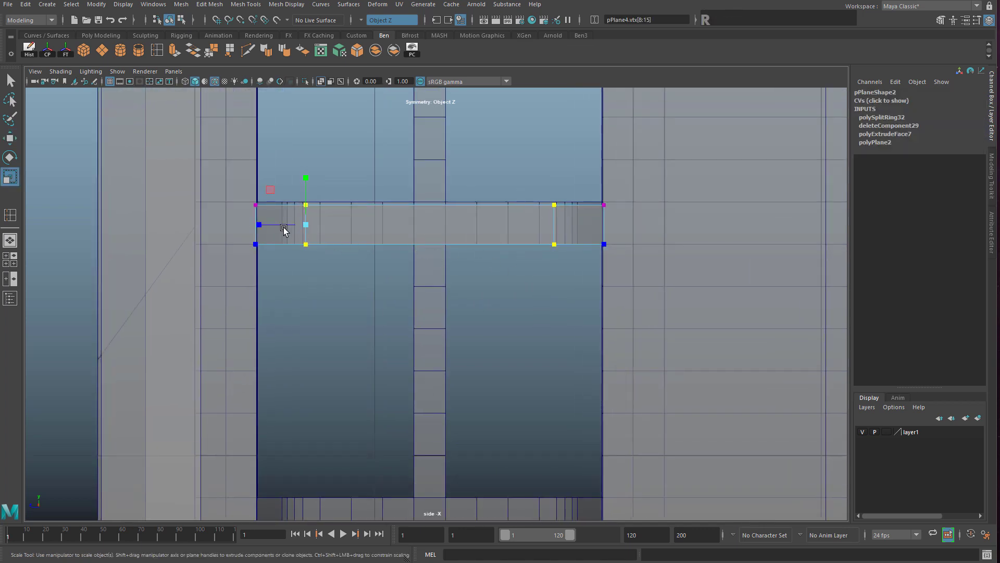
key(w)
drag(259, 224, 257, 224)
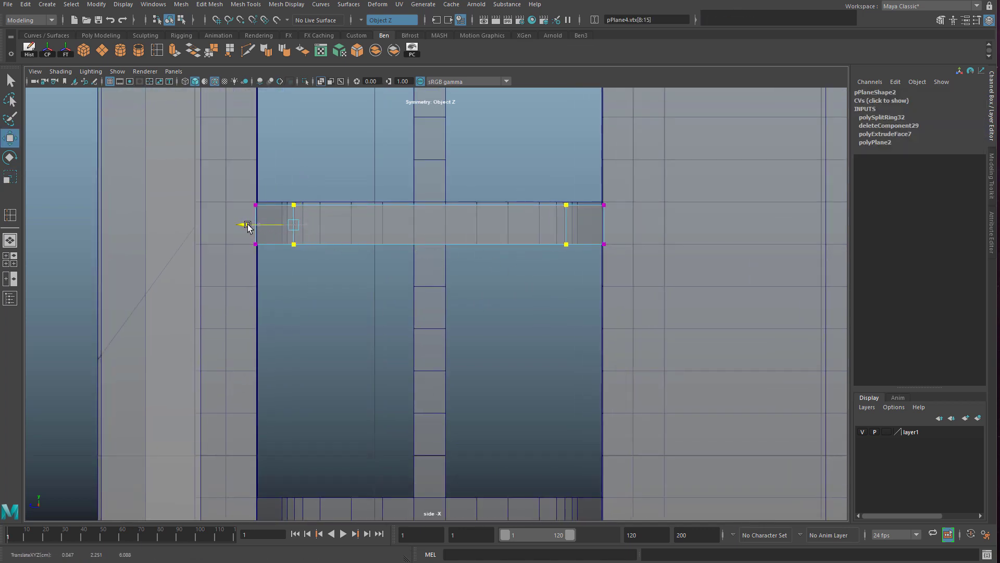
key(space)
key(space)
alt+drag(545, 230, 362, 323)
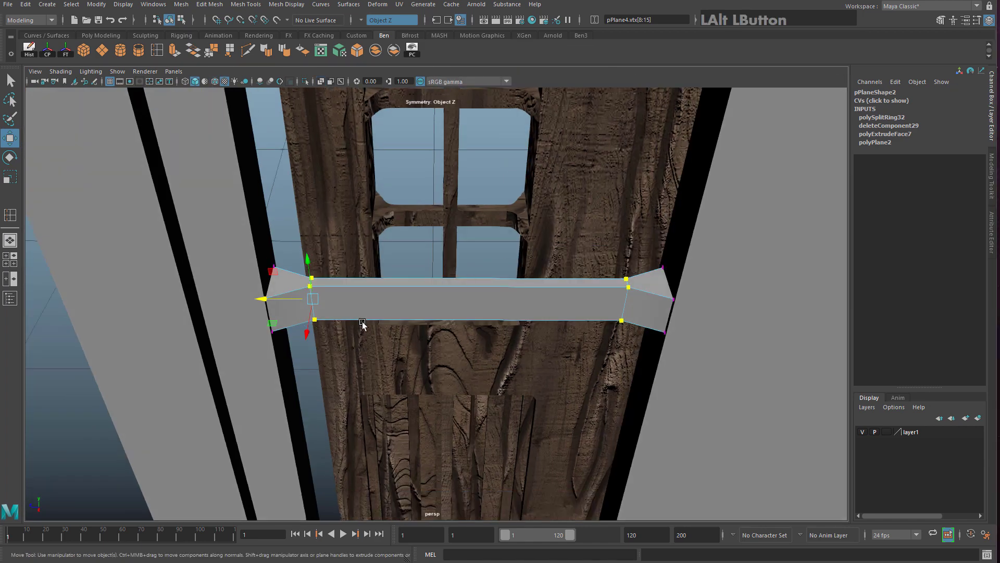
Compare the bar's flared ends with the wireframe where the original crossbar joins the window frame
right_drag(389, 286, 435, 287)
alt+drag(323, 299, 323, 299)
right_drag(323, 287, 354, 269)
click(389, 205)
scroll(392, 207, up, 4)
scroll(346, 152, down, 3)
scroll(346, 153, down, 3)
click(352, 313)
click(346, 298)
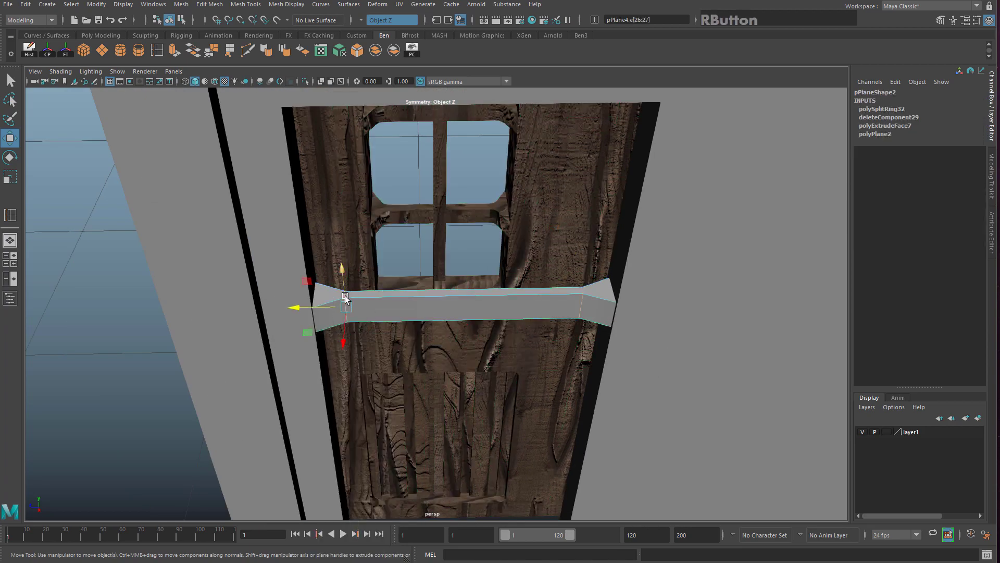
scroll(445, 245, up, 2)
click(399, 210)
scroll(399, 210, up, 1)
alt+middle_drag(399, 210, 382, 312)
scroll(382, 313, up, 4)
alt+middle_drag(335, 205, 355, 330)
scroll(355, 330, up, 2)
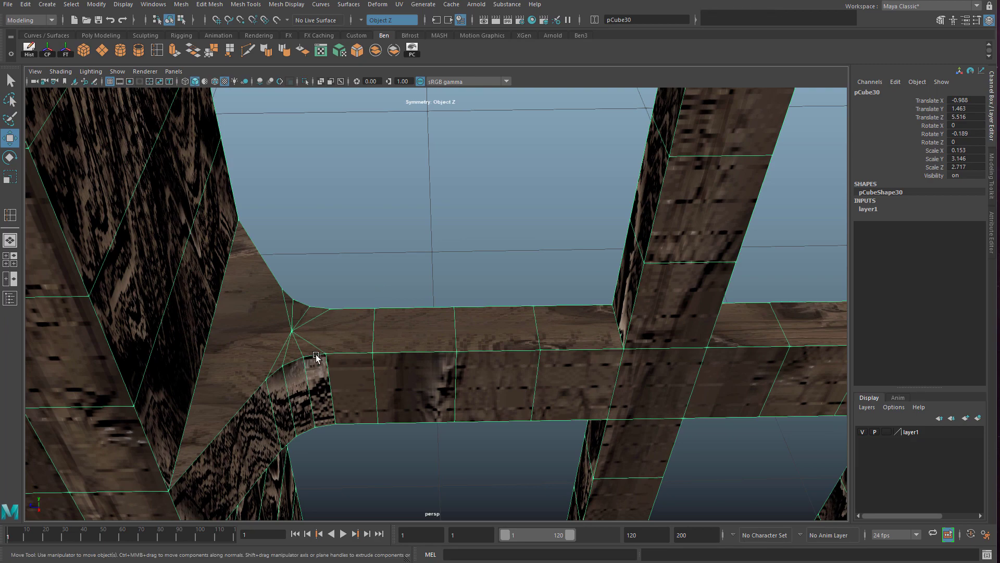
scroll(297, 343, down, 4)
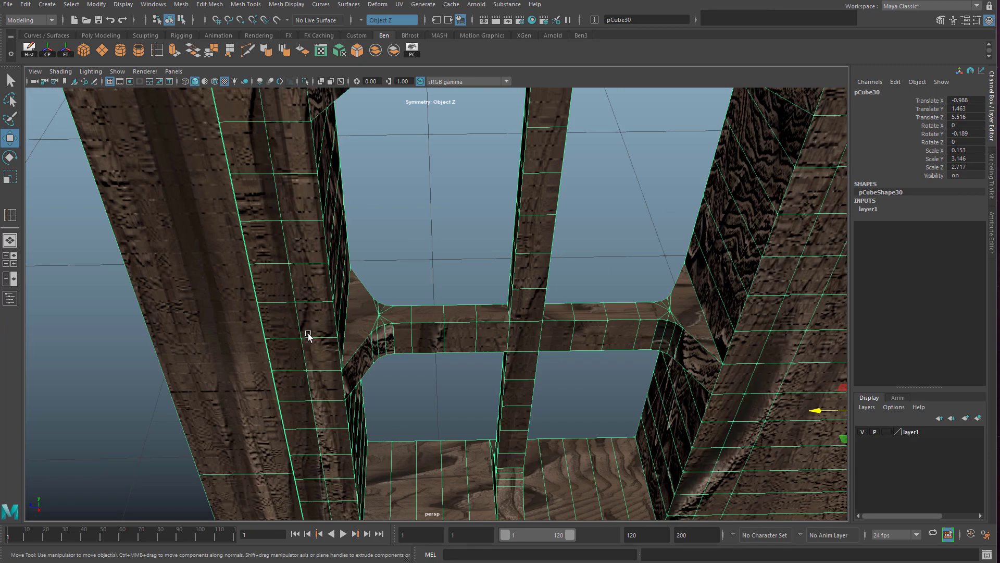
scroll(396, 319, down, 4)
Bevel the bar's two inner edge loops with one segment at a fraction of 0.5
alt+middle_drag(420, 331, 427, 244)
click(366, 302)
scroll(374, 281, up, 4)
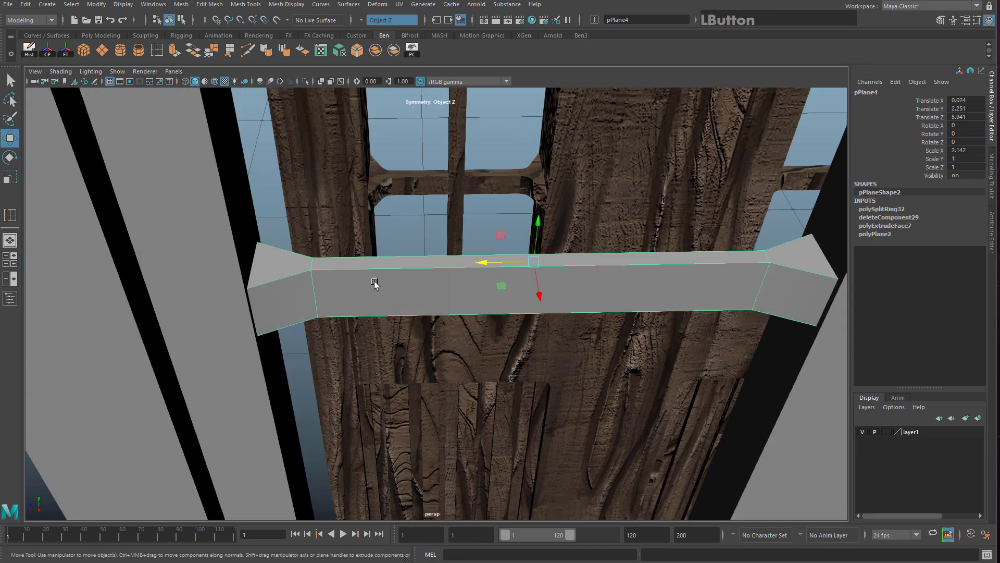
right_drag(354, 274, 356, 222)
click(317, 288)
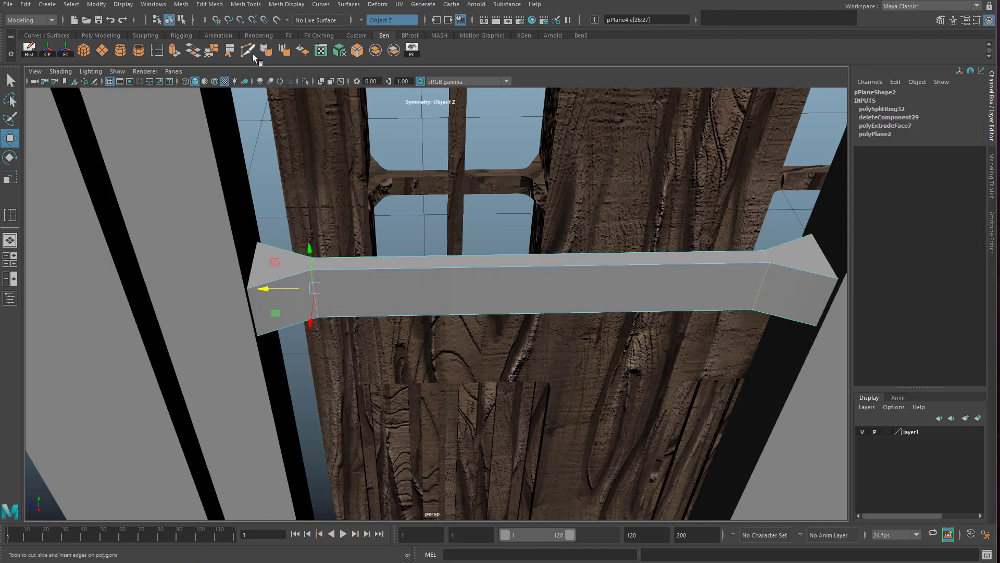
click(356, 52)
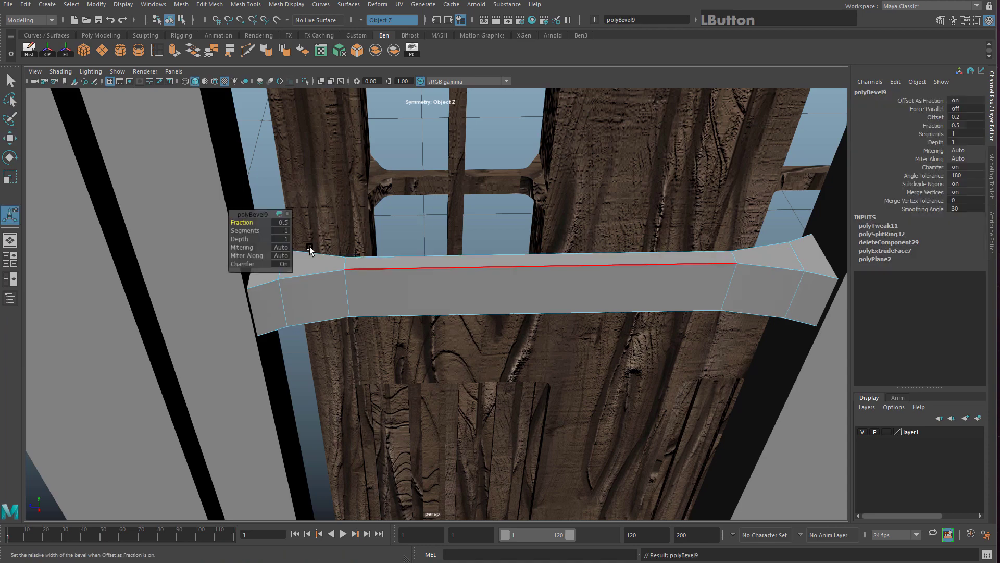
Set the bevel on the bar's inner loops to a fraction of 0.2 with three segments and return to object mode
drag(244, 231, 248, 222)
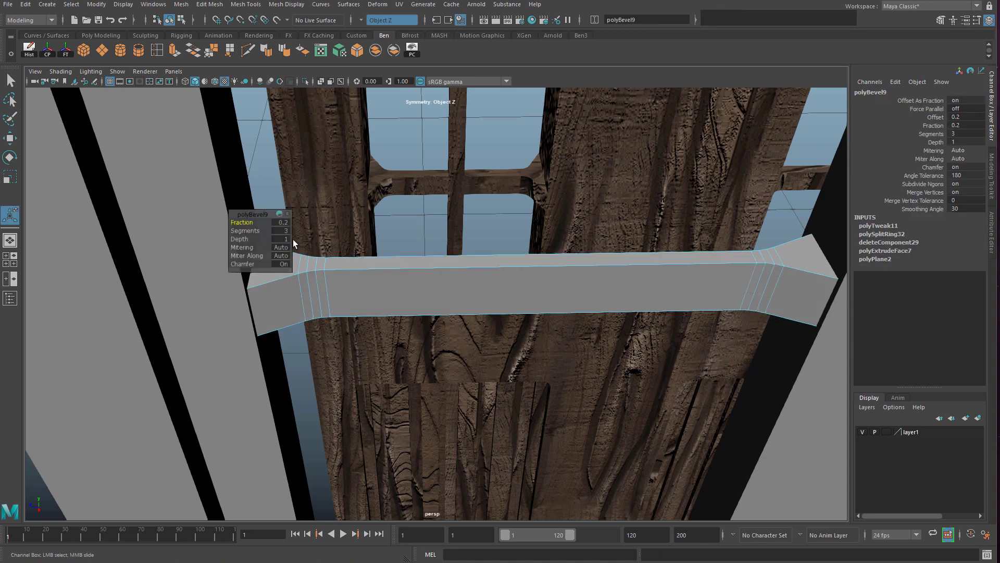
right_click(462, 290)
click(503, 263)
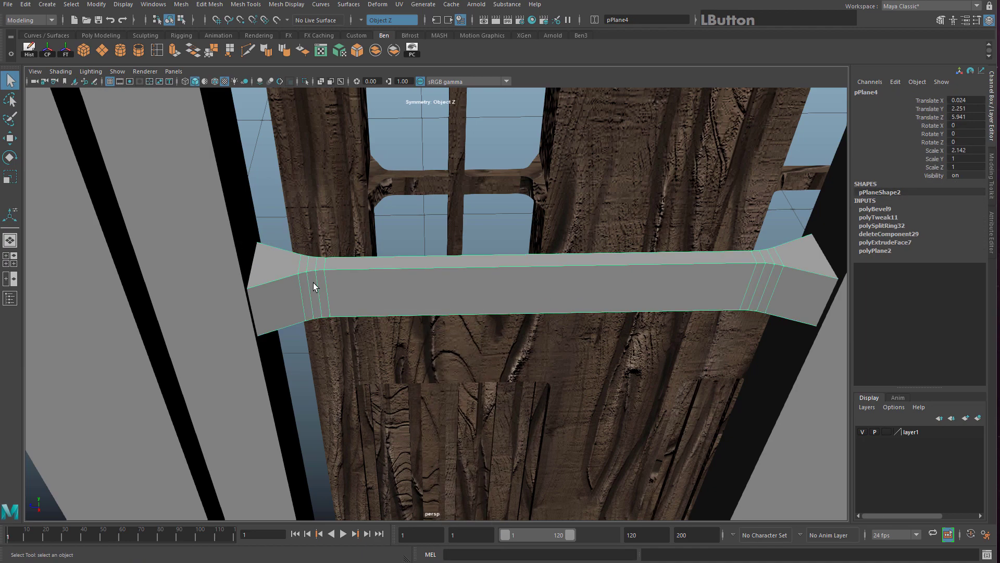
Bevel the bar's four long edges with one segment at a fraction of about 0.1 and return to object mode
alt+drag(314, 282, 400, 297)
scroll(396, 316, up, 5)
scroll(396, 316, down, 3)
alt+middle_drag(320, 290, 354, 292)
right_drag(353, 288, 331, 261)
click(331, 262)
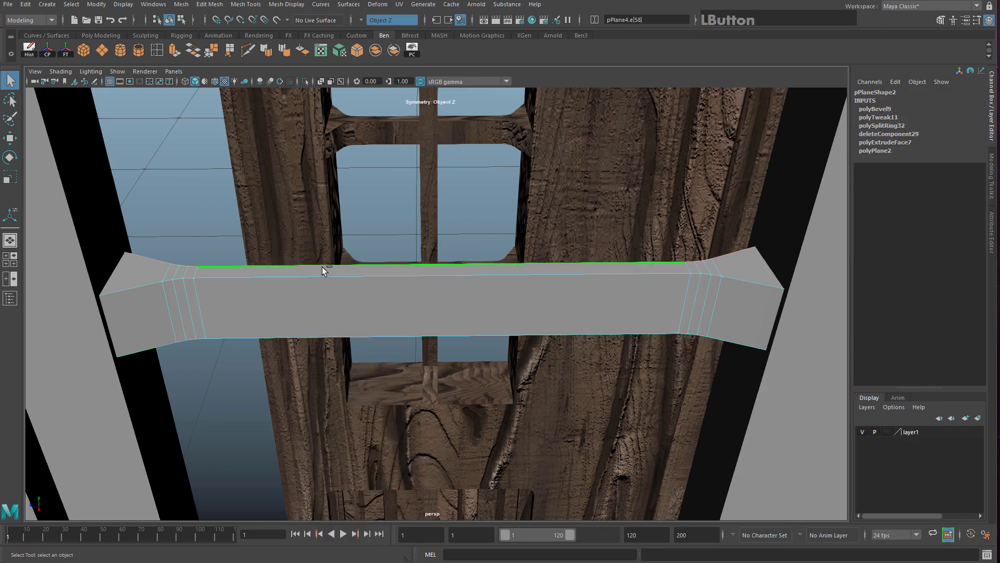
shift+click(278, 278)
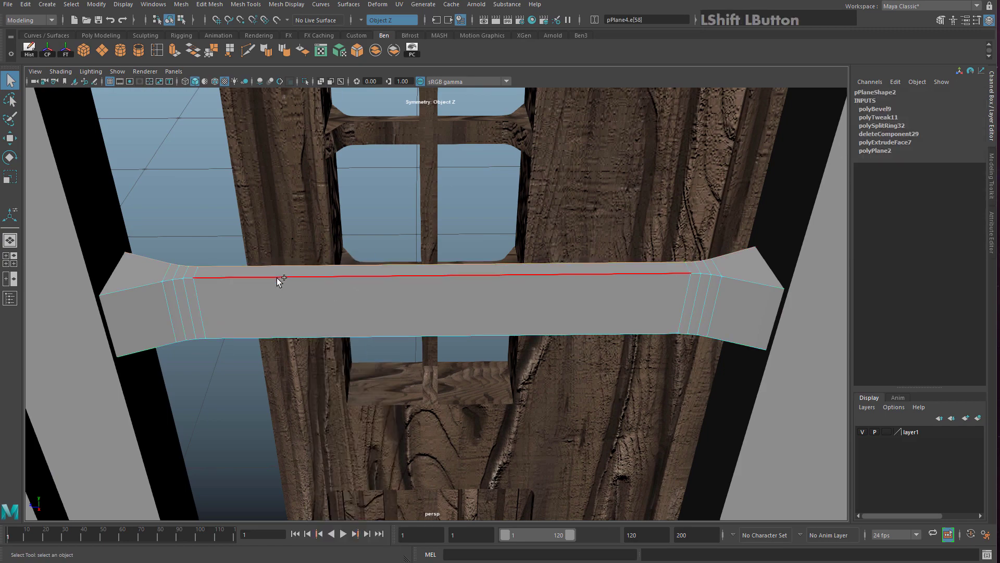
shift+click(285, 337)
alt+drag(286, 331, 276, 154)
shift+click(279, 162)
click(357, 51)
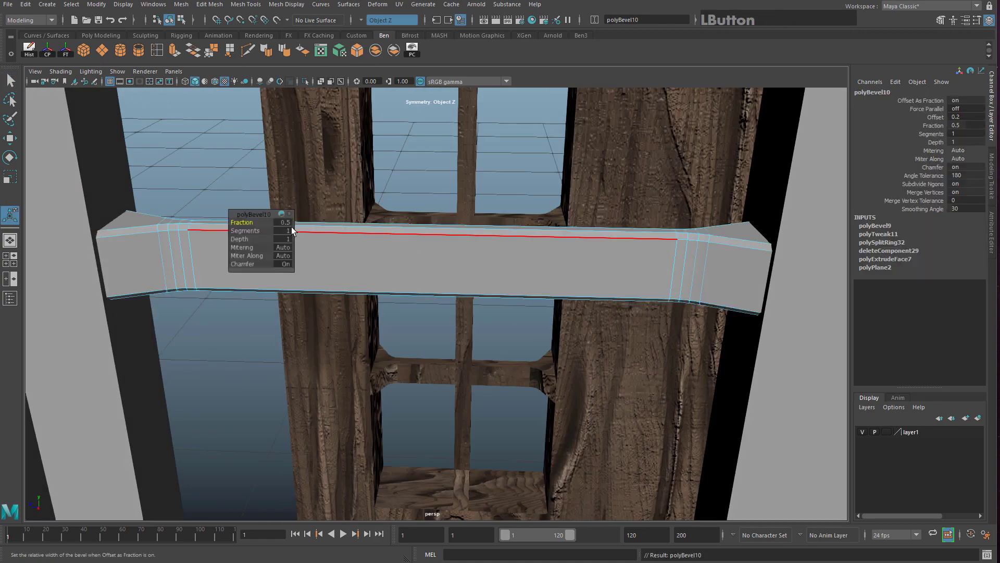
click(243, 222)
drag(244, 219, 243, 219)
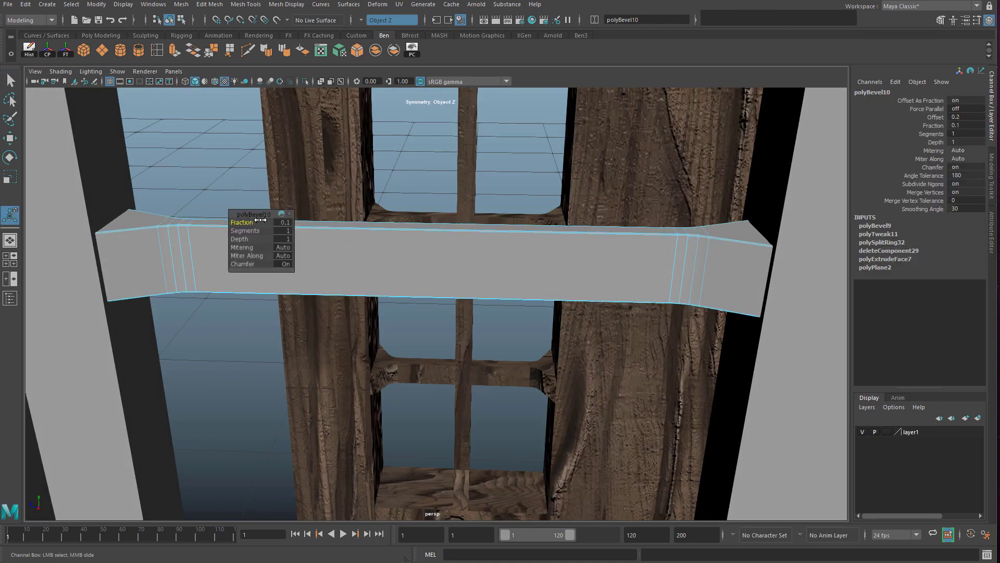
alt+drag(307, 224, 315, 234)
drag(246, 221, 256, 221)
right_drag(389, 257, 426, 228)
Duplicate the crossbar and raise the copy above the original to a Translate Y of 2.419 in the side view
scroll(428, 245, down, 8)
alt+drag(426, 274, 445, 265)
scroll(446, 265, up, 3)
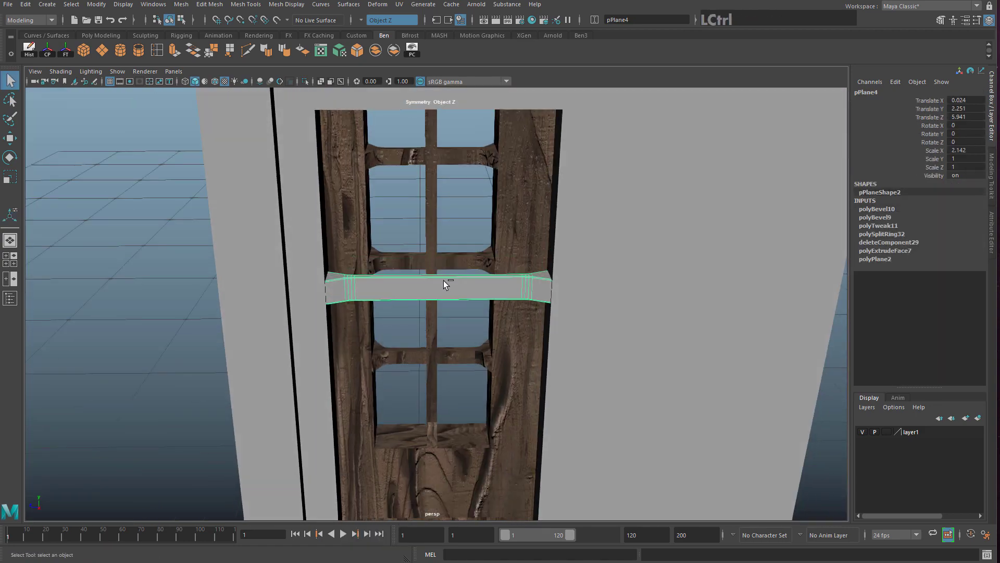
key(ctrl+d)
key(w)
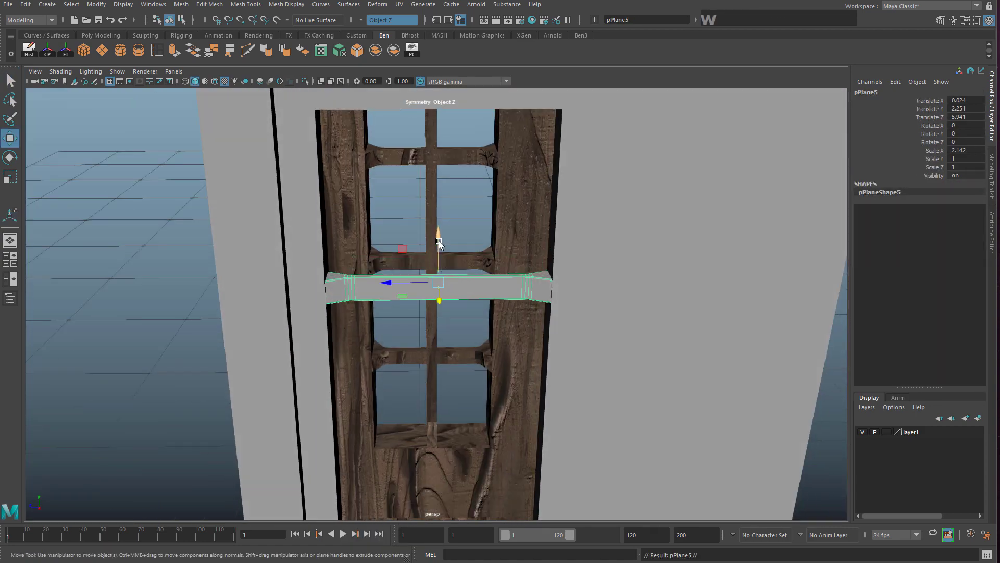
drag(440, 234, 451, 341)
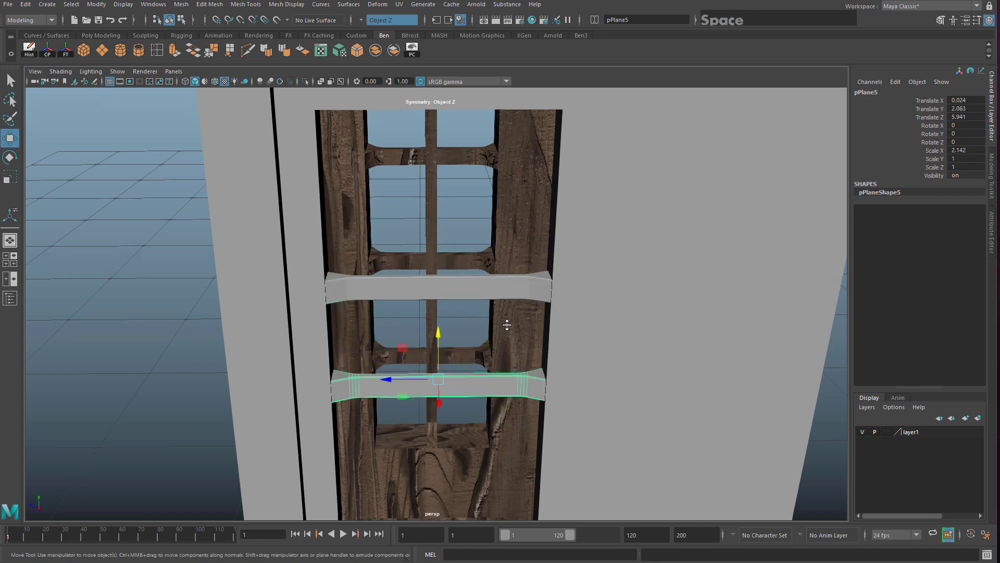
key(space)
key(space)
scroll(454, 326, up, 3)
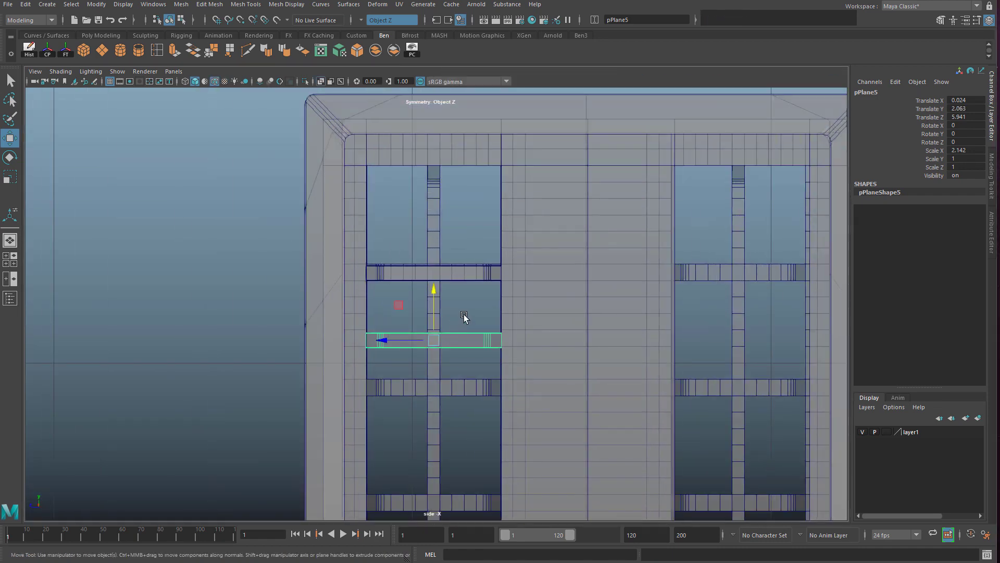
drag(432, 290, 444, 162)
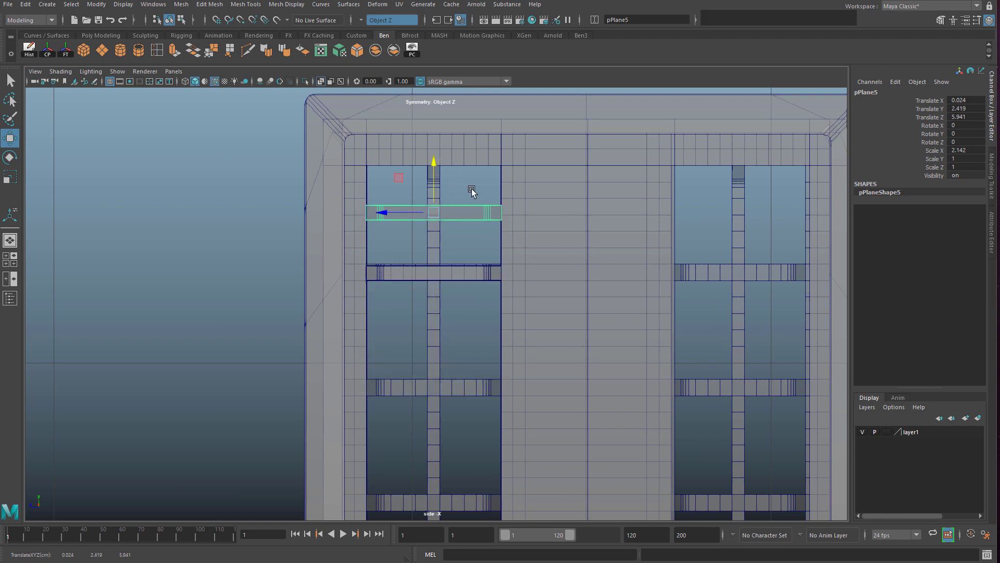
Rotate the copied bar 90 degrees about X and lower it to a Translate Y of 2.365, meeting the window opening's upper edge
alt+middle_drag(488, 254, 479, 236)
key(e)
alt+middle_drag(506, 201, 521, 250)
scroll(509, 219, up, 2)
scroll(511, 238, up, 1)
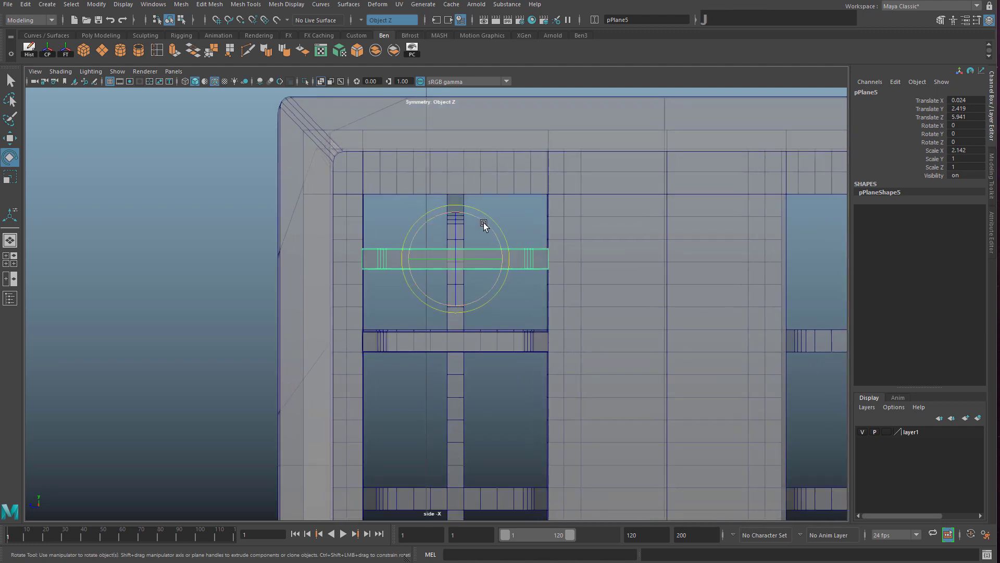
drag(483, 222, 414, 200)
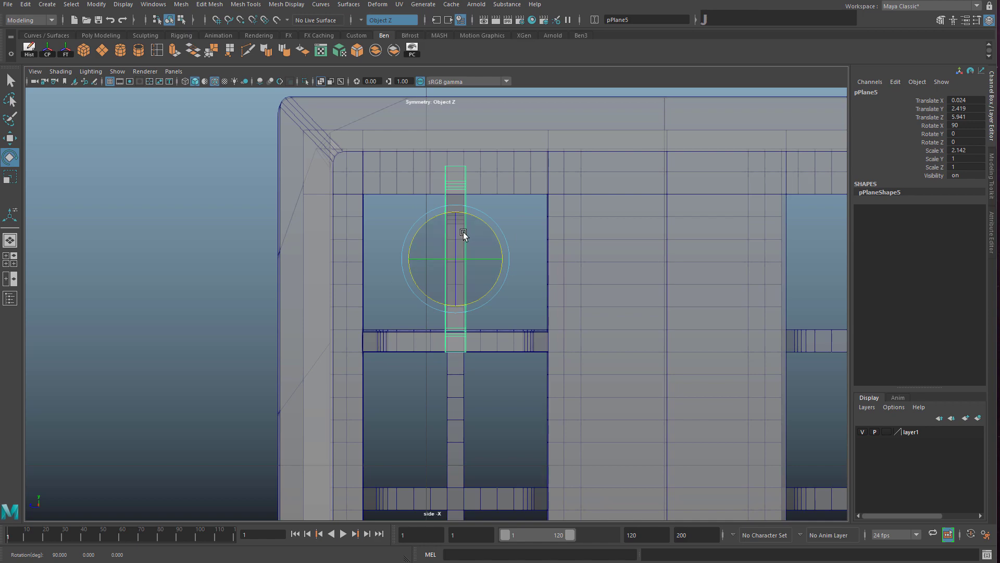
key(w)
drag(456, 208, 457, 232)
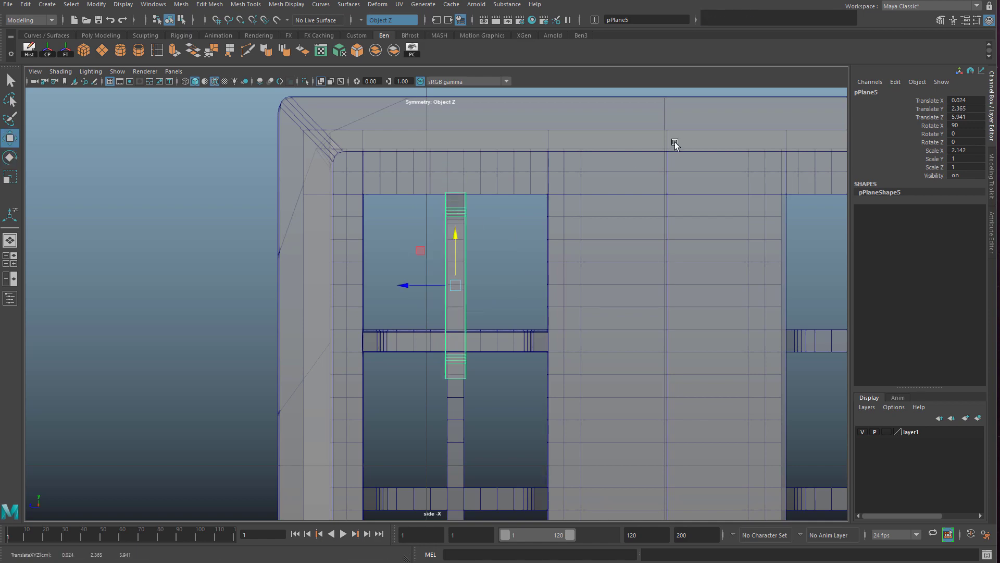
Try to stretch the vertical bar along its length with a Scale Z of 3.644
scroll(475, 317, down, 6)
scroll(468, 285, up, 5)
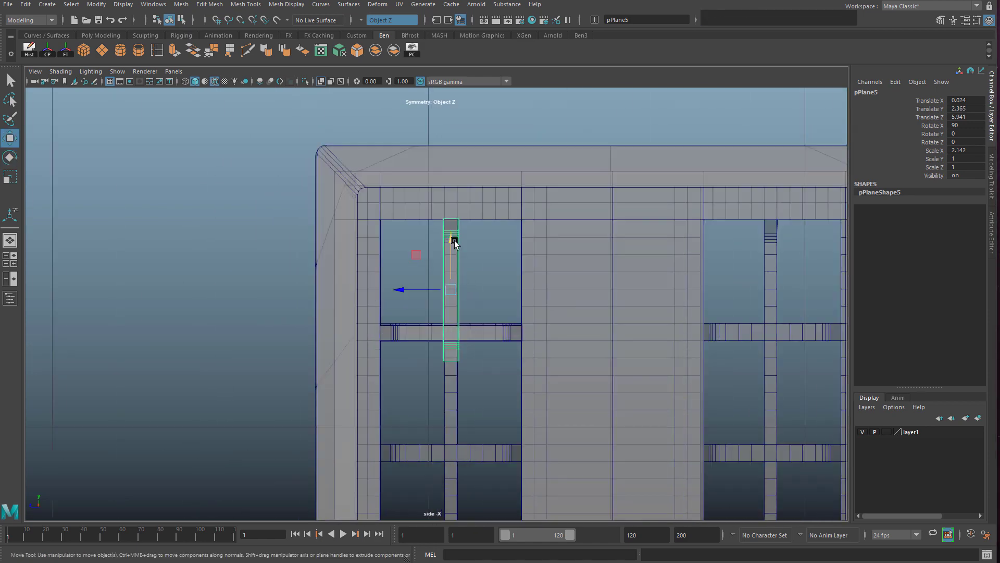
key(space)
key(space)
key(r)
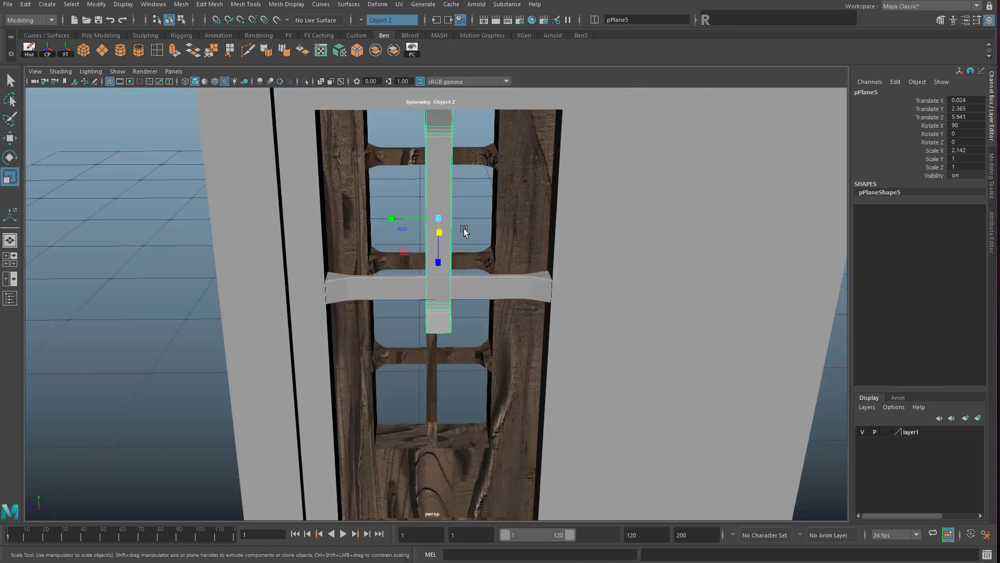
scroll(464, 229, down, 5)
alt+drag(462, 245, 453, 419)
alt+middle_drag(459, 412, 479, 259)
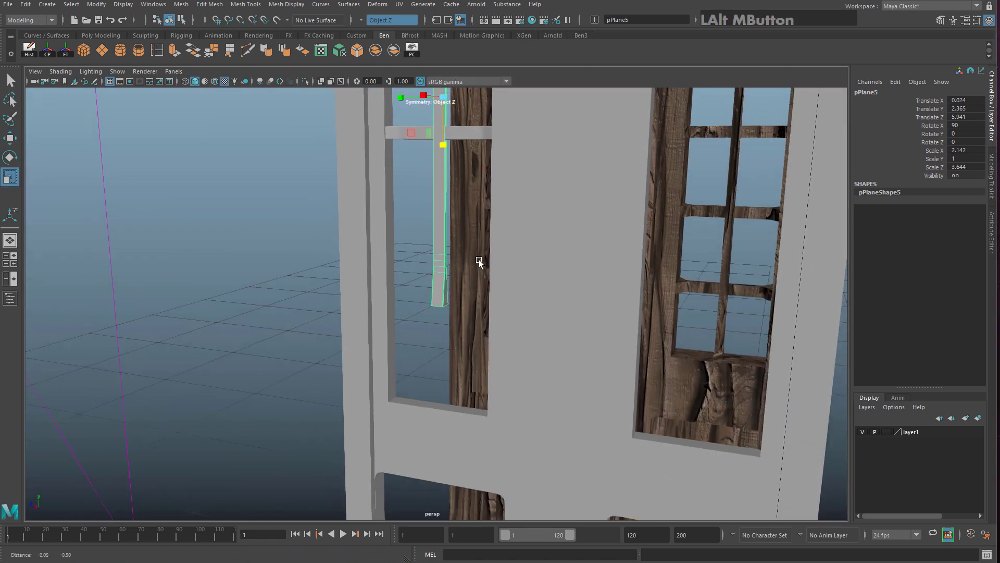
alt+drag(480, 262, 474, 293)
key(ctrl+z)
Try to move the vertices of the vertical bar's lower end along Y with object symmetry still active
alt+middle_drag(474, 293, 457, 183)
scroll(458, 183, up, 3)
right_click(452, 151)
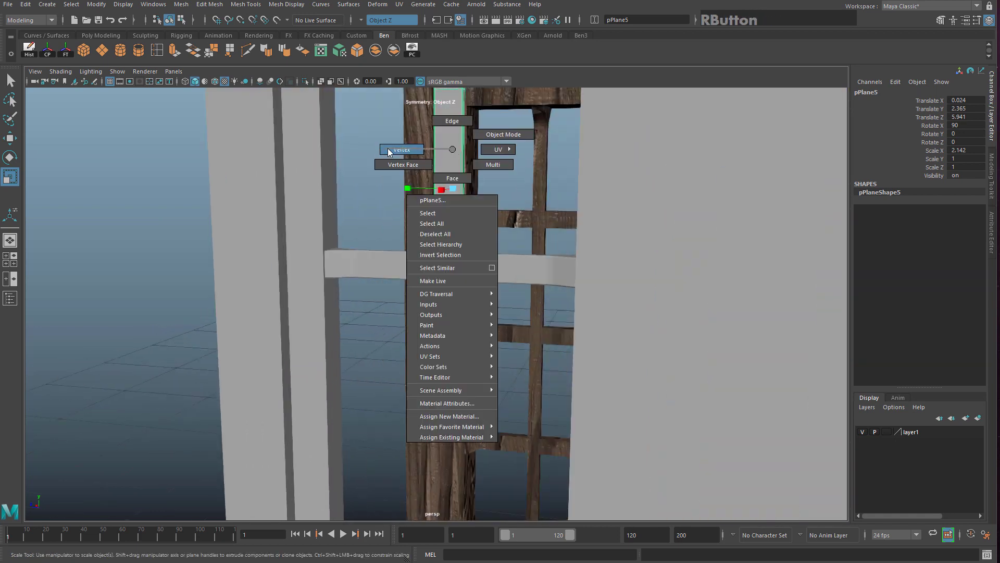
right_drag(388, 149, 384, 150)
drag(315, 211, 357, 269)
drag(523, 405, 523, 404)
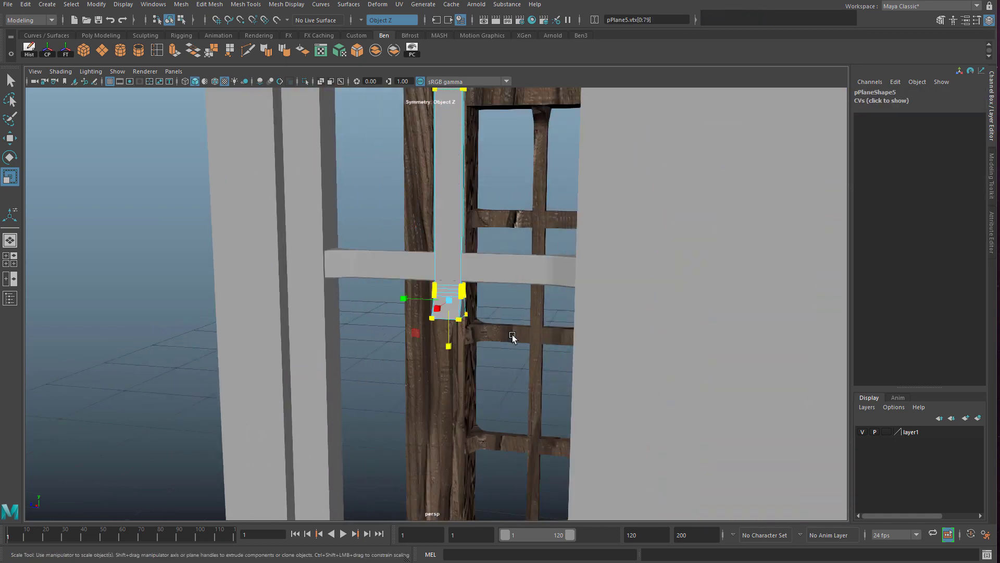
alt+drag(513, 278, 471, 283)
key(w)
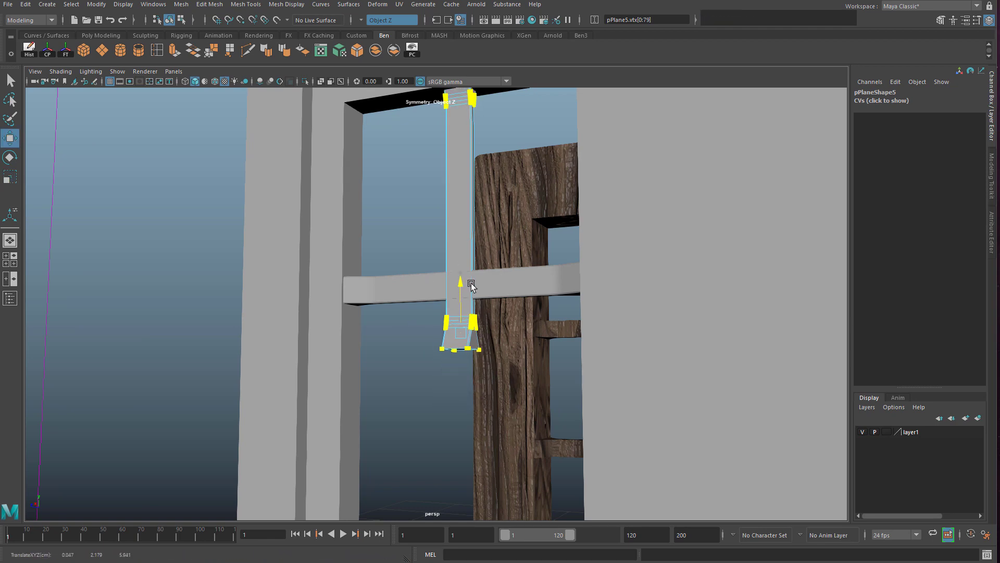
key(ctrl+z)
Turn symmetry off and move the vertical bar's lower-end vertices down to the bottom edge of the window opening
alt+middle_drag(498, 261, 484, 306)
alt+drag(485, 306, 502, 299)
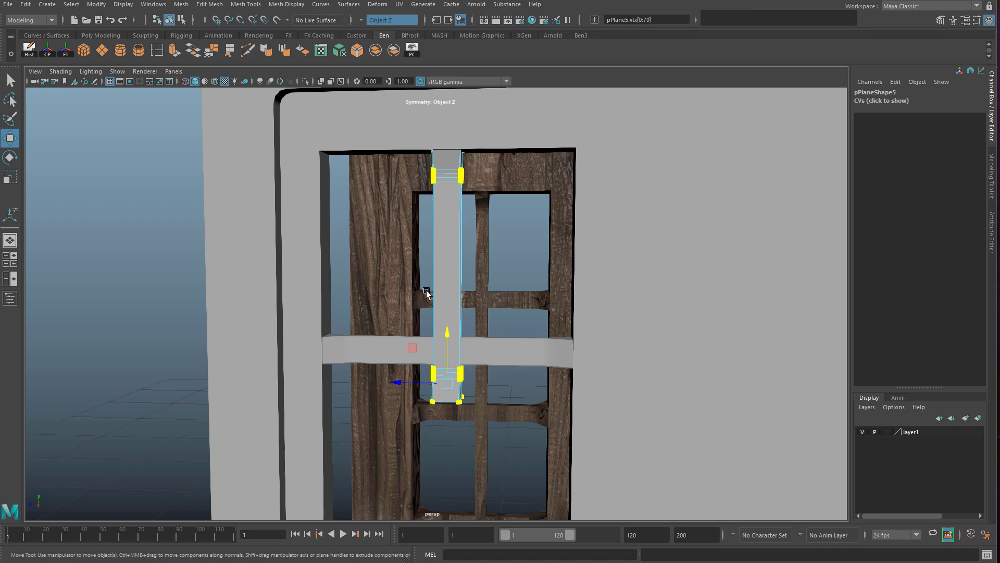
click(363, 20)
click(381, 28)
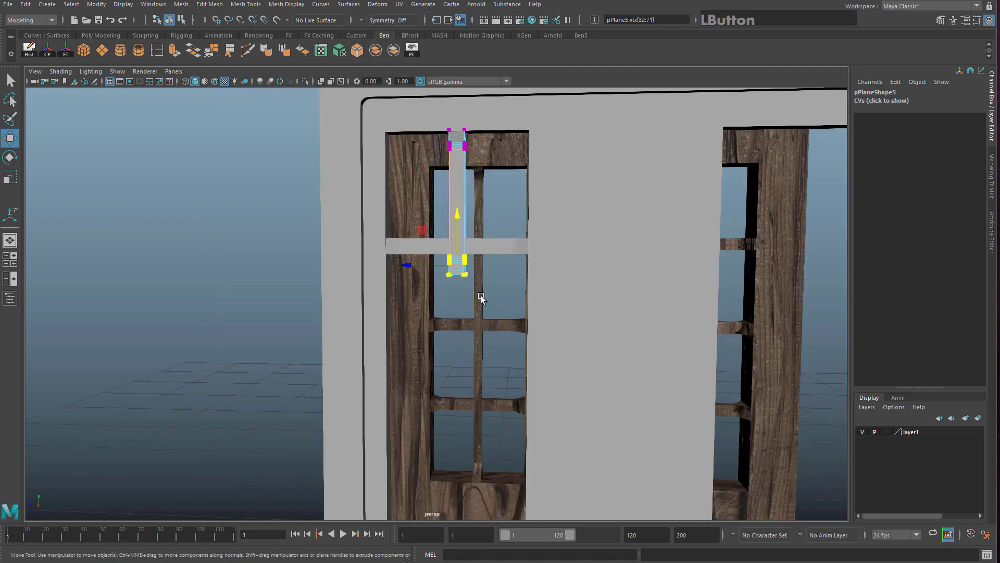
drag(457, 214, 458, 221)
drag(464, 298, 484, 448)
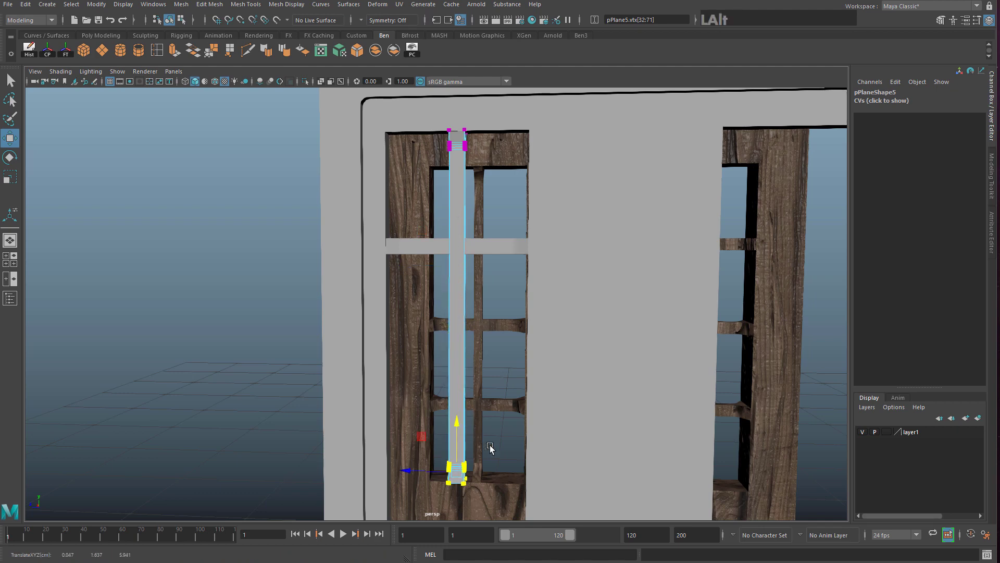
alt+middle_drag(492, 447, 504, 263)
drag(473, 266, 484, 367)
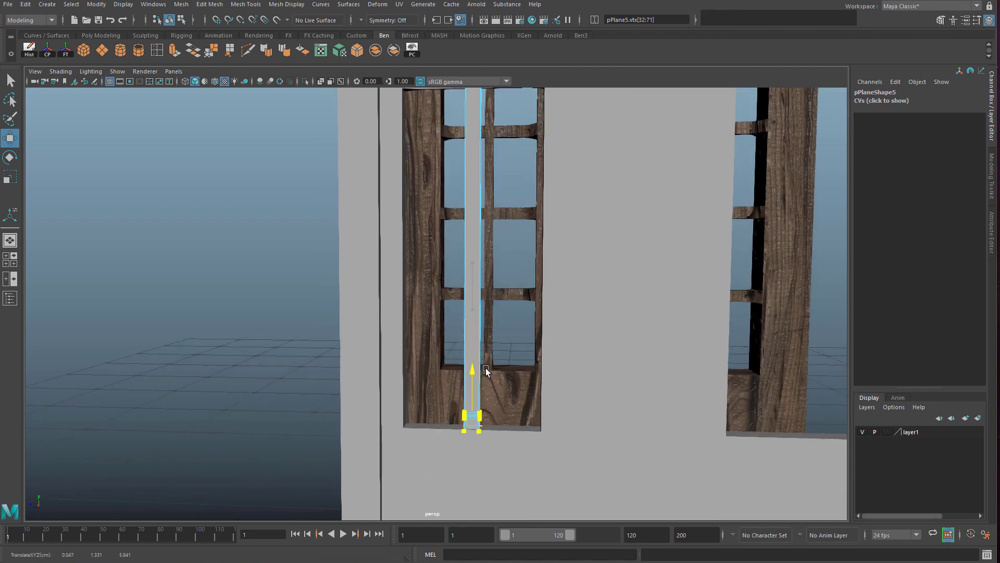
alt+middle_drag(485, 370, 510, 322)
right_drag(489, 195, 532, 184)
Inspect the crossing of the vertical bar and the horizontal crossbar from several angles for overlapping faces
alt+drag(495, 220, 442, 260)
alt+middle_drag(443, 261, 521, 312)
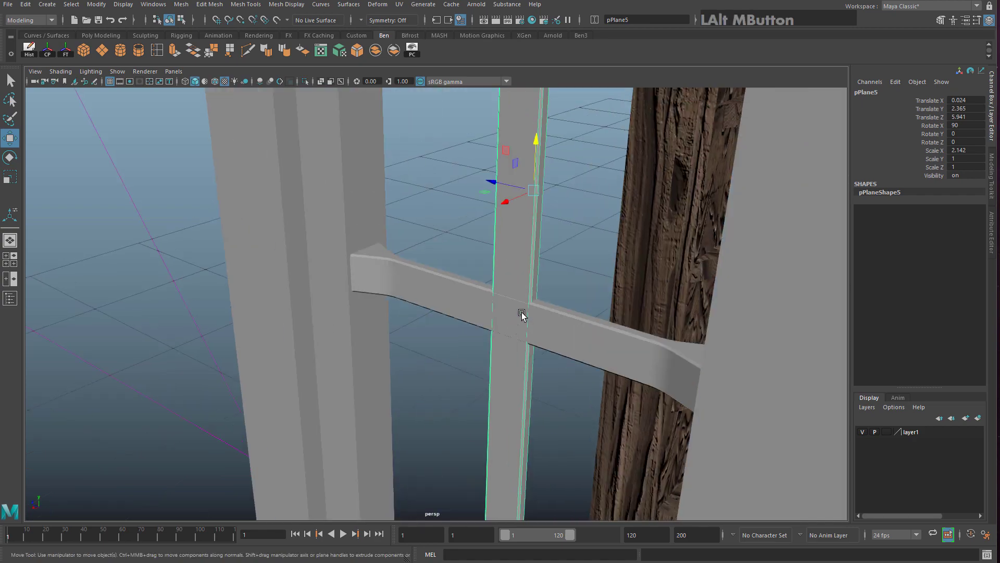
alt+scroll(523, 309, up, 5)
alt+drag(515, 257, 507, 243)
click(525, 195)
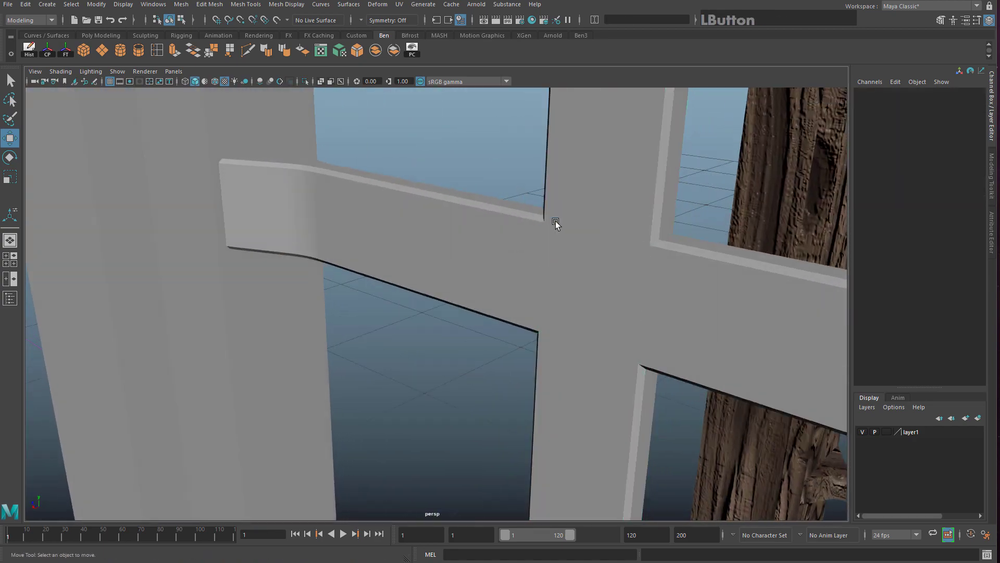
click(589, 222)
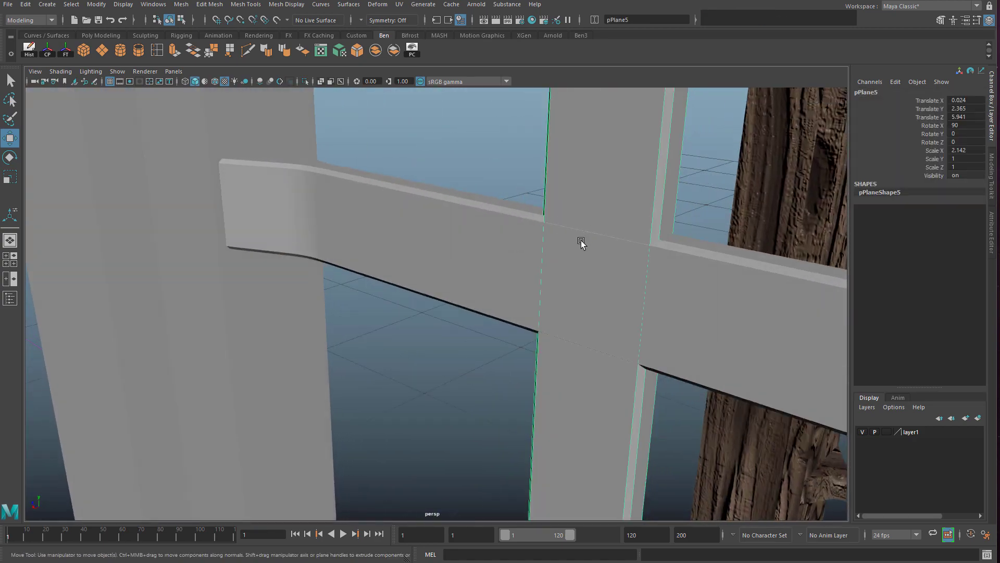
alt+drag(517, 244, 493, 269)
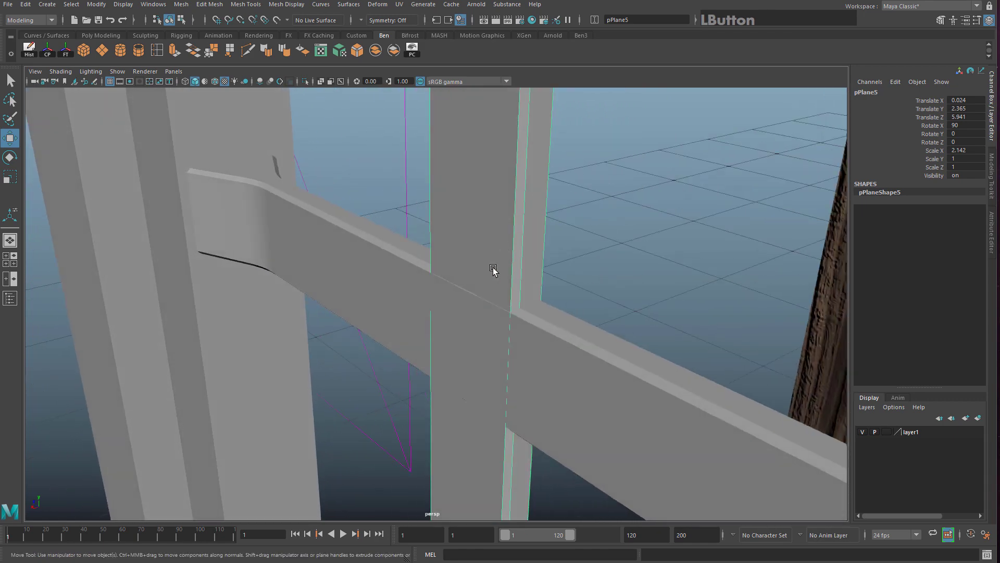
alt+drag(477, 321, 456, 346)
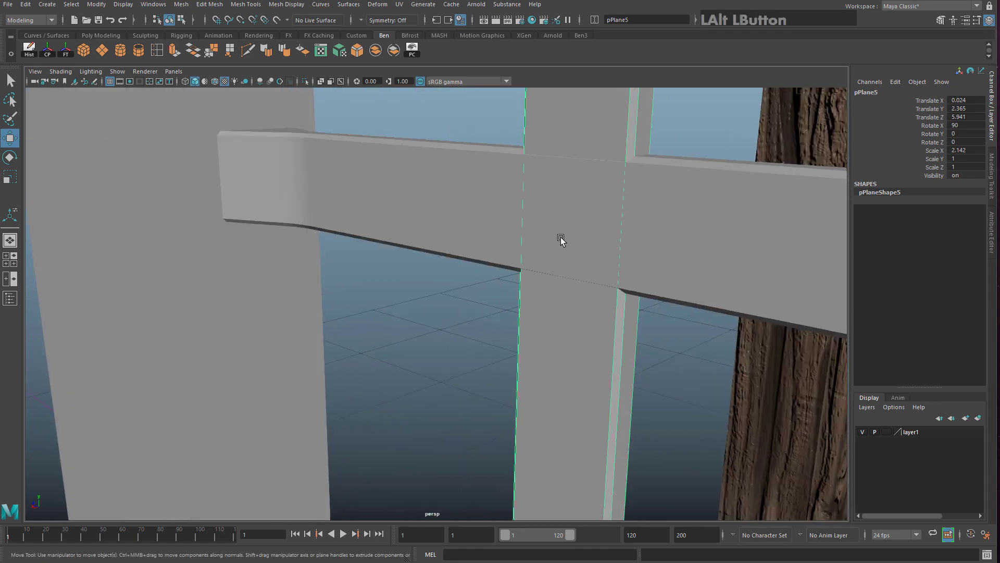
alt+drag(561, 239, 458, 290)
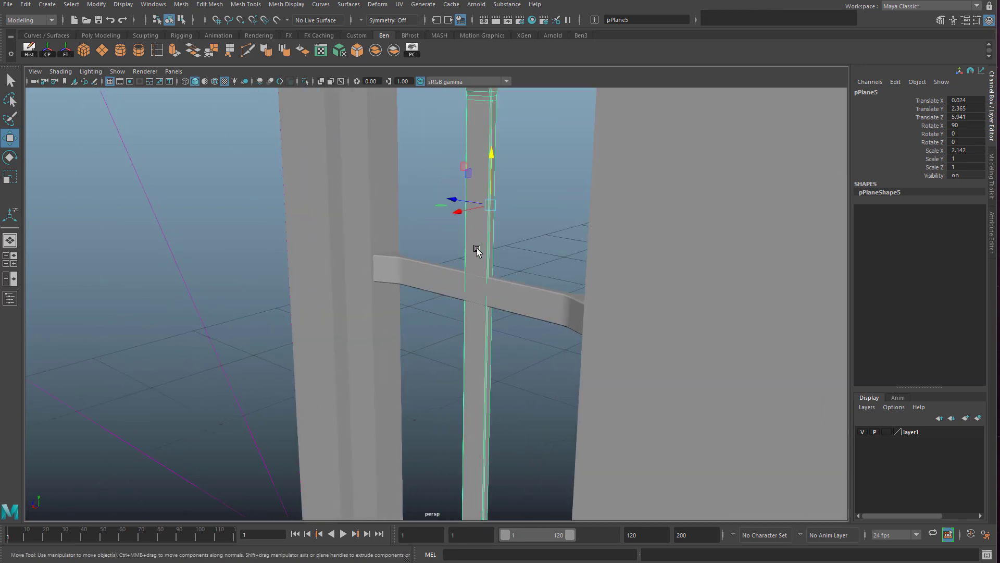
alt+drag(481, 241, 476, 337)
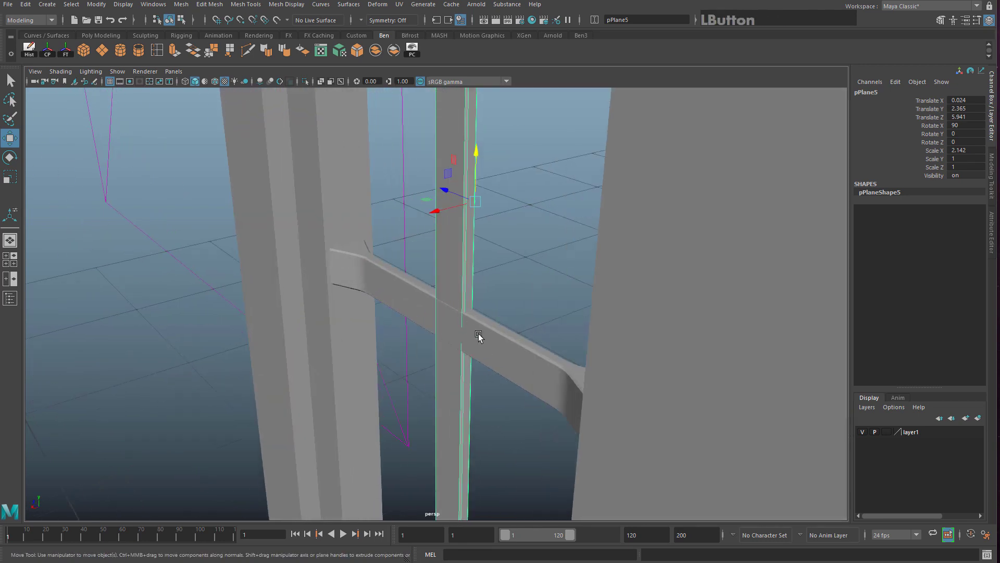
Scale the horizontal crossbar's depth along X and center its pivot
click(486, 338)
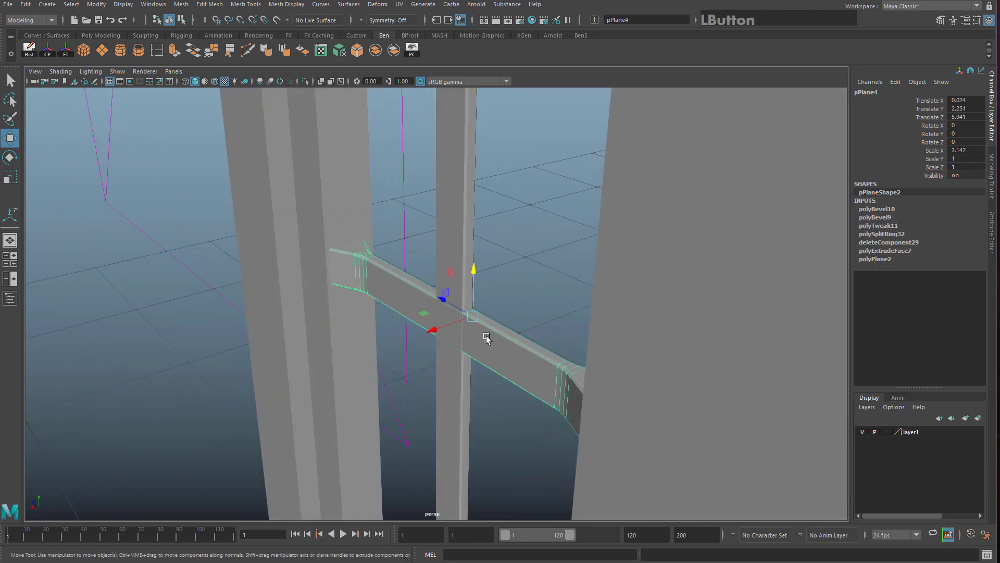
click(438, 332)
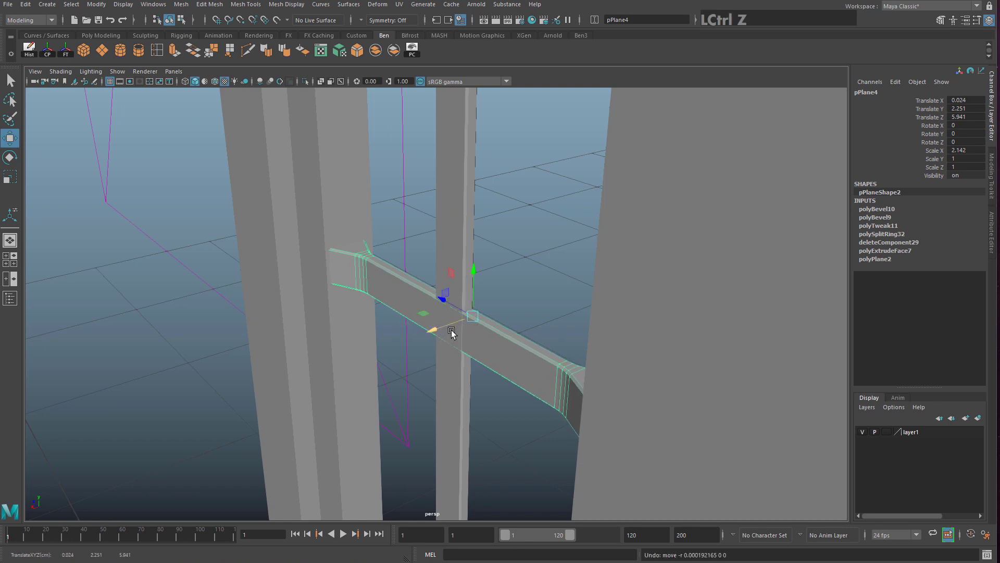
key(r)
drag(432, 332, 513, 315)
key(r)
click(50, 52)
key(w)
Examine the rounded corners of the door panel's lower openings from several angles
click(542, 326)
click(530, 346)
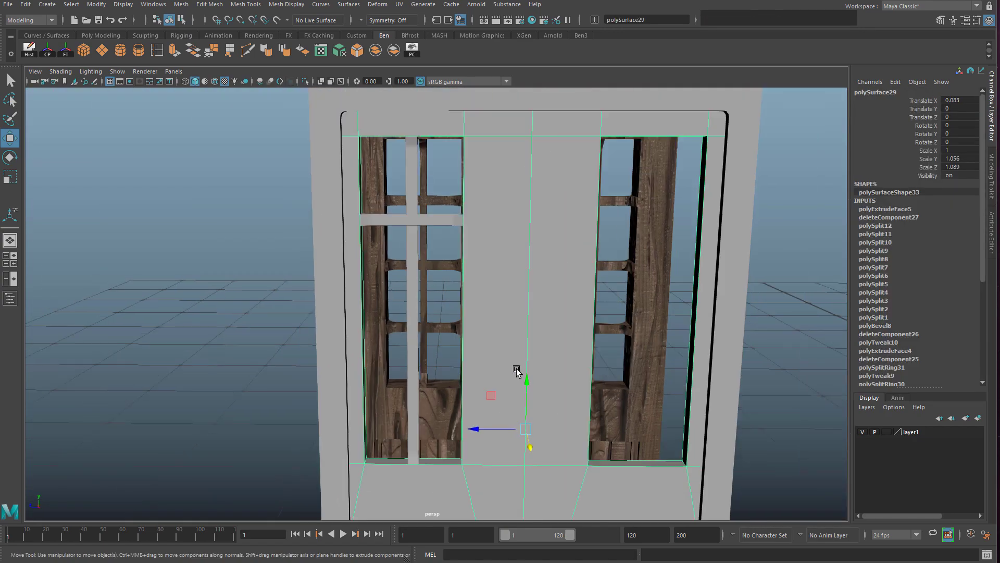
alt+middle_drag(519, 372, 520, 216)
alt+drag(520, 217, 506, 329)
alt+middle_drag(506, 329, 583, 292)
alt+drag(583, 292, 576, 326)
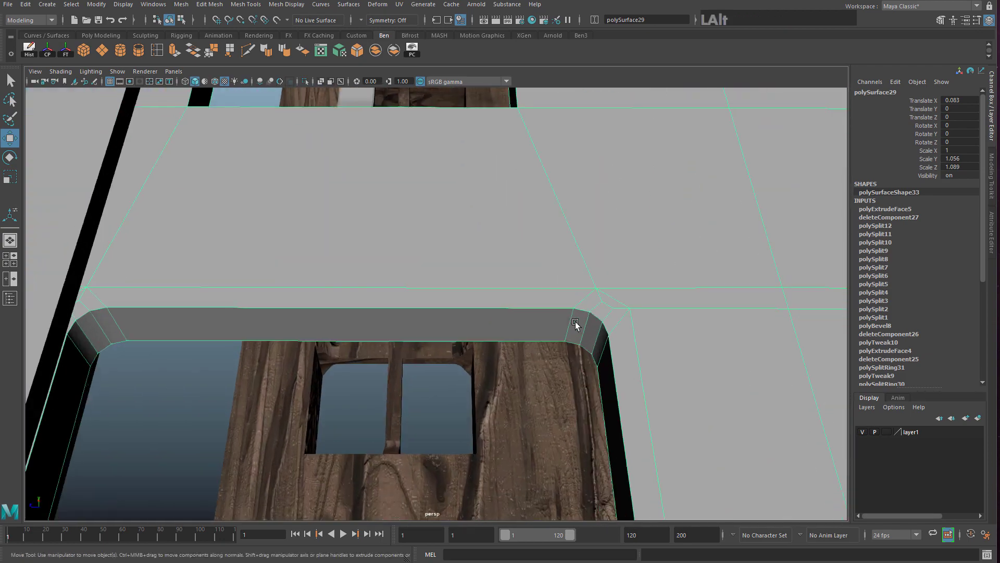
alt+middle_drag(576, 326, 517, 195)
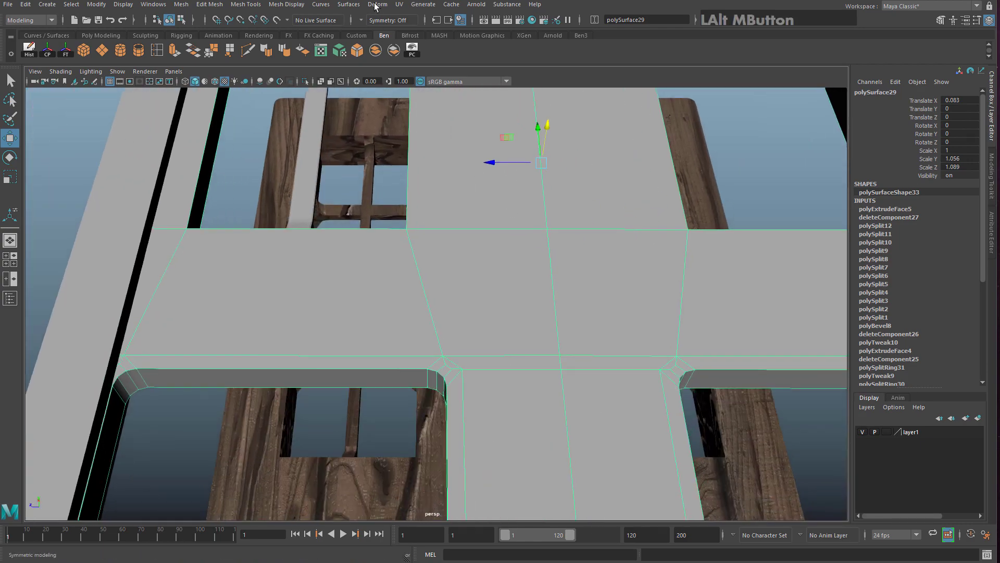
alt+middle_drag(489, 239, 474, 327)
scroll(474, 327, up, 3)
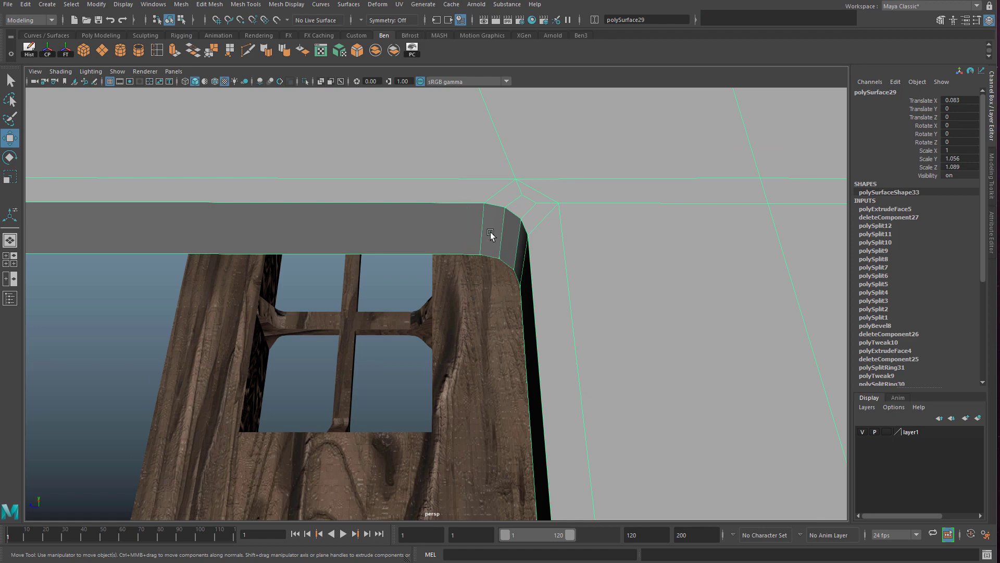
Try selecting the front bottom edge and adjoining inner side of the door panel's upper window opening
right_drag(487, 276, 488, 249)
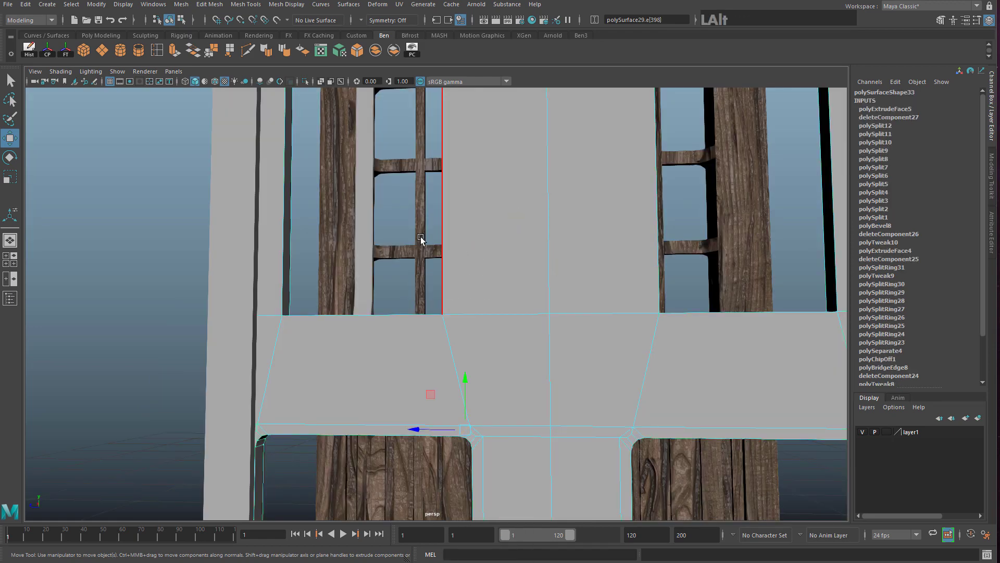
alt+drag(421, 237, 434, 351)
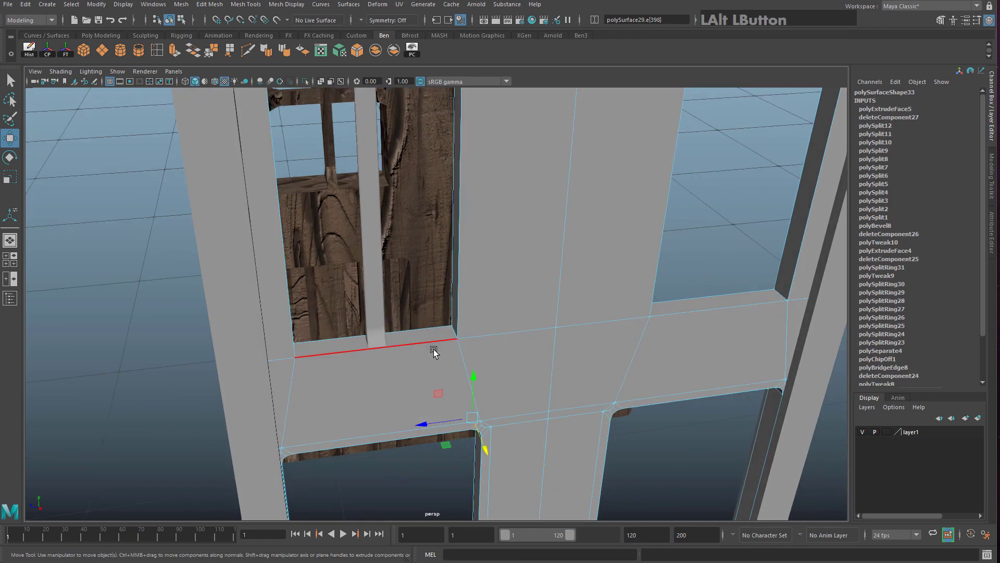
alt+middle_drag(467, 307, 483, 408)
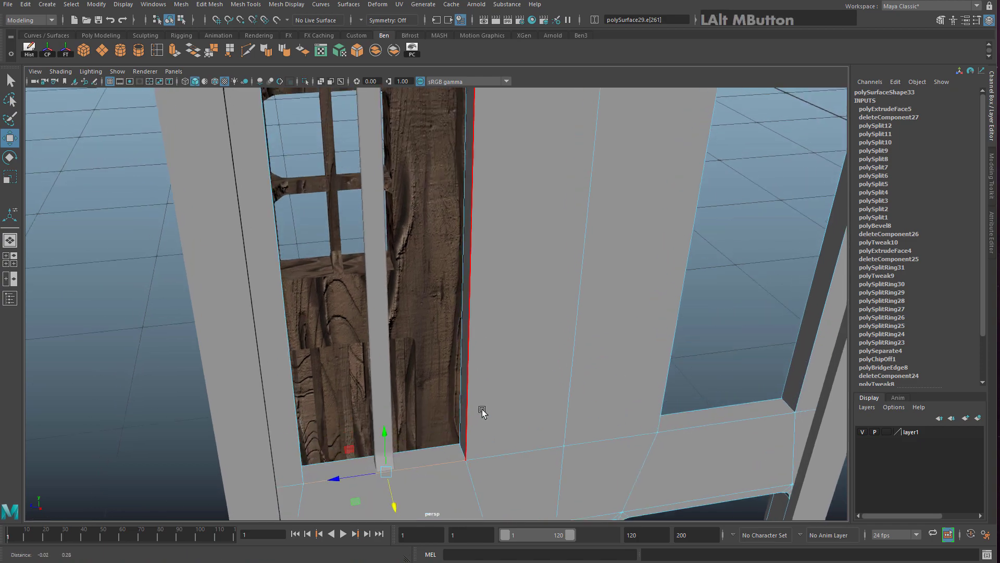
alt+drag(483, 409, 510, 287)
right_drag(510, 287, 513, 318)
alt+drag(495, 307, 475, 375)
click(473, 430)
shift+click(462, 439)
right_drag(482, 307, 480, 332)
right_drag(480, 331, 480, 339)
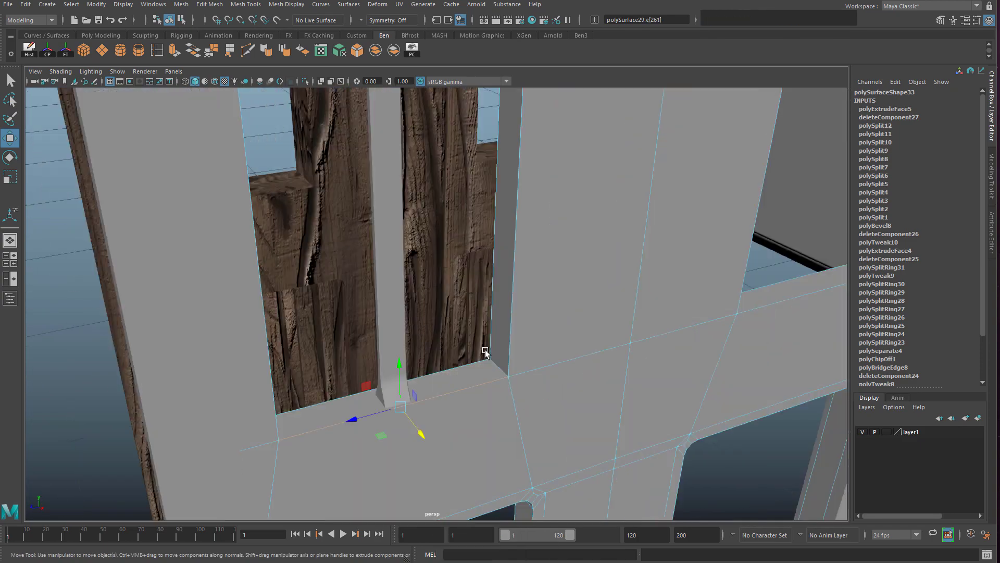
Compare the rounded corners of the lower opening with the square corners of the window opening above it
alt+drag(522, 357, 525, 313)
alt+middle_drag(527, 400, 543, 304)
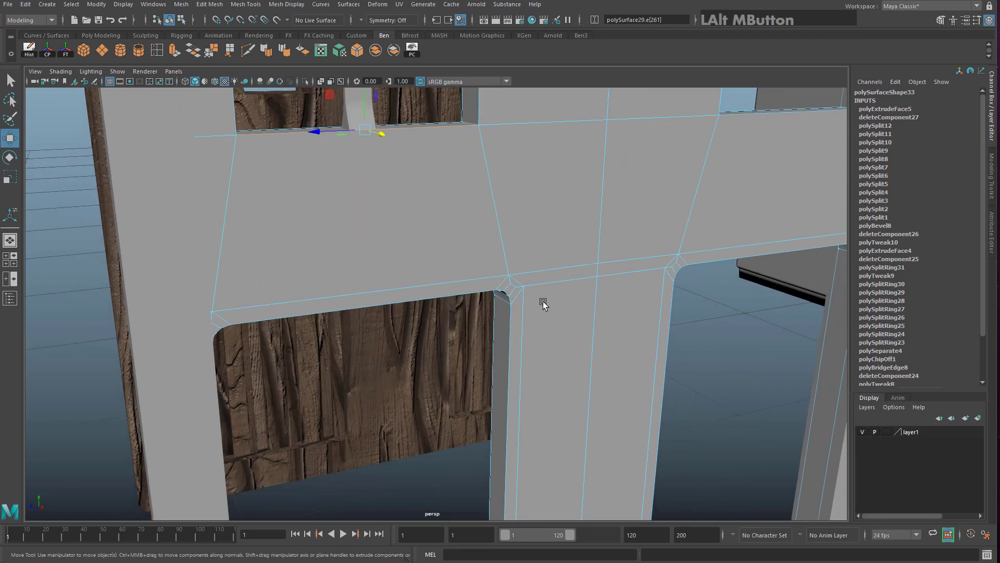
click(507, 329)
alt+drag(507, 330, 546, 271)
scroll(546, 272, up, 4)
alt+middle_drag(546, 272, 566, 347)
scroll(563, 373, down, 4)
alt+middle_drag(558, 402, 564, 295)
alt+drag(563, 296, 542, 290)
alt+middle_drag(542, 290, 480, 357)
alt+drag(480, 357, 469, 250)
alt+middle_drag(469, 250, 502, 303)
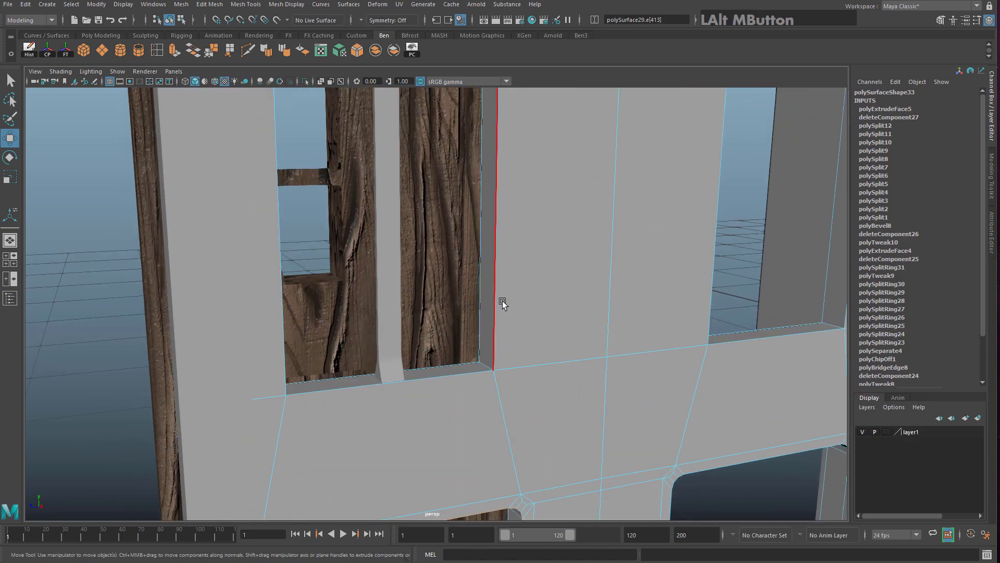
Try selecting the front side and bottom edges of the window opening and check its lower corners
shift+click(468, 376)
alt+drag(468, 377, 490, 396)
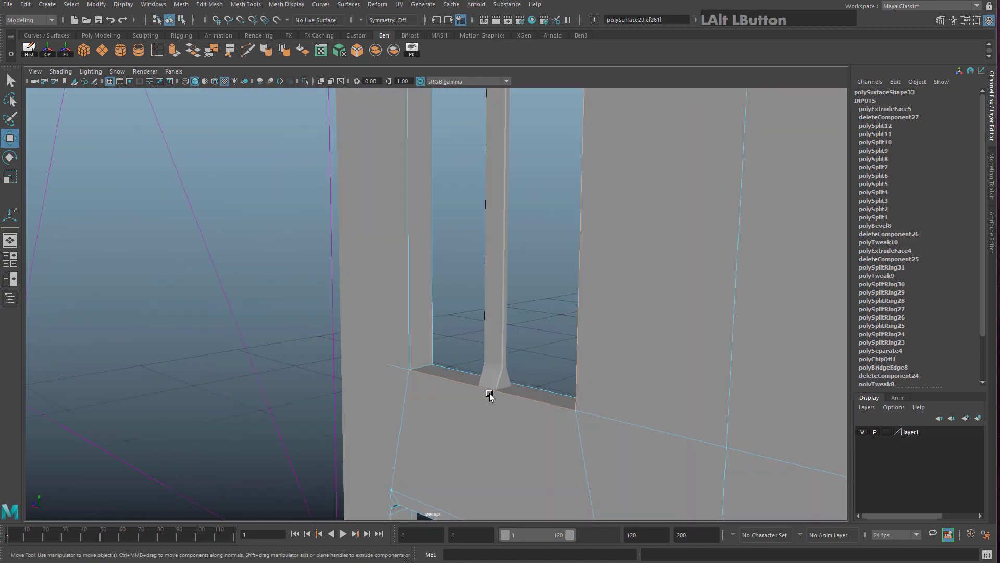
alt+middle_drag(429, 379, 470, 297)
scroll(470, 297, up, 5)
scroll(470, 282, down, 2)
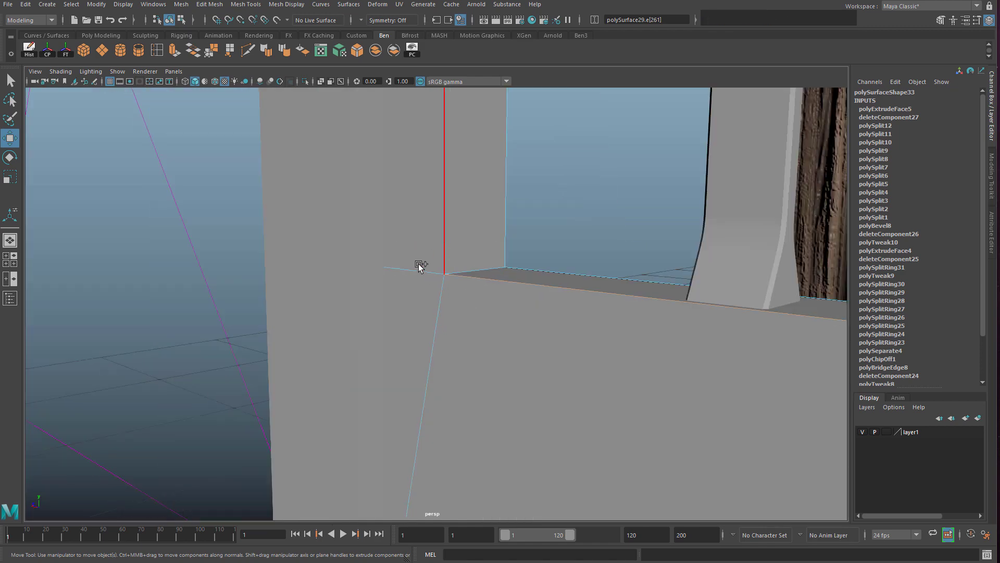
alt+drag(417, 264, 574, 278)
alt+middle_drag(574, 278, 587, 386)
Try selecting the bottom and side inner faces of the window opening with symmetry off
right_drag(587, 286, 578, 313)
alt+drag(578, 316, 636, 363)
alt+middle_drag(635, 362, 598, 316)
scroll(560, 337, up, 3)
click(563, 305)
click(509, 344)
scroll(567, 324, up, 1)
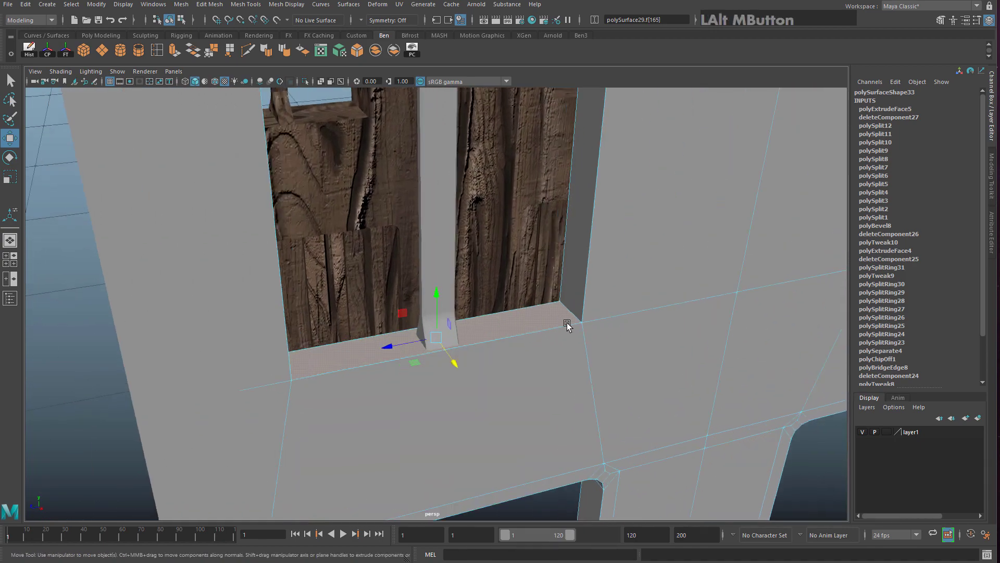
shift+click(578, 275)
alt+drag(577, 271, 514, 338)
click(555, 270)
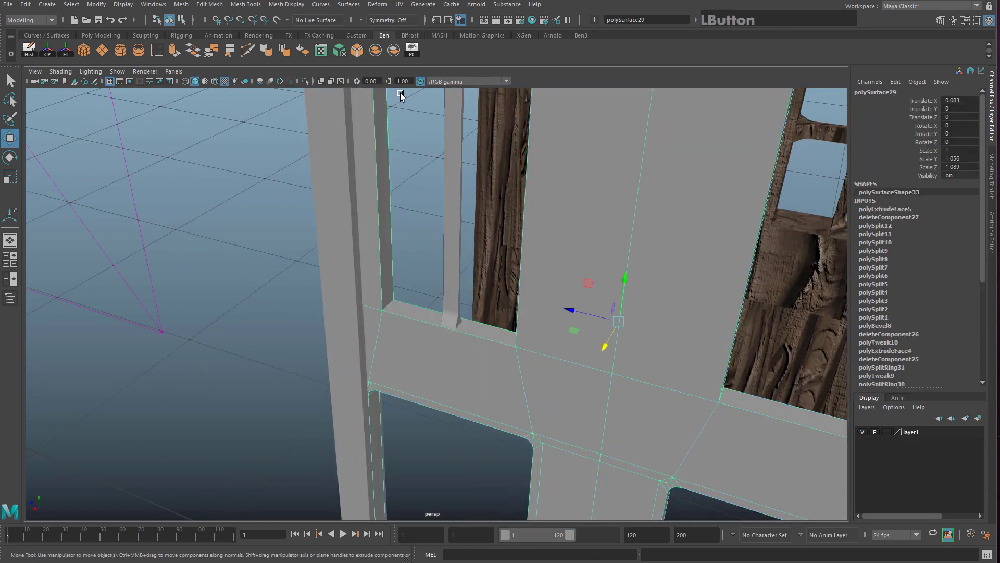
Turn on Object Z symmetry and select the bottom and side inner faces of both upper window openings
click(363, 19)
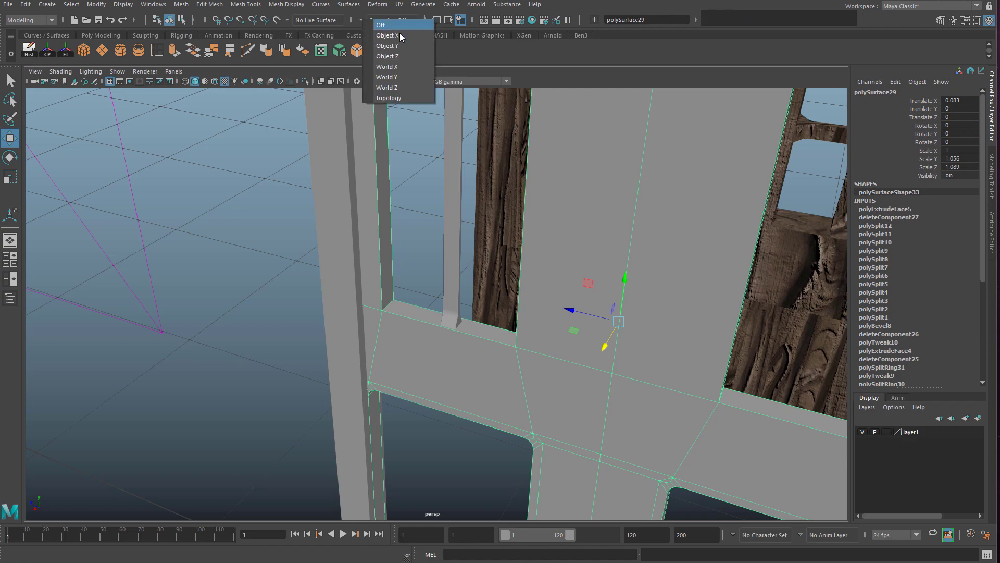
click(395, 56)
right_drag(491, 287, 490, 311)
click(470, 330)
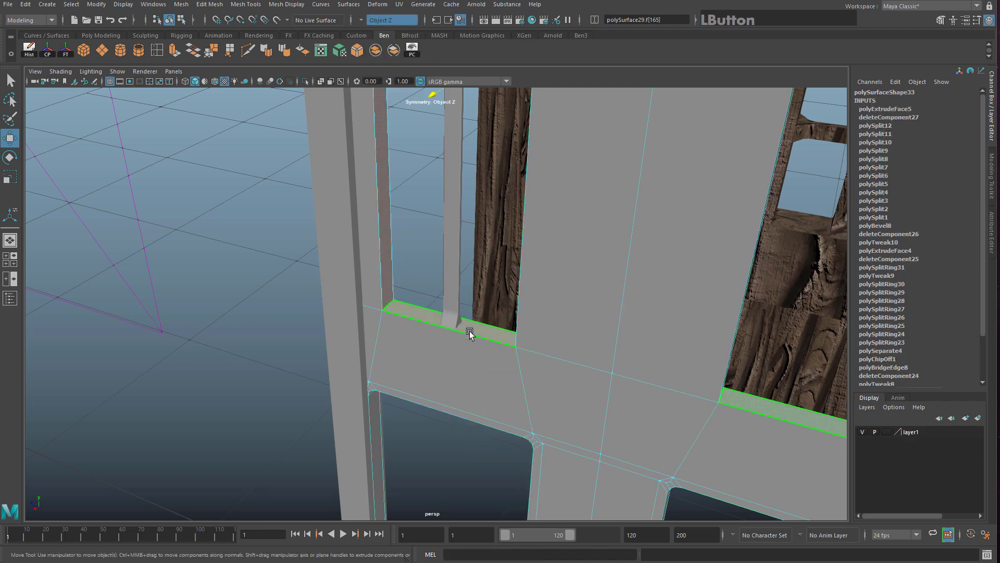
shift+click(386, 280)
alt+drag(387, 280, 458, 149)
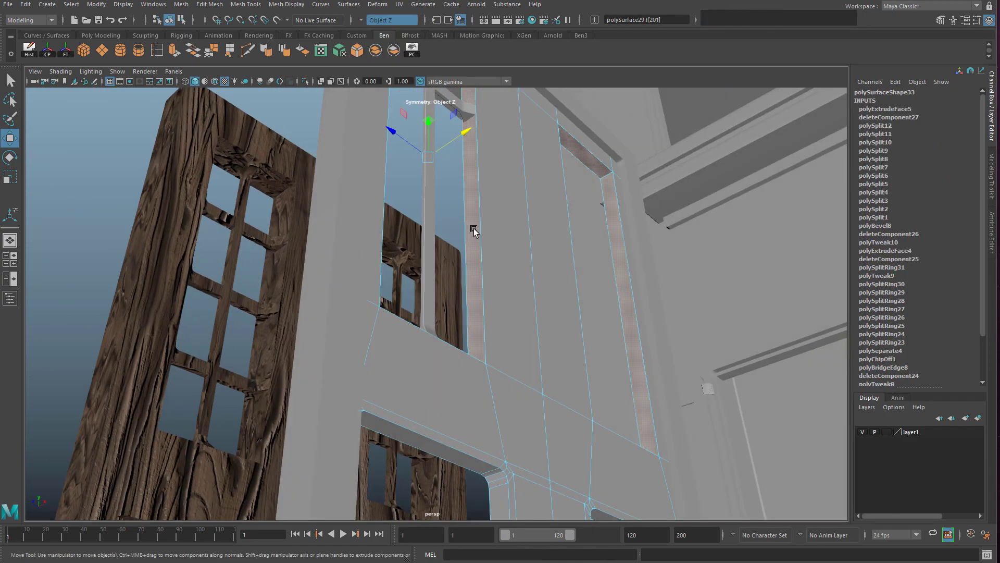
Convert the selected inner side faces of the door's upper window openings to an edge selection
alt+drag(473, 228, 505, 297)
alt+middle_drag(505, 297, 654, 245)
alt+drag(655, 245, 398, 198)
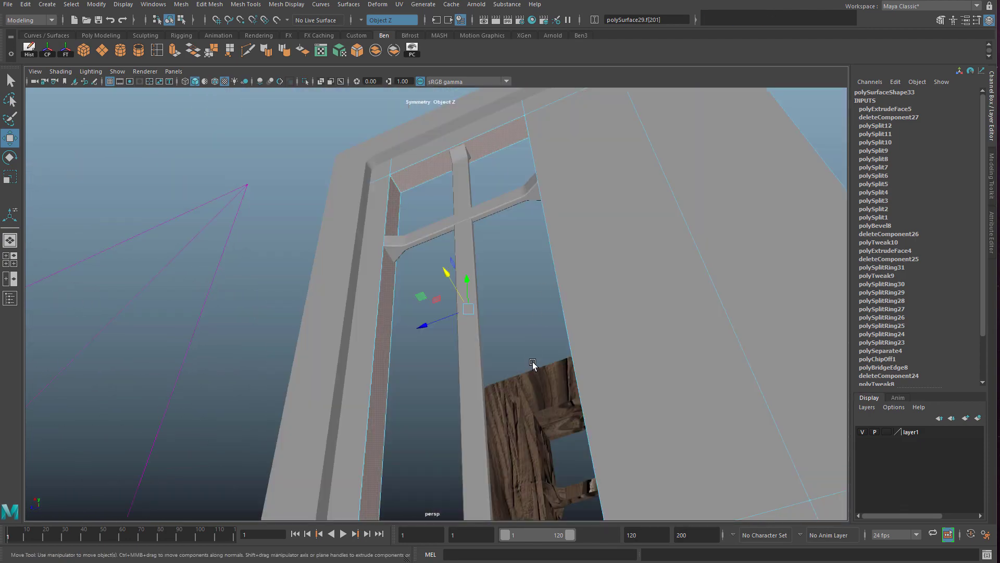
alt+drag(532, 363, 749, 343)
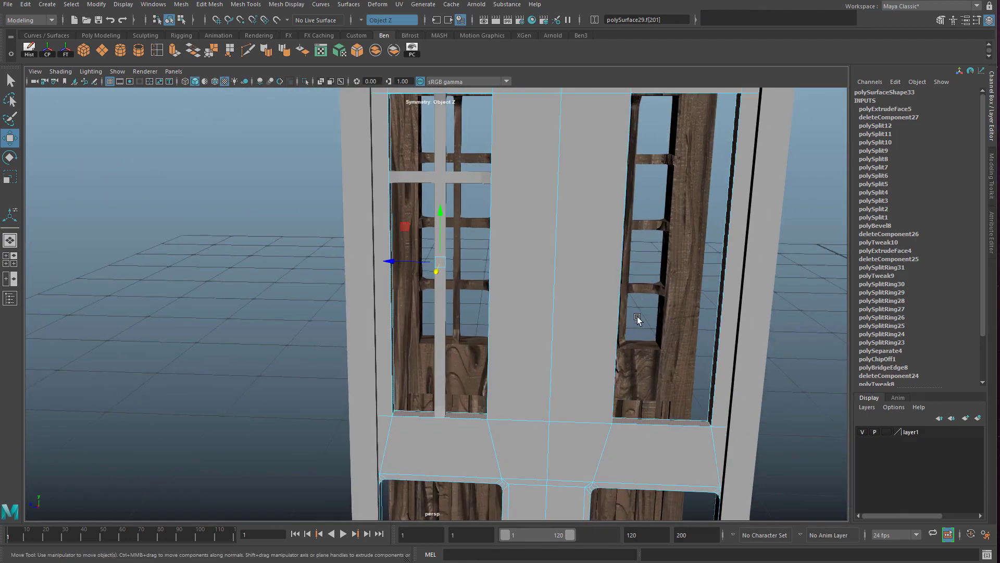
alt+drag(637, 317, 558, 364)
alt+middle_drag(558, 364, 495, 357)
alt+drag(496, 357, 508, 310)
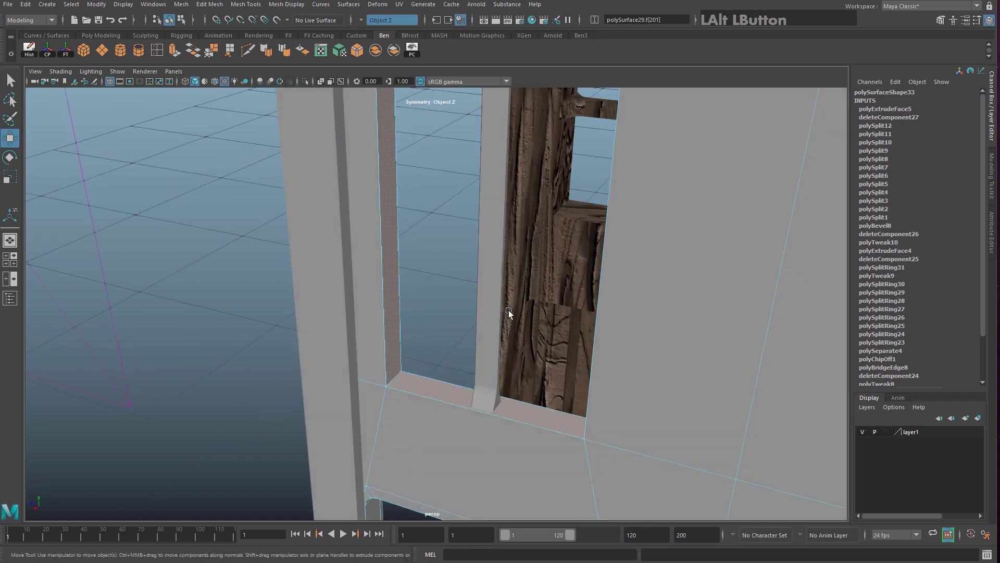
ctrl+right_click(417, 386)
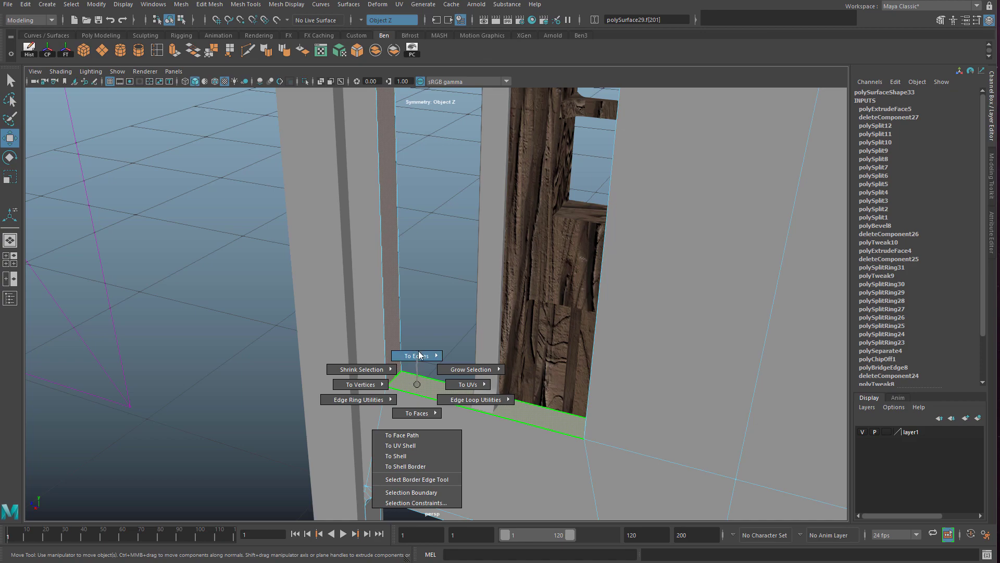
mouse_move(420, 354)
click(418, 321)
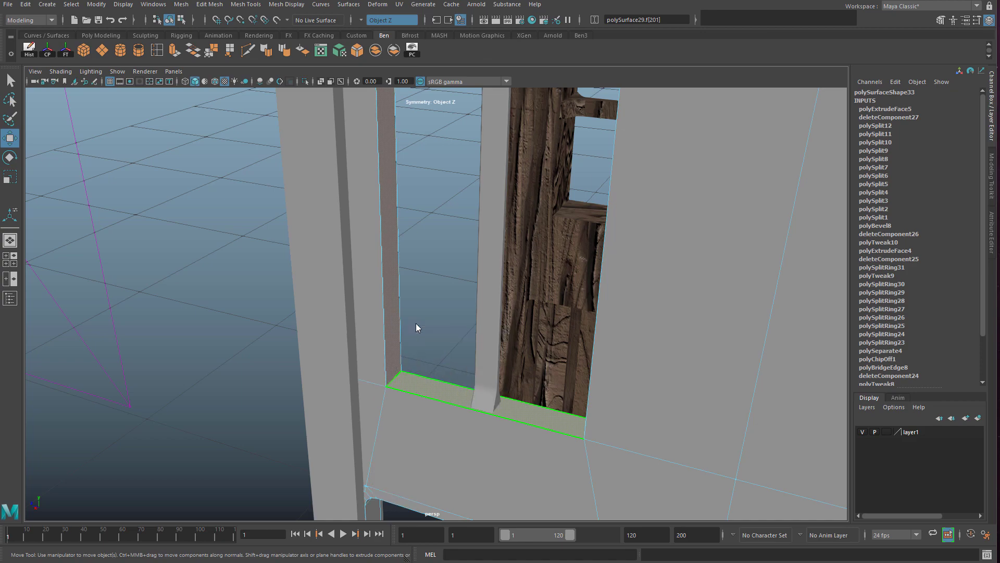
Add the border edges around the inner sides of the door's lower panel openings to the edge selection
alt+drag(416, 323, 435, 373)
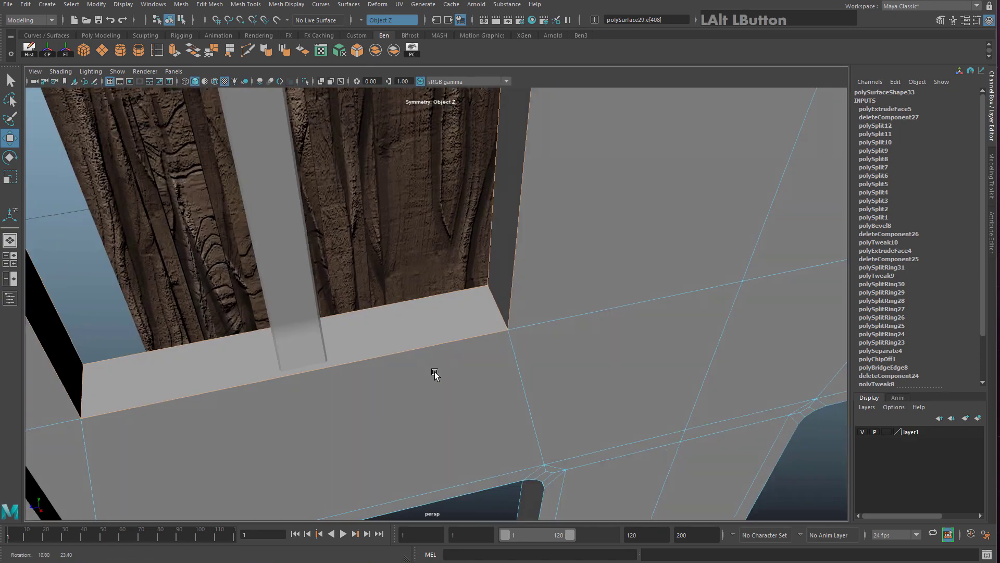
alt+middle_drag(435, 373, 576, 311)
scroll(538, 324, down, 6)
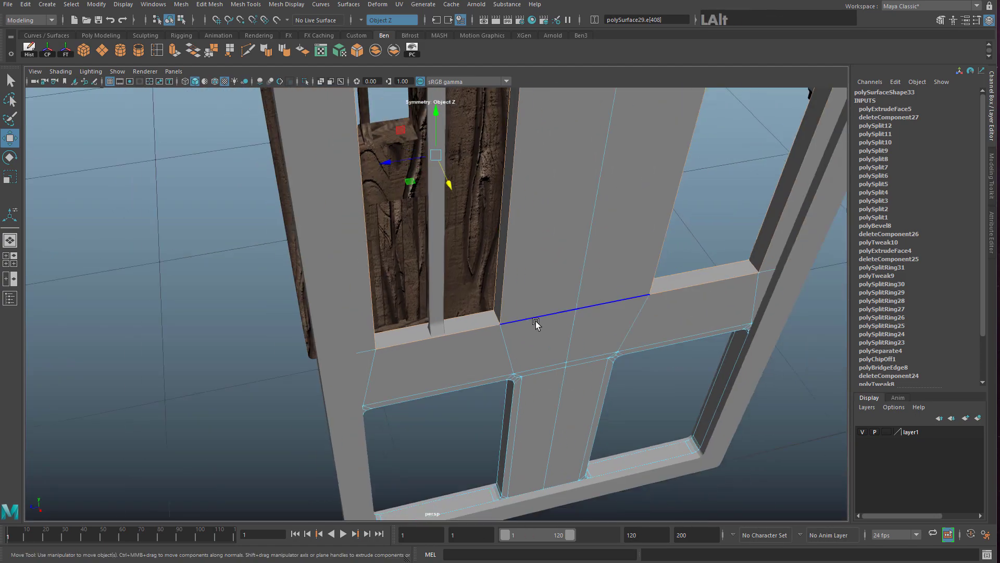
mouse_move(536, 321)
alt+mouse_down()
mouse_move(546, 283)
mouse_move(531, 317)
alt+mouse_up()
alt+drag(496, 345, 364, 92)
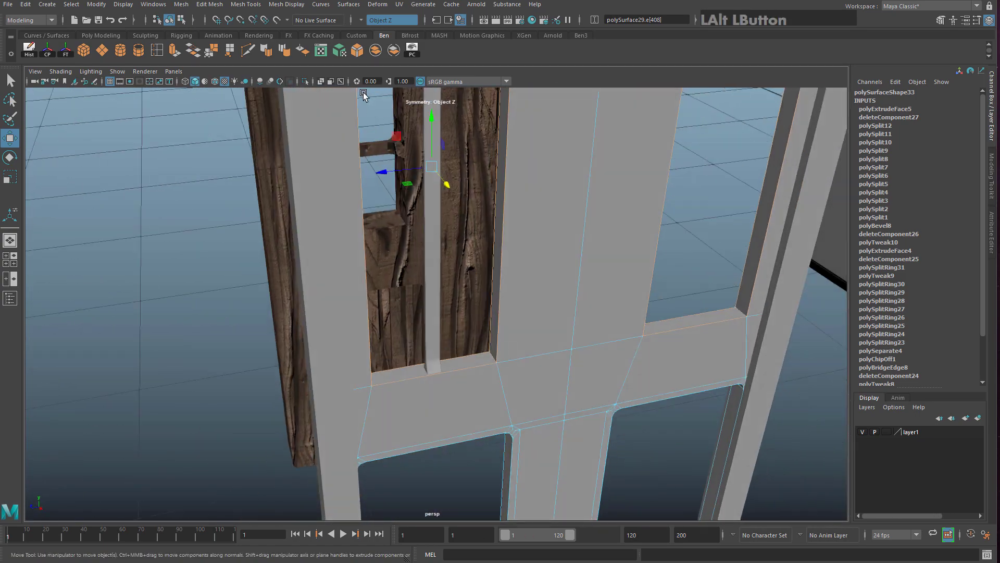
alt+drag(545, 377, 536, 255)
alt+middle_drag(536, 255, 548, 227)
scroll(548, 228, up, 6)
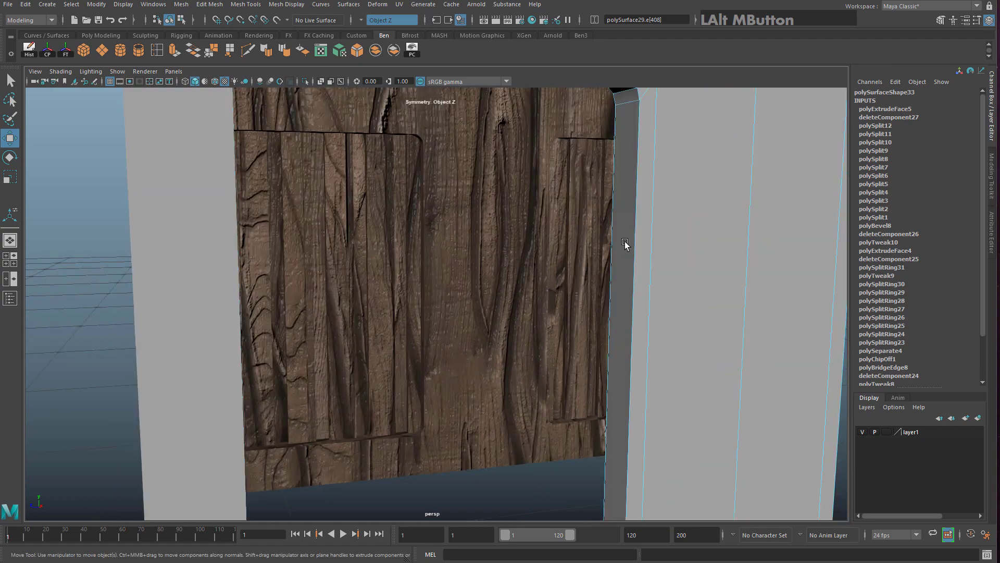
alt+drag(624, 241, 599, 282)
alt+middle_drag(599, 281, 559, 251)
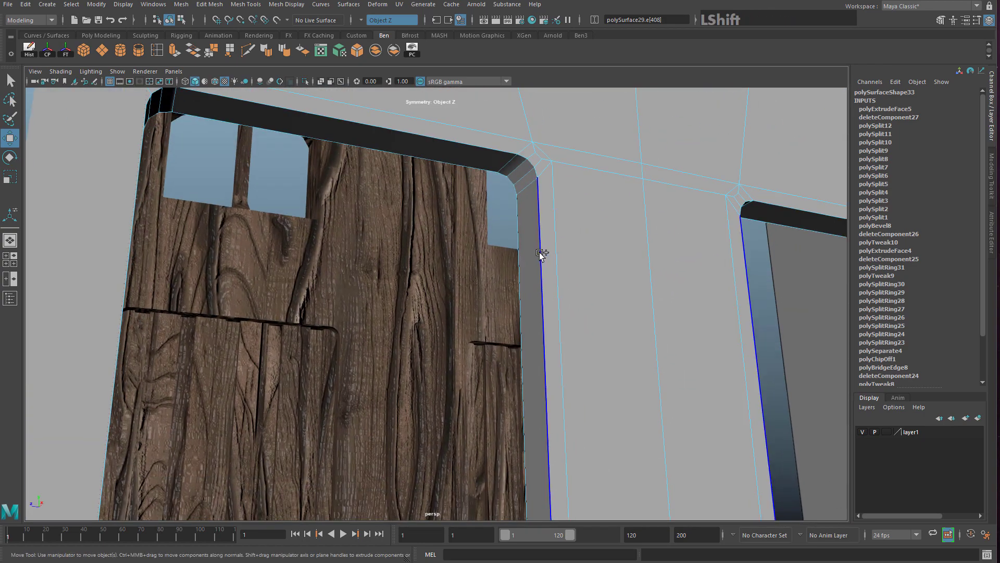
shift+click(540, 252)
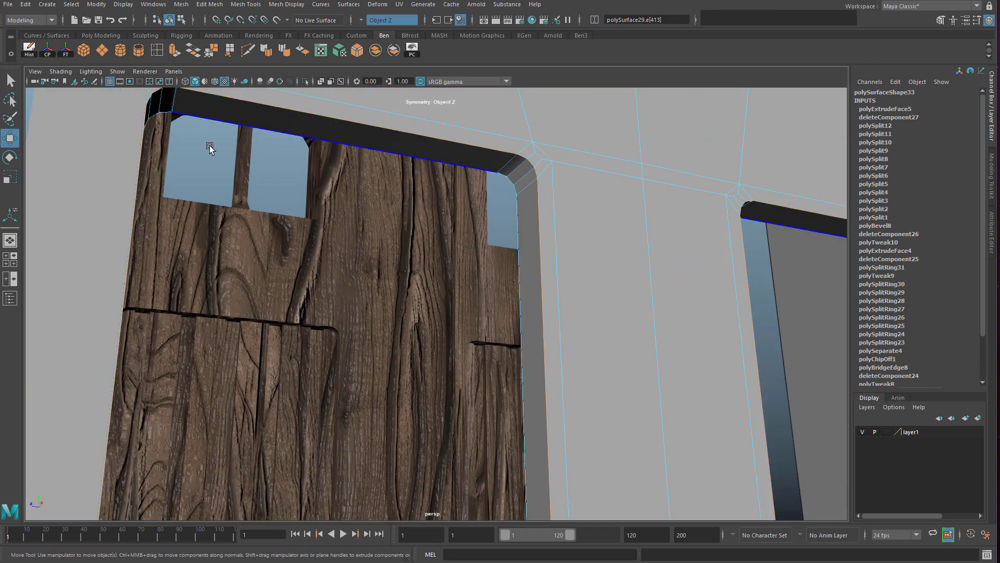
shift+click(521, 242)
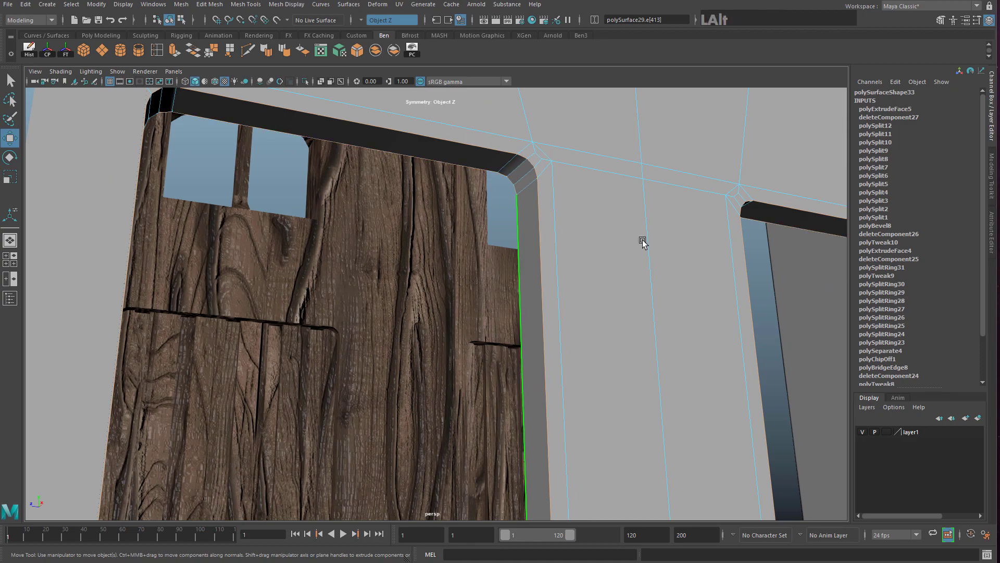
Bevel the selected opening edges with a fraction of 0.2, return to object mode and clear the selection
alt+middle_drag(643, 241, 625, 212)
alt+drag(625, 212, 578, 245)
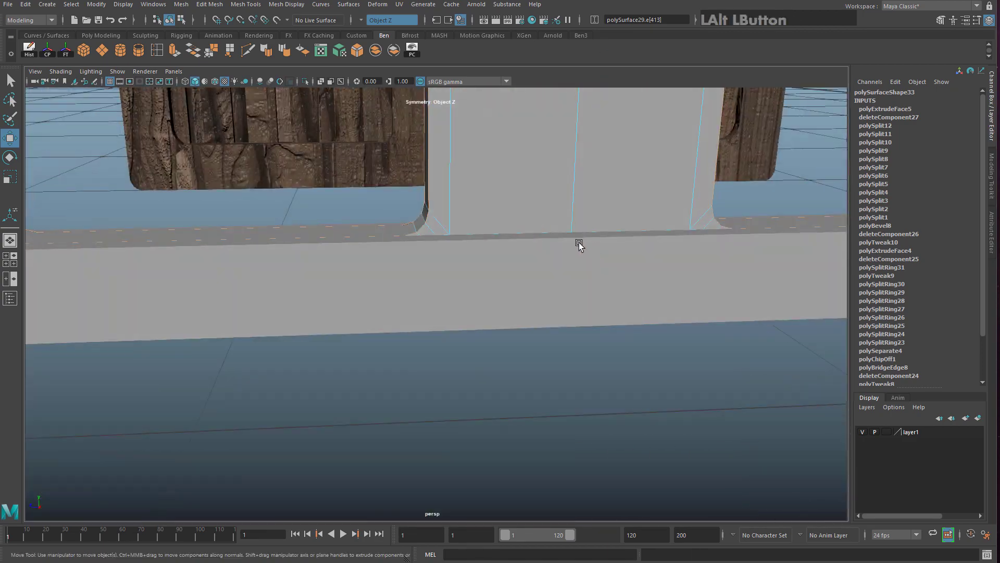
scroll(582, 260, down, 4)
alt+middle_drag(599, 302, 598, 417)
alt+drag(598, 416, 532, 276)
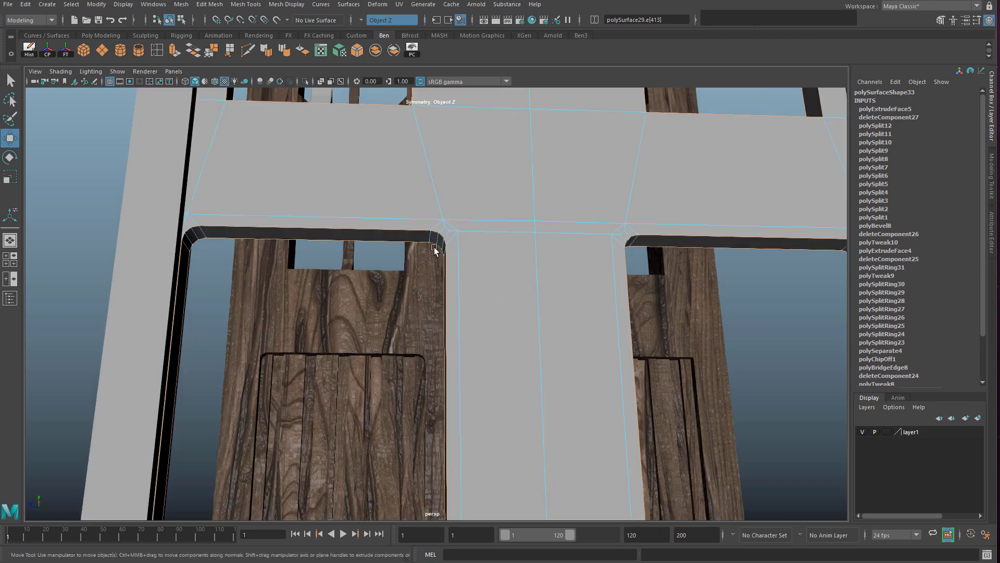
alt+middle_drag(435, 250, 480, 335)
alt+drag(479, 335, 469, 318)
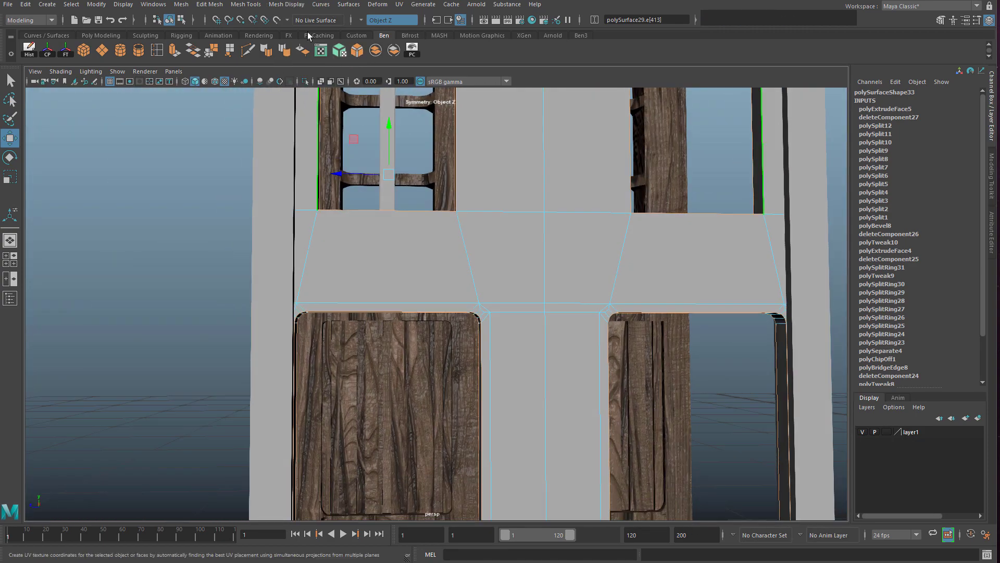
click(248, 5)
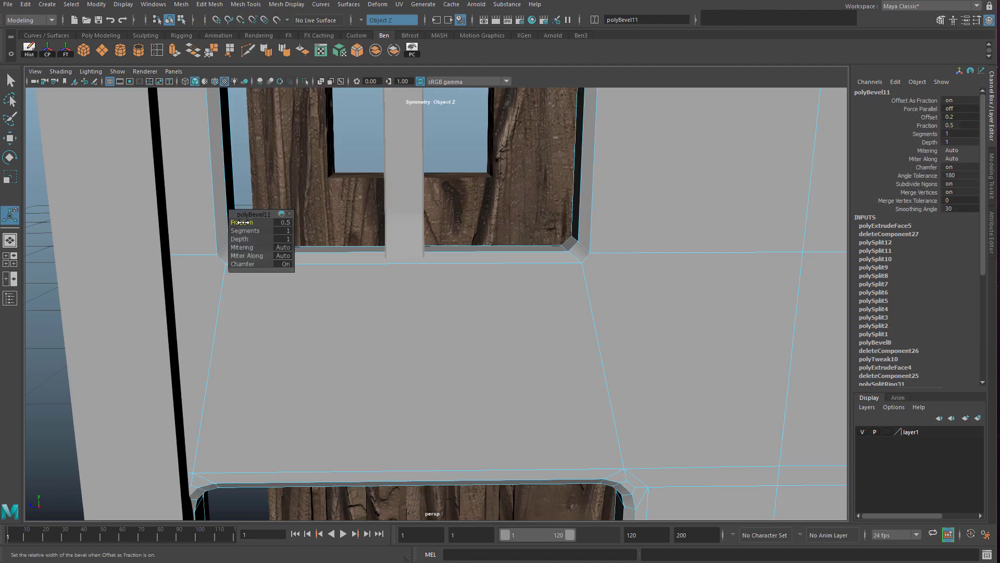
drag(242, 223, 242, 223)
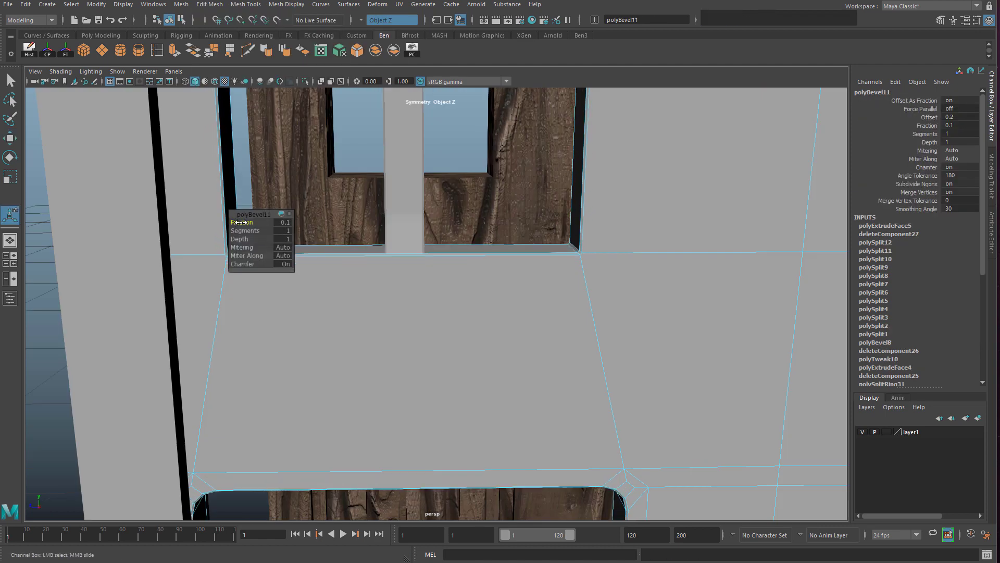
right_drag(536, 252, 574, 227)
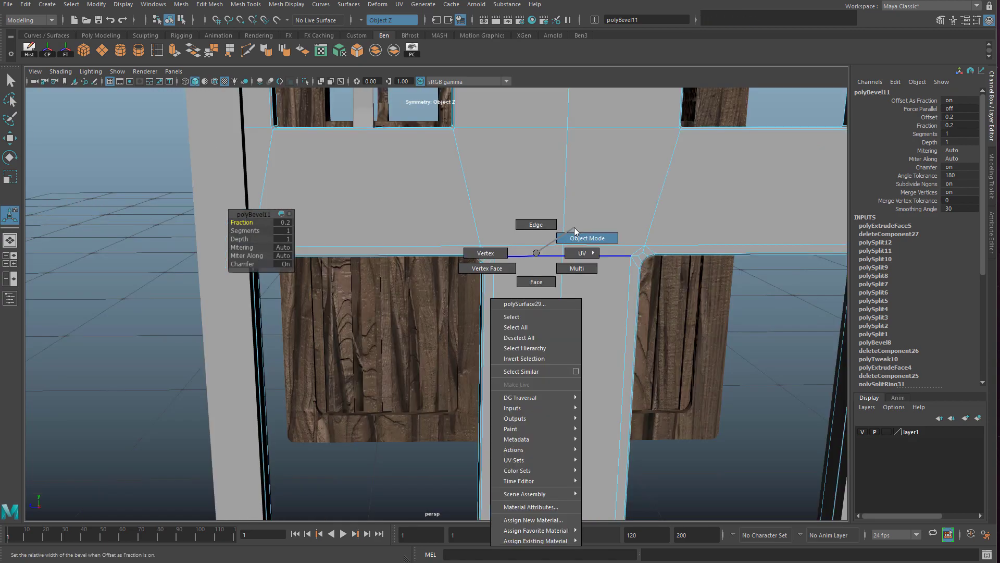
click(558, 239)
click(321, 265)
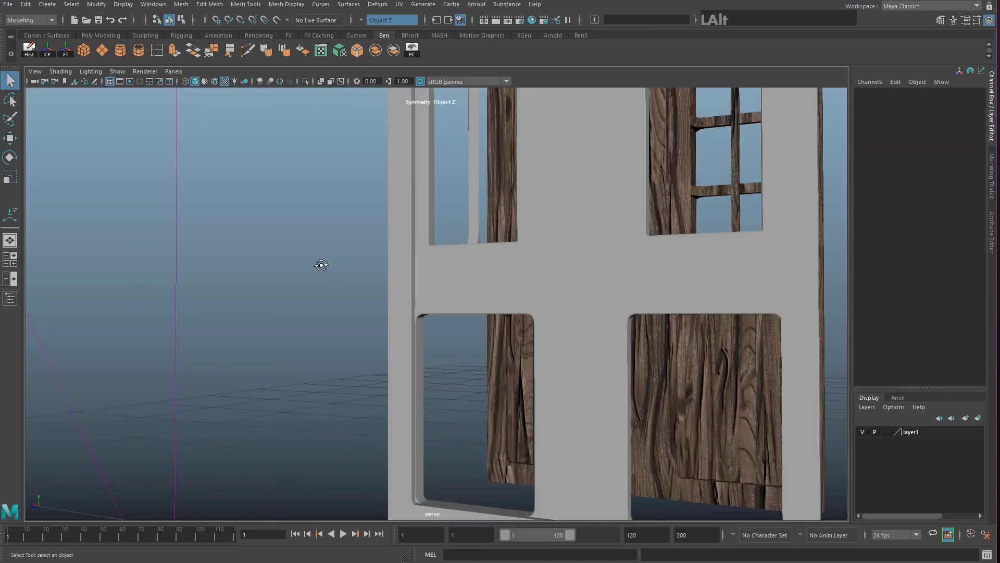
Examine the lower wooden panels of the textured reference door in comparison with the new door's panel openings
alt+drag(322, 266, 410, 229)
click(411, 222)
alt+middle_drag(411, 222, 465, 212)
click(256, 256)
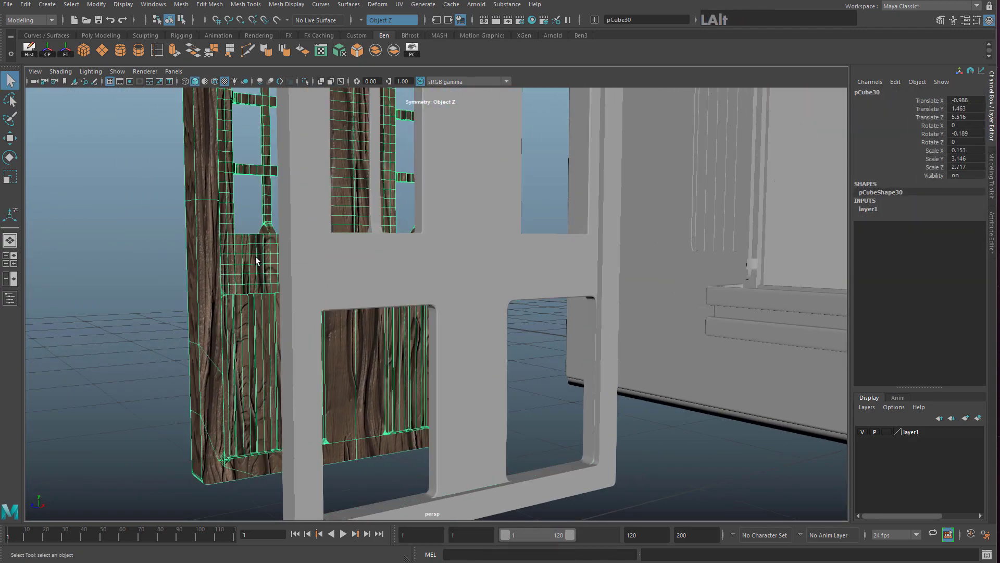
mouse_move(256, 257)
alt+mouse_down()
mouse_move(295, 254)
mouse_move(261, 272)
alt+mouse_up()
alt+middle_drag(323, 292, 427, 334)
alt+drag(428, 333, 397, 290)
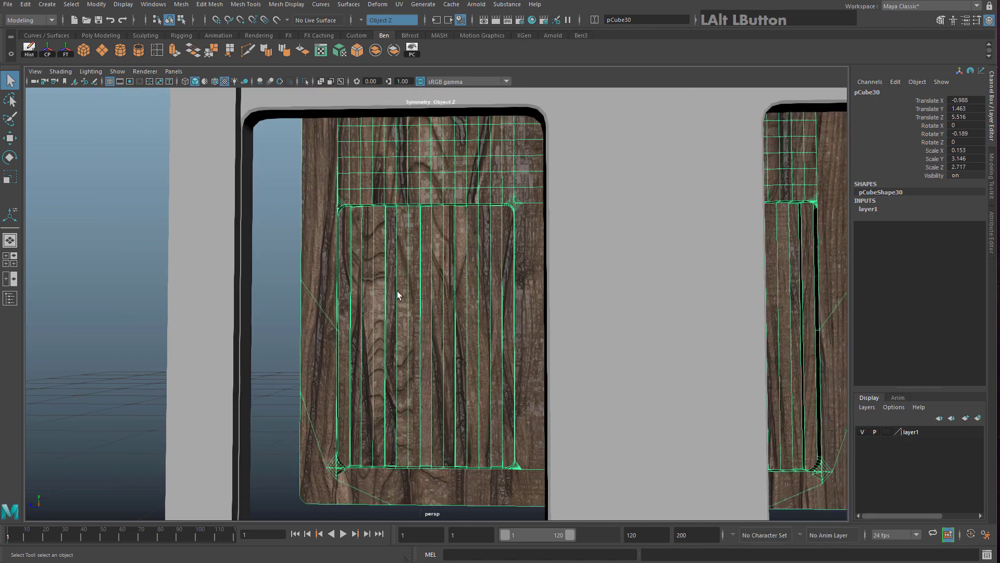
scroll(397, 252, down, 6)
alt+drag(334, 271, 314, 306)
click(377, 303)
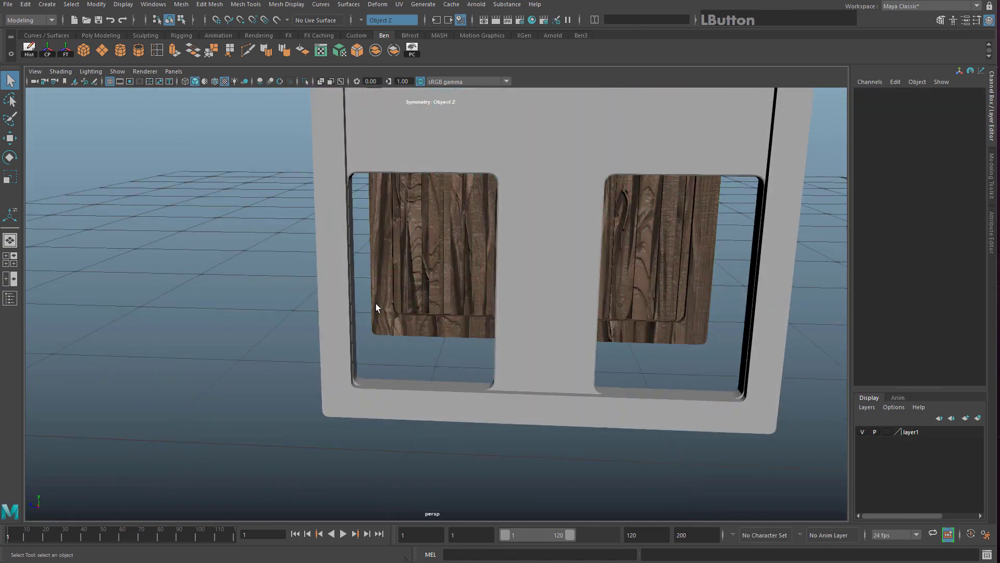
alt+drag(377, 304, 442, 349)
click(438, 344)
click(436, 412)
In the side view, draw a polygon plane about 0.57 wide and 0.80 high covering the door's lower-left panel opening
click(399, 358)
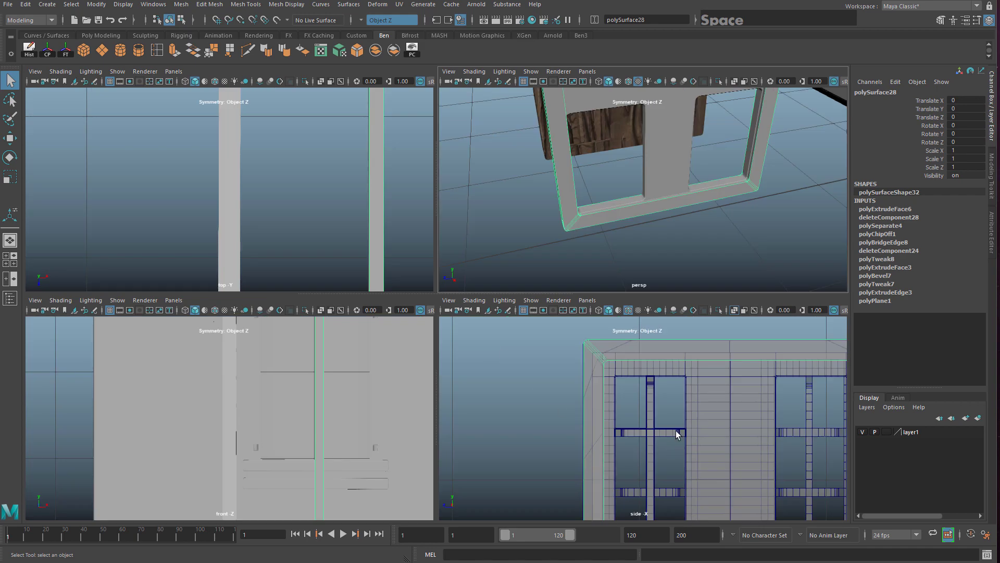
key(space)
alt+right_drag(501, 379, 480, 390)
alt+middle_drag(481, 390, 491, 204)
alt+right_drag(491, 204, 487, 259)
alt+middle_drag(487, 258, 443, 307)
alt+right_drag(443, 307, 377, 252)
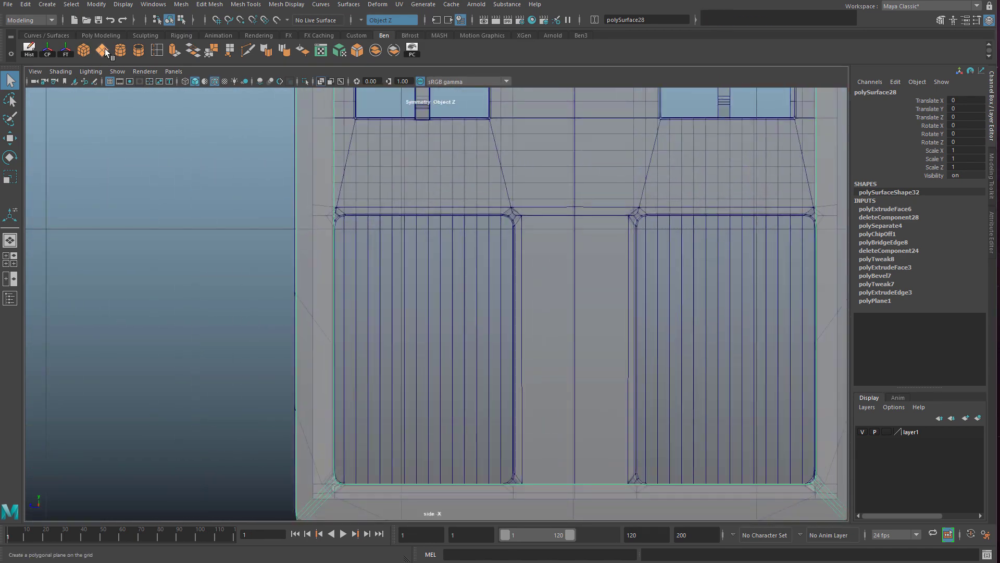
click(47, 4)
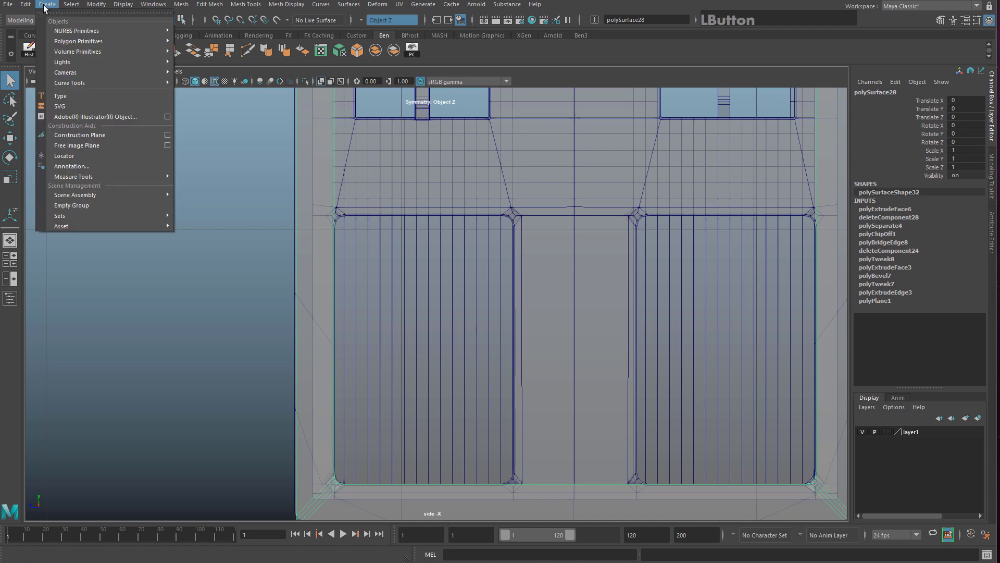
mouse_move(78, 42)
click(208, 101)
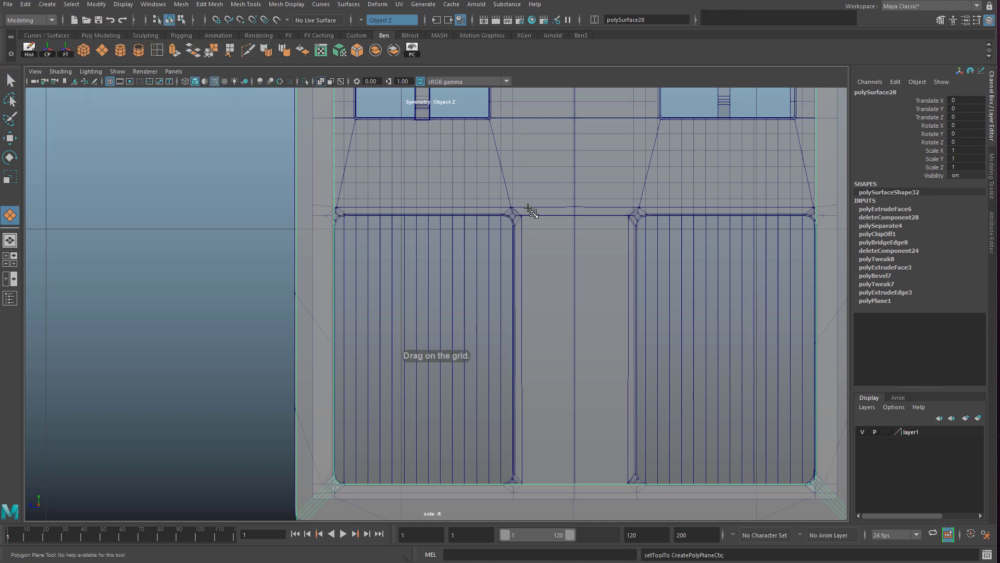
drag(528, 209, 328, 493)
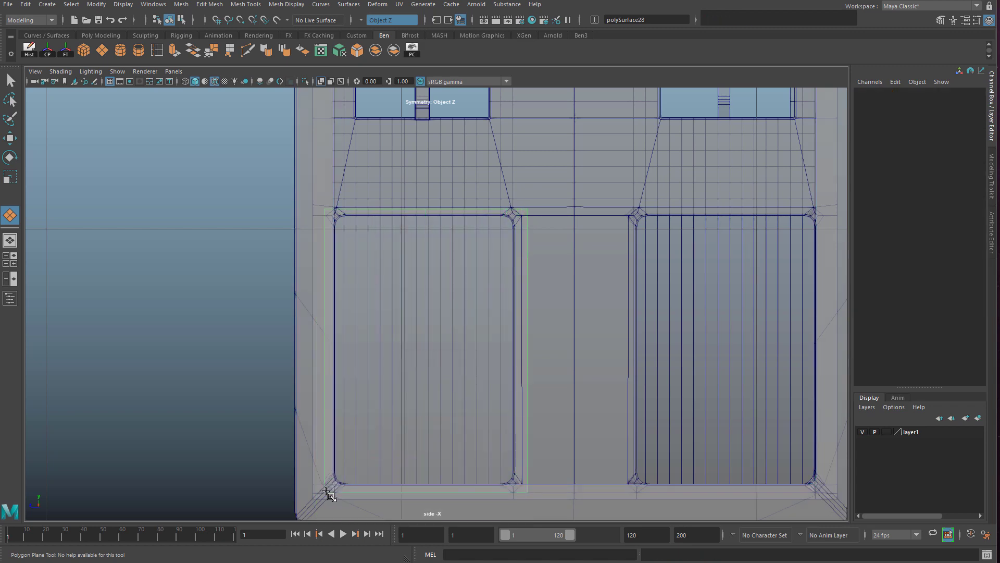
Move the new plane along X to about 0.043 so it sits within the door frame's thickness
key(space)
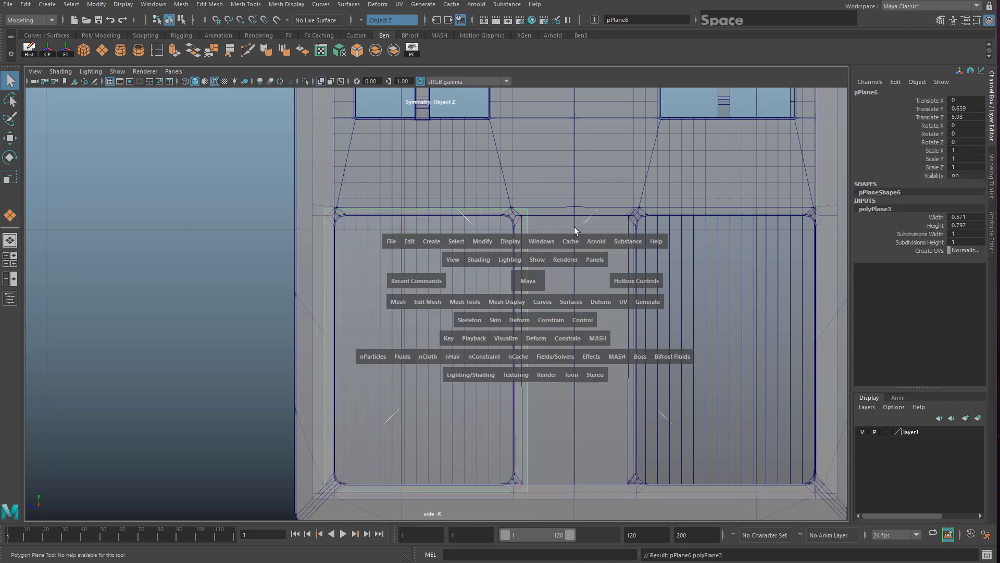
key(space)
alt+drag(632, 161, 365, 291)
key(w)
alt+drag(342, 222, 381, 262)
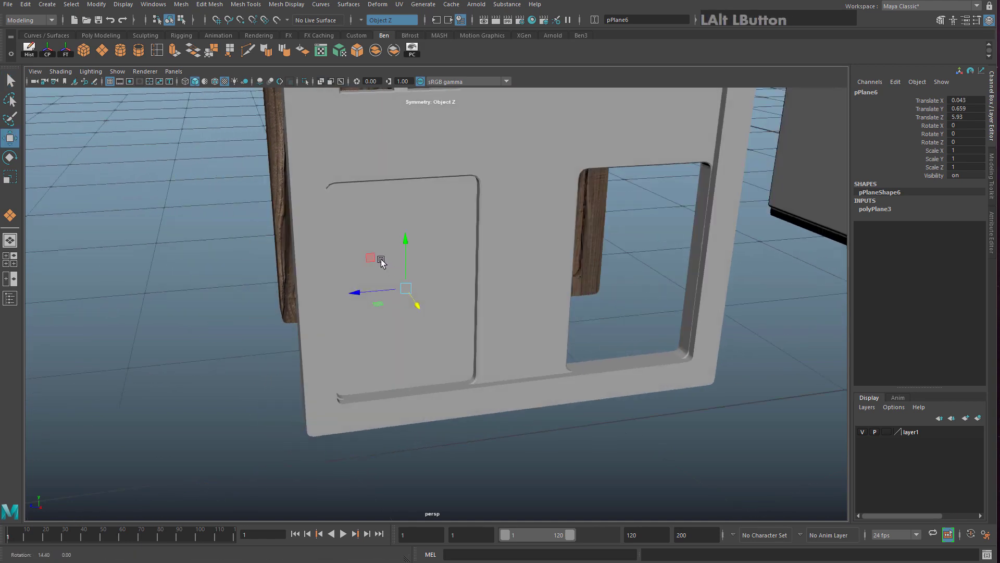
Insert 10 evenly spaced vertical edge loops across the panel plane using the multiple edge loops option
key(space)
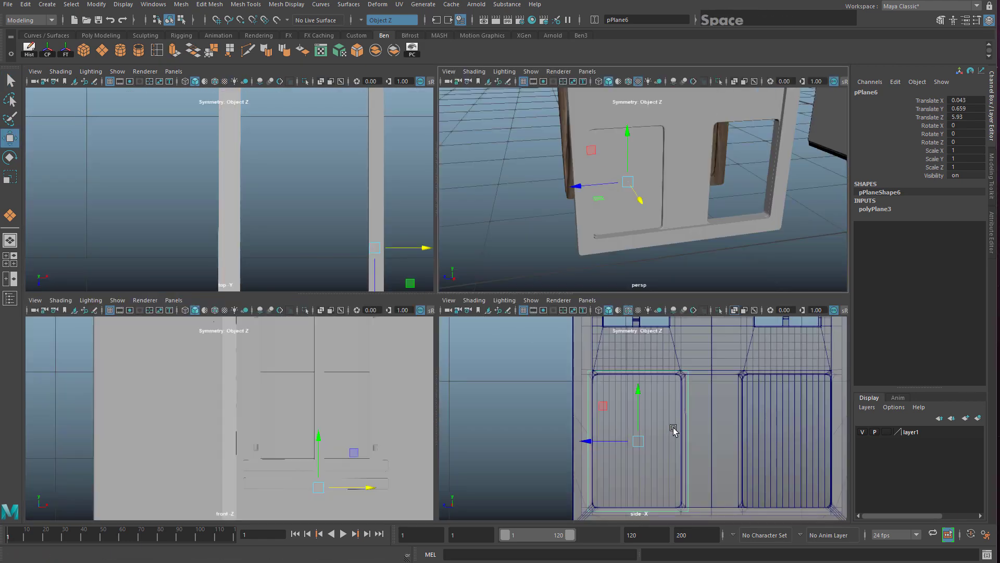
key(space)
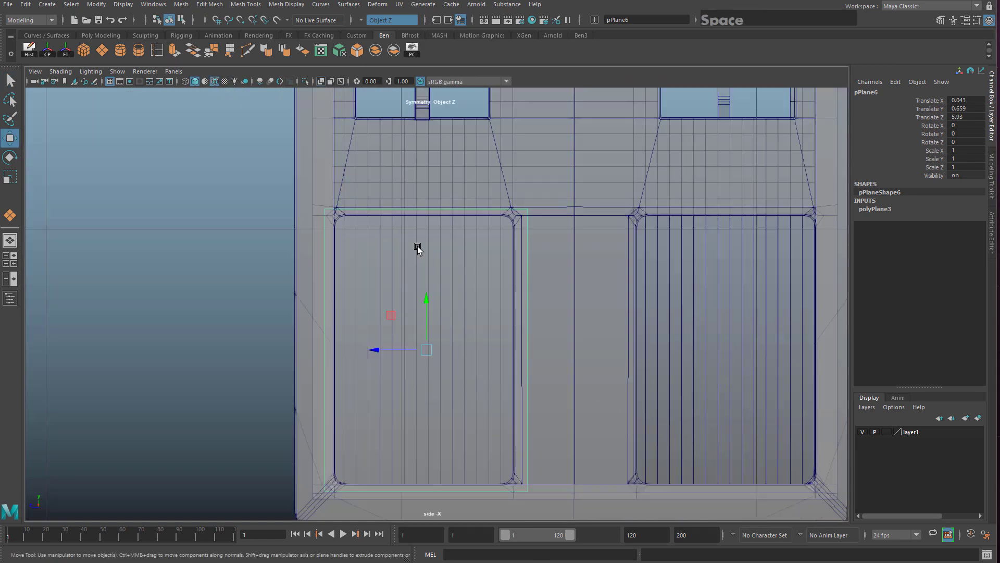
double_click(156, 51)
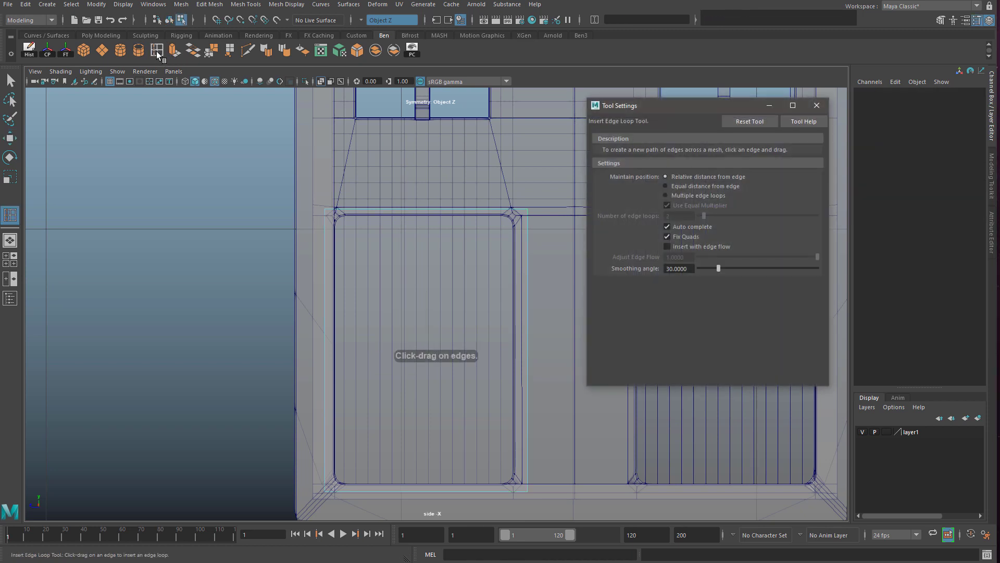
click(693, 196)
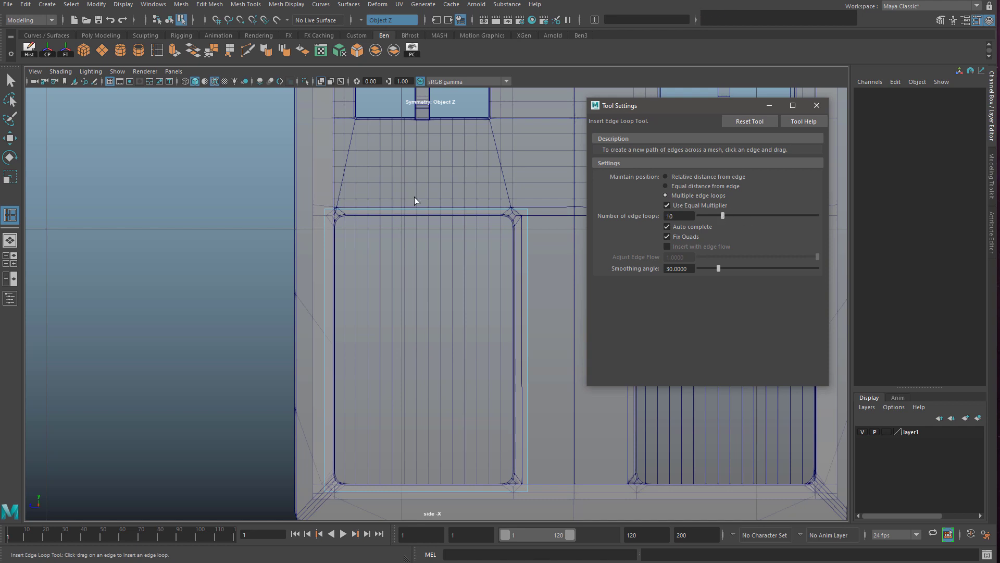
click(377, 208)
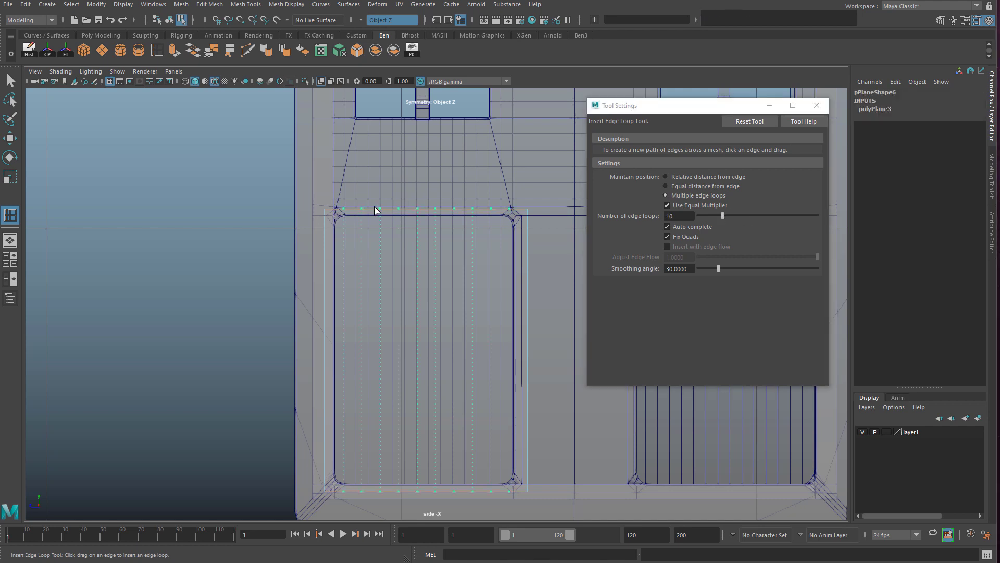
click(817, 105)
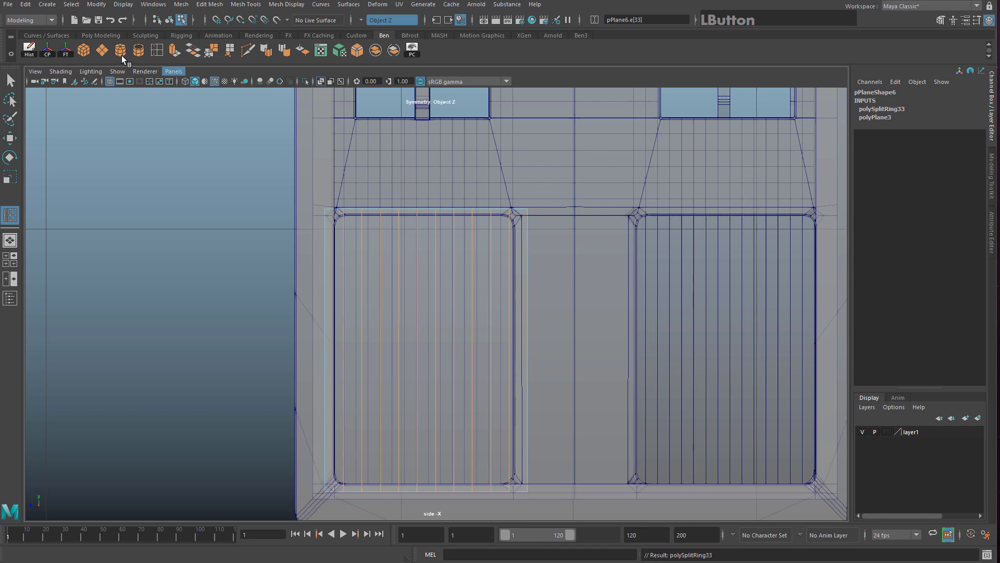
Extrude every other vertical strip of the lower-left panel plane outward to form raised planks
click(11, 80)
key(space)
key(space)
alt+right_drag(453, 275, 426, 276)
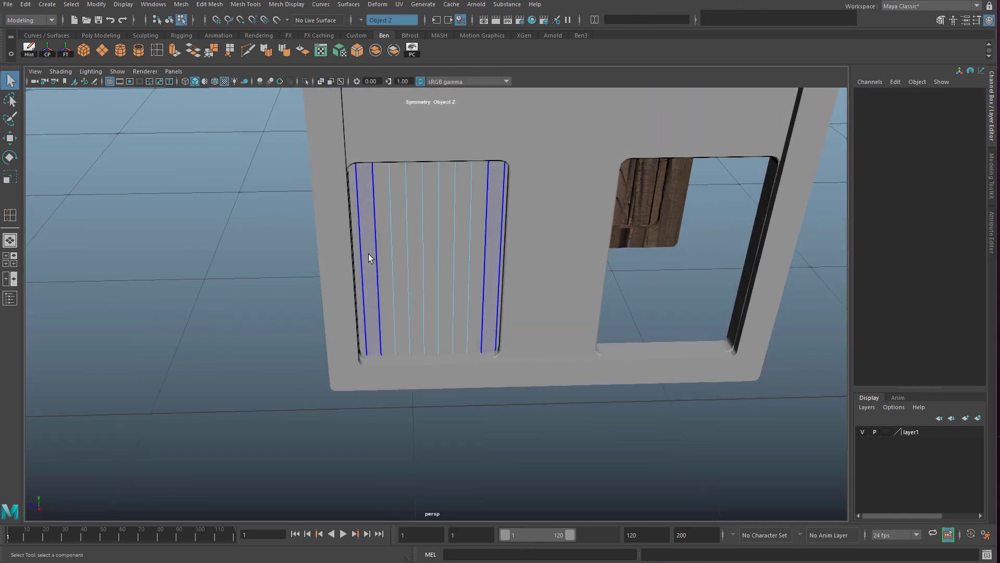
click(368, 256)
shift+click(397, 248)
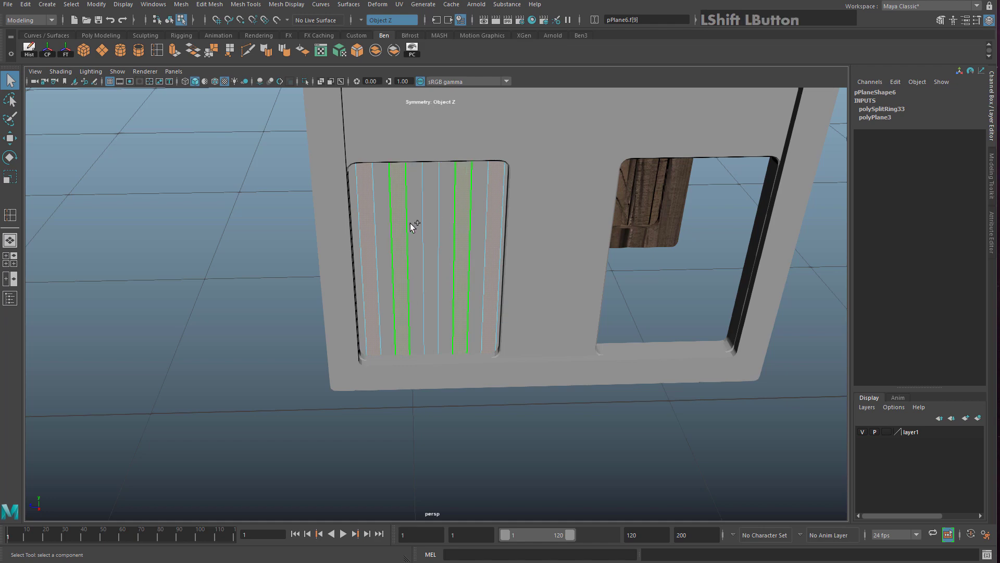
click(435, 223)
alt+drag(578, 271, 548, 251)
mouse_move(548, 252)
alt+middle_down()
mouse_move(505, 232)
mouse_move(554, 242)
alt+middle_up()
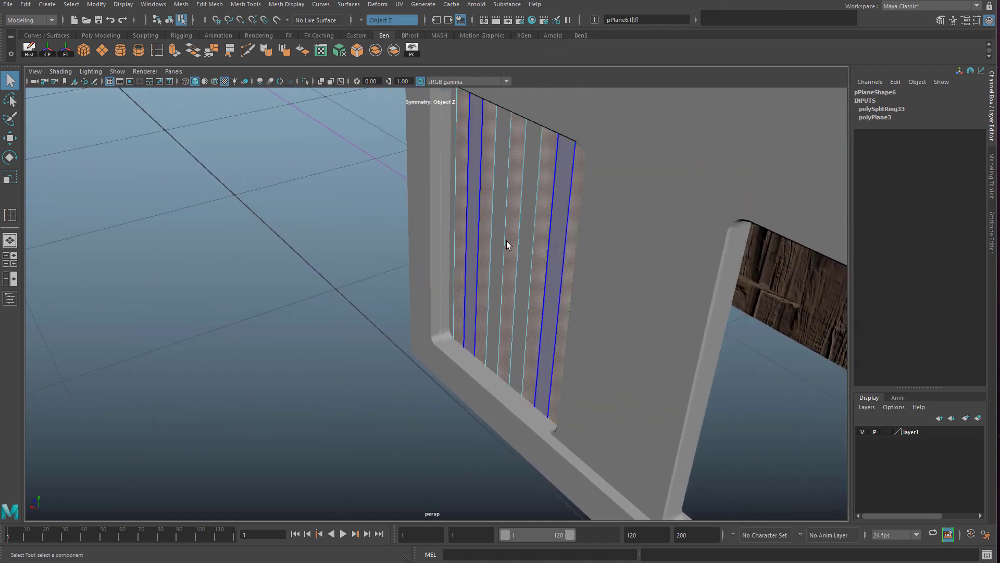
alt+drag(506, 243, 523, 266)
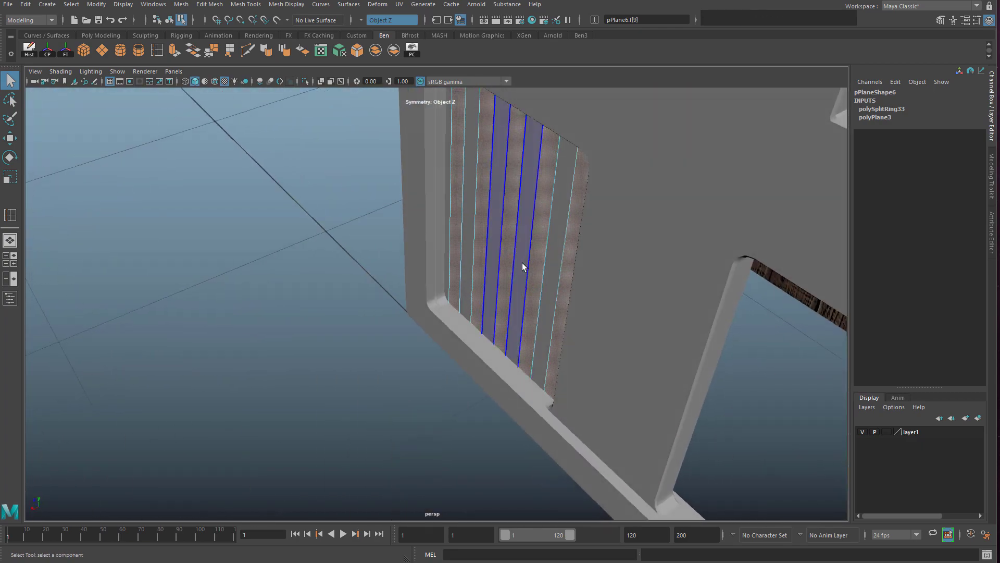
key(w)
key(Caps_Lock)
shift+drag(449, 240, 404, 217)
right_drag(359, 240, 353, 235)
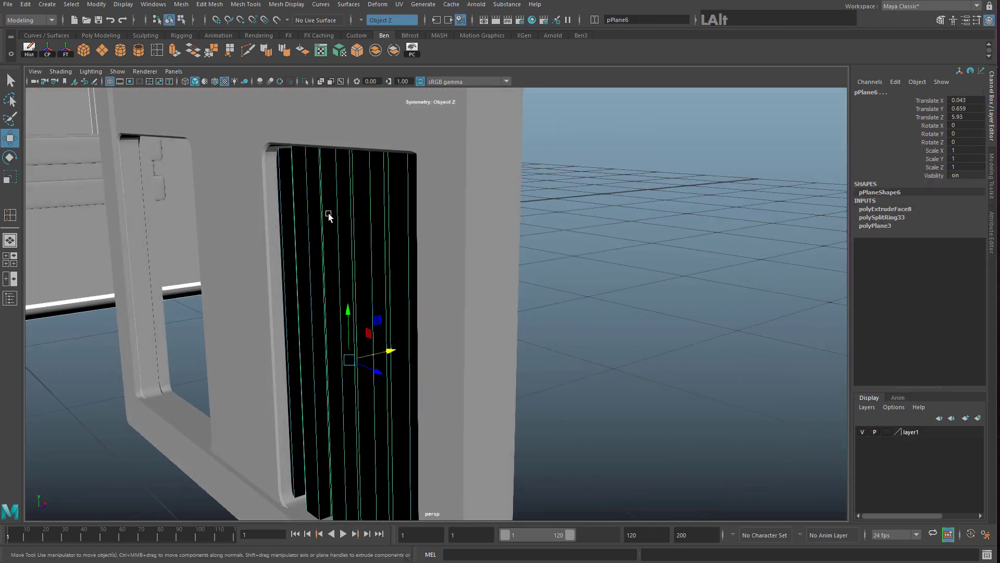
Flatten the planked panel along X to a scale of about 0.481 and shift it to about 0.055 in X
alt+drag(331, 214, 388, 172)
mouse_move(357, 237)
alt+mouse_down()
mouse_move(346, 174)
mouse_move(257, 189)
mouse_move(261, 208)
mouse_move(345, 243)
alt+mouse_up()
key(r)
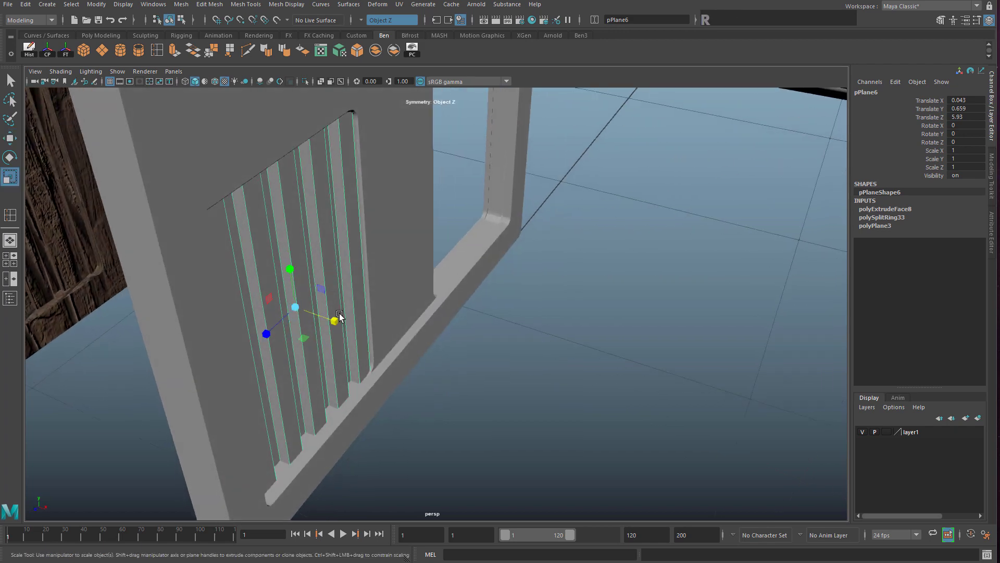
drag(332, 320, 179, 202)
key(w)
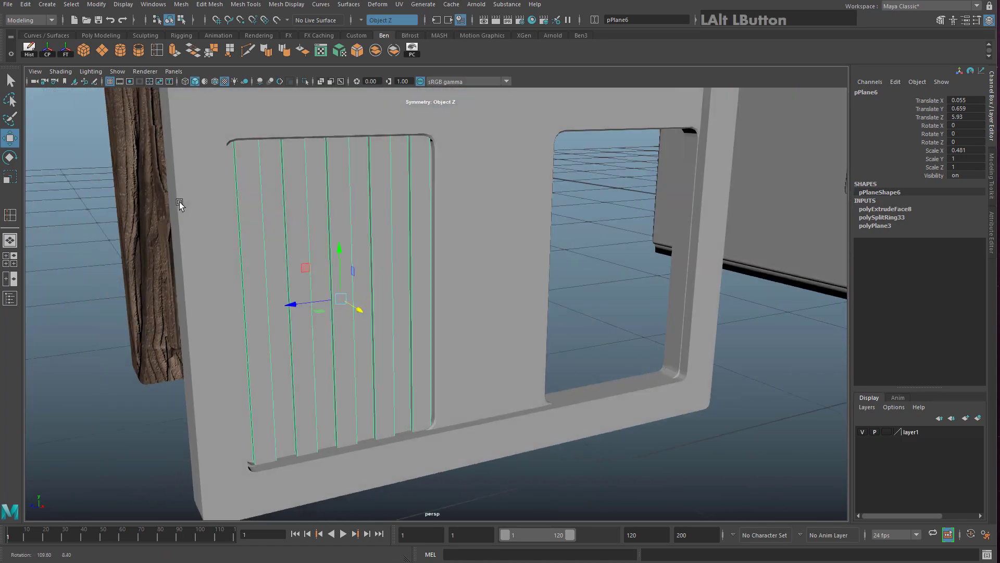
Soften the edges across a rounded upper corner inside the door's open lower panel opening
alt+drag(645, 161, 575, 223)
click(606, 252)
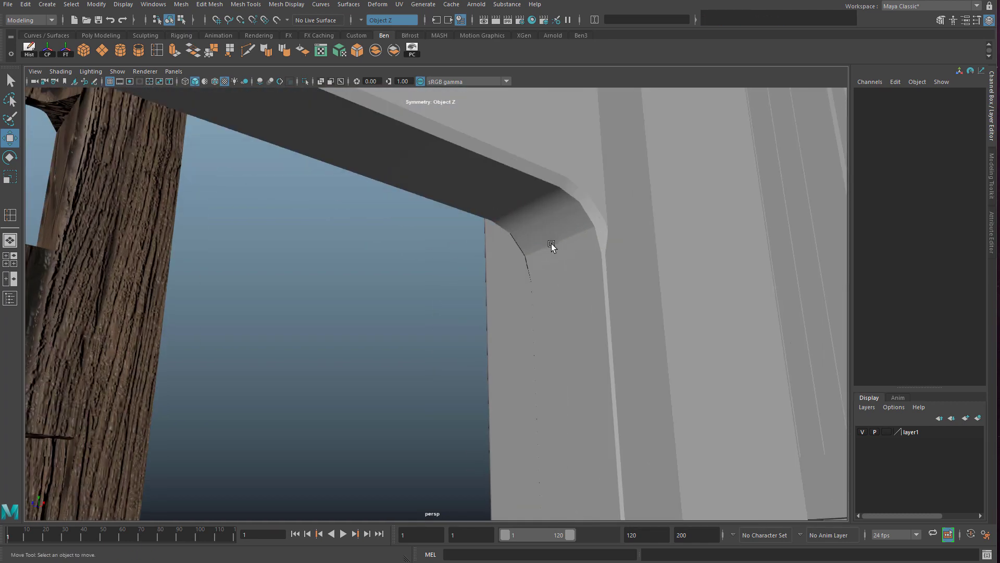
right_drag(551, 243, 554, 217)
click(536, 249)
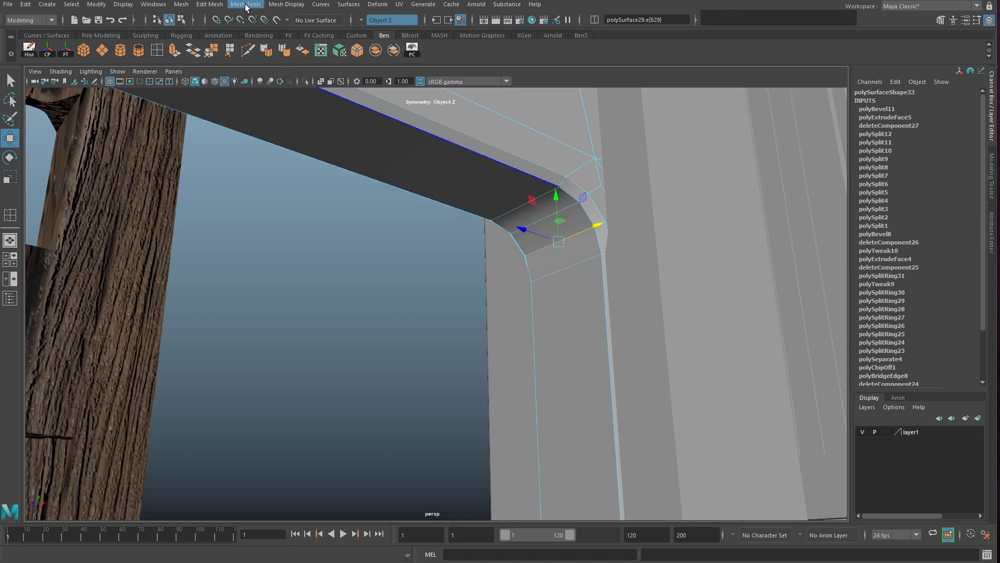
click(286, 4)
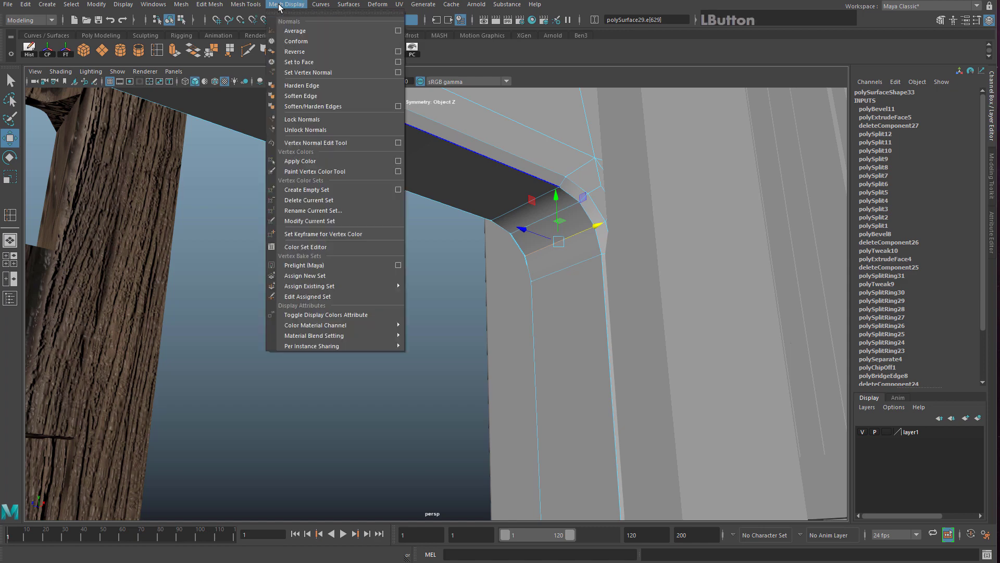
click(323, 96)
Soften the remaining edge loops around the rounded corners of the lower panel openings, and return to object mode
click(552, 274)
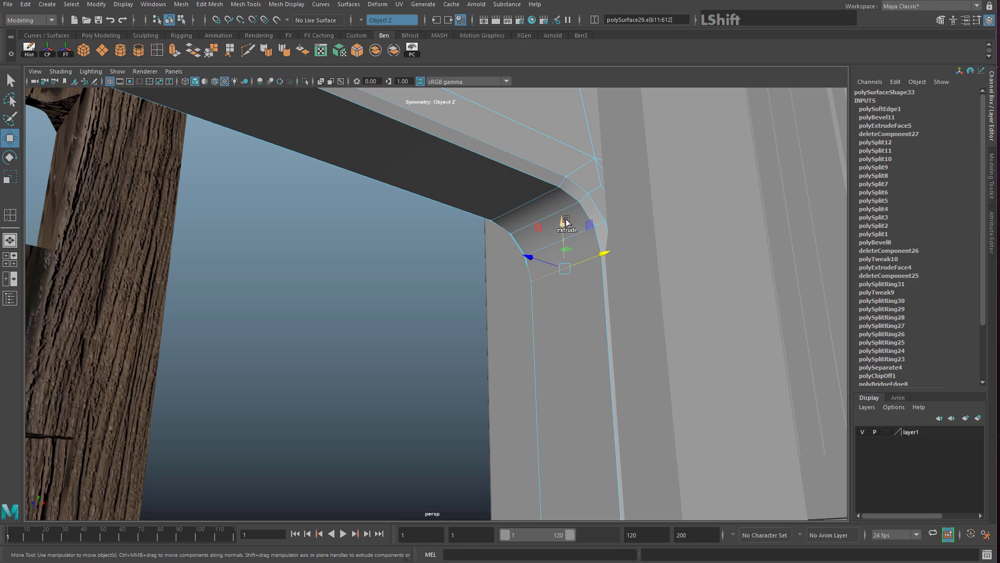
shift+double_click(578, 236)
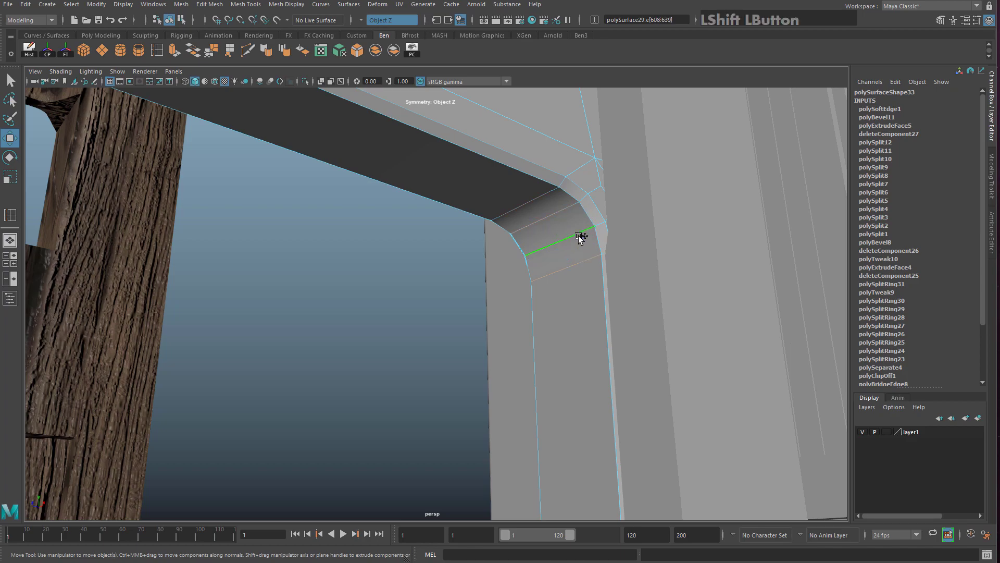
alt+drag(578, 236, 325, 265)
alt+middle_drag(326, 265, 330, 157)
alt+drag(330, 156, 299, 66)
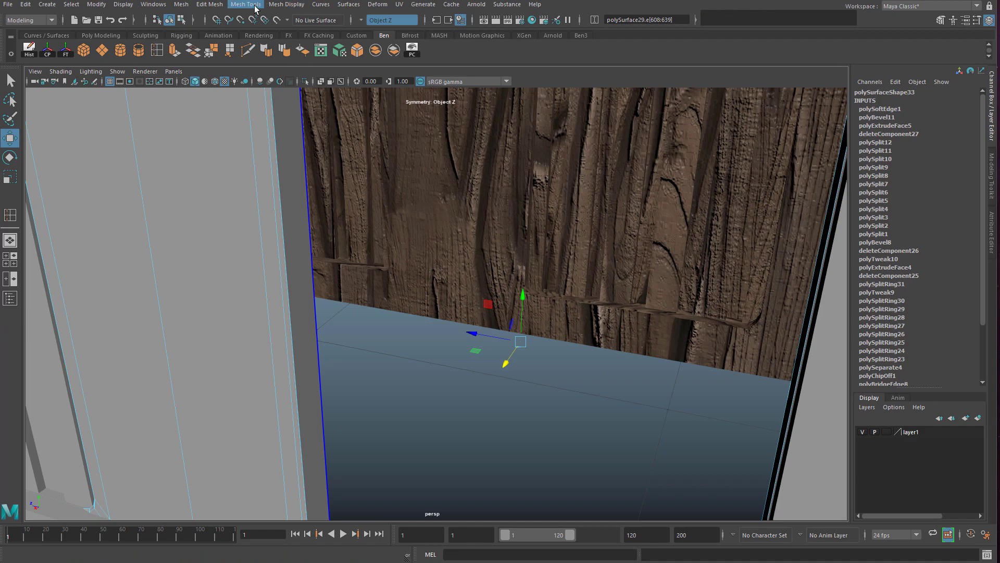
click(286, 5)
click(314, 96)
alt+drag(314, 95, 404, 236)
alt+middle_drag(403, 236, 466, 210)
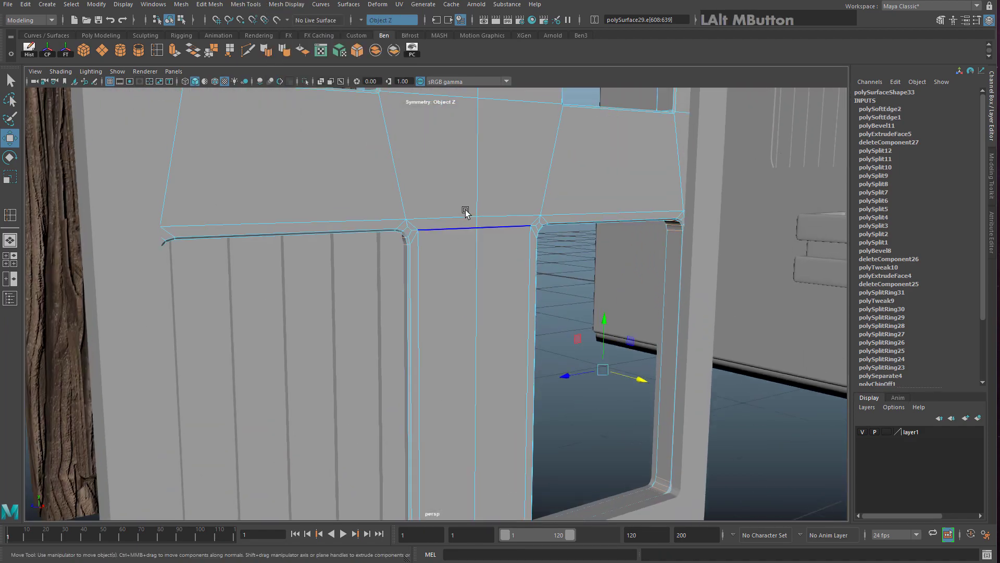
right_drag(466, 210, 502, 194)
Bevel the vertical edges of the planked lower-left panel with a fraction of 0.5 and one segment
alt+middle_drag(625, 257, 481, 367)
alt+drag(480, 367, 352, 351)
click(250, 405)
alt+middle_drag(250, 404, 524, 237)
scroll(524, 237, up, 4)
alt+drag(524, 237, 411, 168)
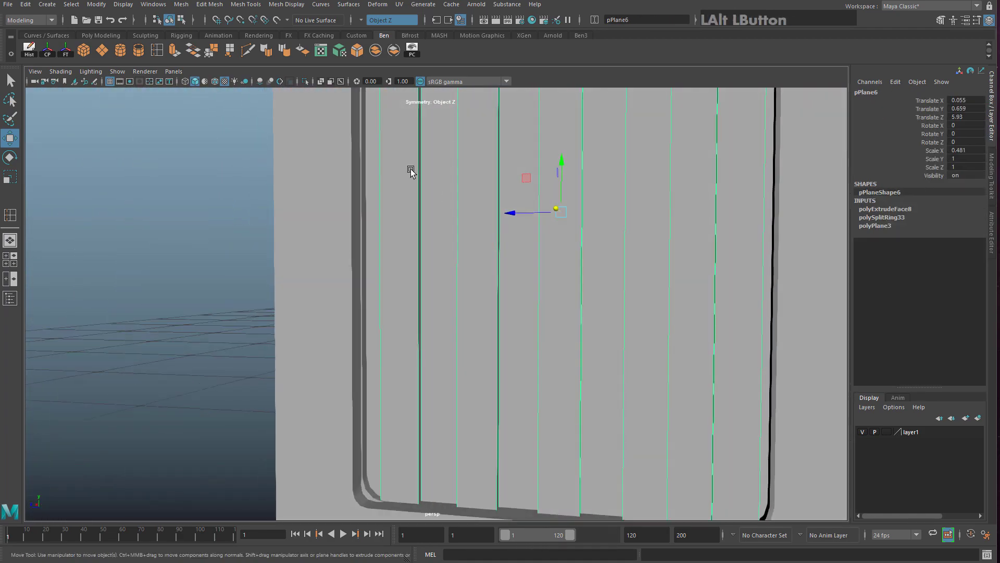
right_drag(411, 168, 409, 152)
scroll(408, 154, down, 4)
alt+drag(408, 154, 449, 182)
alt+middle_drag(449, 182, 316, 238)
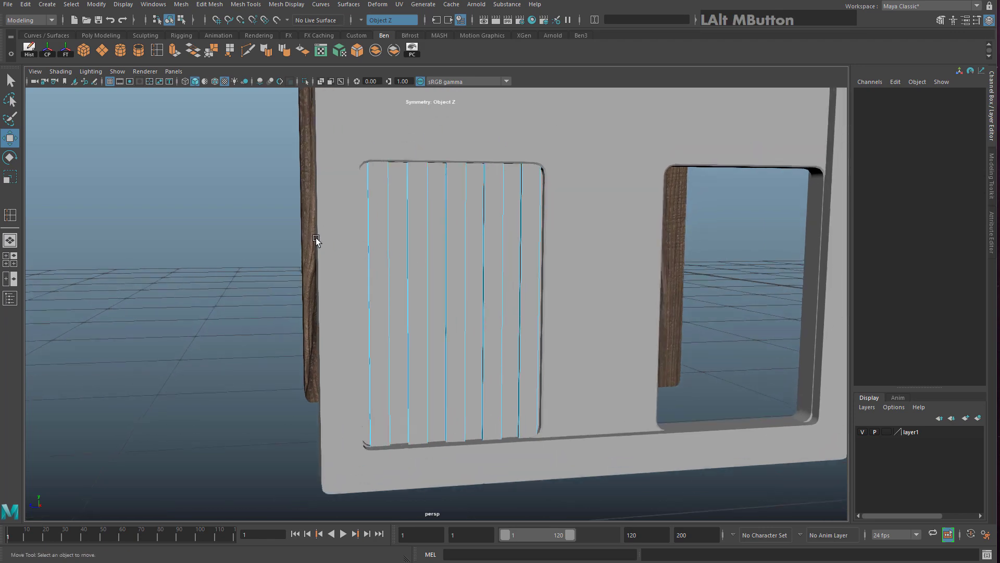
drag(217, 268, 248, 269)
drag(673, 282, 683, 280)
alt+drag(532, 271, 447, 268)
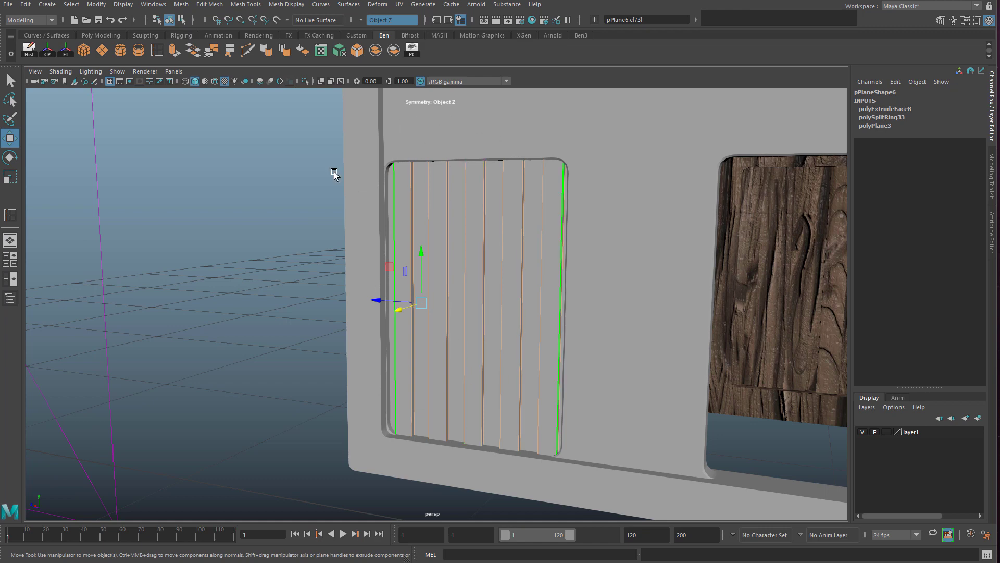
scroll(335, 174, up, 3)
click(356, 54)
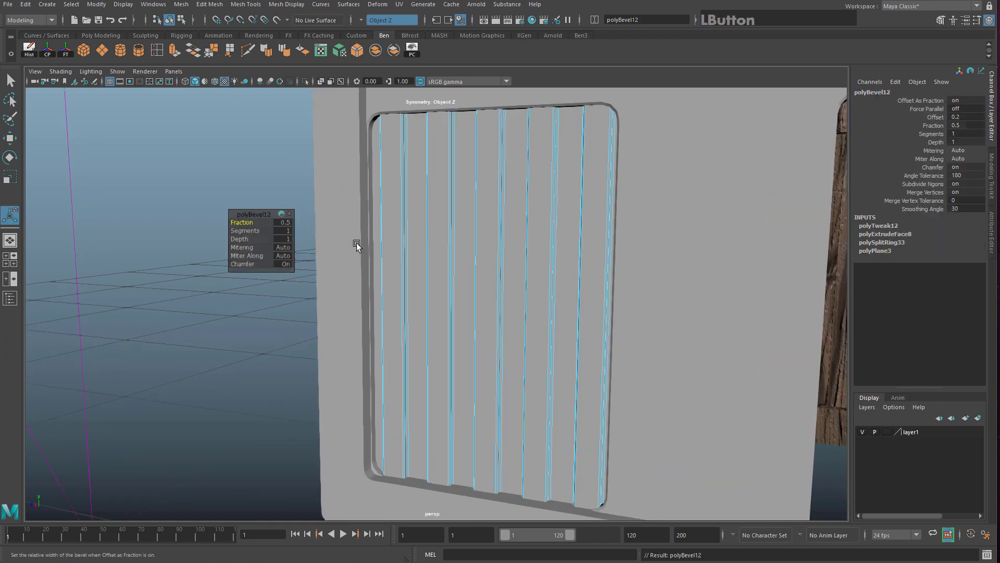
alt+drag(358, 243, 477, 264)
right_drag(478, 264, 531, 249)
Examine the new door from the front and from above in relation to the textured reference door behind it
scroll(567, 276, down, 5)
alt+drag(566, 277, 527, 395)
click(528, 395)
alt+middle_drag(527, 395, 528, 415)
alt+drag(527, 414, 521, 338)
alt+middle_drag(498, 186, 473, 286)
click(474, 287)
alt+drag(475, 286, 507, 295)
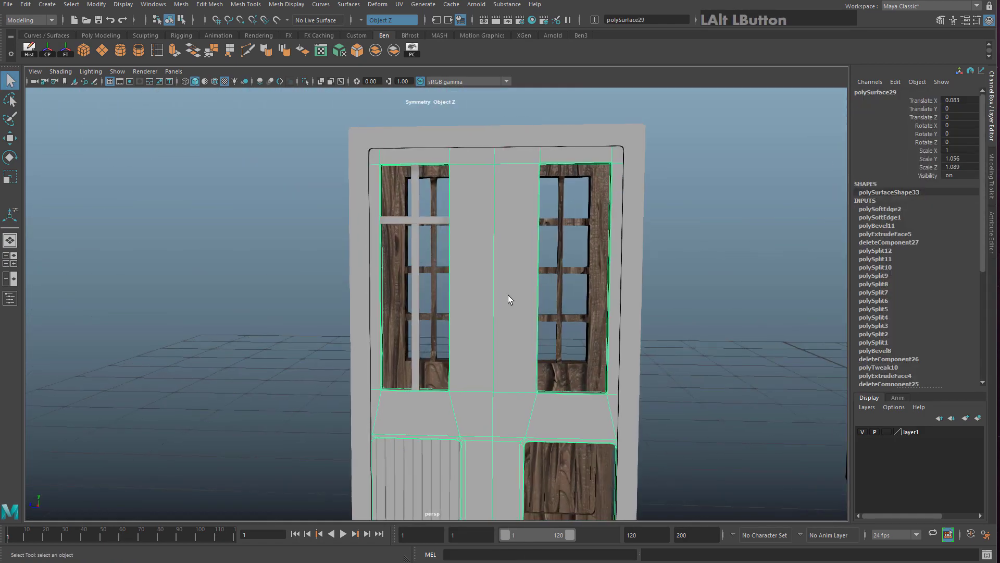
alt+middle_drag(508, 295, 505, 224)
alt+drag(505, 224, 481, 336)
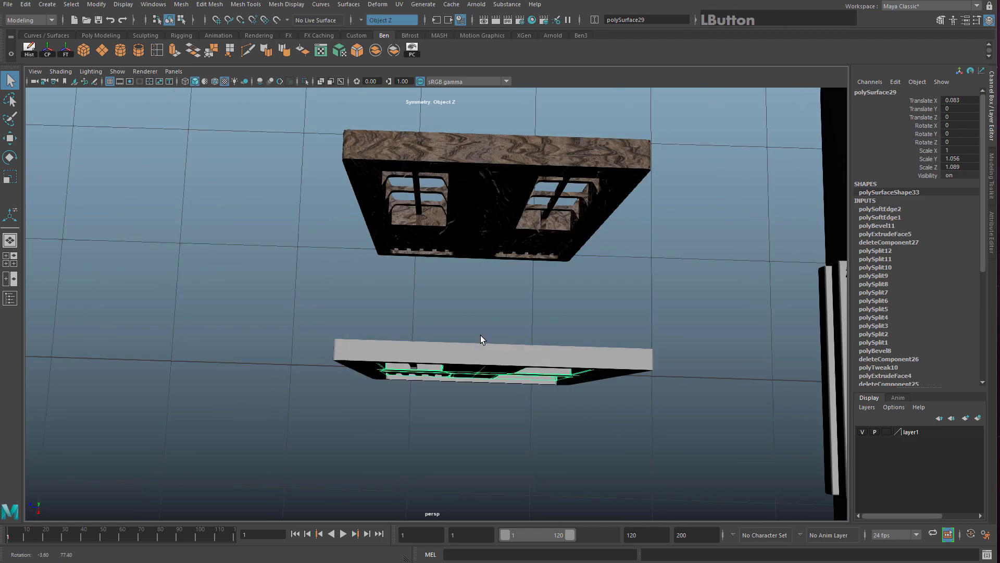
drag(635, 432, 655, 441)
alt+drag(588, 443, 555, 367)
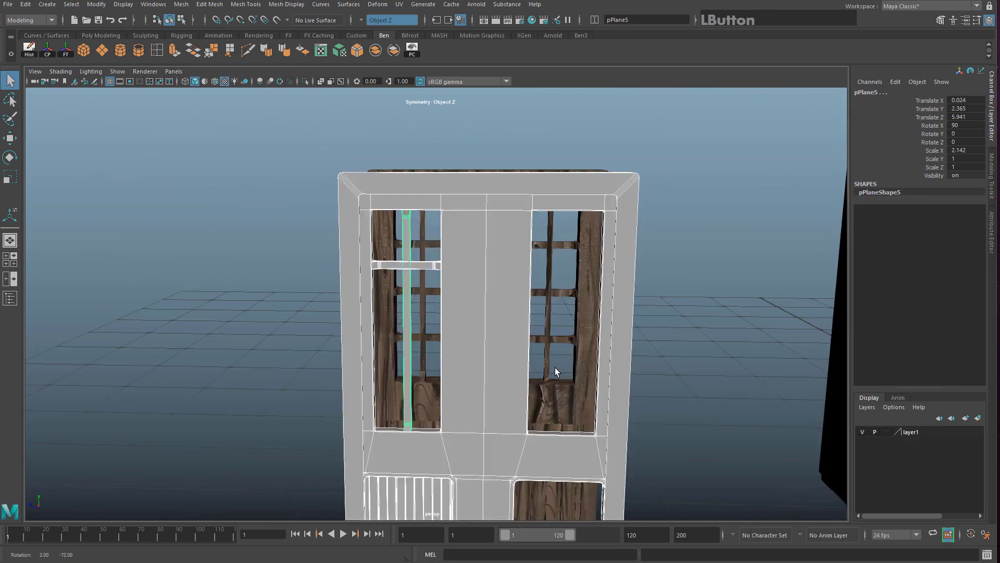
Move the textured reference door sideways, clear of the new door
alt+drag(513, 156, 502, 240)
click(501, 241)
scroll(490, 268, down, 5)
key(w)
scroll(463, 289, down, 3)
drag(400, 286, 925, 318)
Assign a new Phong material to all pieces of the new door, including frame, window bars and planked panel
scroll(378, 380, up, 5)
drag(306, 235, 562, 468)
scroll(536, 427, up, 4)
alt+drag(522, 401, 506, 336)
mouse_move(506, 336)
alt+middle_down()
mouse_move(503, 320)
mouse_move(495, 350)
alt+middle_up()
alt+drag(494, 350, 494, 318)
alt+middle_drag(493, 318, 474, 292)
right_click(476, 286)
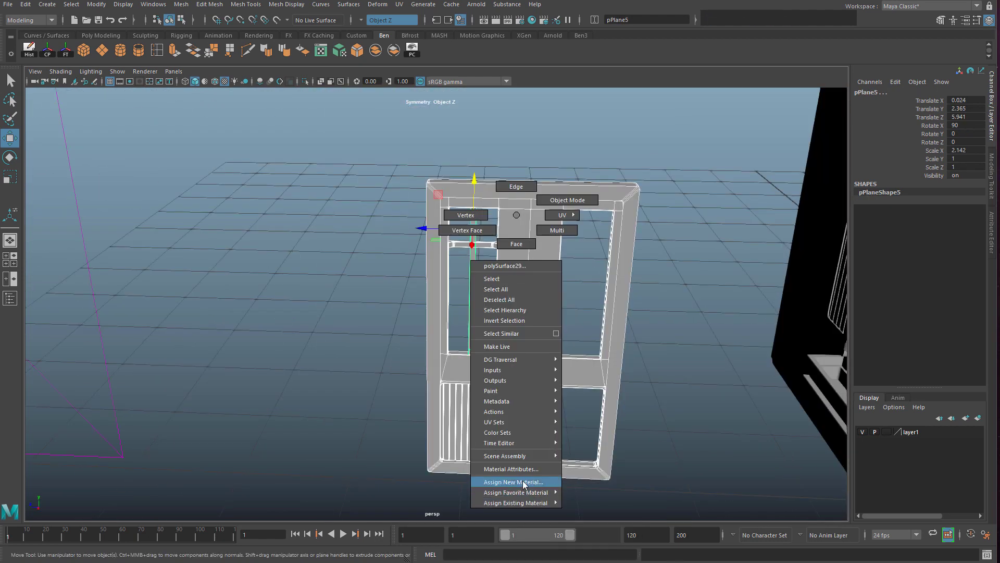
click(523, 482)
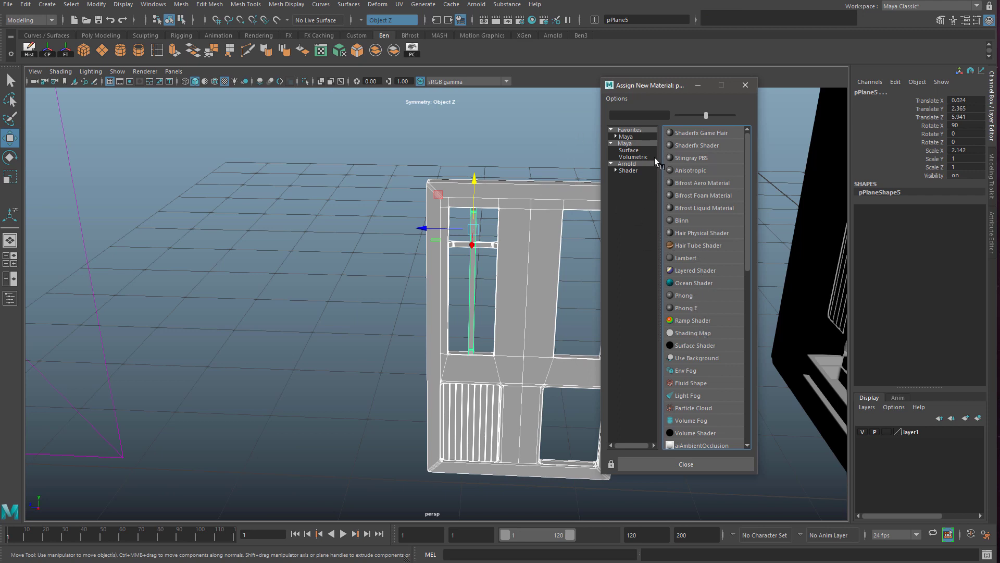
click(694, 297)
Rename the new Phong material to Wood_standard
click(859, 90)
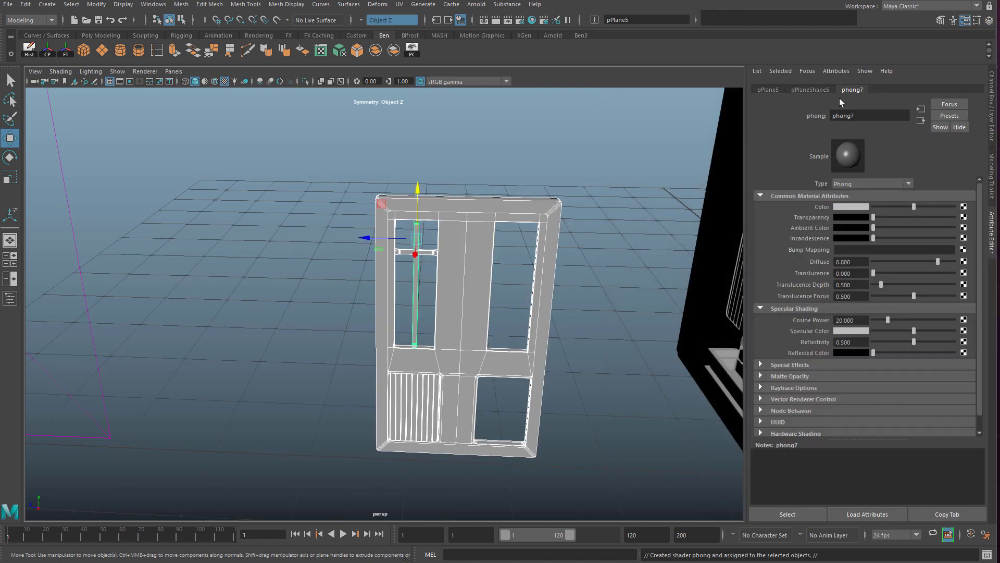
double_click(853, 113)
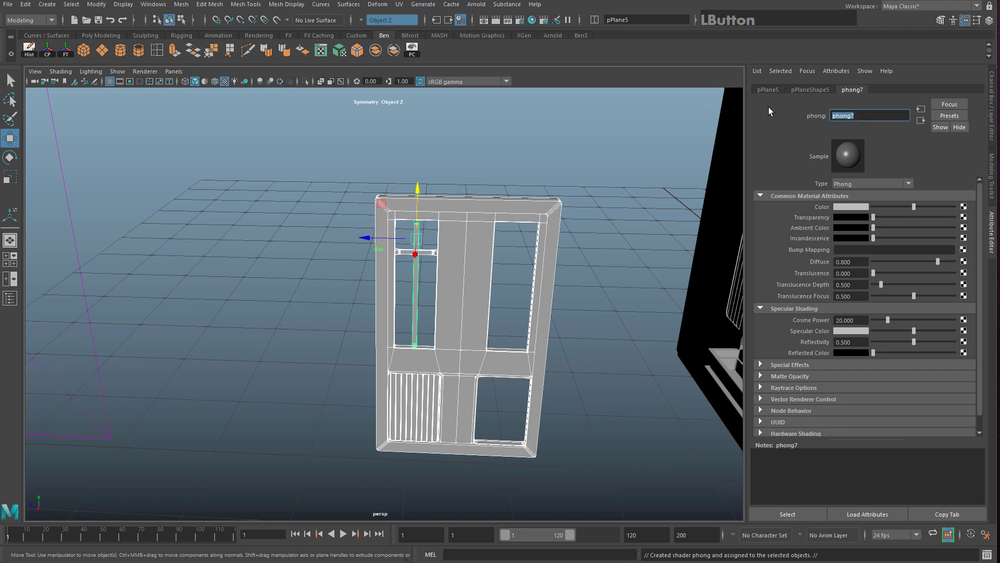
text(Wood_standar)
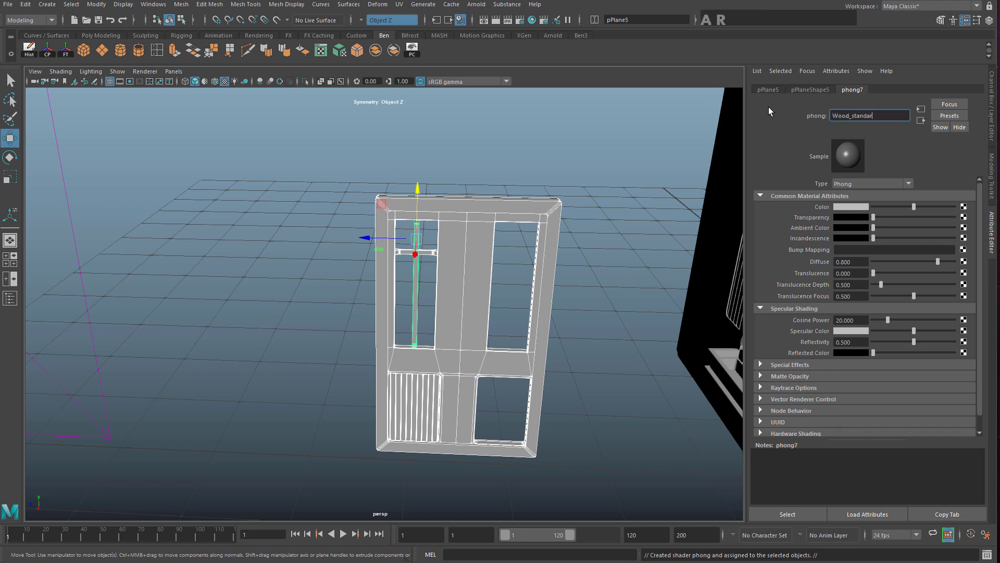
text(d)
key(KP_Enter)
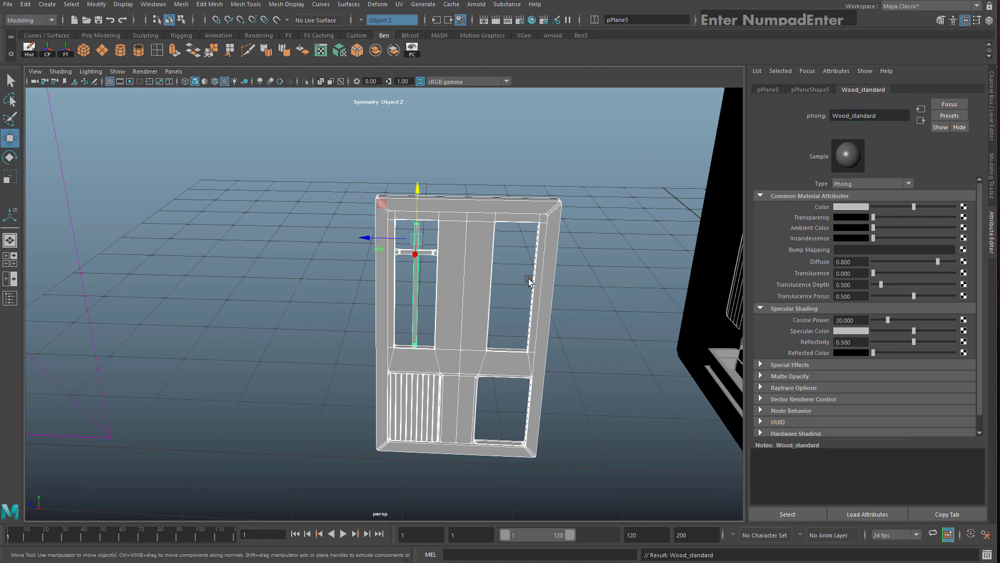
Connect a file texture to the material's color and load Wood texture 1.jpg from the Wood Stylised folder
scroll(529, 280, up, 3)
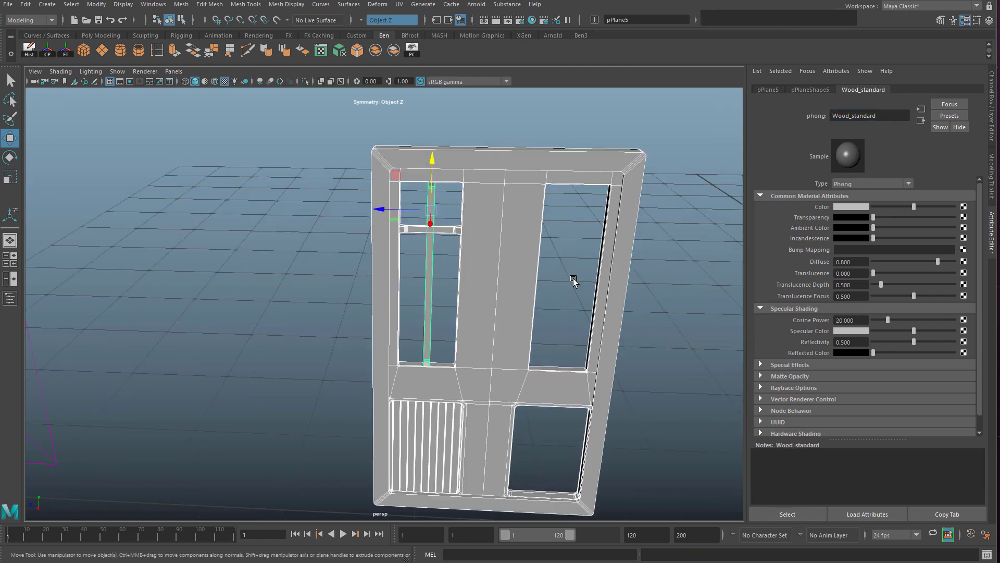
click(965, 209)
click(623, 132)
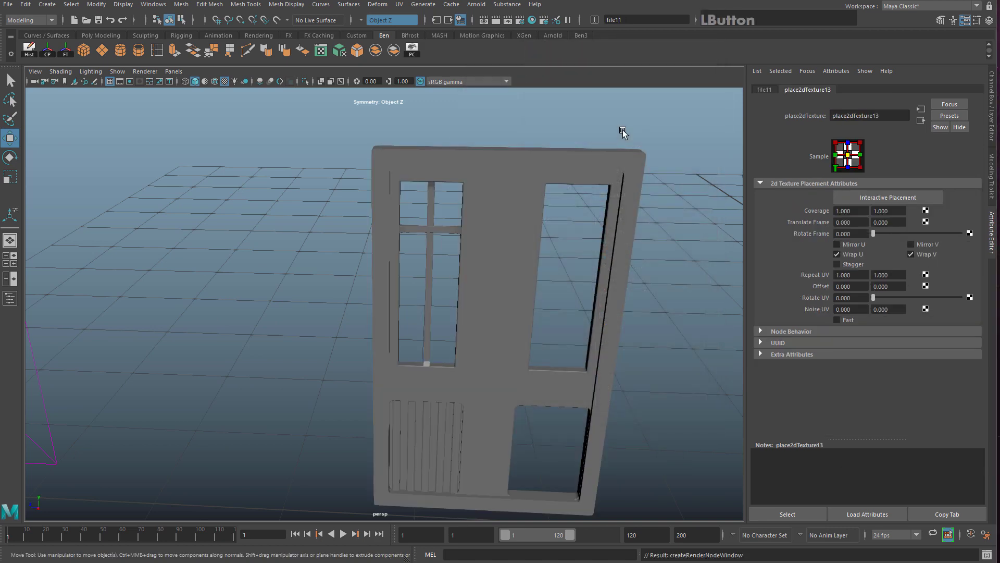
click(762, 90)
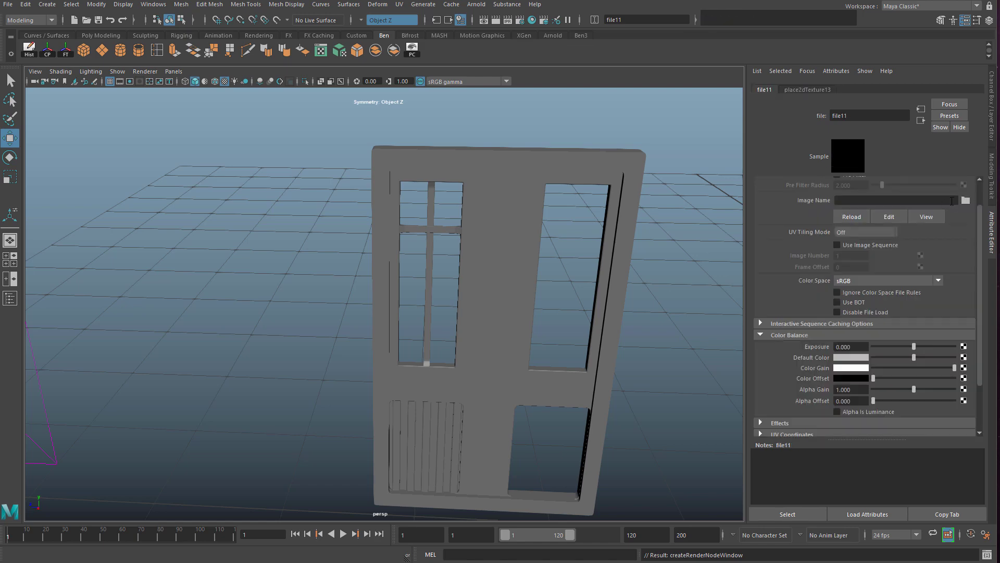
click(965, 202)
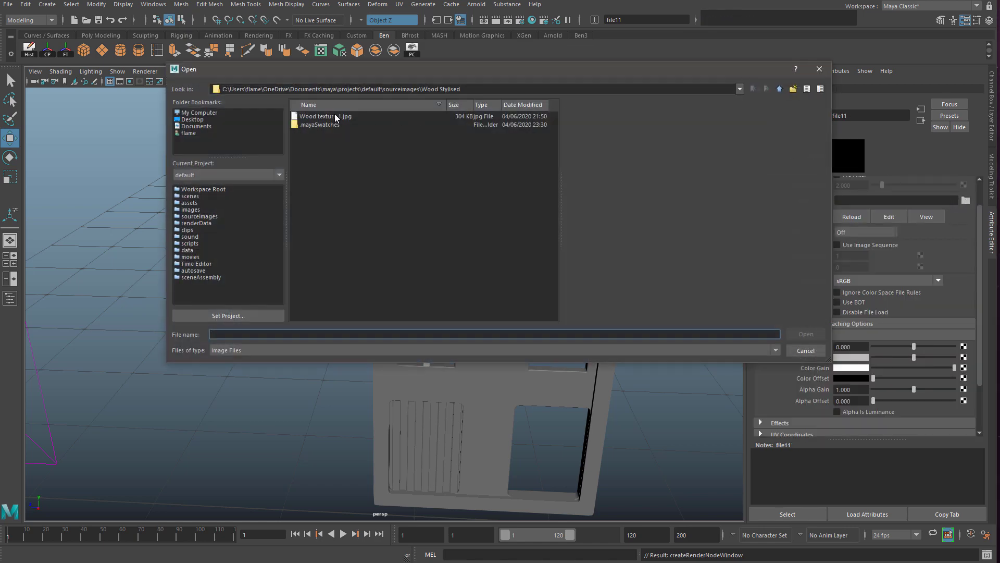
click(336, 117)
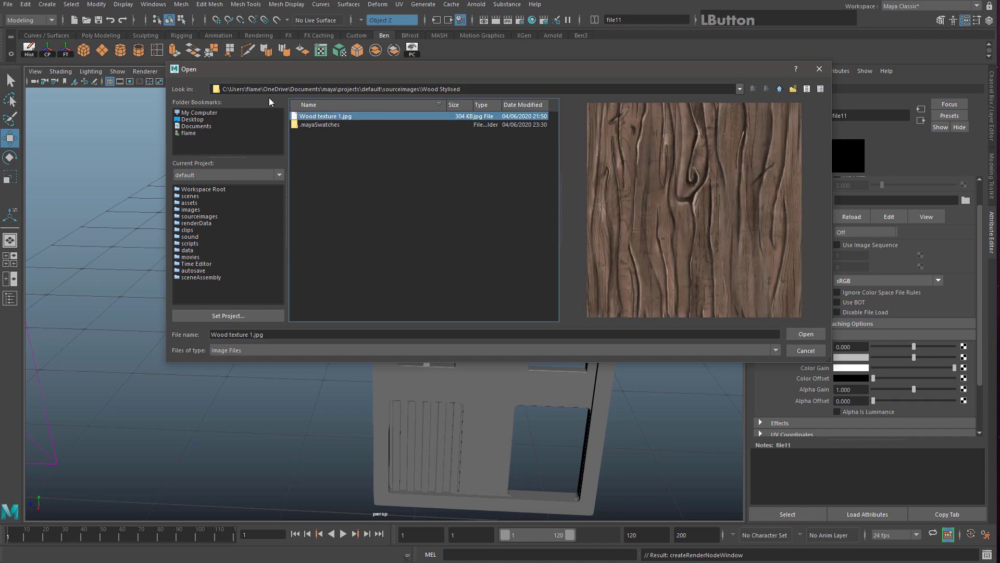
click(806, 333)
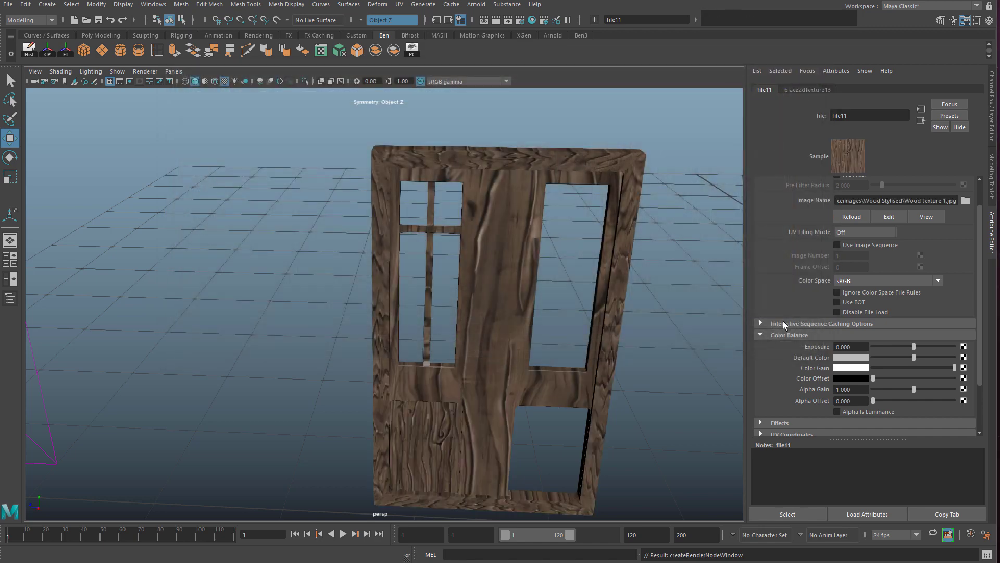
Examine the wood texture's scale and grain direction on the door's frame, window bars and planked panel
alt+right_drag(443, 208, 488, 274)
alt+scroll(488, 274, down, 5)
alt+drag(488, 274, 511, 252)
alt+middle_drag(510, 253, 483, 306)
scroll(450, 220, up, 5)
alt+drag(450, 220, 471, 253)
scroll(472, 253, down, 4)
alt+middle_drag(480, 257, 435, 183)
click(433, 193)
alt+drag(433, 194, 422, 183)
alt+middle_drag(422, 182, 430, 237)
click(413, 189)
scroll(342, 210, down, 3)
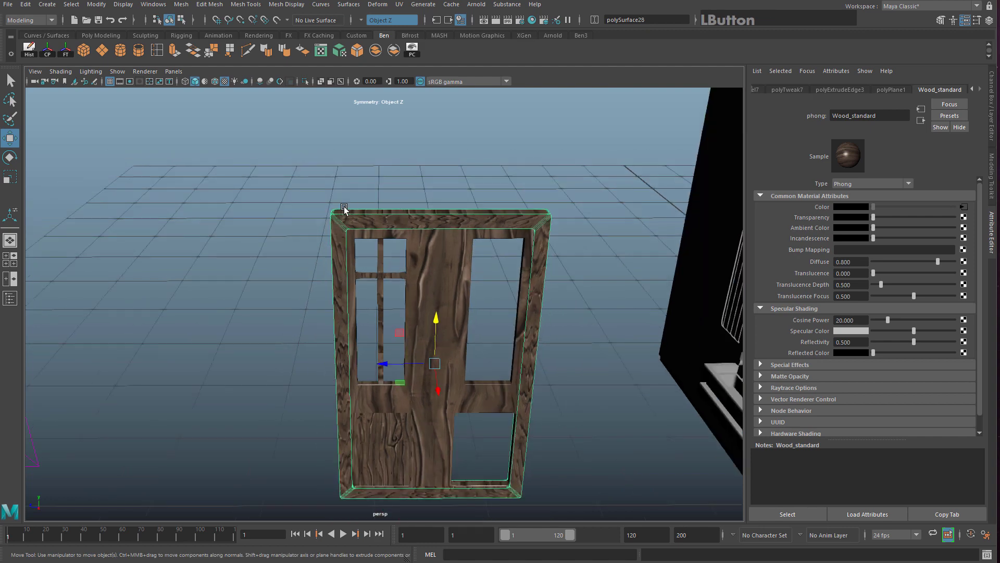
scroll(339, 218, up, 3)
scroll(358, 236, up, 5)
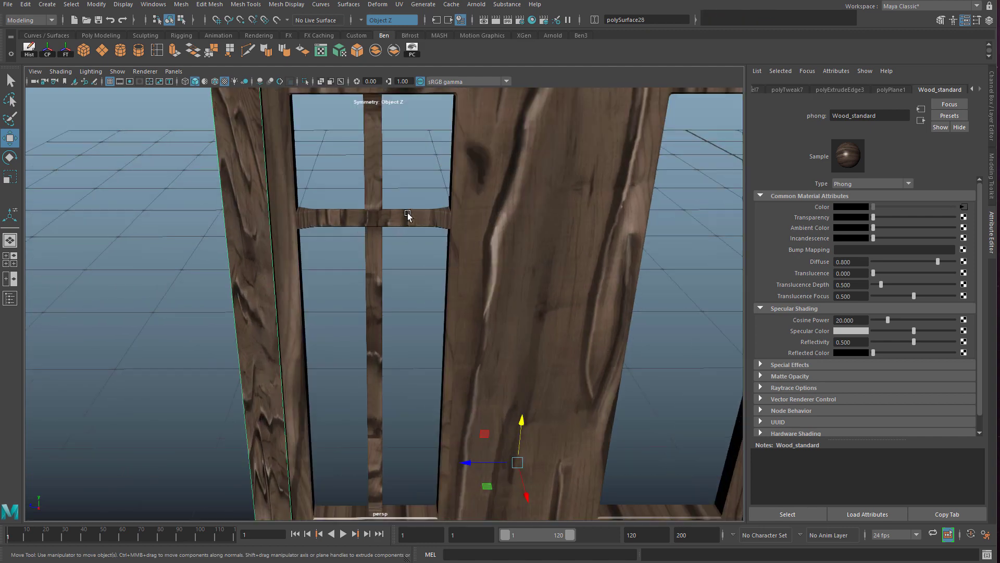
Compare the wood grain's scale on the outer frame with that on the door's central boards
scroll(431, 117, down, 5)
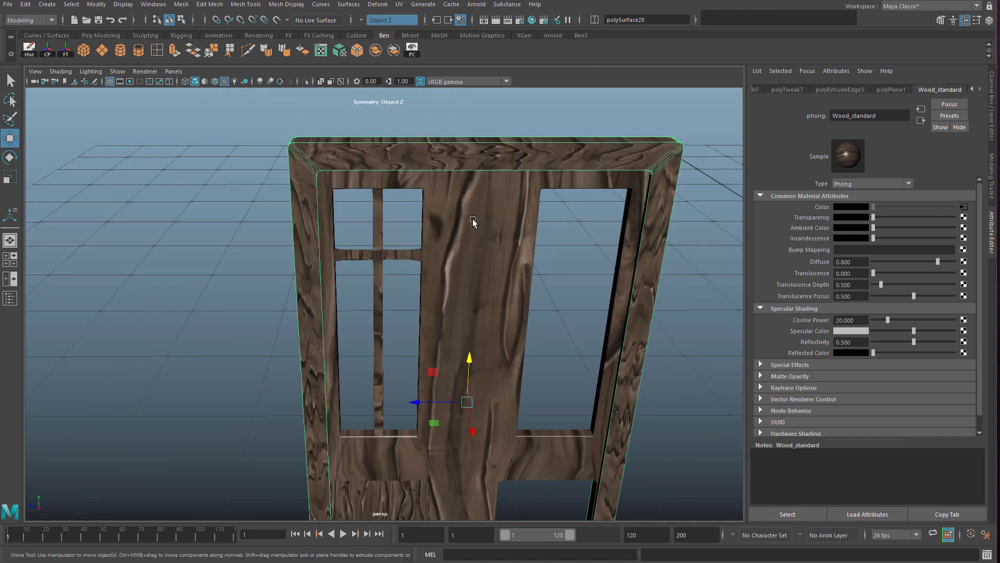
scroll(452, 221, up, 2)
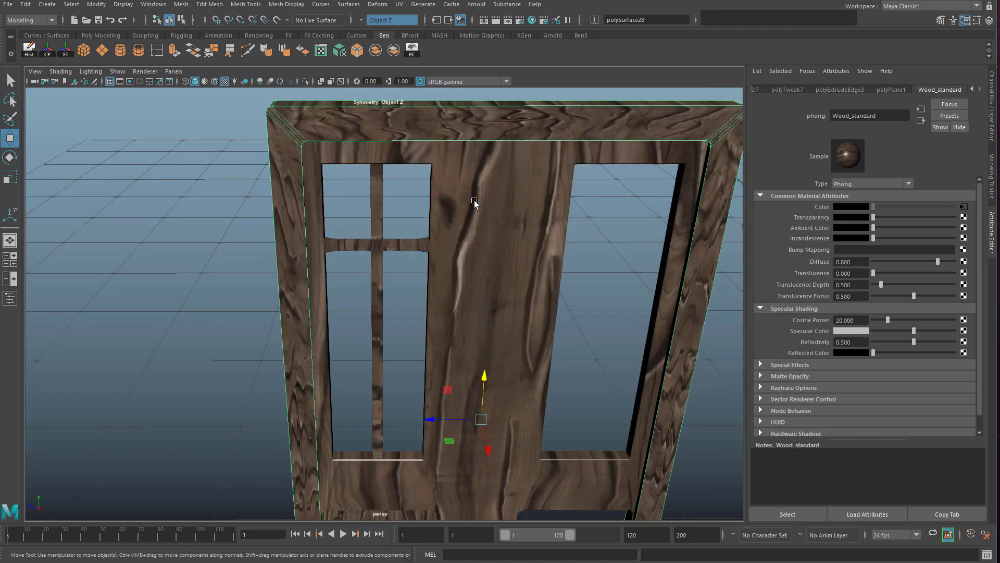
scroll(475, 204, up, 3)
scroll(484, 214, down, 5)
scroll(480, 272, down, 2)
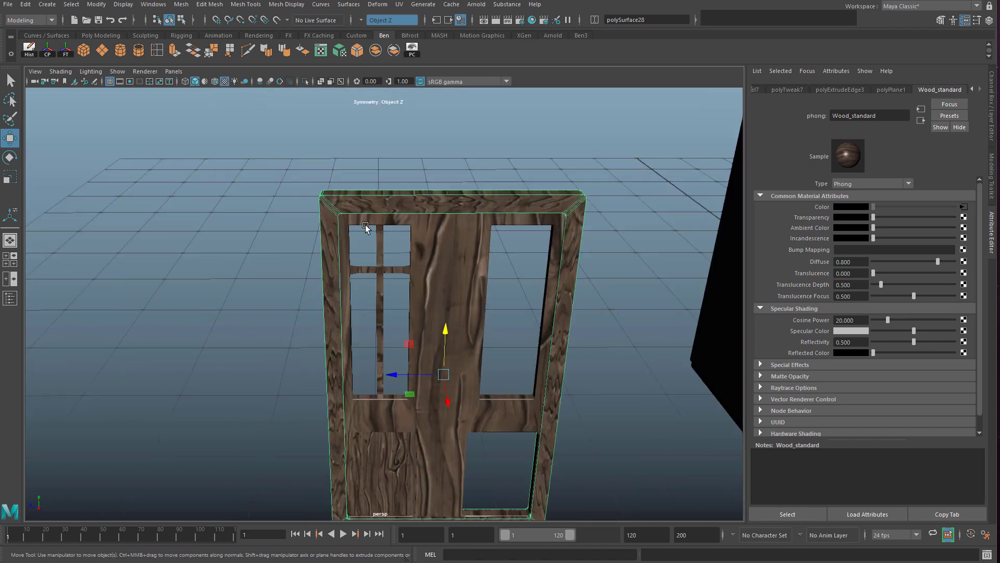
scroll(365, 226, down, 3)
drag(314, 198, 562, 507)
scroll(333, 201, up, 5)
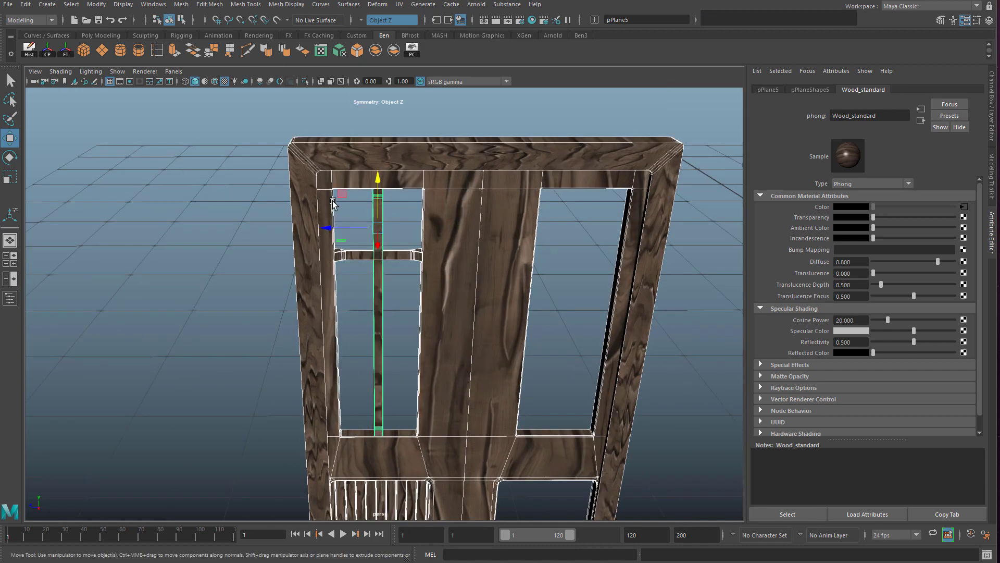
scroll(257, 156, up, 2)
click(249, 155)
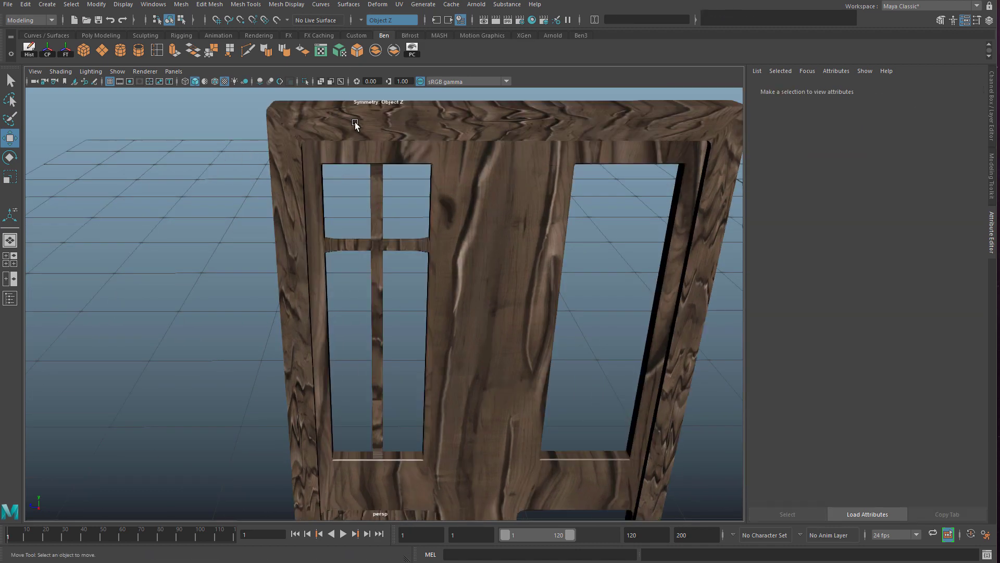
Apply an automatic UV projection to the door's outer frame and return it to object selection
click(356, 124)
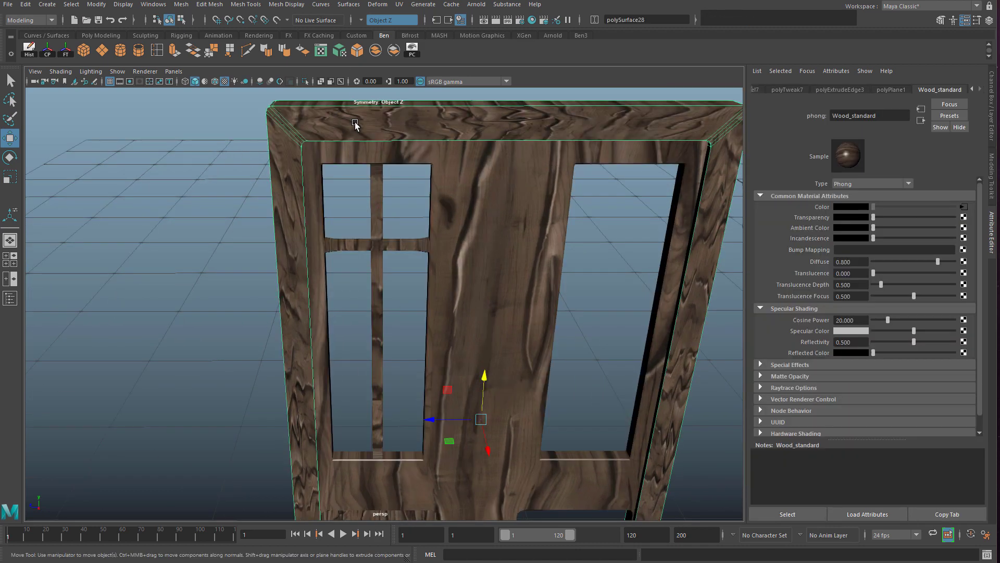
scroll(346, 130, down, 4)
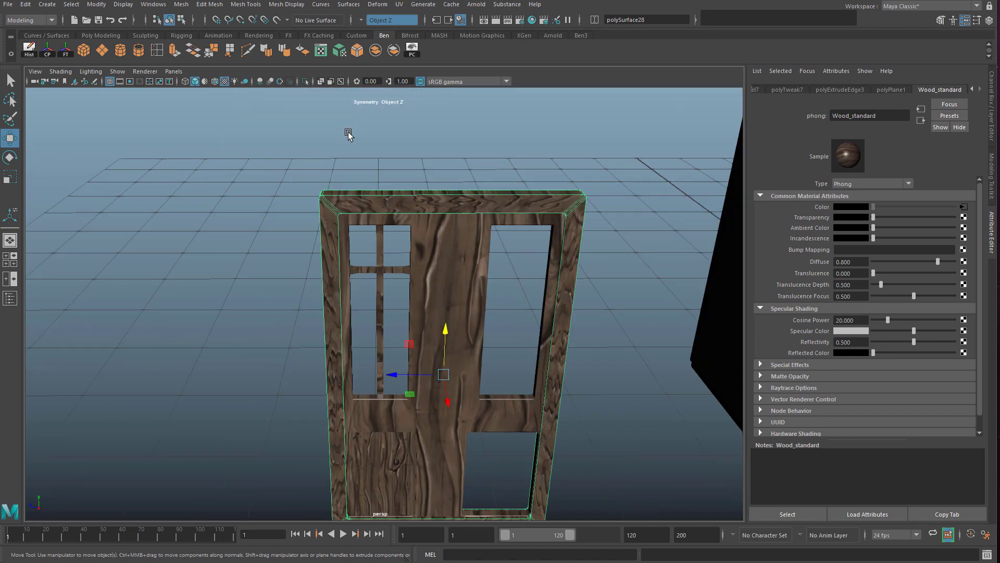
scroll(368, 195, up, 2)
alt+middle_drag(368, 194, 373, 146)
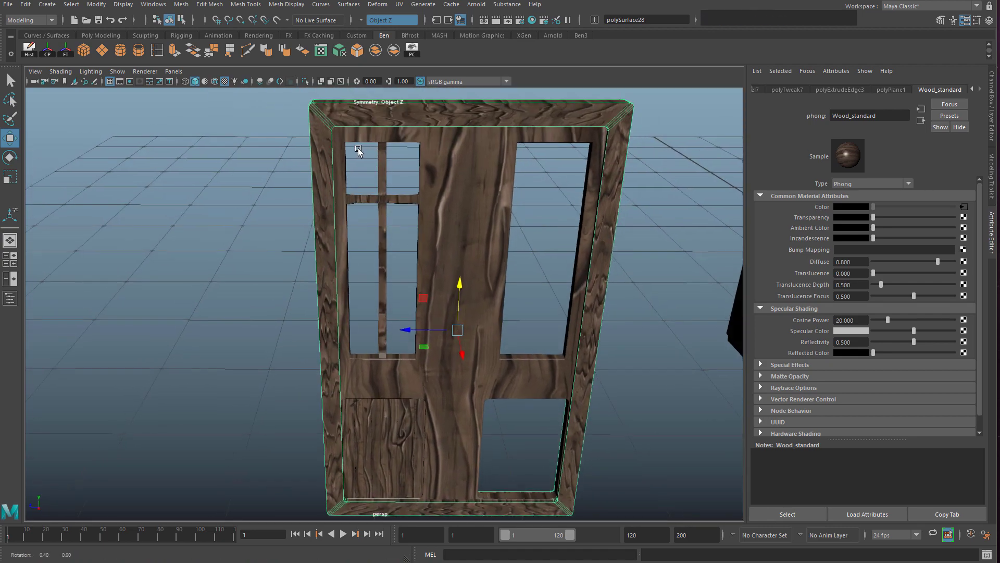
alt+drag(360, 125, 338, 130)
alt+middle_drag(373, 162, 373, 216)
alt+drag(373, 216, 357, 138)
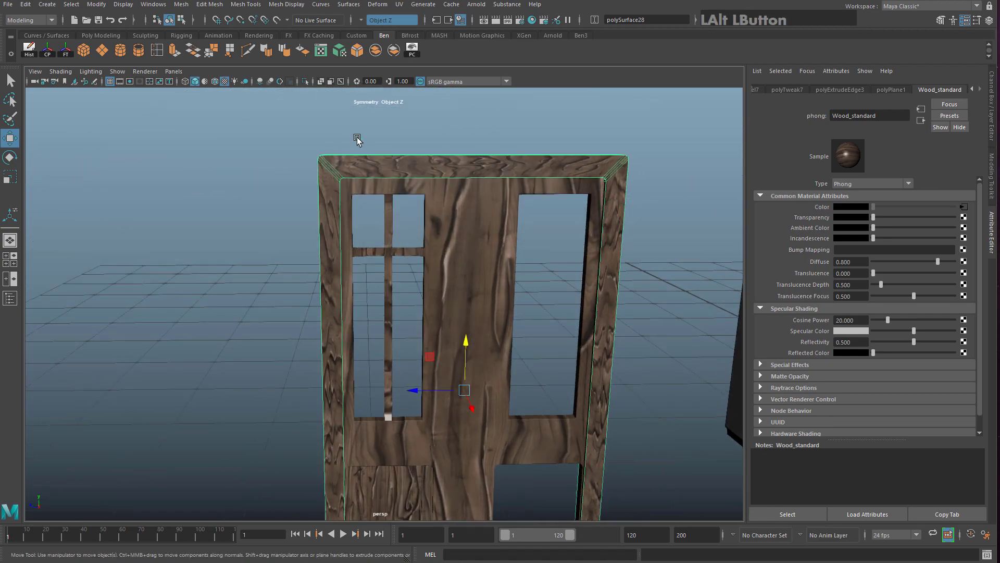
scroll(357, 139, up, 4)
alt+middle_drag(357, 130, 358, 229)
click(398, 5)
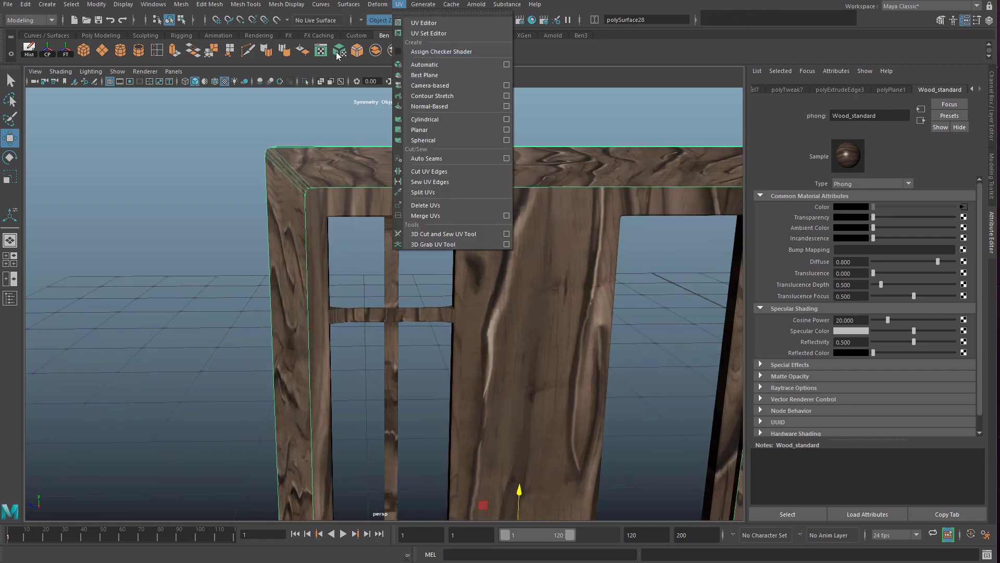
click(431, 64)
right_drag(391, 160, 436, 133)
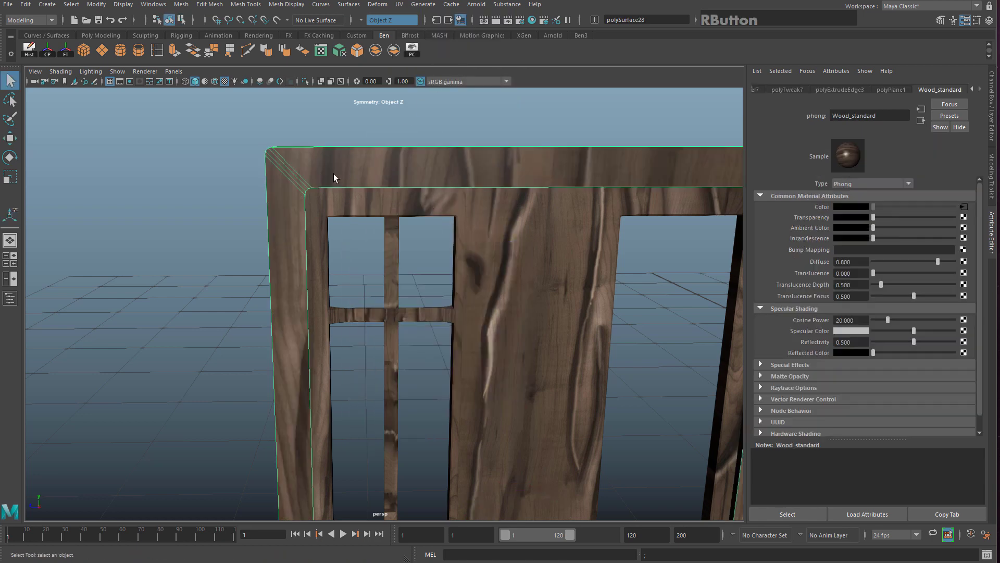
Check the remapped outer frame and delete the construction history of all objects
scroll(334, 178, down, 3)
alt+middle_drag(417, 210, 443, 157)
alt+drag(443, 157, 398, 186)
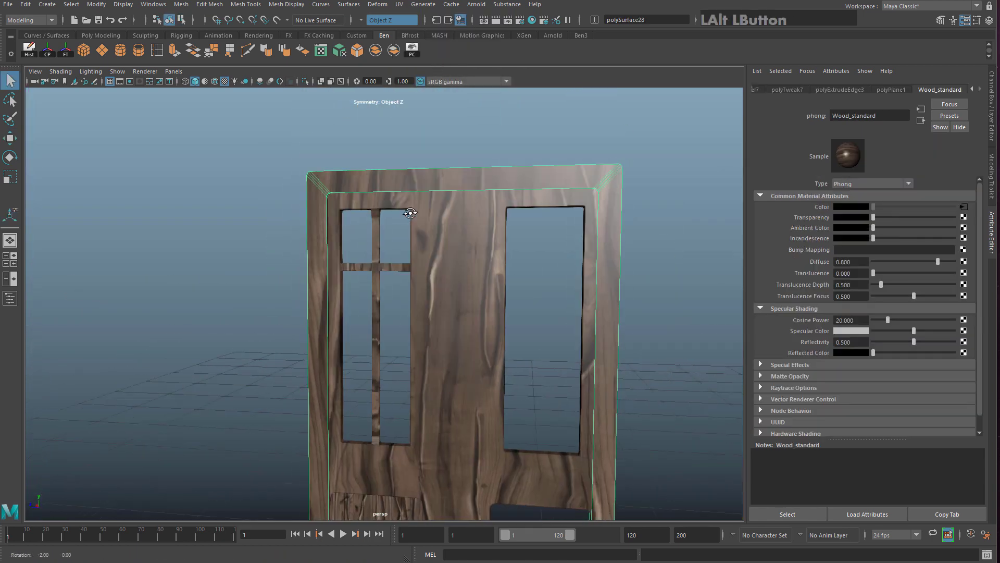
alt+middle_drag(398, 185, 379, 183)
scroll(380, 183, up, 2)
alt+drag(380, 183, 567, 124)
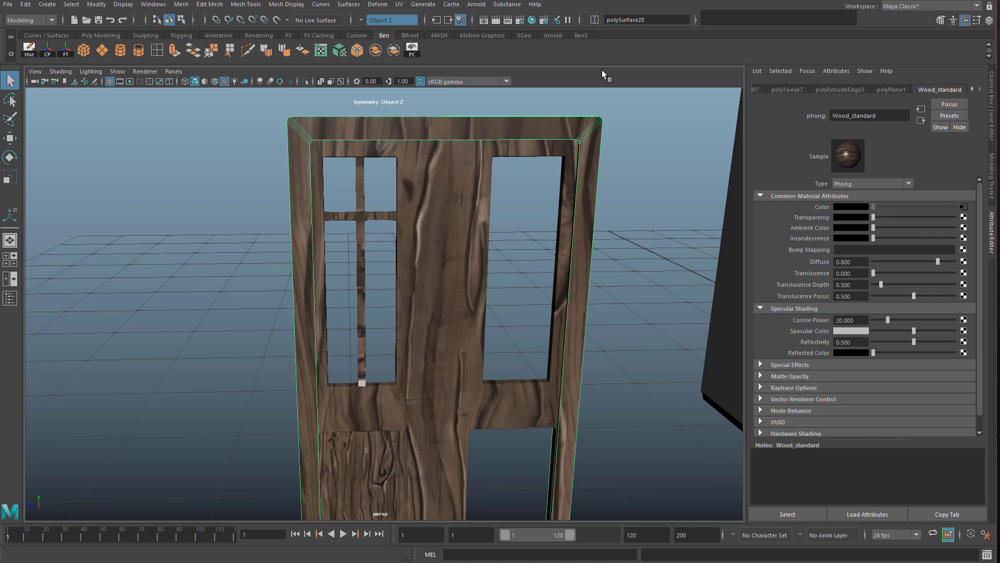
click(25, 4)
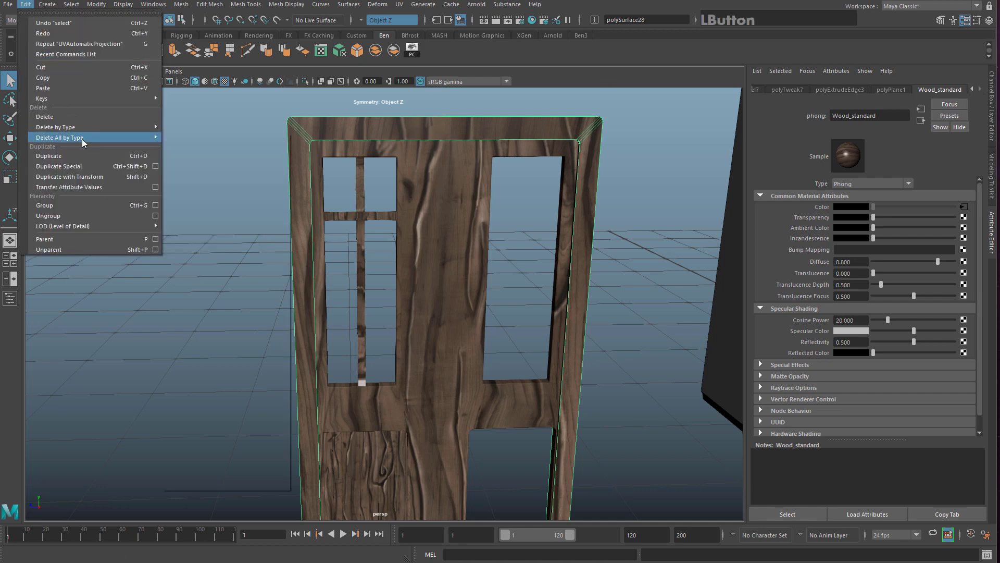
mouse_move(104, 137)
click(207, 149)
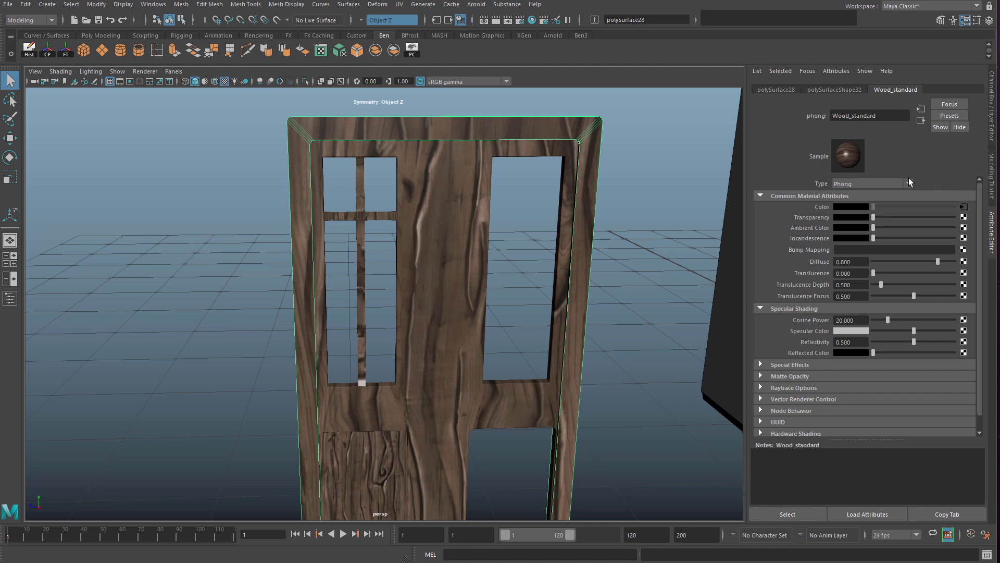
Set the Repeat UV of the wood texture's 2D placement to 3 in both directions
click(963, 208)
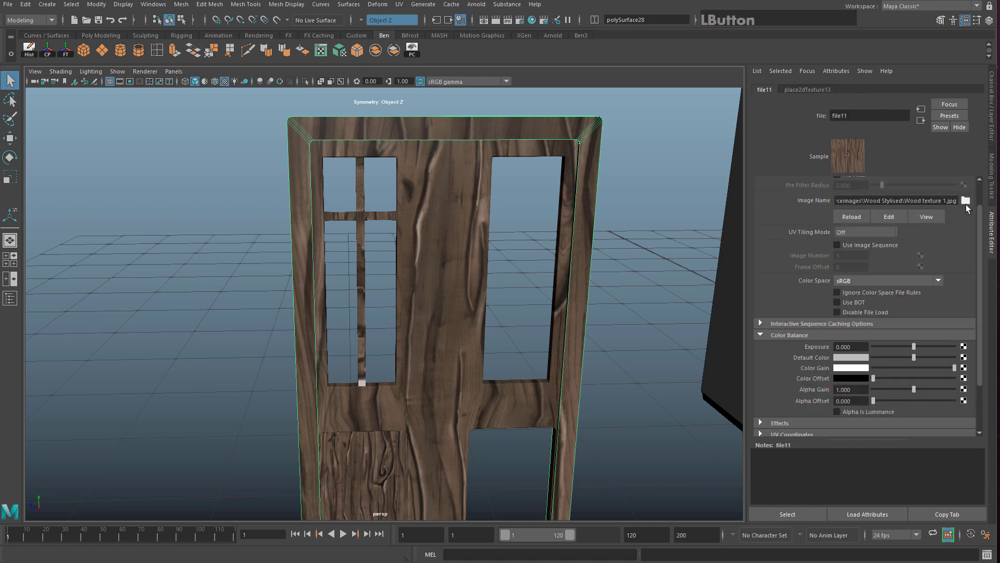
click(795, 91)
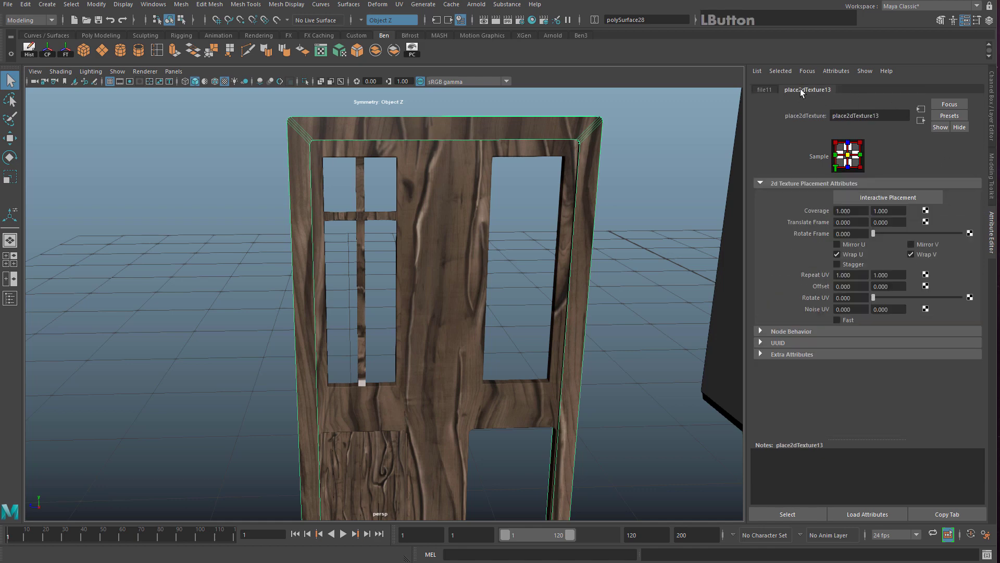
click(843, 275)
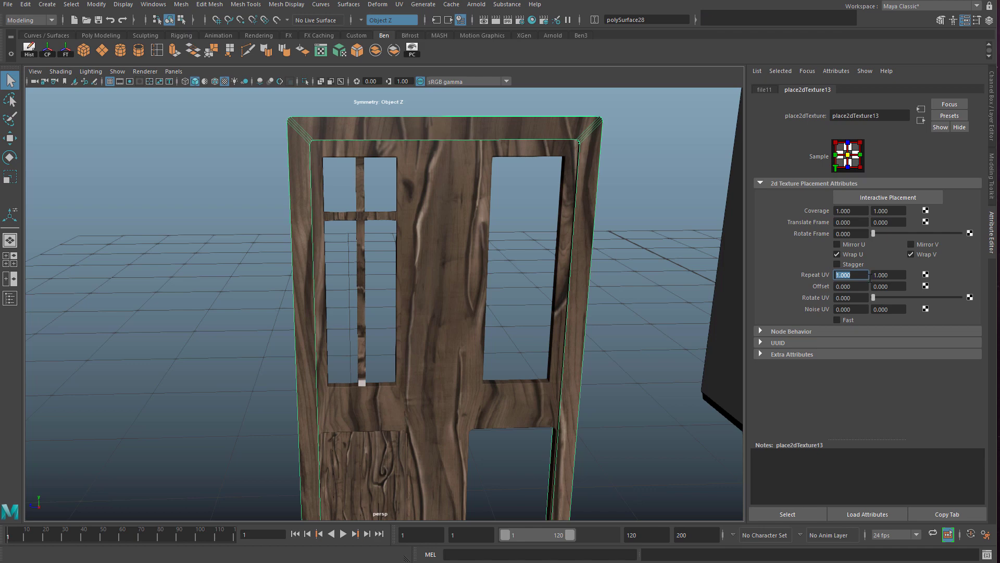
text(3)
click(892, 276)
text(3)
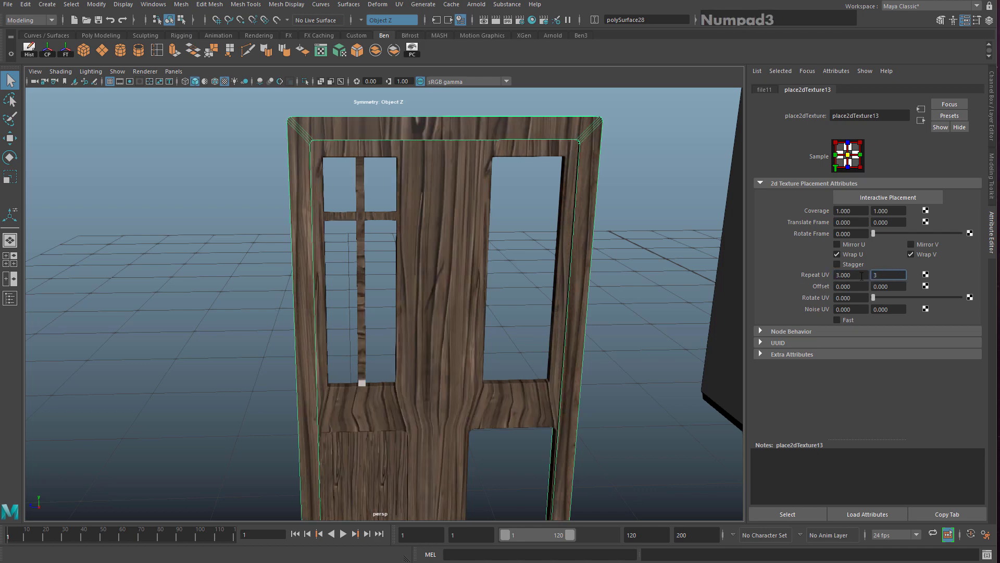
click(860, 276)
Examine the repeated wood texture on the door's boards, outer frame and window bars
scroll(437, 317, up, 4)
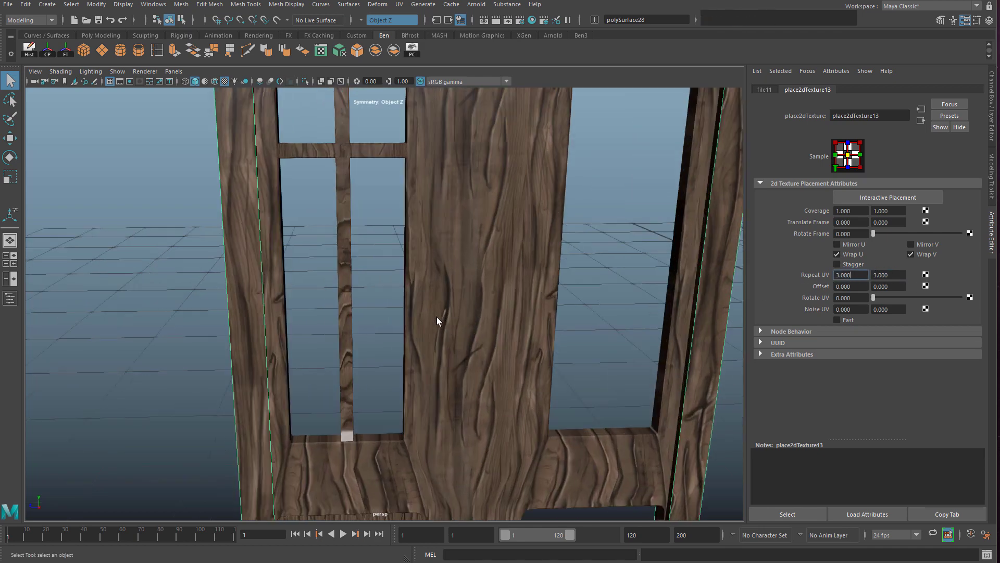
scroll(462, 280, down, 1)
alt+drag(463, 280, 429, 191)
scroll(464, 276, down, 4)
scroll(396, 148, up, 5)
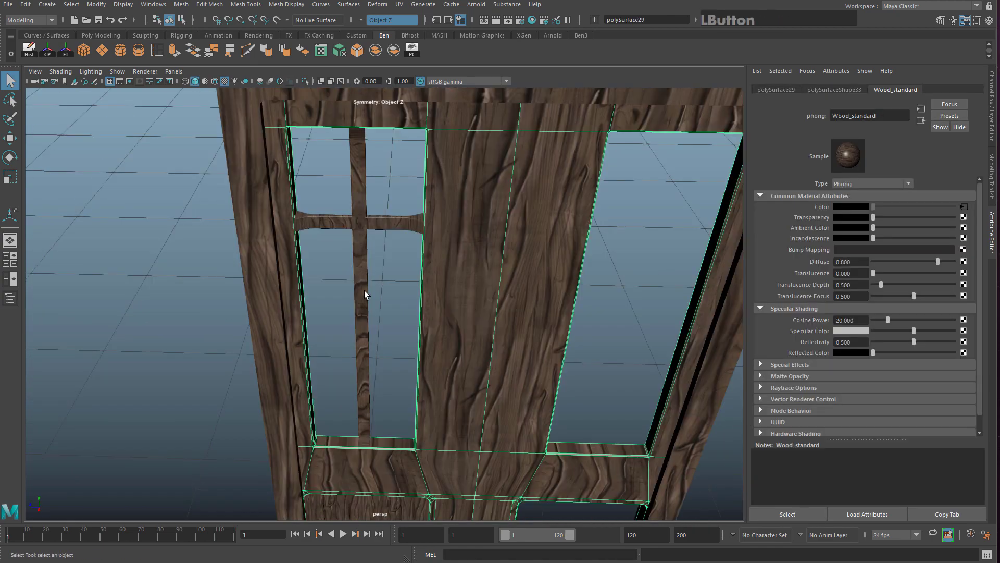
alt+drag(371, 273, 368, 286)
scroll(369, 286, up, 4)
alt+middle_drag(330, 239, 376, 292)
scroll(455, 245, up, 3)
Apply an automatic UV projection to the horizontal window bar and deselect it
click(455, 243)
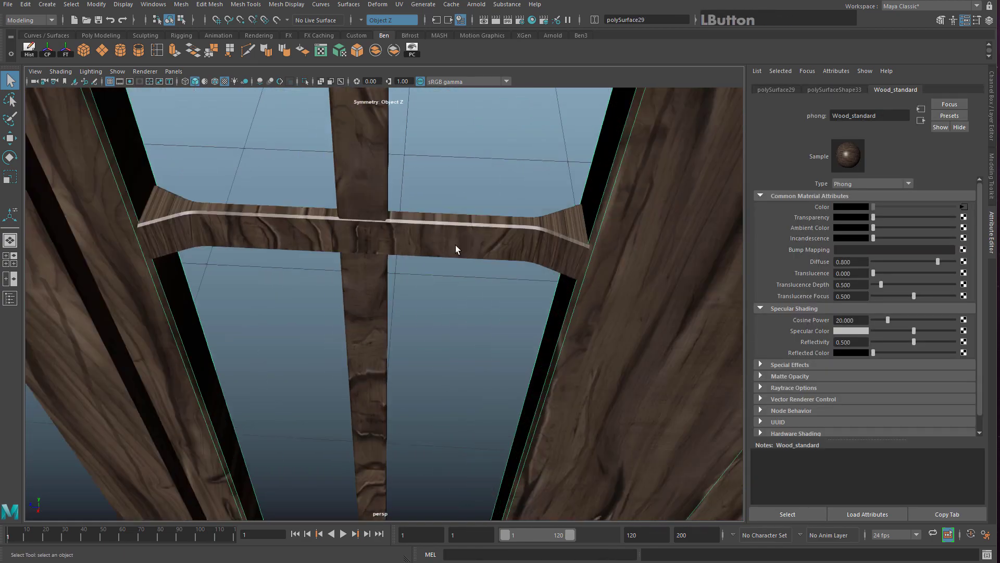
alt+drag(455, 244, 456, 221)
alt+middle_drag(455, 221, 451, 271)
alt+right_drag(407, 233, 447, 334)
alt+middle_drag(423, 174, 353, 208)
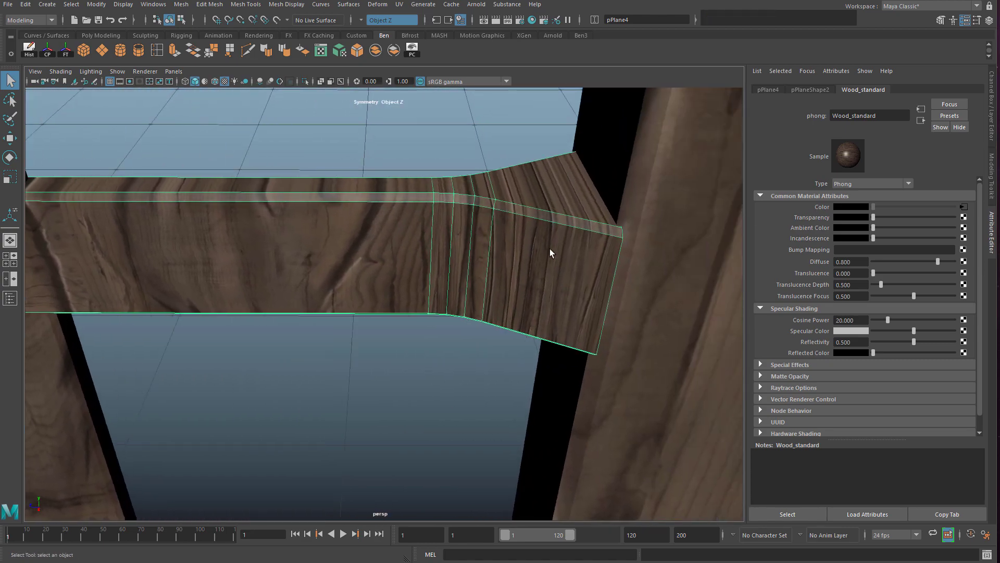
alt+right_drag(530, 246, 415, 280)
alt+middle_drag(230, 312, 366, 287)
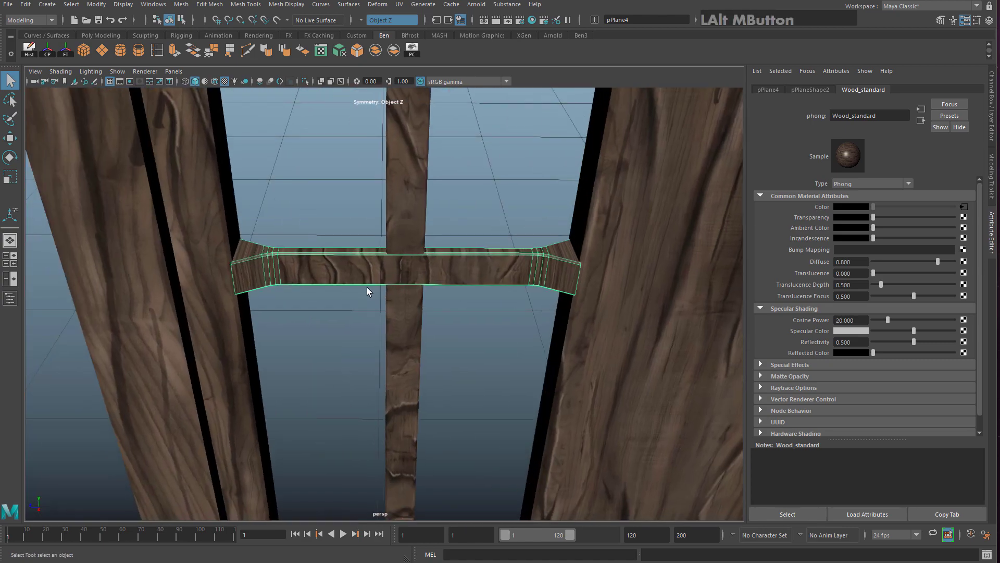
click(339, 51)
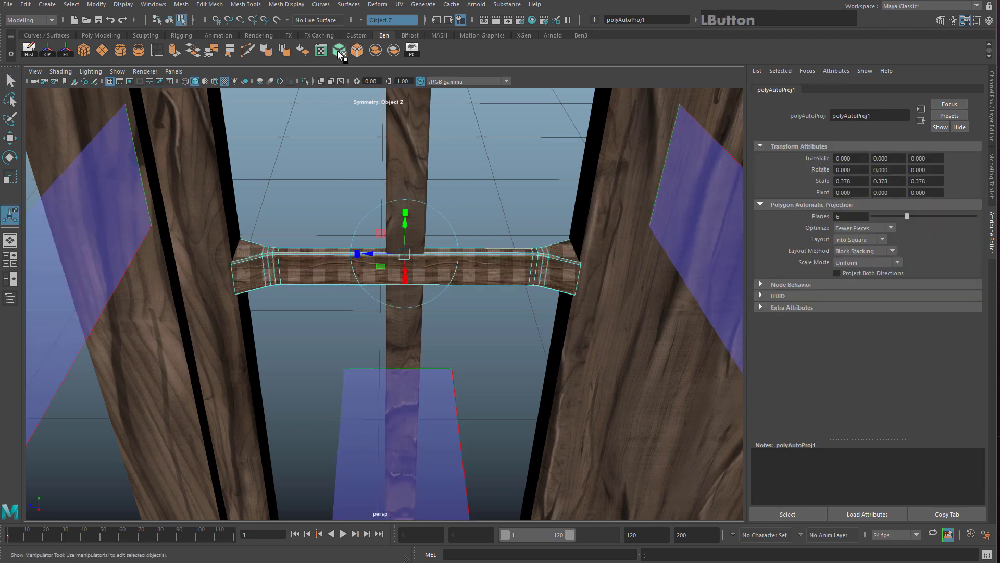
click(496, 263)
click(509, 194)
Repeat the automatic UV projection on the vertical window bar and deselect it
alt+drag(509, 194, 439, 225)
click(389, 328)
alt+drag(389, 328, 398, 285)
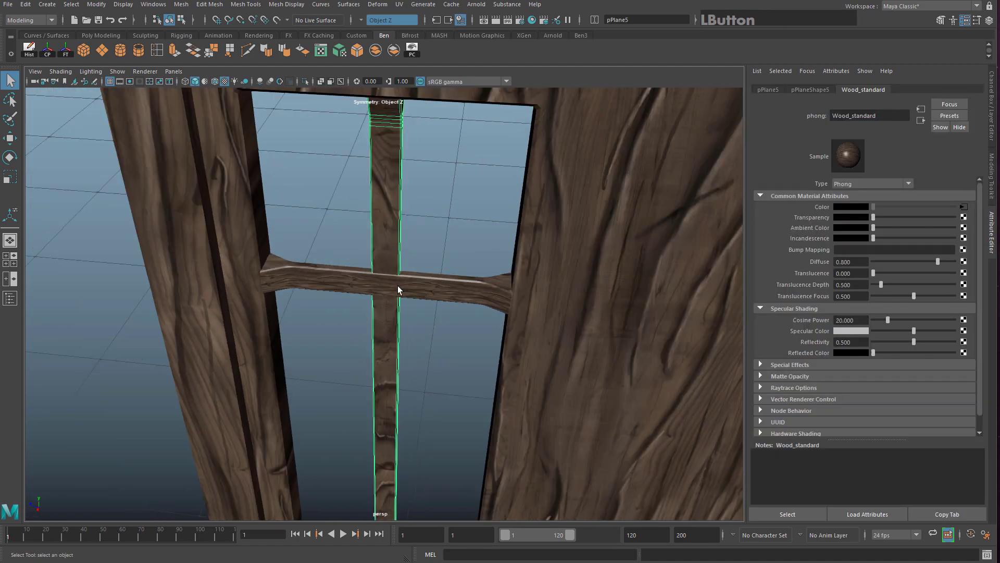
scroll(398, 286, down, 5)
key(g)
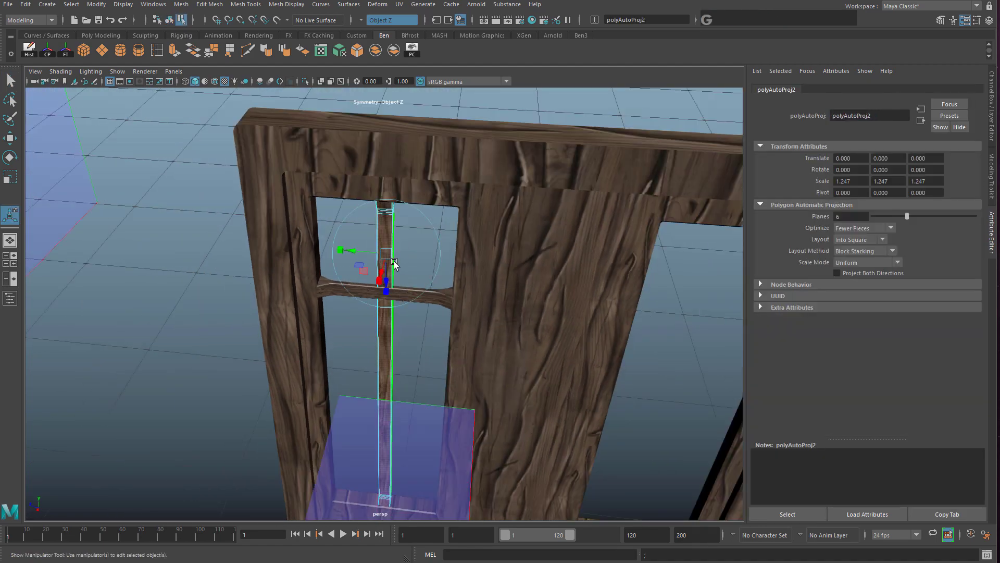
right_drag(384, 224, 435, 209)
scroll(446, 217, up, 5)
click(446, 217)
Inspect the grain direction on both window bars and where they meet, up close and from several angles
mouse_move(445, 218)
alt+mouse_down()
mouse_move(414, 199)
mouse_move(455, 203)
alt+mouse_up()
alt+middle_drag(455, 203, 372, 352)
alt+right_drag(372, 352, 442, 328)
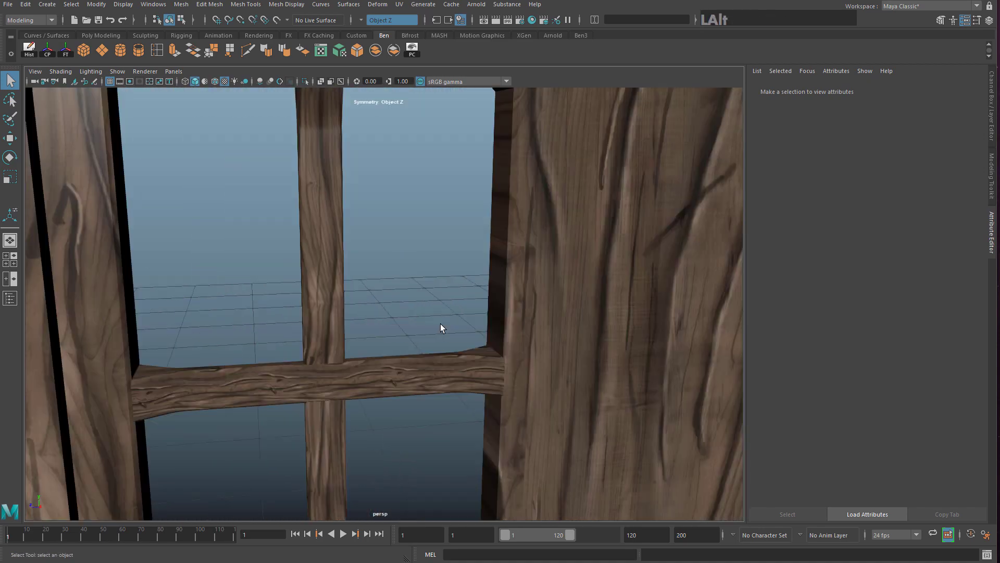
scroll(438, 274, down, 5)
mouse_move(547, 326)
alt+middle_down()
mouse_move(502, 241)
mouse_move(533, 265)
mouse_move(552, 333)
alt+middle_up()
scroll(403, 329, up, 3)
scroll(368, 318, up, 4)
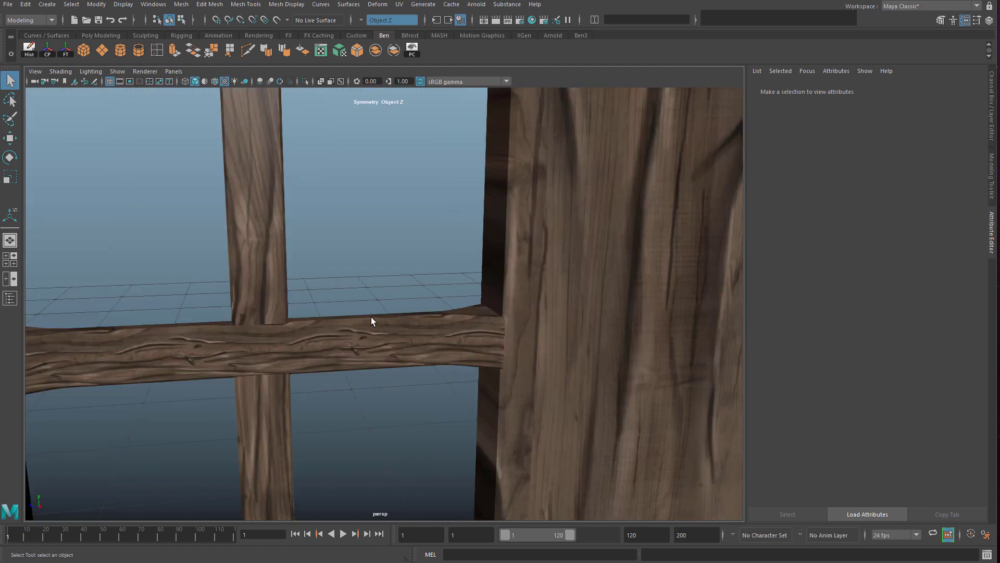
scroll(440, 311, down, 6)
scroll(366, 317, up, 3)
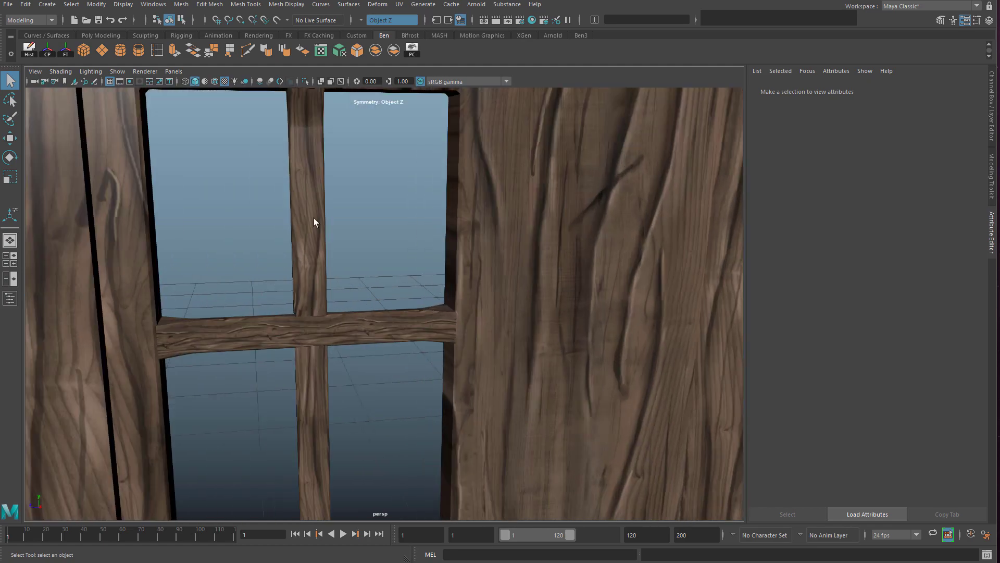
scroll(431, 295, down, 5)
alt+drag(432, 298, 338, 317)
scroll(337, 318, up, 6)
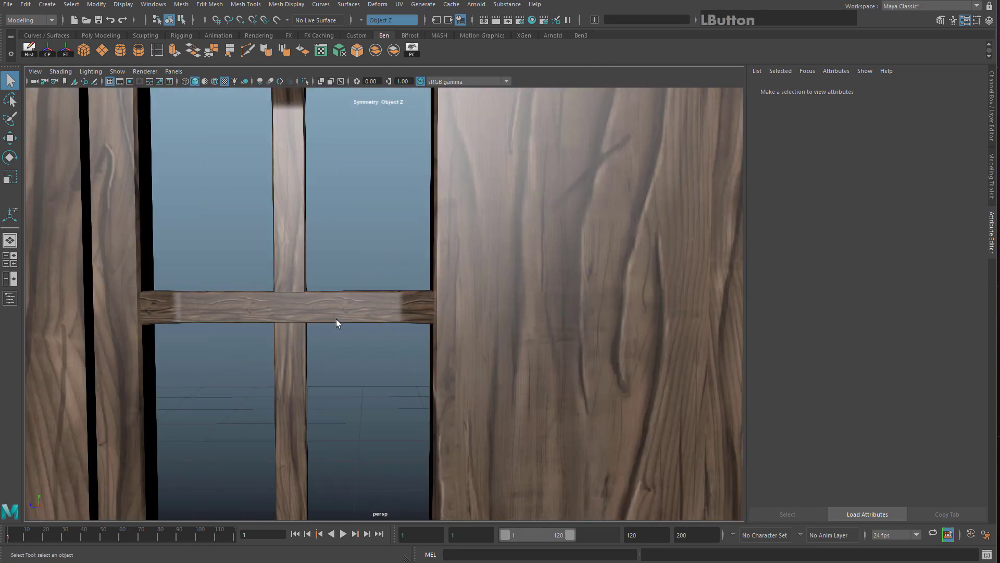
scroll(359, 307, down, 5)
scroll(313, 305, up, 2)
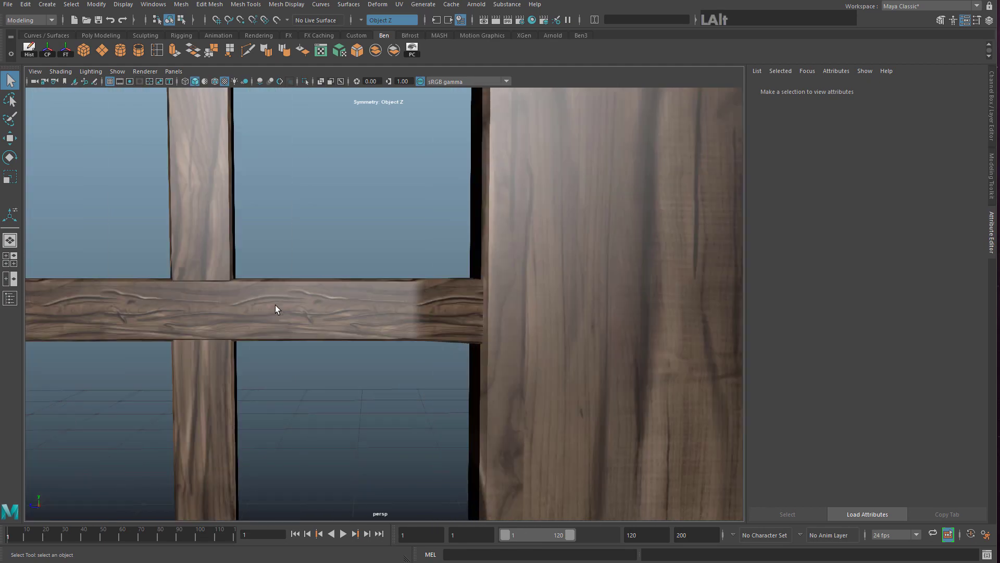
alt+middle_drag(275, 304, 349, 300)
scroll(410, 286, up, 2)
alt+right_drag(411, 286, 415, 217)
alt+middle_drag(415, 218, 336, 288)
scroll(345, 292, up, 2)
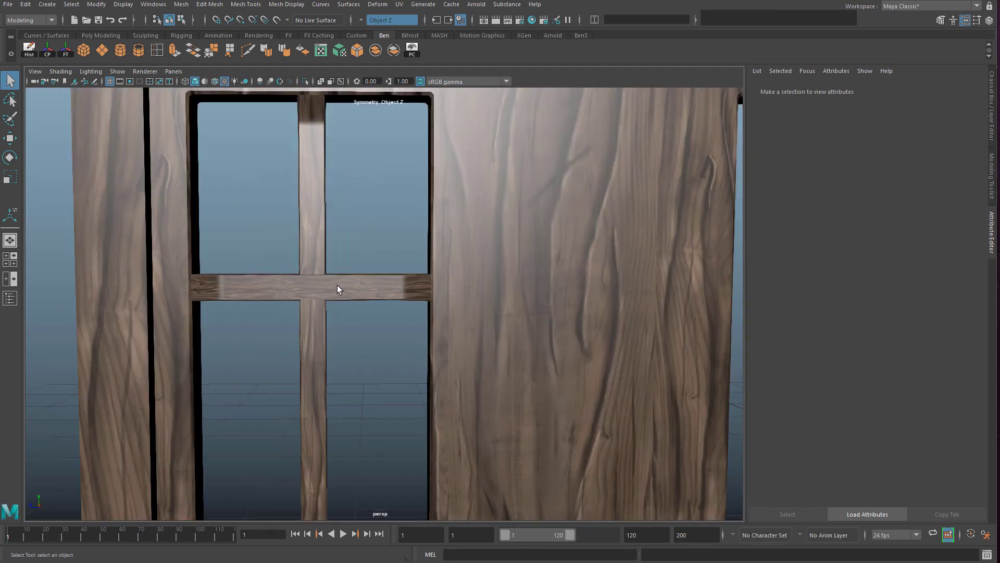
Compare the horizontal window bar's grain scale with the main door boards, selecting each piece in turn
click(336, 286)
alt+drag(362, 242, 380, 249)
click(533, 236)
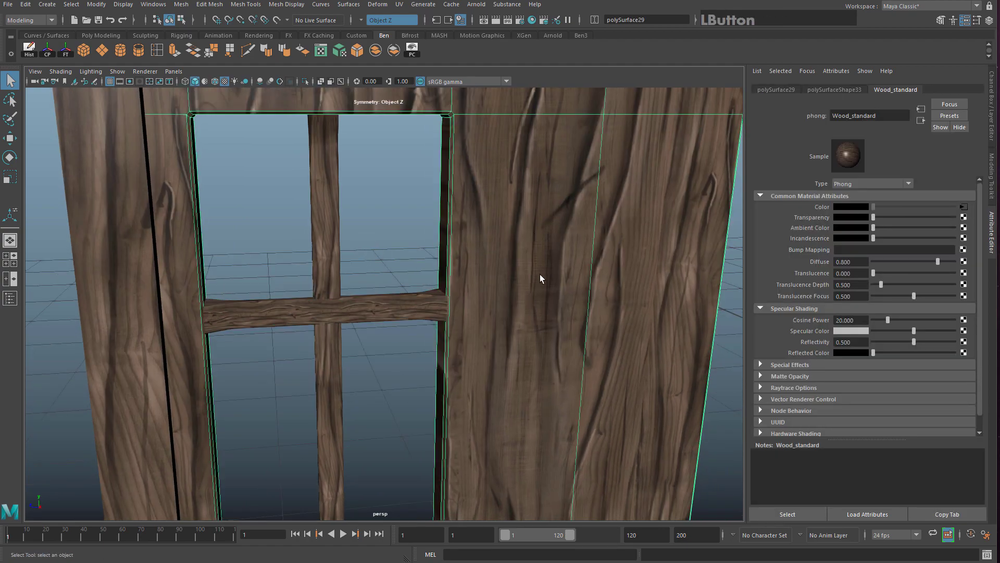
mouse_move(540, 274)
alt+mouse_down()
mouse_move(546, 235)
mouse_move(534, 291)
mouse_move(529, 274)
alt+mouse_up()
click(272, 298)
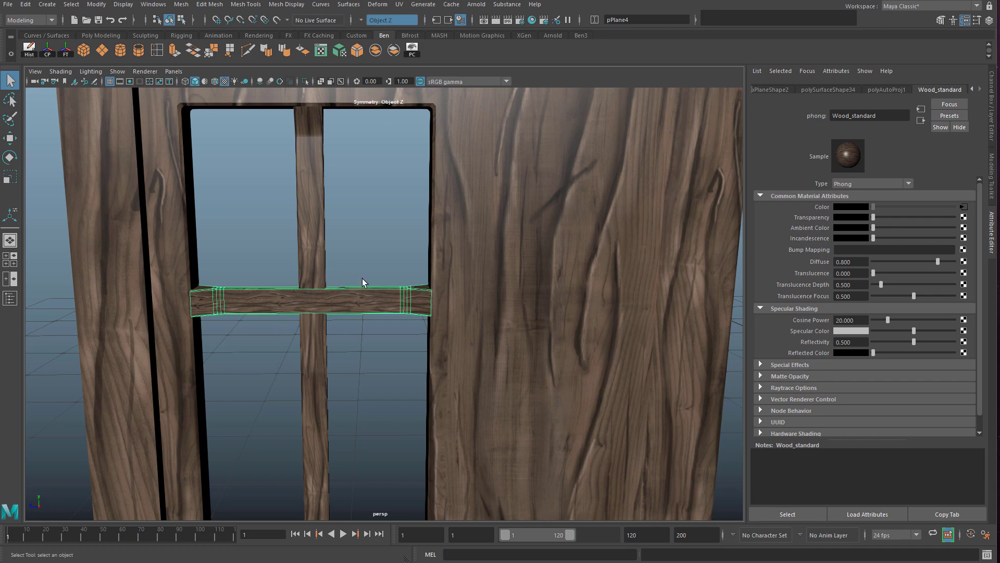
Open the UV Editor for the horizontal window bar, move it clear of the bar and enable UV shell selection
click(399, 4)
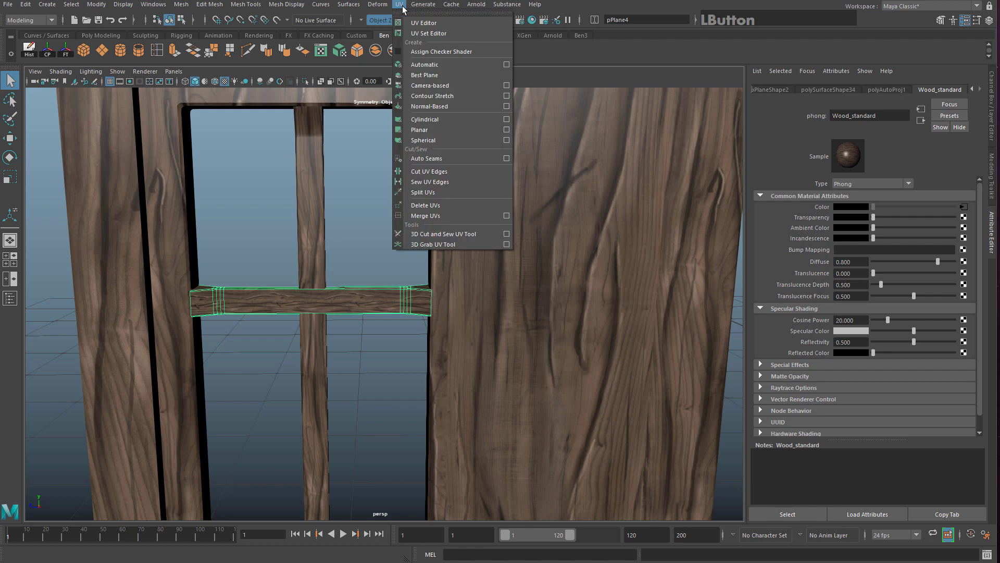
click(445, 23)
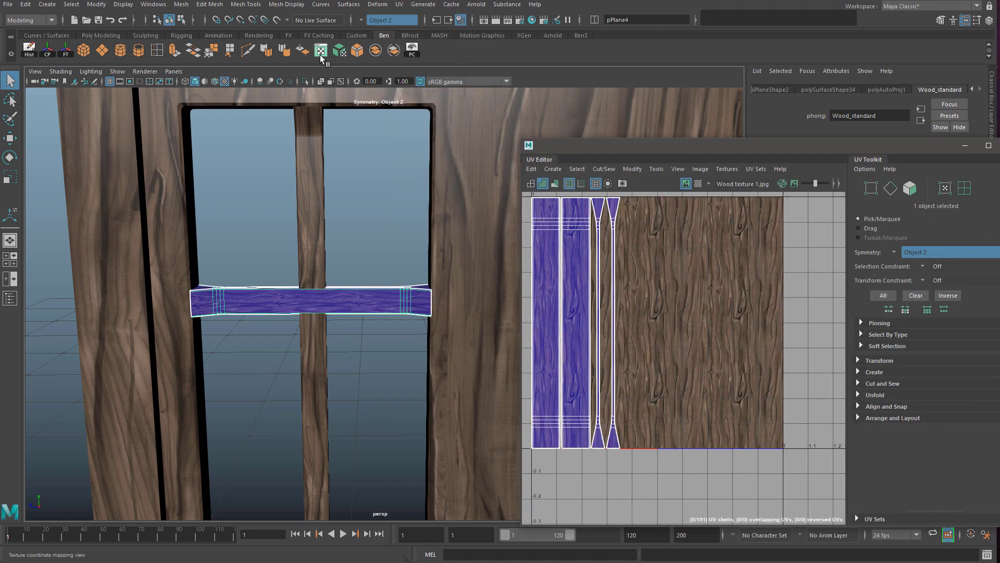
drag(642, 151, 675, 94)
drag(902, 102, 761, 219)
drag(735, 150, 769, 99)
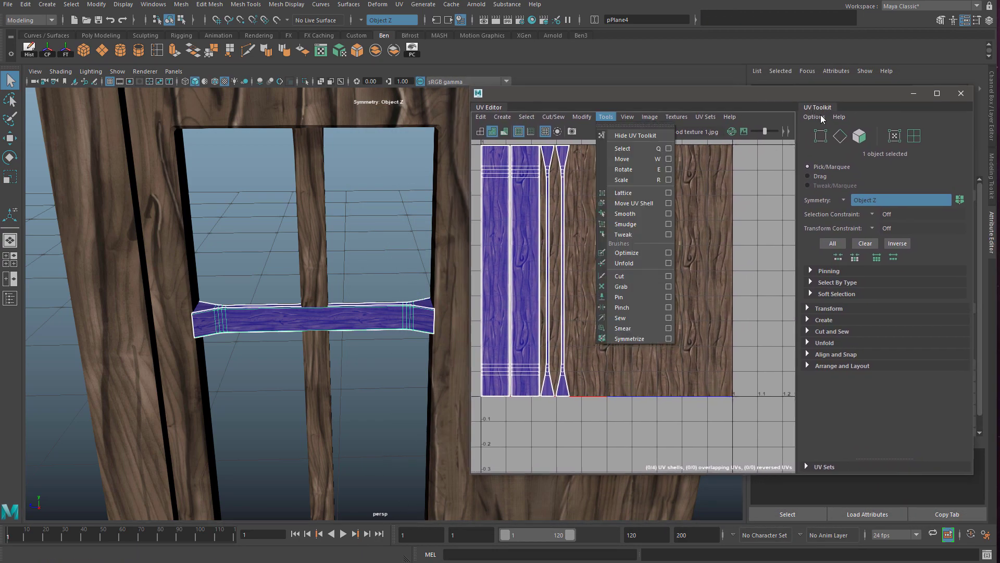
click(825, 105)
click(614, 115)
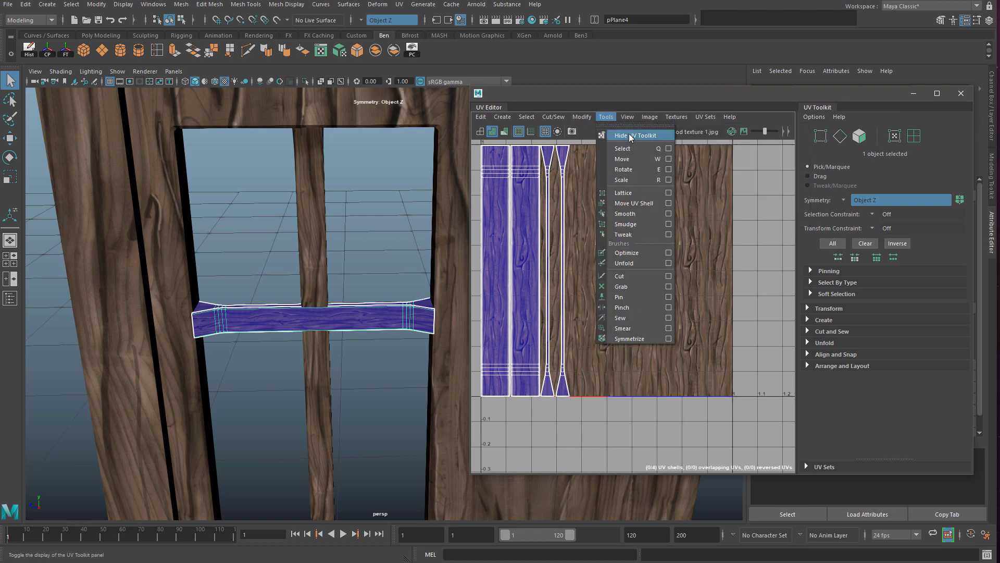
click(852, 156)
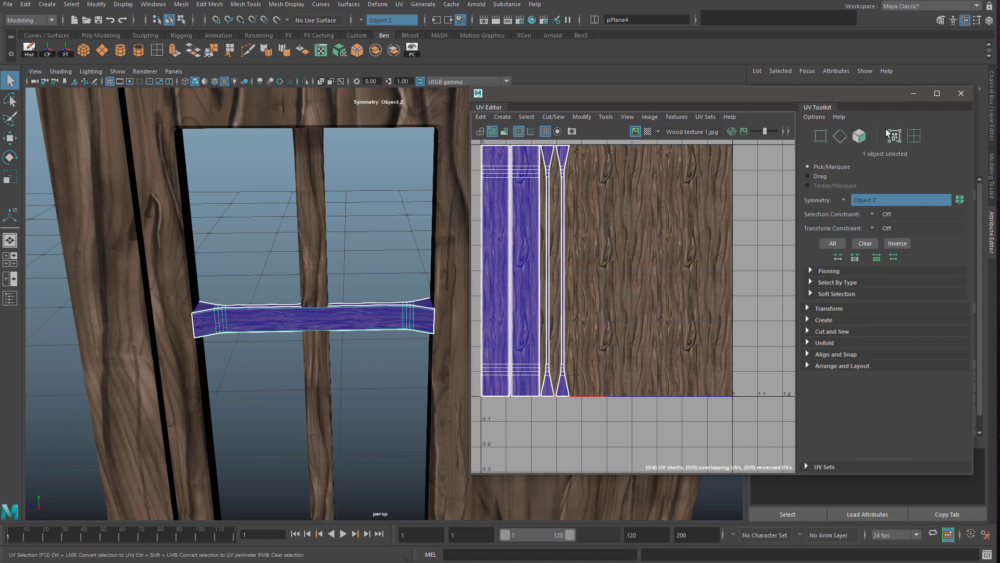
click(915, 137)
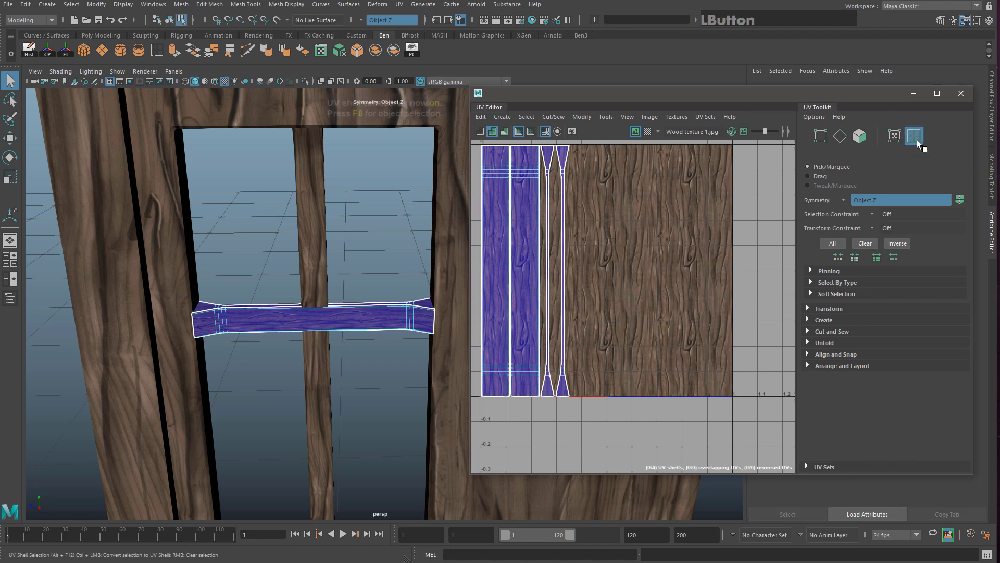
Scale all four UV shells of the horizontal window bar down uniformly to enlarge its wood grain, then close the UV Editor
alt+middle_drag(548, 213, 607, 252)
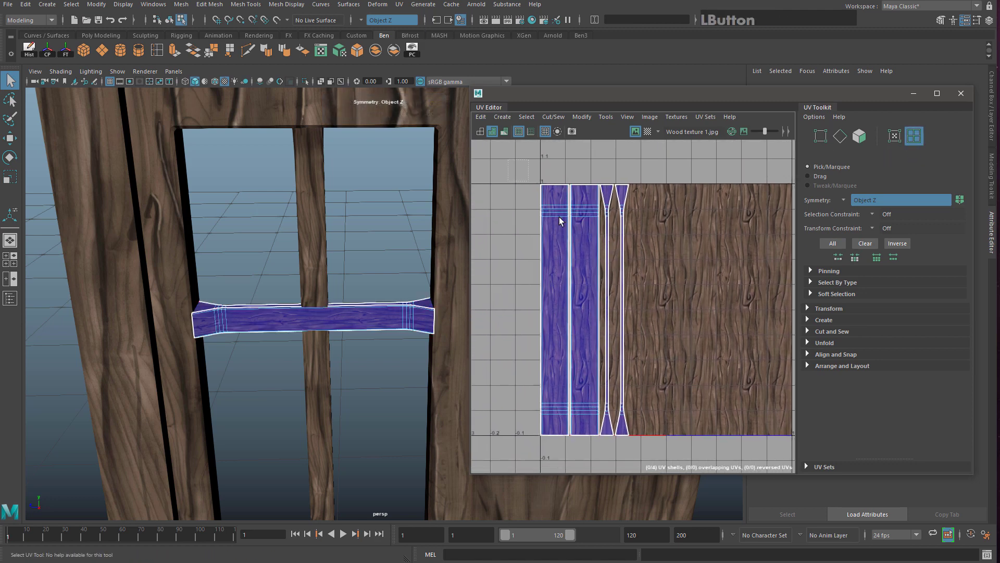
drag(674, 449, 655, 446)
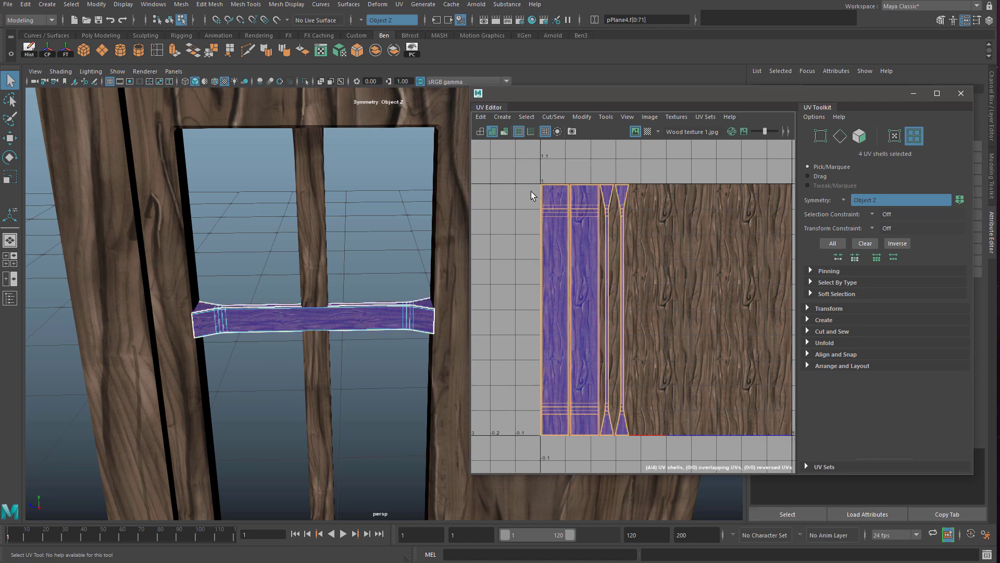
key(r)
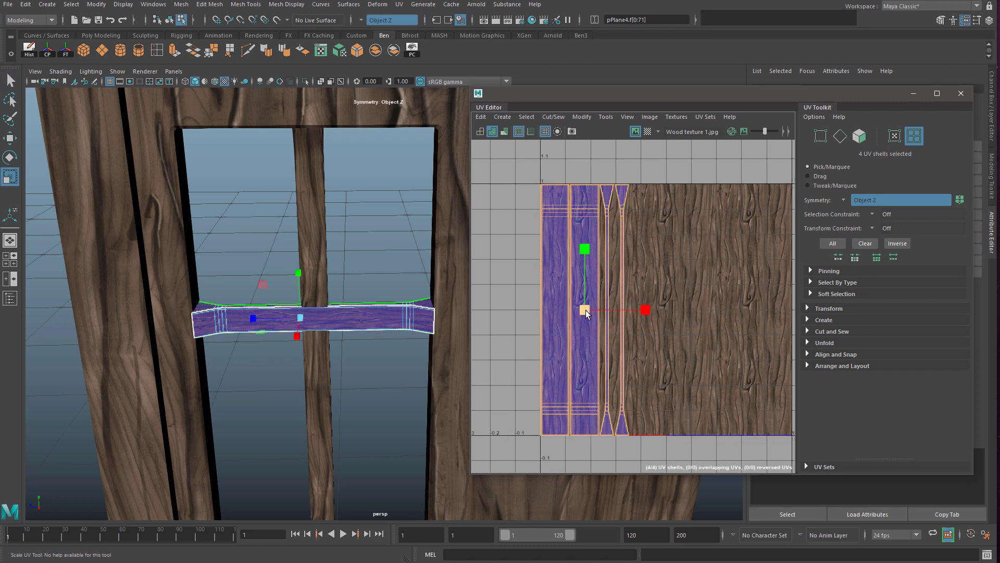
drag(586, 313, 546, 311)
scroll(427, 276, down, 2)
mouse_move(416, 295)
alt+mouse_down()
mouse_move(414, 280)
mouse_move(413, 308)
alt+mouse_up()
alt+middle_drag(413, 308, 362, 292)
mouse_move(361, 292)
alt+right_down()
mouse_move(360, 305)
mouse_move(372, 279)
alt+right_up()
click(368, 285)
click(961, 94)
Return to object selection, select every piece of the door and assign a new Phong material to them
right_drag(376, 216, 414, 189)
scroll(325, 263, down, 5)
click(320, 269)
scroll(309, 289, down, 4)
alt+middle_drag(310, 299, 320, 235)
alt+drag(320, 235, 272, 156)
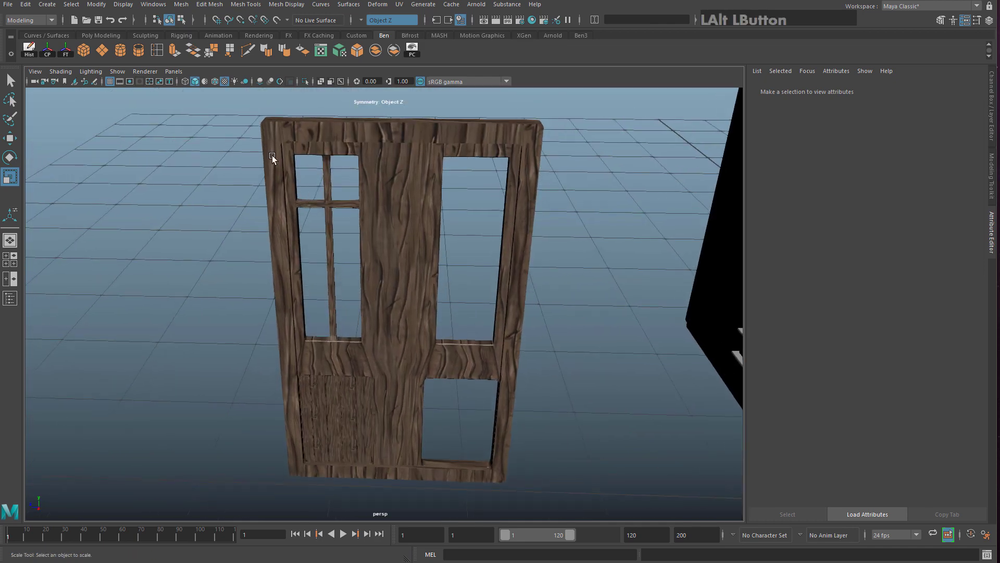
drag(223, 106, 552, 518)
right_click(391, 190)
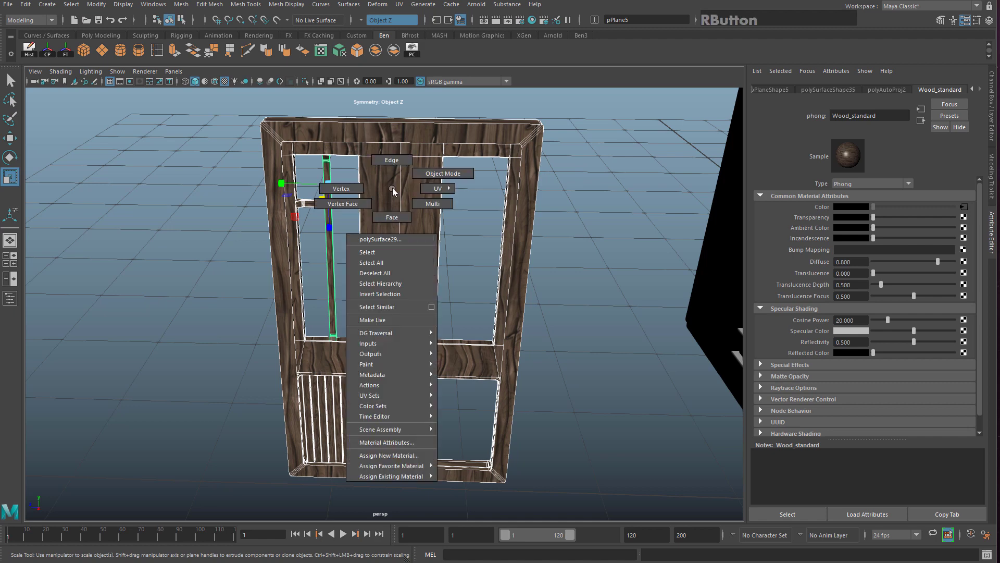
click(406, 457)
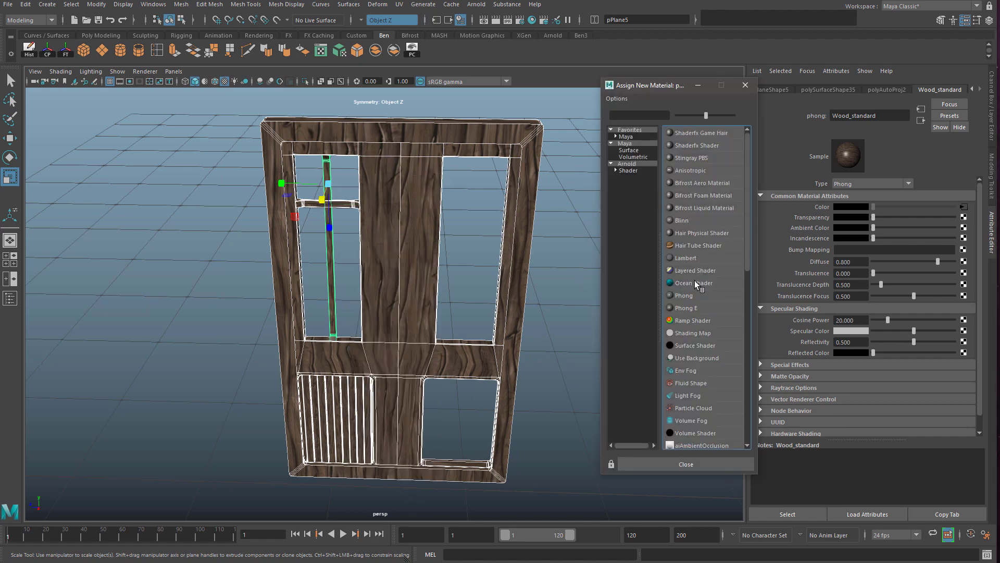
click(686, 296)
Rename the new Phong material to Checker
click(853, 116)
drag(853, 116, 569, 116)
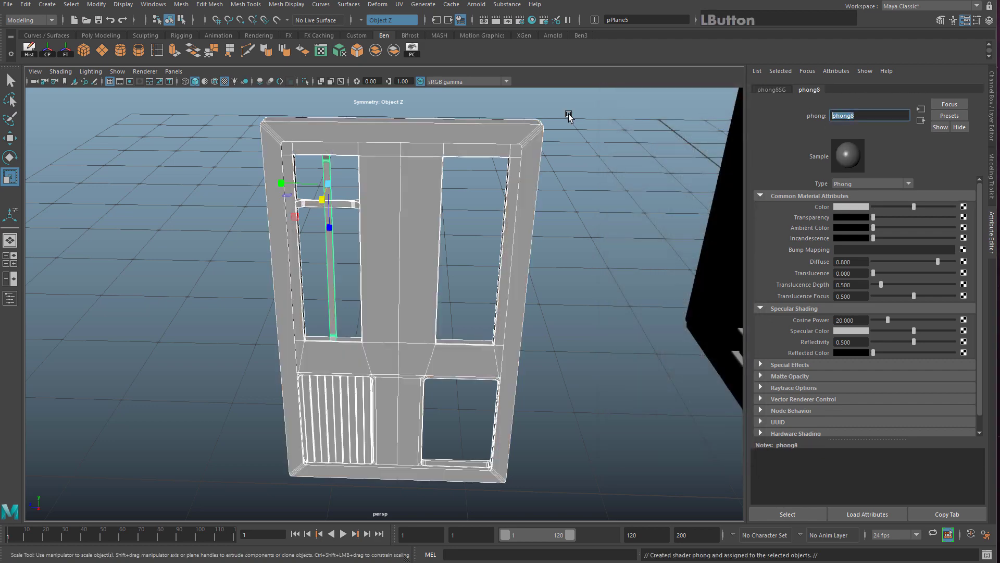
text(Checker)
key(Return)
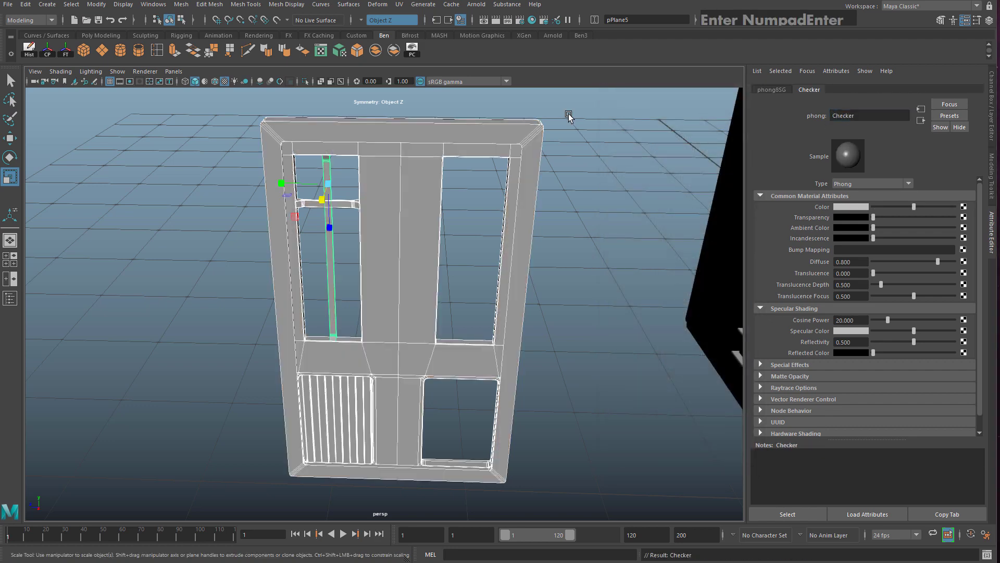
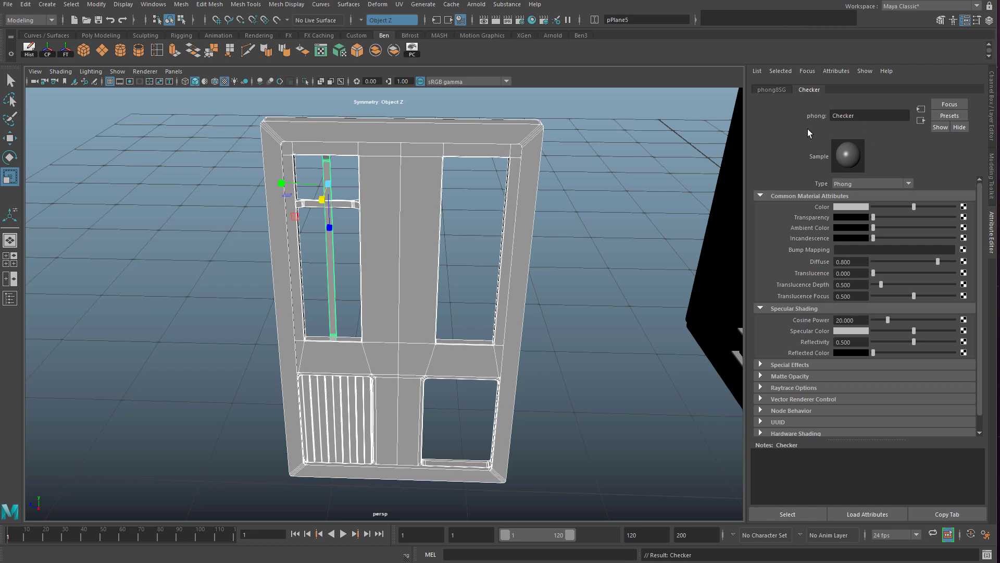
Map a Checker texture to the Checker material's colour
click(964, 207)
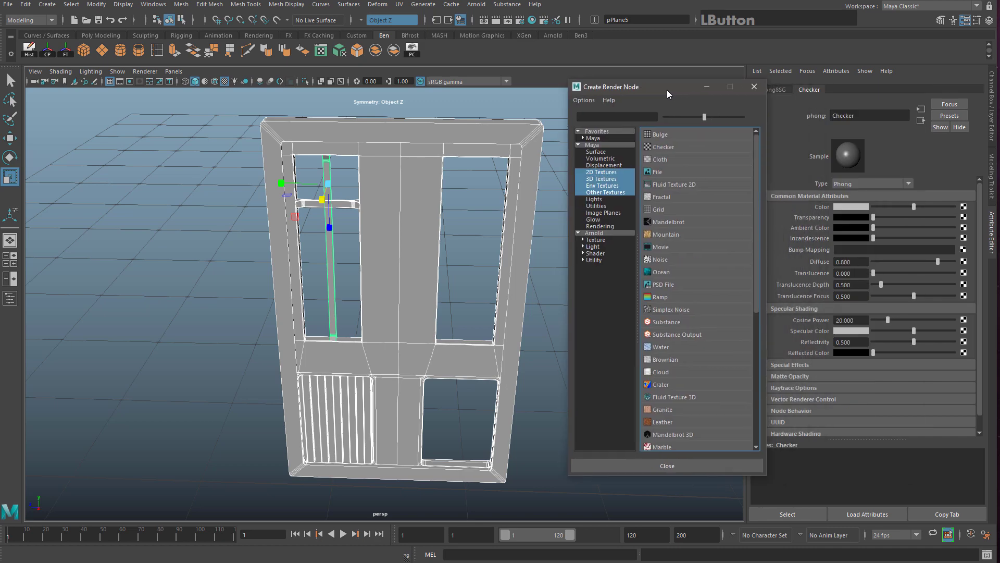
click(659, 147)
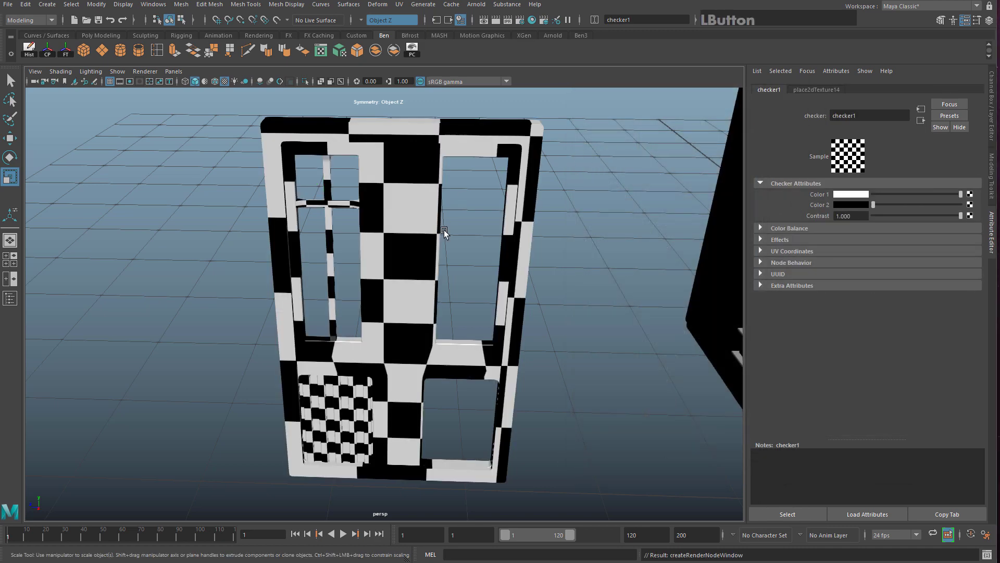
scroll(388, 243, up, 3)
scroll(388, 244, down, 2)
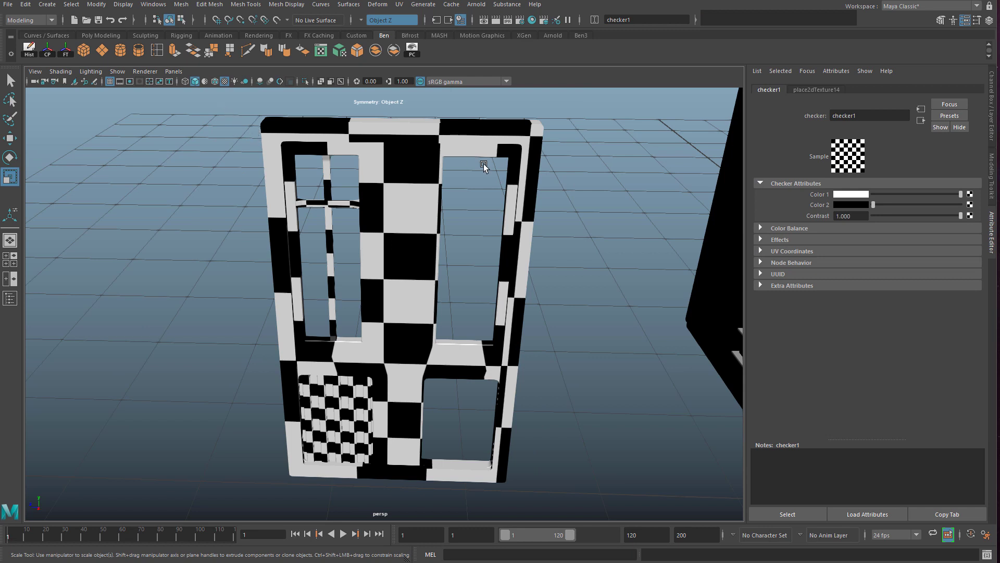
Soften the checker contrast by darkening Color 1 and brightening Color 2 to two similar light greys
drag(960, 194, 913, 205)
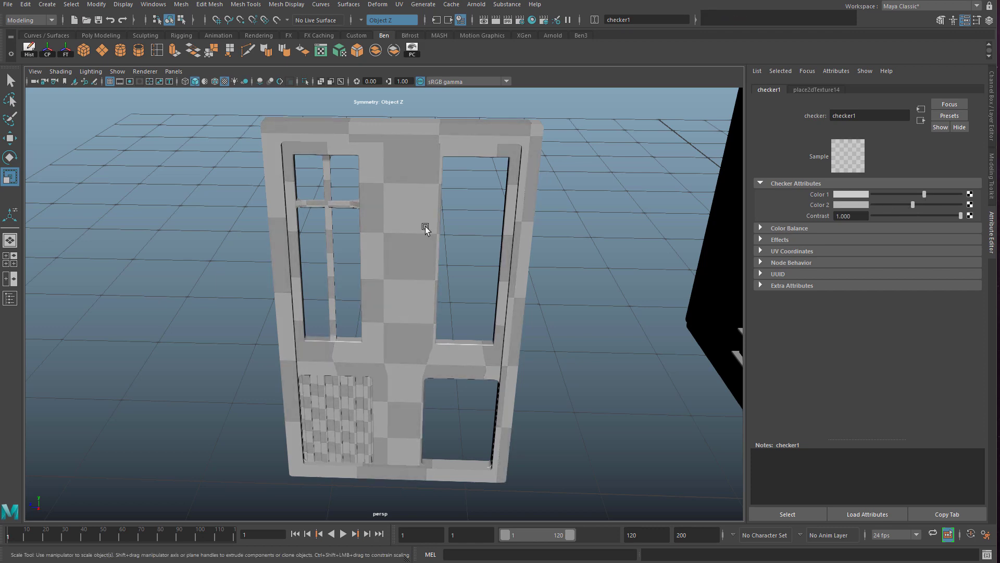
scroll(382, 301, up, 2)
click(909, 205)
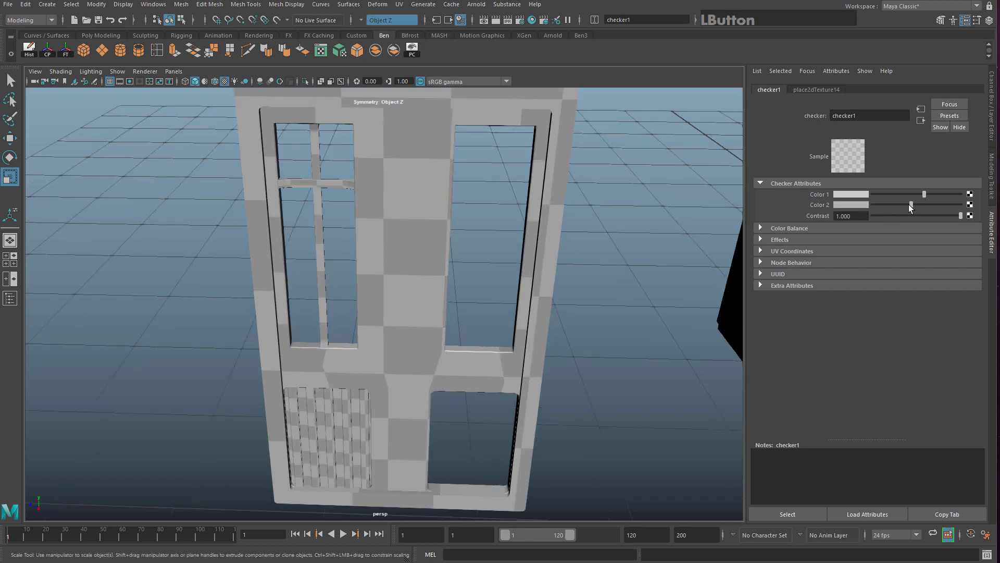
Scale the planked lower panel's UV shell down uniformly until its checker squares match the size on the main door boards
alt+drag(373, 301, 397, 311)
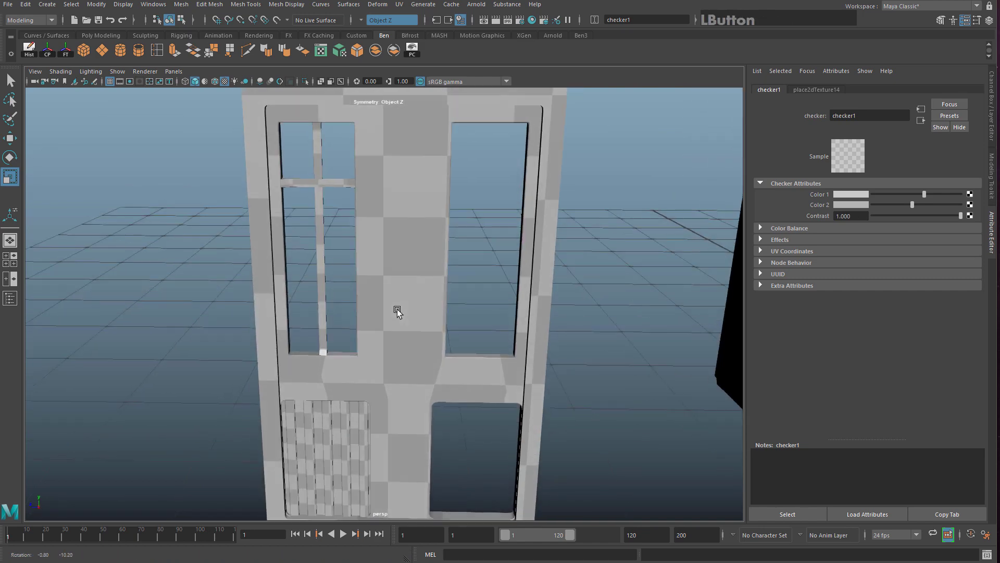
alt+drag(411, 263, 398, 308)
alt+middle_drag(345, 343, 424, 241)
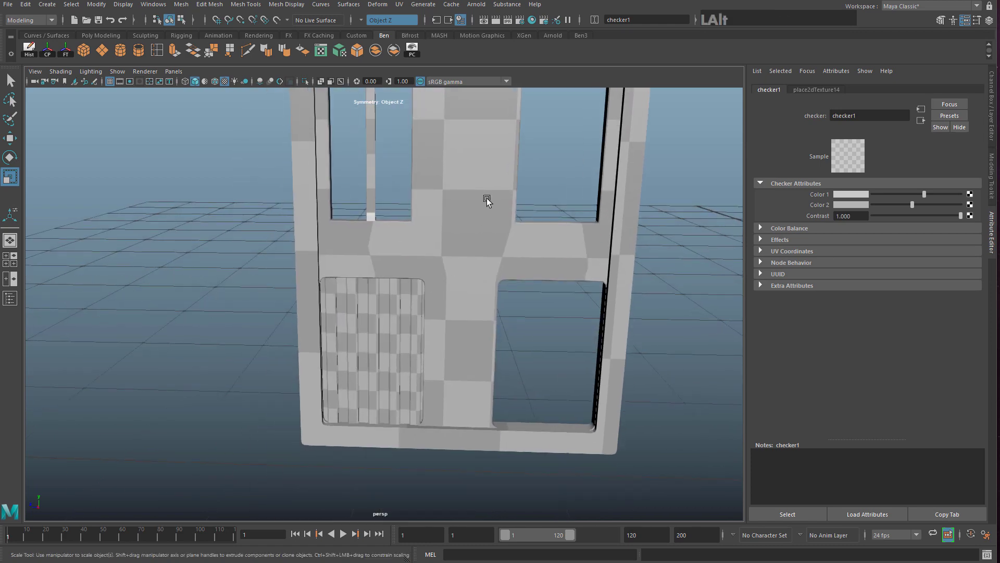
alt+middle_drag(487, 199, 437, 290)
click(346, 431)
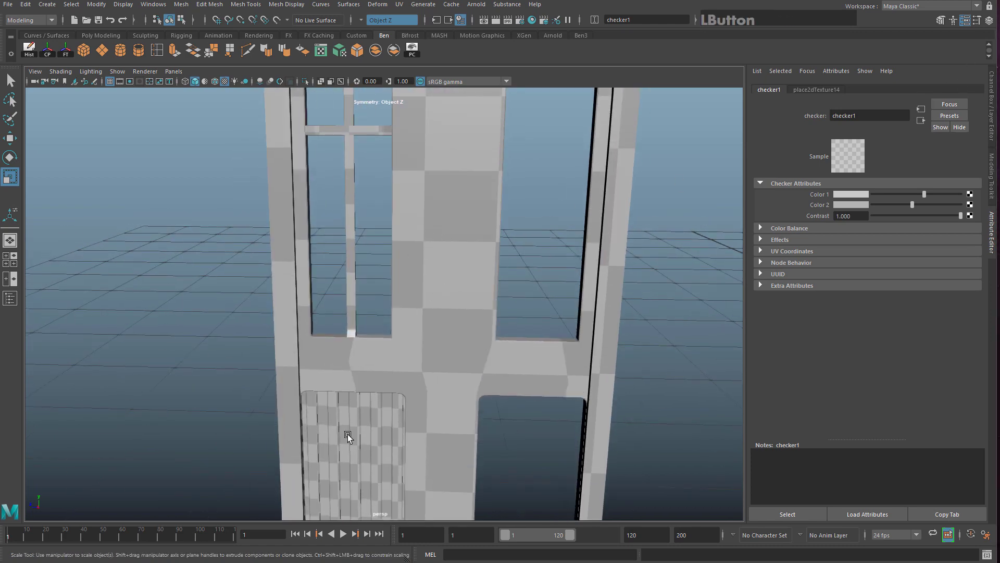
alt+middle_drag(407, 364, 436, 254)
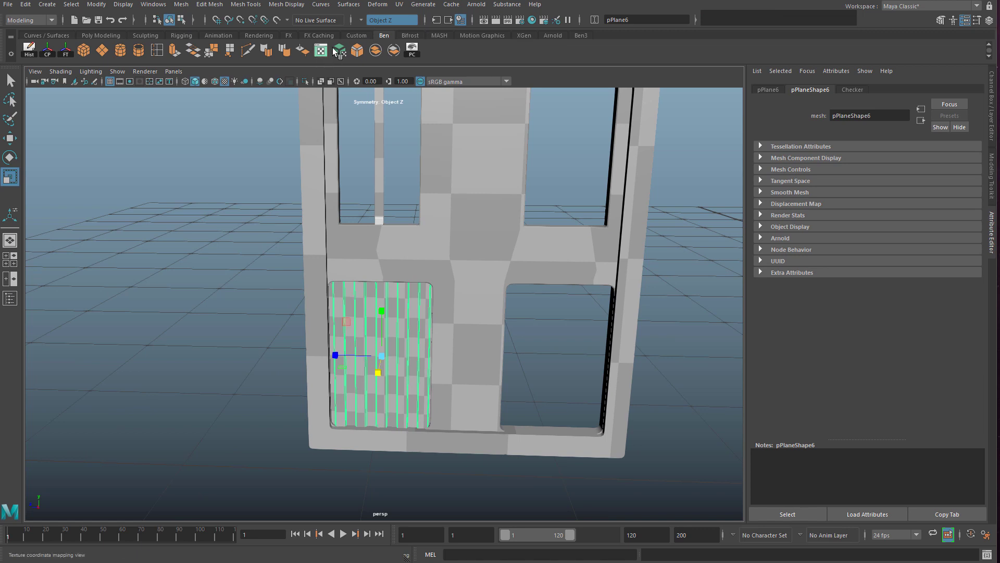
click(399, 4)
click(427, 25)
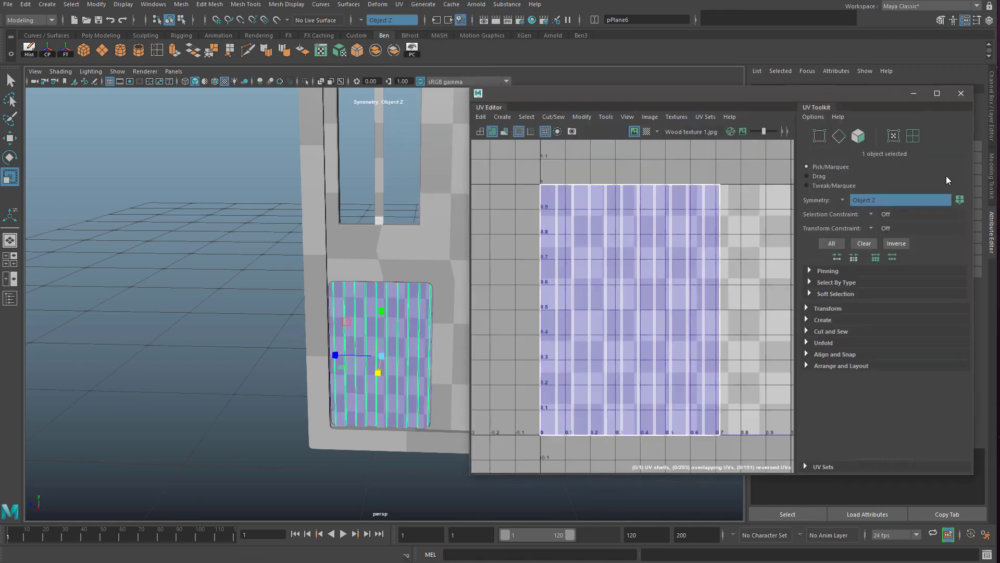
drag(517, 405, 513, 408)
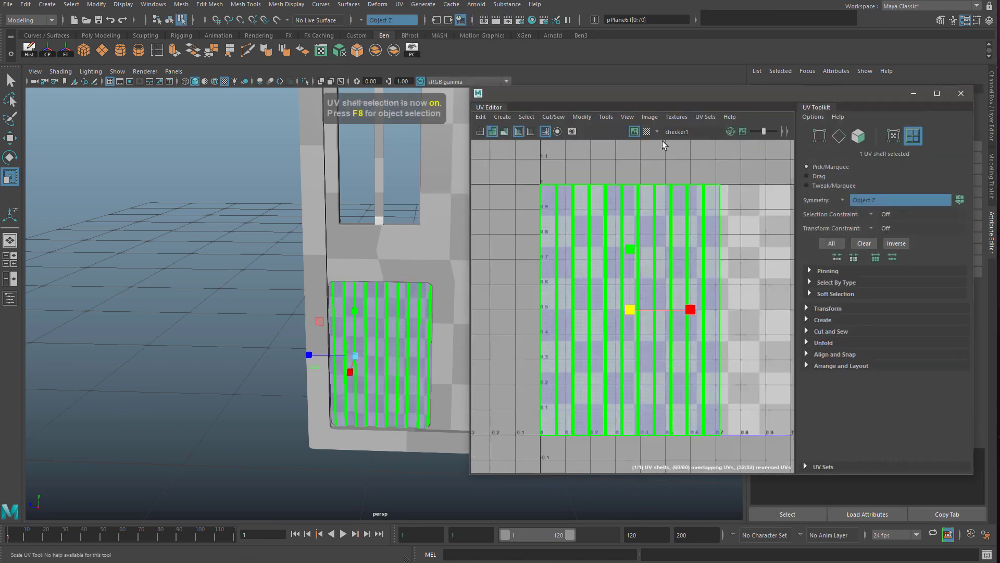
drag(633, 96, 772, 104)
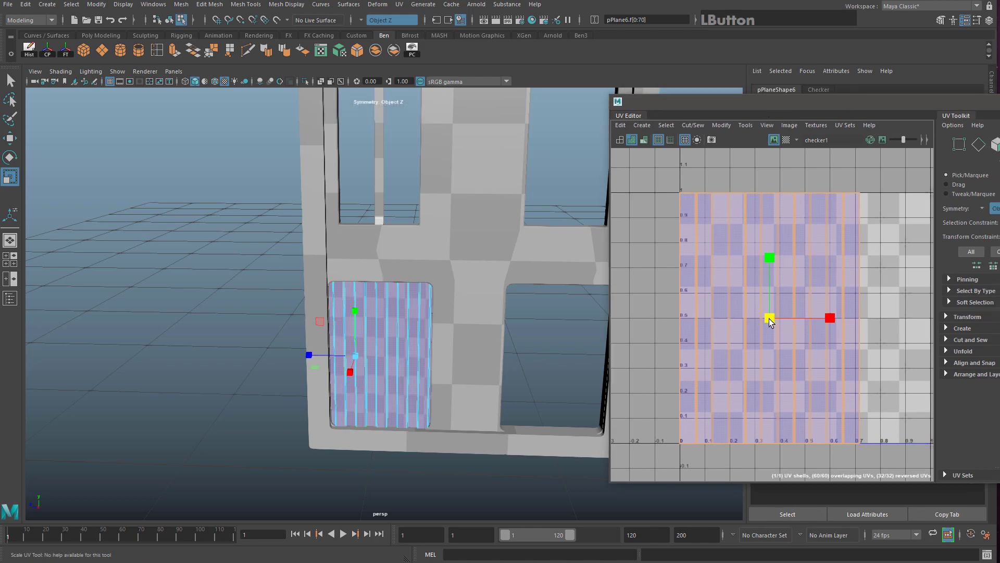
drag(770, 318, 733, 336)
Select the main door boards, examine their UV layout against the checker texture and close the UV Editor
right_click(456, 204)
right_drag(456, 200, 482, 179)
click(471, 189)
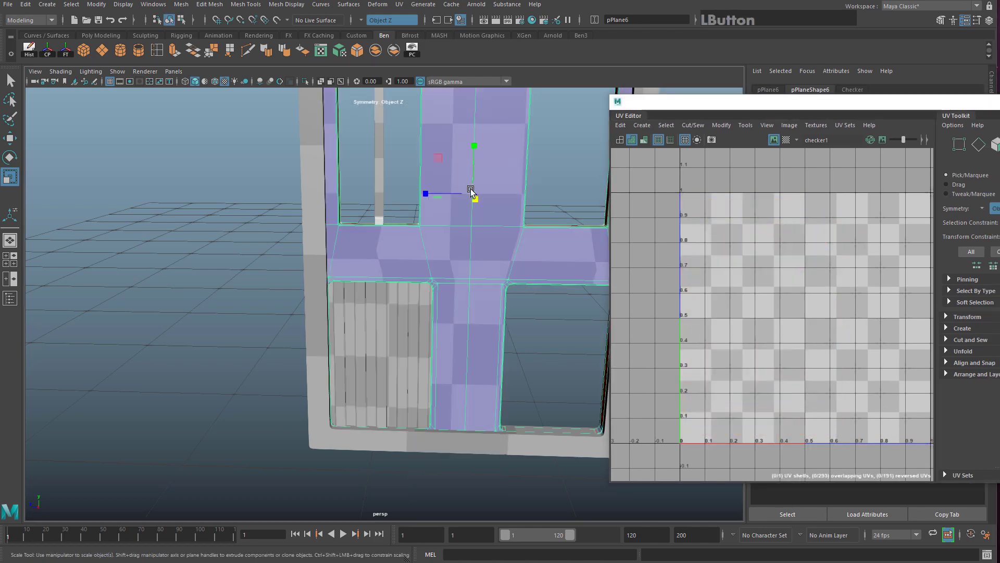
alt+middle_drag(507, 179, 467, 258)
scroll(437, 220, down, 3)
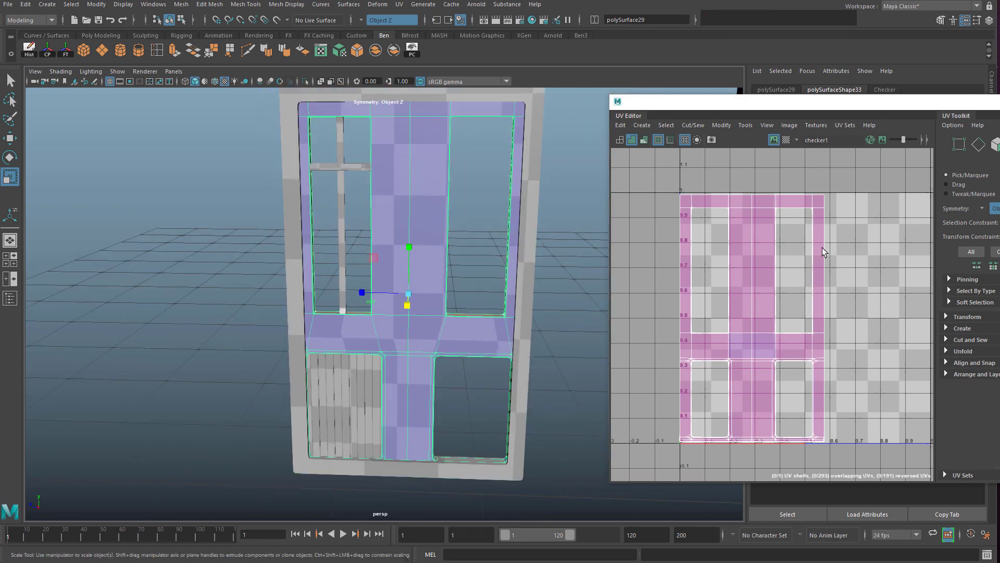
scroll(822, 248, down, 3)
alt+middle_drag(821, 266, 741, 320)
alt+middle_drag(666, 243, 714, 224)
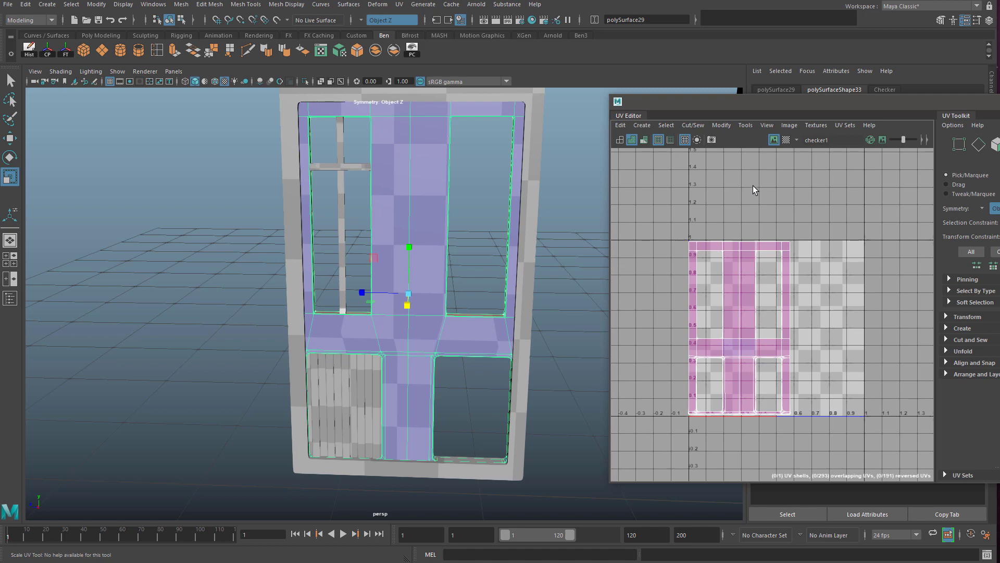
alt+right_drag(410, 217, 450, 166)
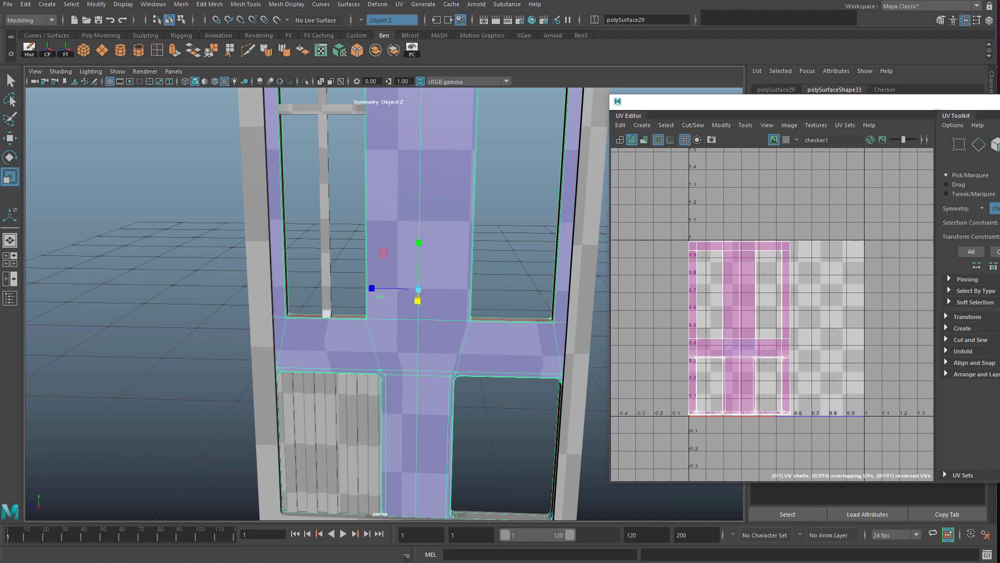
click(998, 102)
Select the vertical and horizontal window bars in turn and compare their checker size with the surrounding door boards
alt+drag(432, 257, 418, 191)
right_drag(418, 191, 460, 174)
click(326, 182)
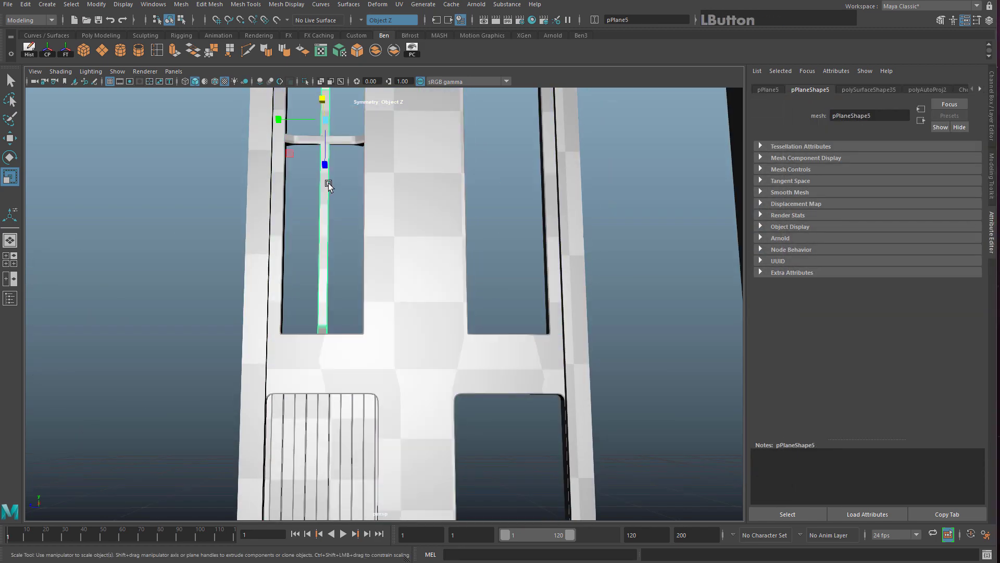
click(349, 139)
alt+right_drag(349, 139, 371, 208)
alt+middle_drag(370, 208, 408, 345)
alt+drag(408, 345, 448, 281)
alt+right_drag(448, 281, 516, 214)
alt+middle_drag(515, 213, 559, 233)
alt+right_drag(559, 233, 473, 301)
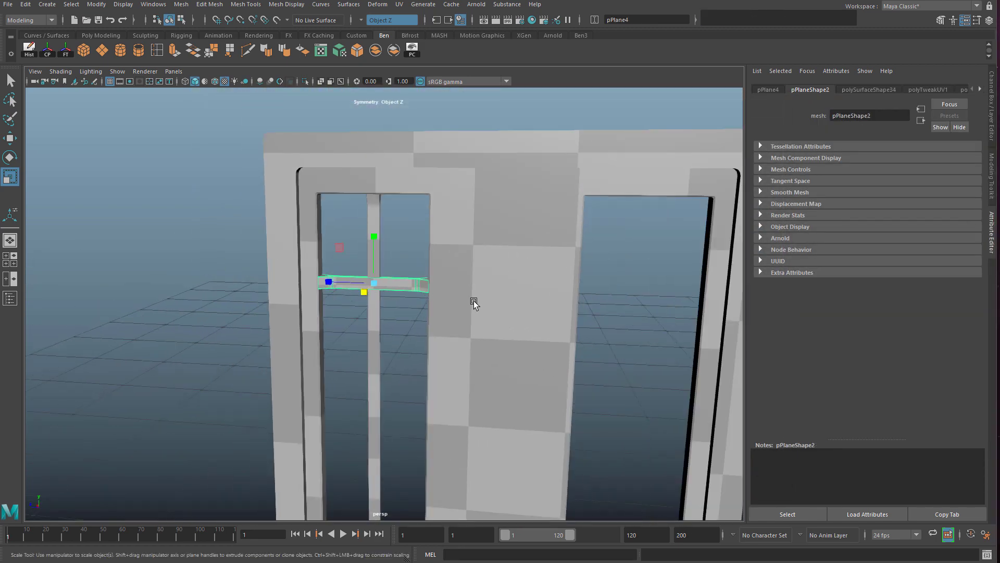
alt+drag(473, 301, 510, 263)
mouse_move(510, 263)
alt+right_down()
mouse_move(444, 333)
mouse_move(494, 254)
alt+right_up()
alt+drag(493, 254, 375, 287)
alt+right_drag(376, 303, 358, 341)
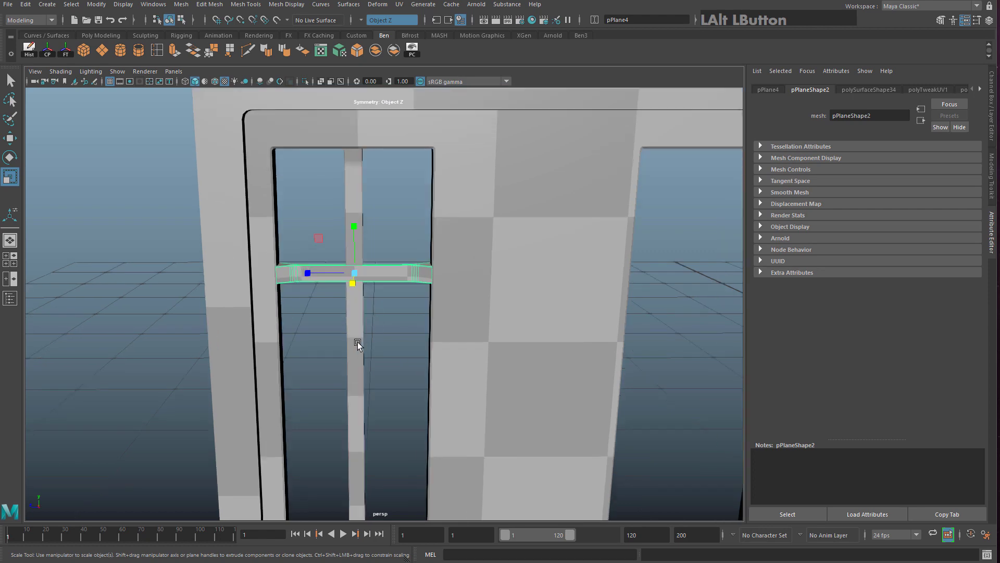
Scale all of the horizontal window bar's UV shells down uniformly to match the door boards' checker size
click(357, 342)
alt+middle_drag(380, 311, 401, 284)
alt+right_drag(401, 284, 431, 220)
alt+middle_drag(431, 220, 441, 204)
alt+middle_drag(380, 313, 383, 296)
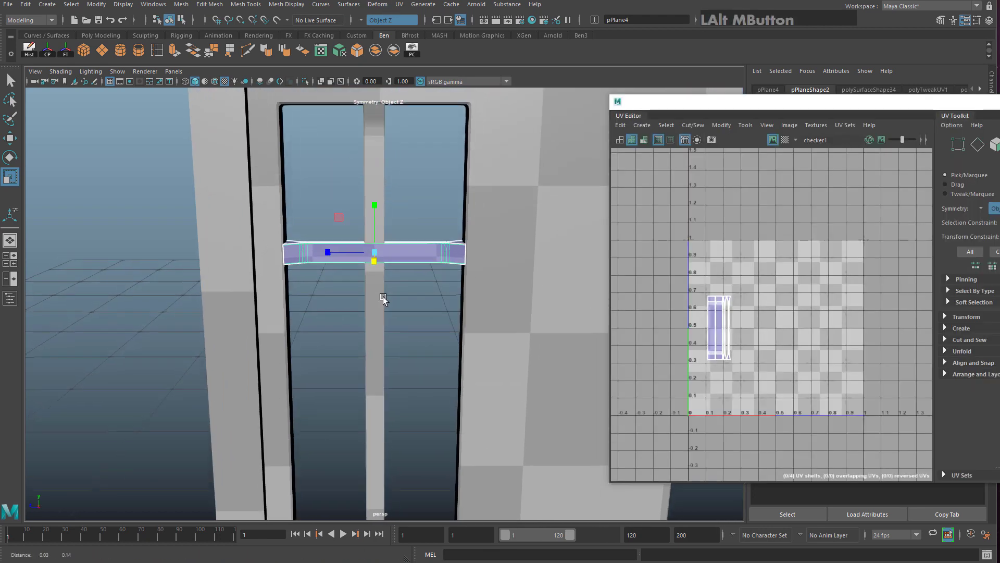
alt+right_drag(383, 296, 421, 307)
right_drag(714, 298, 752, 330)
drag(789, 235, 696, 373)
drag(751, 327, 695, 332)
scroll(748, 348, up, 7)
alt+middle_drag(733, 292, 880, 339)
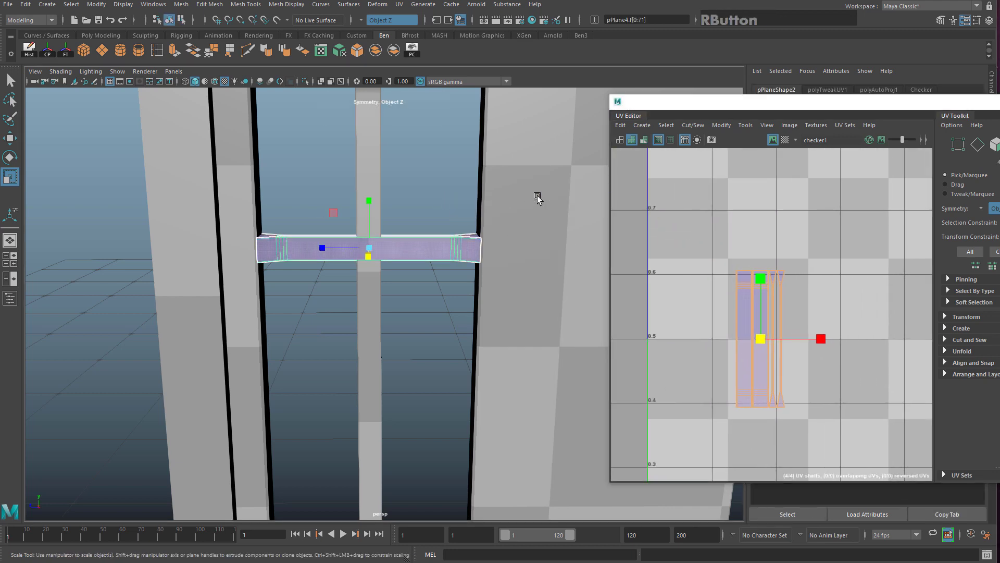
Select the main door boards and move the UV Editor clear of the material attributes
click(535, 198)
drag(751, 104, 976, 189)
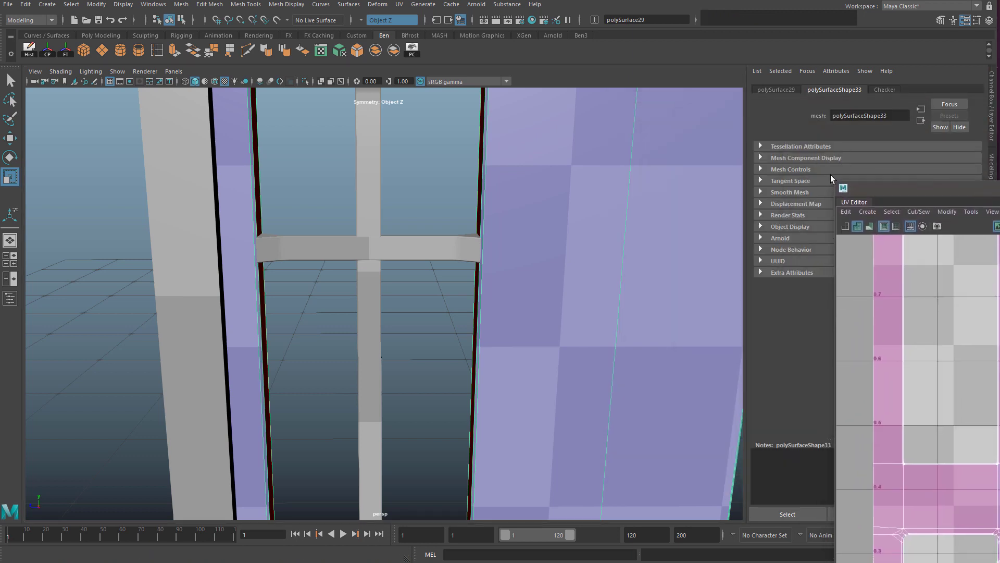
scroll(492, 213, down, 5)
right_click(506, 204)
right_click(469, 225)
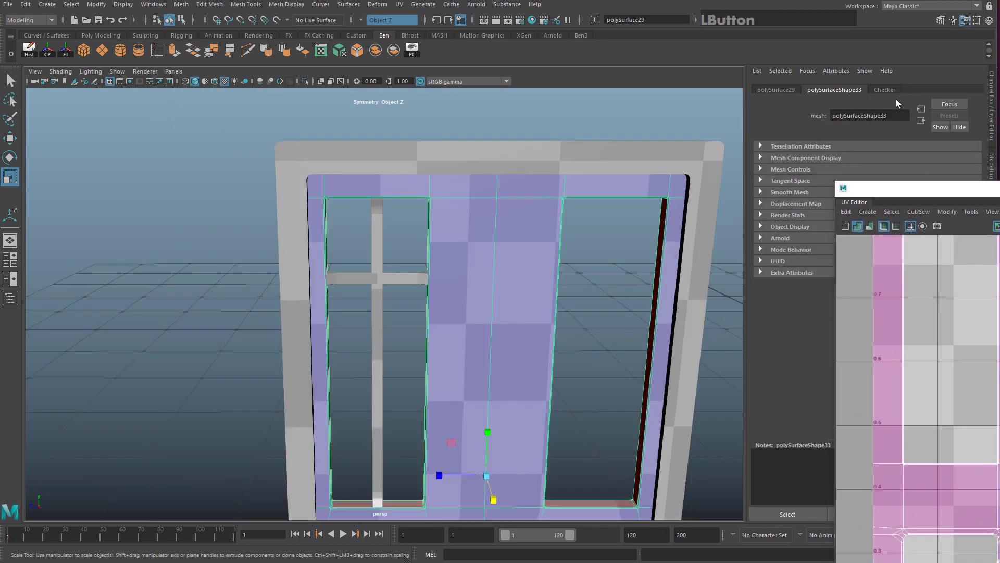
Open the placement settings of the Checker material's colour texture and set Repeat UV to 16 in both directions
click(884, 89)
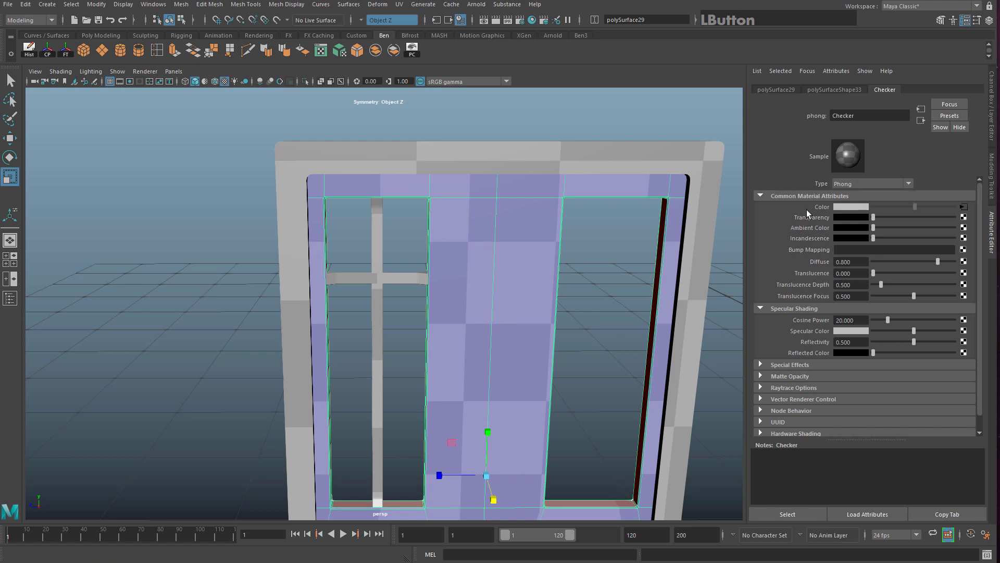
click(962, 210)
click(809, 91)
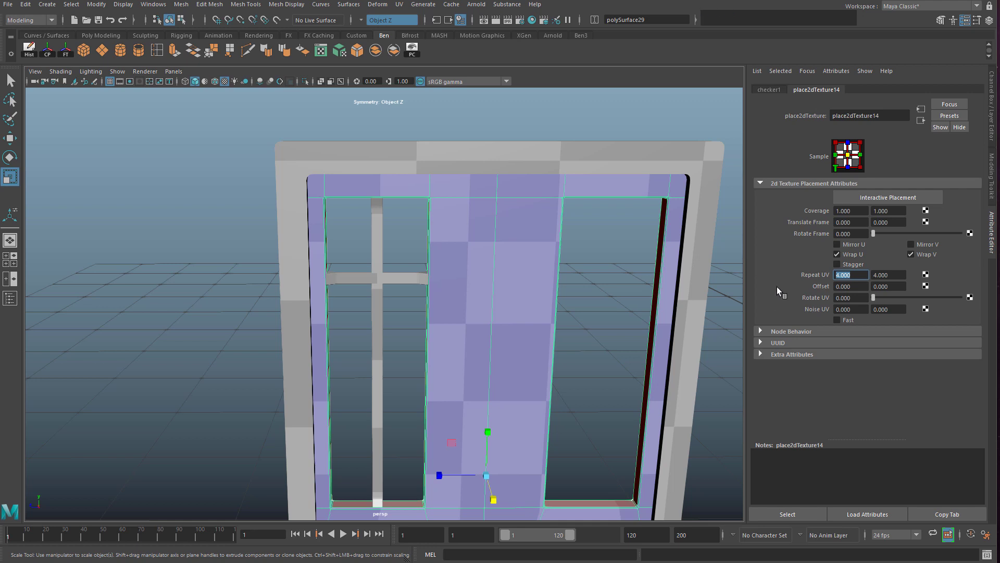
text(8)
click(848, 275)
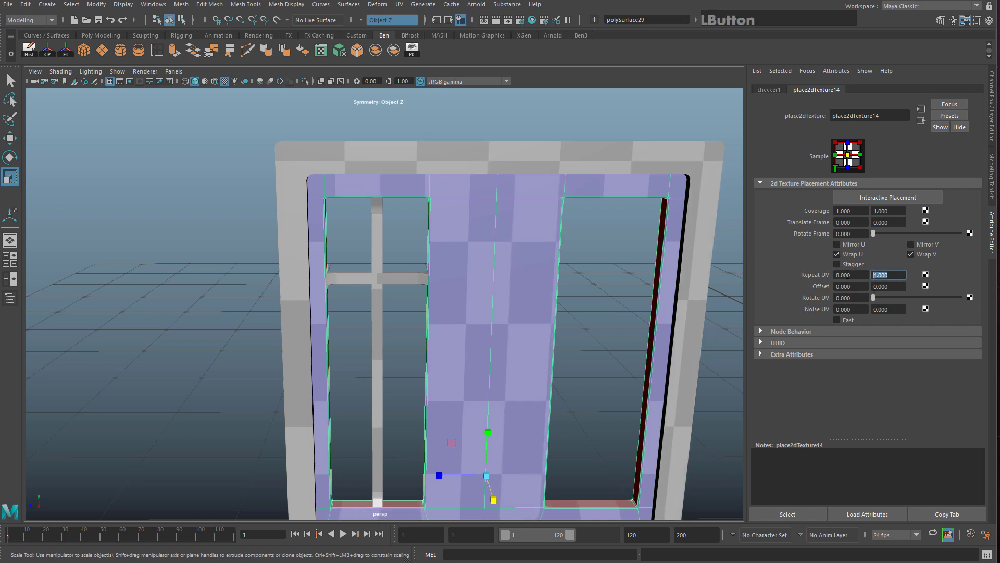
text(16)
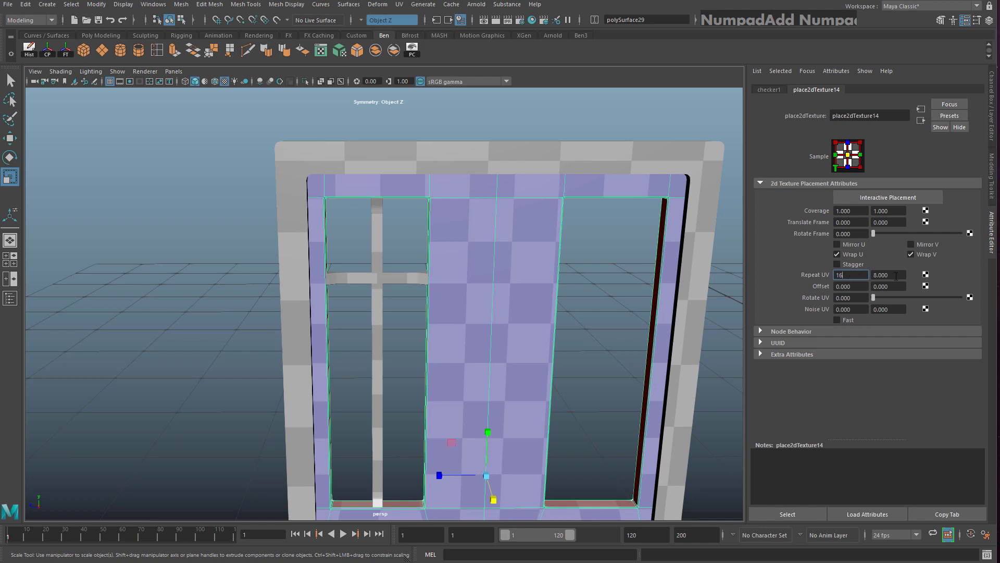
key(Tab)
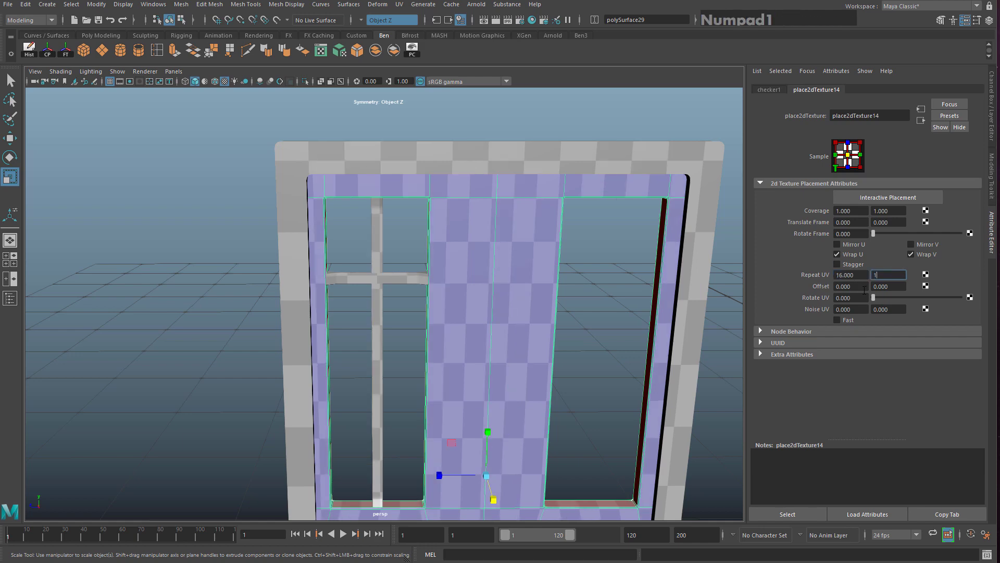
text(1)
key(Return)
Return to object mode and compare the finer checker squares on the window bars with those on the door boards
right_drag(446, 250, 495, 233)
click(393, 273)
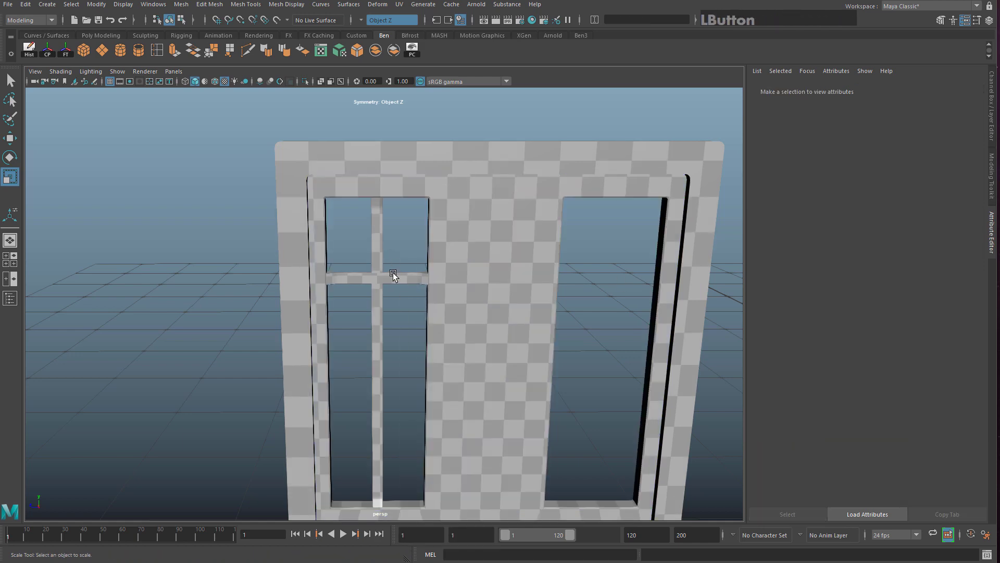
alt+drag(461, 254, 424, 253)
alt+middle_drag(424, 253, 415, 276)
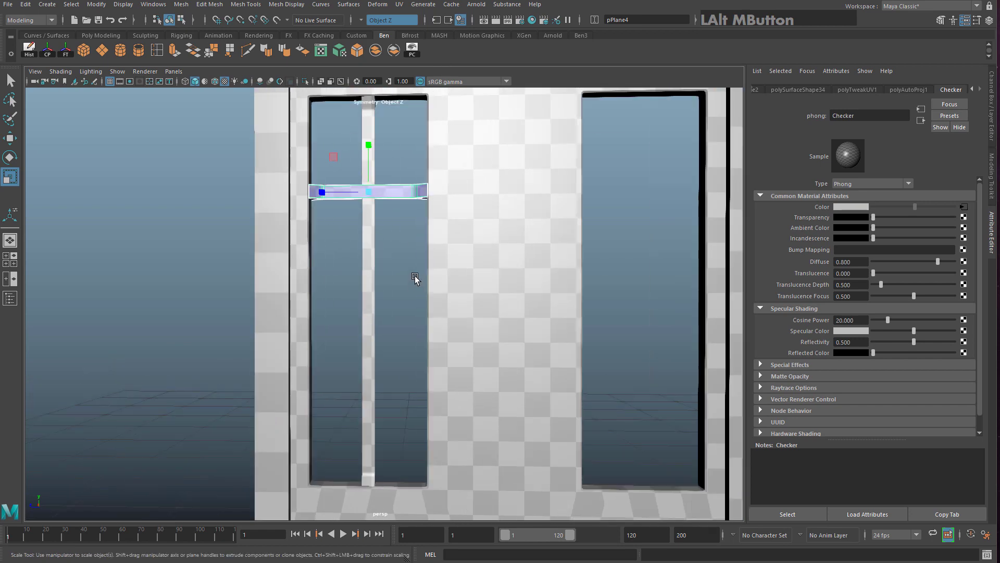
alt+drag(415, 279, 503, 313)
click(412, 286)
drag(999, 151, 716, 157)
Select the whole door with its frame, window bars and planked panel and assign the existing Wood_standard material
click(515, 223)
alt+right_drag(515, 223, 417, 258)
alt+drag(417, 257, 411, 302)
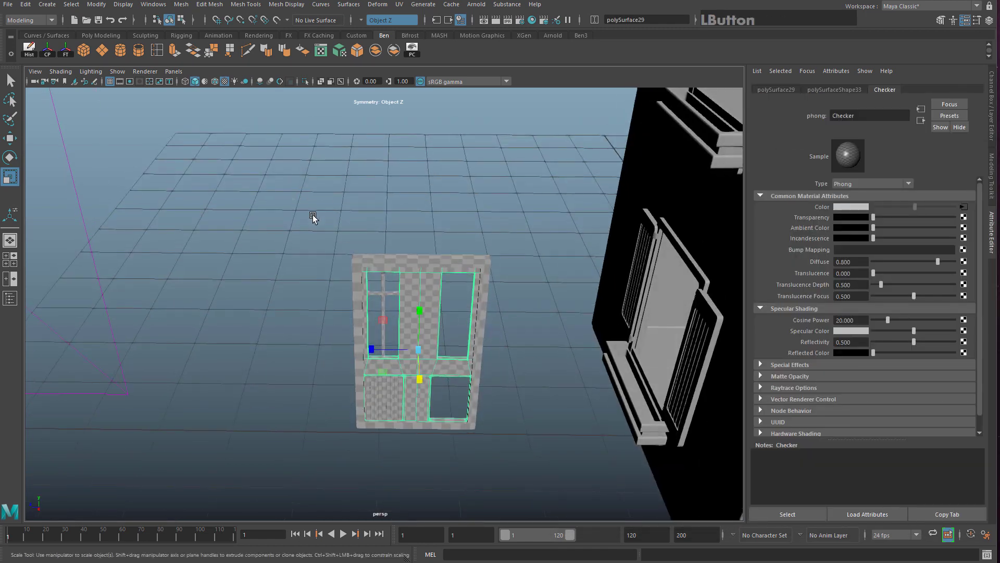
drag(297, 213, 511, 446)
right_drag(412, 286, 416, 317)
alt+middle_drag(419, 313, 448, 188)
right_drag(451, 162, 448, 452)
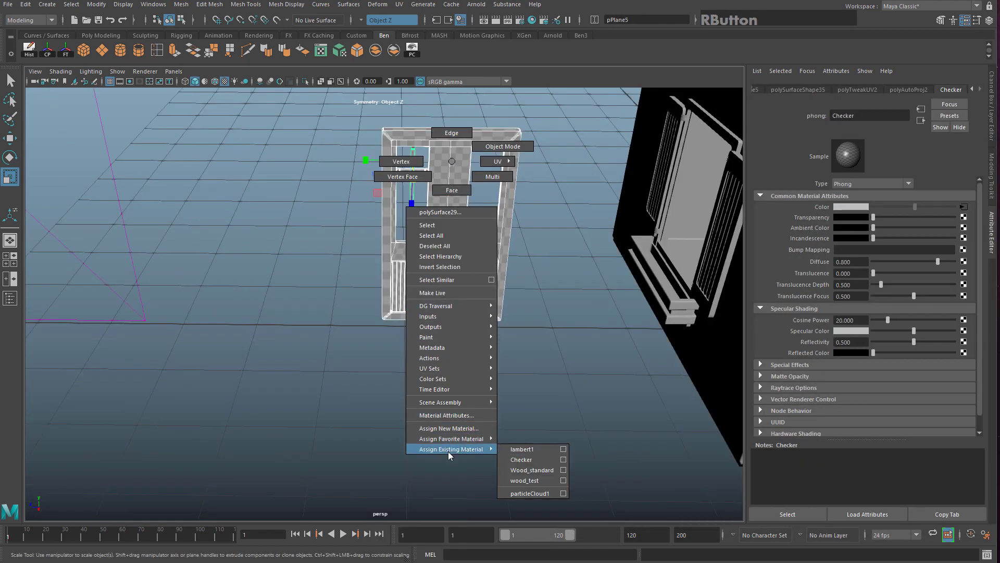
right_drag(539, 472, 535, 468)
Deselect everything and examine the wood grain on the door boards and window bars from the front
alt+right_drag(521, 375, 546, 244)
alt+middle_drag(546, 245, 537, 350)
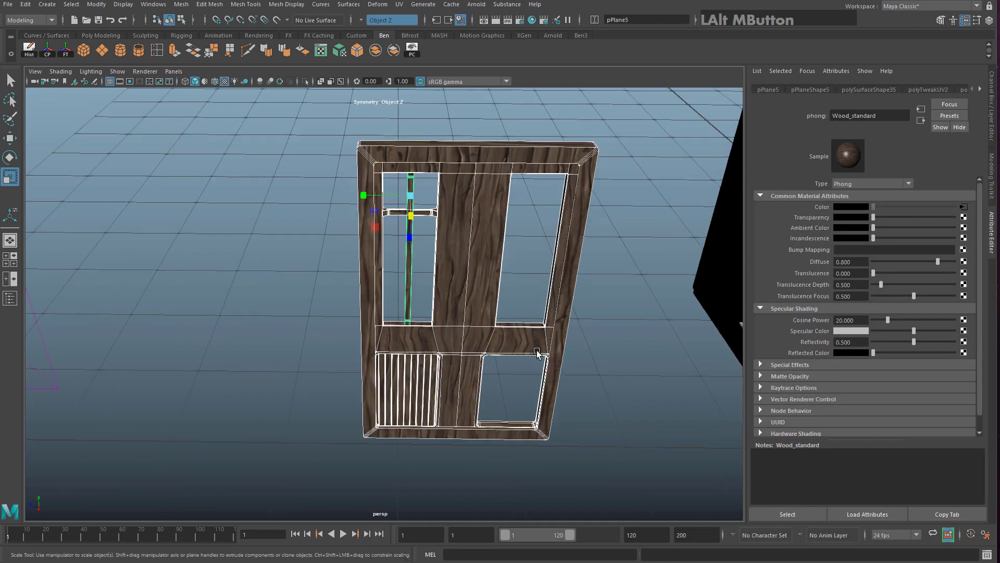
alt+right_drag(536, 350, 568, 312)
click(463, 299)
alt+drag(473, 360, 451, 321)
alt+middle_drag(458, 247, 415, 304)
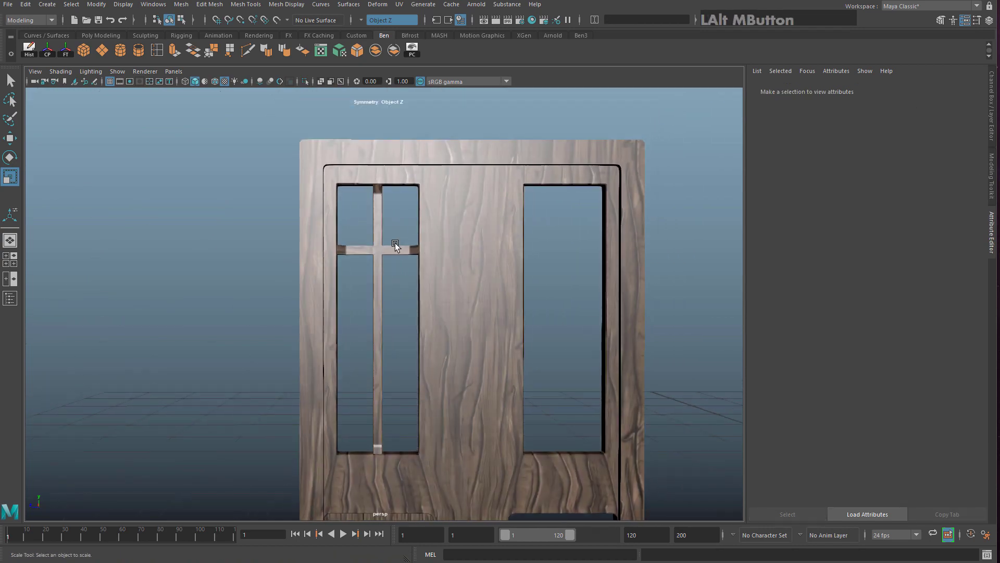
Duplicate the horizontal window bar twice and space the copies evenly down the left window opening
click(394, 245)
alt+drag(394, 245, 371, 233)
key(space)
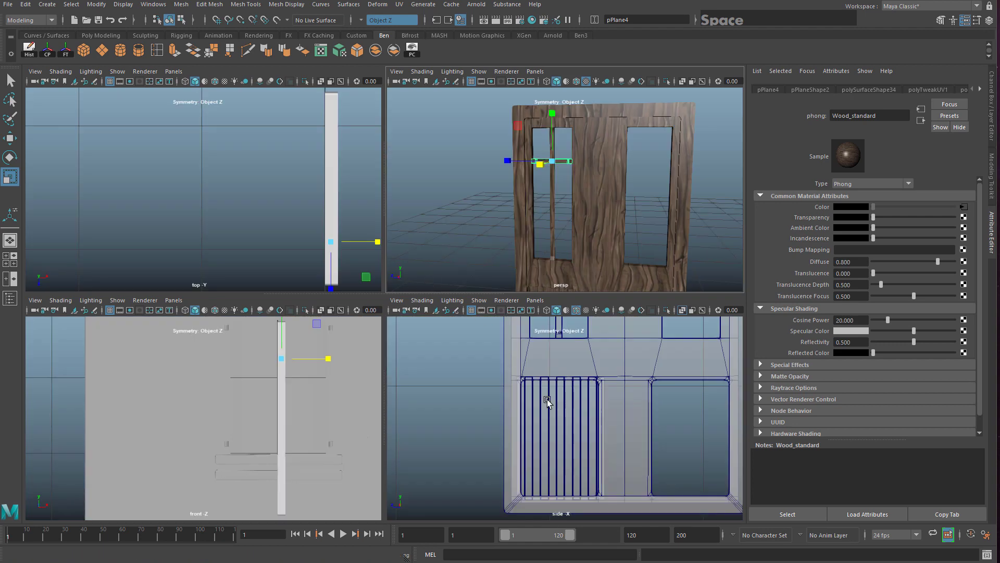
key(space)
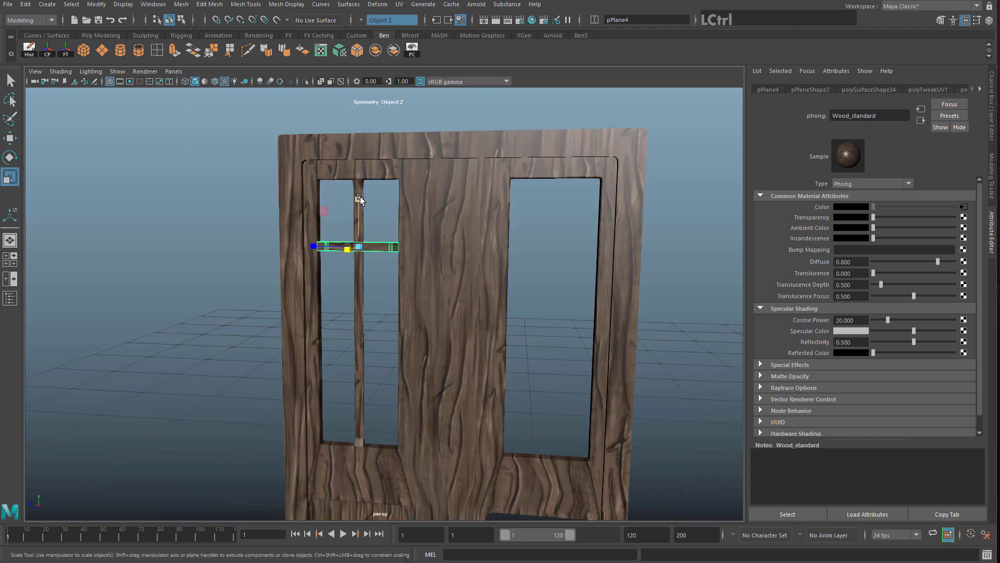
key(ctrl+d)
key(w)
alt+drag(369, 202, 375, 205)
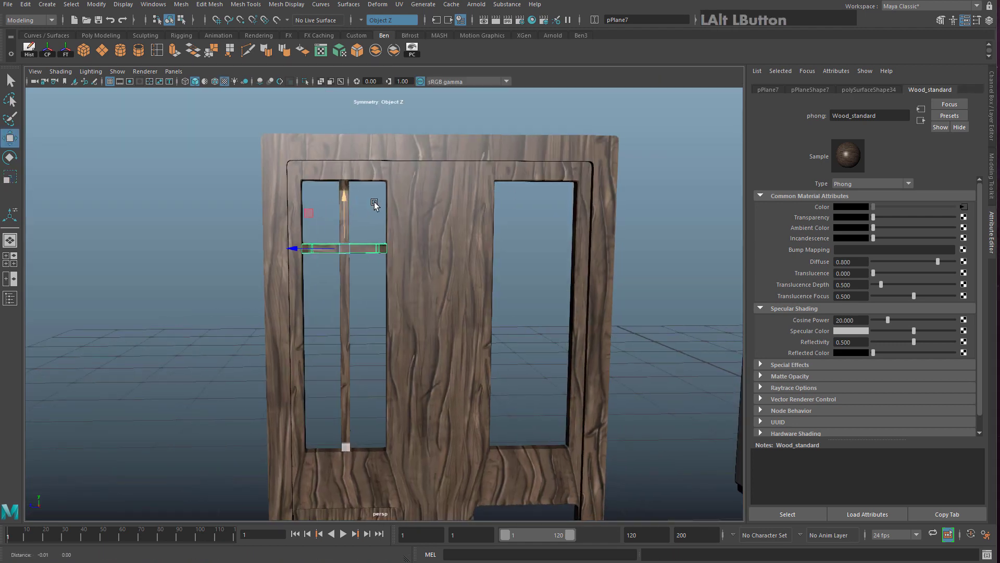
alt+middle_drag(375, 205, 386, 198)
drag(386, 197, 386, 279)
key(ctrl+d)
drag(386, 279, 388, 351)
scroll(385, 236, up, 5)
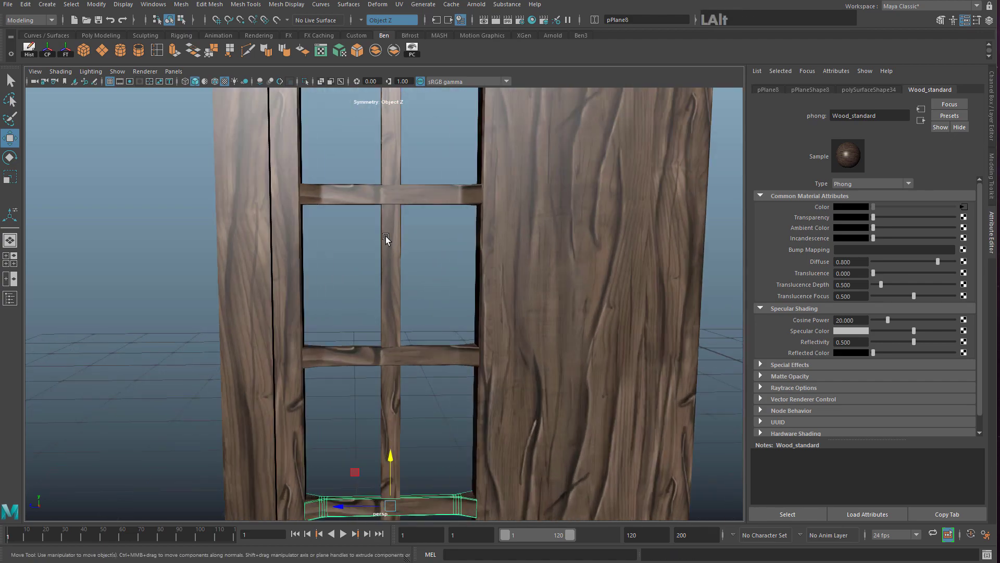
Select the middle of the three horizontal window bars
click(376, 245)
alt+drag(386, 236, 371, 320)
scroll(376, 246, down, 5)
scroll(390, 324, up, 3)
click(373, 323)
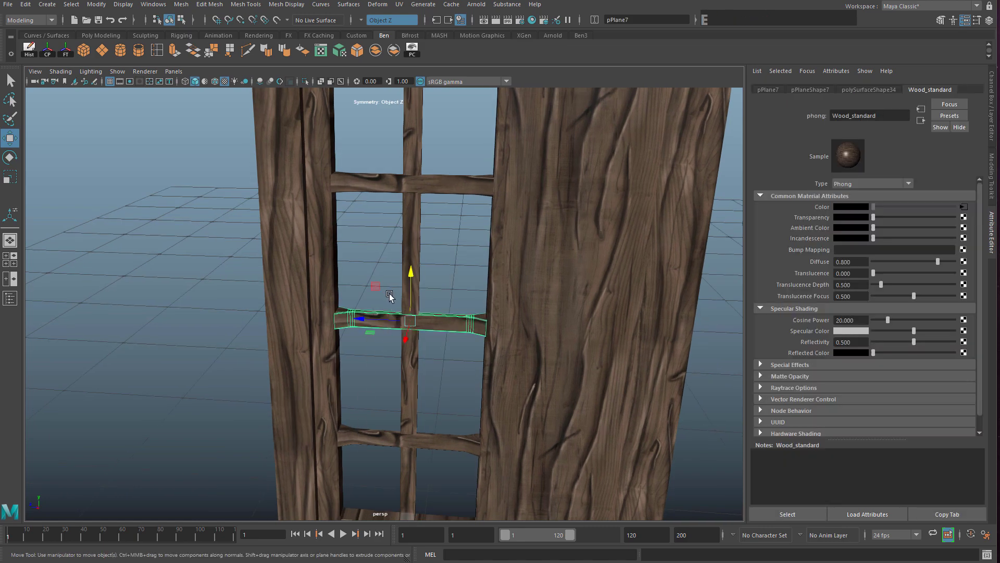
Try rotating the middle horizontal bar 180 degrees to vary its wood grain, and undo the rotation
key(e)
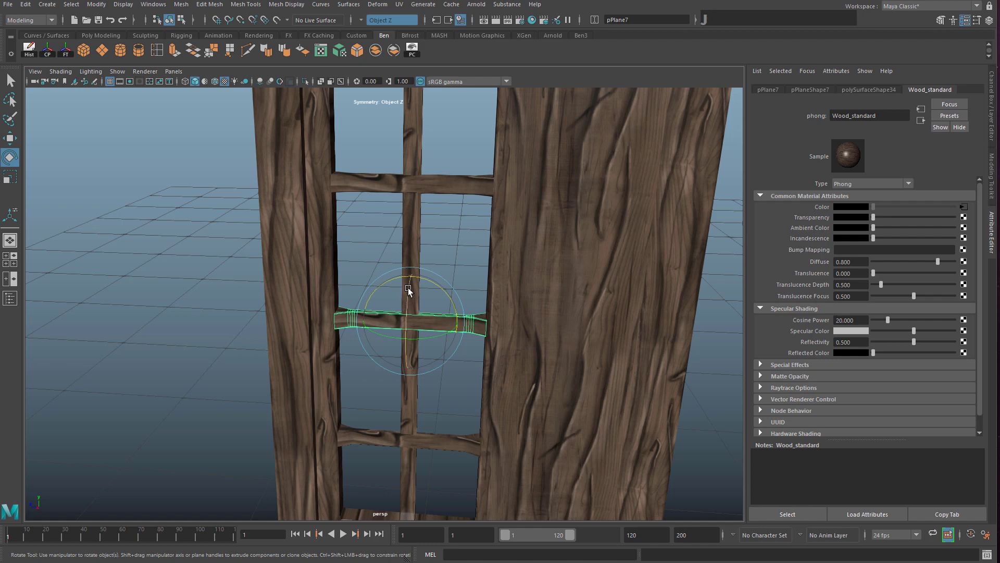
drag(408, 290, 450, 279)
click(412, 377)
key(ctrl+z)
key(ctrl+z)
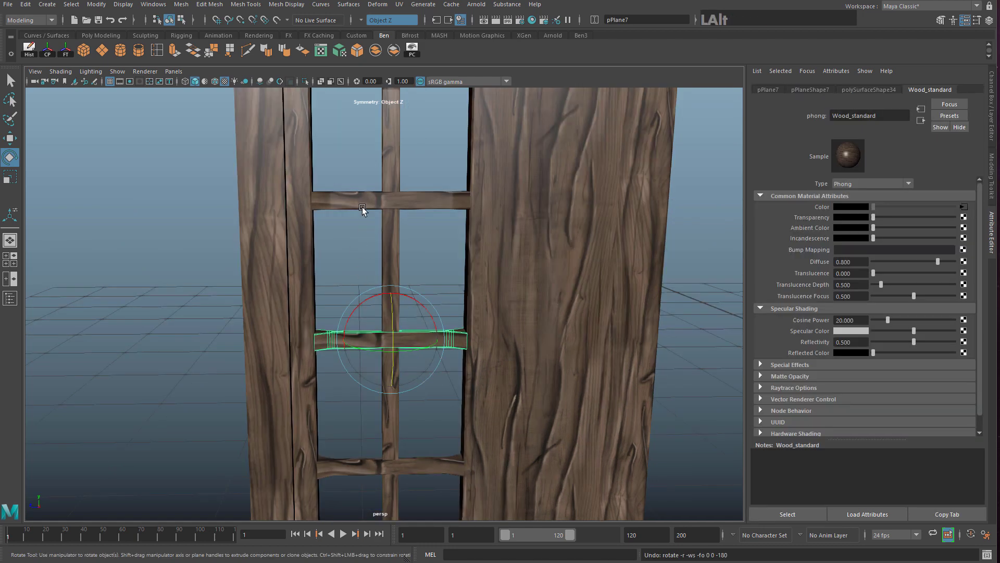
Select all of the middle bar's UV shells in the UV Editor and move them to a different area of the wood texture
alt+middle_drag(357, 254, 346, 277)
scroll(355, 300, down, 3)
alt+middle_drag(361, 313, 375, 295)
scroll(375, 291, up, 3)
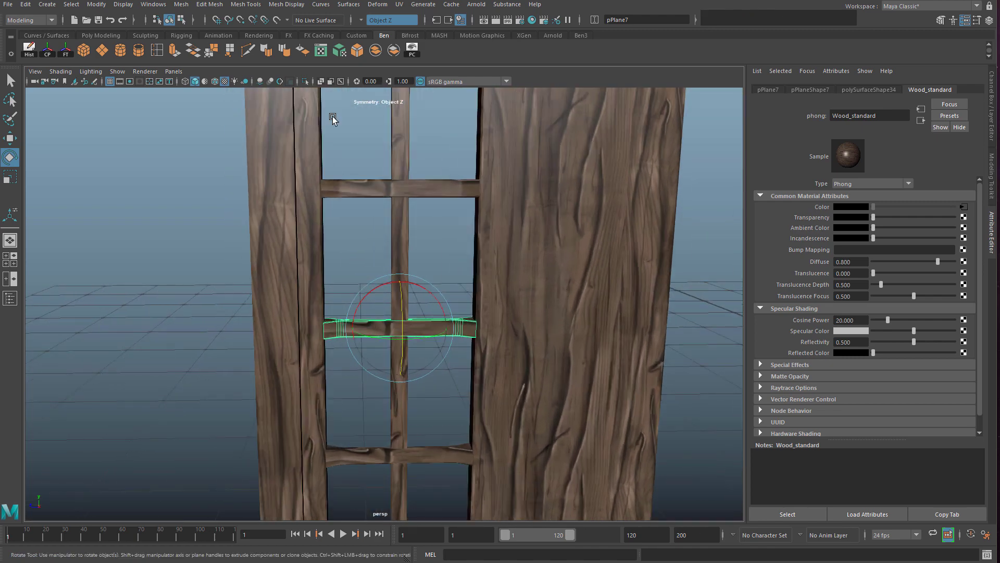
click(397, 4)
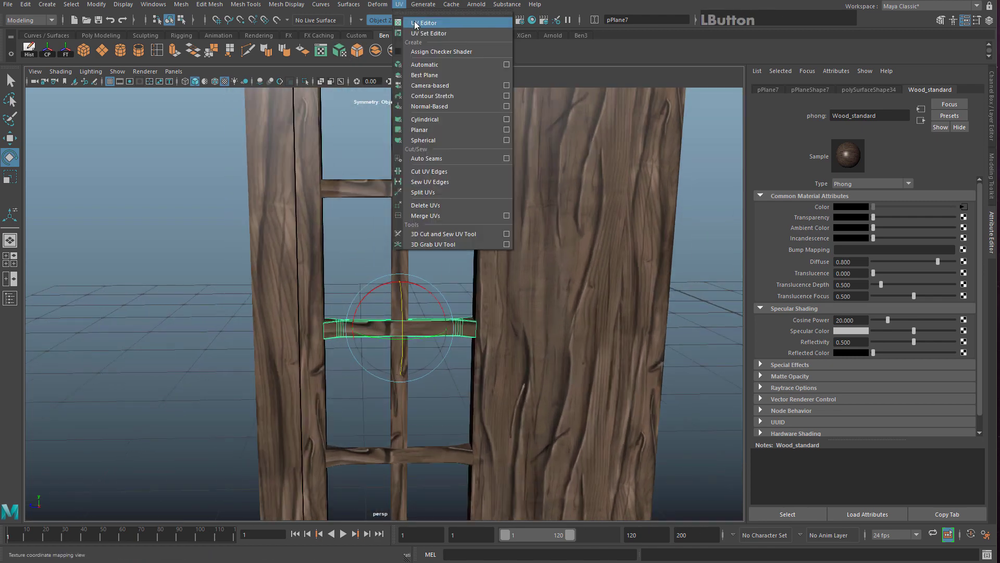
click(417, 16)
drag(702, 152, 686, 84)
click(977, 126)
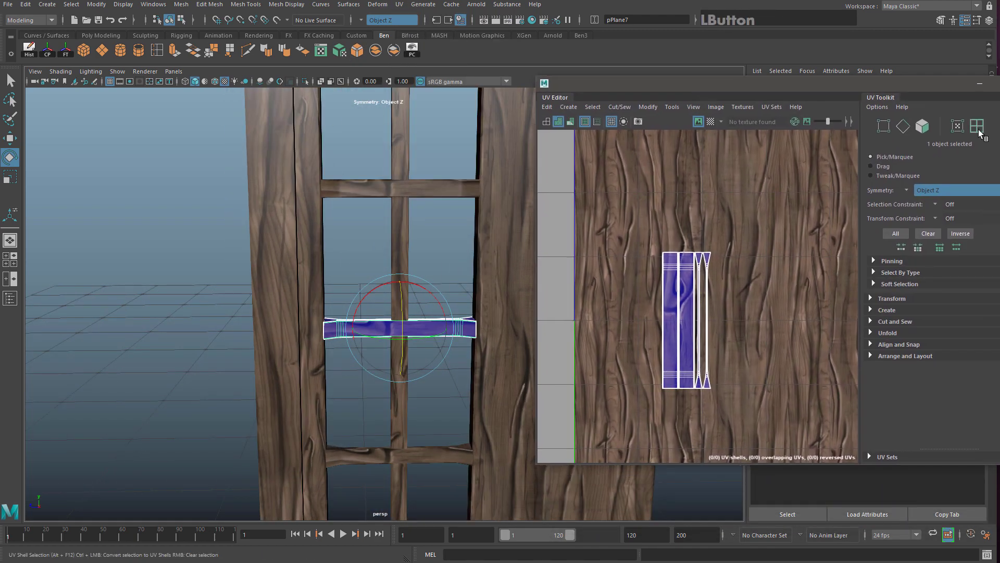
drag(645, 267, 756, 377)
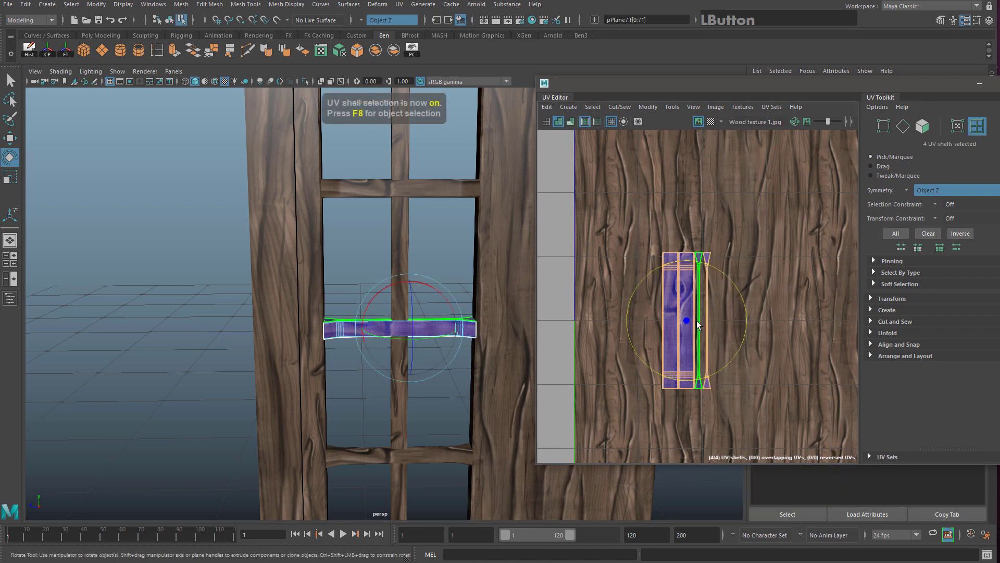
key(w)
drag(698, 323, 747, 204)
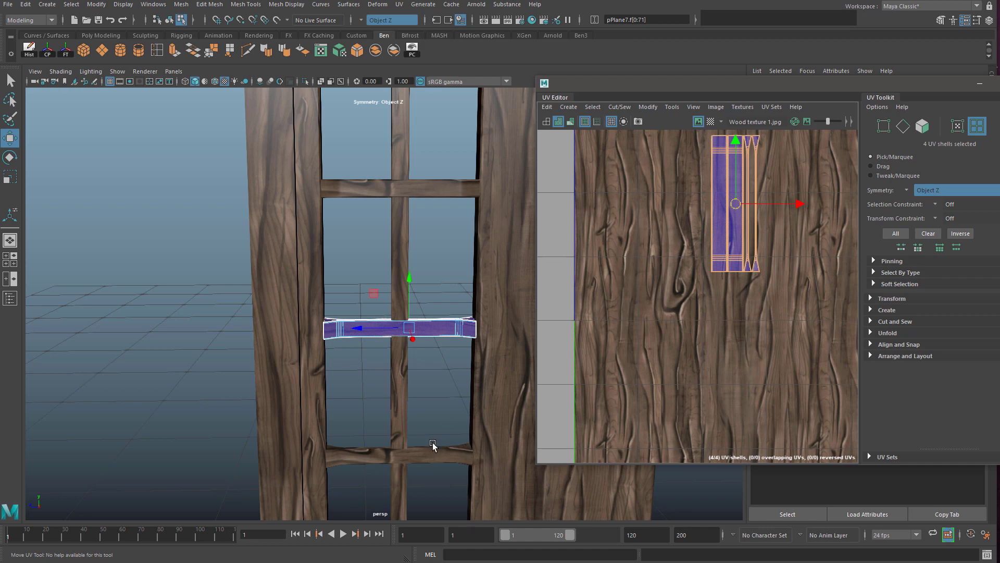
Select all of the lowest bar's UV shells and move them to another area of the wood texture
click(417, 457)
click(684, 314)
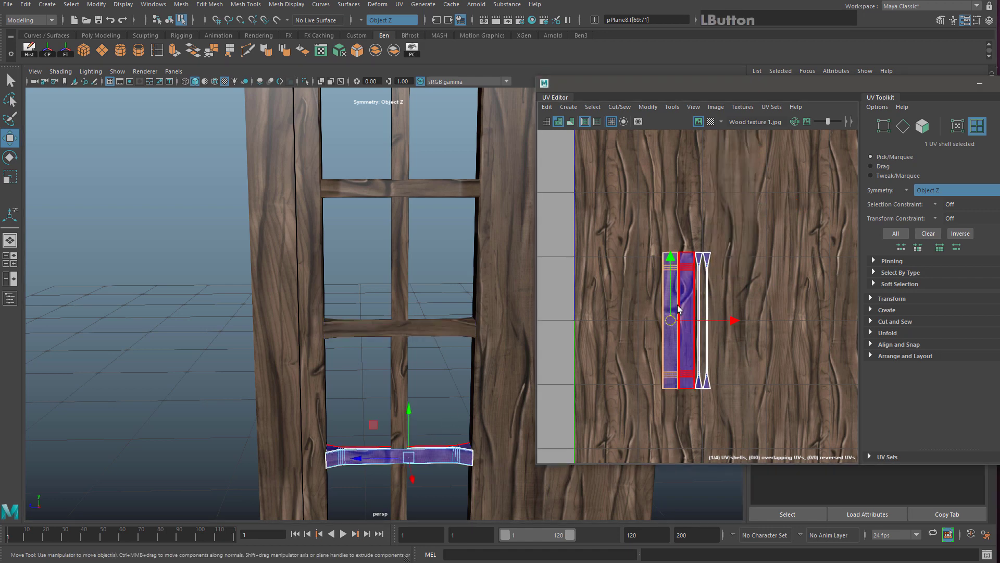
right_drag(435, 455, 446, 449)
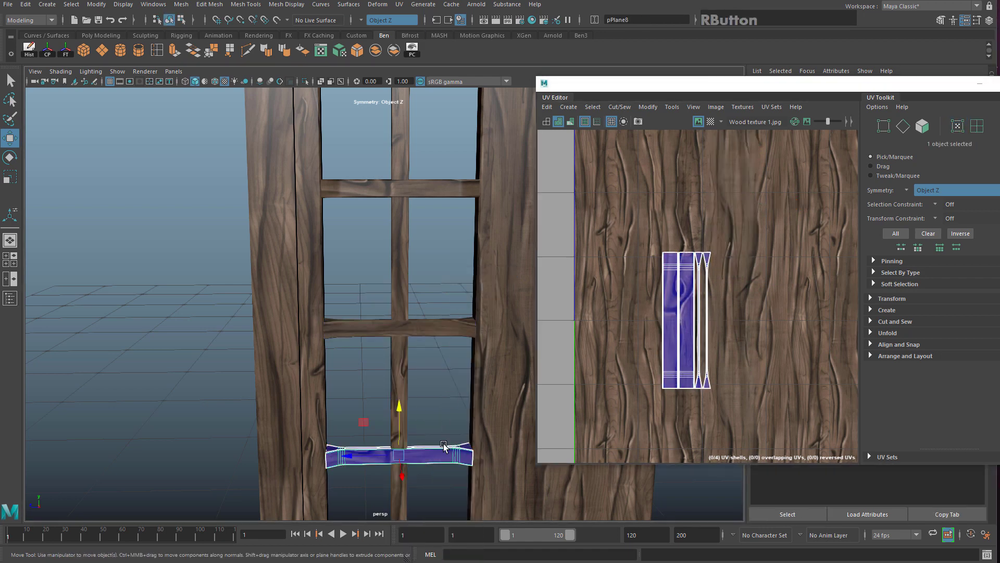
drag(601, 194, 829, 381)
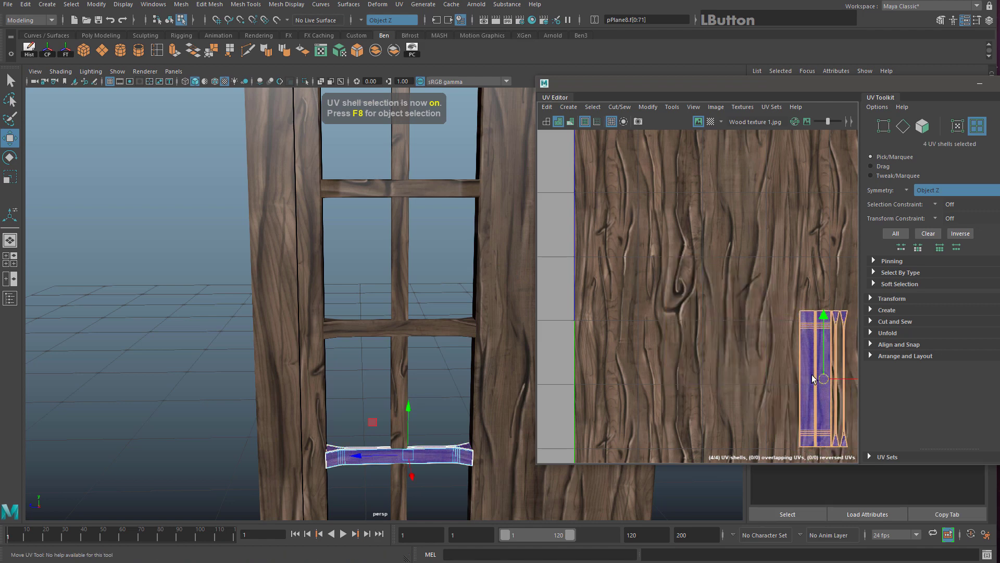
alt+middle_drag(455, 241, 372, 259)
alt+middle_drag(732, 306, 616, 273)
scroll(419, 313, down, 4)
key(alt)
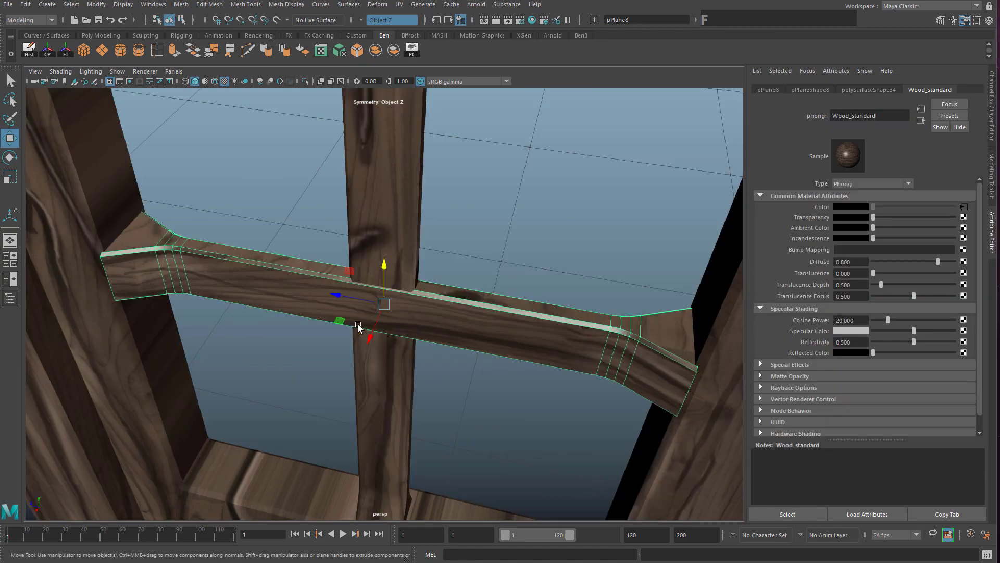
Examine the thin bevelled strip along the lowest bar's upper edge for its texture continuity
alt+drag(292, 323, 274, 330)
alt+middle_drag(274, 330, 368, 335)
alt+drag(368, 335, 437, 370)
alt+middle_drag(437, 371, 573, 315)
alt+drag(330, 310, 379, 314)
click(330, 328)
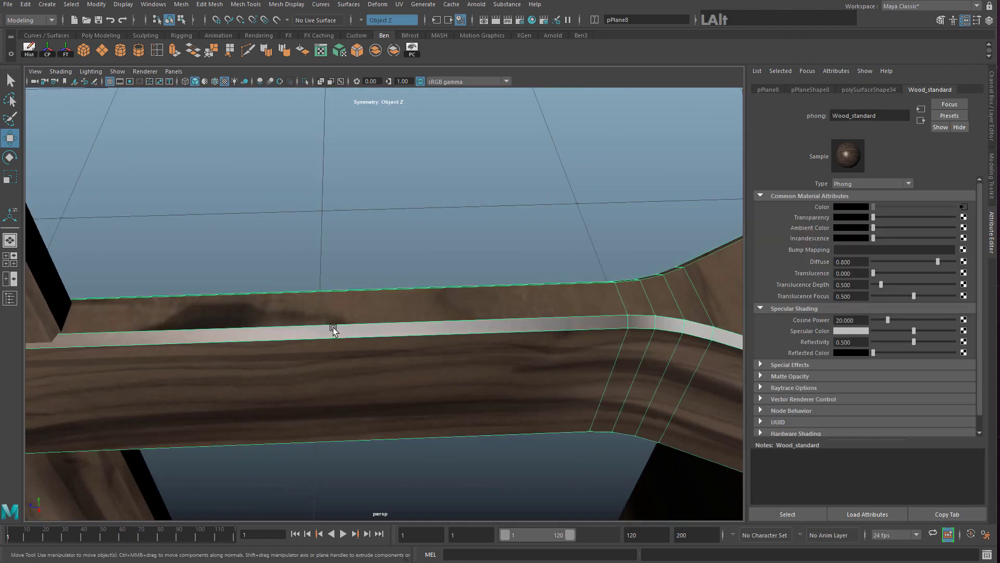
scroll(358, 341, down, 5)
scroll(359, 341, up, 5)
scroll(359, 341, down, 5)
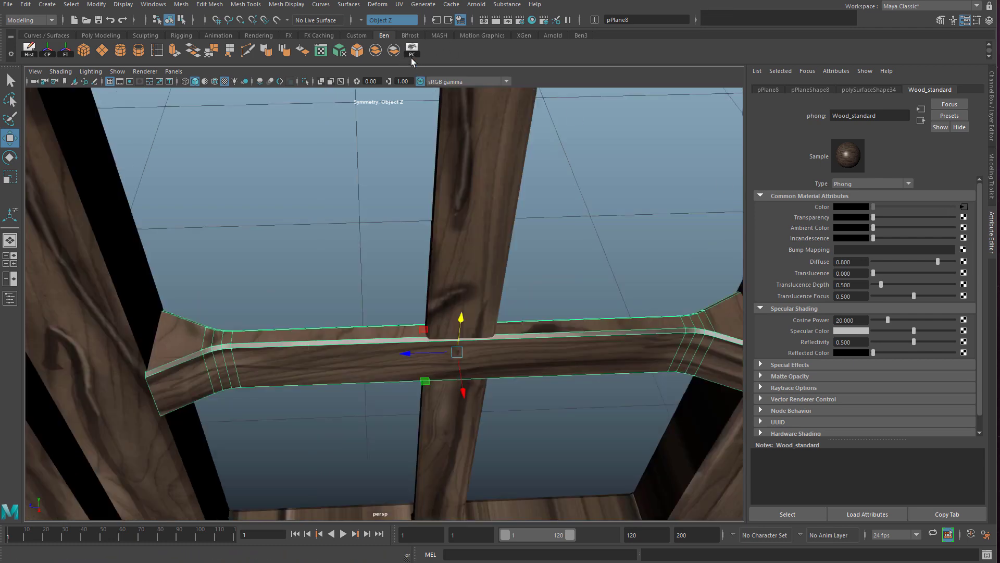
In the UV Editor, stitch the lowest bar's nearest narrow bevel strip to the adjacent wide UV shell along their shared long edge
click(399, 4)
click(412, 19)
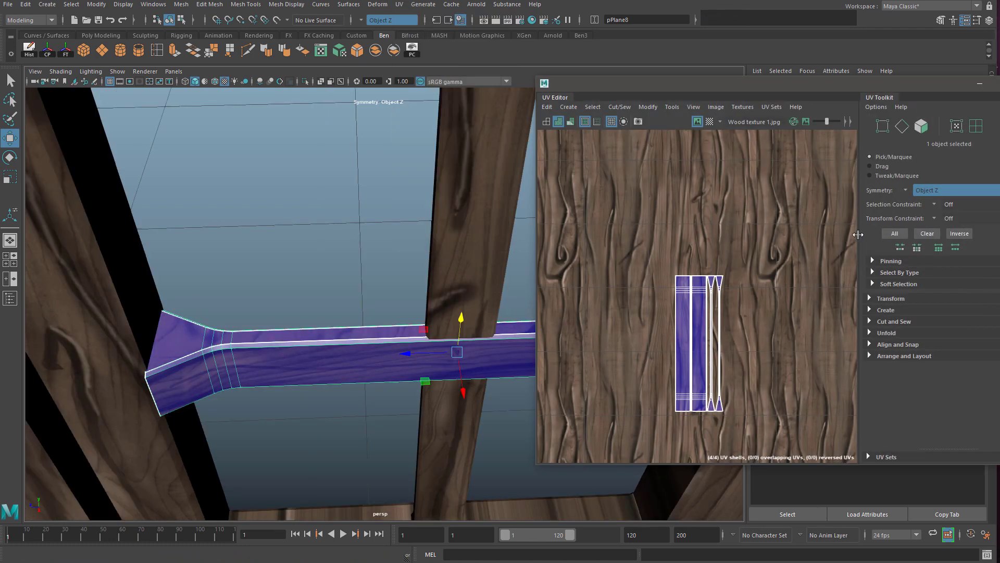
scroll(645, 306, up, 5)
alt+middle_drag(645, 306, 686, 256)
right_drag(686, 256, 680, 225)
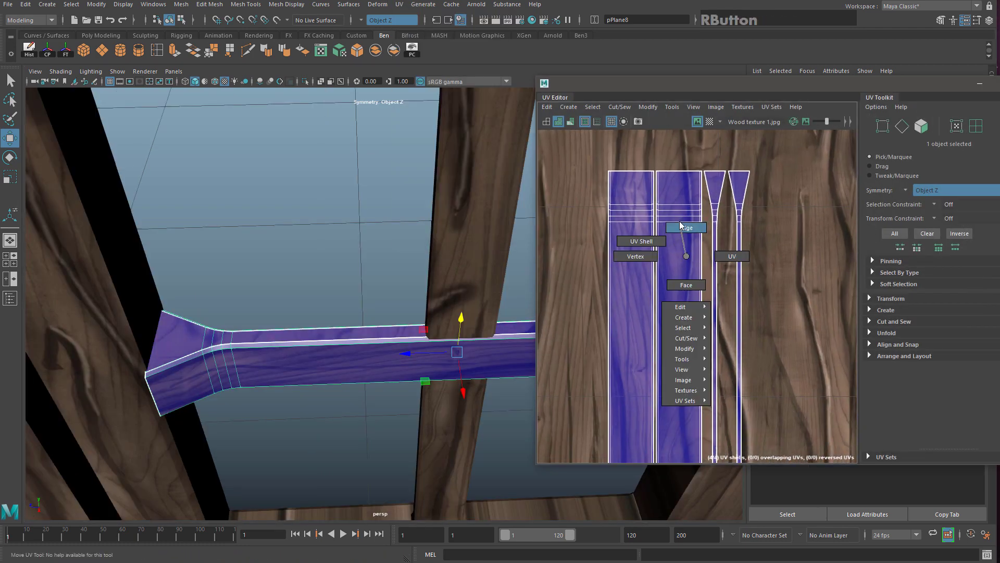
click(701, 255)
scroll(701, 255, up, 3)
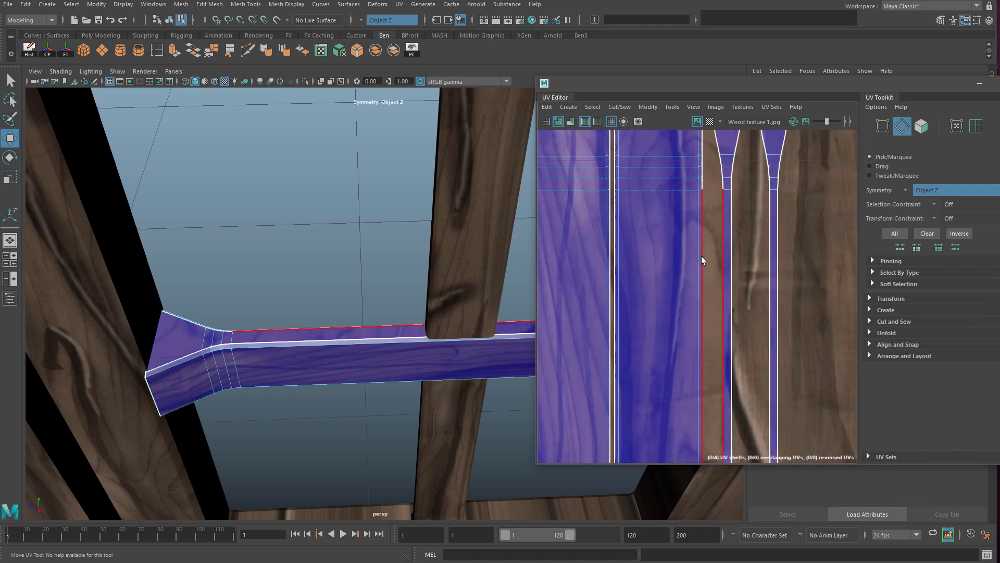
right_drag(703, 233, 705, 208)
click(704, 224)
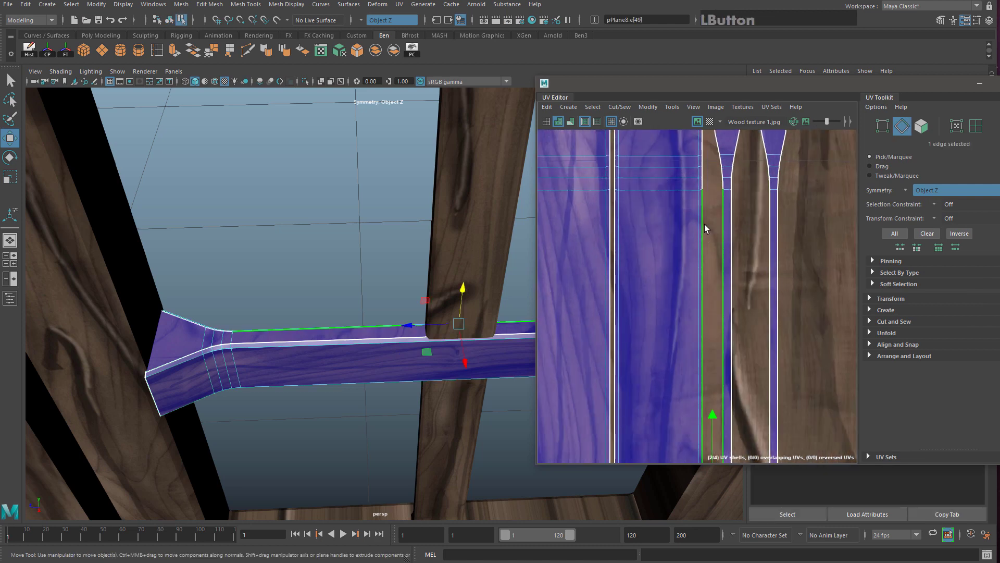
click(929, 233)
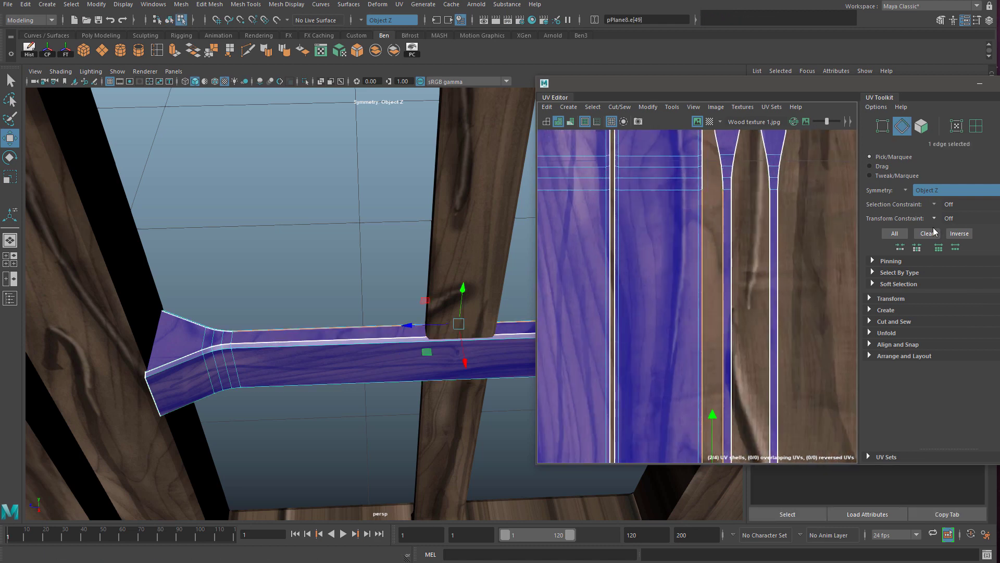
click(870, 321)
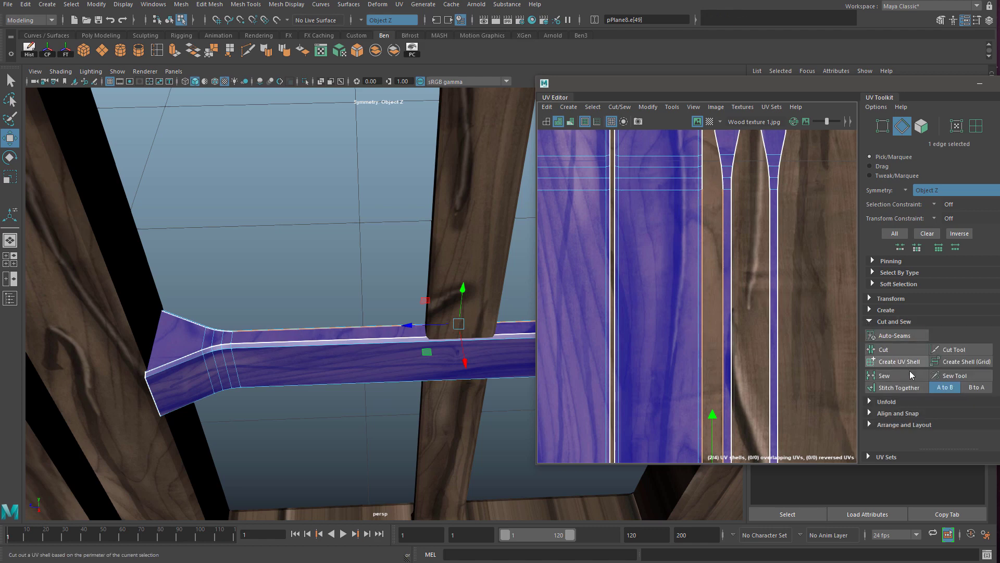
click(898, 388)
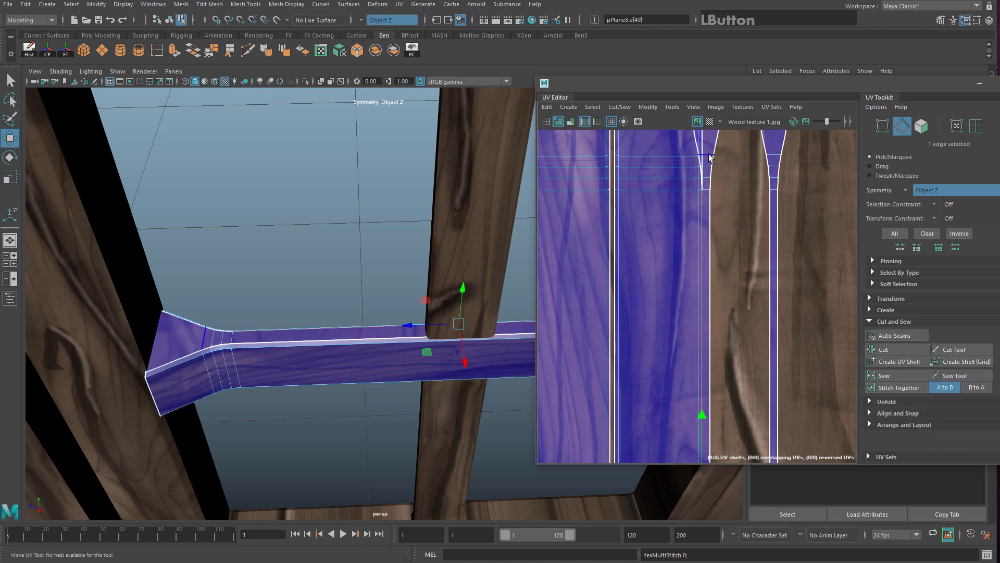
Stitch the lowest bar's remaining wide and narrow UV shells together along their long edges into one shell
click(709, 238)
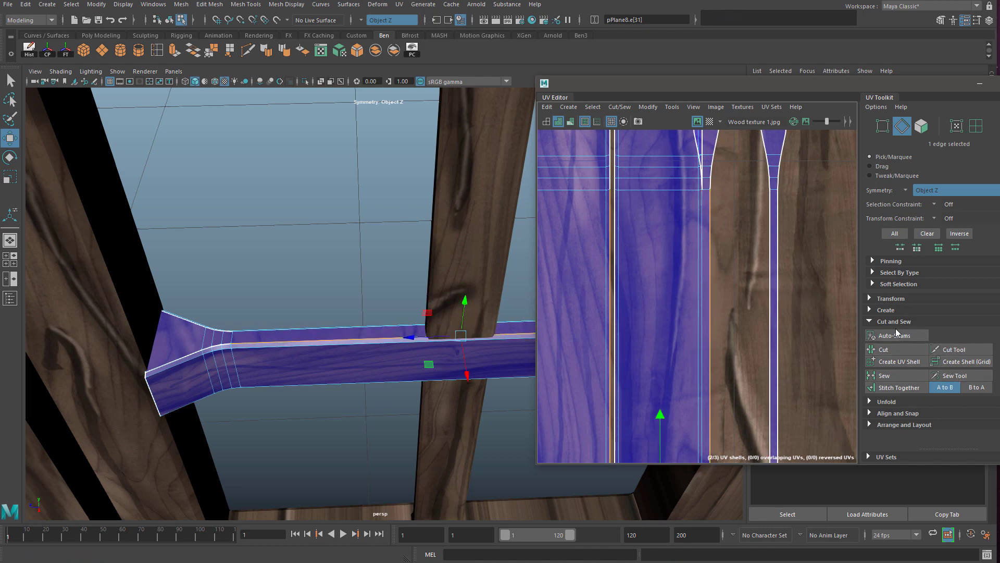
click(898, 387)
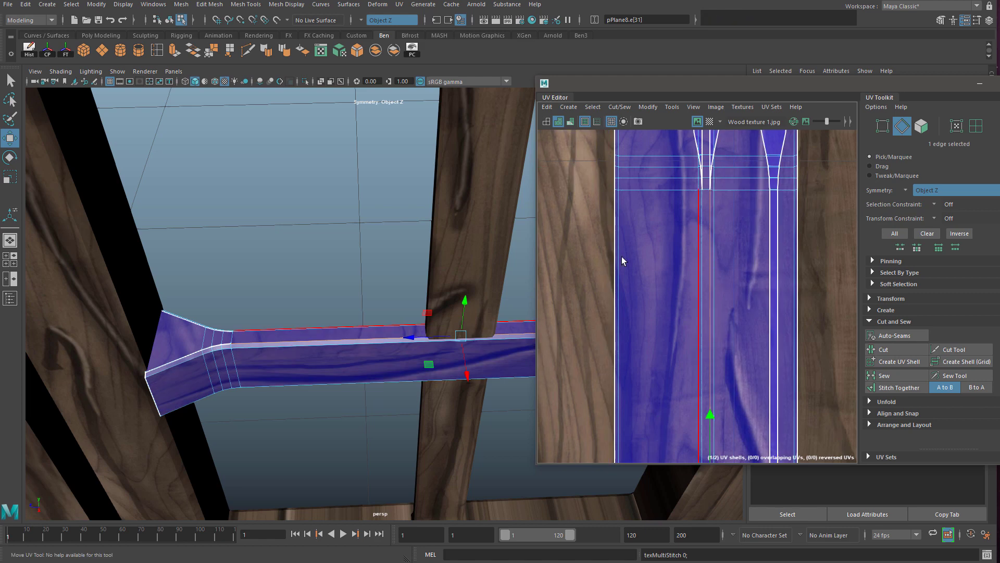
click(801, 248)
key(g)
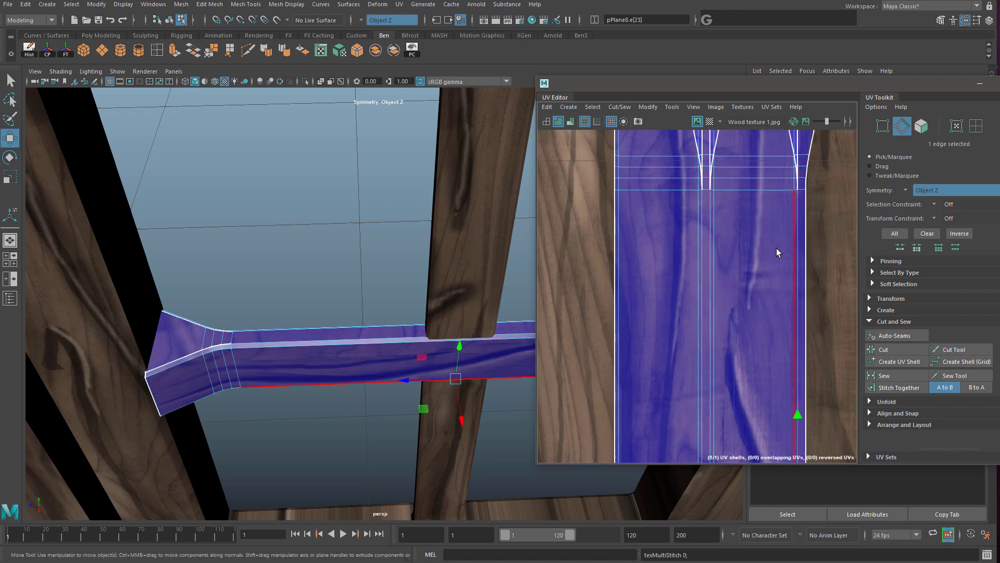
Examine the stitched shell's tapered ends and check the wood texture on the bar and the surrounding window opening
alt+middle_drag(767, 229, 725, 353)
scroll(769, 242, up, 3)
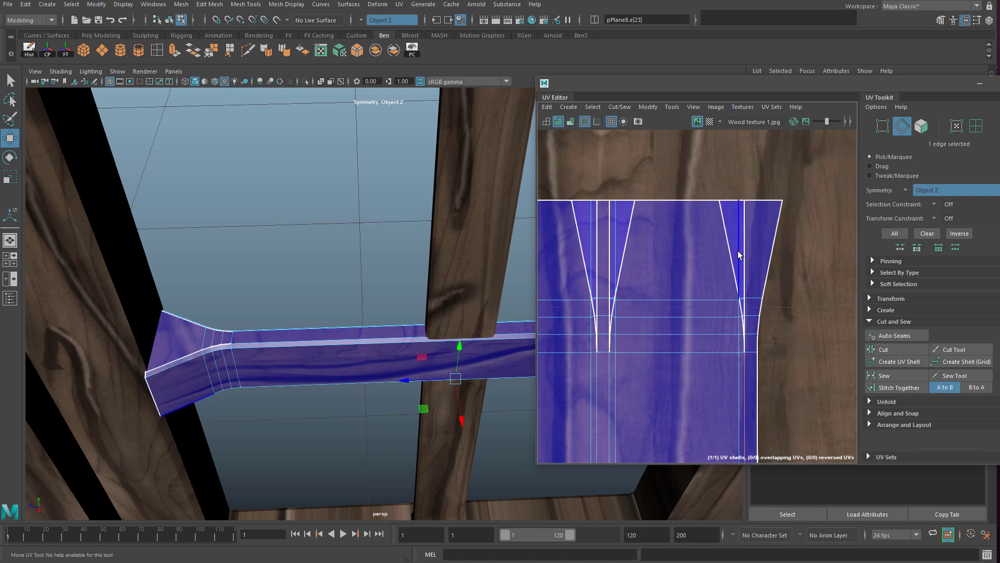
alt+middle_drag(292, 375, 349, 293)
click(457, 249)
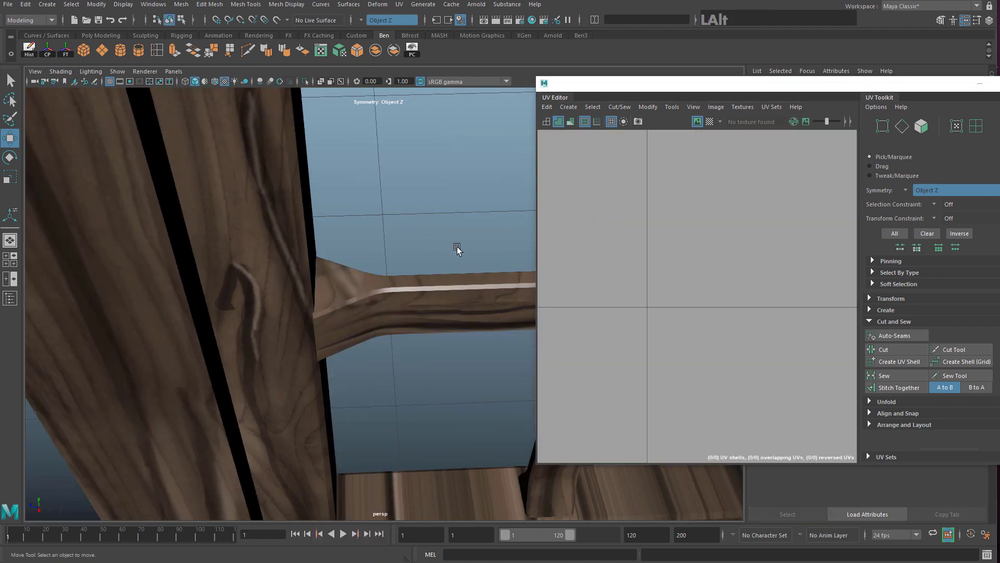
alt+middle_drag(457, 249, 346, 245)
alt+drag(346, 245, 341, 271)
alt+middle_drag(342, 270, 407, 278)
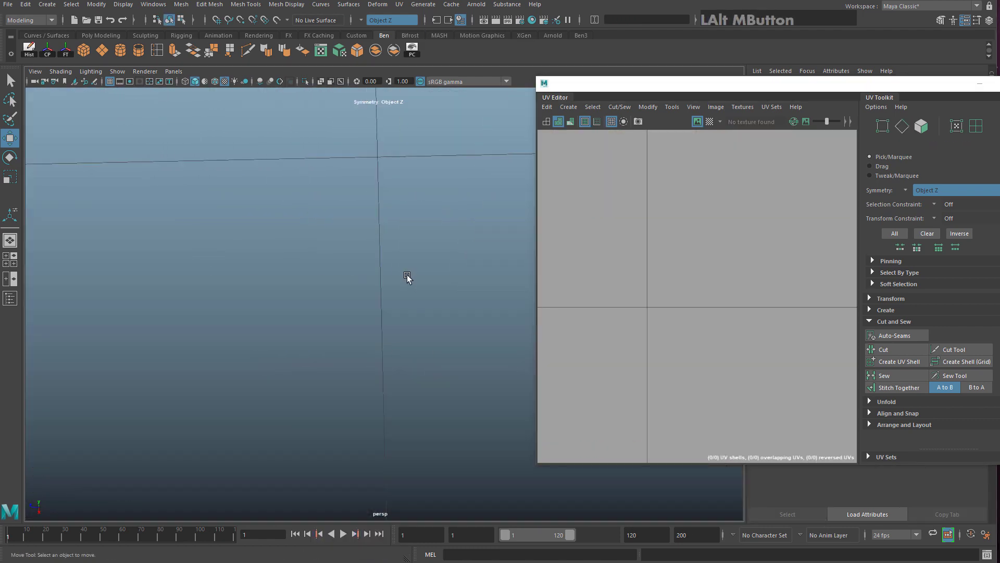
alt+drag(408, 277, 401, 232)
alt+right_drag(402, 232, 356, 269)
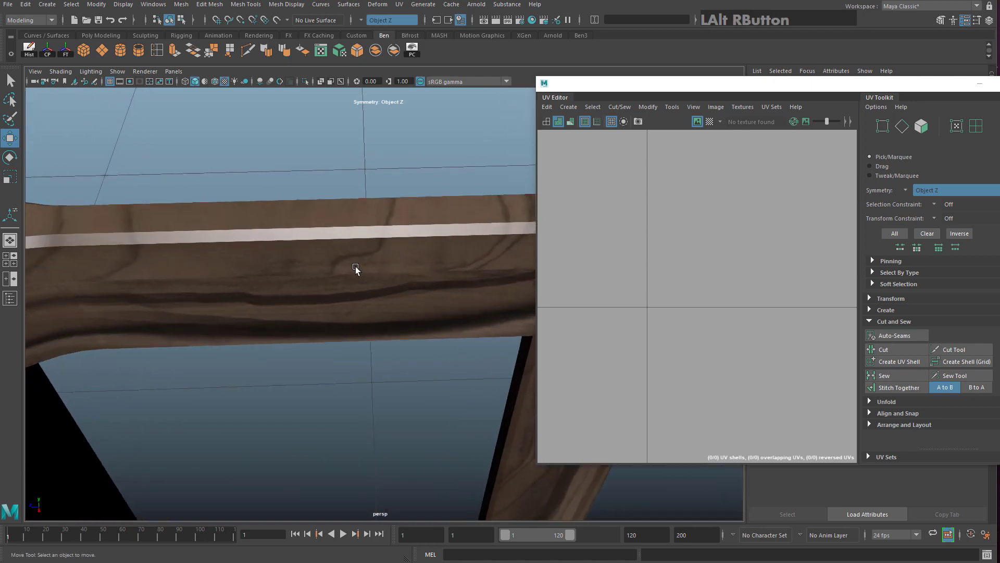
alt+drag(355, 269, 383, 259)
mouse_move(384, 259)
alt+middle_down()
mouse_move(391, 290)
mouse_move(384, 275)
alt+middle_up()
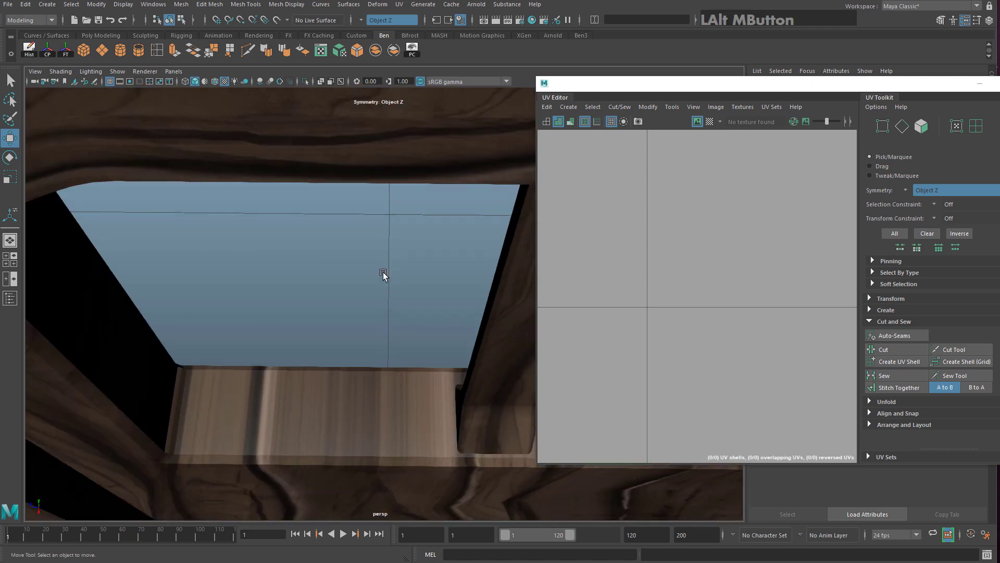
alt+drag(384, 275, 380, 301)
alt+middle_drag(380, 302, 406, 217)
alt+drag(406, 217, 358, 281)
Select the door panel piece surrounding the window opening and close the UV Editor
click(430, 248)
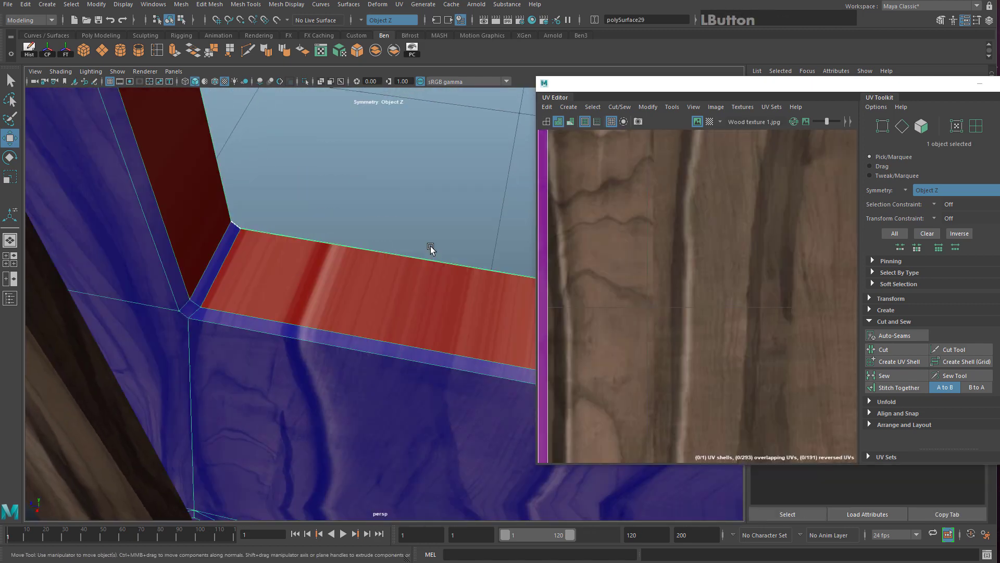
alt+right_drag(525, 239, 393, 239)
click(980, 83)
alt+drag(393, 239, 334, 229)
alt+right_drag(292, 229, 359, 229)
Try to save the scene, dismiss the error dialogs and send the Maya 2019 error report
key(ctrl+s)
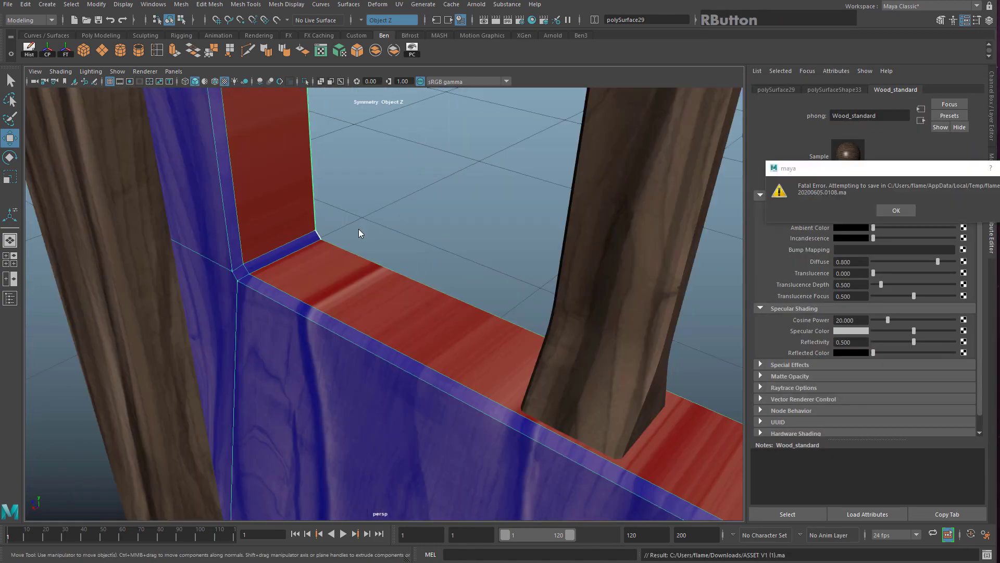
drag(860, 169, 428, 182)
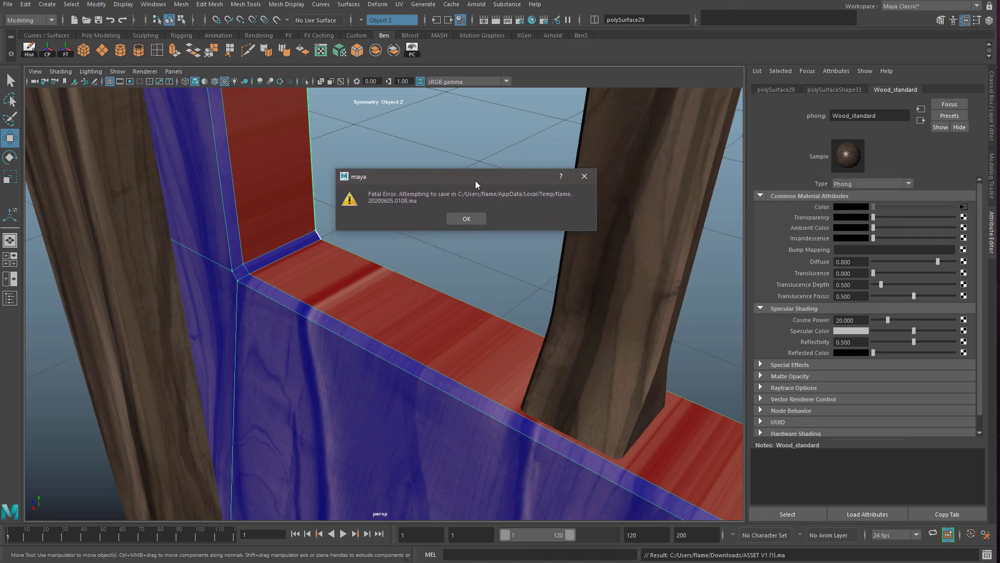
drag(456, 182, 462, 153)
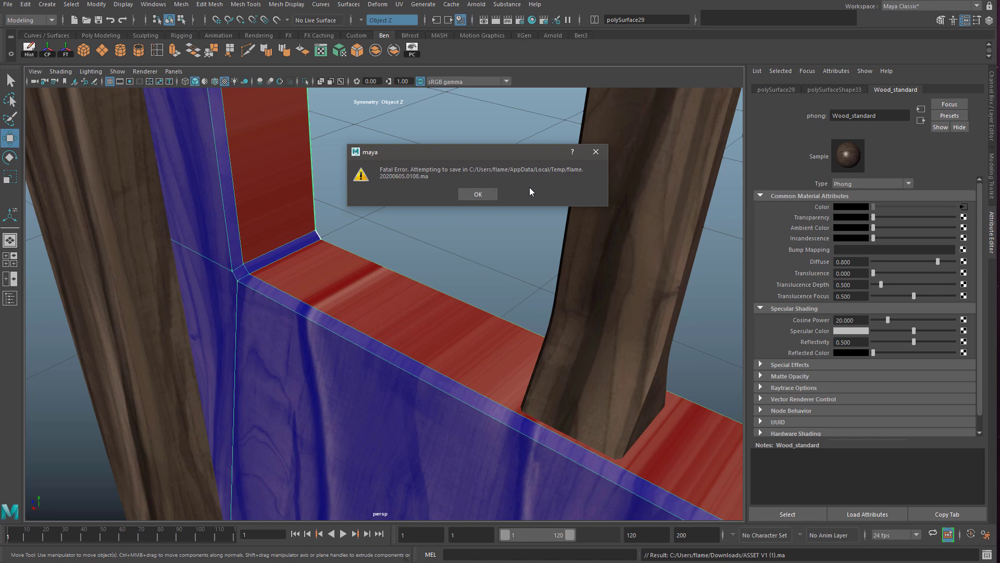
click(478, 196)
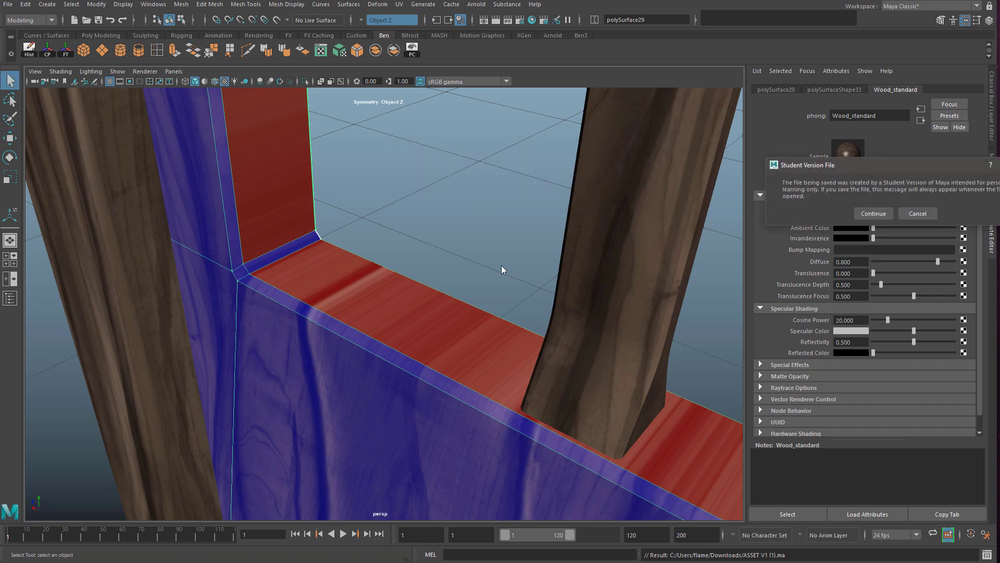
click(390, 182)
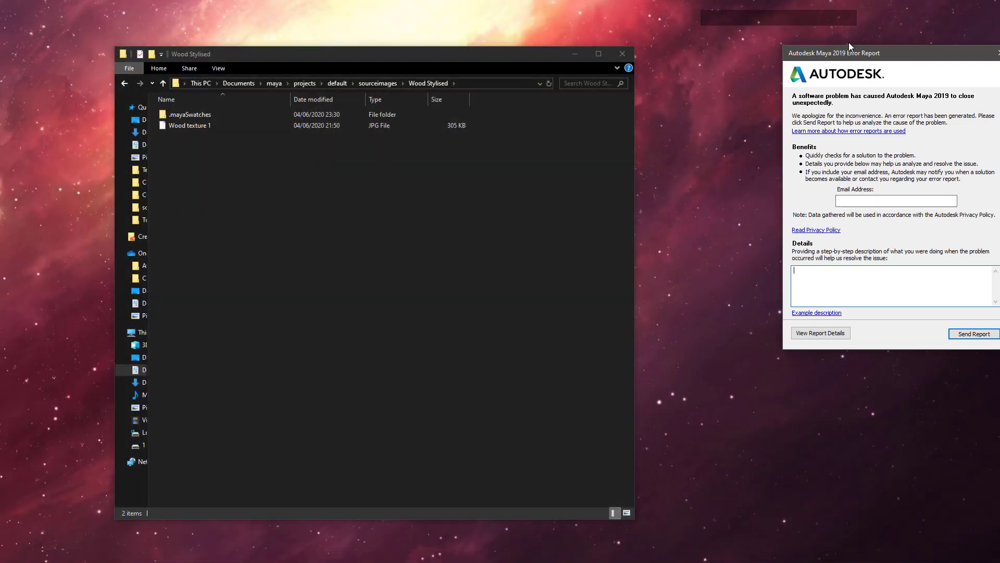
drag(848, 43, 580, 131)
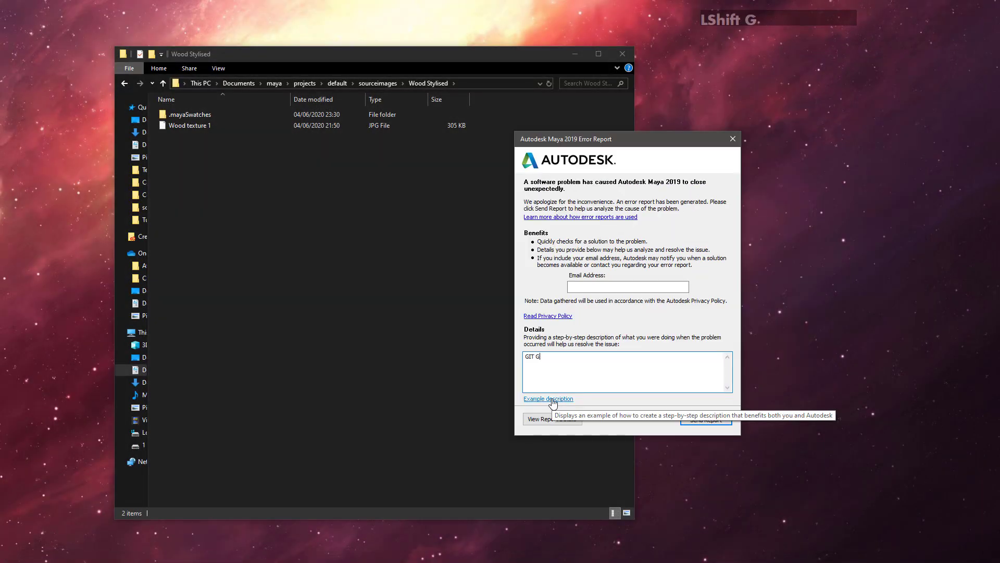
click(713, 421)
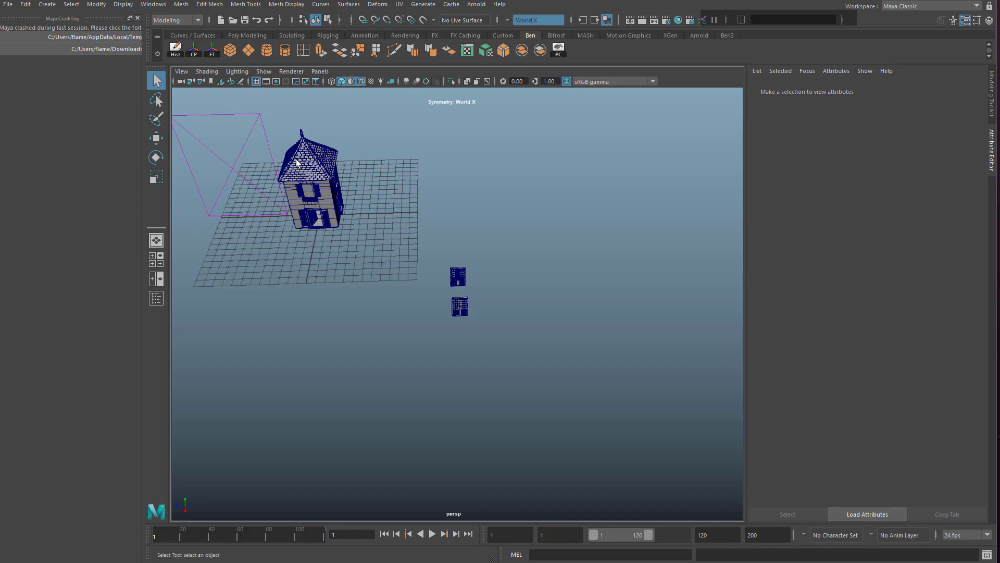
Retrieve the temporary .ma scene from the Maya Crash Log and close the log
alt+middle_drag(346, 205, 460, 263)
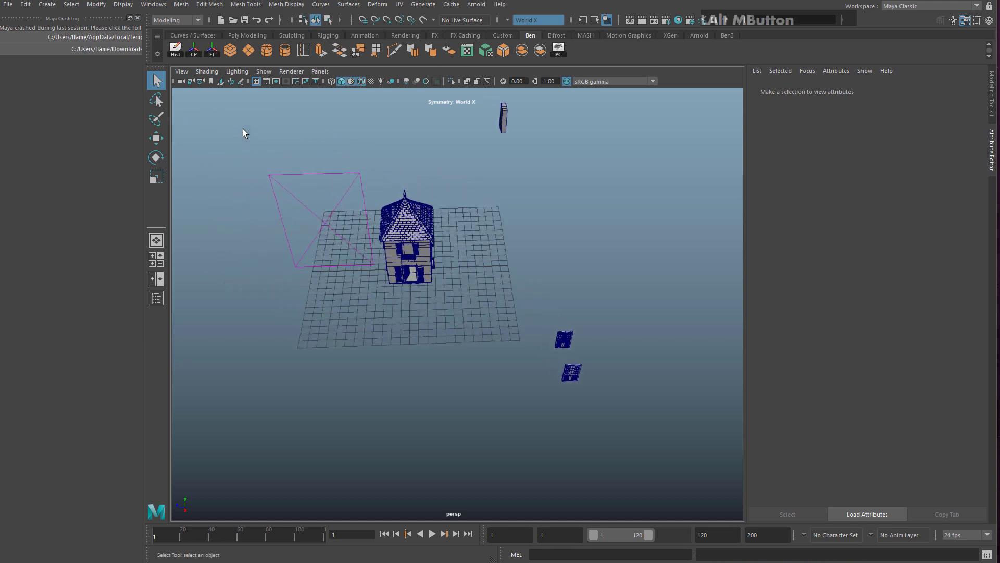
click(141, 63)
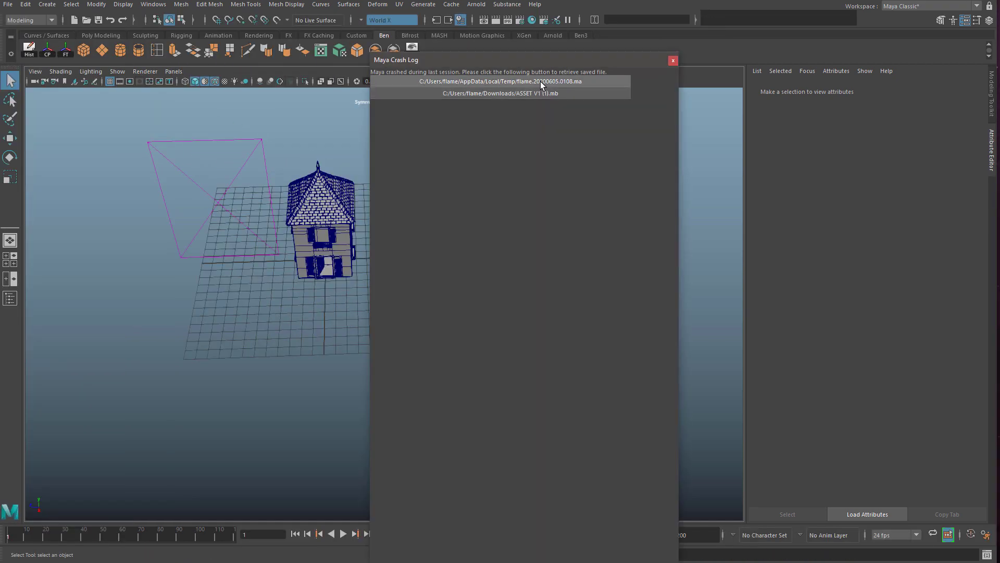
click(540, 81)
click(856, 211)
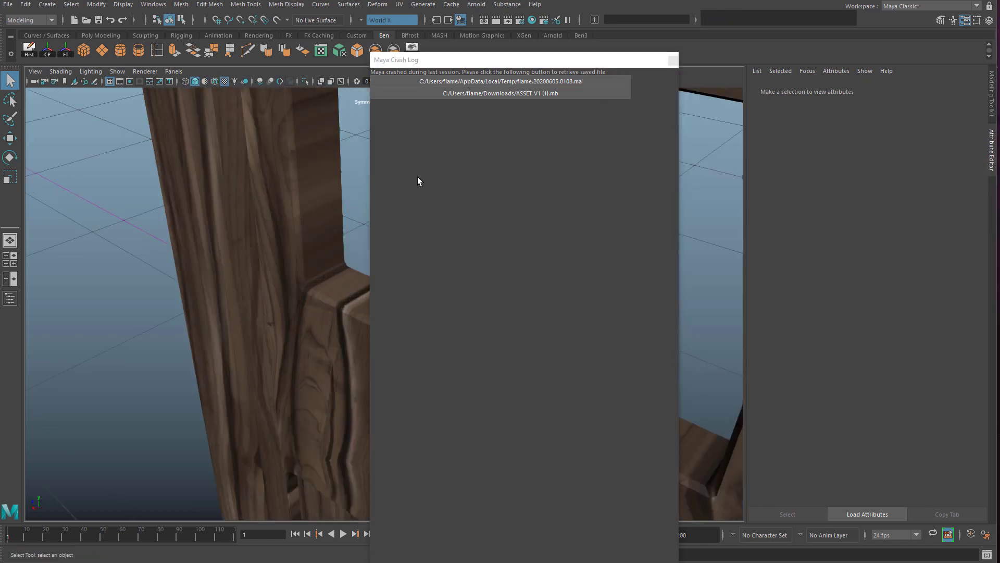
drag(511, 51, 529, 117)
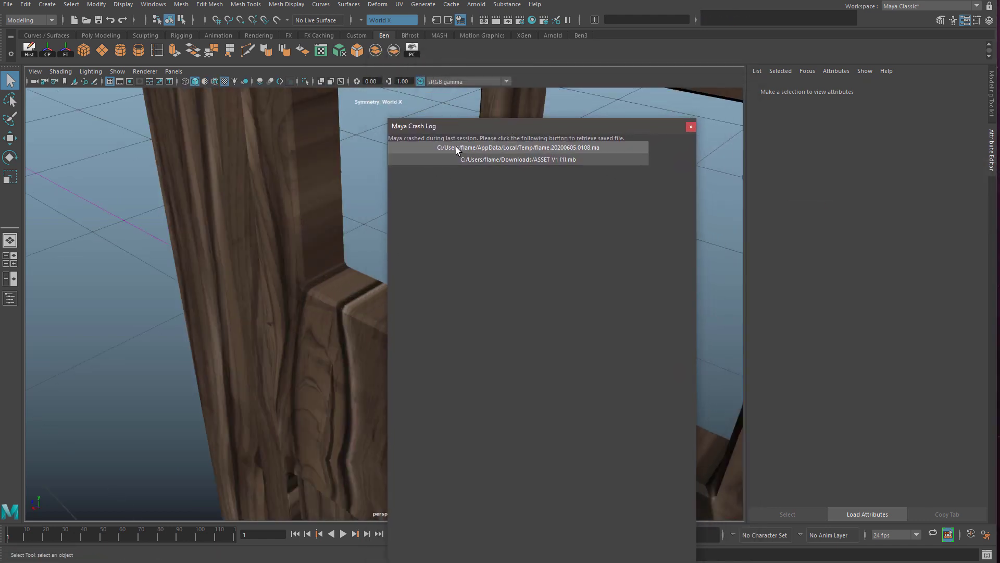
click(691, 126)
Save the recovered scene under the new name "door tut", continuing past the student version notice
alt+drag(668, 139, 91, 22)
click(8, 4)
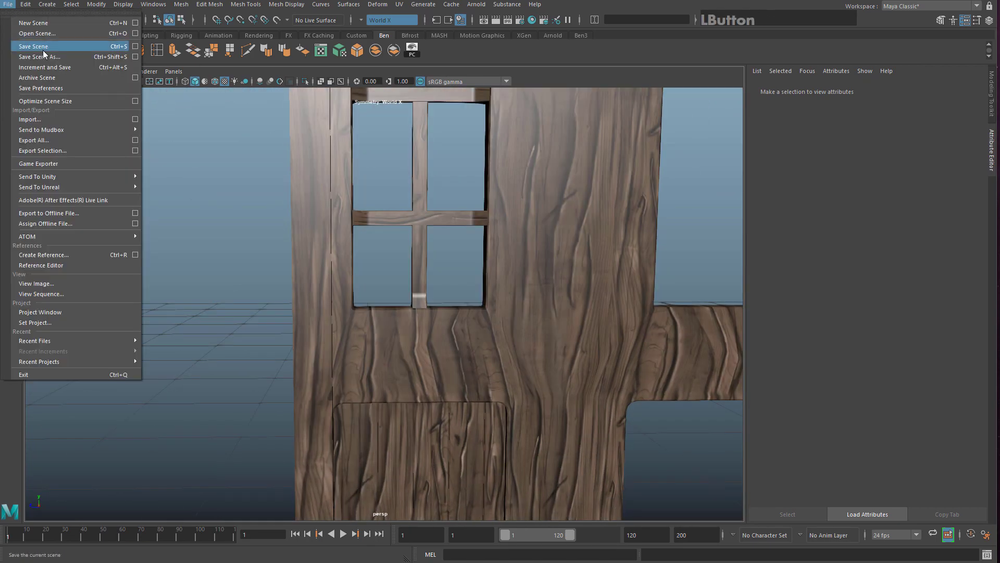
click(50, 57)
text(door tut)
key(Return)
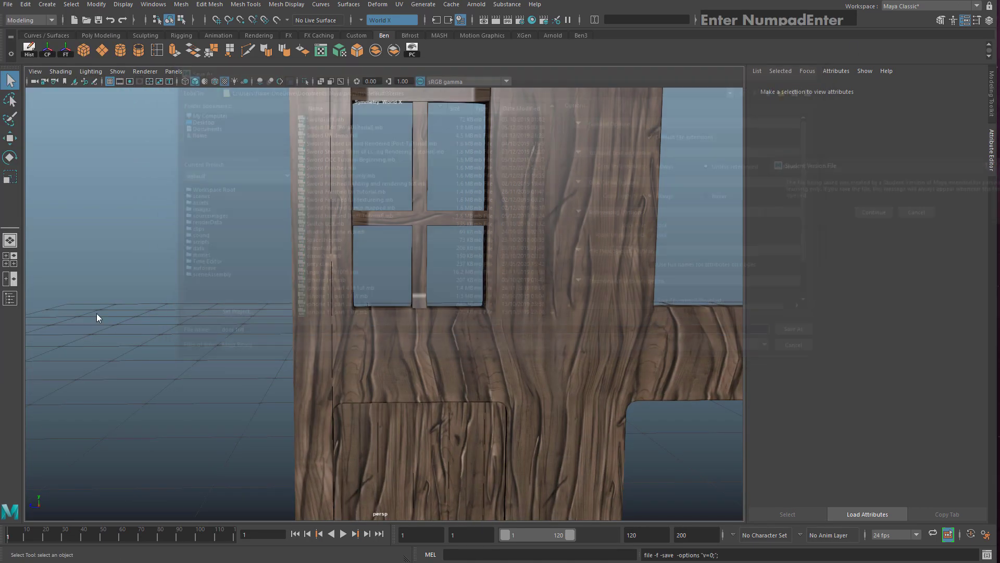
click(874, 214)
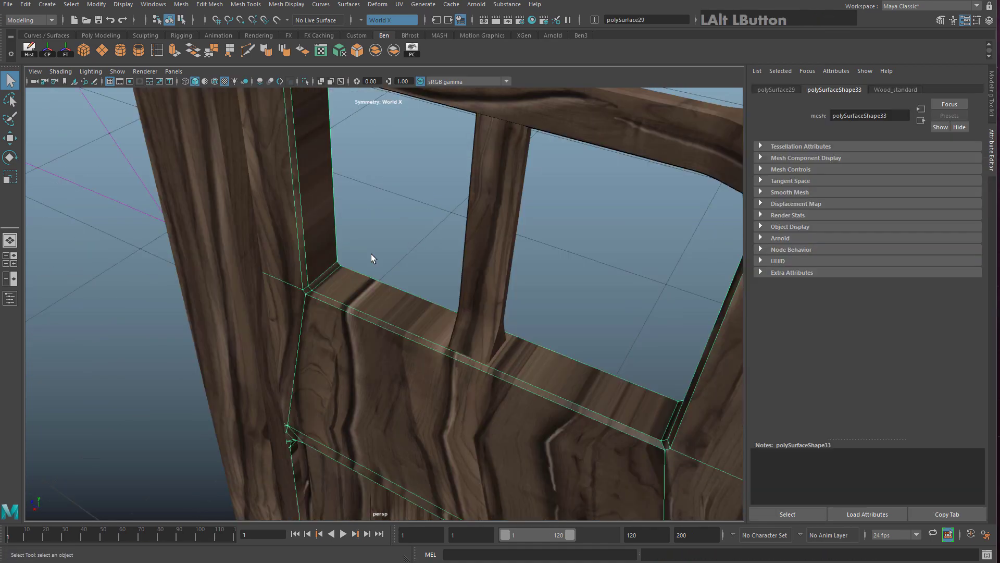
Freeze the transformations of the door panel piece surrounding the window opening
alt+drag(371, 254, 405, 214)
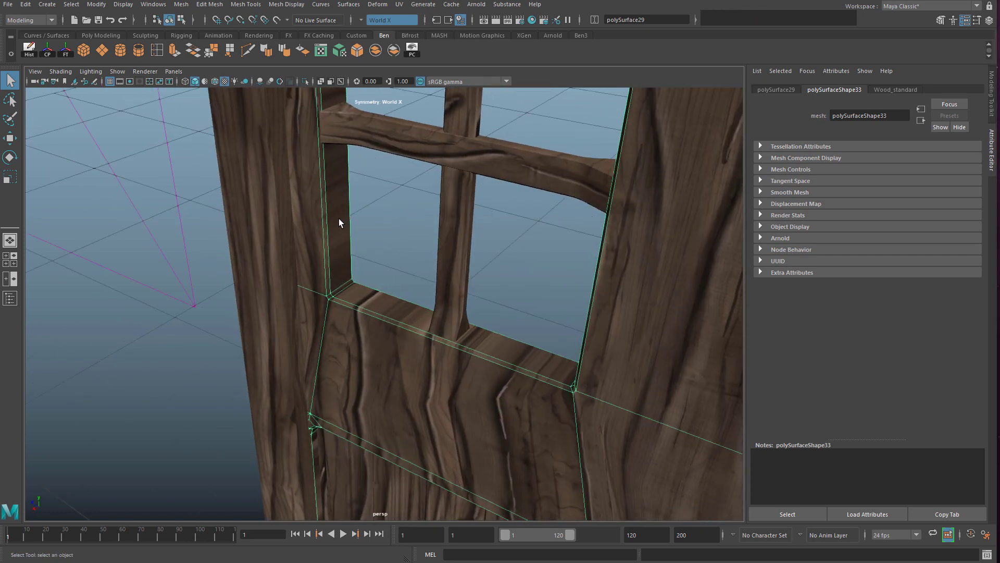
scroll(342, 264, up, 3)
scroll(313, 266, down, 3)
scroll(371, 288, up, 2)
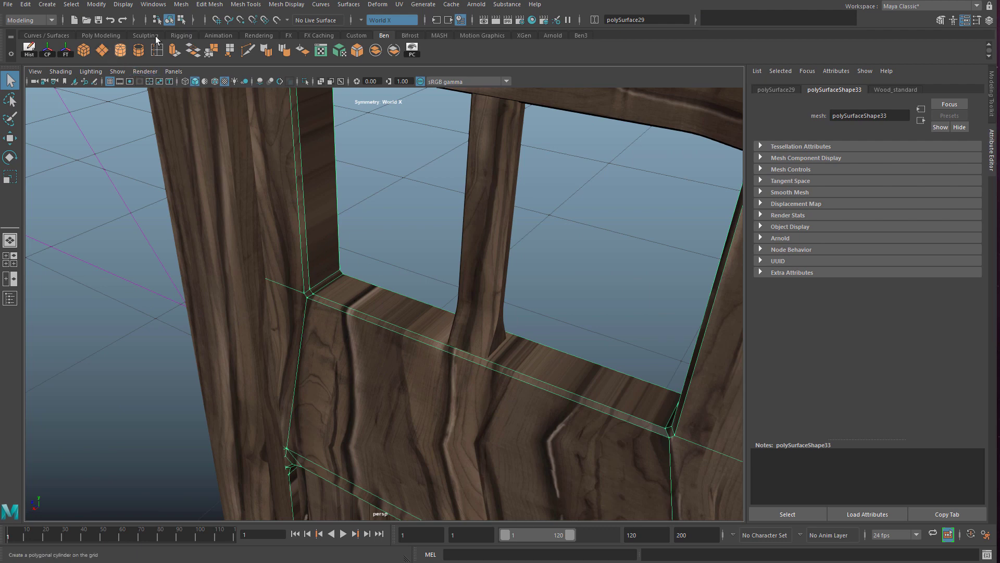
scroll(312, 185, down, 3)
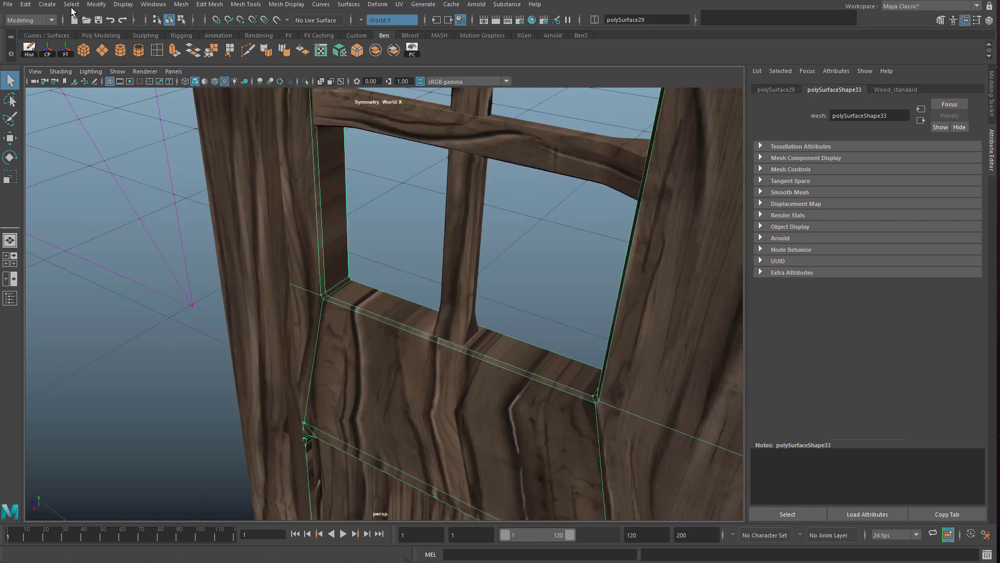
click(96, 5)
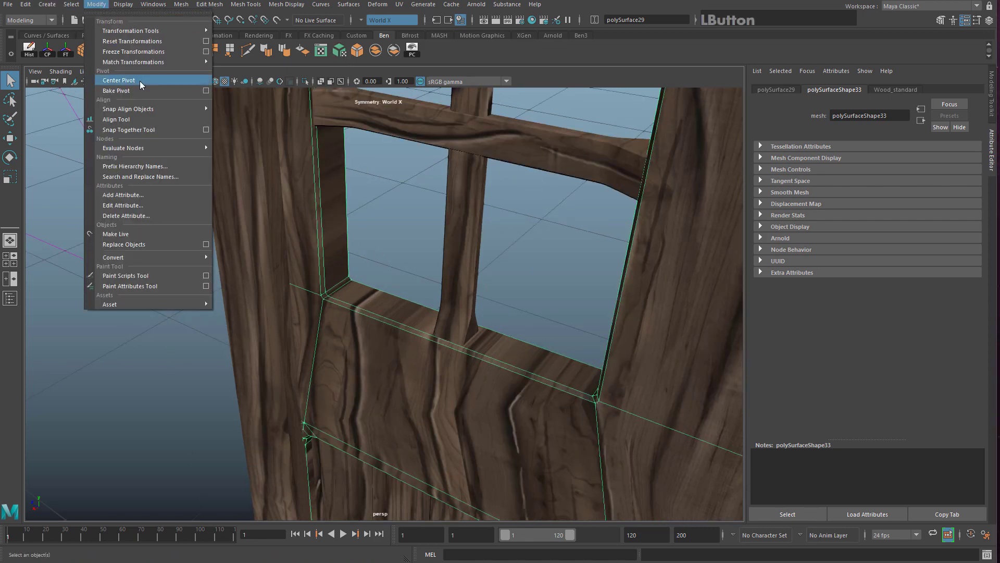
click(143, 52)
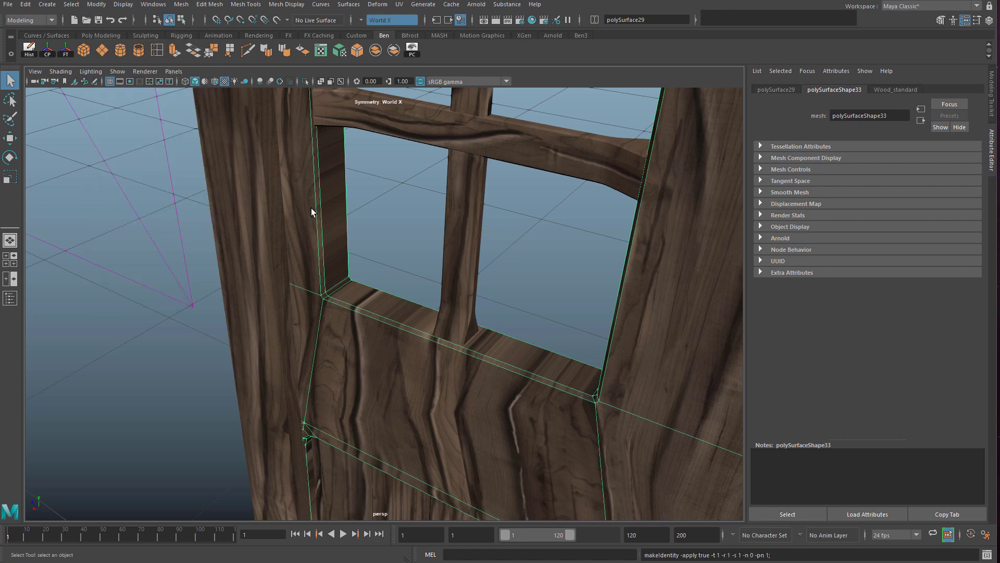
Apply an automatic UV projection to the door panel piece surrounding the window opening
scroll(302, 208, down, 3)
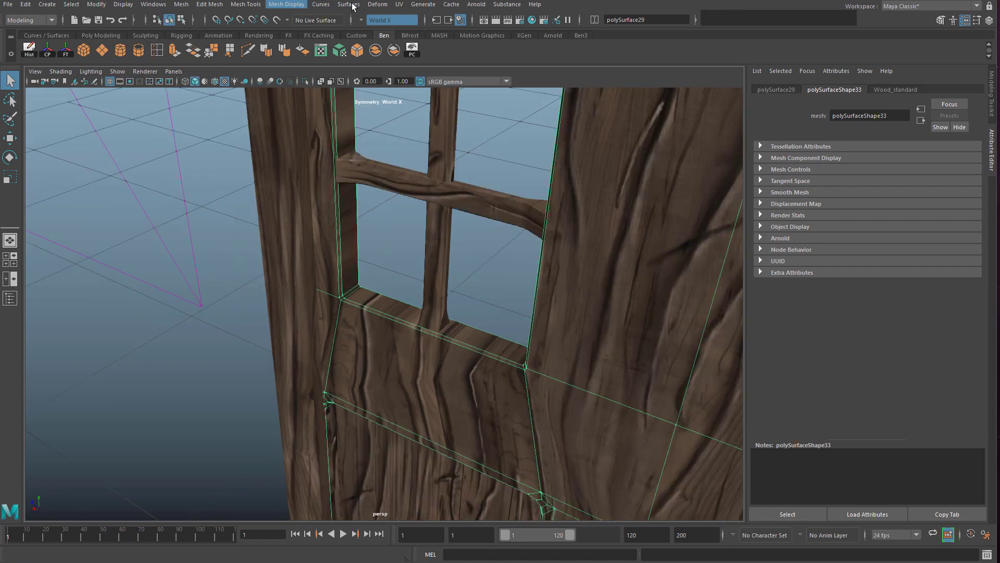
click(399, 4)
click(440, 63)
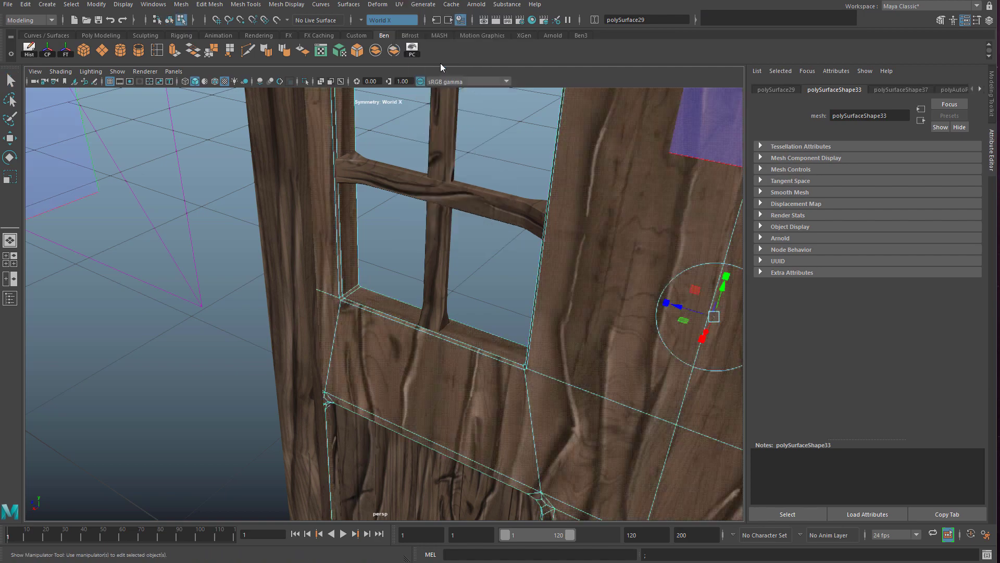
alt+drag(420, 259, 401, 307)
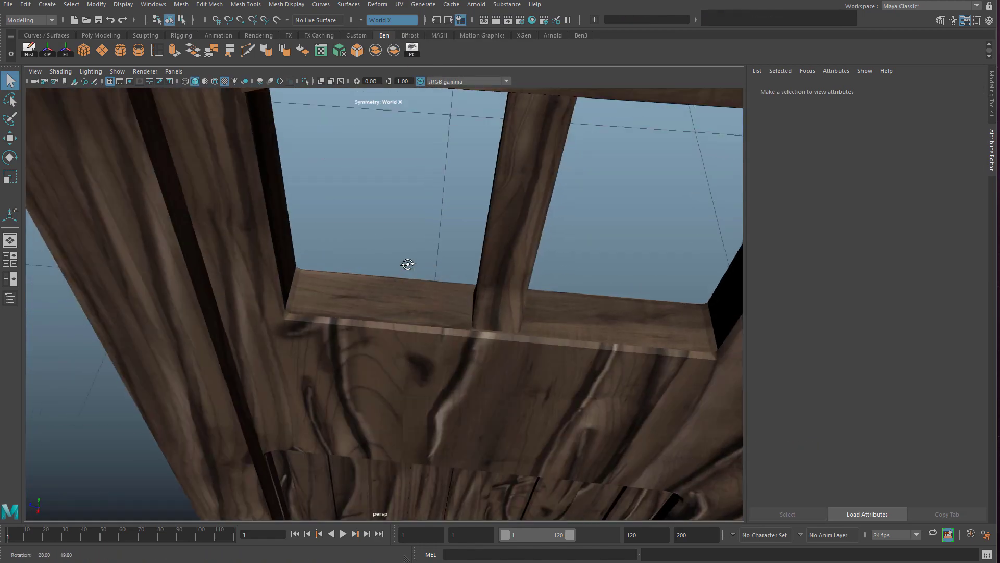
alt+drag(407, 262, 364, 262)
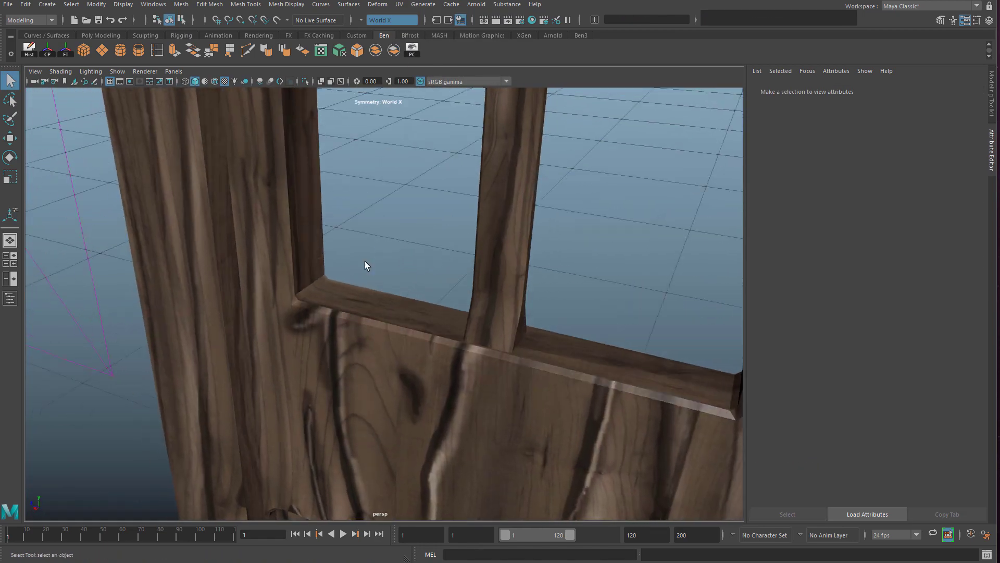
Examine the wood grain on the panel piece around the window ledge, the bars and the lower rail from several angles
scroll(365, 262, down, 5)
click(422, 319)
scroll(422, 319, down, 4)
alt+middle_drag(422, 321, 420, 282)
scroll(420, 282, up, 2)
scroll(420, 283, up, 2)
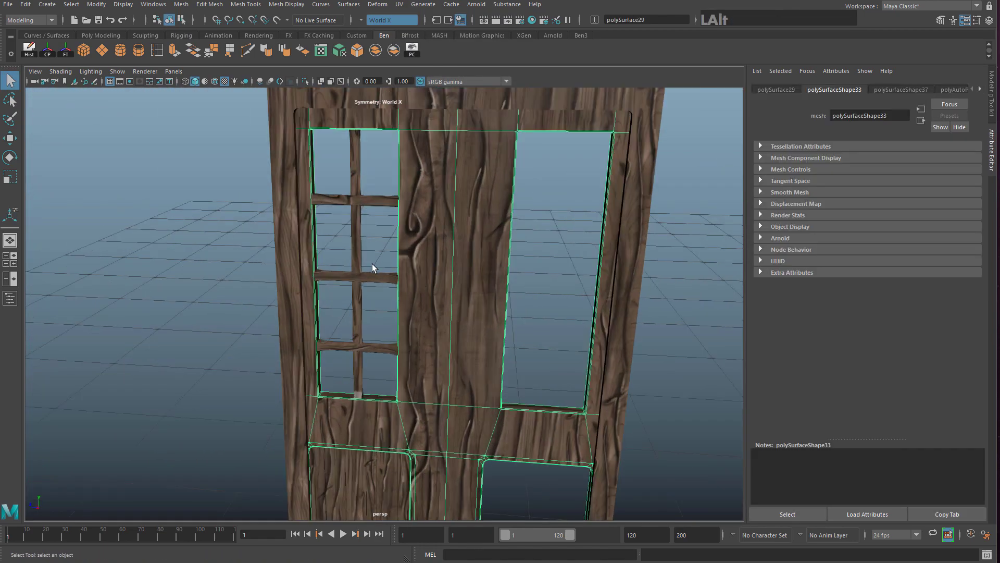
alt+drag(372, 264, 396, 244)
alt+middle_drag(395, 245, 412, 217)
alt+drag(411, 217, 333, 229)
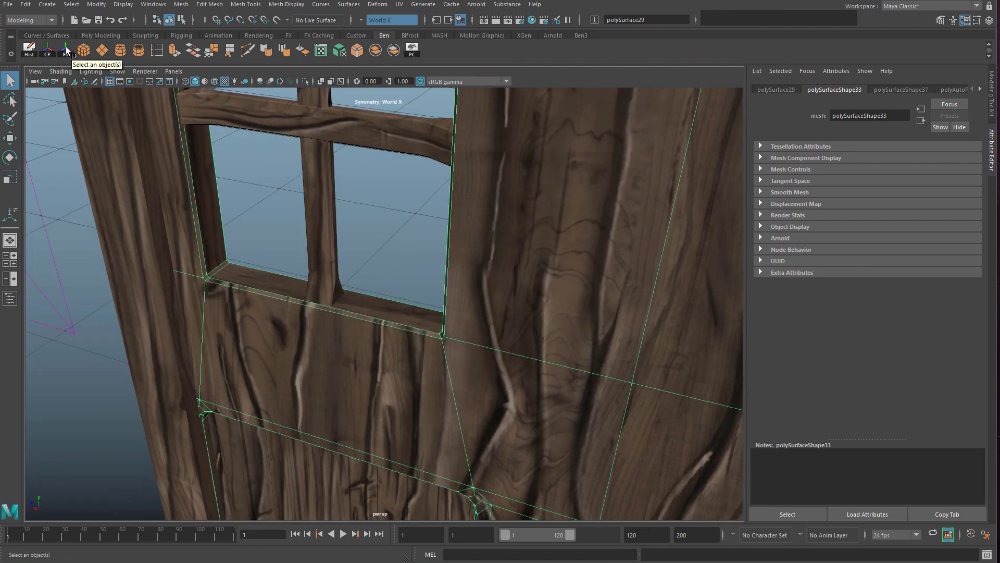
alt+drag(312, 234, 238, 209)
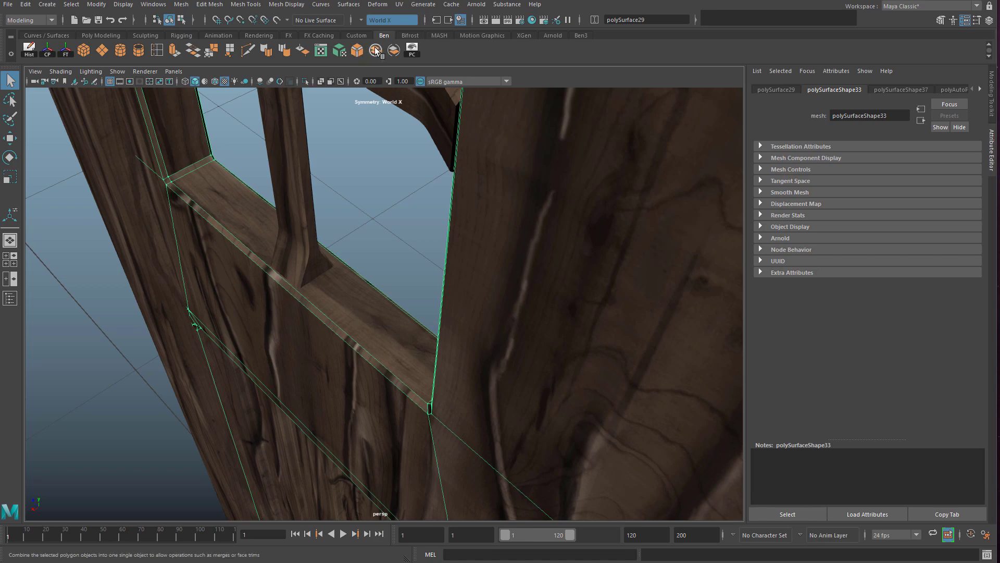
alt+drag(247, 250, 285, 243)
scroll(291, 248, down, 10)
mouse_move(409, 373)
alt+mouse_down()
mouse_move(444, 336)
mouse_move(409, 368)
alt+mouse_up()
click(379, 292)
scroll(411, 313, up, 4)
alt+drag(420, 316, 415, 234)
click(427, 311)
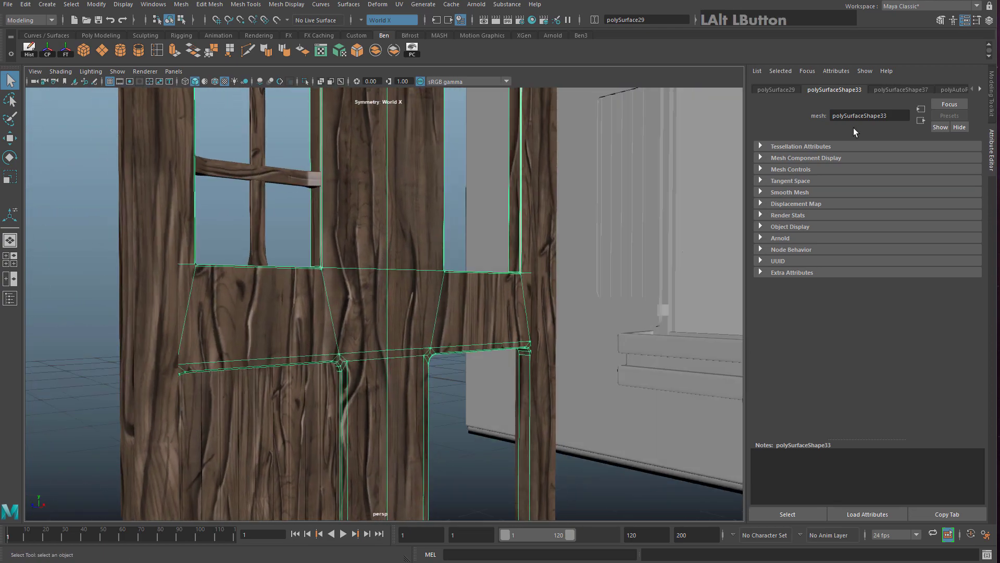
Delete the construction history of the panel piece and of all the other door pieces
click(28, 50)
alt+drag(244, 172, 287, 210)
drag(281, 163, 489, 410)
click(29, 52)
scroll(540, 183, up, 7)
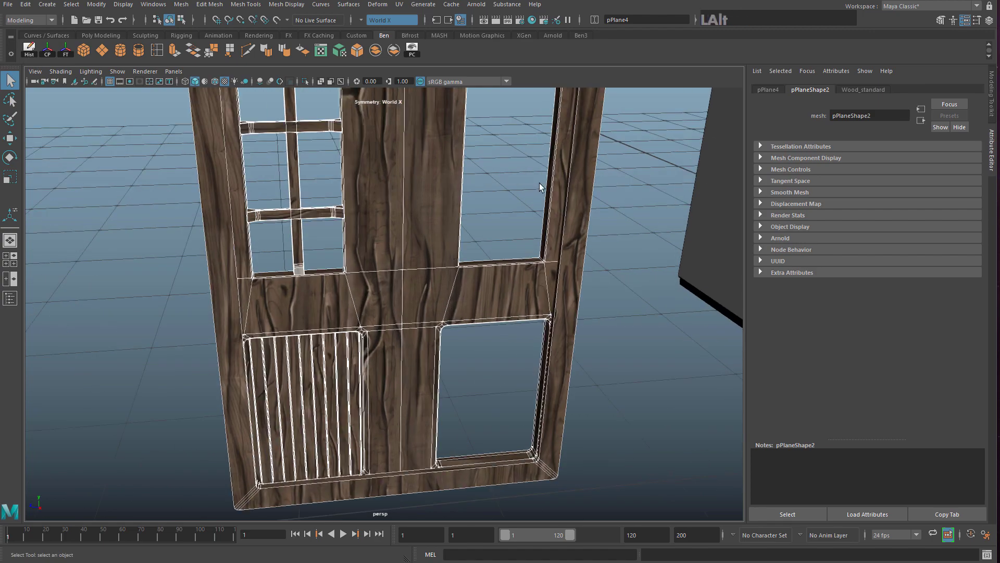
Map a file texture to the Bump Mapping of the Wood_standard material and set its bump depth to 0.25
click(867, 89)
scroll(417, 286, up, 5)
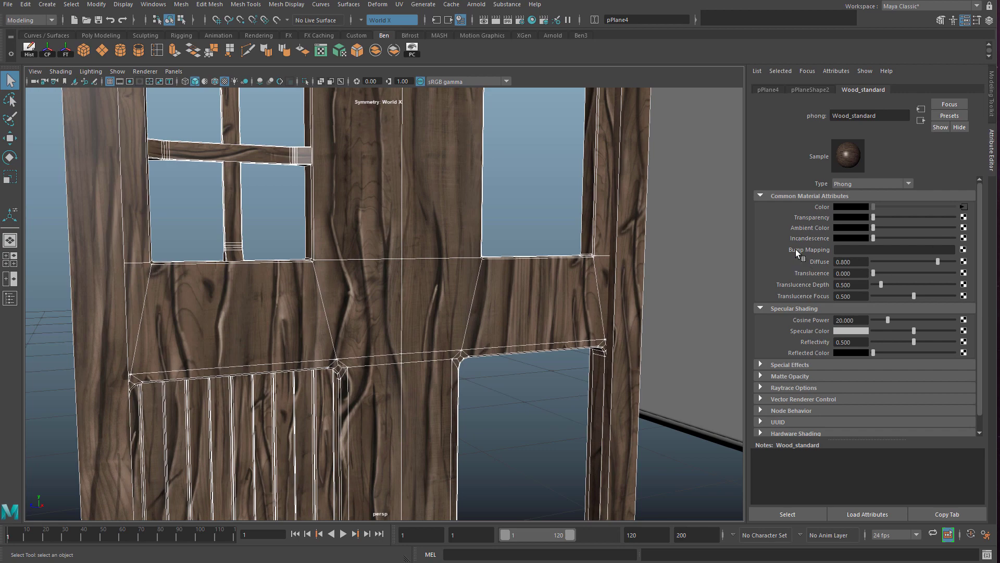
click(962, 250)
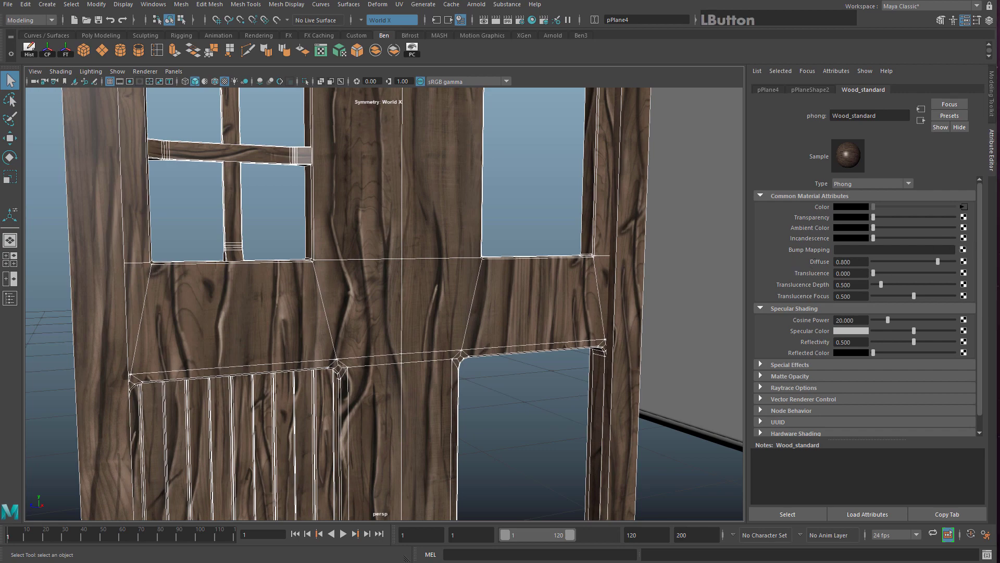
click(535, 190)
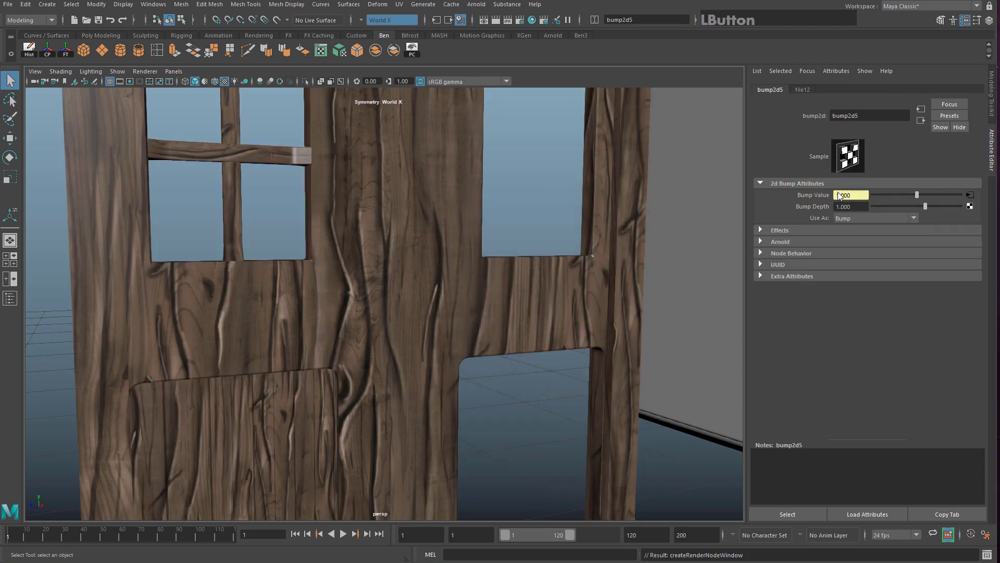
click(857, 207)
text(0.25)
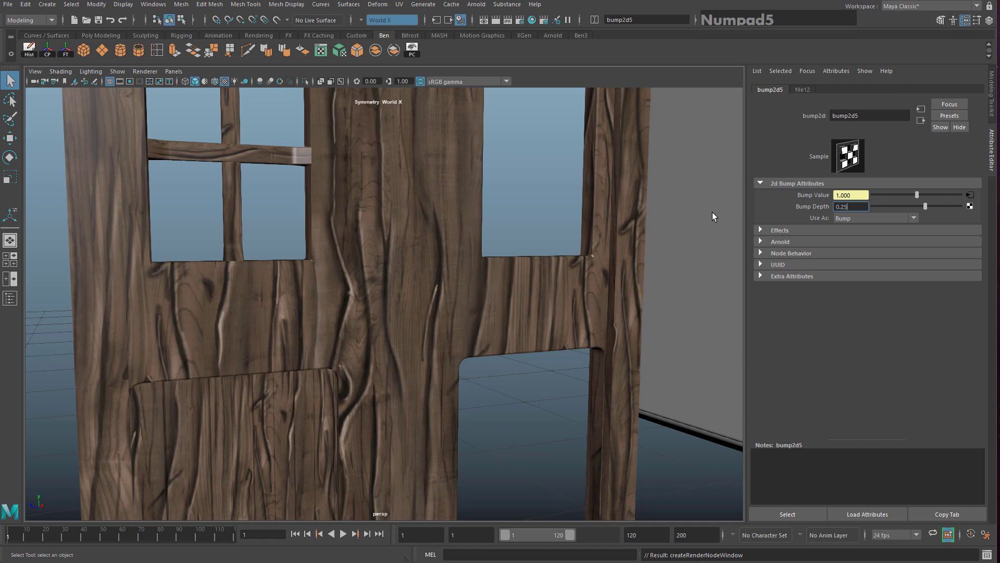
key(Return)
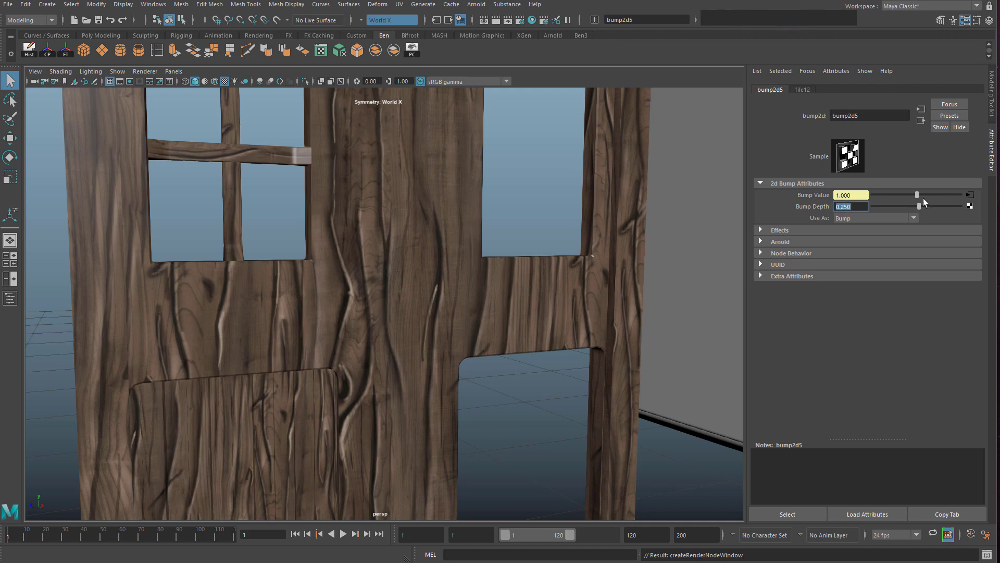
Load "Wood texture 1.jpg" from the Wood Stylised folder as the bump image
click(970, 196)
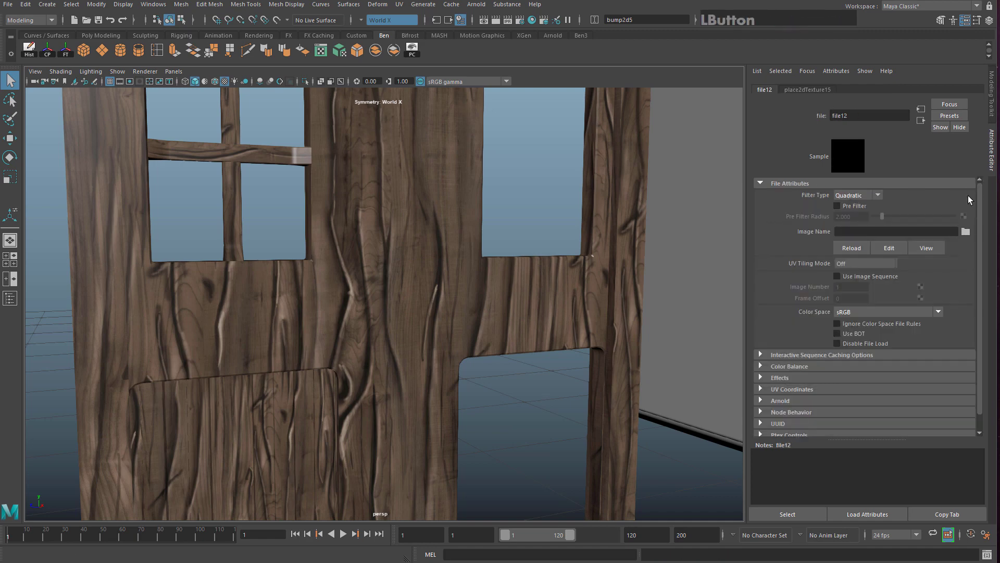
click(965, 230)
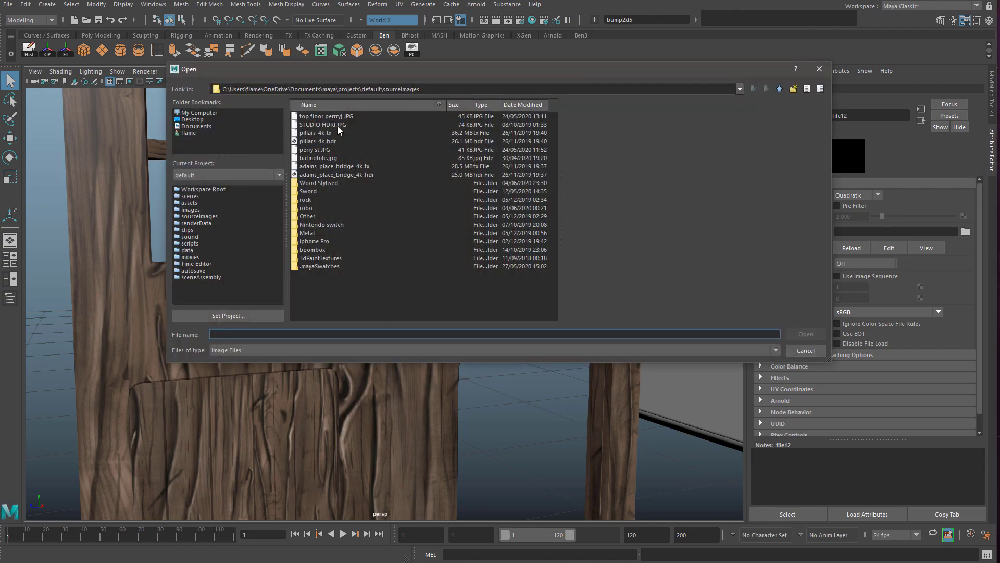
double_click(319, 183)
click(325, 116)
click(802, 333)
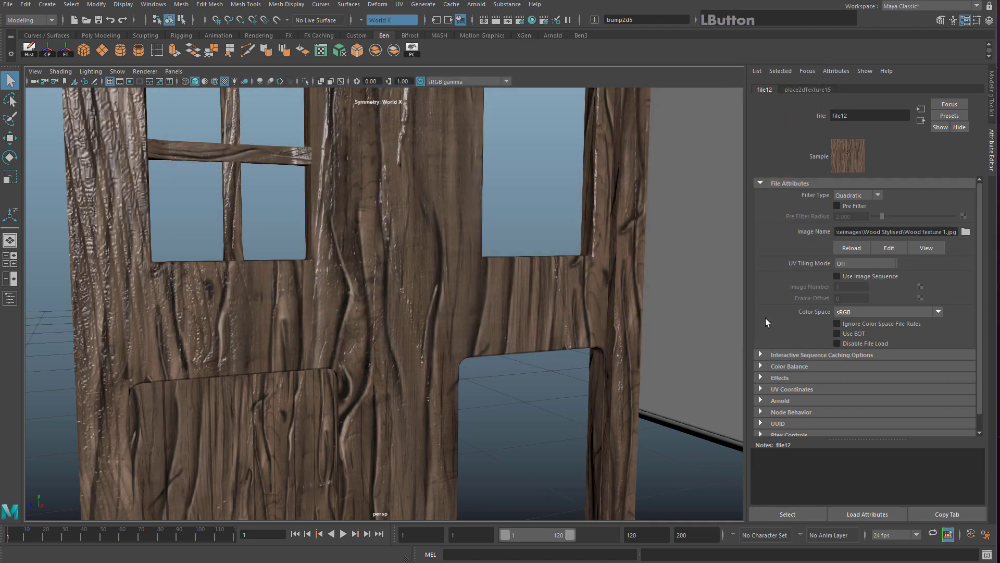
Set the bump texture's UV repeat to 3 in its 2D placement settings
alt+drag(402, 227, 379, 213)
alt+drag(570, 160, 786, 93)
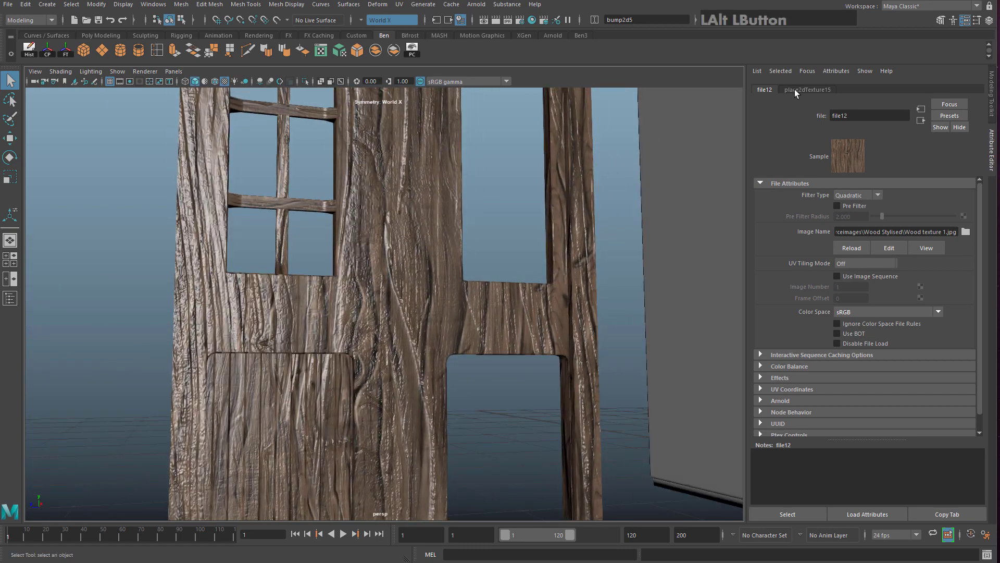
click(797, 89)
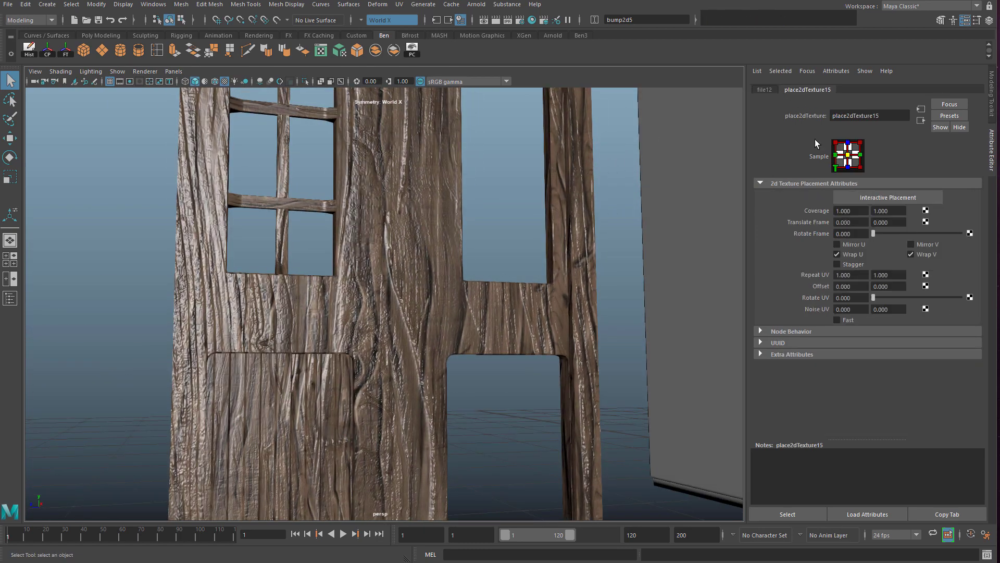
click(857, 275)
text(3)
key(Return)
Darken the Specular Color of the Wood_standard material and map a file texture to it
alt+drag(457, 234, 513, 237)
click(513, 240)
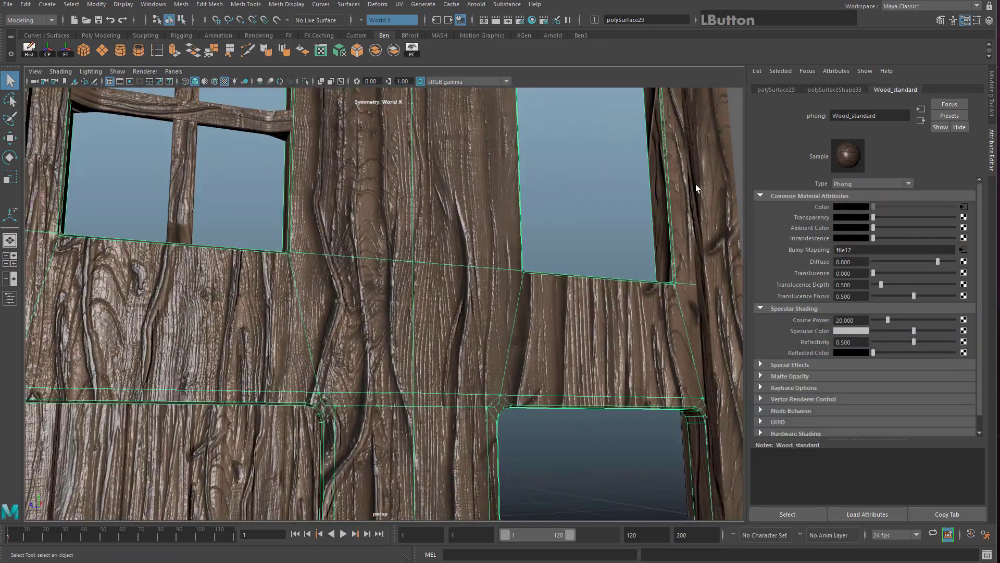
drag(911, 332, 884, 331)
alt+drag(526, 312, 601, 308)
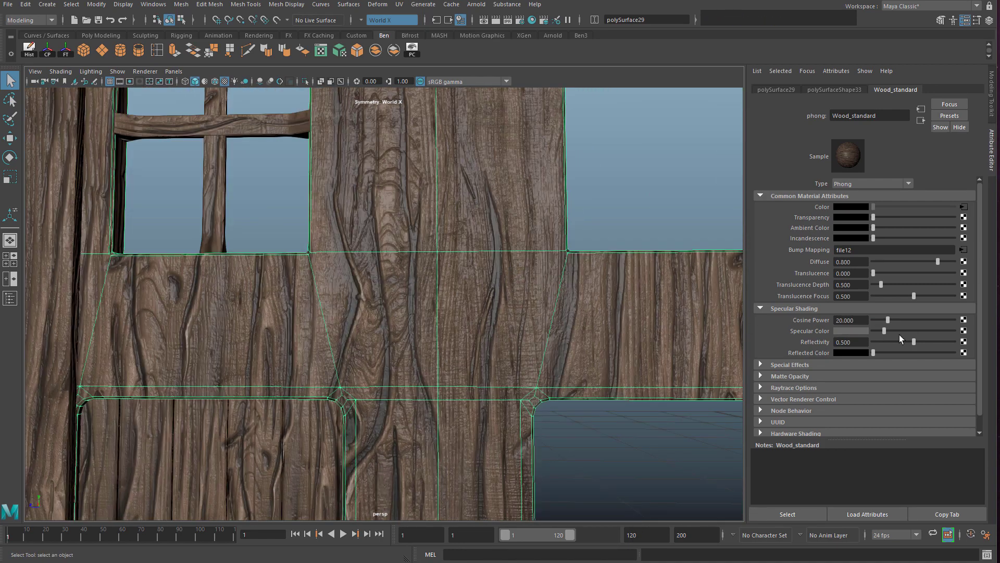
click(964, 331)
drag(942, 93, 246, 115)
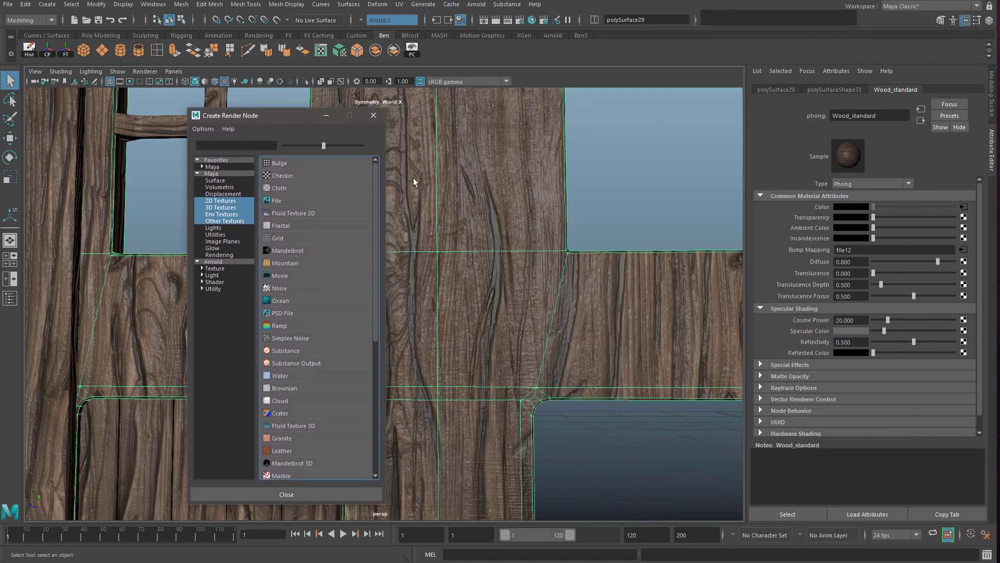
click(277, 200)
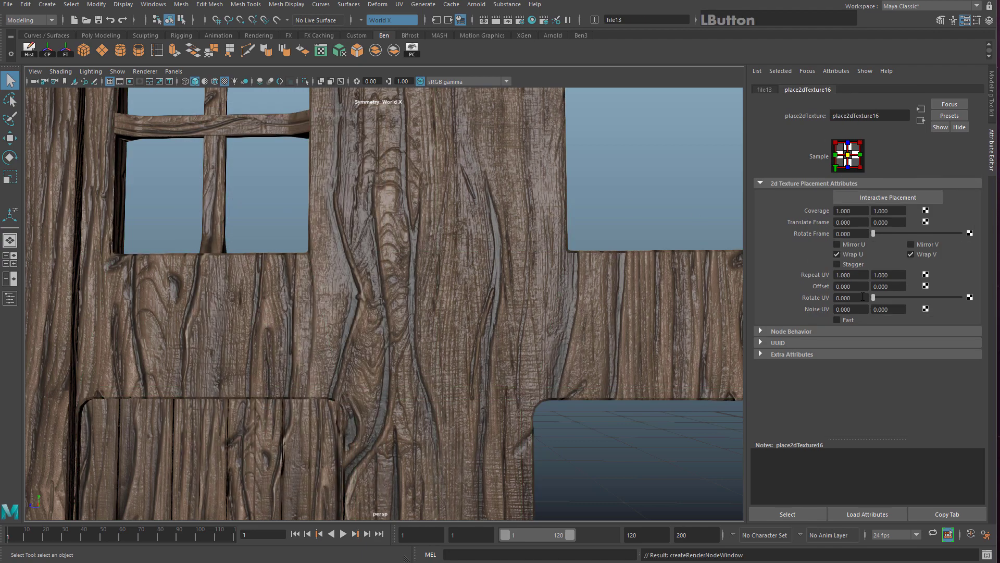
Load "Wood texture 1.jpg" as the image of the specular color texture
click(764, 90)
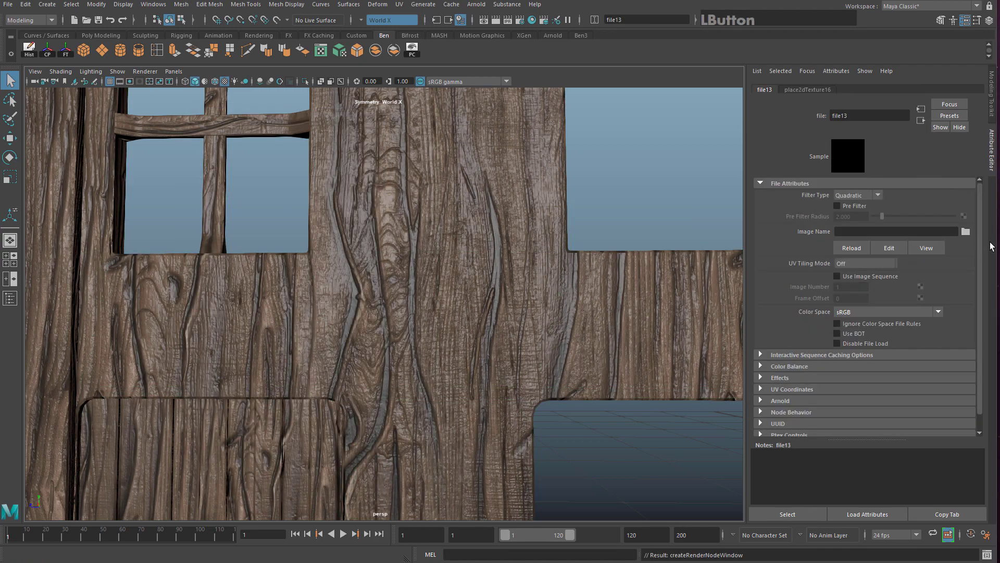
click(967, 233)
click(342, 118)
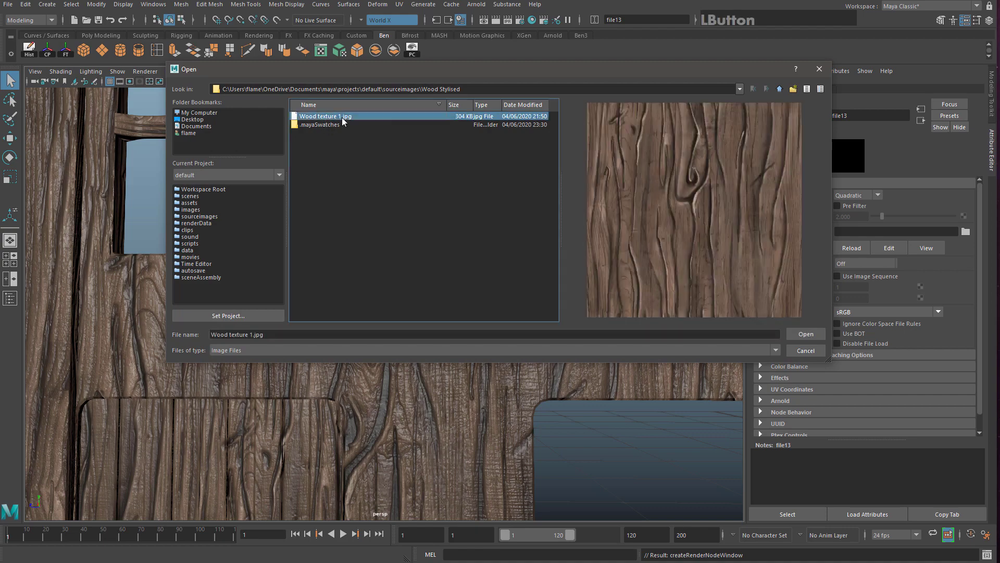
click(804, 334)
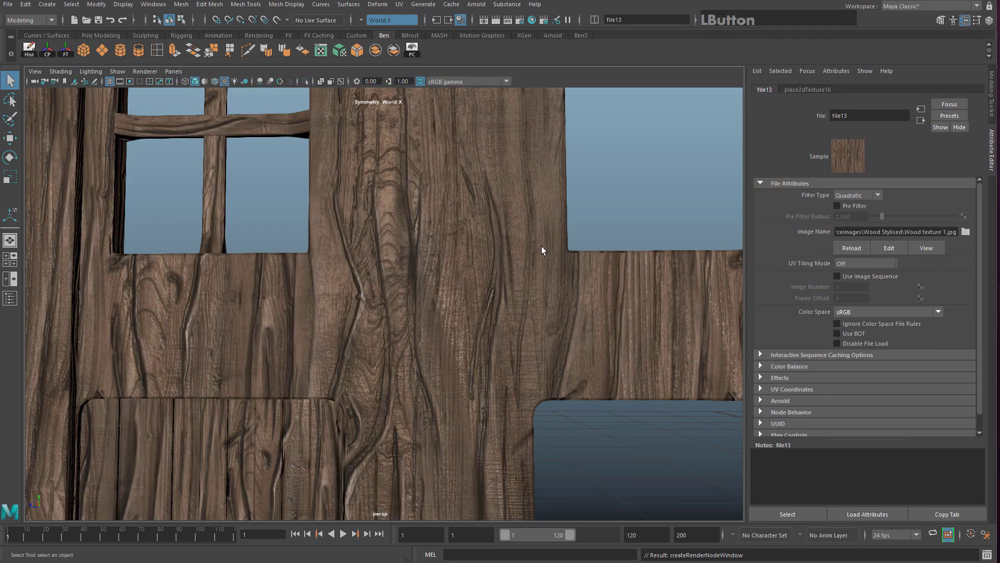
Set the specular texture's Repeat UV to 3 by 3 in its 2D placement settings
click(575, 238)
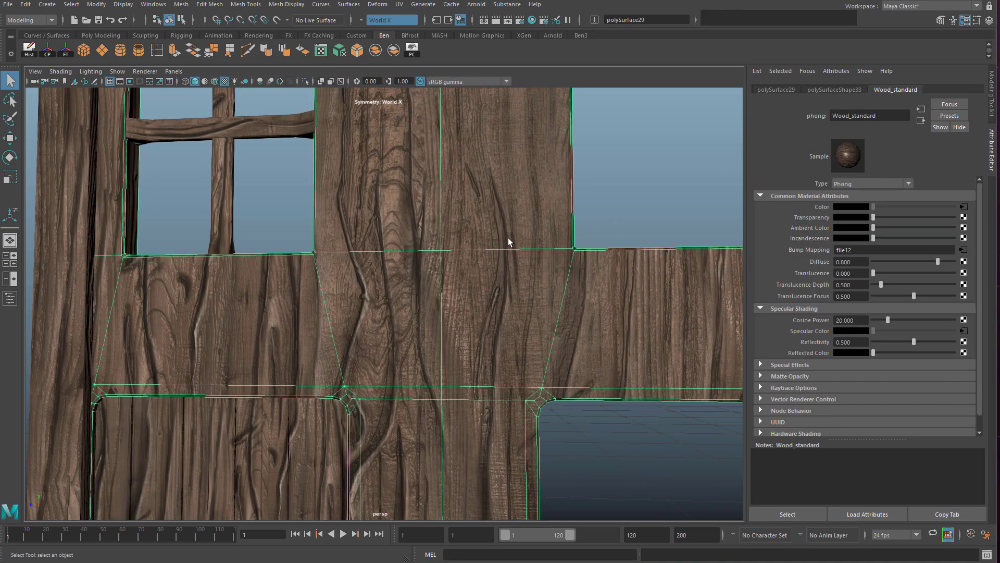
alt+drag(507, 241, 579, 259)
click(964, 331)
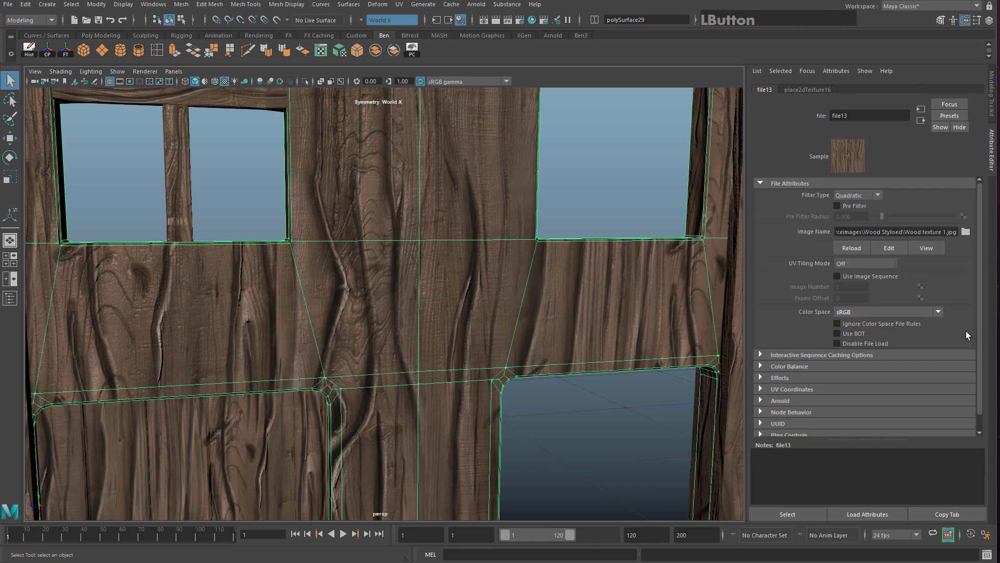
click(801, 90)
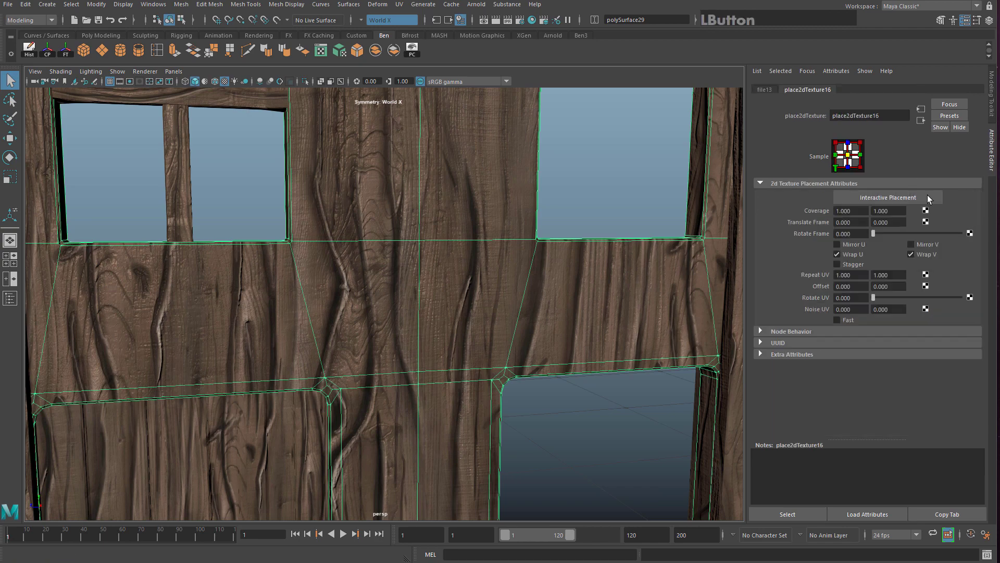
click(861, 275)
text(3)
key(Tab)
text(3)
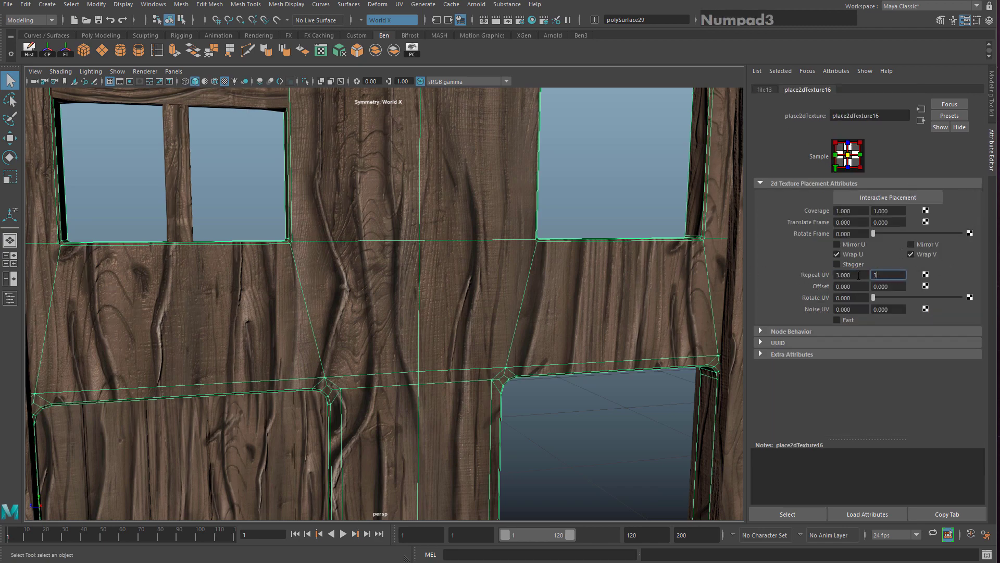
click(856, 275)
Examine the bump and specular effect of the wood material across the door panel, planks and frame
click(481, 288)
alt+drag(469, 271, 430, 273)
right_drag(462, 283, 492, 263)
alt+drag(510, 235, 609, 373)
click(607, 377)
alt+drag(544, 388, 417, 333)
click(411, 284)
alt+middle_drag(417, 333, 403, 332)
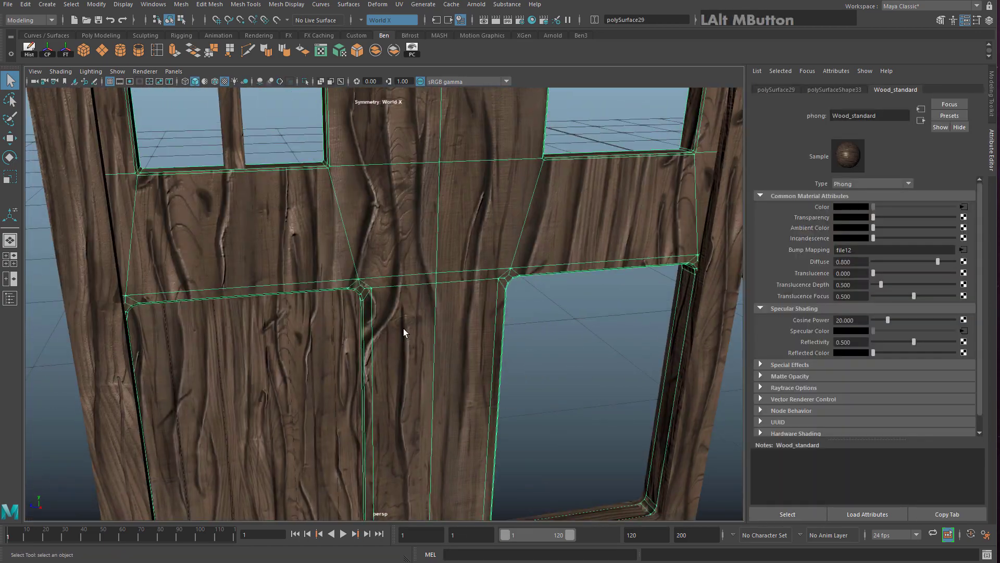
alt+drag(403, 332, 356, 329)
click(470, 370)
alt+drag(470, 370, 504, 355)
click(373, 356)
alt+middle_drag(504, 355, 674, 377)
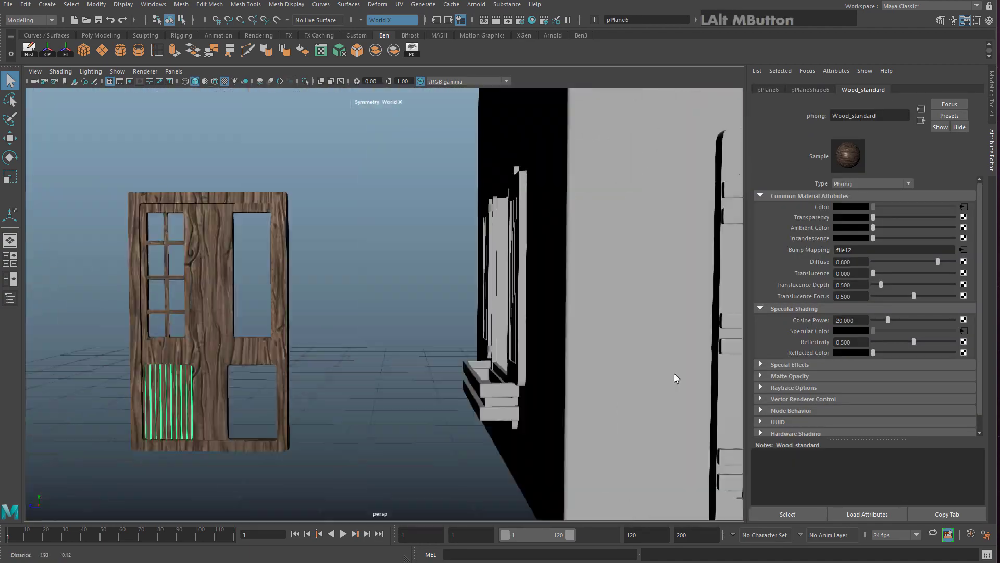
scroll(438, 337, up, 4)
alt+middle_drag(438, 337, 403, 450)
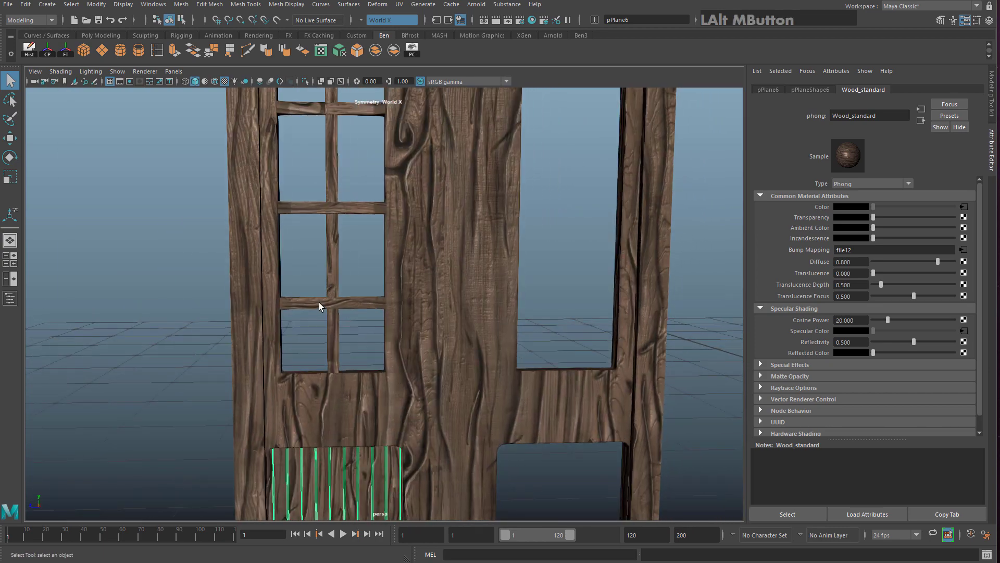
Select the window crossbars, the vertical bar, the lower plank panel and the outer door frame
click(317, 303)
alt+middle_drag(329, 205, 331, 291)
drag(305, 166, 360, 417)
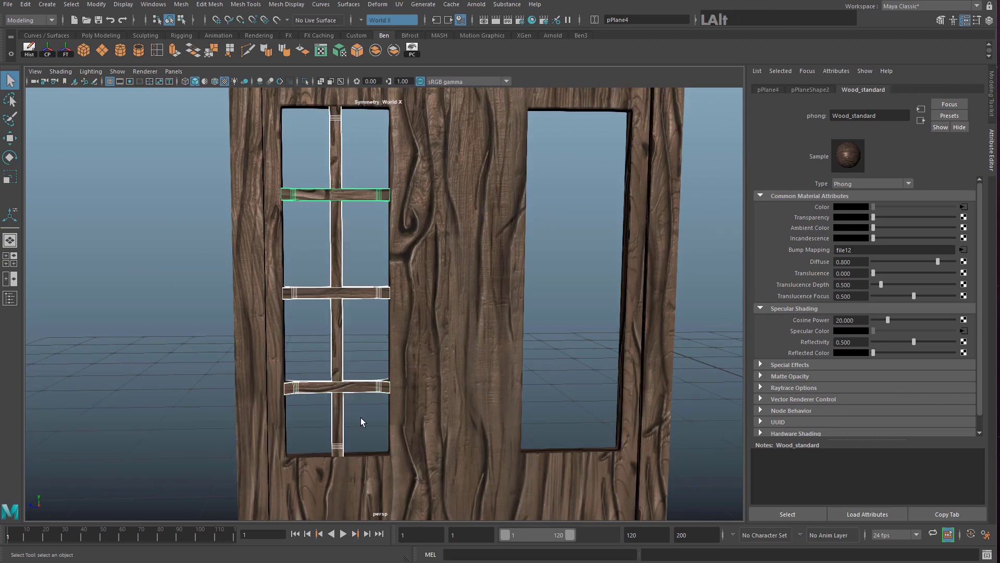
alt+middle_drag(354, 355, 349, 138)
shift+click(342, 414)
alt+middle_drag(340, 304, 386, 374)
scroll(386, 374, down, 2)
shift+click(298, 277)
alt+middle_drag(298, 277, 380, 364)
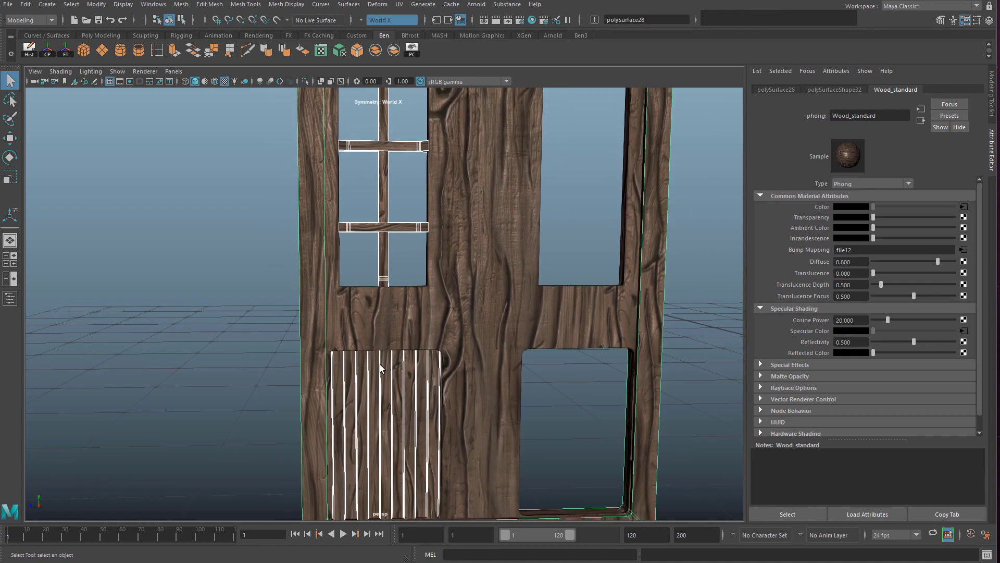
Open the Hypershade and delete the scene's unused nodes
click(532, 21)
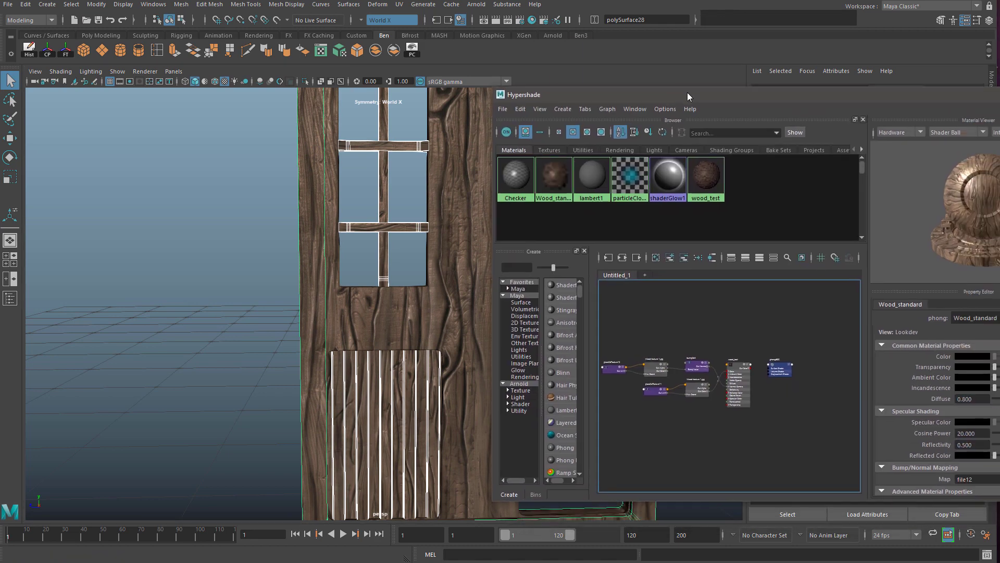
drag(687, 96, 677, 123)
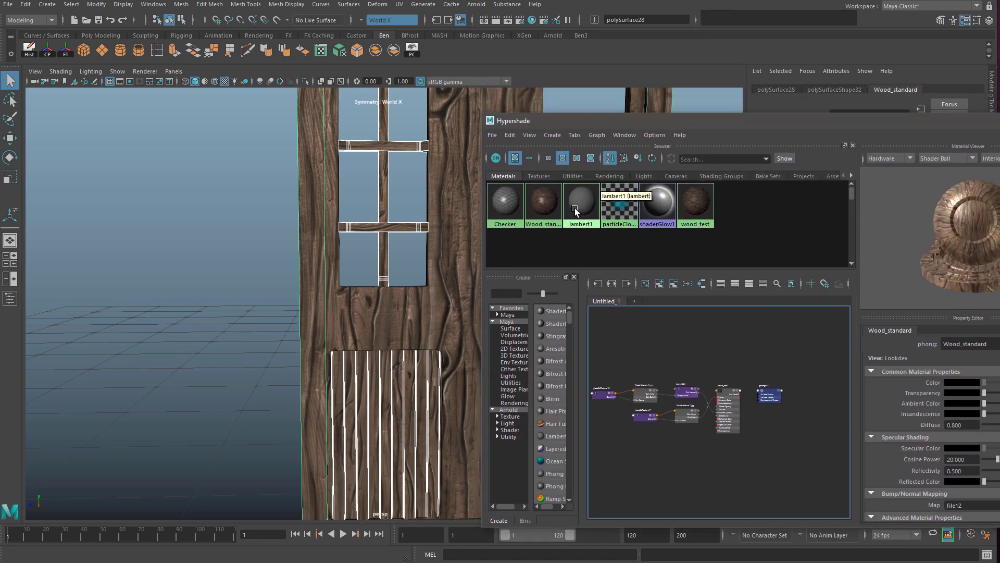
click(510, 135)
click(553, 164)
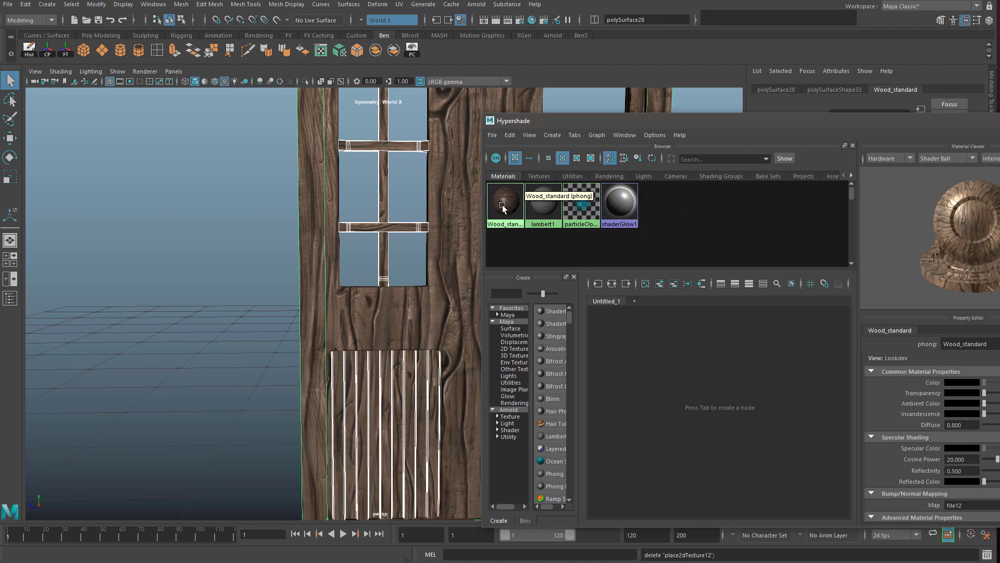
Duplicate the Wood_standard material with its shading network and name the copy Wood_Darker
click(512, 202)
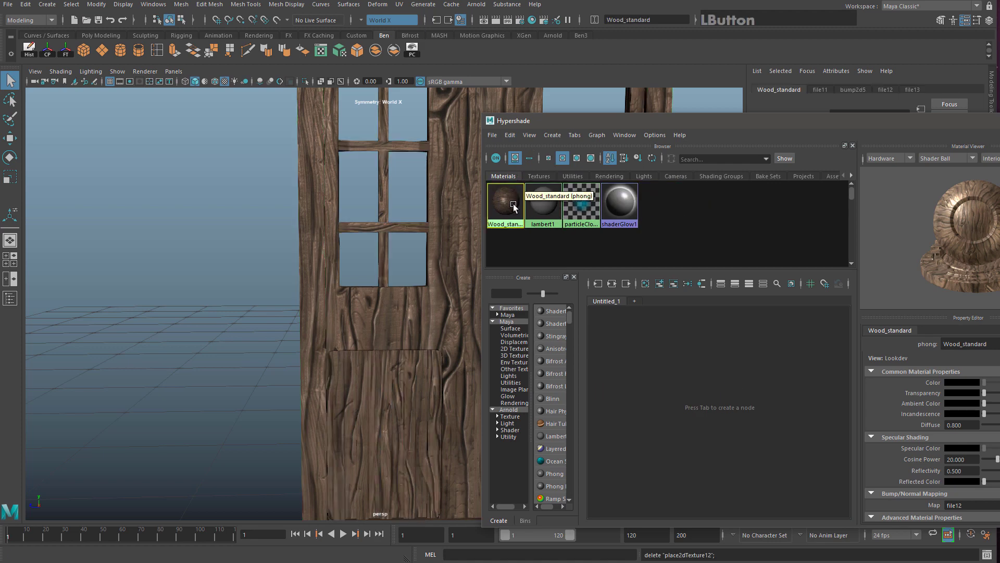
click(510, 135)
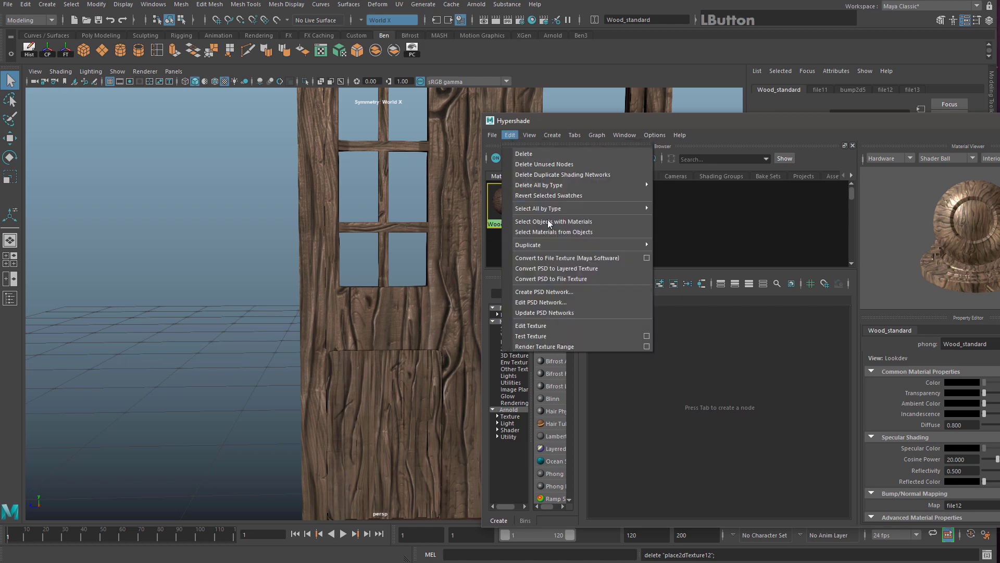
mouse_move(578, 185)
mouse_move(625, 245)
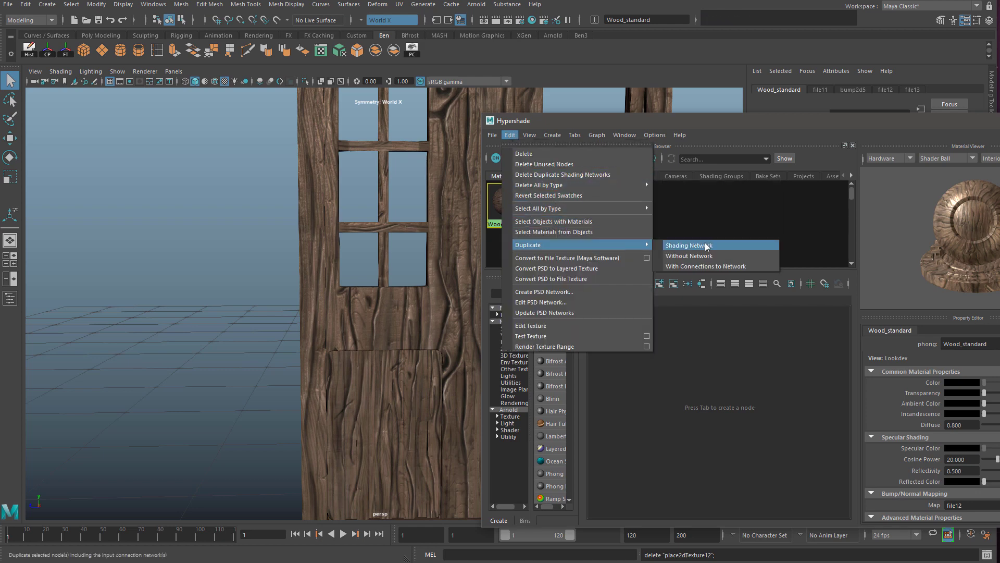
click(706, 246)
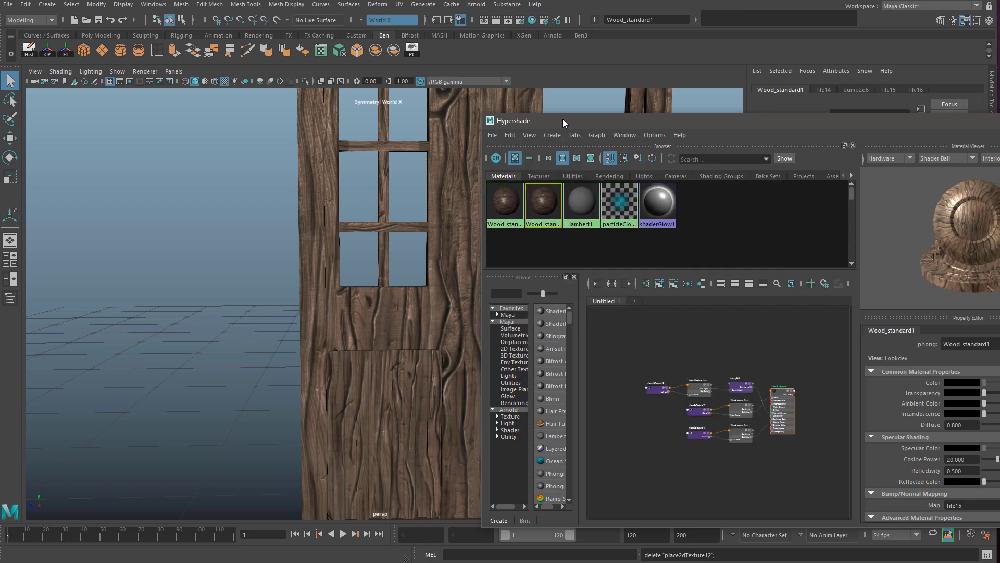
drag(563, 119, 657, 108)
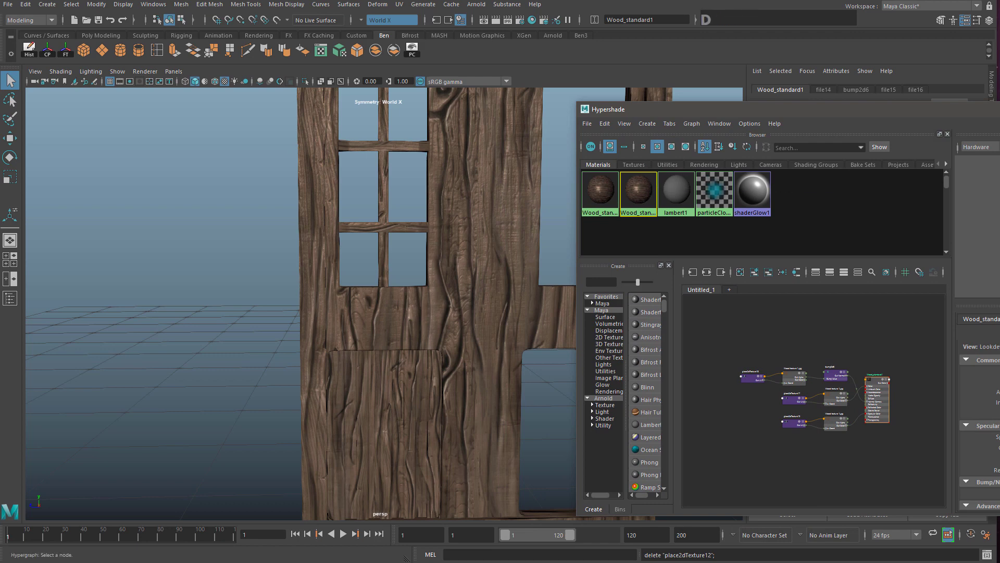
key(Return)
drag(823, 109, 860, 128)
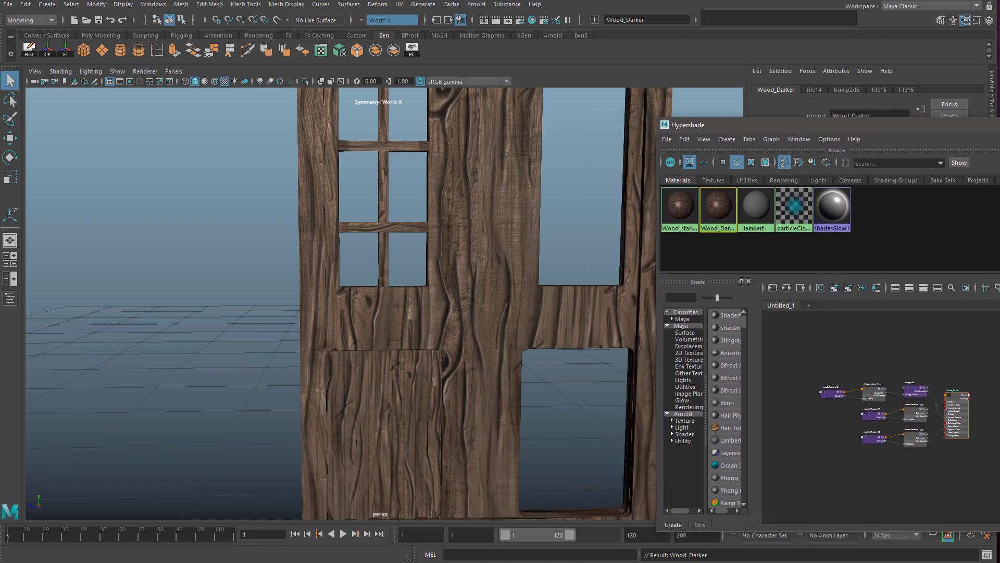
click(553, 198)
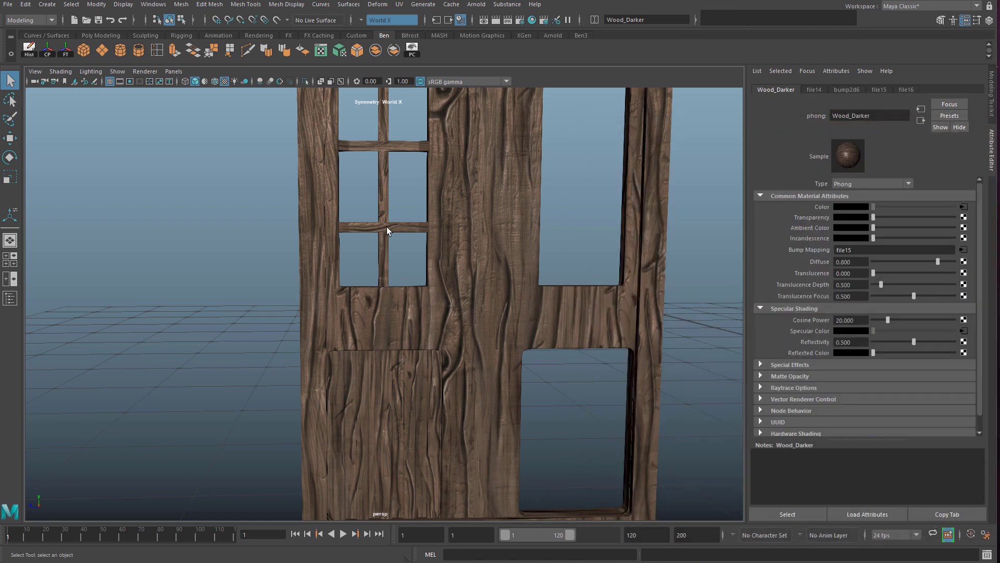
Try to assign the existing Wood_Darker material to the main door panel
alt+drag(387, 227, 458, 196)
click(433, 198)
alt+middle_drag(458, 196, 474, 212)
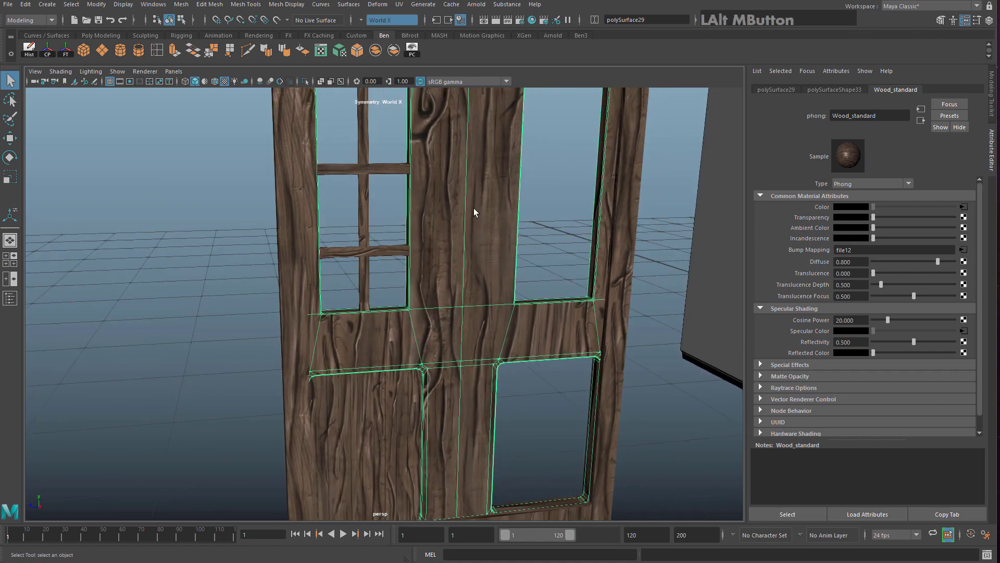
right_drag(469, 163, 556, 459)
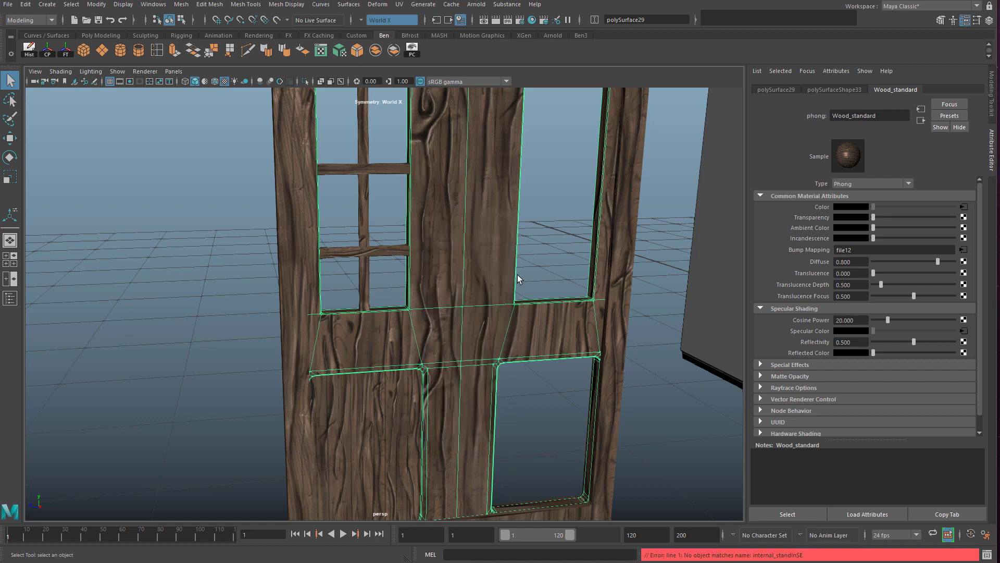
right_drag(468, 172, 545, 463)
Check the Wood_Darker material in the Hypershade and assign it to the main door panel
click(506, 81)
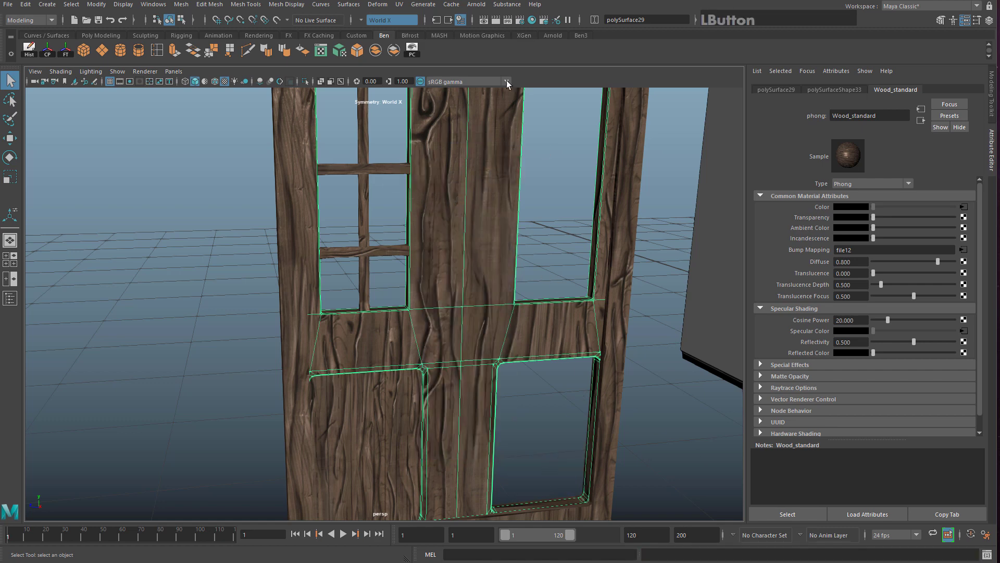
click(531, 20)
key(KP_Enter)
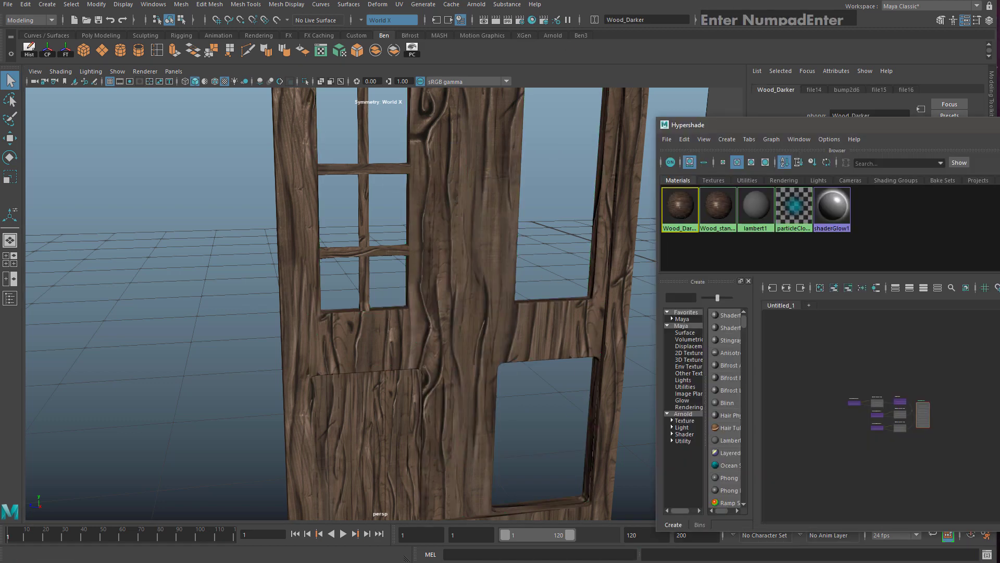
click(484, 274)
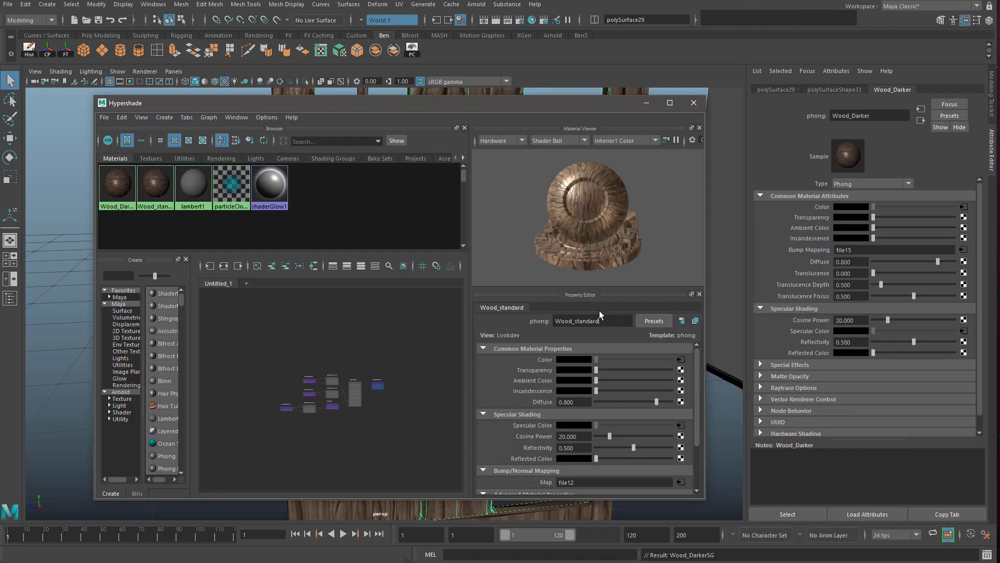
click(603, 322)
click(693, 103)
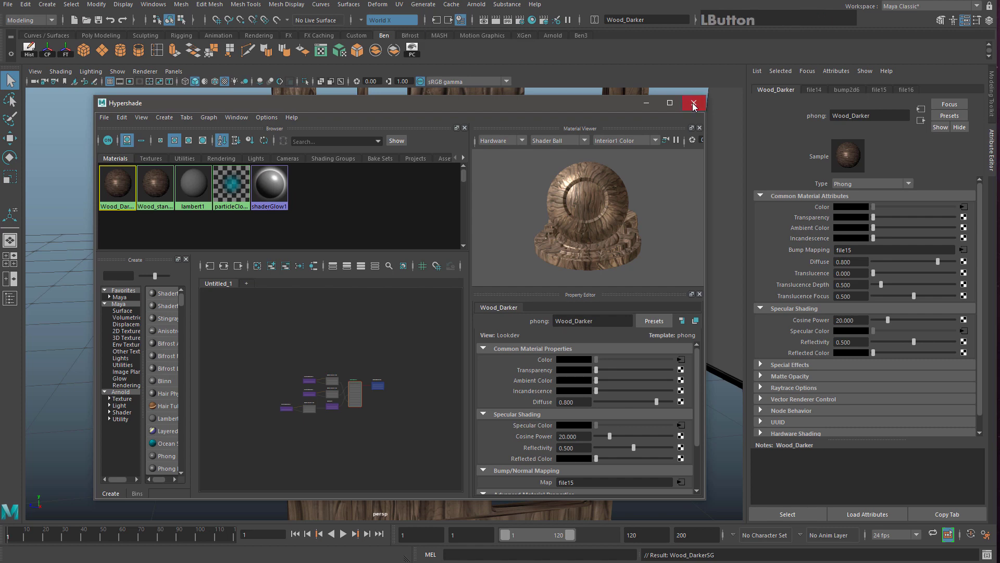
click(414, 315)
right_drag(446, 285, 528, 553)
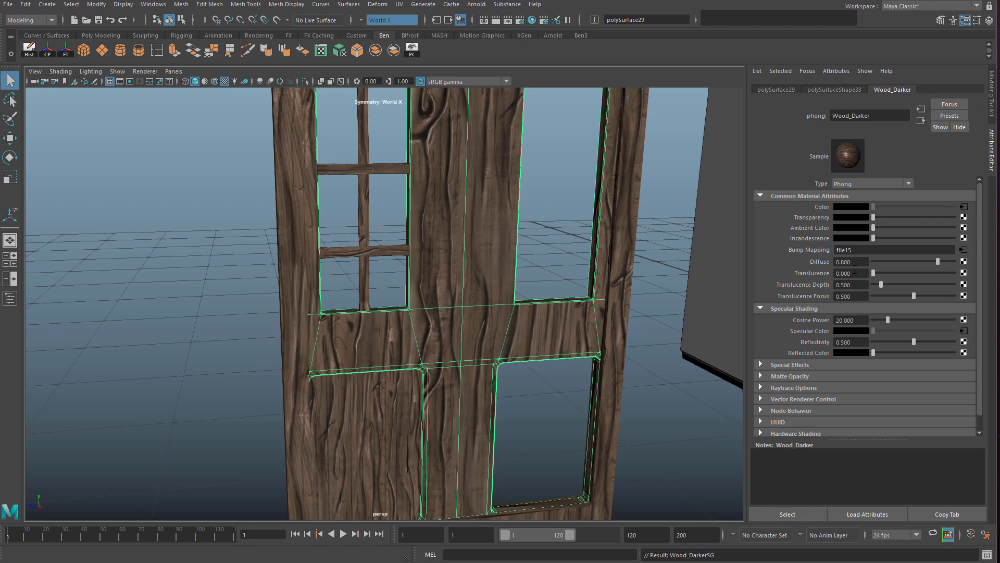
Tint the Color Gain of Wood_Darker's color texture red, with a saturation of about 0.91
click(964, 207)
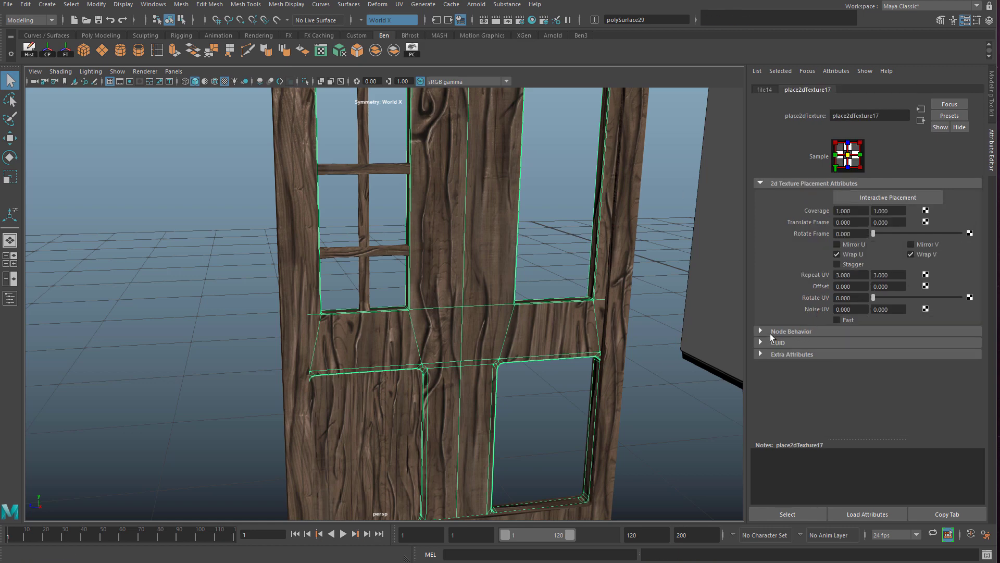
click(764, 89)
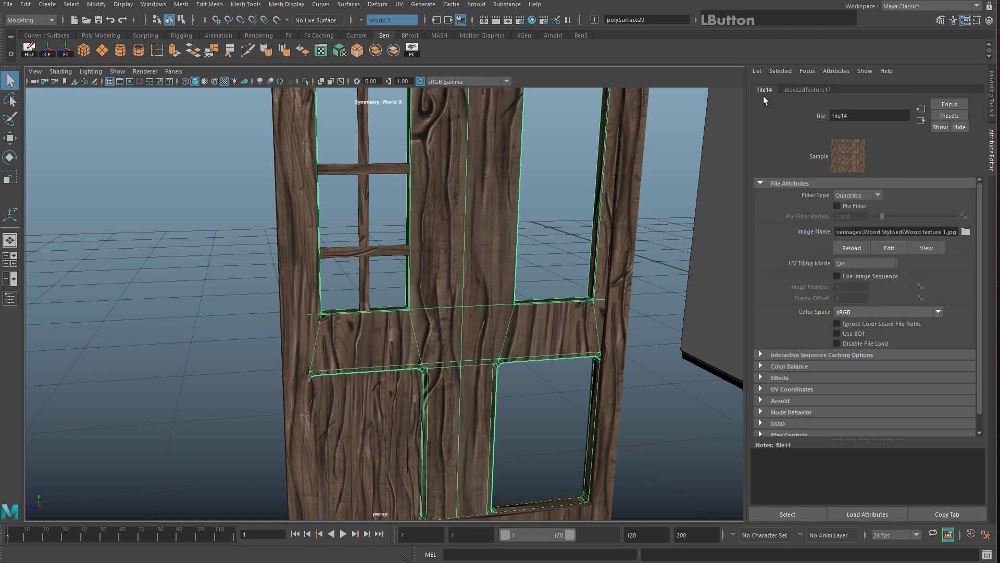
click(767, 367)
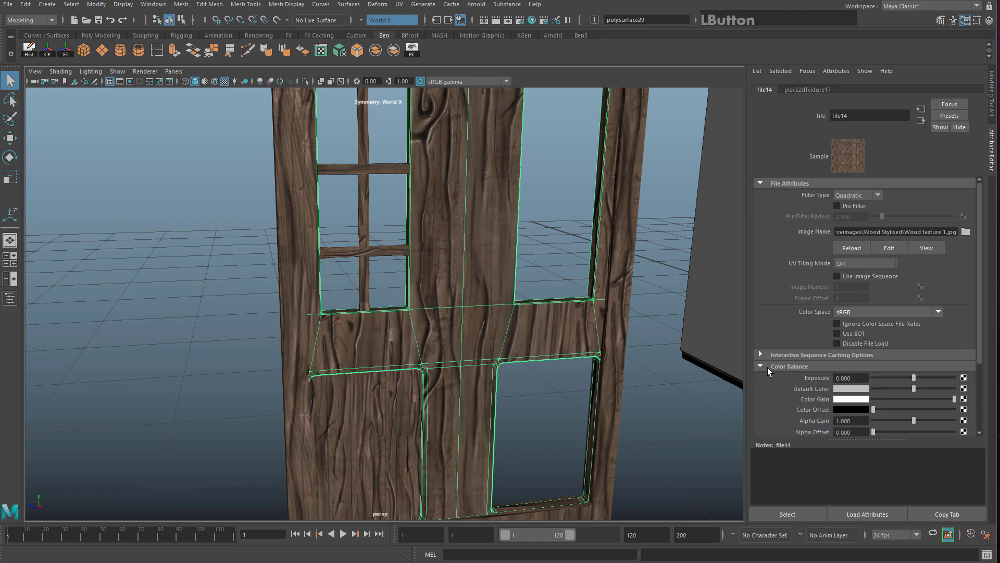
click(857, 399)
drag(816, 439, 876, 442)
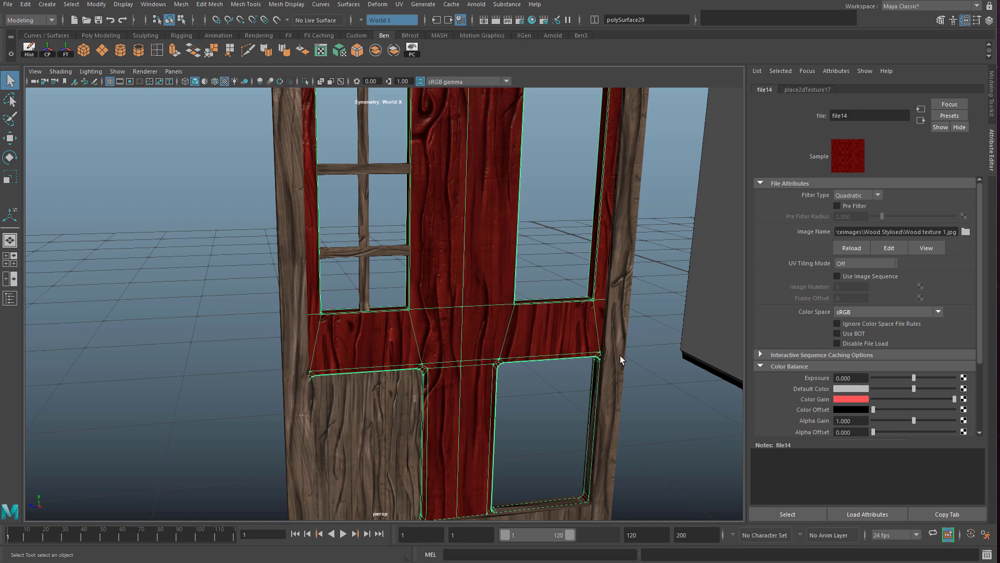
Reduce the Color Gain's saturation to about 0.21 and its value to about 0.41 for a darker brown
click(865, 399)
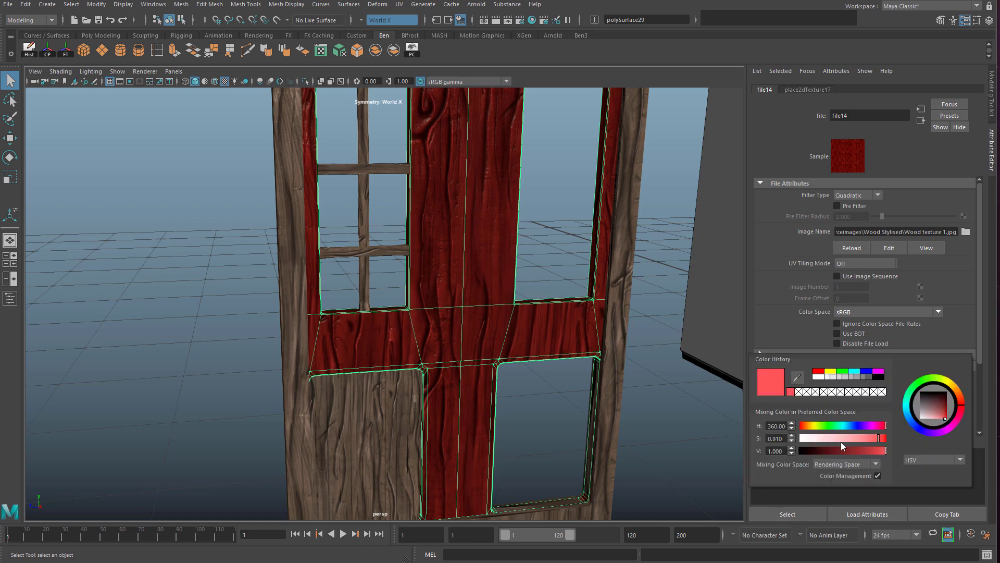
drag(859, 440, 819, 439)
drag(886, 450, 869, 452)
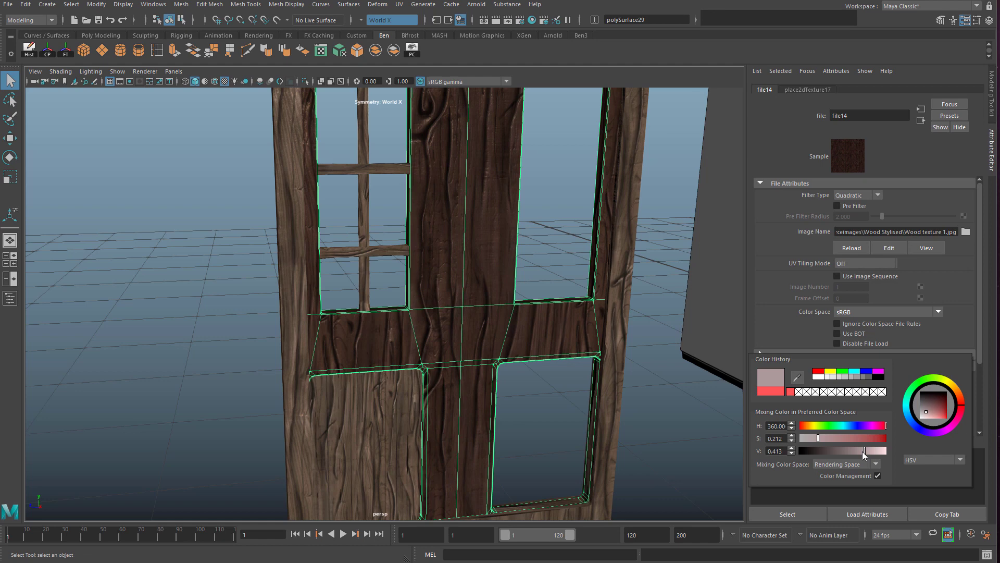
click(536, 194)
alt+right_drag(537, 194, 522, 276)
click(521, 319)
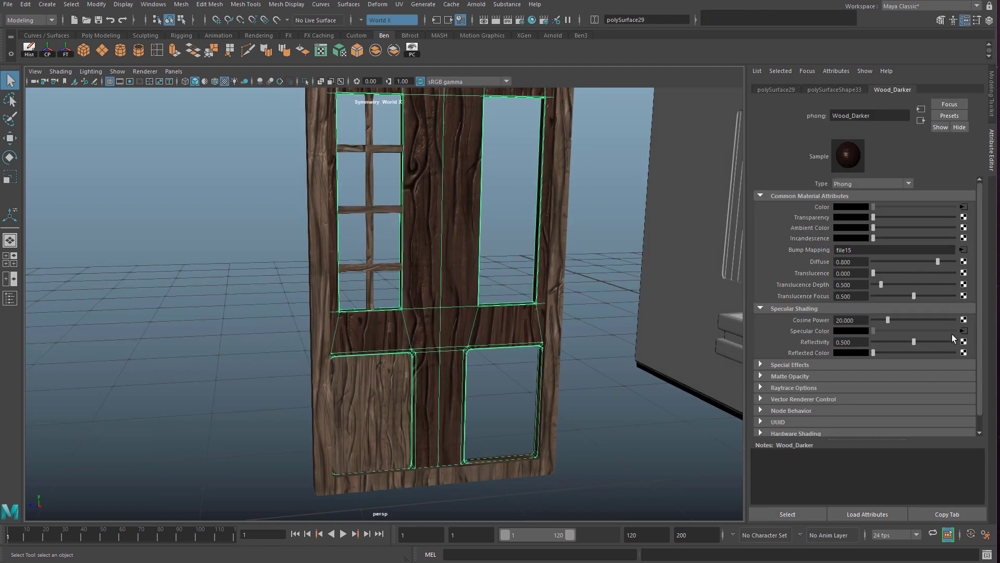
click(599, 307)
Assign the Wood_Darker material to the lowest crossbar and the vertical bar of the window
alt+drag(588, 304, 437, 300)
click(386, 265)
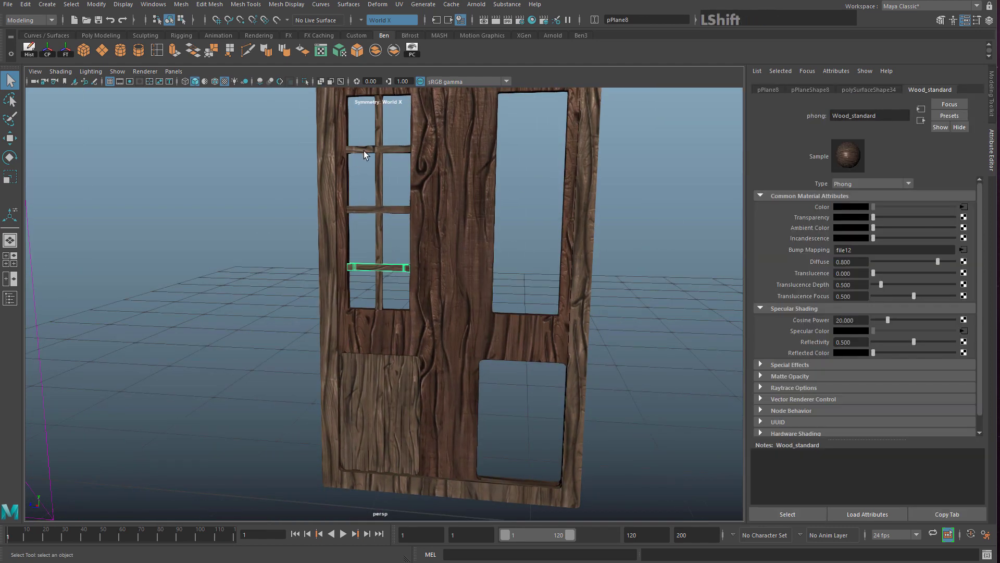
shift+click(378, 157)
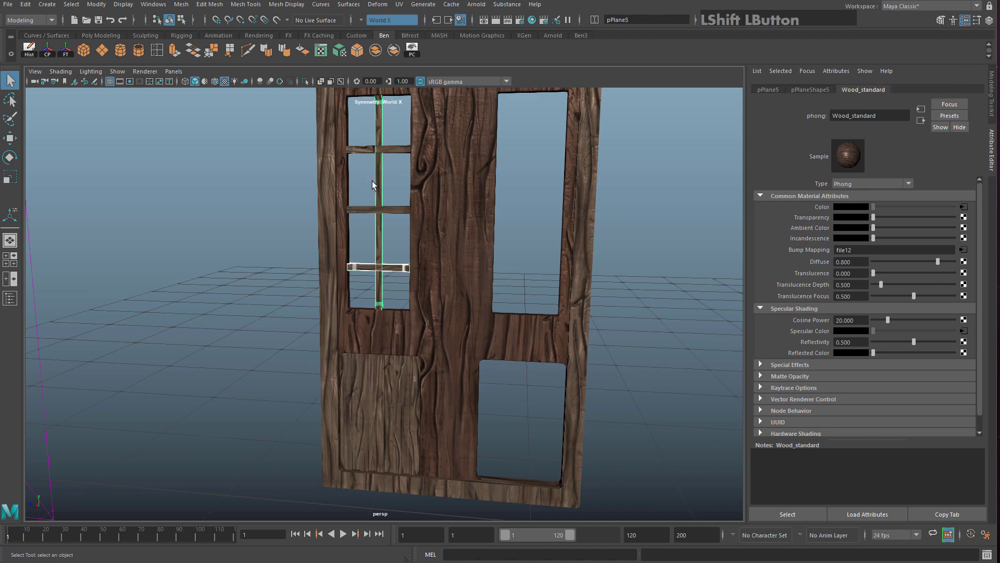
right_click(383, 172)
mouse_move(416, 459)
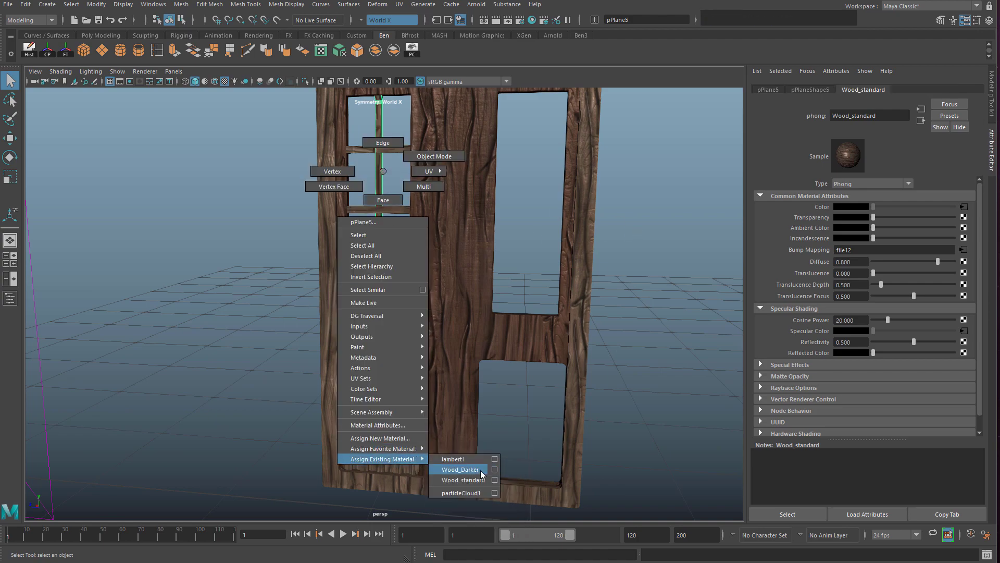
click(447, 470)
click(620, 275)
Duplicate the lower plank panel and move the copy across into the empty lower opening of the door
alt+drag(620, 275, 163, 364)
click(313, 339)
key(f)
key(w)
key(ctrl+d)
key(e)
key(j)
key(w)
drag(318, 315, 427, 300)
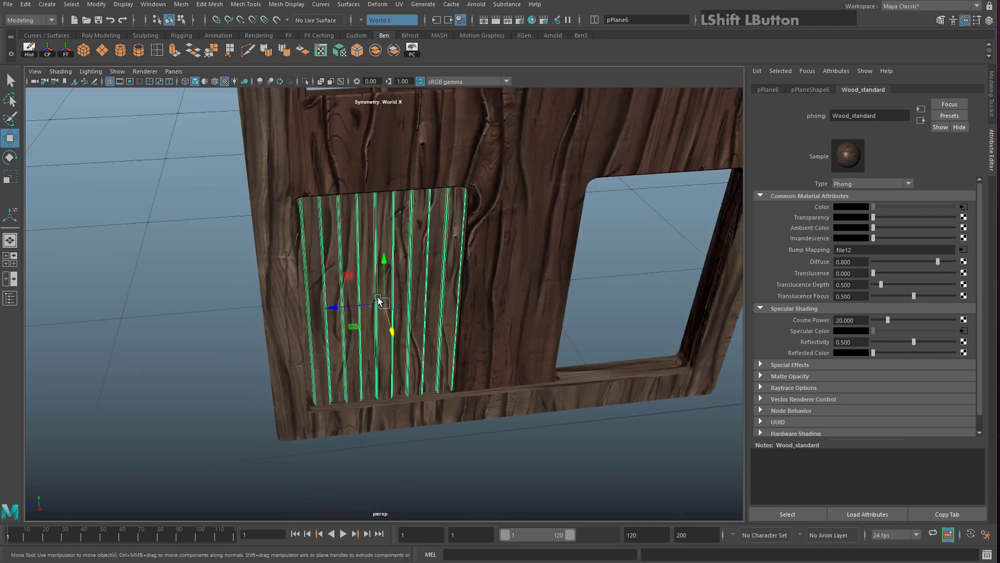
key(ctrl+d)
drag(334, 308, 577, 281)
alt+right_drag(577, 281, 474, 284)
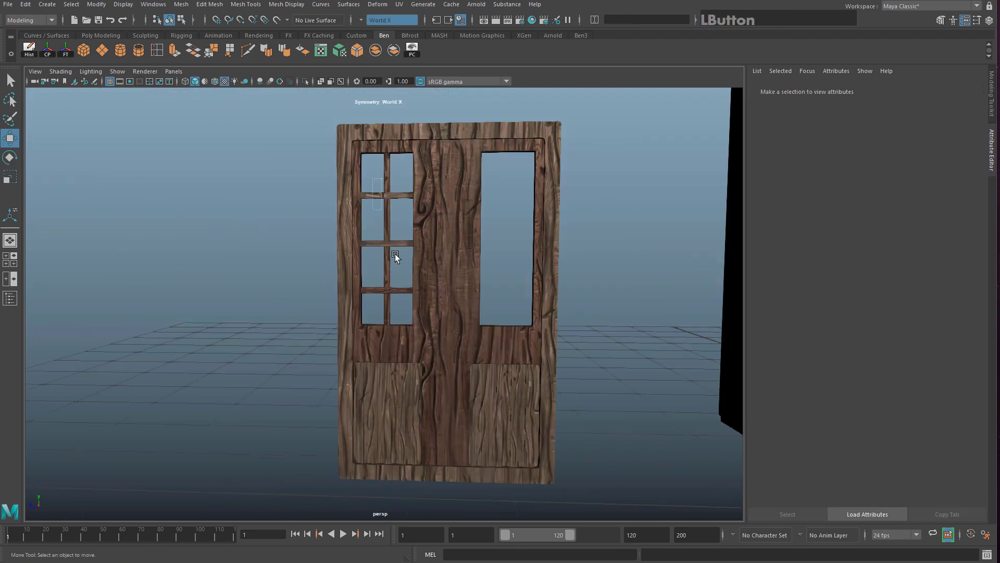
Examine the wood tones of the window bars, door panel and outer frame
click(395, 255)
alt+right_drag(391, 302, 418, 234)
alt+middle_drag(418, 235, 408, 248)
alt+drag(407, 248, 403, 227)
alt+right_drag(403, 227, 420, 214)
alt+middle_drag(420, 214, 415, 232)
key(f)
click(401, 223)
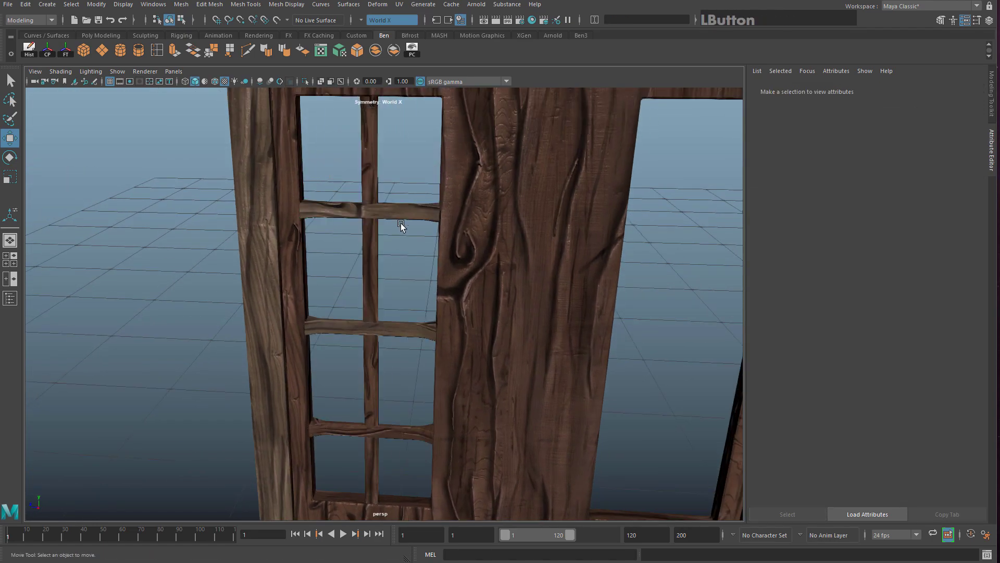
alt+drag(401, 223, 409, 212)
alt+right_drag(408, 212, 365, 229)
click(364, 234)
click(202, 255)
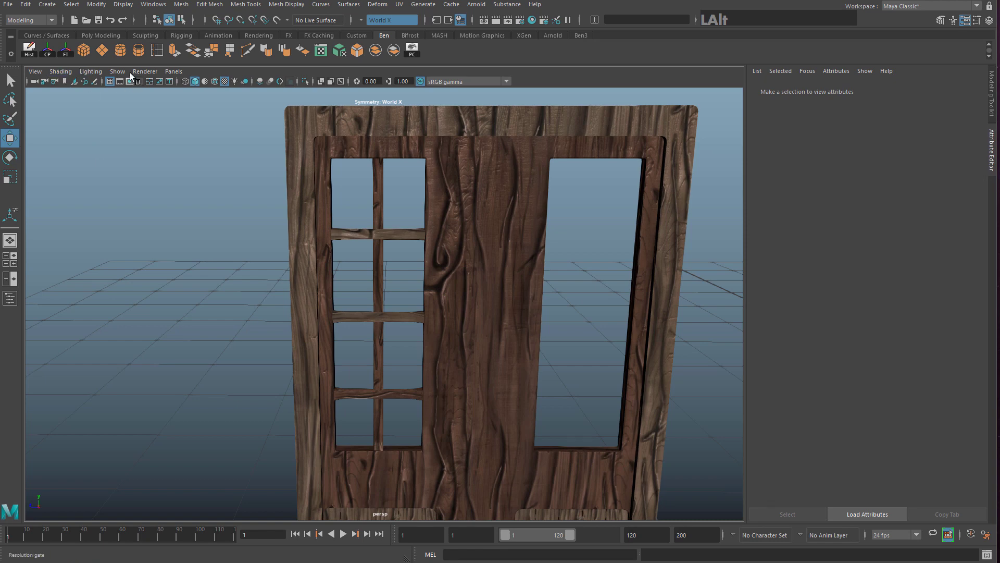
Create a polygon plane in the side view covering the lower-left pane opening of the left window
click(101, 50)
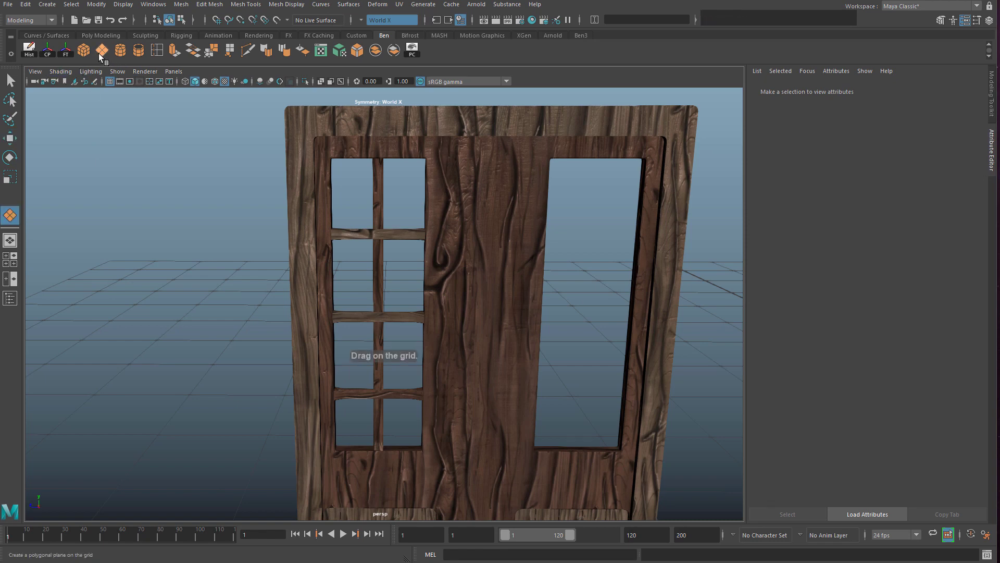
key(space)
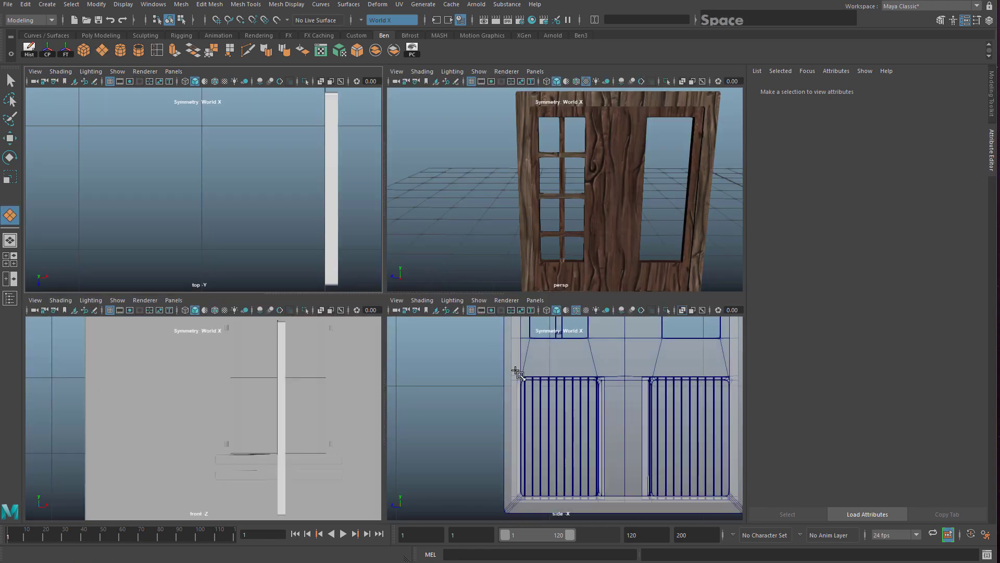
key(space)
alt+middle_drag(463, 267, 384, 379)
scroll(364, 319, up, 1)
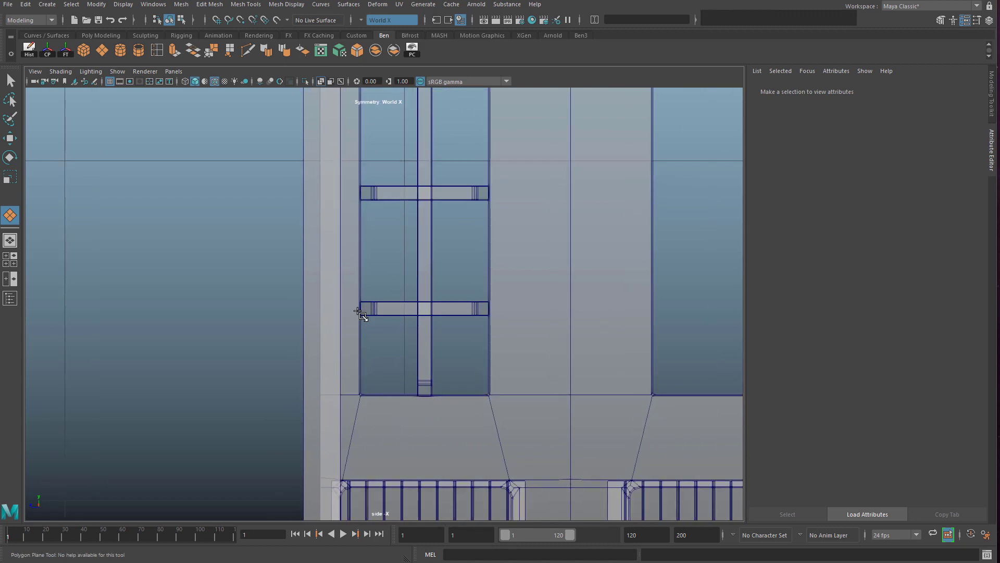
drag(357, 312, 435, 401)
key(w)
key(space)
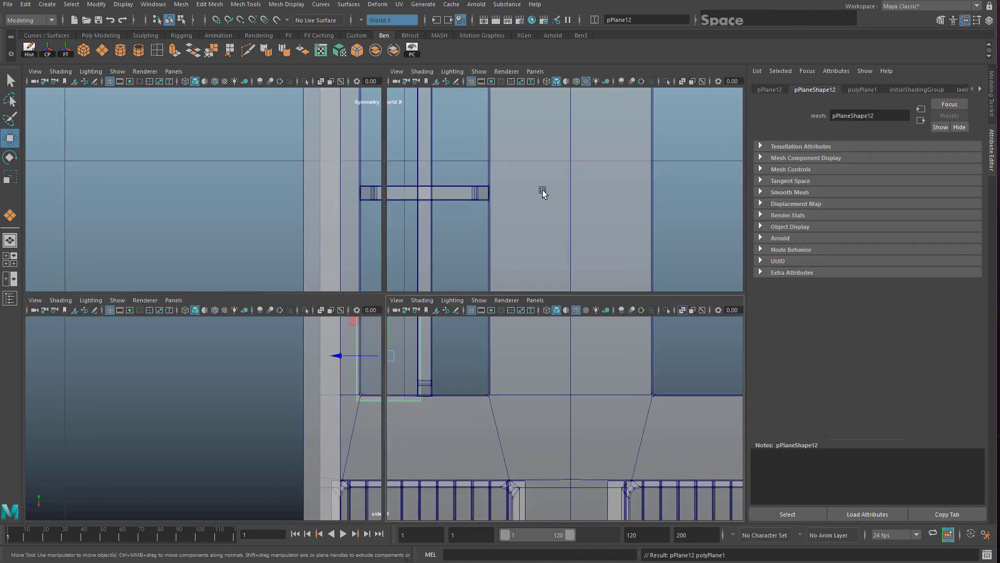
key(space)
Assign a new Phong material named Glass to the new window pane
key(f)
alt+drag(388, 260, 357, 264)
right_drag(363, 282, 370, 537)
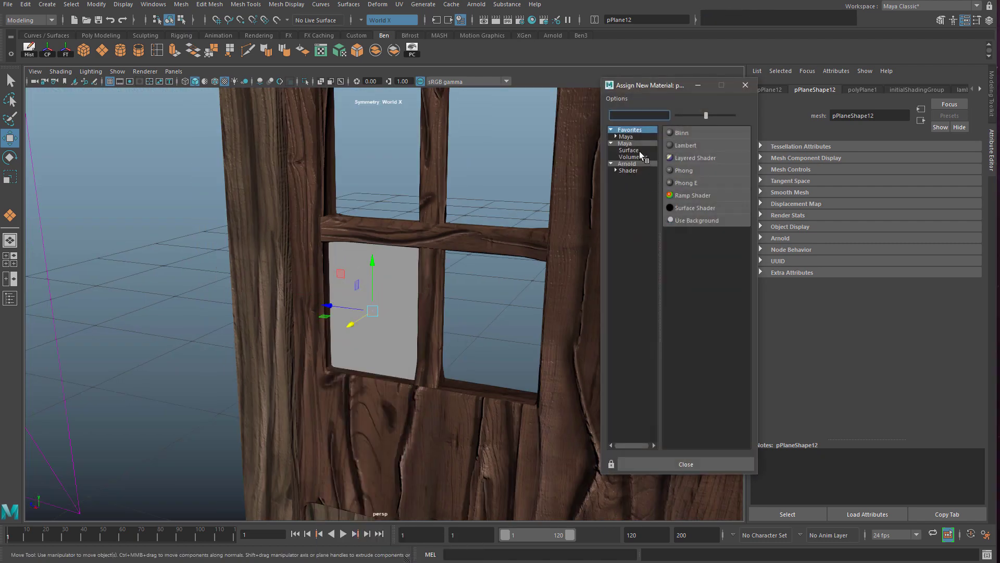
click(709, 174)
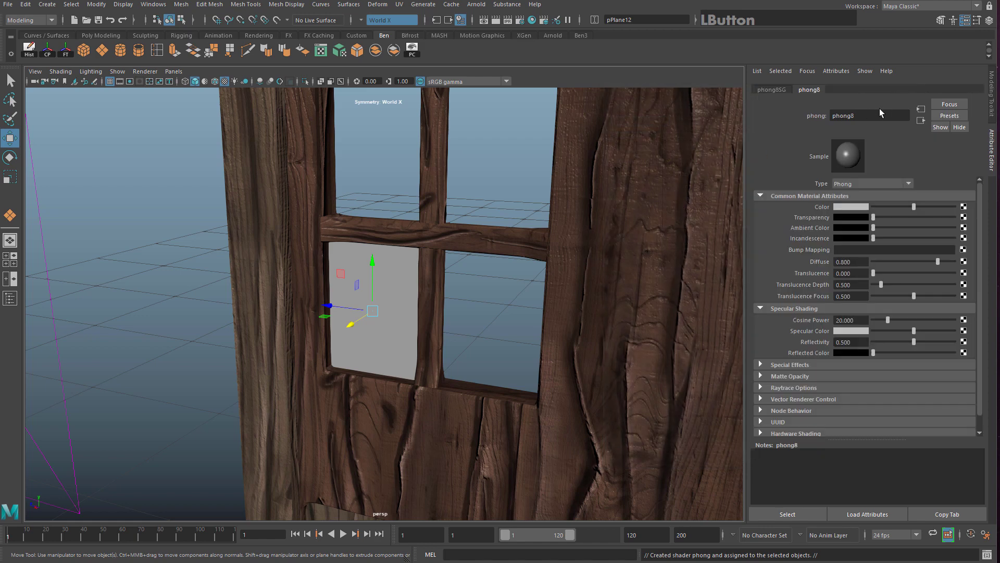
text(Glass)
key(Return)
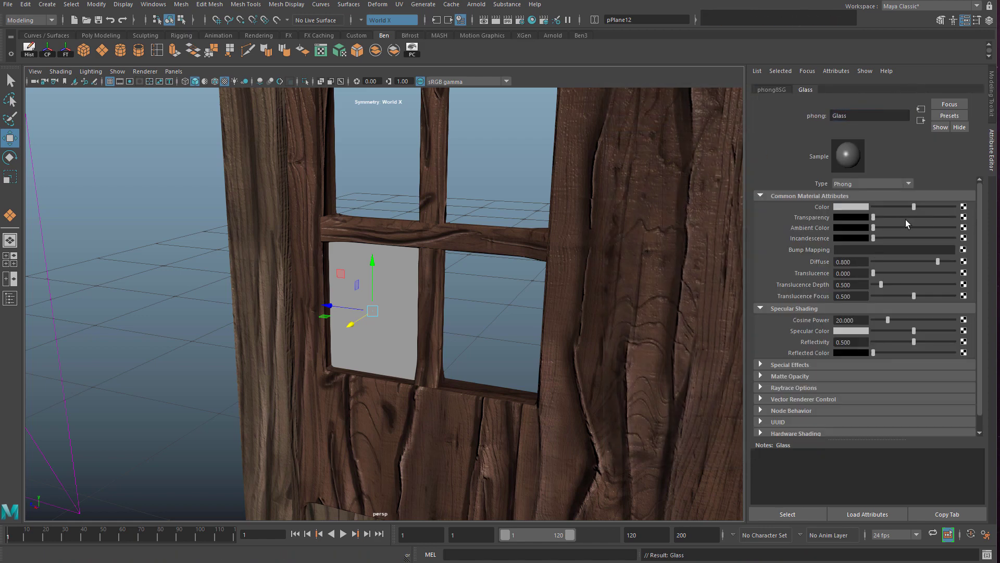
Raise the Glass material's Transparency to a light grey to make the pane see-through
drag(886, 217, 911, 218)
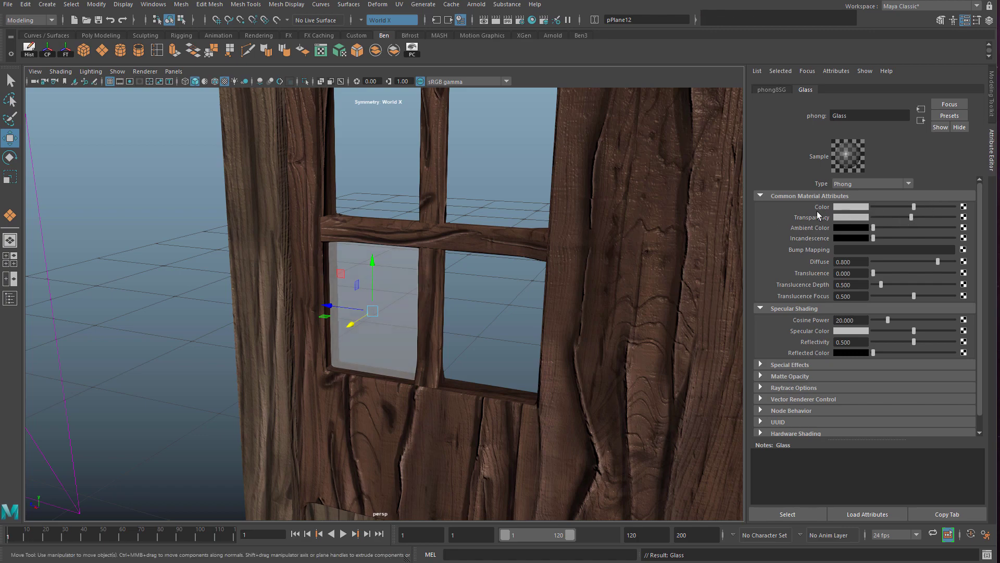
alt+drag(362, 311, 433, 211)
alt+middle_drag(433, 211, 402, 261)
click(395, 298)
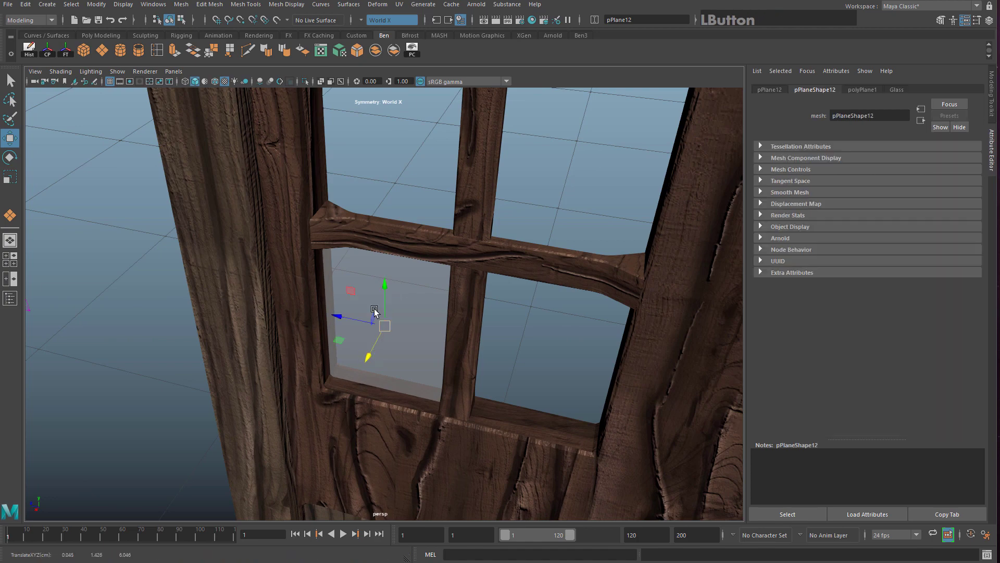
alt+drag(356, 289, 367, 318)
Connect a file texture to the Glass material's Color and load glass dirty.JPG from the Wood Stylised folder
click(897, 89)
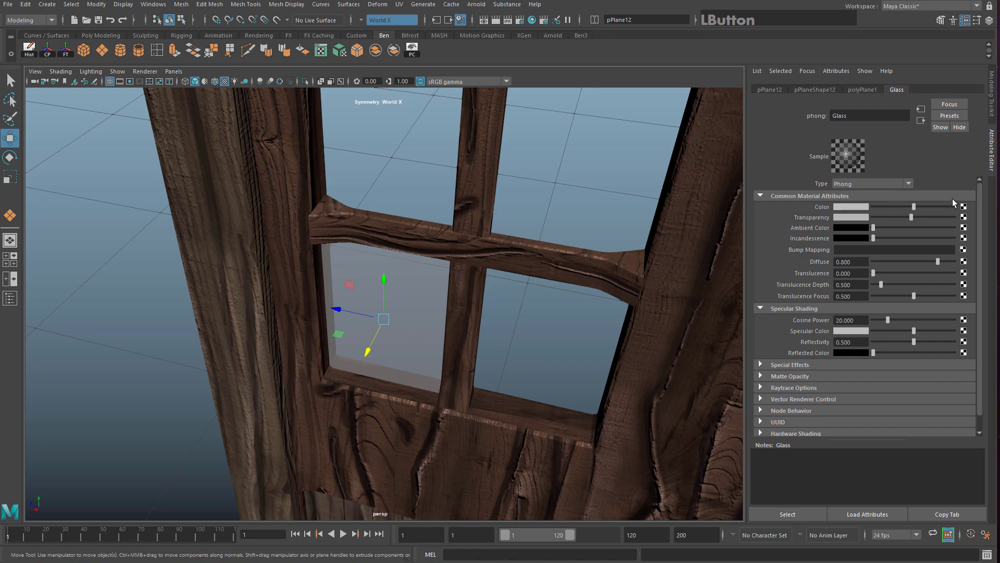
click(914, 181)
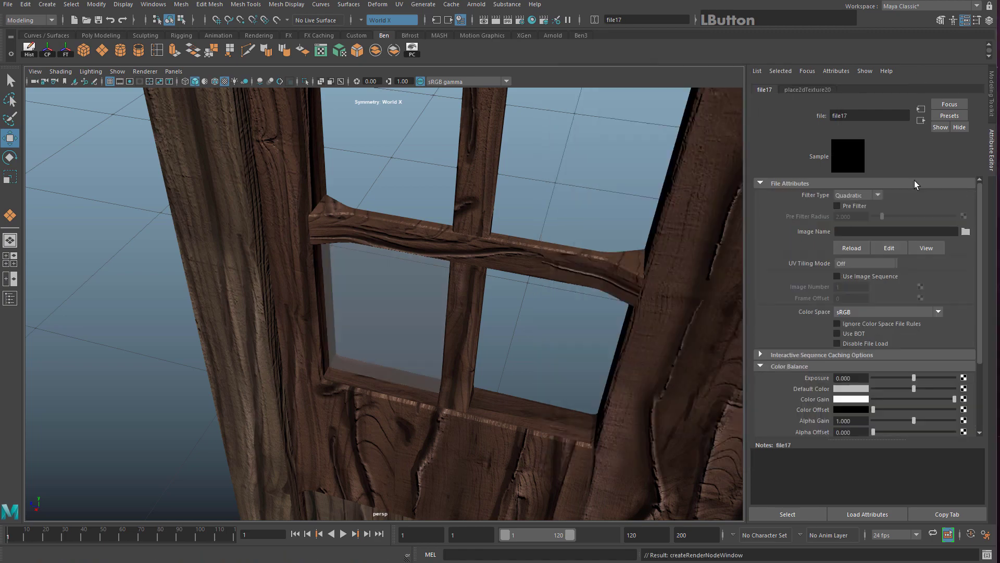
click(966, 231)
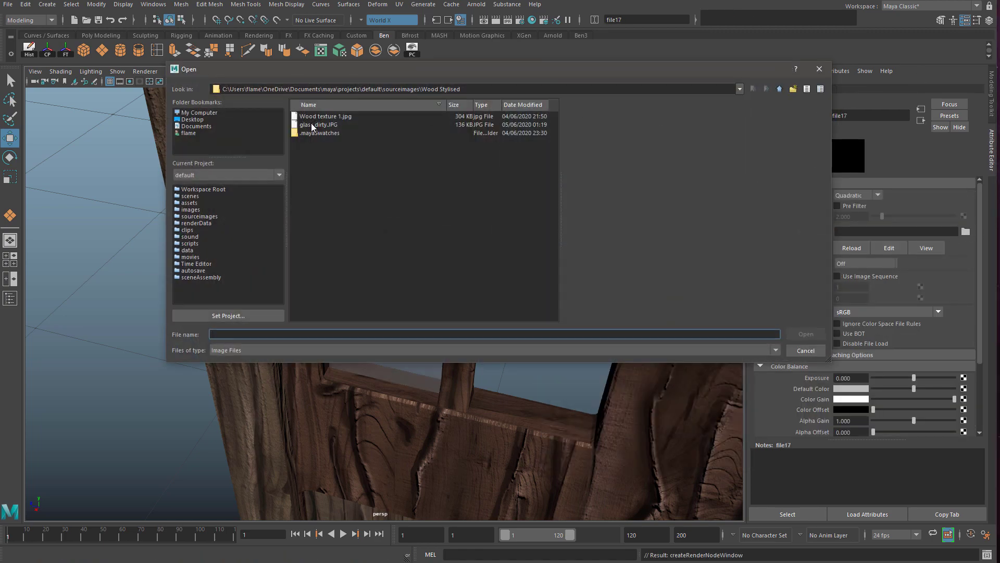
click(312, 125)
click(805, 334)
alt+drag(451, 290, 442, 358)
alt+middle_drag(442, 357, 454, 230)
scroll(441, 225, up, 3)
scroll(453, 235, down, 5)
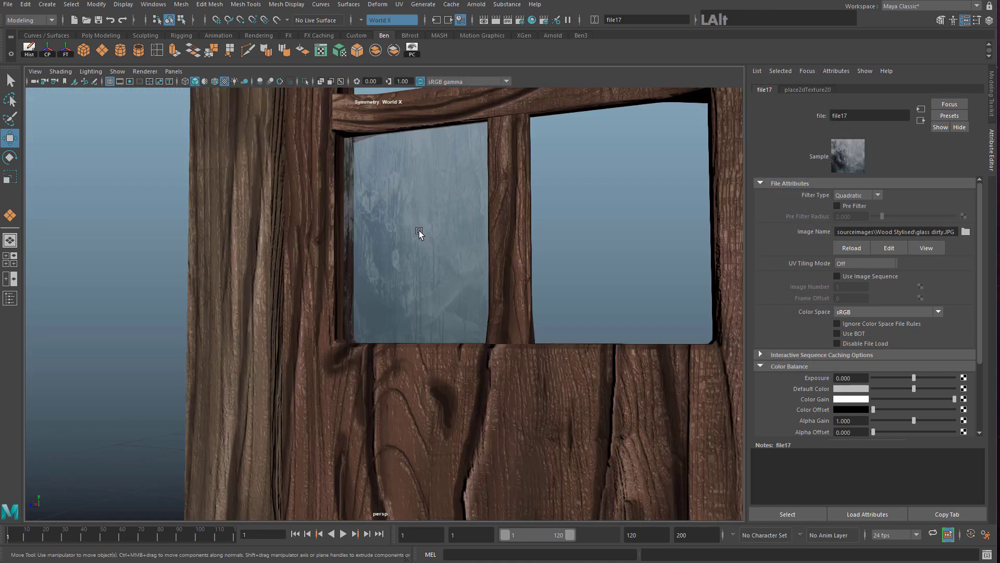
Lower the glass texture's Color Gain to a mid grey to darken the dirty glass
alt+drag(418, 230, 447, 253)
click(447, 253)
click(965, 208)
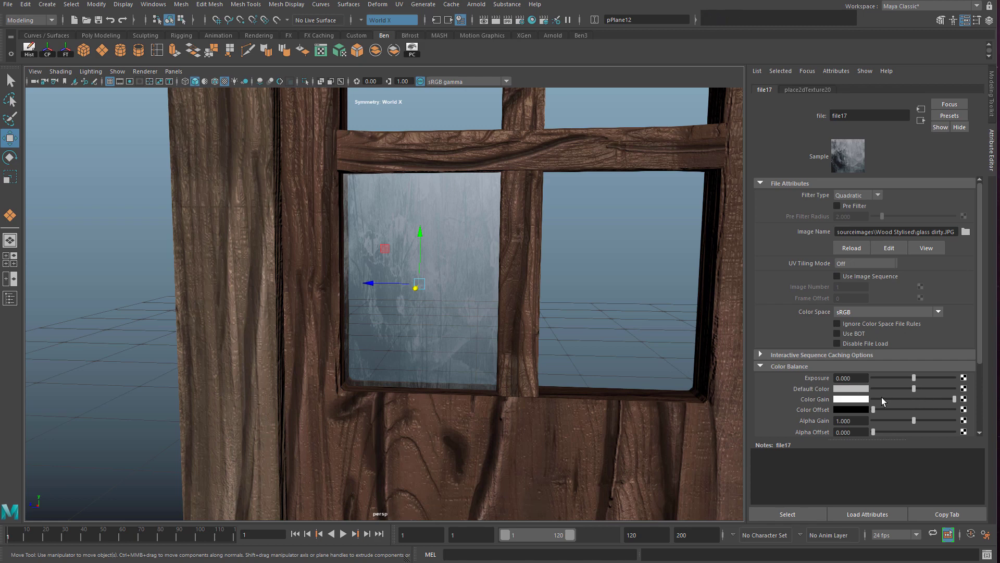
drag(881, 397, 903, 401)
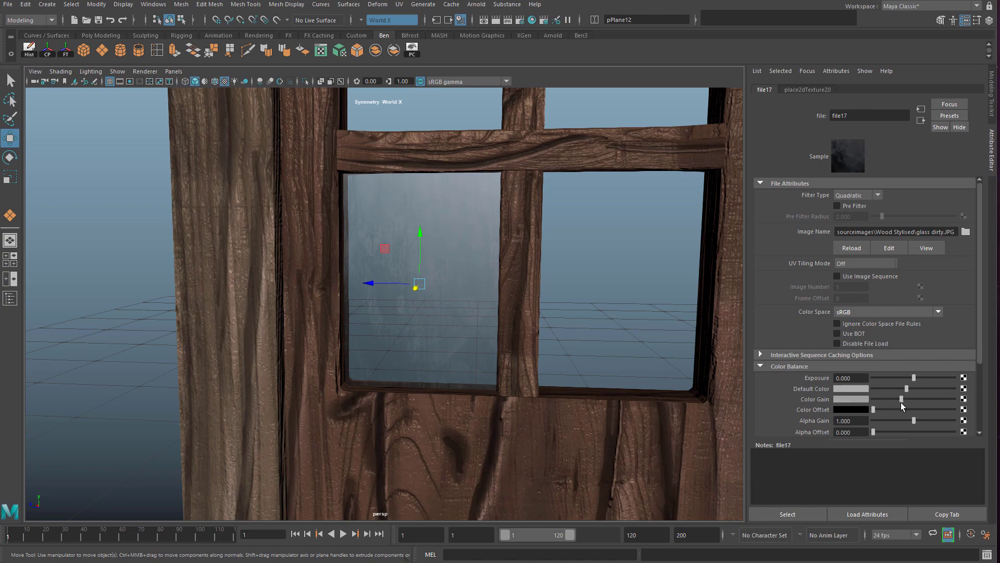
alt+drag(415, 284, 365, 245)
click(386, 249)
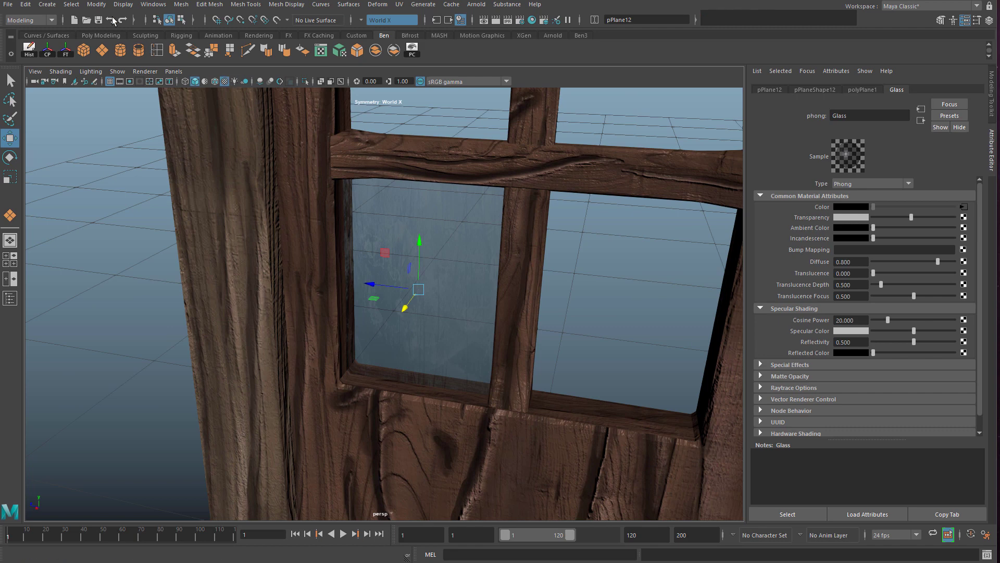
Smooth the glass pane's mesh with 2 divisions
click(182, 4)
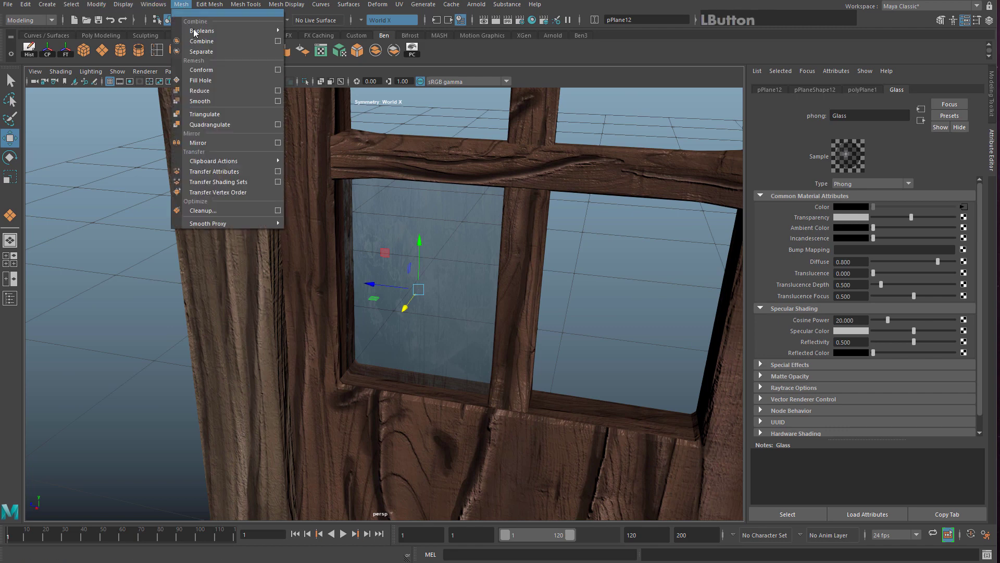
click(223, 101)
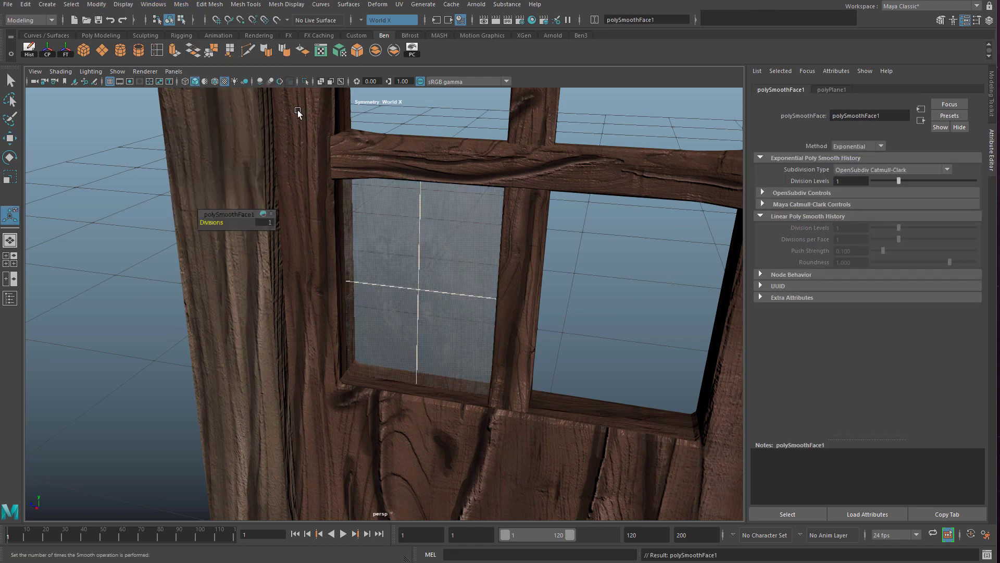
click(211, 223)
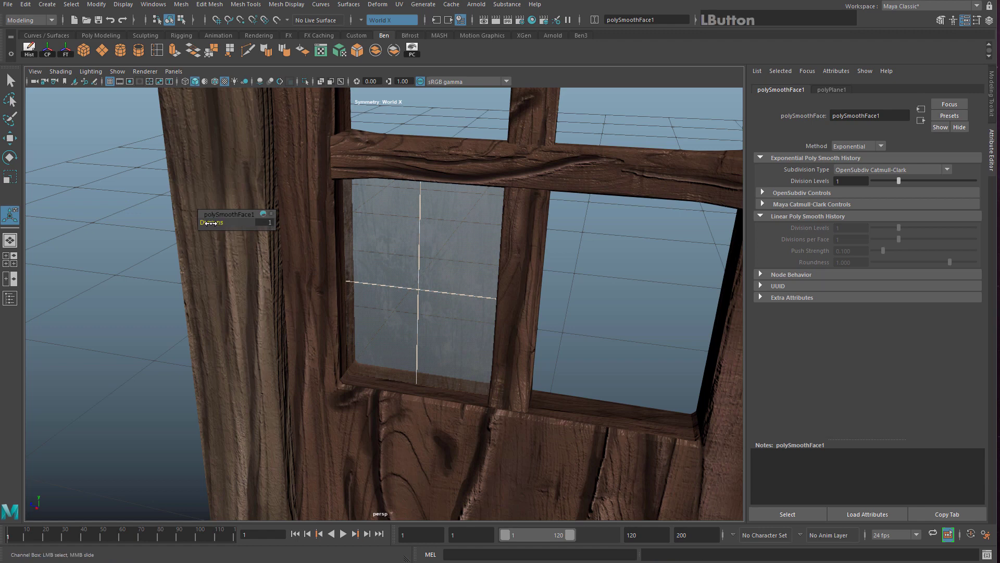
drag(211, 223, 214, 223)
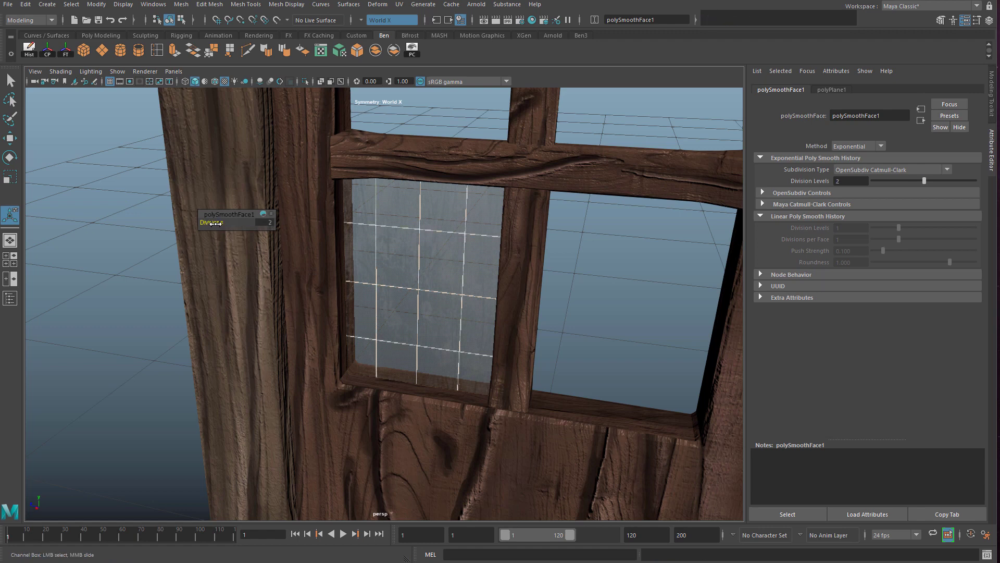
middle_drag(218, 223, 215, 223)
Switch the glass pane to vertex editing and select its centre vertex
click(392, 242)
alt+drag(393, 241, 423, 245)
right_drag(419, 262, 372, 273)
click(478, 286)
click(421, 287)
click(414, 290)
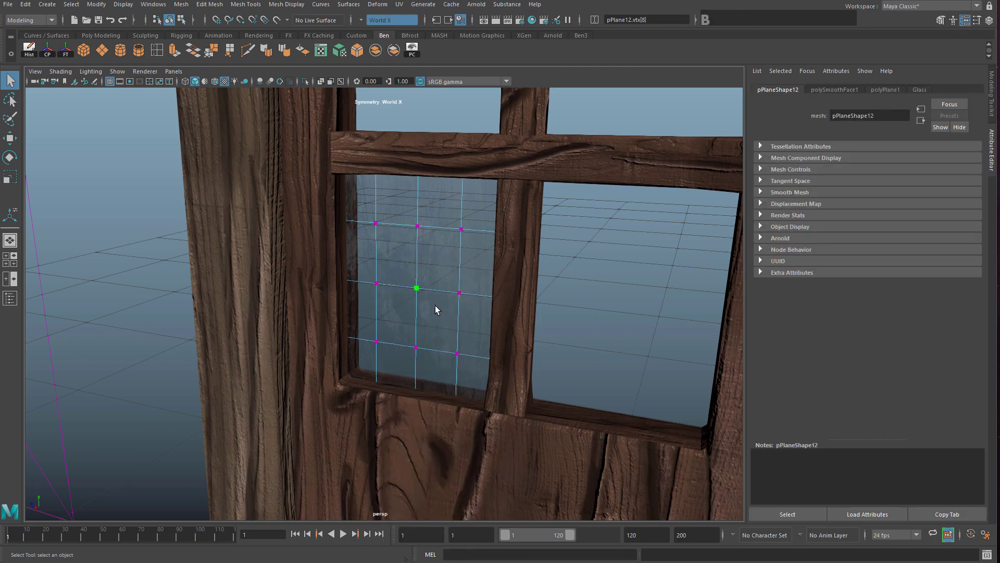
Enable Soft Select, adjust its falloff to the pane's size, and move the centre vertex perpendicular to the glass to bulge it
key(b)
scroll(433, 292, down, 10)
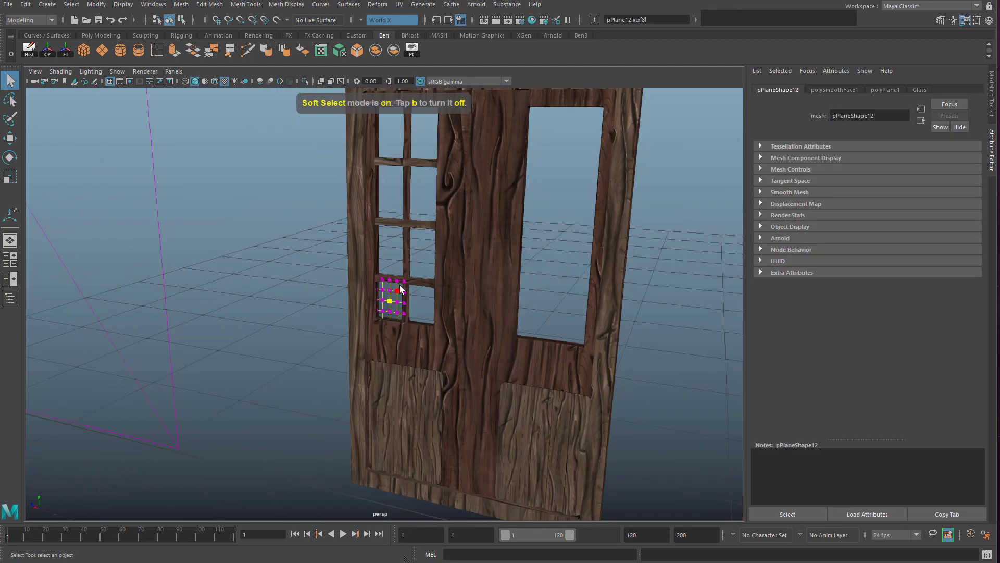
scroll(402, 307, down, 8)
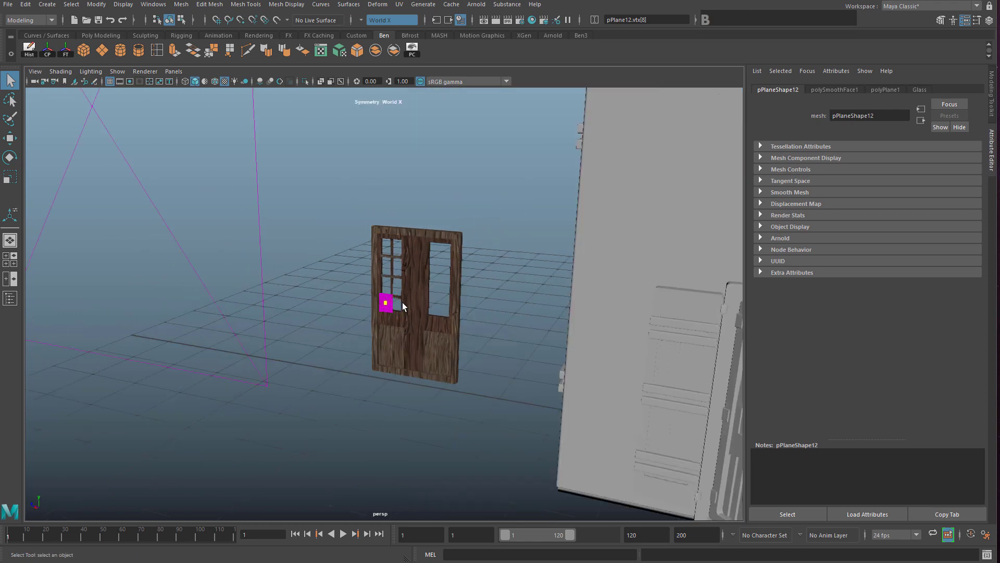
scroll(399, 290, up, 3)
drag(449, 265, 296, 324)
scroll(418, 302, up, 5)
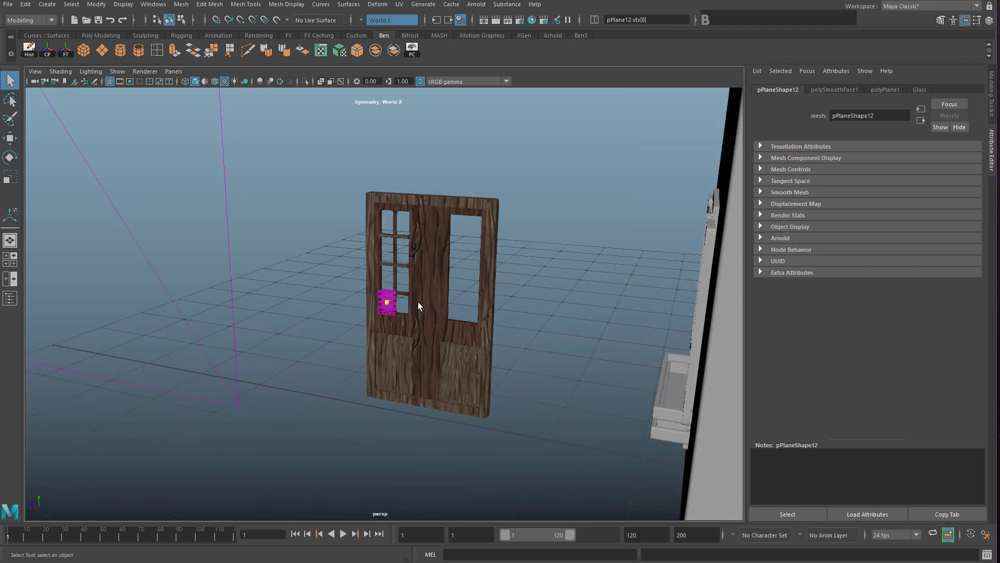
scroll(425, 294, up, 3)
drag(421, 282, 402, 290)
key(w)
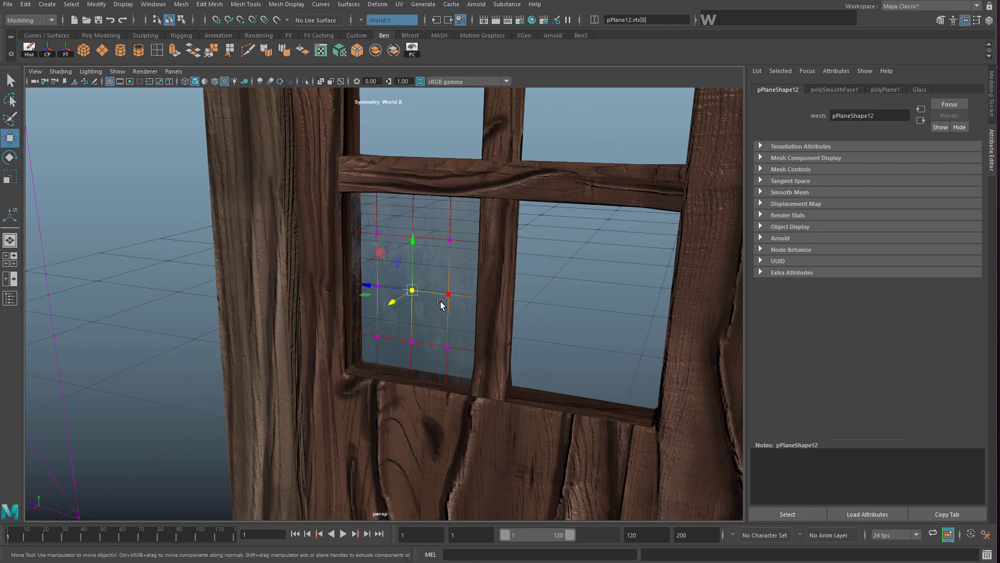
alt+drag(504, 312, 390, 237)
drag(390, 237, 429, 235)
Return to object selection, duplicate the bulged pane and move the copy into the adjacent opening of the bottom row
right_drag(425, 233, 476, 207)
click(562, 289)
alt+drag(563, 292, 553, 323)
click(443, 267)
alt+middle_drag(442, 266, 420, 324)
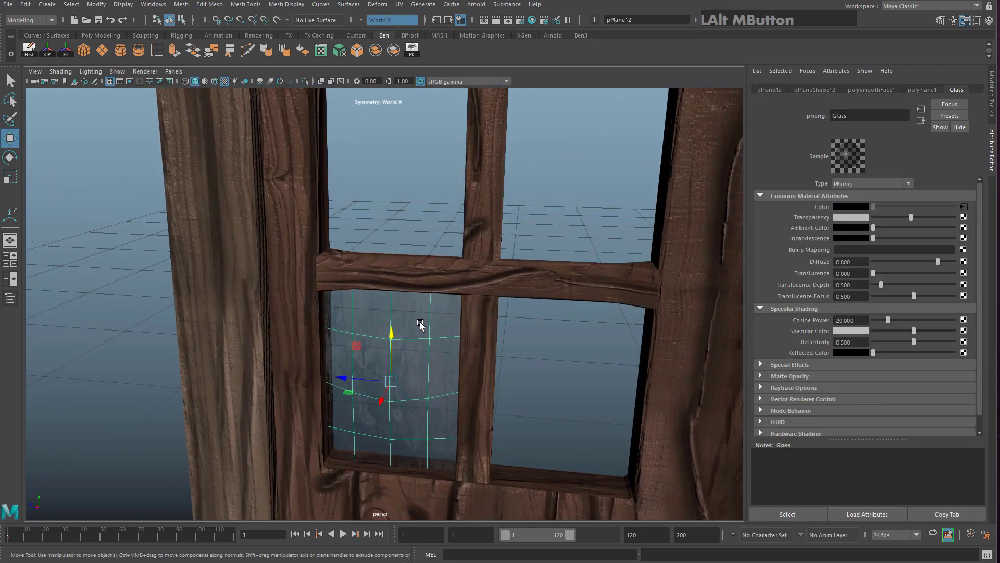
key(ctrl+d)
key(w)
drag(344, 378, 513, 378)
Duplicate both bottom panes up into the second row and scale the copies taller to fill those openings
shift+click(440, 346)
key(ctrl+d)
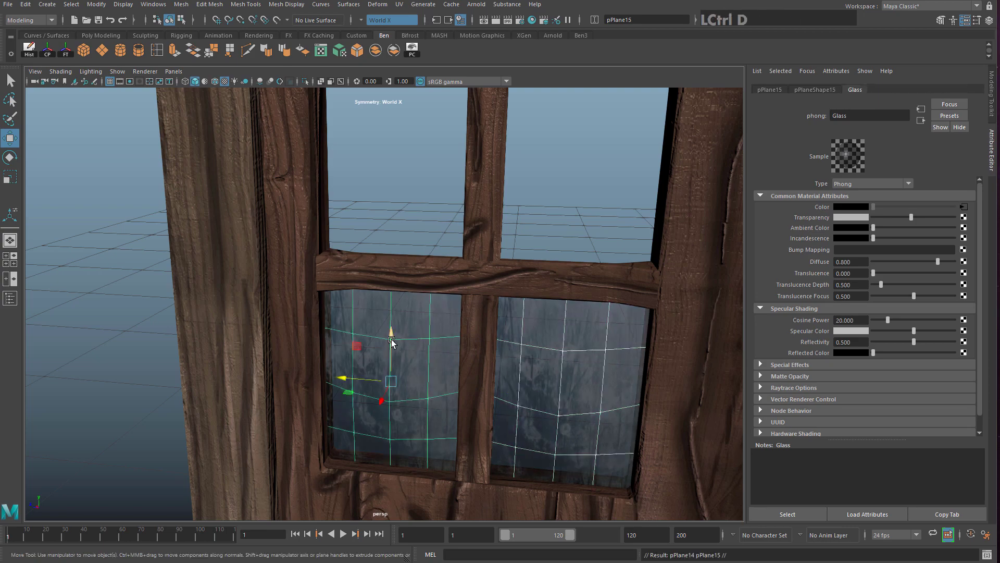
drag(392, 341, 416, 98)
alt+middle_drag(415, 97, 469, 301)
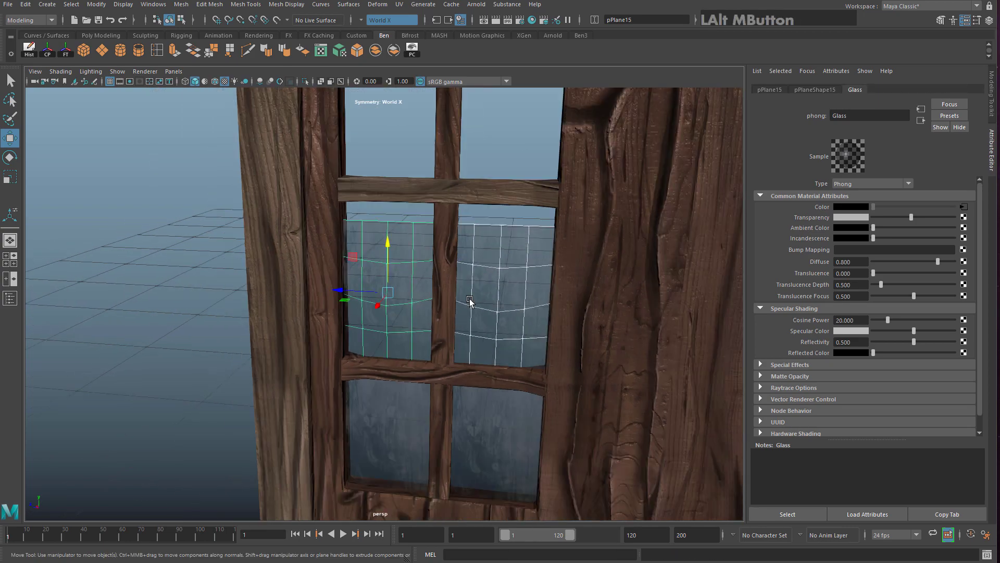
key(r)
drag(388, 237, 391, 225)
alt+right_drag(445, 293, 417, 333)
alt+drag(417, 333, 443, 329)
alt+middle_drag(401, 361, 368, 422)
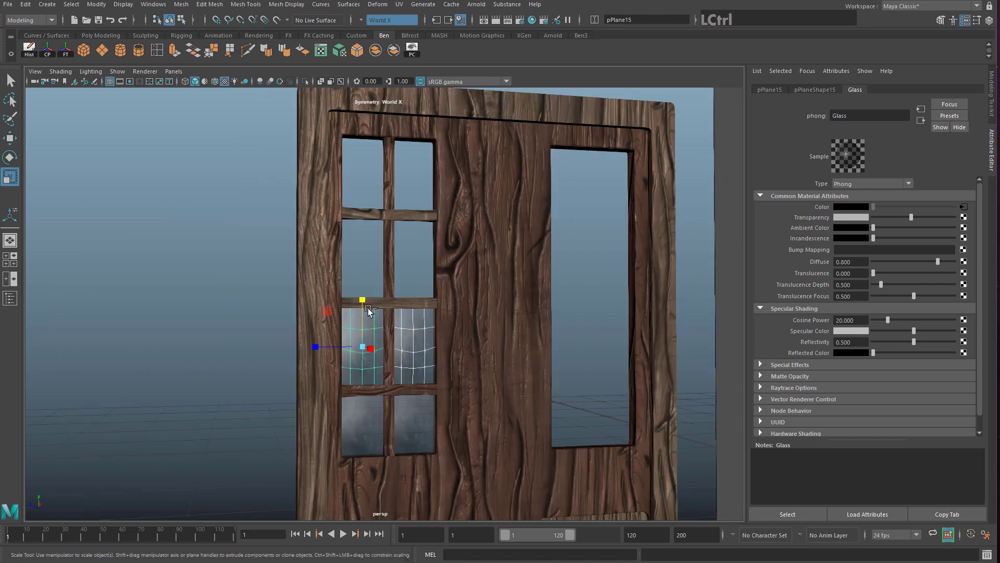
Duplicate the pair of panes twice and move the copies up into the two upper rows of openings
key(ctrl+d)
key(w)
drag(368, 311, 366, 222)
key(ctrl+d)
drag(366, 223, 366, 137)
click(271, 203)
Select three alternating panes: the right one in the second row from the top and the left ones in the top and third rows
alt+drag(339, 261, 359, 264)
alt+right_drag(358, 263, 388, 237)
alt+drag(388, 237, 358, 284)
click(413, 255)
alt+right_drag(413, 255, 402, 281)
alt+middle_drag(402, 281, 433, 282)
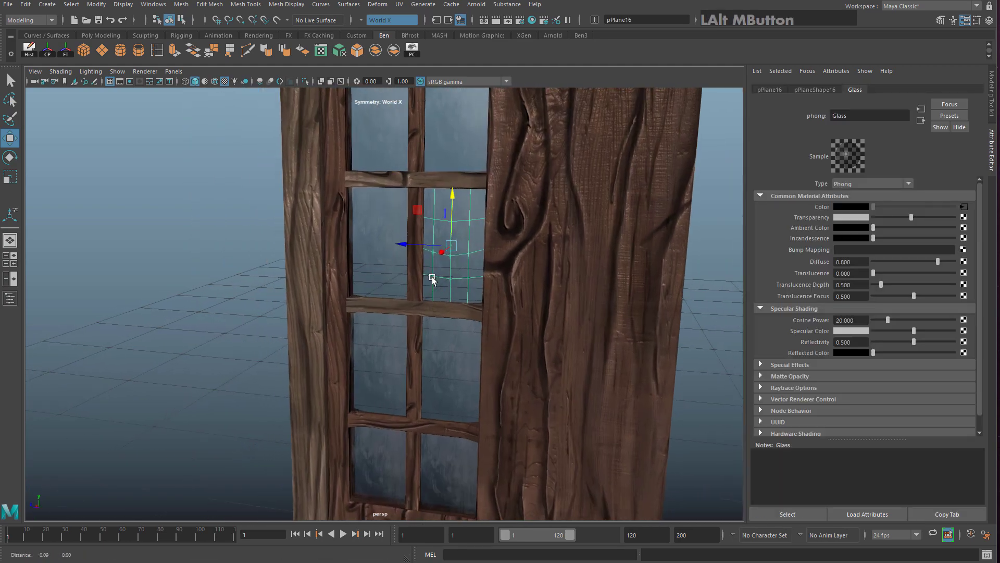
alt+right_drag(433, 281, 418, 314)
alt+middle_drag(418, 314, 452, 340)
alt+drag(452, 339, 446, 283)
alt+middle_drag(446, 283, 408, 239)
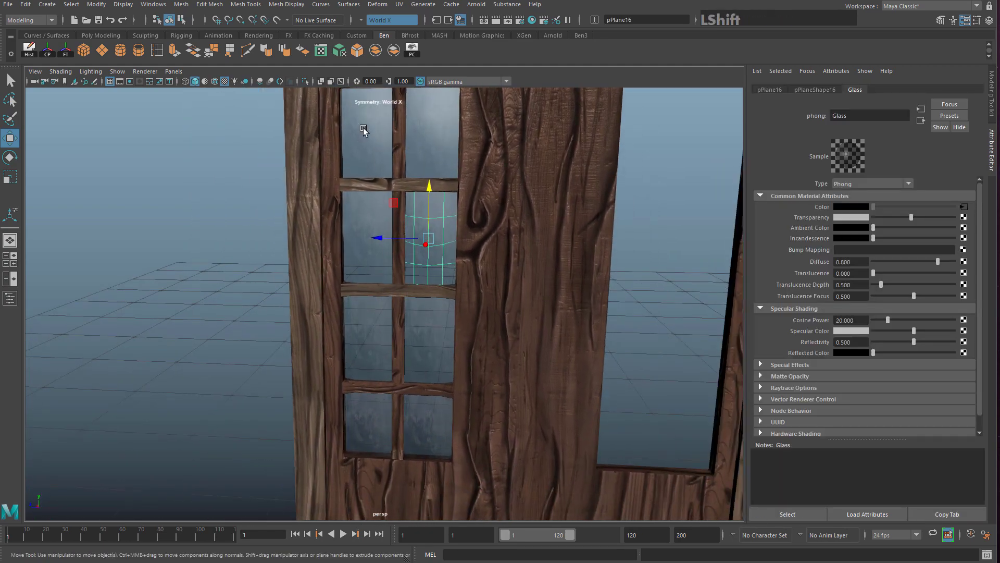
shift+click(372, 149)
shift+click(377, 342)
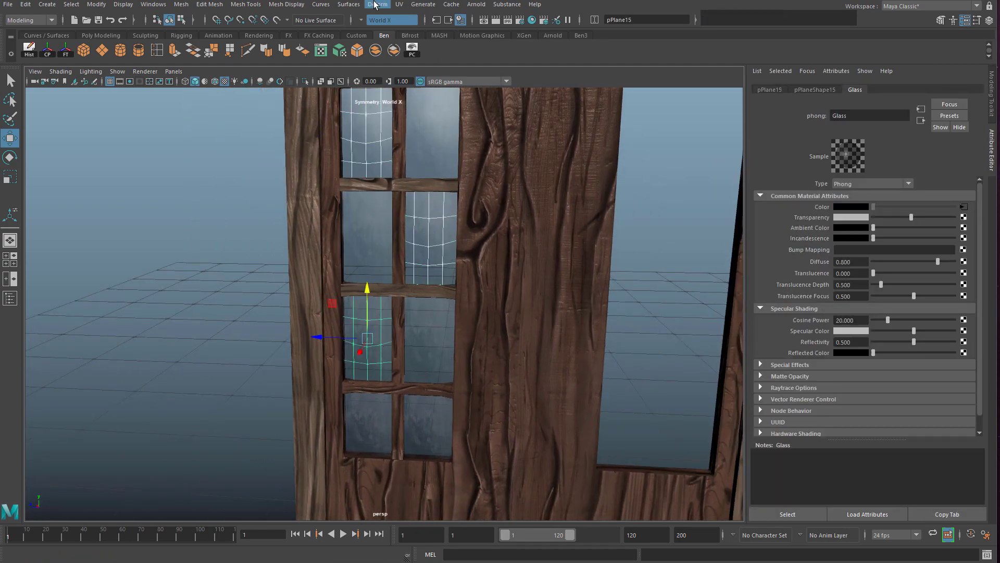
Open the UV Editor for the three selected panes and switch to UV shell selection
click(399, 4)
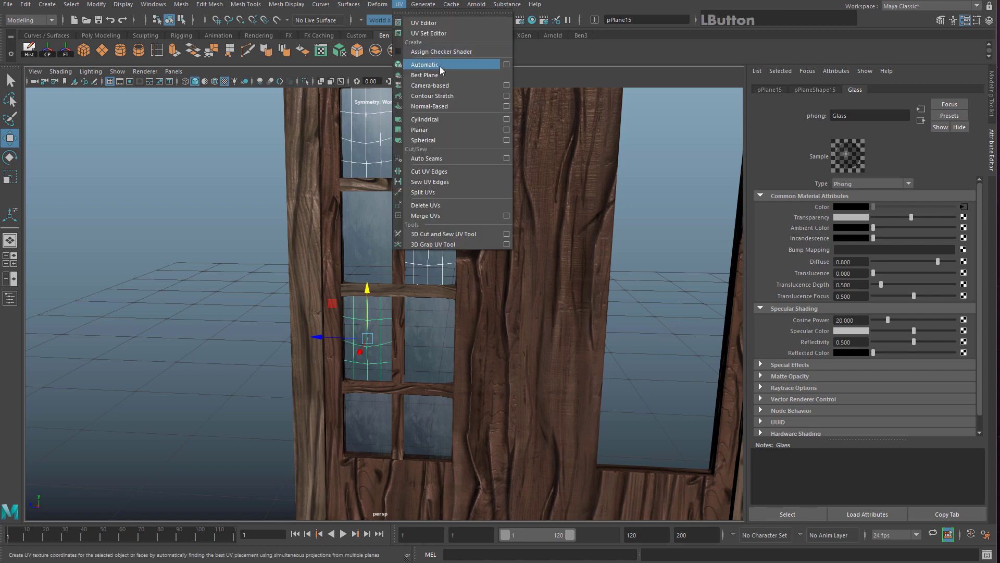
click(441, 24)
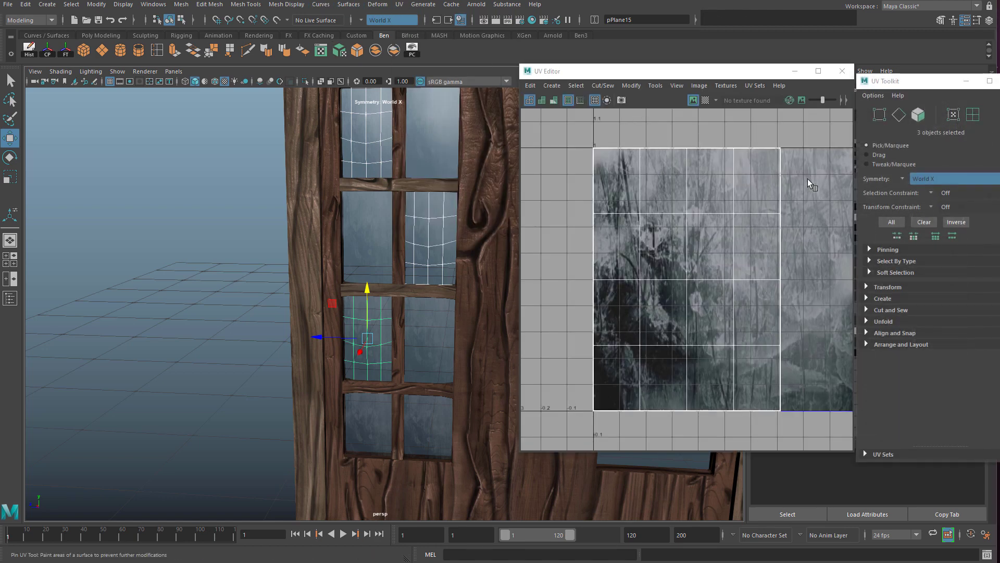
drag(944, 87, 850, 128)
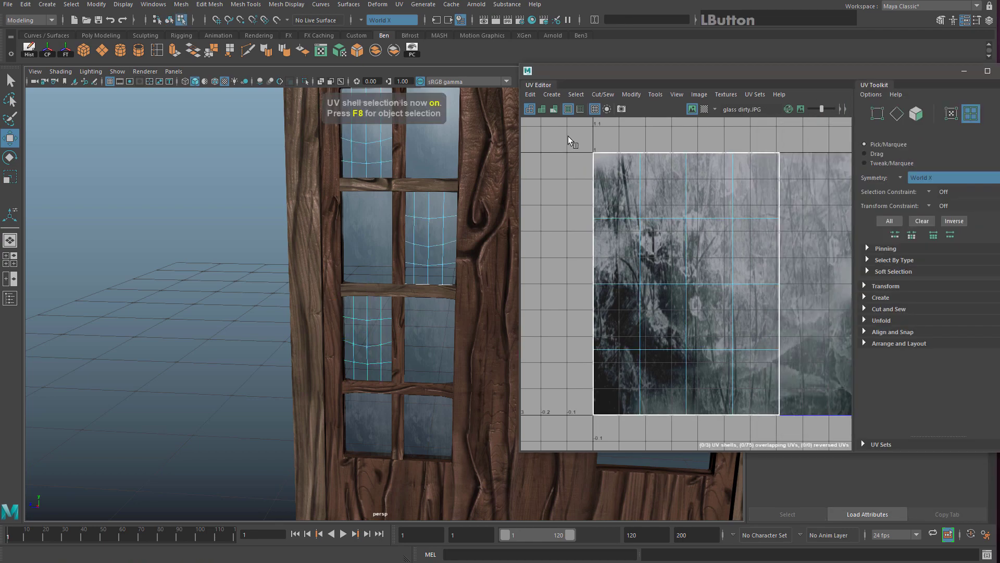
Shift the three selected panes' UV shells across the dirty glass texture, scale them down and rotate them
drag(568, 134, 857, 475)
scroll(677, 273, down, 2)
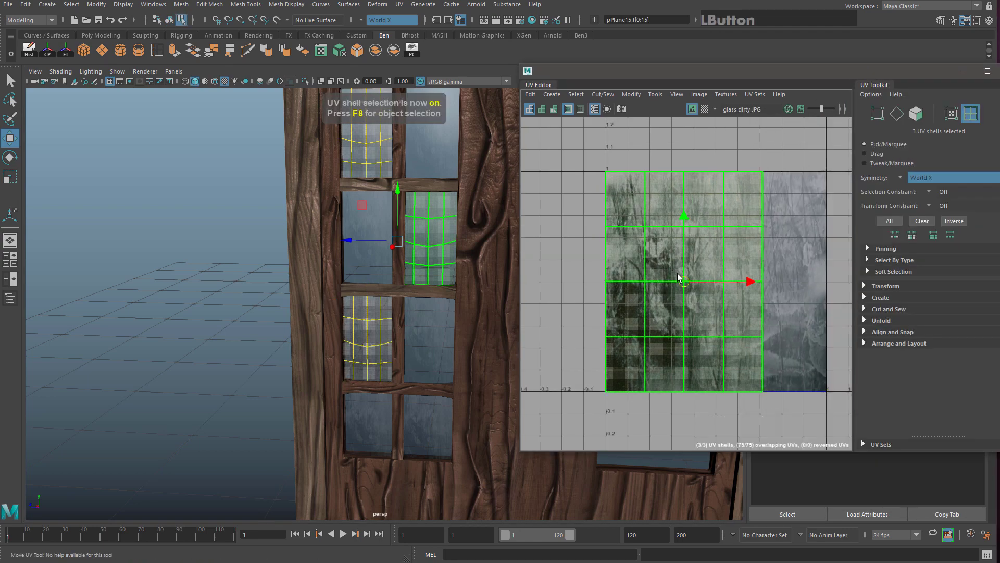
drag(691, 283, 723, 295)
key(ctrl+z)
click(736, 283)
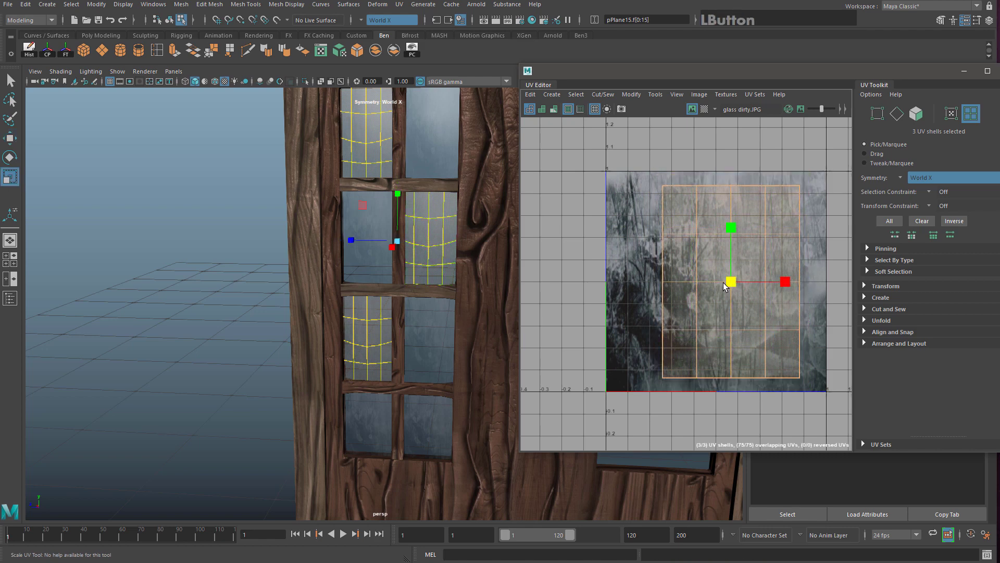
key(e)
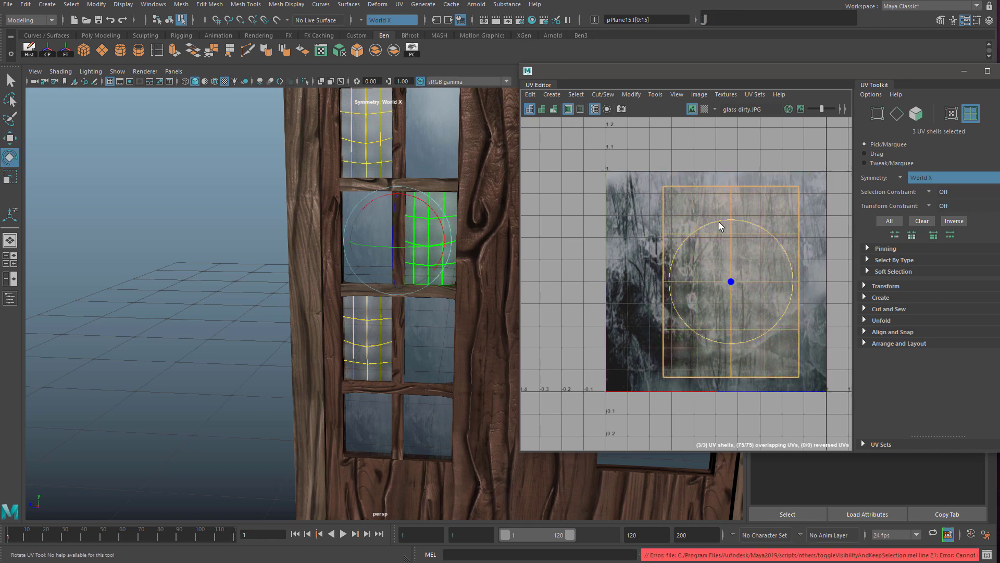
drag(719, 222, 659, 284)
key(w)
drag(734, 285, 723, 284)
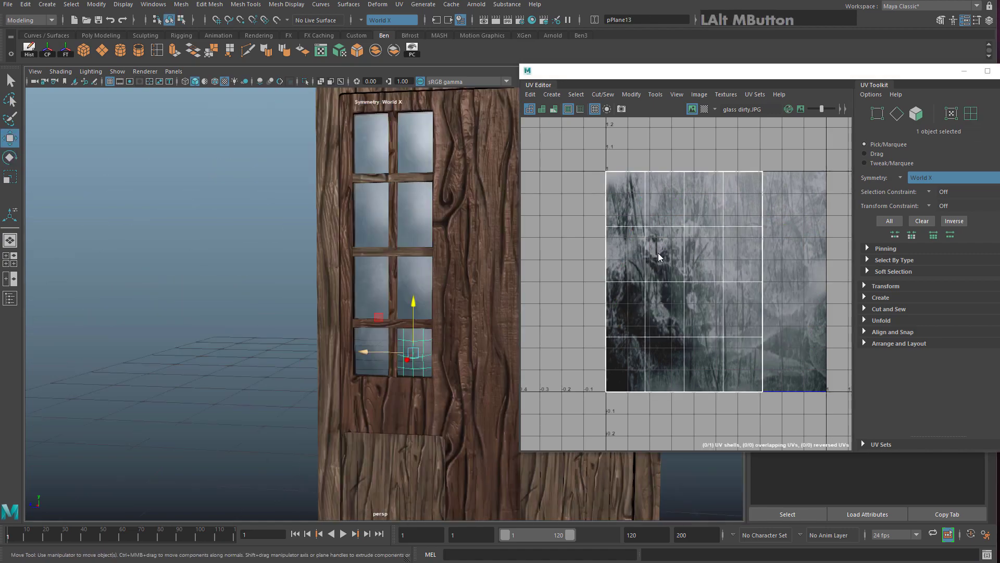
Select all faces of the bottom-right pane, shift its UVs right across the dirty glass texture and rotate them
right_drag(661, 254, 660, 276)
drag(734, 264, 782, 264)
key(e)
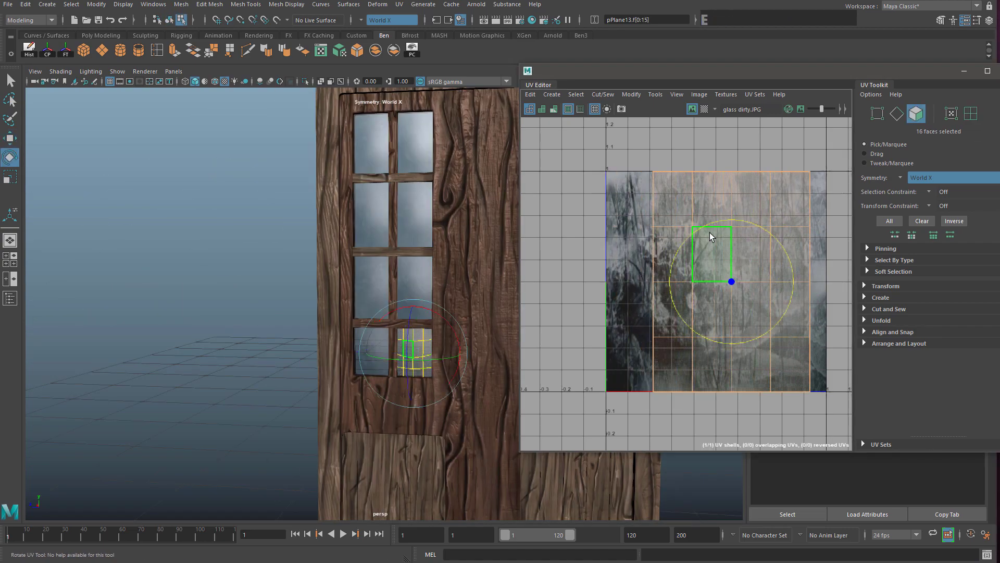
drag(749, 226, 775, 286)
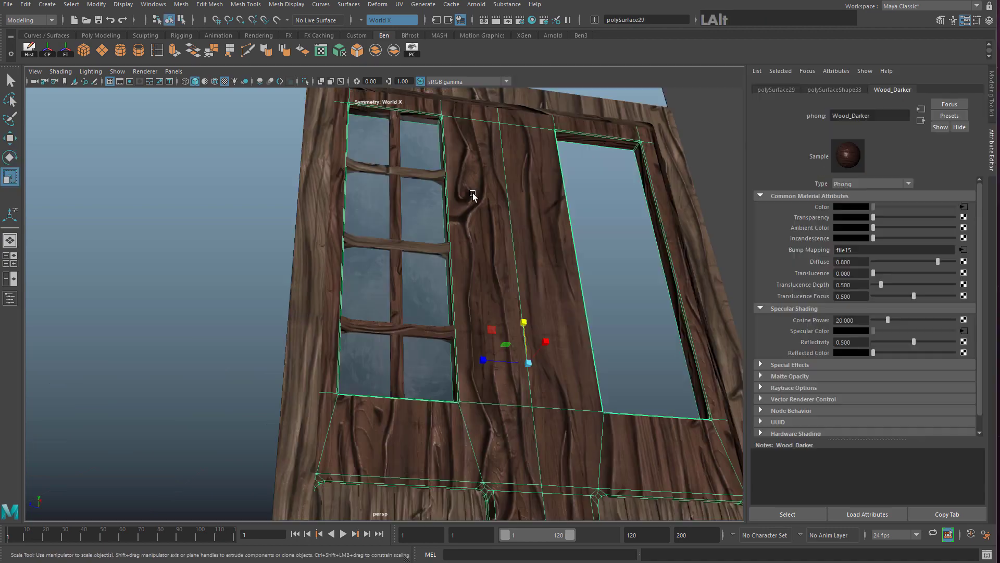
Select the entire door with its bars and glass panes and combine everything into one mesh
alt+drag(473, 194, 486, 208)
right_drag(487, 208, 520, 196)
alt+right_drag(520, 196, 413, 235)
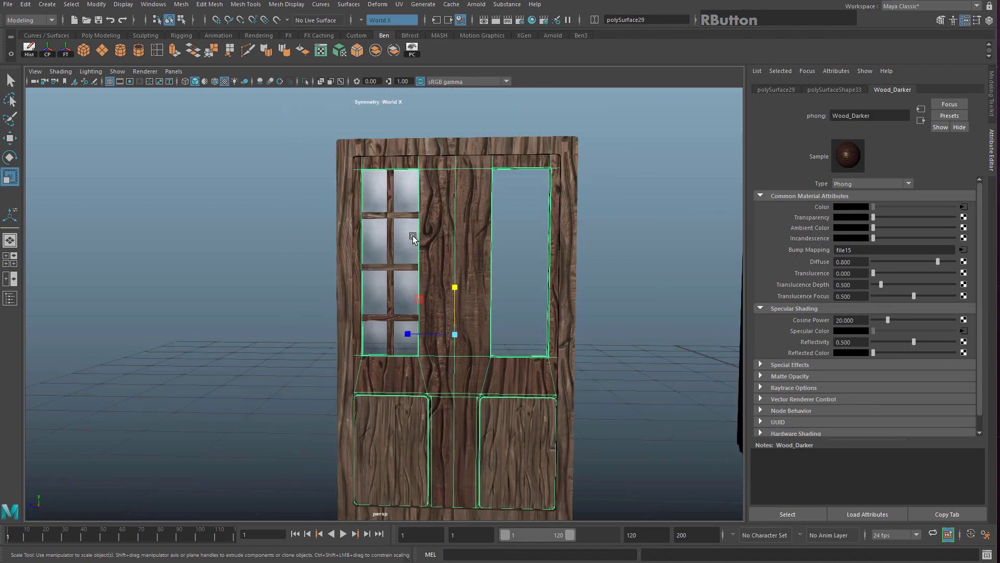
drag(259, 101, 266, 113)
alt+drag(267, 154, 302, 155)
drag(588, 549, 587, 547)
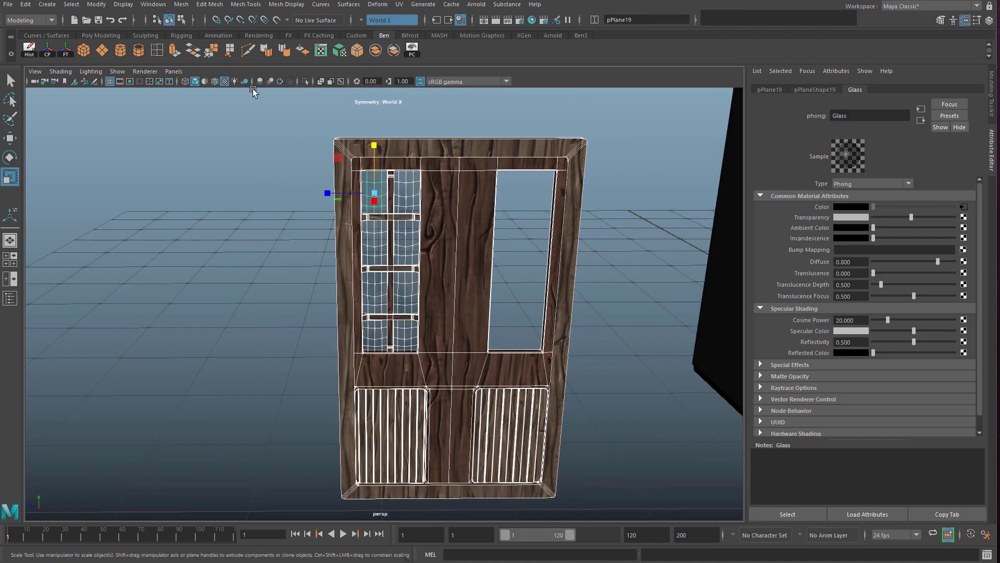
click(181, 4)
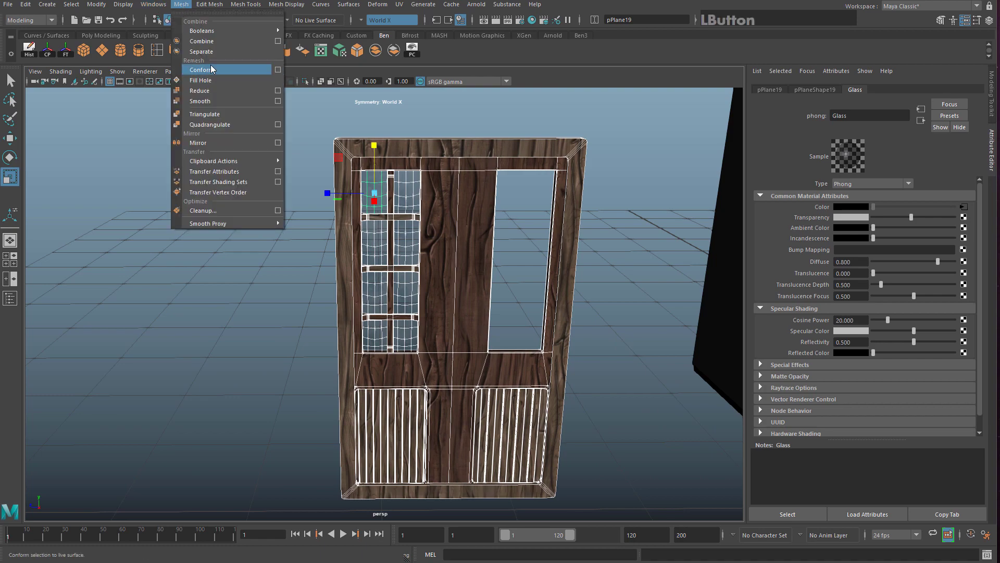
click(208, 39)
click(267, 243)
Lower the vertices at the right end of the window's top crossbar slightly so the bar slants
alt+drag(312, 213, 387, 238)
alt+right_drag(387, 239, 416, 227)
alt+drag(415, 226, 400, 297)
click(451, 182)
alt+middle_drag(437, 171, 439, 214)
scroll(447, 212, up, 2)
right_drag(454, 210, 406, 193)
scroll(467, 219, up, 3)
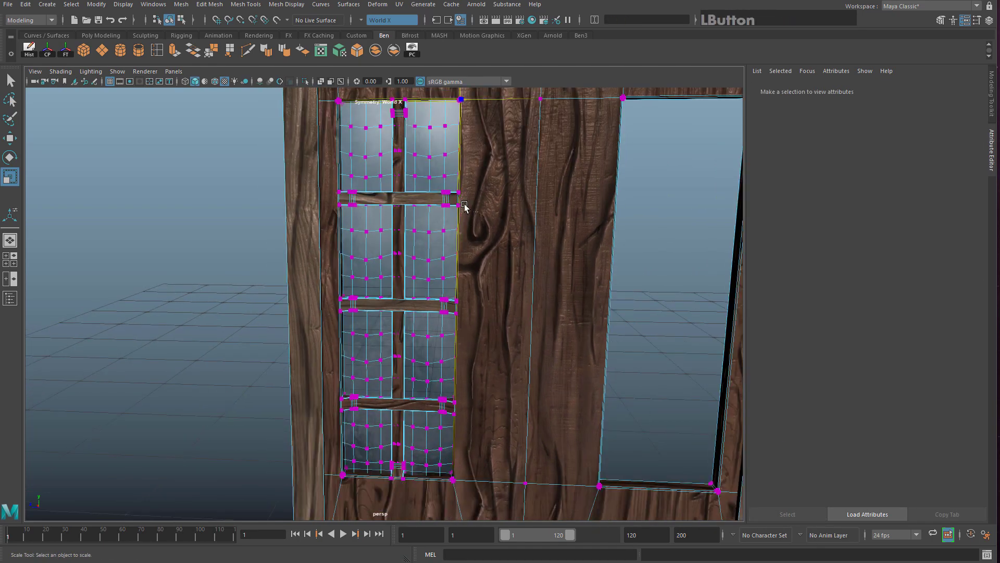
drag(435, 187, 436, 187)
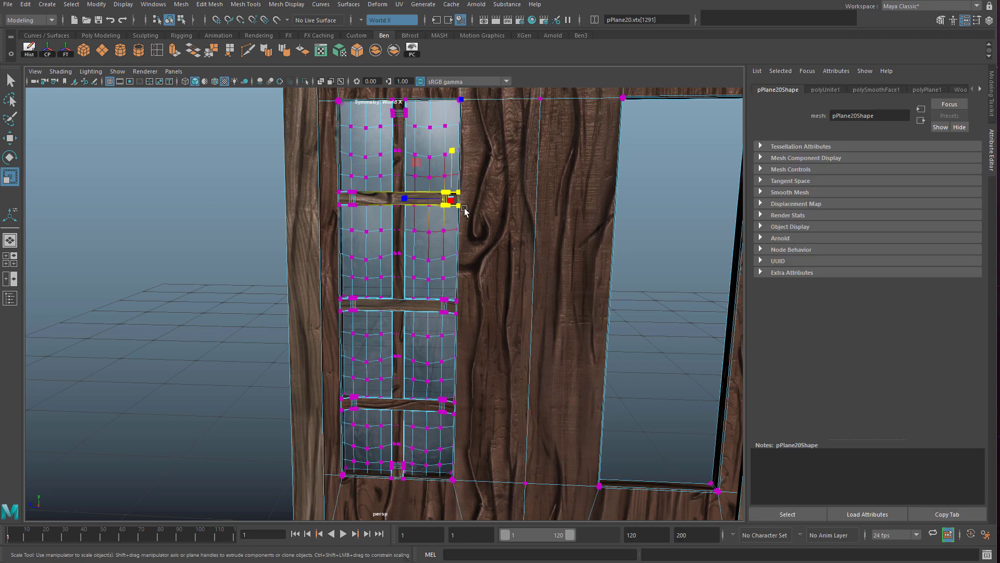
alt+middle_drag(453, 192, 458, 240)
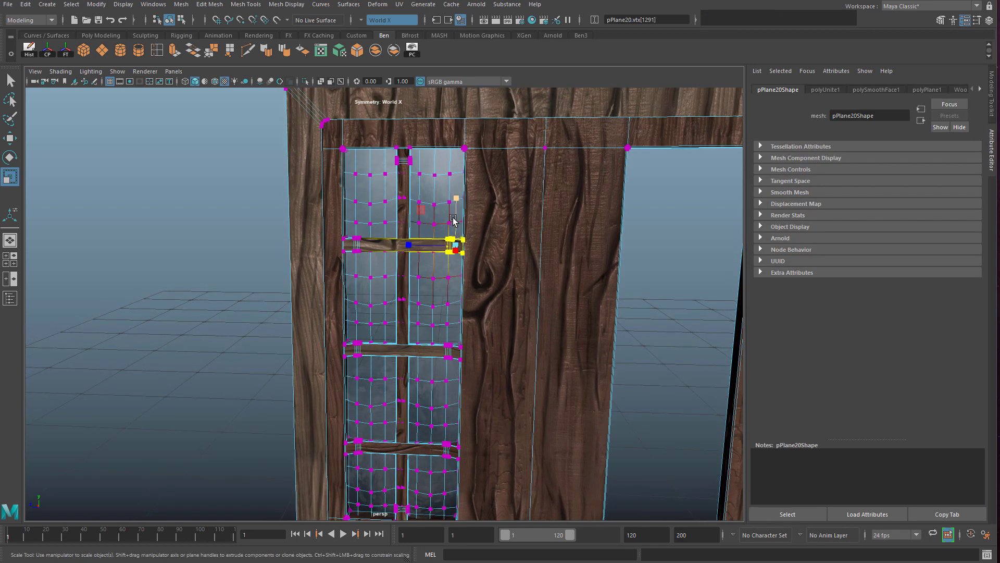
key(w)
drag(455, 195, 463, 205)
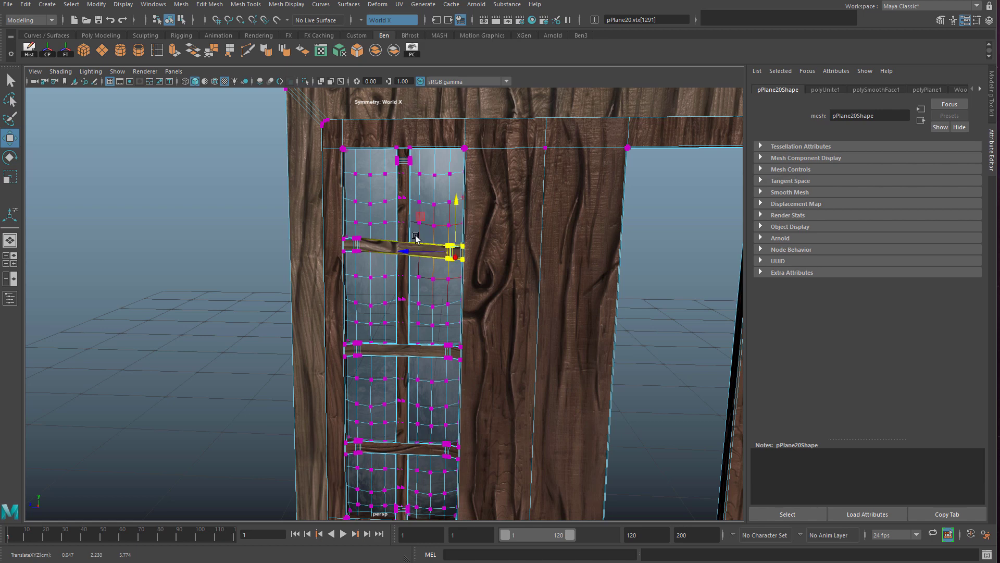
Raise the left end of the top crossbar slightly and lower the left end of the middle crossbar
click(329, 236)
drag(367, 257, 367, 256)
drag(351, 201, 351, 198)
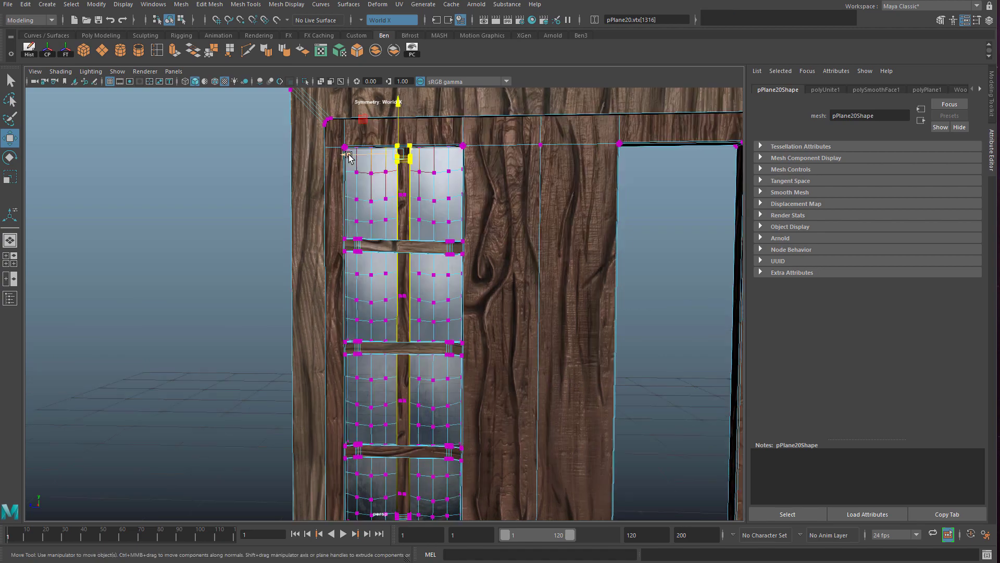
drag(348, 155, 348, 155)
alt+middle_drag(347, 155, 412, 203)
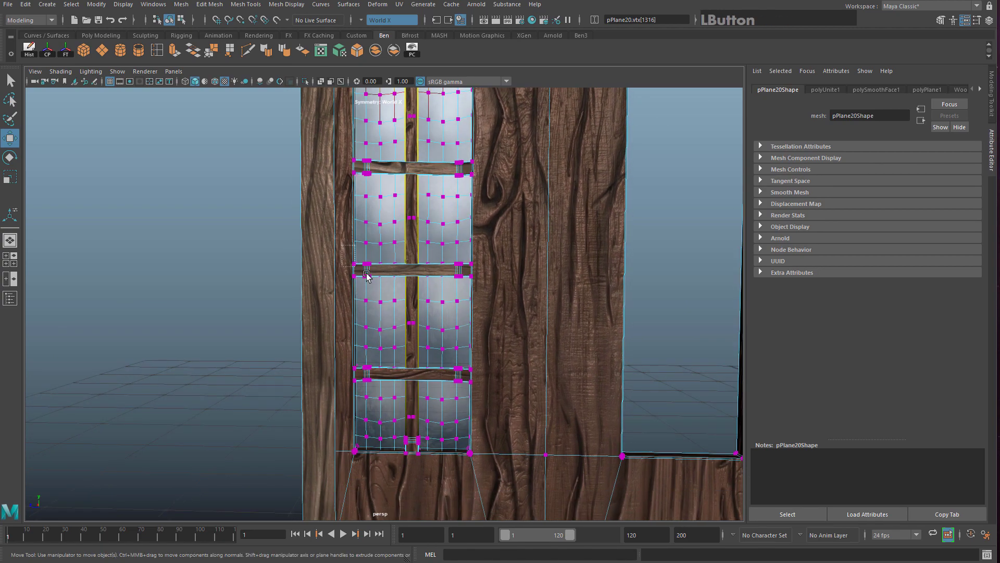
drag(366, 275, 370, 284)
drag(361, 228, 362, 230)
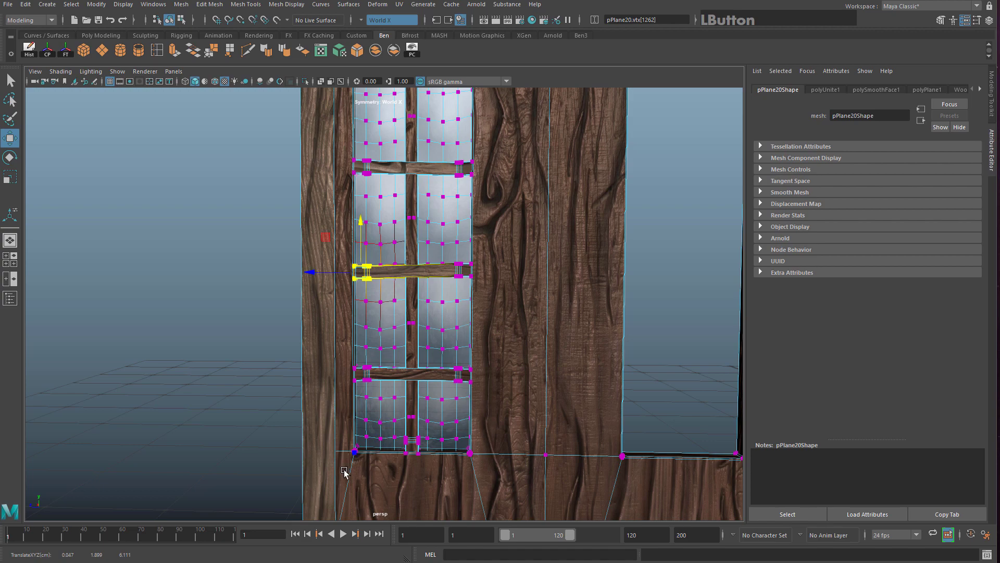
Nudge the corner vertices of the left window opening to make its outline slightly irregular
drag(344, 470, 369, 414)
alt+drag(466, 209, 483, 262)
drag(481, 222, 482, 227)
alt+middle_drag(477, 274, 469, 197)
drag(368, 194, 368, 194)
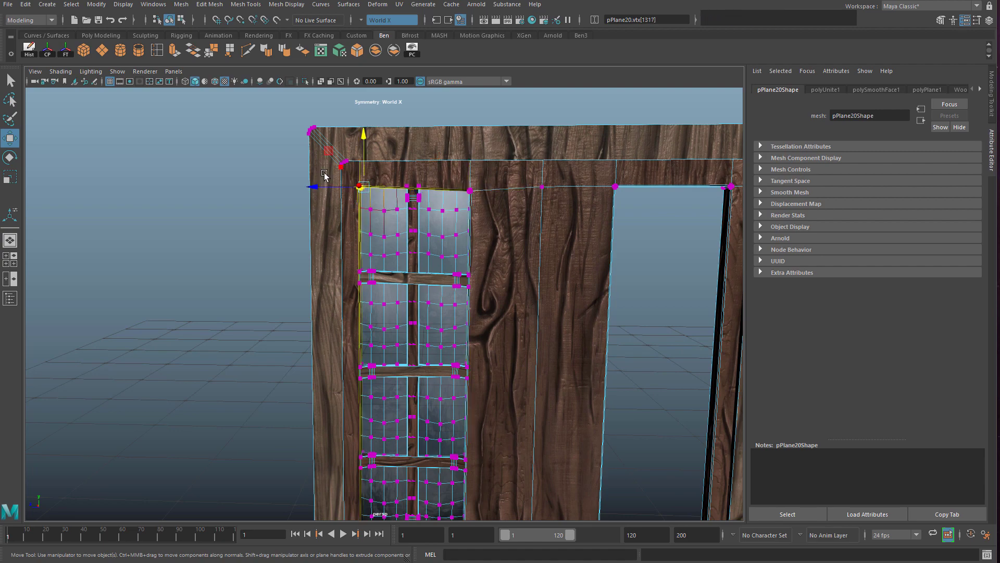
drag(304, 189, 299, 185)
alt+middle_drag(299, 185, 288, 100)
alt+drag(288, 100, 292, 104)
scroll(451, 257, up, 5)
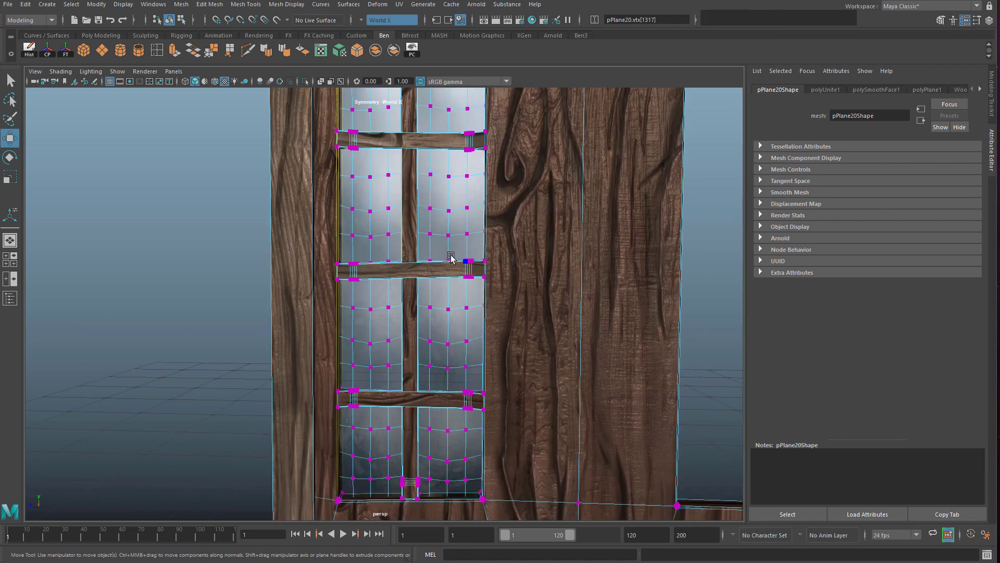
Raise the vertices at the right end of the middle crossbar slightly and return to object selection
click(451, 257)
alt+drag(476, 242, 415, 279)
alt+middle_drag(414, 279, 423, 299)
alt+drag(423, 300, 405, 274)
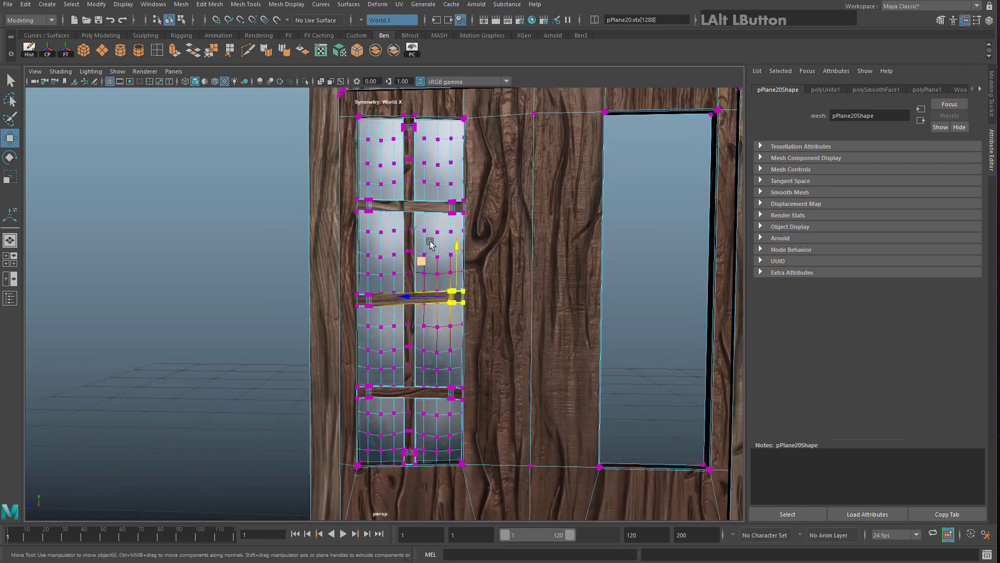
right_drag(431, 242, 471, 222)
click(281, 247)
Insert edge loops across the vertical window bar in the sections between the crossbars
alt+drag(282, 248, 393, 204)
click(397, 236)
alt+middle_drag(393, 204, 342, 167)
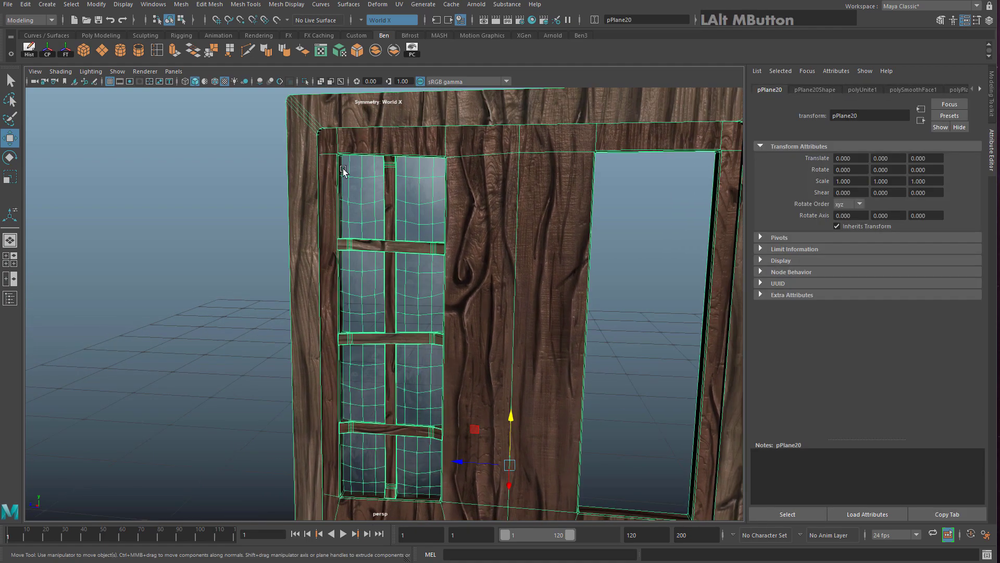
click(157, 50)
alt+drag(459, 203, 393, 186)
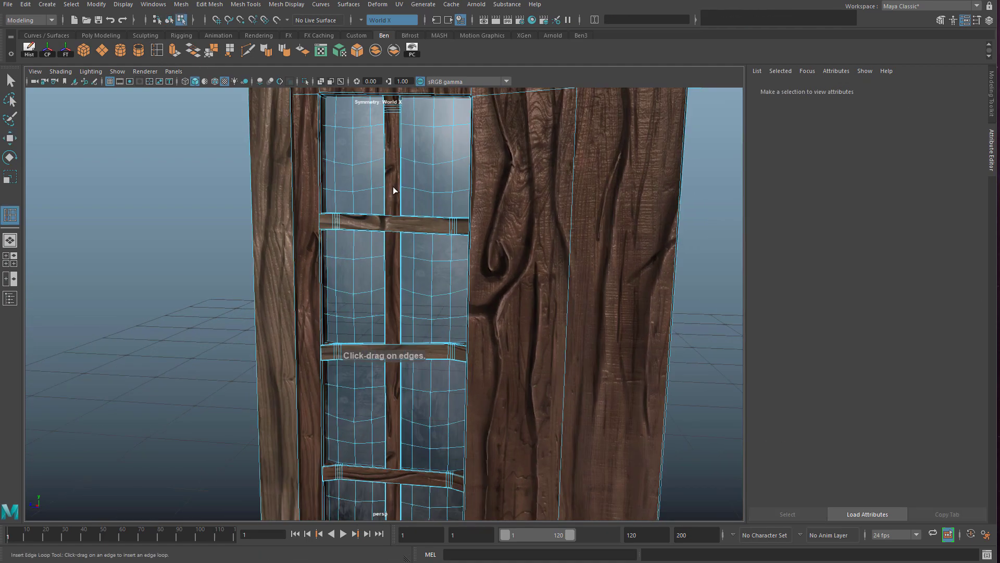
click(385, 215)
drag(387, 330, 386, 346)
alt+middle_drag(417, 389, 440, 311)
drag(408, 349, 402, 408)
key(q)
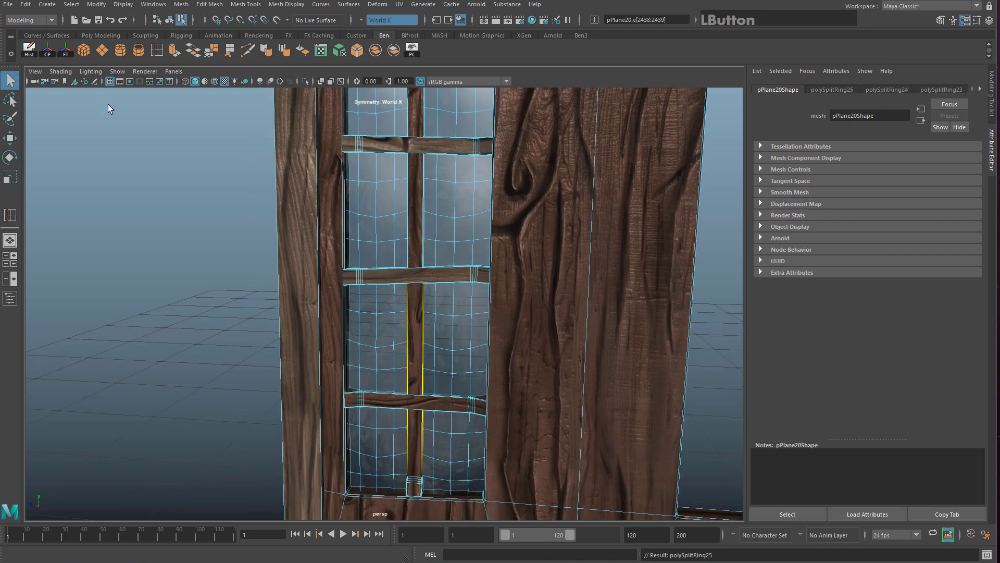
Select the vertical bar's faces in the second row and shift them slightly sideways to bend the bar
right_drag(415, 193, 416, 215)
drag(406, 202, 366, 209)
key(w)
scroll(417, 237, down, 3)
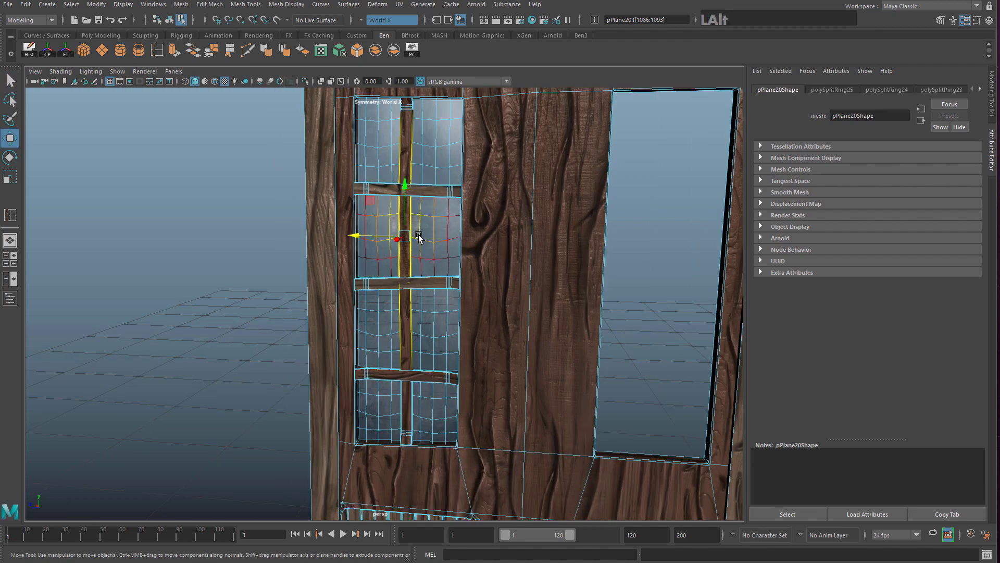
alt+drag(418, 237, 431, 228)
drag(347, 245, 350, 249)
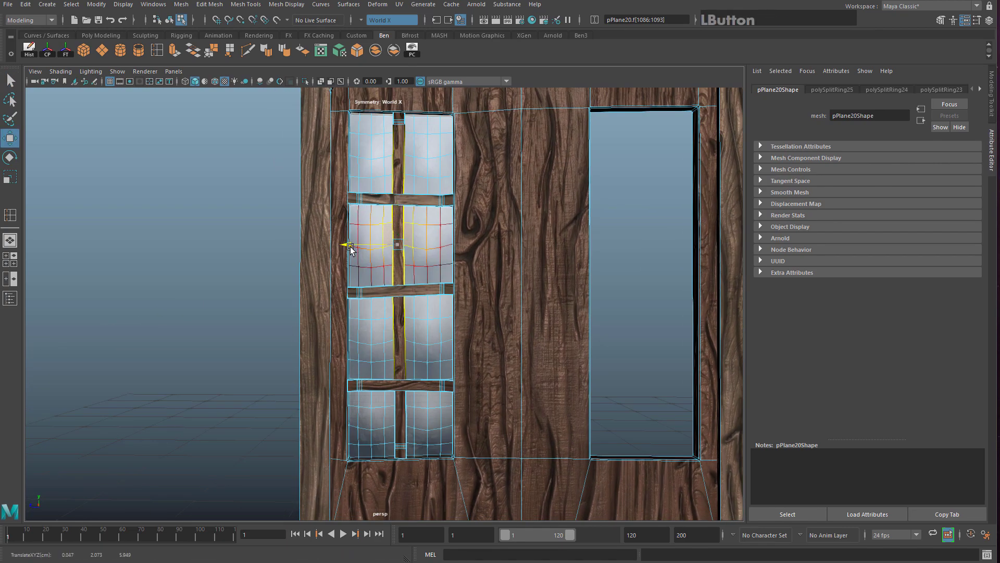
Insert three horizontal edge loops across the door's central panel, level with the window crossbars
right_drag(443, 297, 464, 280)
mouse_move(387, 254)
alt+mouse_down()
mouse_move(361, 232)
mouse_move(398, 256)
alt+mouse_up()
click(464, 192)
key(g)
drag(466, 192, 464, 184)
click(459, 286)
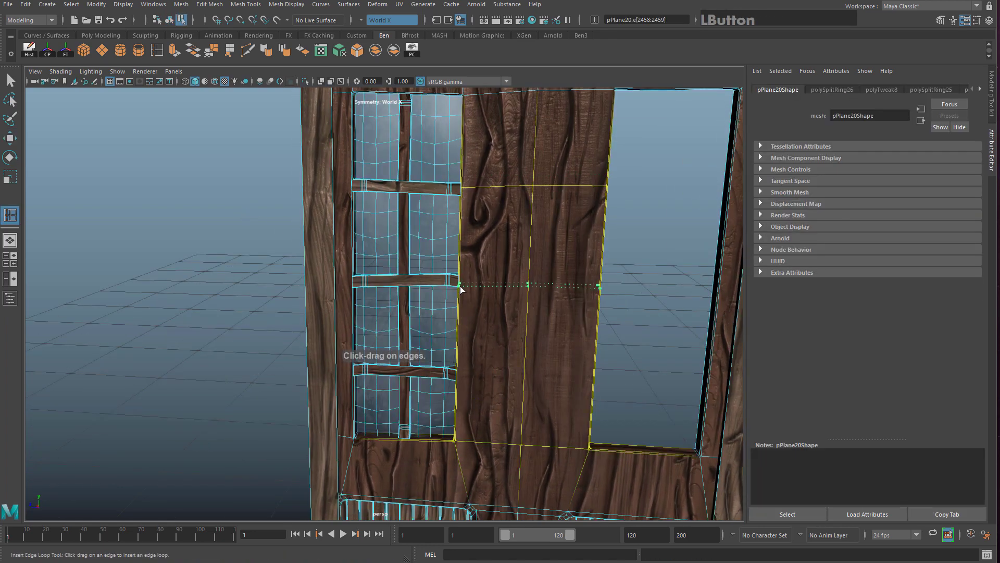
drag(459, 372, 457, 380)
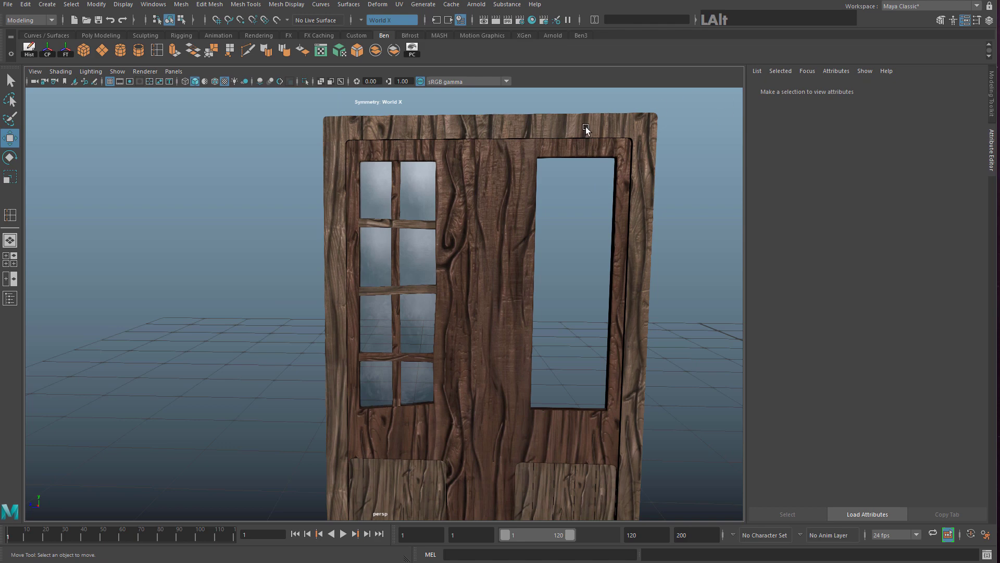
Separate the combined door mesh into individual pieces and centre the pivots of all of them
click(586, 126)
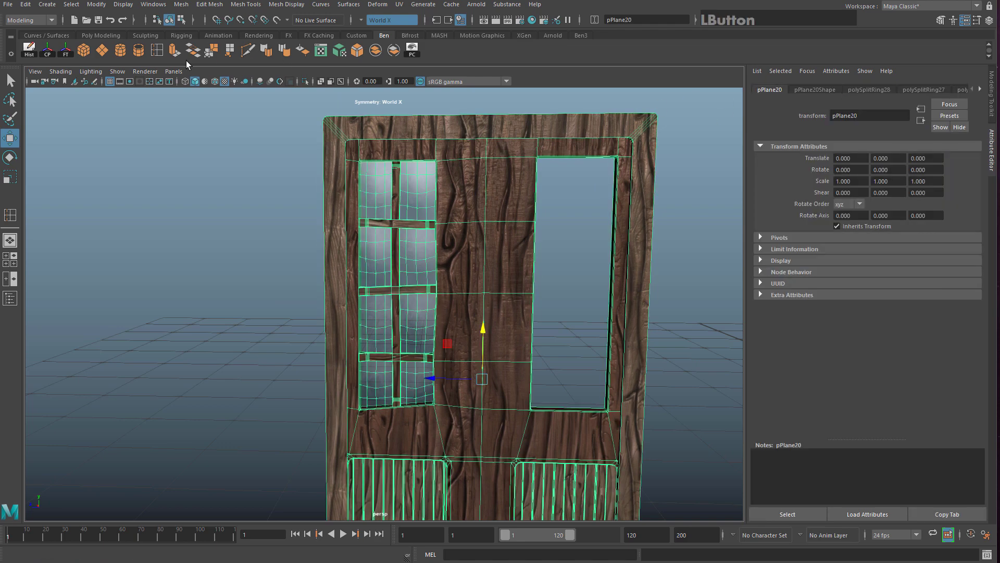
click(393, 51)
drag(270, 169, 462, 367)
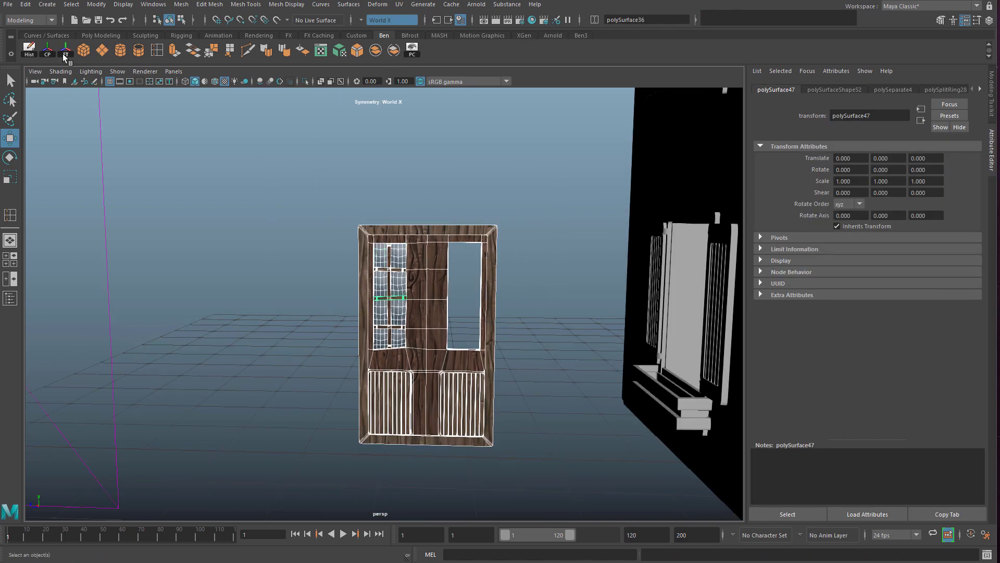
click(90, 5)
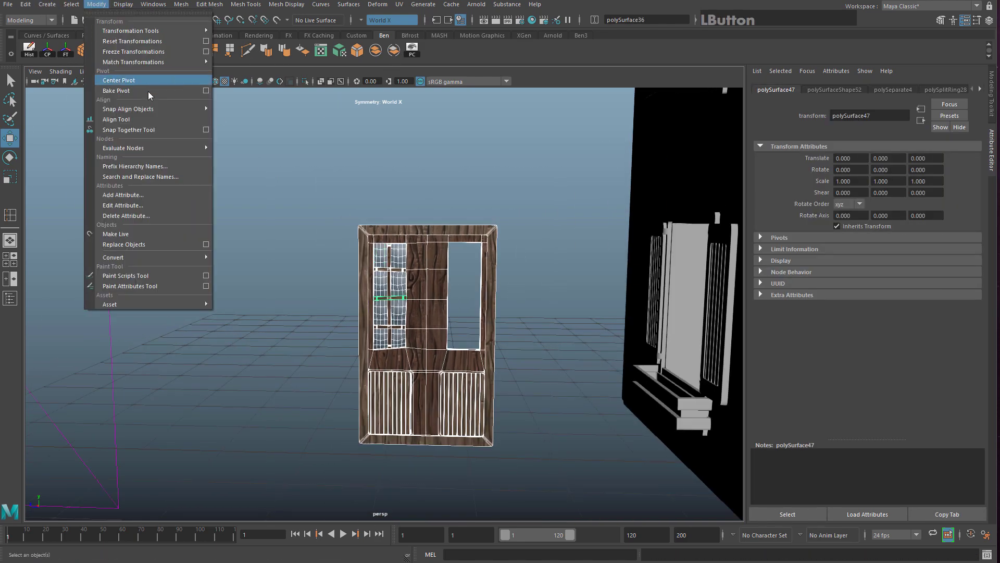
click(139, 81)
scroll(310, 240, up, 5)
click(309, 240)
Duplicate the left window's bars and glass panes and move the copies into the right window opening
scroll(395, 209, up, 2)
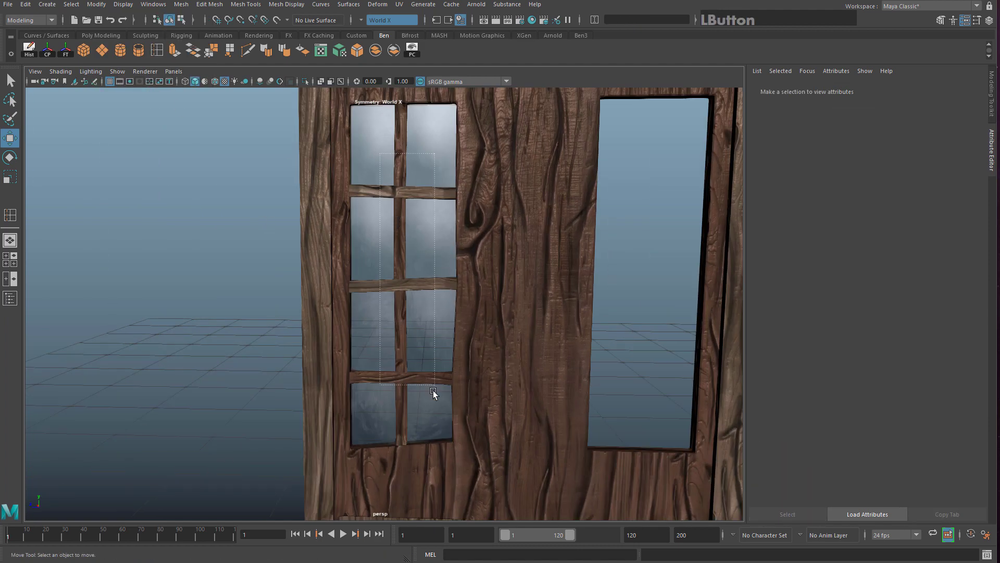
drag(433, 392, 434, 337)
key(ctrl+d)
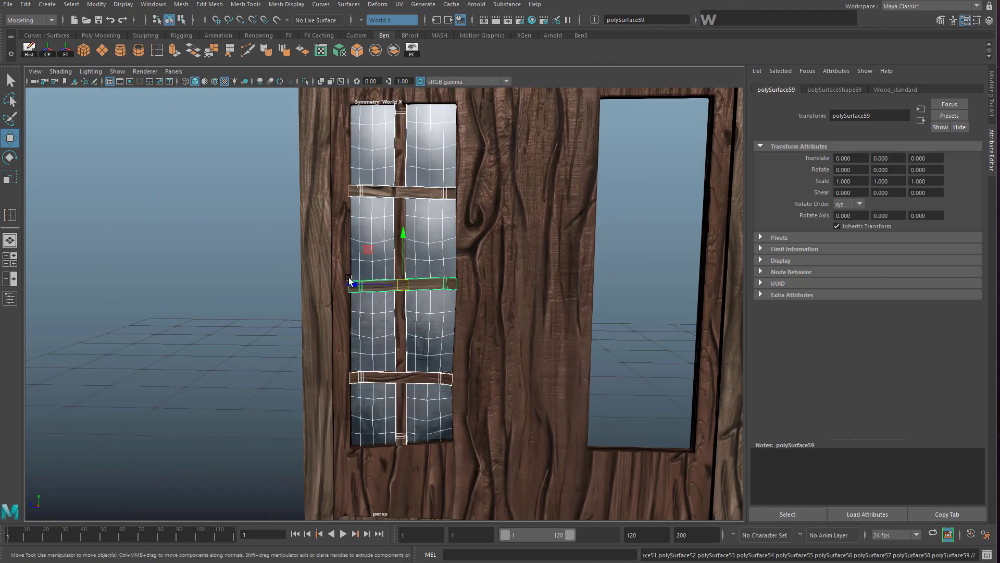
drag(348, 280, 604, 281)
alt+middle_drag(315, 144, 308, 133)
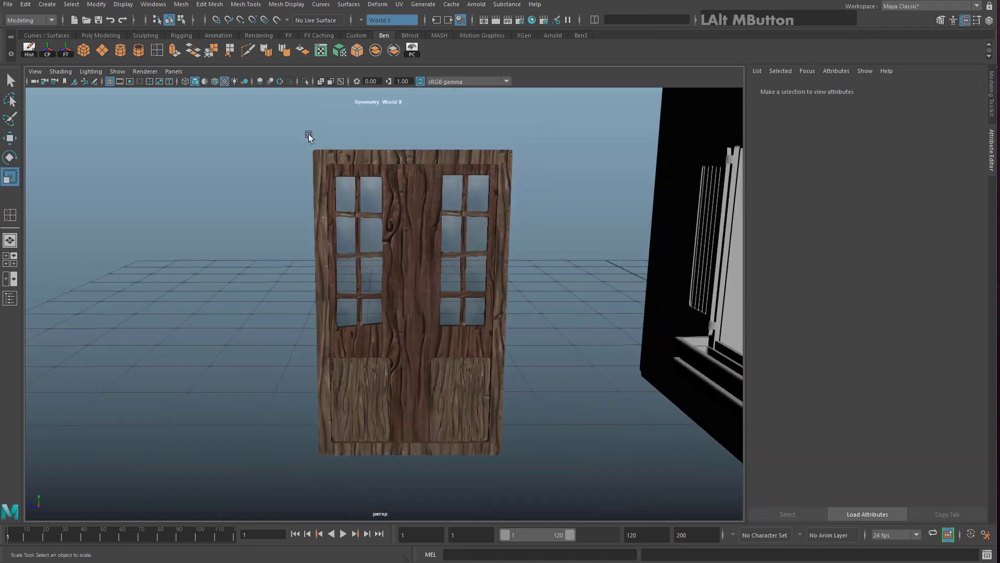
Select all the door's pieces, including both windows' bars and glass panes, and combine them into one mesh
drag(309, 133, 513, 448)
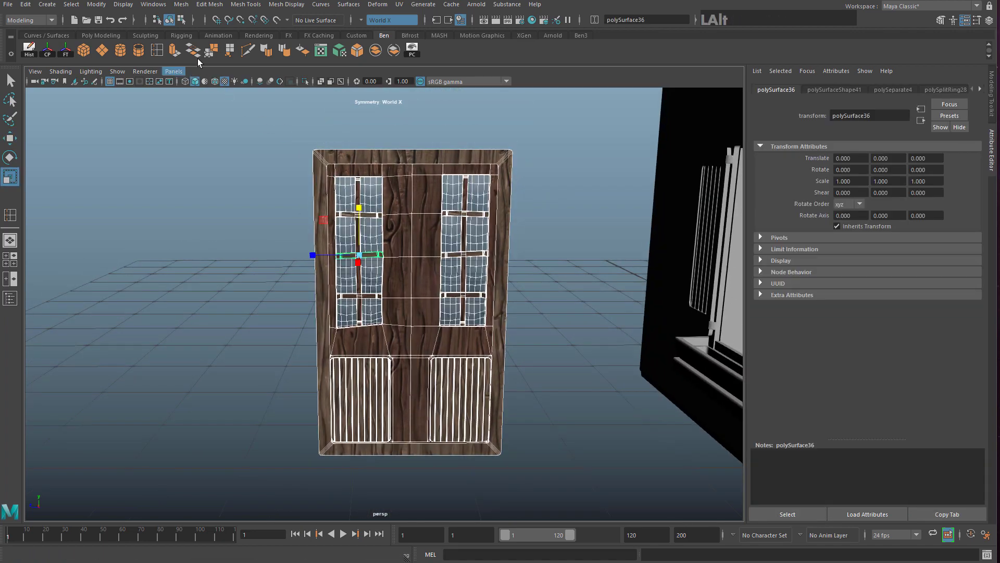
click(375, 52)
alt+drag(414, 297, 421, 304)
Move the combined door's pivot from its centre to the outer vertical edge on the left window's side
key(w)
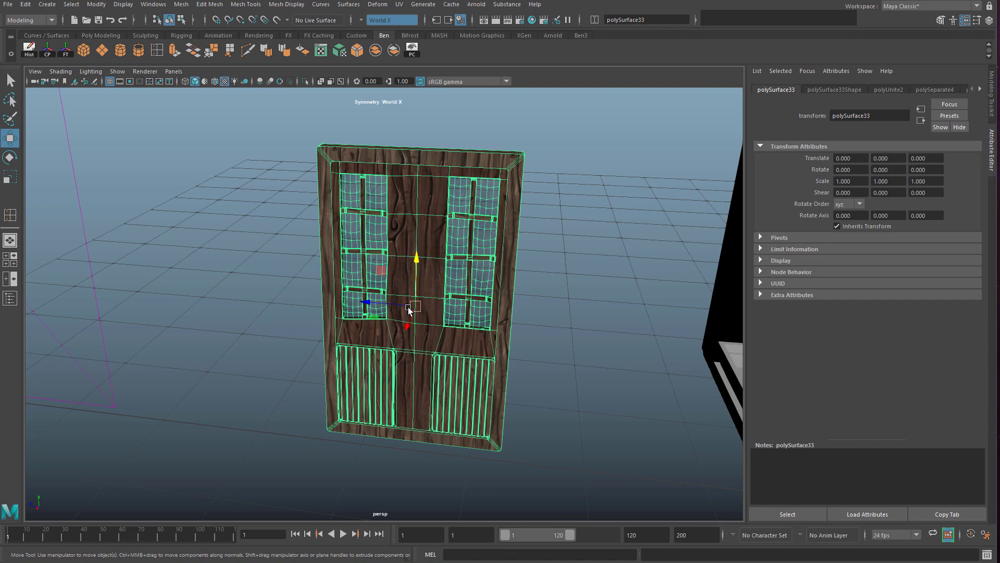
scroll(416, 311, up, 3)
key(d)
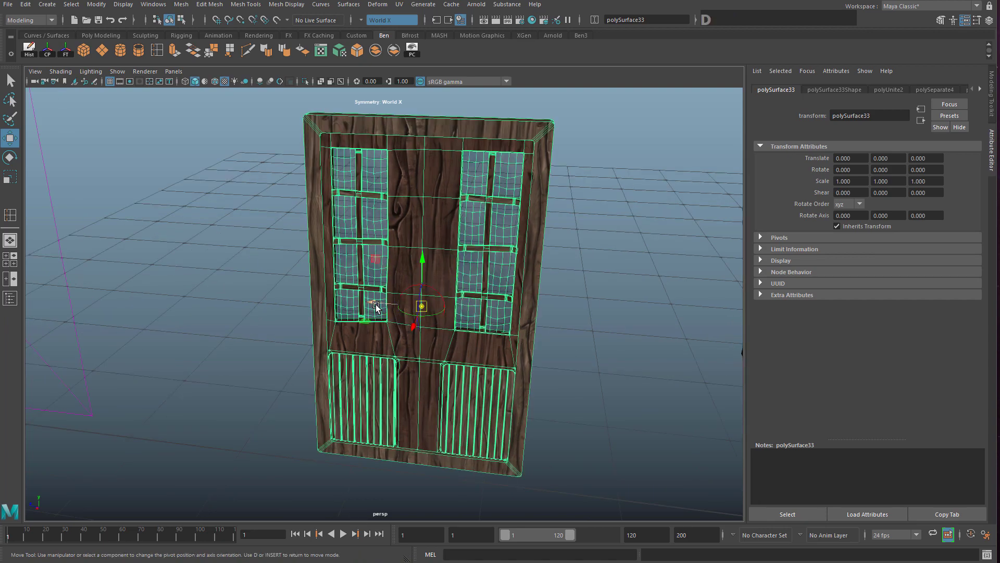
mouse_move(376, 308)
mouse_down()
mouse_move(293, 301)
mouse_move(367, 314)
mouse_move(375, 296)
mouse_up()
key(d)
Move the door into the building's framed opening between the shutters, at about X 2.385 and Z -5.486
scroll(372, 335, down, 5)
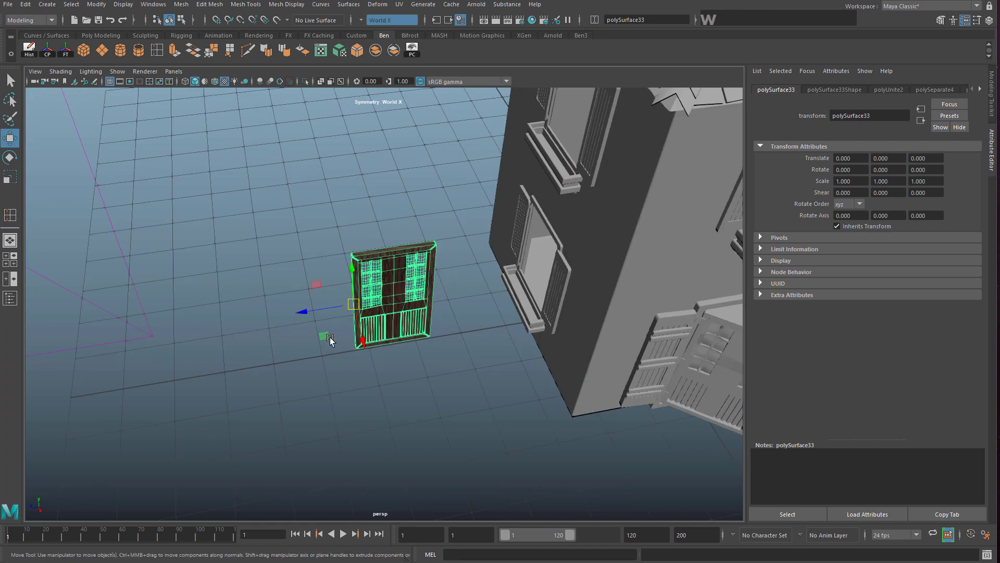
drag(327, 337, 416, 355)
alt+middle_drag(417, 355, 353, 318)
click(352, 318)
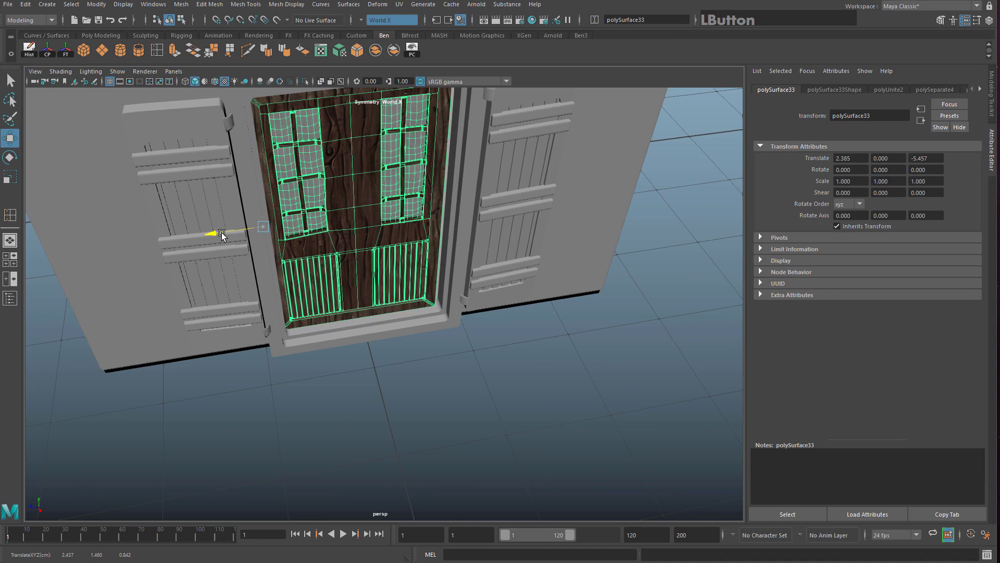
Rotate the door about -22.5° around its vertical axis so it stands ajar in the frame, and deselect it
key(e)
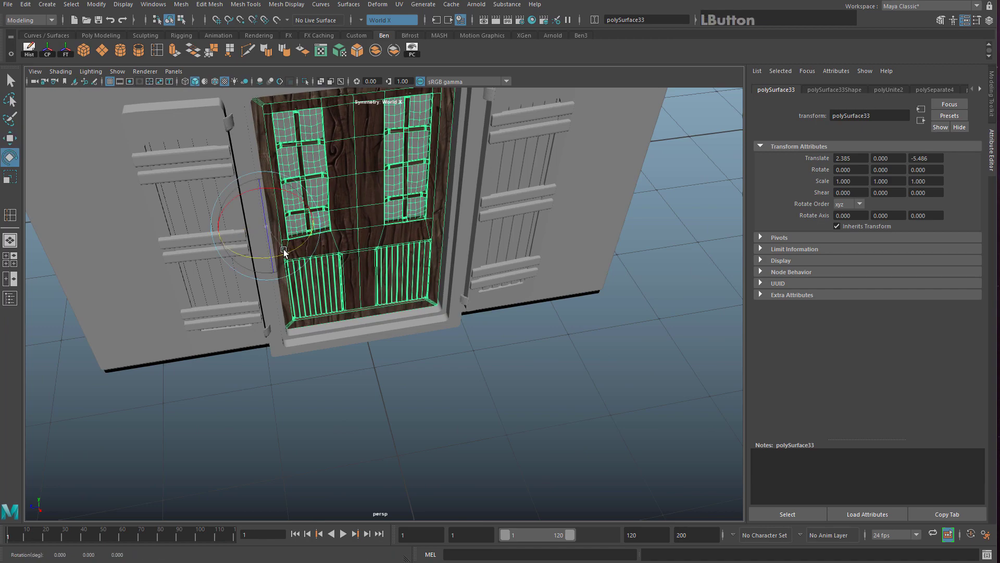
drag(284, 251, 494, 397)
key(w)
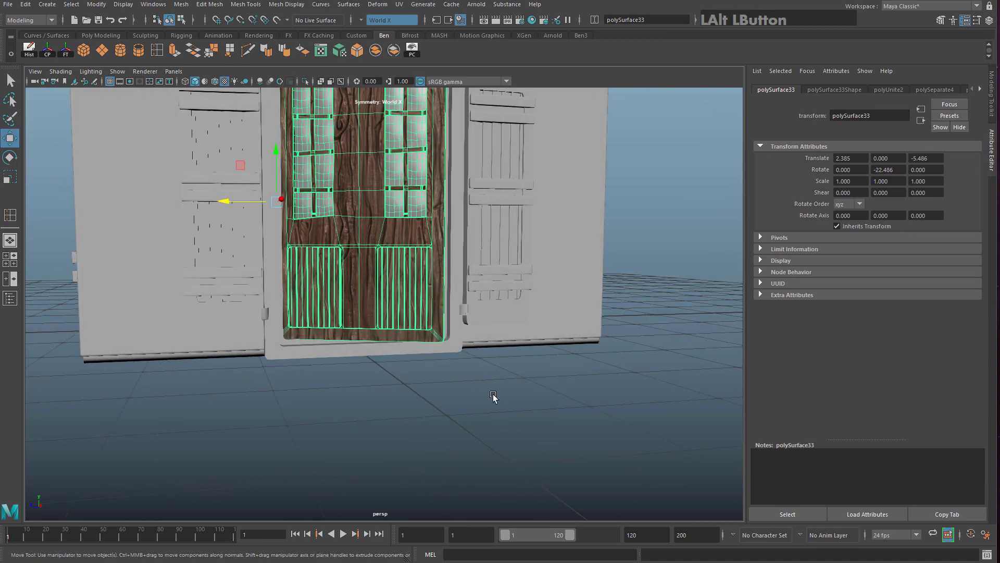
click(493, 397)
alt+middle_drag(494, 397, 580, 292)
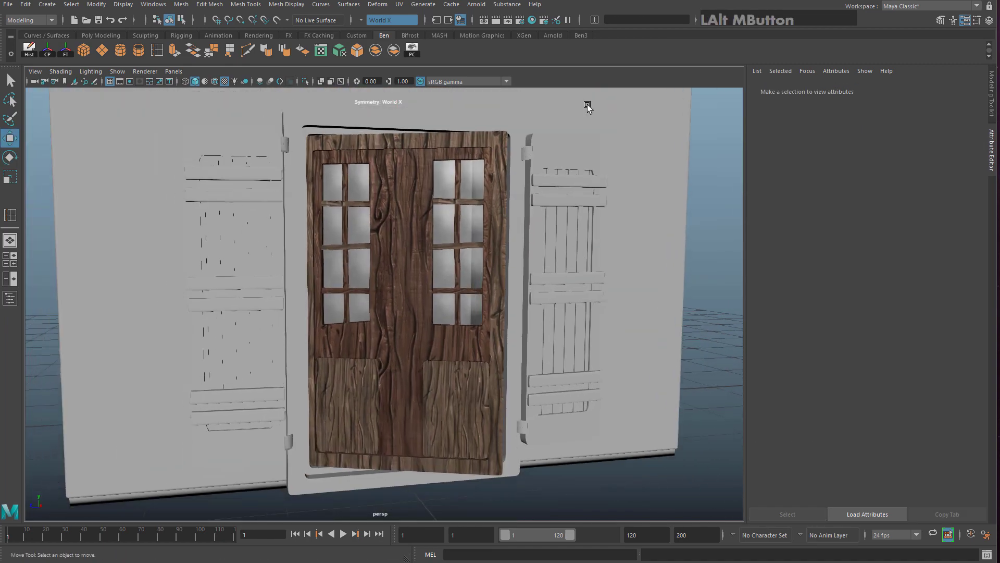
alt+drag(586, 104, 526, 224)
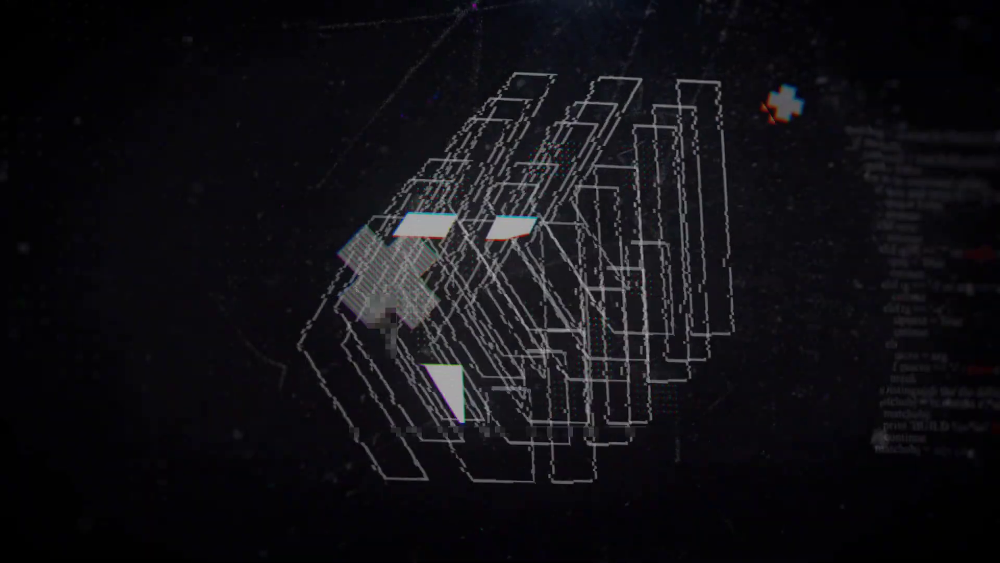